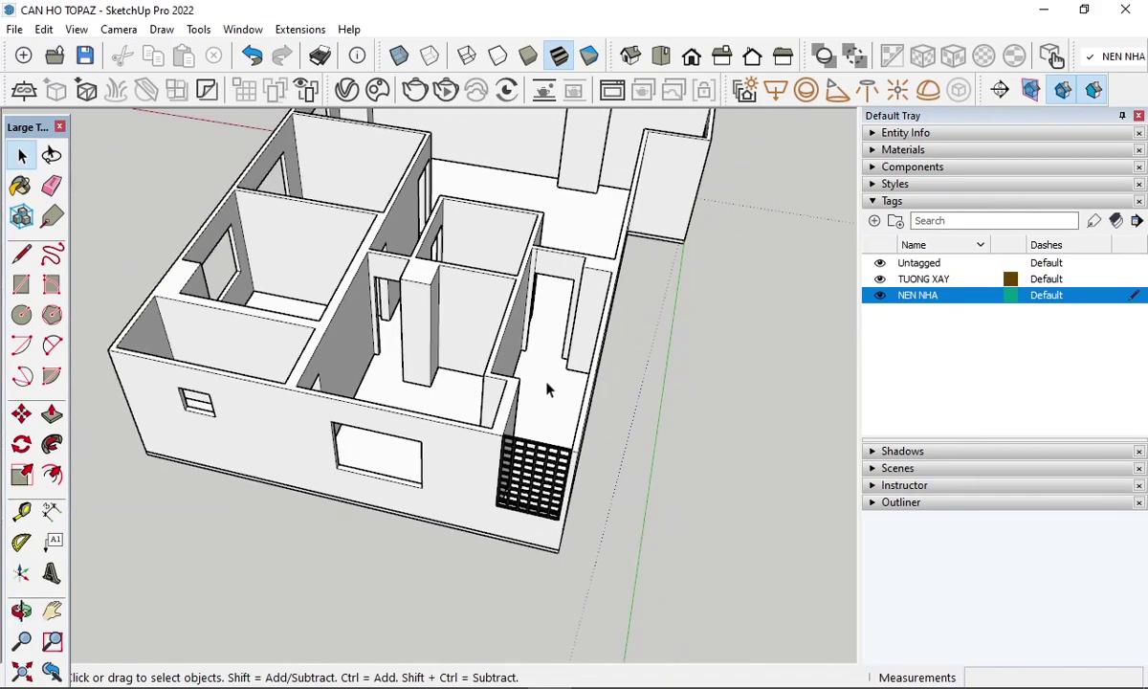
- From a flat side elevation, enter the wall group and window-select all the wall base edges
{"action": "middle_click_drag", "start_coordinate": [546, 389], "coordinate": [656, 404]}
{"action": "scroll", "coordinate": [435, 231], "scroll_direction": "up", "scroll_amount": 3}
{"action": "scroll", "coordinate": [565, 316], "scroll_direction": "down", "scroll_amount": 2}
{"action": "mouse_move", "coordinate": [564, 315]}
{"action": "middle_mouse_down"}
{"action": "mouse_move", "coordinate": [536, 469]}
{"action": "mouse_move", "coordinate": [480, 314]}
{"action": "mouse_move", "coordinate": [515, 317]}
{"action": "mouse_move", "coordinate": [410, 354]}
{"action": "mouse_move", "coordinate": [490, 359]}
{"action": "mouse_move", "coordinate": [545, 346]}
{"action": "middle_mouse_up"}
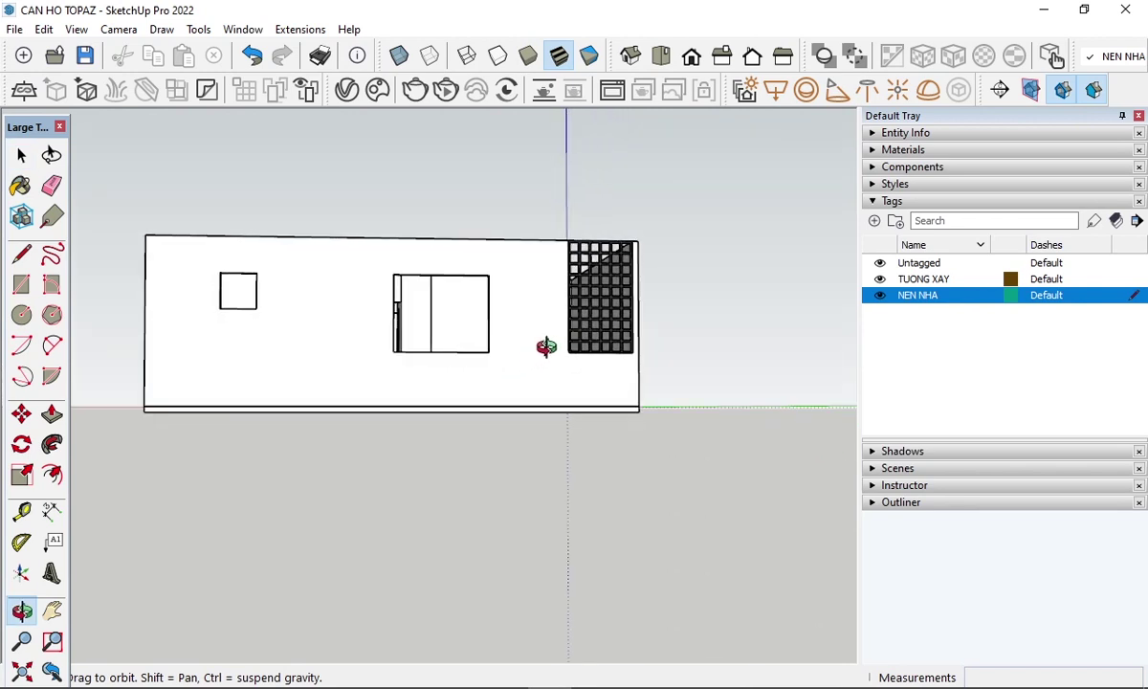
{"action": "left_click", "coordinate": [467, 401]}
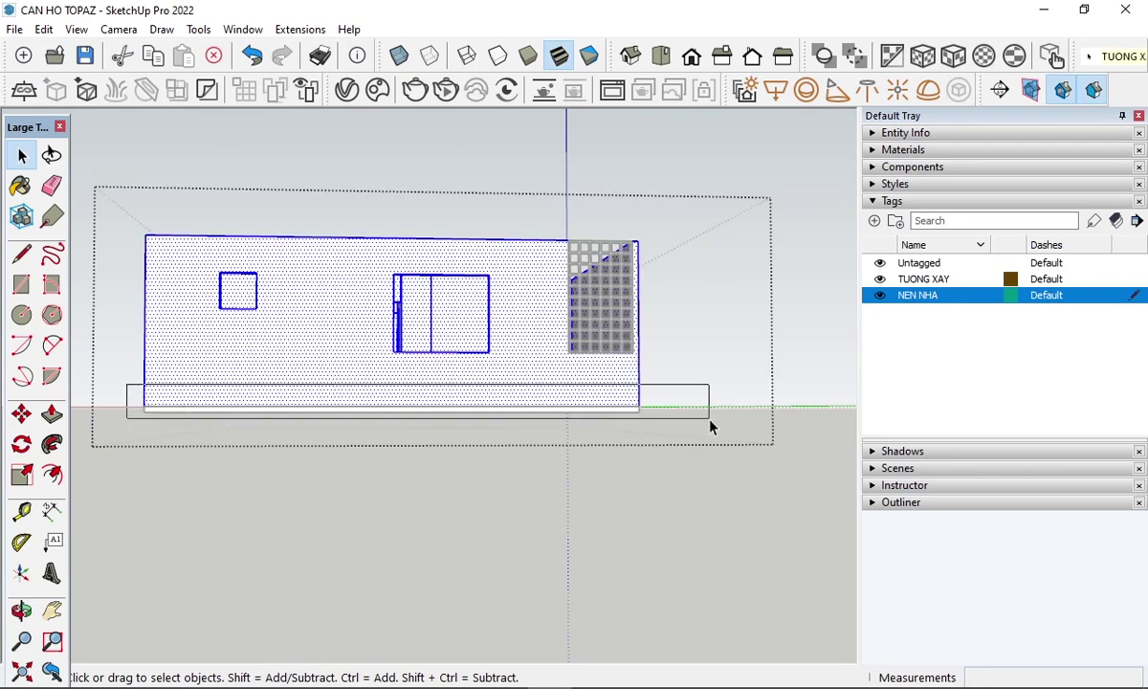
{"action": "left_click_drag", "start_coordinate": [688, 427], "coordinate": [691, 432]}
- Orbit back up to a steep 3D view looking down into the rooms
{"action": "middle_click_drag", "start_coordinate": [674, 380], "coordinate": [759, 557]}
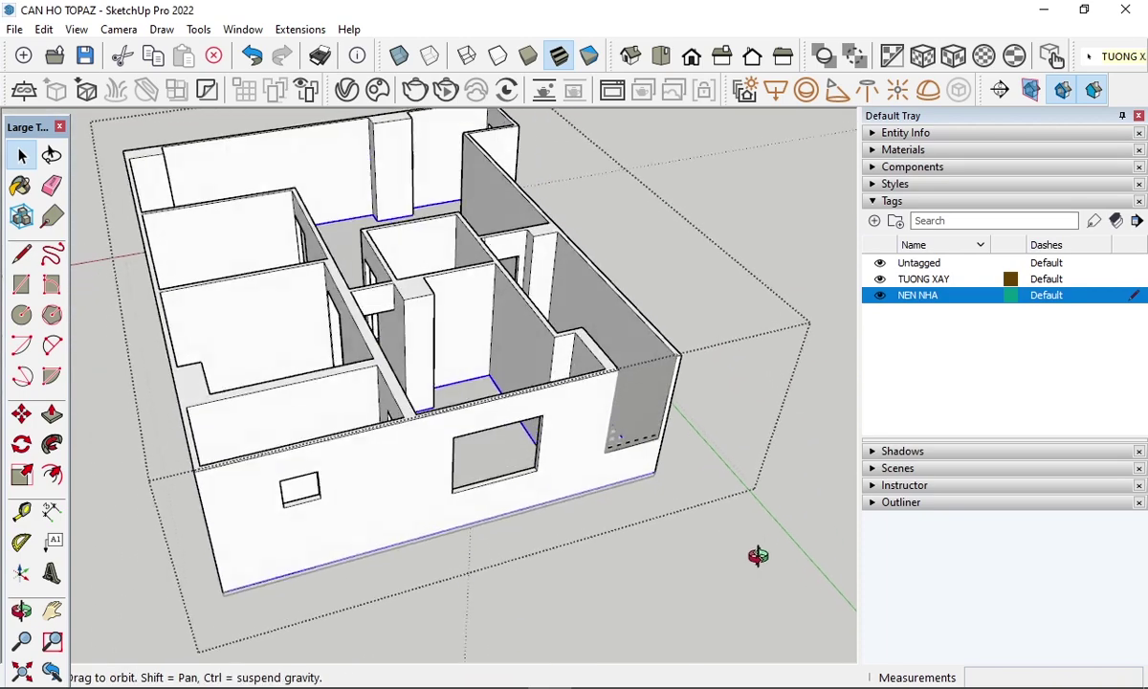
{"action": "scroll", "coordinate": [457, 363], "scroll_direction": "up", "scroll_amount": 3}
{"action": "scroll", "coordinate": [456, 364], "scroll_direction": "up", "scroll_amount": 2}
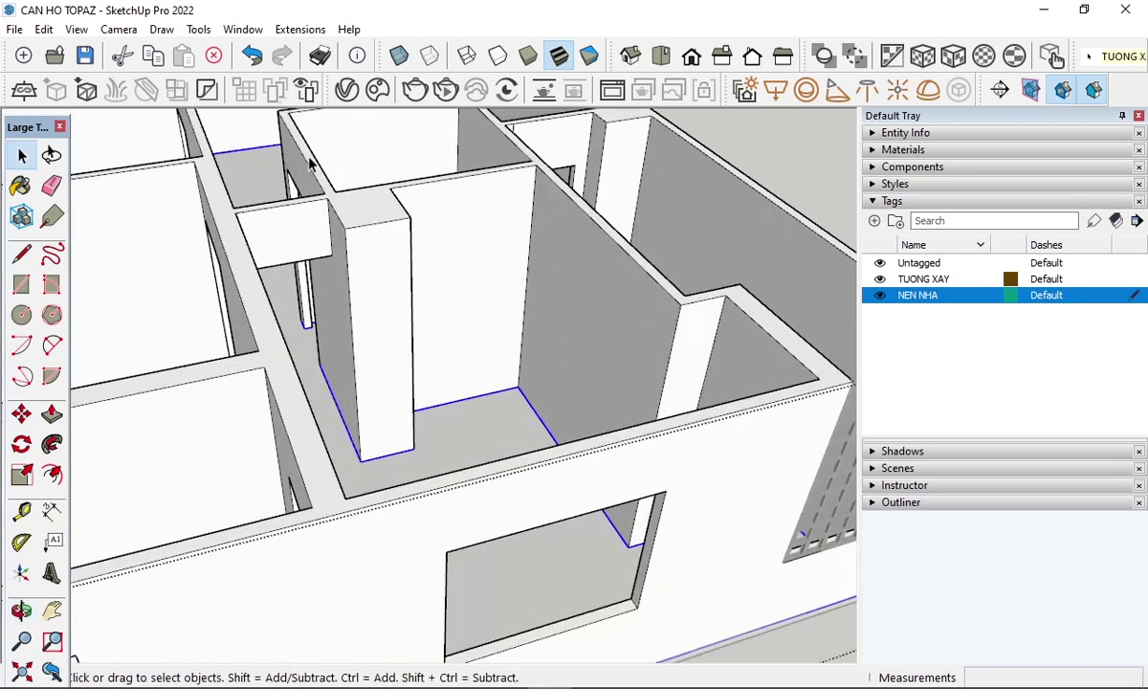
{"action": "scroll", "coordinate": [423, 328], "scroll_direction": "down", "scroll_amount": 3}
{"action": "middle_click_drag", "start_coordinate": [423, 328], "coordinate": [435, 226]}
{"action": "scroll", "coordinate": [469, 295], "scroll_direction": "up", "scroll_amount": 3}
{"action": "scroll", "coordinate": [508, 291], "scroll_direction": "up", "scroll_amount": 2}
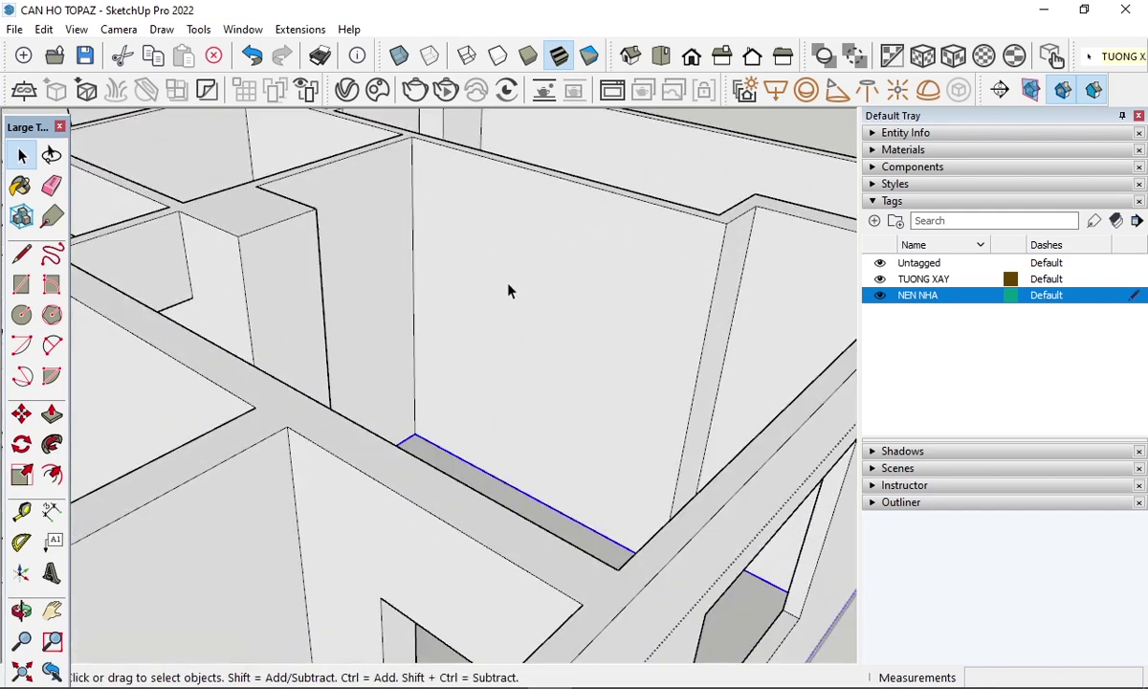
- Copy the selected wall base edges 100 mm straight up
{"action": "key", "text": "m"}
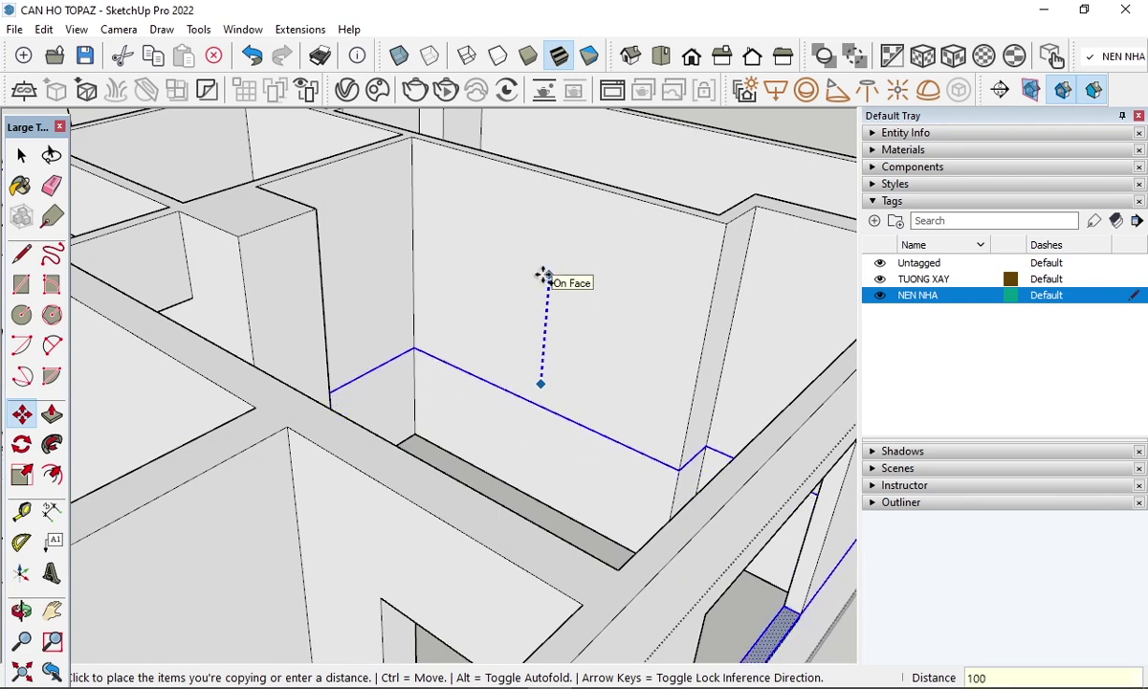
{"action": "scroll", "coordinate": [600, 388], "scroll_direction": "down", "scroll_amount": 5}
{"action": "mouse_move", "coordinate": [600, 388]}
{"action": "middle_mouse_down"}
{"action": "mouse_move", "coordinate": [697, 366]}
{"action": "mouse_move", "coordinate": [350, 400]}
{"action": "middle_mouse_up"}
{"action": "scroll", "coordinate": [697, 366], "scroll_direction": "down", "scroll_amount": 2}
{"action": "scroll", "coordinate": [313, 264], "scroll_direction": "up", "scroll_amount": 3}
{"action": "scroll", "coordinate": [302, 248], "scroll_direction": "up", "scroll_amount": 3}
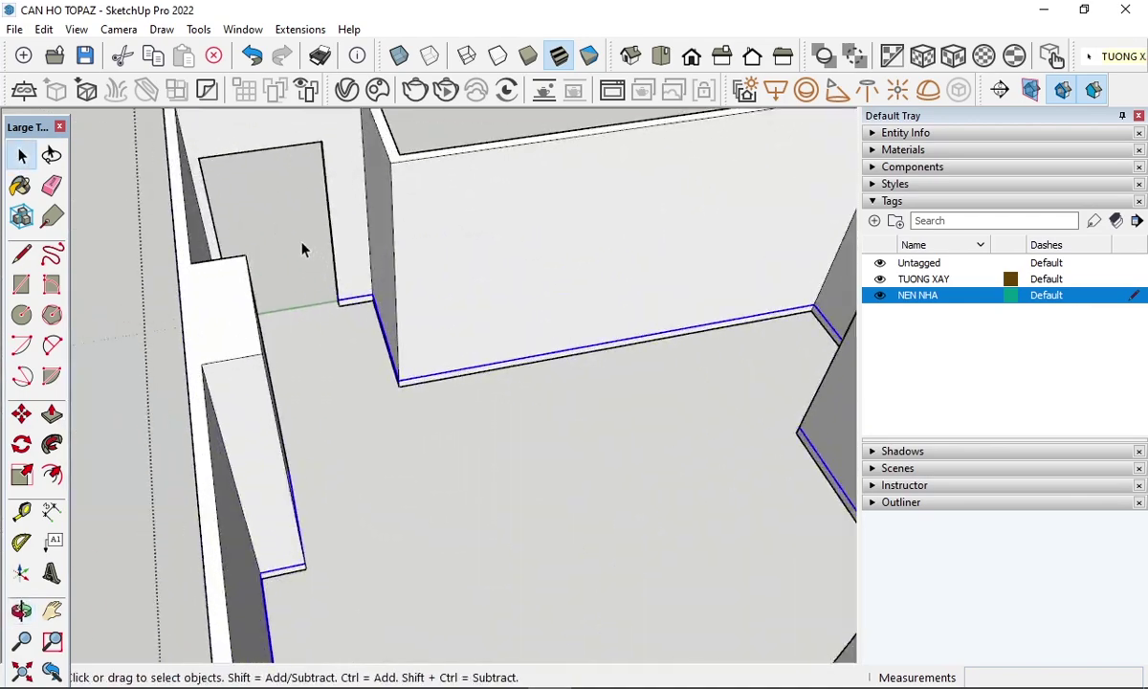
{"action": "scroll", "coordinate": [356, 253], "scroll_direction": "up", "scroll_amount": 3}
- Push the thin base band at the wall corner out 10 mm as the first skirting strip
{"action": "left_click", "coordinate": [376, 273]}
{"action": "scroll", "coordinate": [392, 379], "scroll_direction": "up", "scroll_amount": 2}
{"action": "mouse_move", "coordinate": [392, 379]}
{"action": "middle_mouse_down"}
{"action": "mouse_move", "coordinate": [469, 358]}
{"action": "mouse_move", "coordinate": [412, 389]}
{"action": "middle_mouse_up"}
{"action": "left_click", "coordinate": [413, 387]}
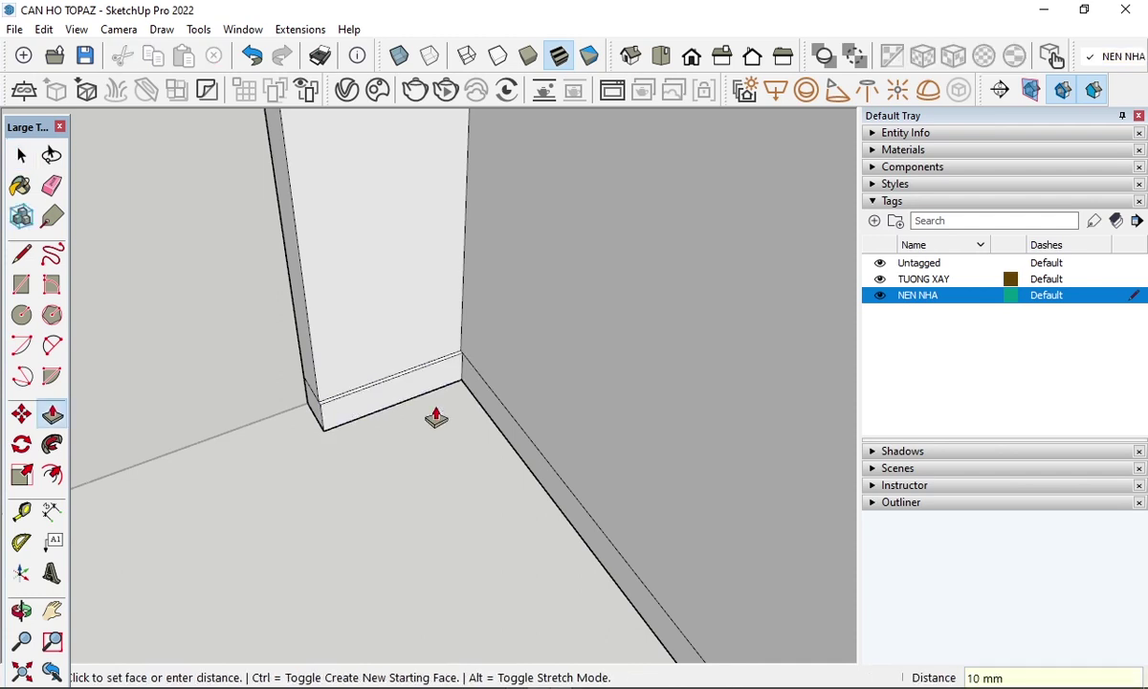
- Repeat the 10 mm skirting pull on the base bands of the room's other walls
{"action": "middle_click_drag", "start_coordinate": [467, 382], "coordinate": [332, 366]}
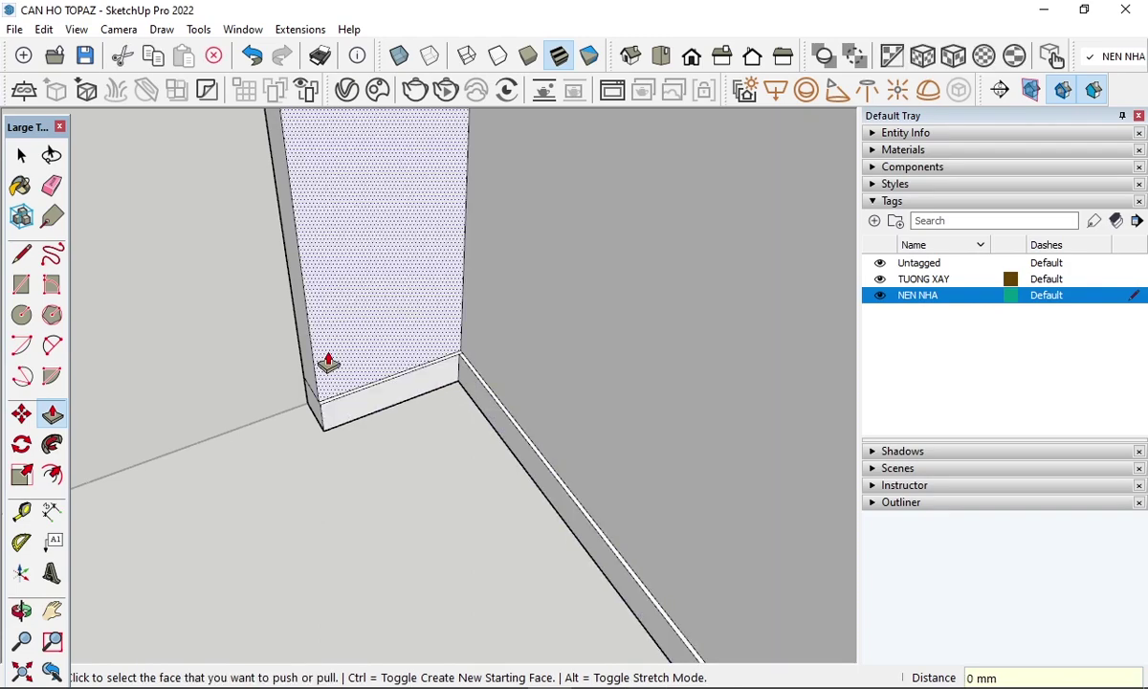
{"action": "scroll", "coordinate": [487, 236], "scroll_direction": "up", "scroll_amount": 5}
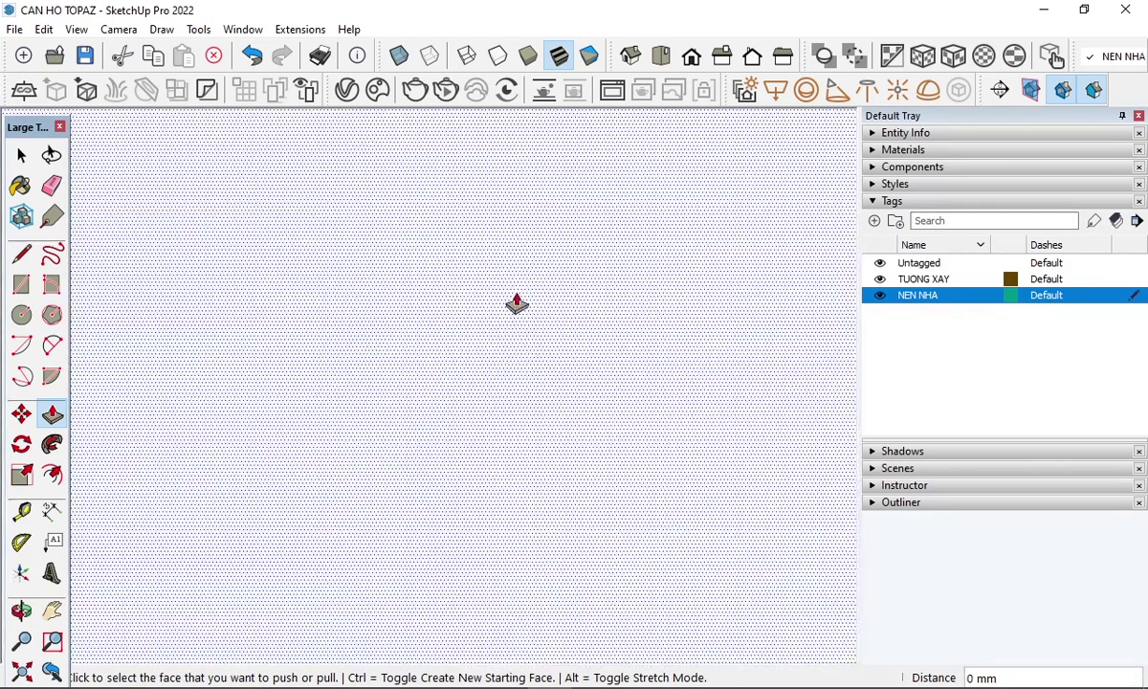
{"action": "scroll", "coordinate": [358, 338], "scroll_direction": "down", "scroll_amount": 5}
{"action": "scroll", "coordinate": [397, 328], "scroll_direction": "down", "scroll_amount": 4}
{"action": "mouse_move", "coordinate": [466, 299]}
{"action": "middle_mouse_down"}
{"action": "mouse_move", "coordinate": [446, 348]}
{"action": "mouse_move", "coordinate": [436, 315]}
{"action": "middle_mouse_up"}
{"action": "scroll", "coordinate": [556, 513], "scroll_direction": "up", "scroll_amount": 3}
{"action": "scroll", "coordinate": [522, 466], "scroll_direction": "up", "scroll_amount": 3}
{"action": "scroll", "coordinate": [498, 406], "scroll_direction": "up", "scroll_amount": 2}
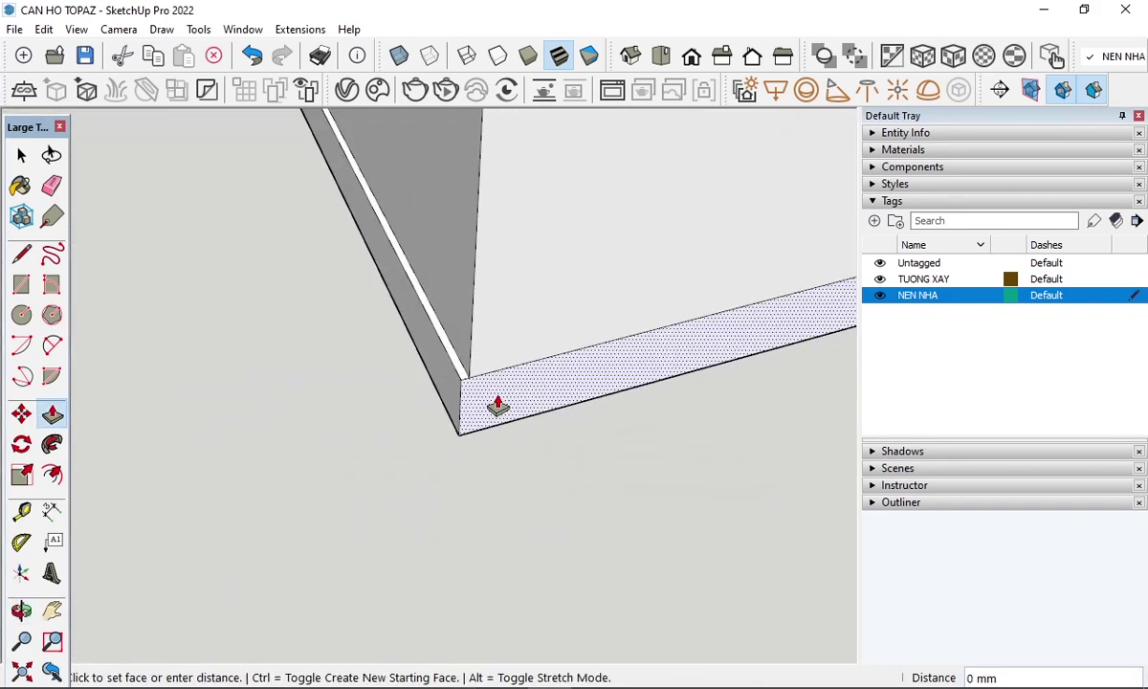
{"action": "scroll", "coordinate": [171, 484], "scroll_direction": "down", "scroll_amount": 2}
{"action": "scroll", "coordinate": [197, 495], "scroll_direction": "down", "scroll_amount": 2}
{"action": "scroll", "coordinate": [333, 464], "scroll_direction": "down", "scroll_amount": 2}
{"action": "scroll", "coordinate": [473, 427], "scroll_direction": "down", "scroll_amount": 2}
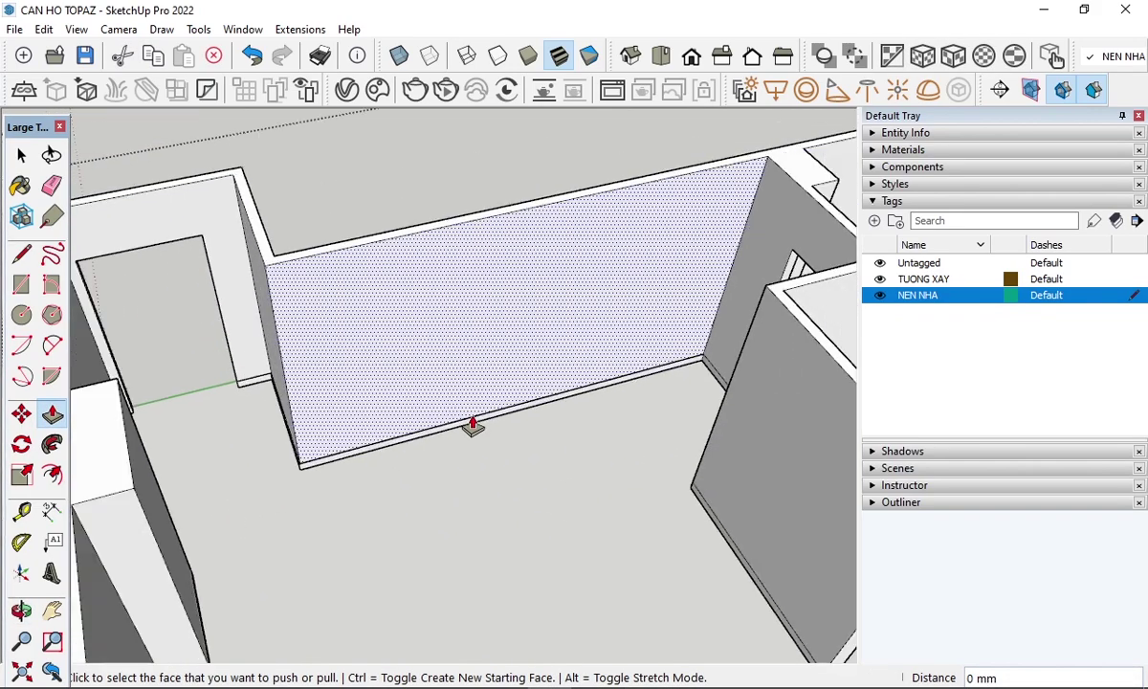
- Continue the 10 mm pull on base bands at the floor corner and the next wall
{"action": "middle_click_drag", "start_coordinate": [473, 425], "coordinate": [722, 469]}
{"action": "scroll", "coordinate": [707, 307], "scroll_direction": "up", "scroll_amount": 3}
{"action": "scroll", "coordinate": [714, 397], "scroll_direction": "up", "scroll_amount": 2}
{"action": "scroll", "coordinate": [685, 395], "scroll_direction": "up", "scroll_amount": 1}
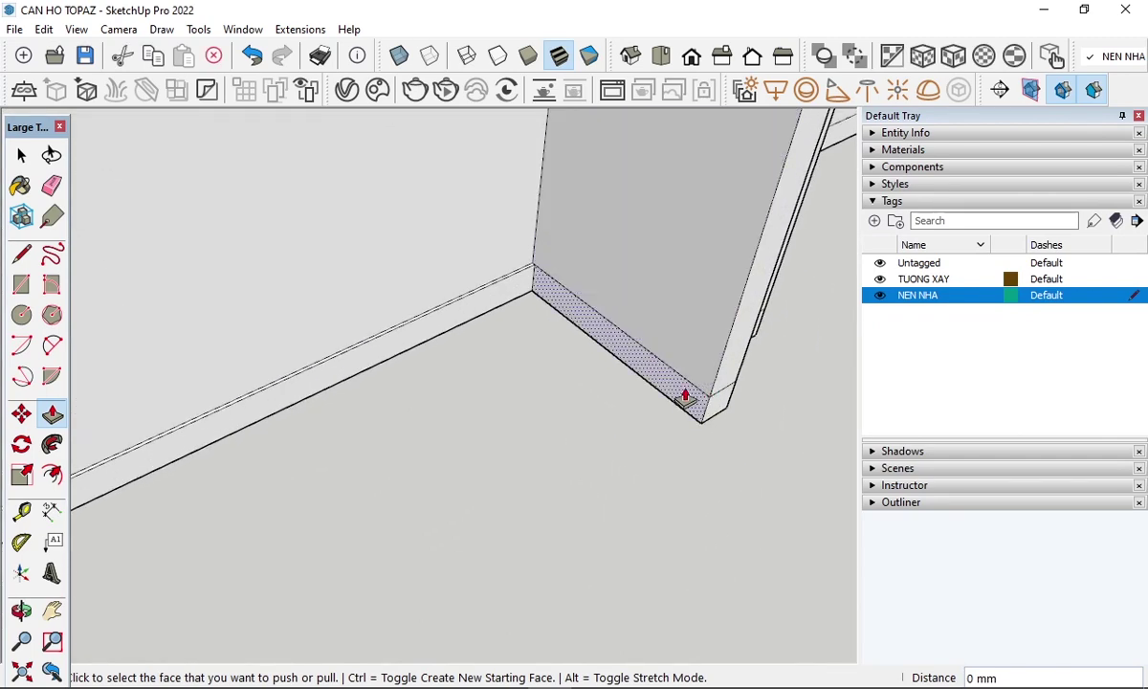
{"action": "scroll", "coordinate": [235, 406], "scroll_direction": "down", "scroll_amount": 3}
{"action": "scroll", "coordinate": [389, 487], "scroll_direction": "up", "scroll_amount": 3}
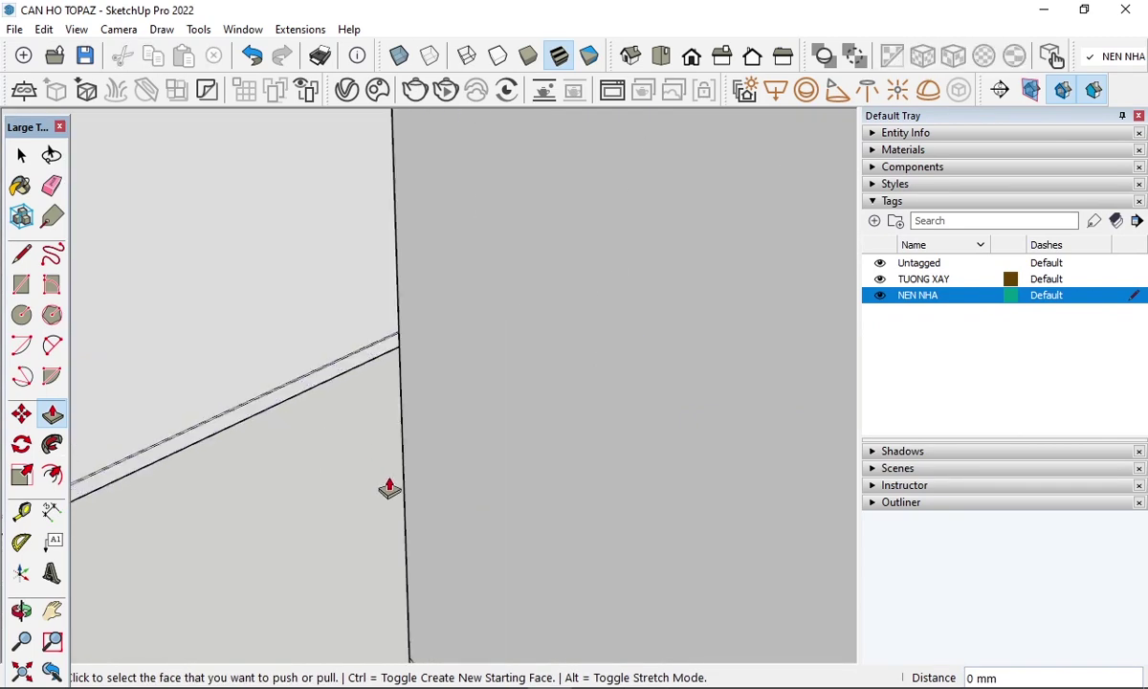
{"action": "mouse_move", "coordinate": [389, 487]}
{"action": "middle_mouse_down"}
{"action": "mouse_move", "coordinate": [620, 499]}
{"action": "mouse_move", "coordinate": [703, 392]}
{"action": "mouse_move", "coordinate": [703, 443]}
{"action": "mouse_move", "coordinate": [679, 430]}
{"action": "middle_mouse_up"}
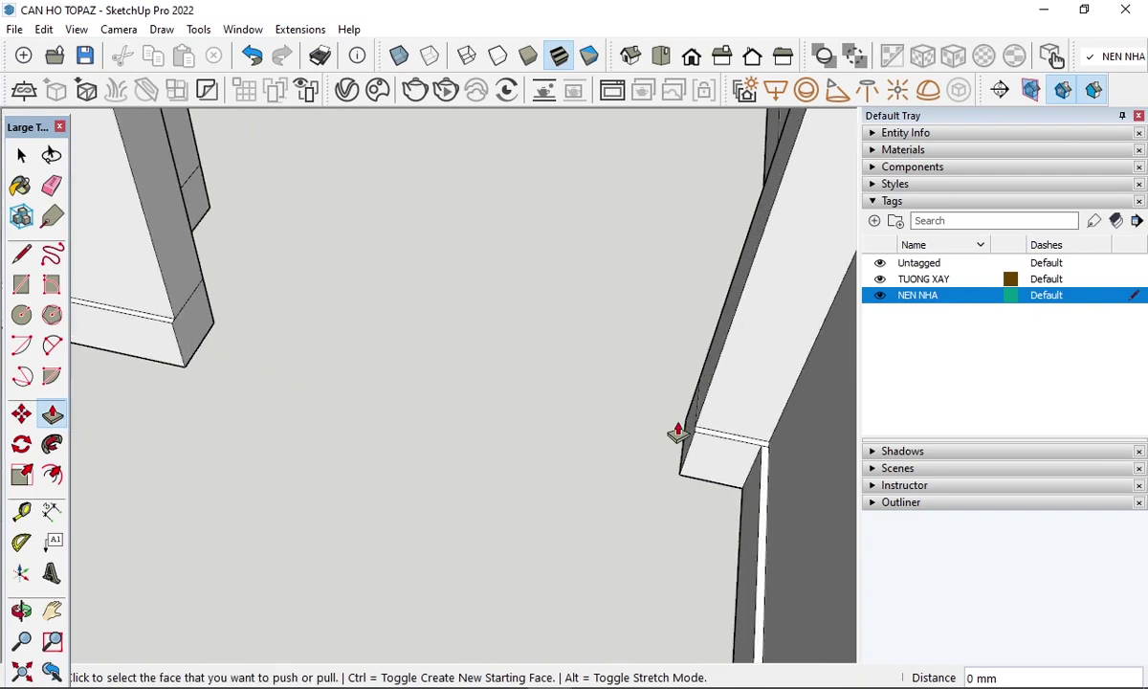
{"action": "mouse_move", "coordinate": [631, 332]}
{"action": "middle_mouse_down"}
{"action": "mouse_move", "coordinate": [521, 302]}
{"action": "mouse_move", "coordinate": [686, 438]}
{"action": "mouse_move", "coordinate": [652, 438]}
{"action": "middle_mouse_up"}
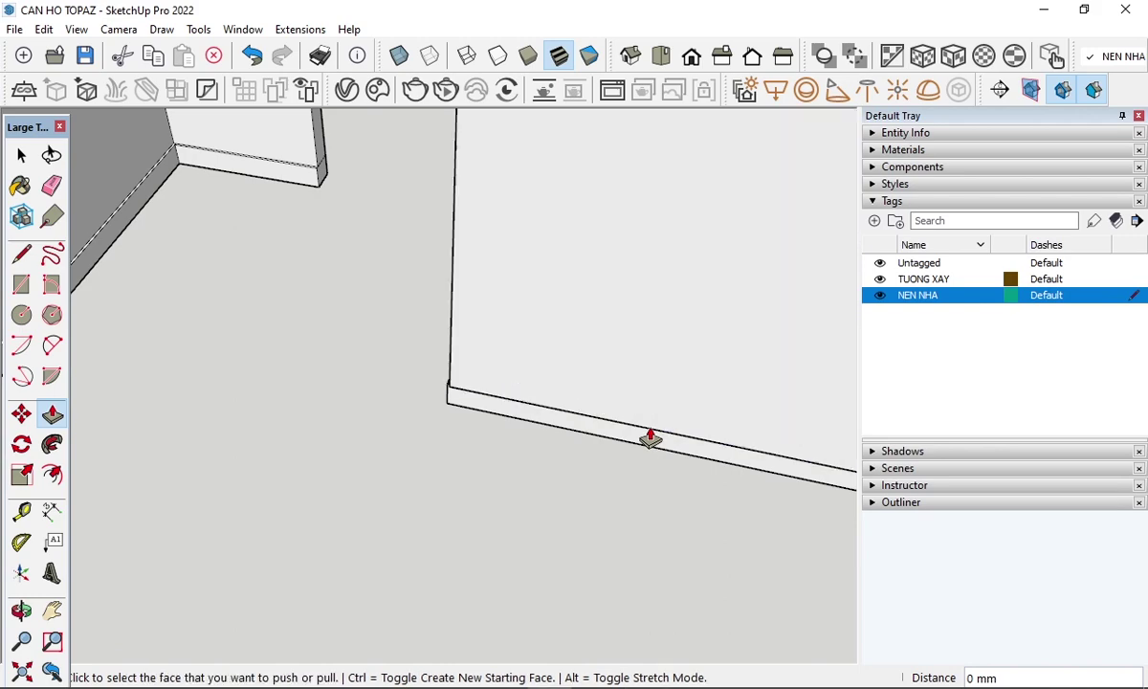
- Undo one mistaken strip push, then pull the column-end face out 10 mm
{"action": "key", "text": "ctrl+z"}
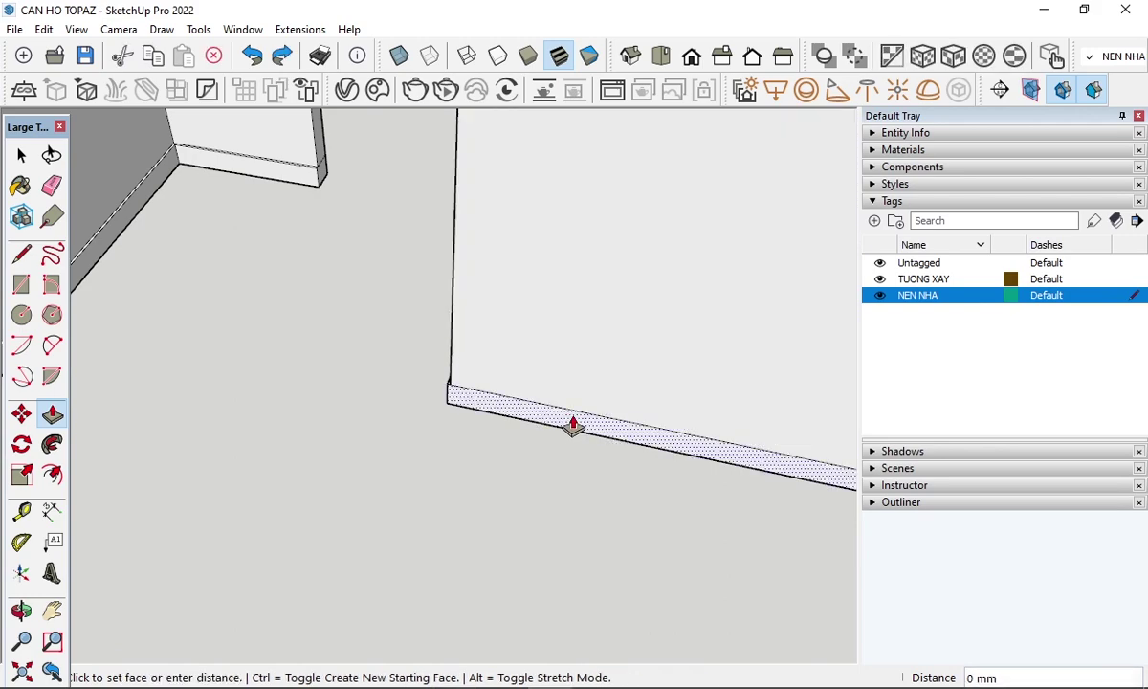
{"action": "mouse_move", "coordinate": [204, 505]}
{"action": "middle_mouse_down"}
{"action": "mouse_move", "coordinate": [449, 364]}
{"action": "mouse_move", "coordinate": [272, 510]}
{"action": "mouse_move", "coordinate": [460, 504]}
{"action": "mouse_move", "coordinate": [687, 533]}
{"action": "middle_mouse_up"}
{"action": "scroll", "coordinate": [594, 525], "scroll_direction": "up", "scroll_amount": 3}
{"action": "scroll", "coordinate": [564, 495], "scroll_direction": "up", "scroll_amount": 2}
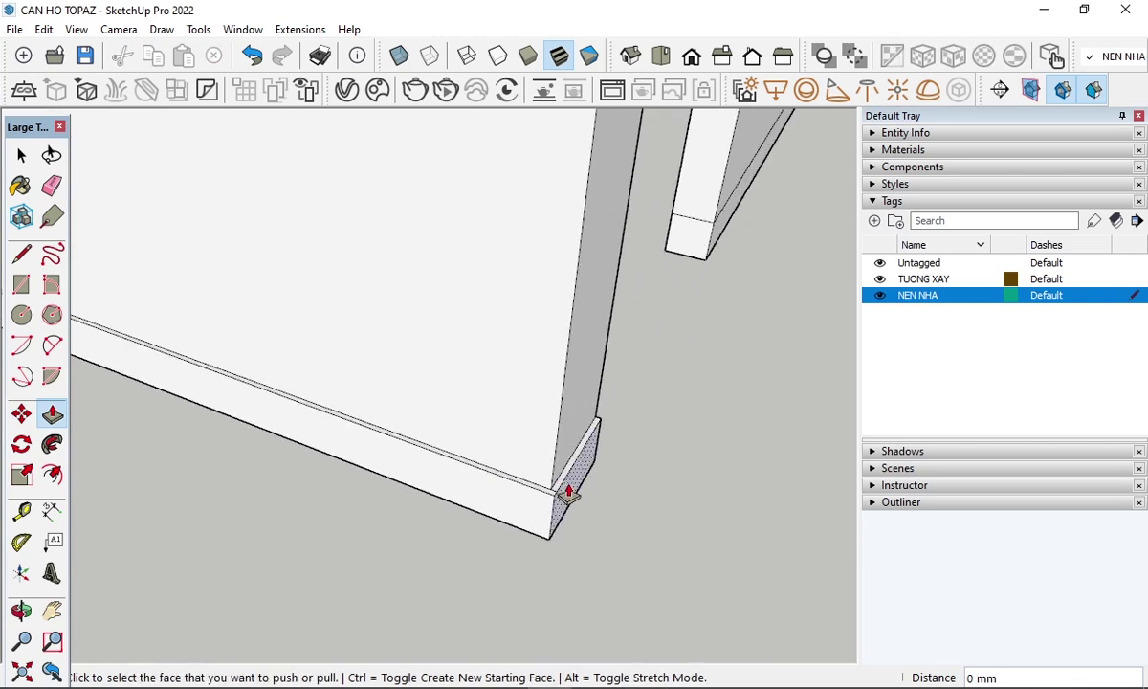
{"action": "mouse_move", "coordinate": [567, 492]}
{"action": "middle_mouse_down"}
{"action": "mouse_move", "coordinate": [800, 276]}
{"action": "mouse_move", "coordinate": [786, 260]}
{"action": "middle_mouse_up"}
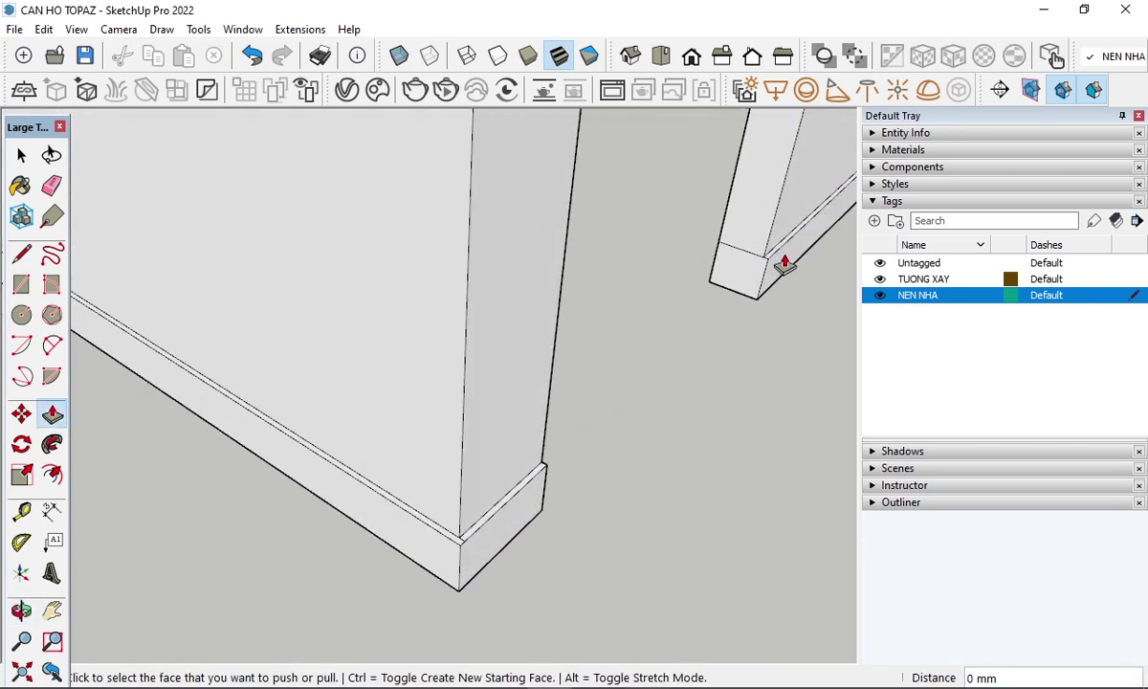
{"action": "left_click", "coordinate": [784, 266]}
{"action": "scroll", "coordinate": [218, 502], "scroll_direction": "up", "scroll_amount": 3}
{"action": "key", "text": "ctrl+t"}
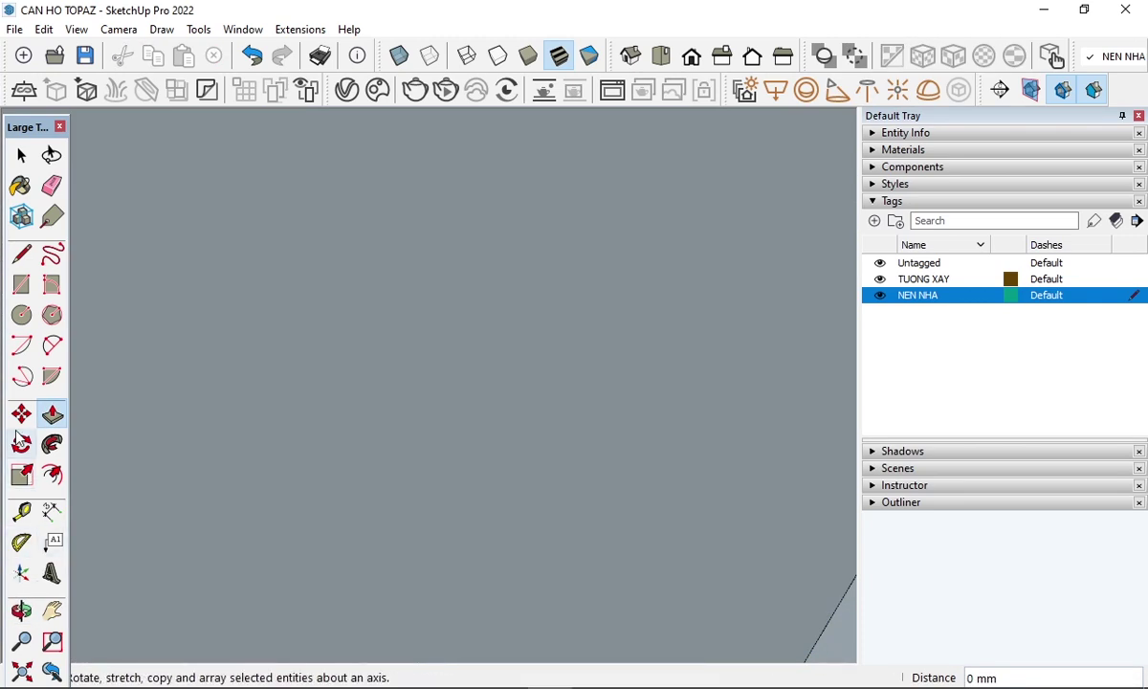
{"action": "left_click", "coordinate": [21, 417]}
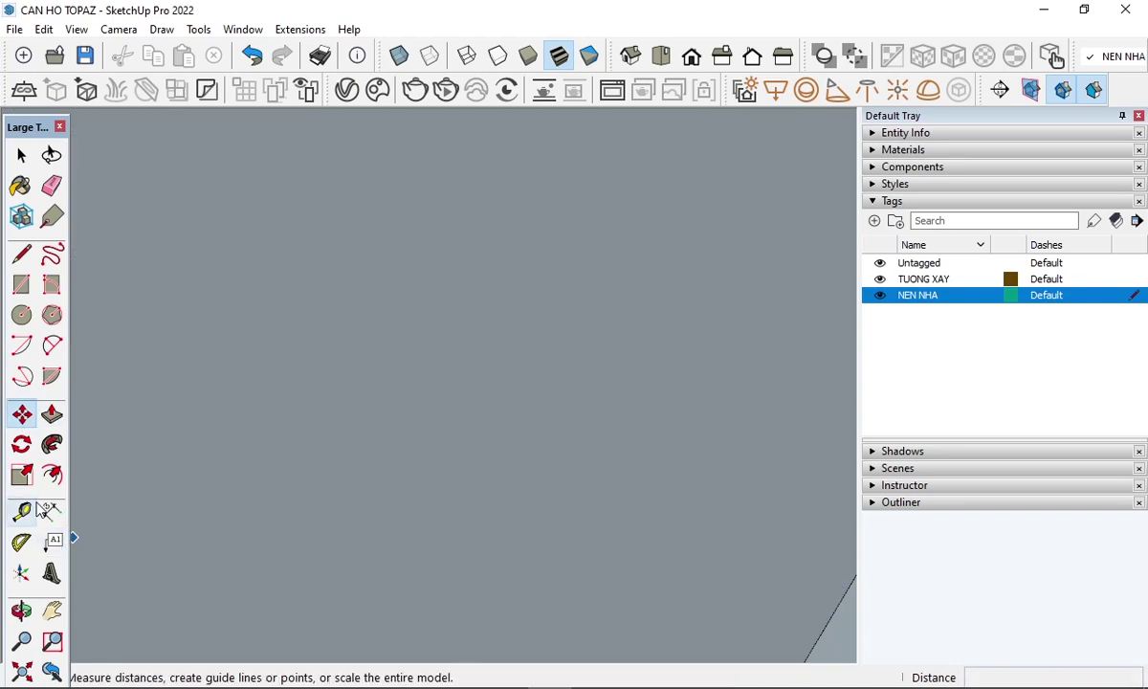
{"action": "left_click", "coordinate": [26, 668]}
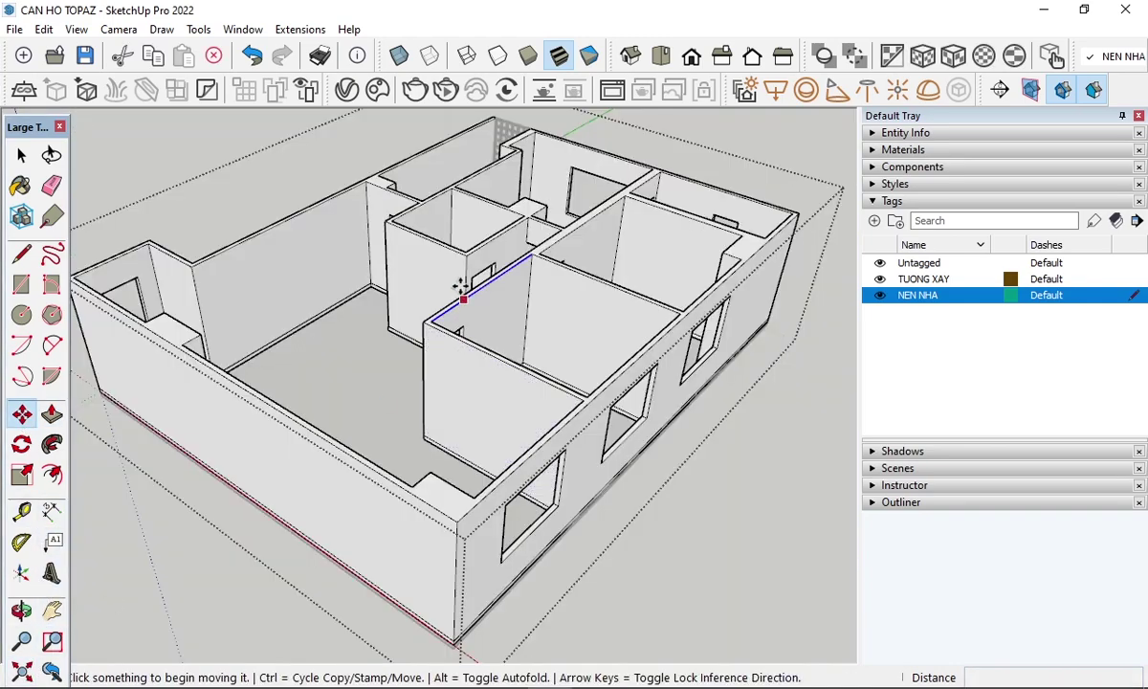
{"action": "scroll", "coordinate": [755, 415], "scroll_direction": "up", "scroll_amount": 5}
{"action": "scroll", "coordinate": [610, 366], "scroll_direction": "up", "scroll_amount": 5}
{"action": "mouse_move", "coordinate": [609, 367]}
{"action": "middle_mouse_down"}
{"action": "mouse_move", "coordinate": [387, 316]}
{"action": "mouse_move", "coordinate": [392, 253]}
{"action": "middle_mouse_up"}
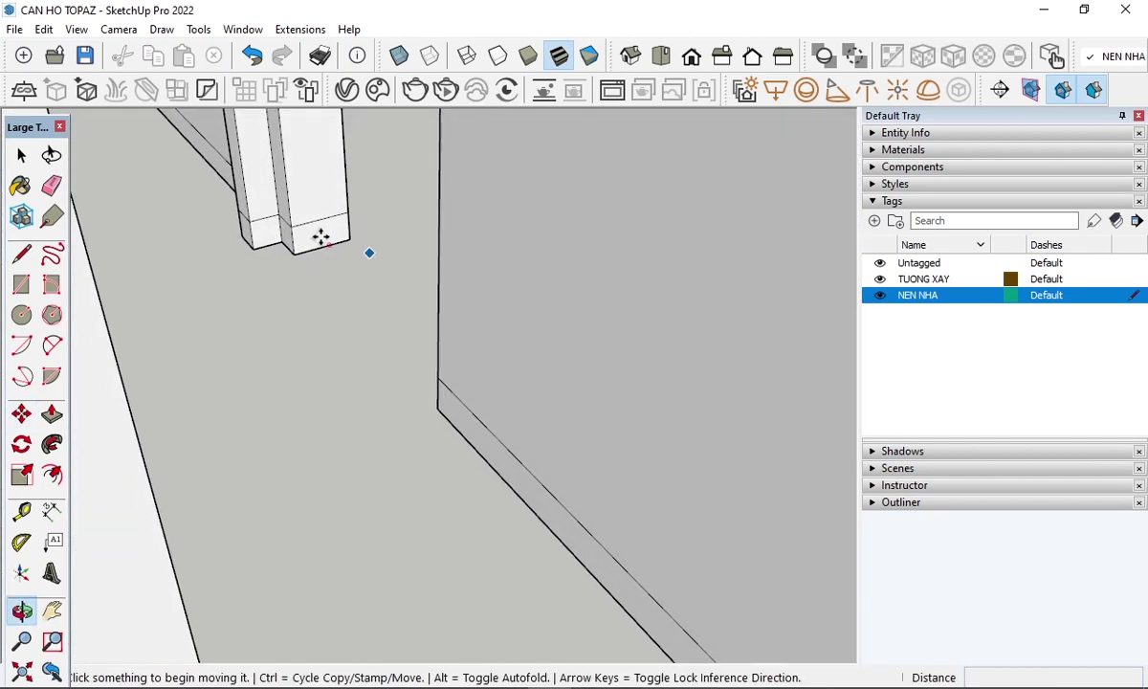
{"action": "mouse_move", "coordinate": [318, 238]}
{"action": "middle_mouse_down"}
{"action": "mouse_move", "coordinate": [195, 195]}
{"action": "mouse_move", "coordinate": [275, 428]}
{"action": "mouse_move", "coordinate": [218, 314]}
{"action": "mouse_move", "coordinate": [144, 328]}
{"action": "mouse_move", "coordinate": [287, 483]}
{"action": "mouse_move", "coordinate": [172, 179]}
{"action": "mouse_move", "coordinate": [223, 205]}
{"action": "mouse_move", "coordinate": [318, 477]}
{"action": "mouse_move", "coordinate": [275, 310]}
{"action": "middle_mouse_up"}
{"action": "mouse_move", "coordinate": [281, 352]}
{"action": "middle_mouse_down"}
{"action": "mouse_move", "coordinate": [348, 386]}
{"action": "mouse_move", "coordinate": [310, 335]}
{"action": "mouse_move", "coordinate": [309, 359]}
{"action": "mouse_move", "coordinate": [371, 351]}
{"action": "mouse_move", "coordinate": [597, 379]}
{"action": "mouse_move", "coordinate": [264, 318]}
{"action": "mouse_move", "coordinate": [352, 352]}
{"action": "mouse_move", "coordinate": [287, 479]}
{"action": "mouse_move", "coordinate": [330, 544]}
{"action": "mouse_move", "coordinate": [387, 253]}
{"action": "mouse_move", "coordinate": [346, 315]}
{"action": "mouse_move", "coordinate": [352, 551]}
{"action": "middle_mouse_up"}
{"action": "scroll", "coordinate": [325, 364], "scroll_direction": "down", "scroll_amount": 3}
{"action": "scroll", "coordinate": [387, 431], "scroll_direction": "up", "scroll_amount": 3}
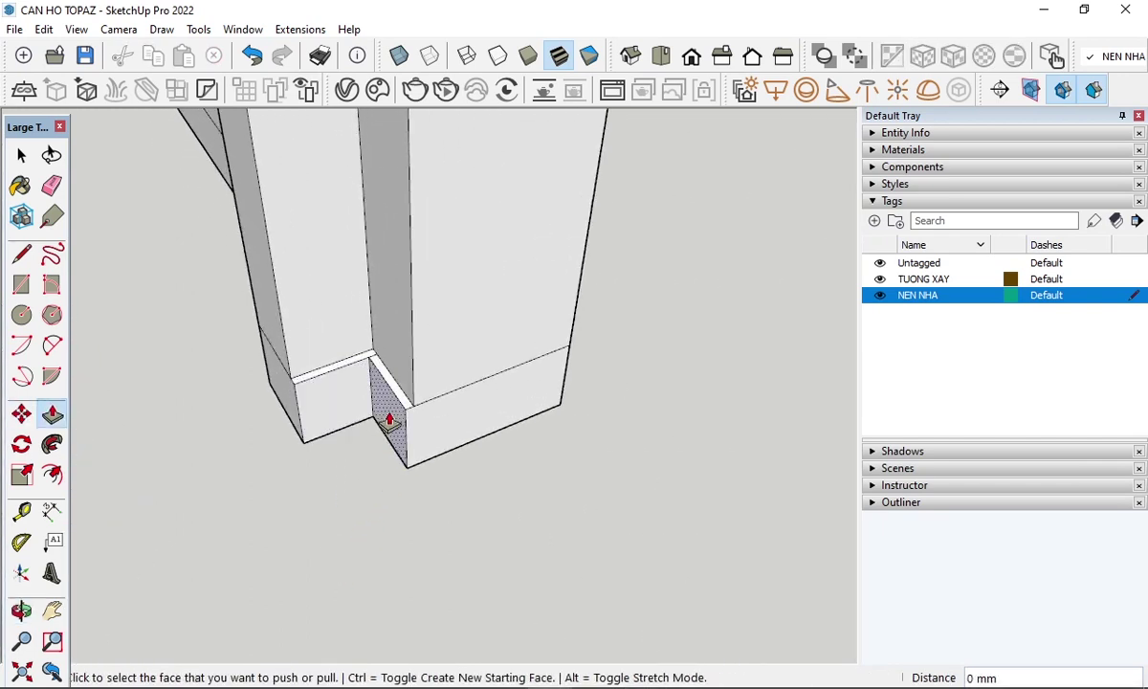
{"action": "scroll", "coordinate": [310, 448], "scroll_direction": "down", "scroll_amount": 2}
{"action": "scroll", "coordinate": [310, 446], "scroll_direction": "down", "scroll_amount": 2}
{"action": "scroll", "coordinate": [310, 446], "scroll_direction": "down", "scroll_amount": 1}
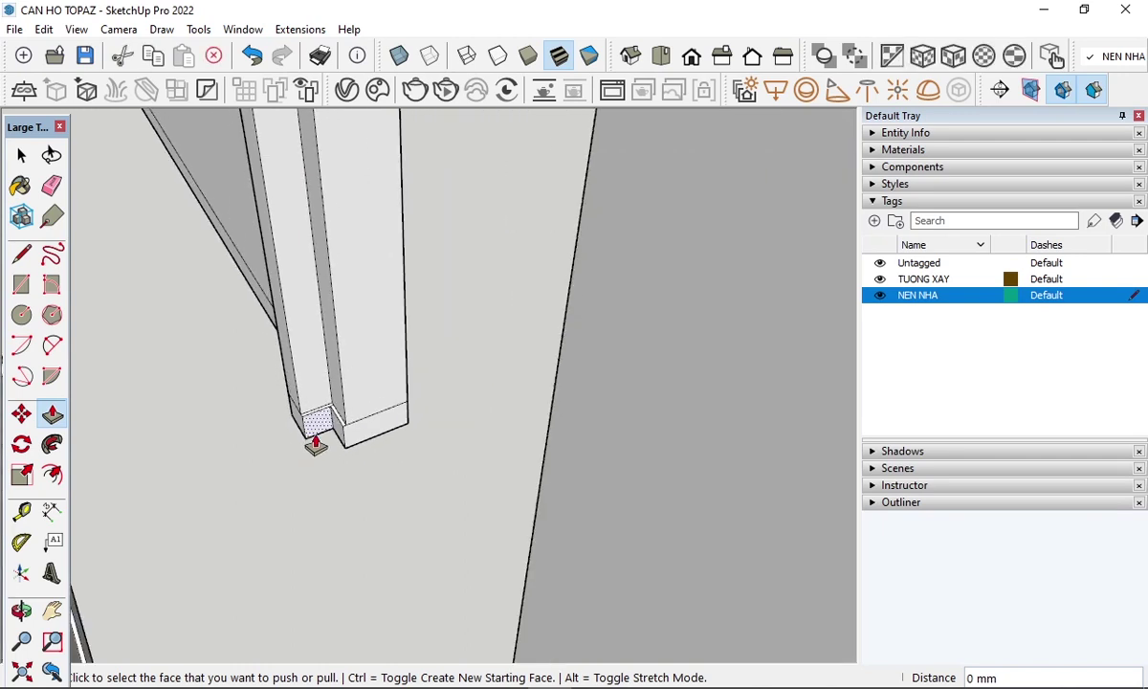
{"action": "scroll", "coordinate": [373, 467], "scroll_direction": "down", "scroll_amount": 1}
{"action": "mouse_move", "coordinate": [429, 535]}
{"action": "middle_mouse_down"}
{"action": "mouse_move", "coordinate": [392, 512]}
{"action": "mouse_move", "coordinate": [317, 310]}
{"action": "mouse_move", "coordinate": [371, 432]}
{"action": "mouse_move", "coordinate": [249, 385]}
{"action": "middle_mouse_up"}
{"action": "scroll", "coordinate": [300, 323], "scroll_direction": "down", "scroll_amount": 3}
{"action": "middle_click_drag", "start_coordinate": [299, 324], "coordinate": [482, 541]}
{"action": "scroll", "coordinate": [441, 565], "scroll_direction": "up", "scroll_amount": 4}
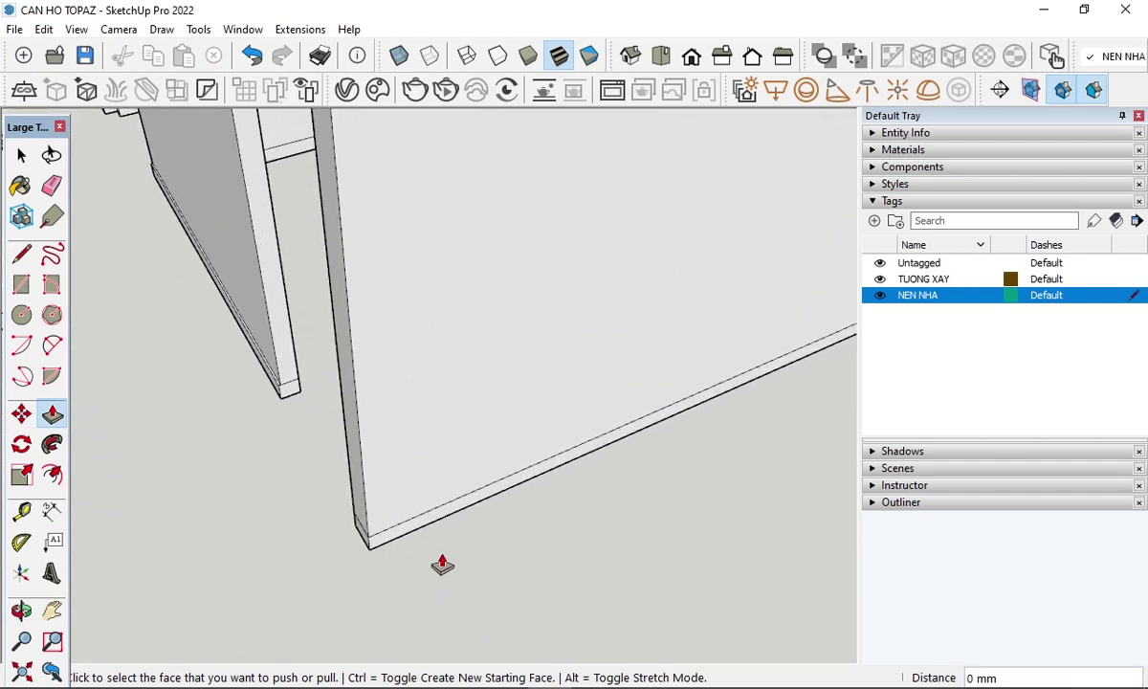
{"action": "scroll", "coordinate": [358, 546], "scroll_direction": "up", "scroll_amount": 2}
{"action": "scroll", "coordinate": [320, 536], "scroll_direction": "up", "scroll_amount": 2}
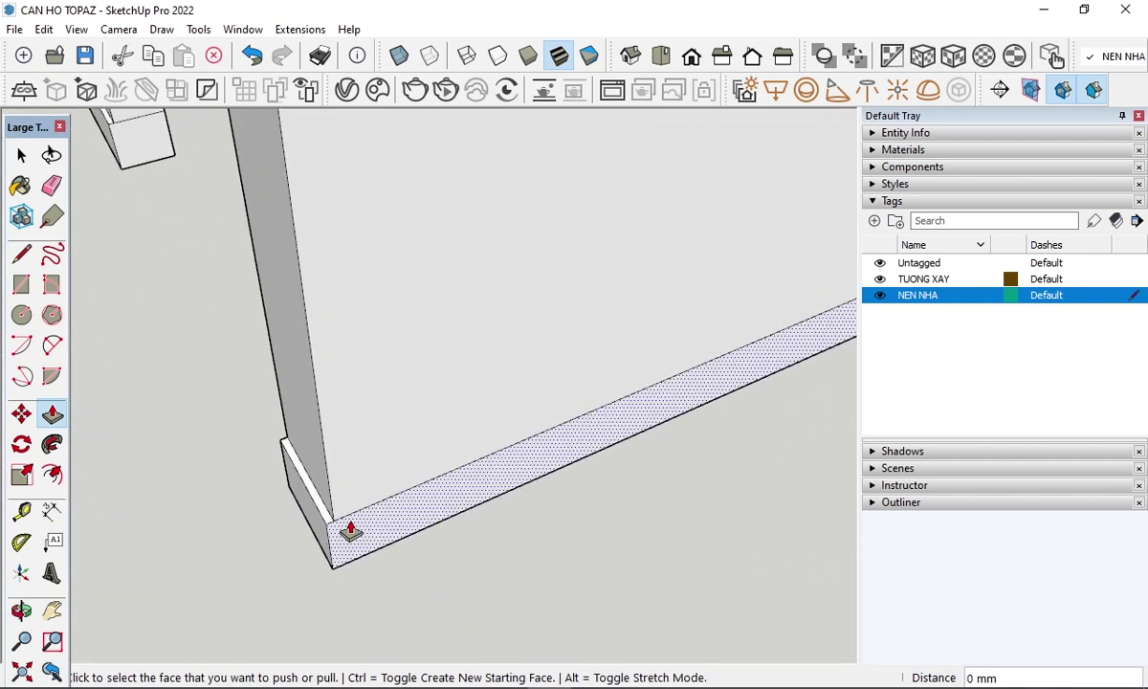
{"action": "mouse_move", "coordinate": [351, 533]}
{"action": "middle_mouse_down"}
{"action": "mouse_move", "coordinate": [218, 569]}
{"action": "mouse_move", "coordinate": [338, 531]}
{"action": "middle_mouse_up"}
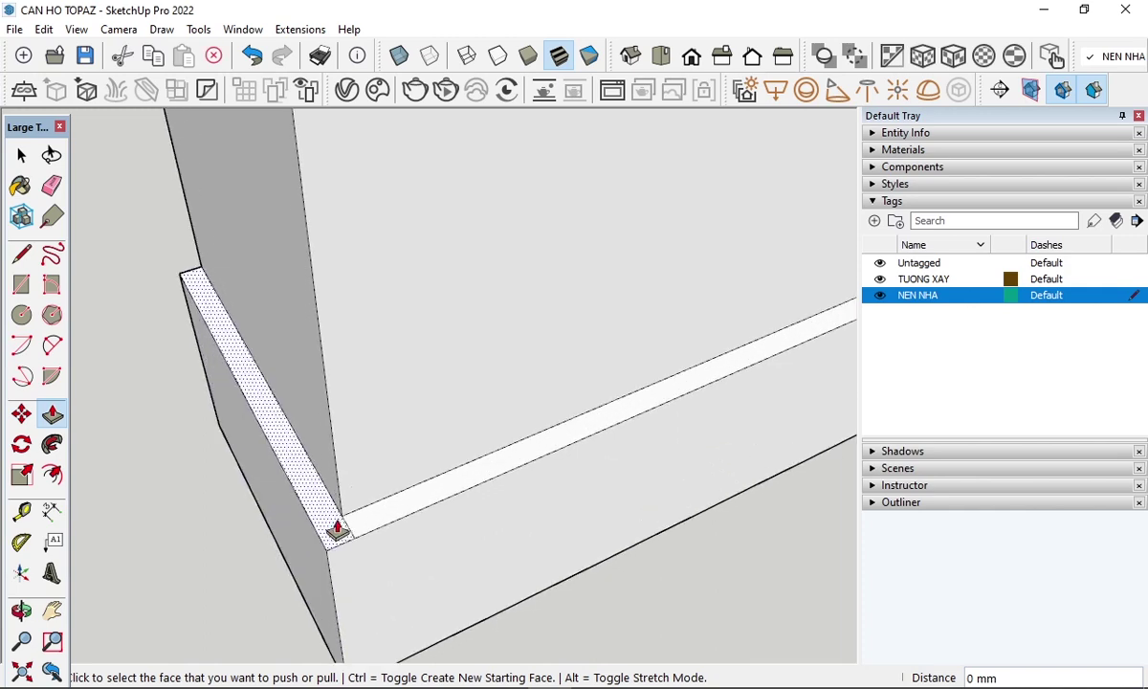
- Erase a leftover seam edge along the first skirting strip
{"action": "key", "text": "e"}
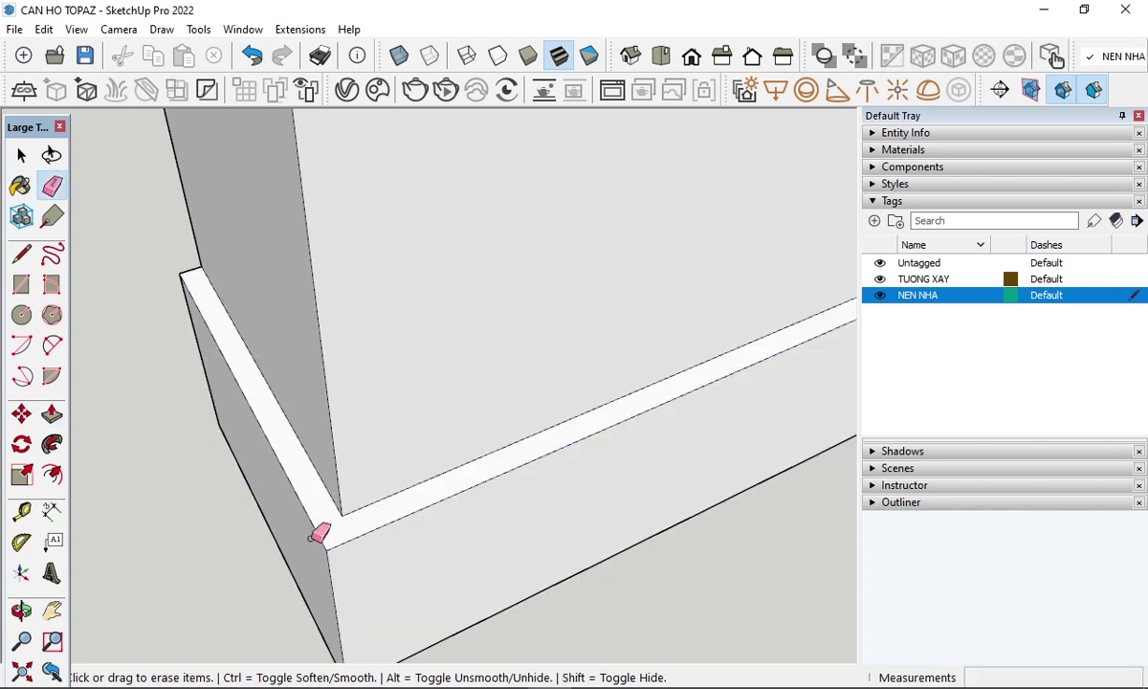
{"action": "scroll", "coordinate": [184, 566], "scroll_direction": "down", "scroll_amount": 2}
{"action": "scroll", "coordinate": [279, 499], "scroll_direction": "down", "scroll_amount": 2}
{"action": "scroll", "coordinate": [322, 477], "scroll_direction": "down", "scroll_amount": 1}
{"action": "scroll", "coordinate": [394, 463], "scroll_direction": "down", "scroll_amount": 2}
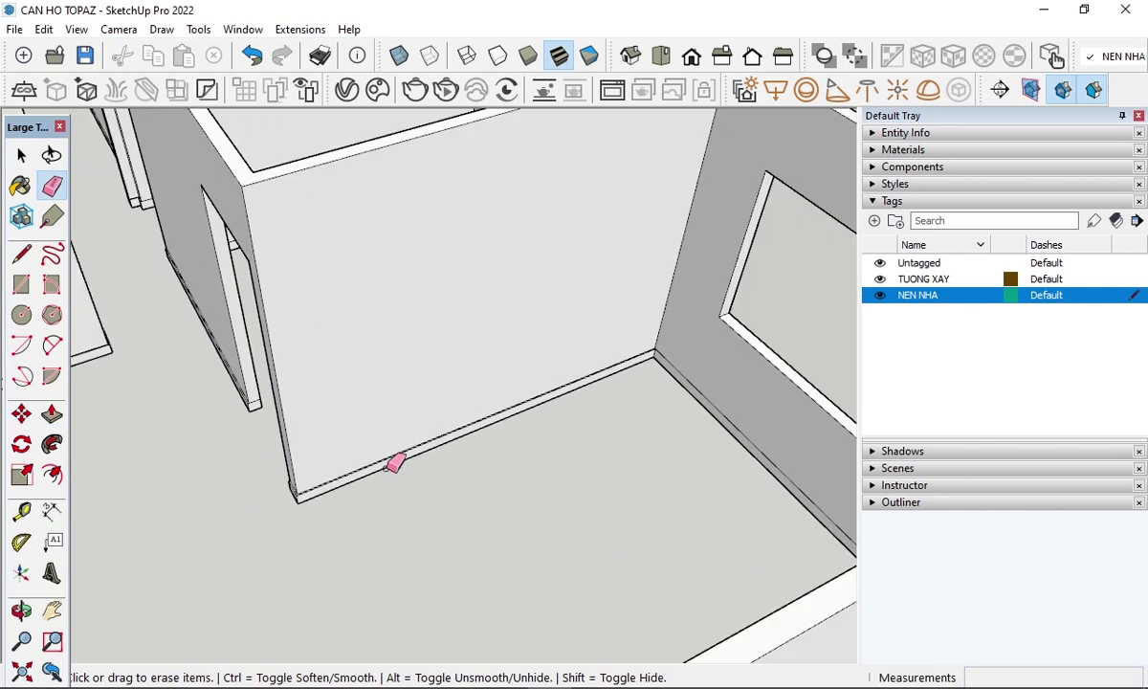
{"action": "scroll", "coordinate": [669, 354], "scroll_direction": "up", "scroll_amount": 5}
{"action": "key", "text": "space"}
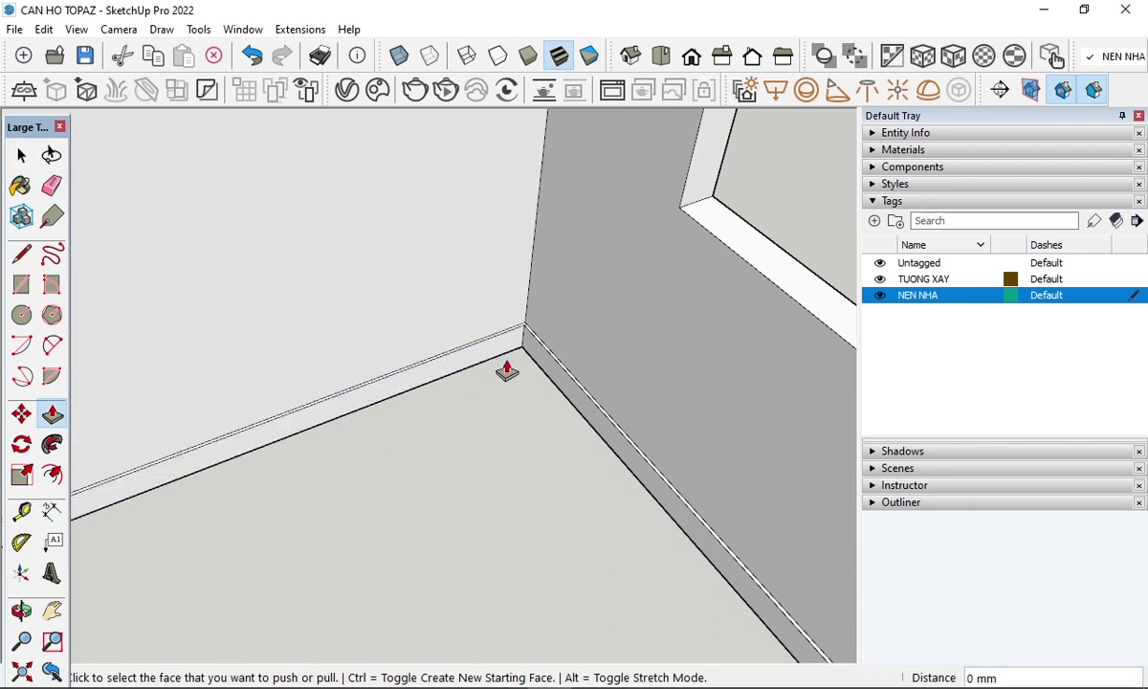
- Push the thin base strip face out so the skirting meets at the floor corner
{"action": "left_click", "coordinate": [517, 359]}
{"action": "scroll", "coordinate": [511, 335], "scroll_direction": "up", "scroll_amount": 2}
{"action": "scroll", "coordinate": [514, 314], "scroll_direction": "up", "scroll_amount": 1}
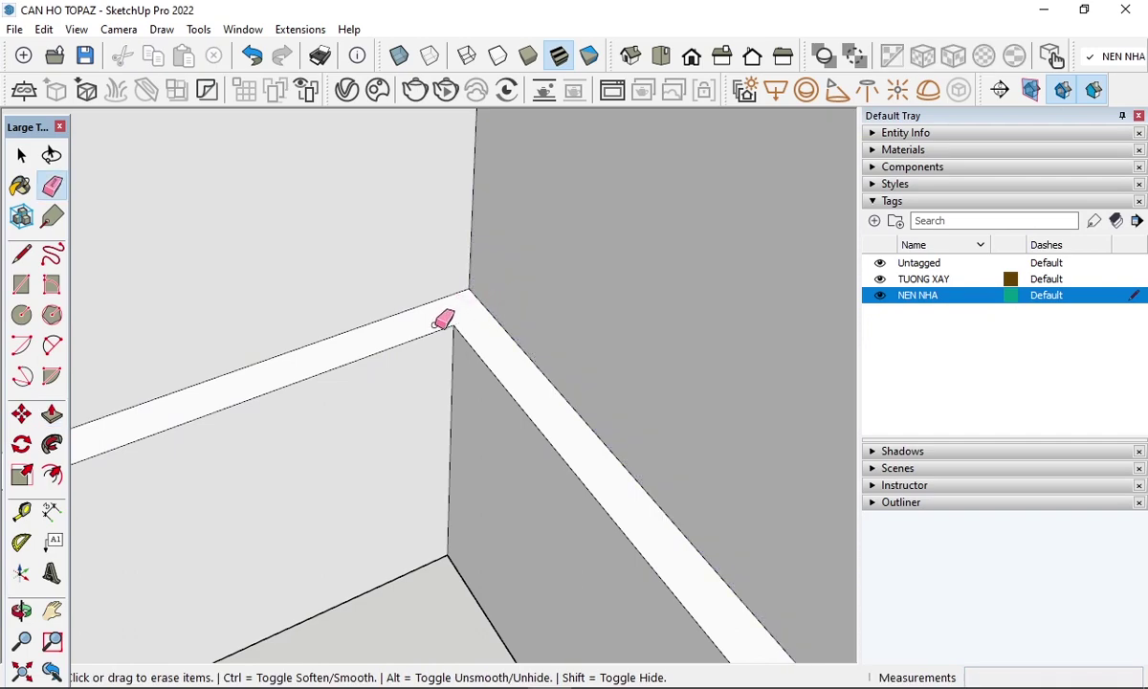
{"action": "scroll", "coordinate": [443, 320], "scroll_direction": "down", "scroll_amount": 2}
{"action": "scroll", "coordinate": [449, 303], "scroll_direction": "down", "scroll_amount": 2}
{"action": "scroll", "coordinate": [454, 290], "scroll_direction": "down", "scroll_amount": 2}
{"action": "scroll", "coordinate": [453, 282], "scroll_direction": "down", "scroll_amount": 3}
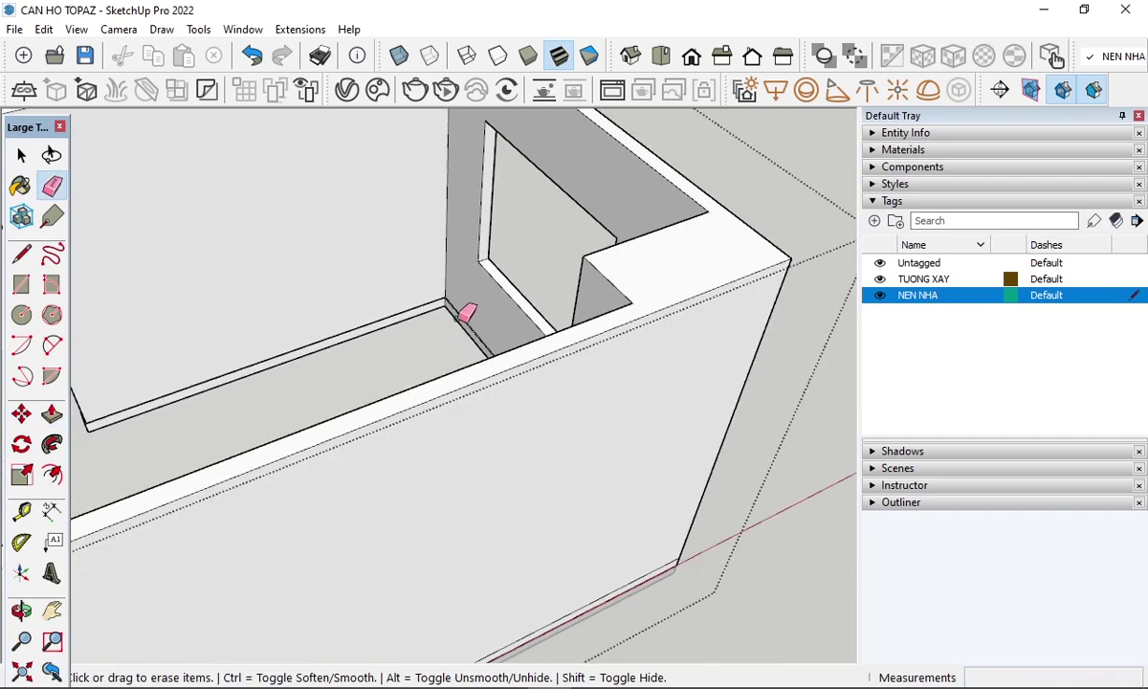
{"action": "mouse_move", "coordinate": [466, 313]}
{"action": "middle_mouse_down"}
{"action": "mouse_move", "coordinate": [597, 409]}
{"action": "mouse_move", "coordinate": [864, 410]}
{"action": "middle_mouse_up"}
{"action": "scroll", "coordinate": [553, 276], "scroll_direction": "up", "scroll_amount": 3}
{"action": "scroll", "coordinate": [658, 493], "scroll_direction": "up", "scroll_amount": 2}
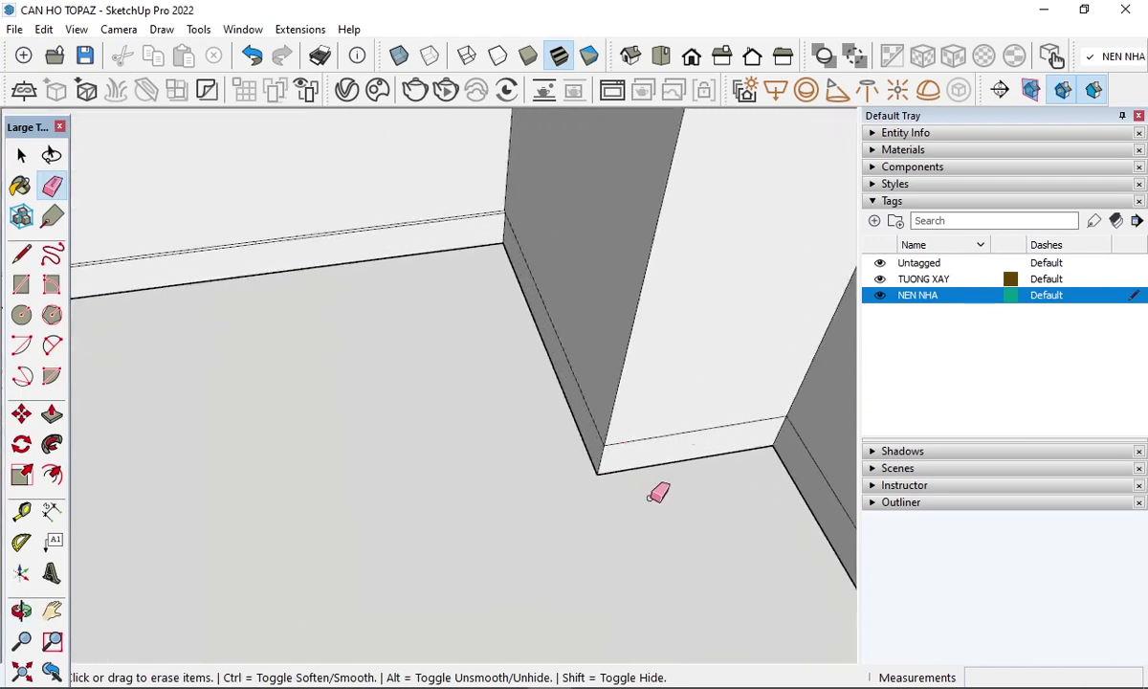
{"action": "scroll", "coordinate": [658, 492], "scroll_direction": "up", "scroll_amount": 2}
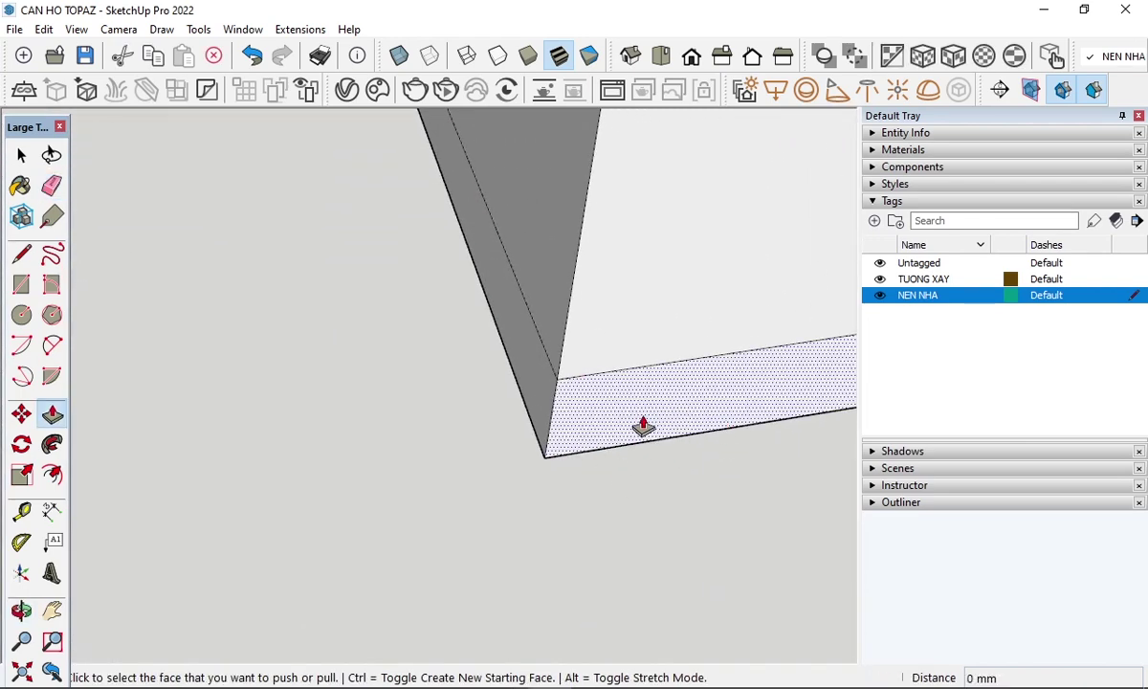
{"action": "middle_click_drag", "start_coordinate": [534, 377], "coordinate": [587, 369]}
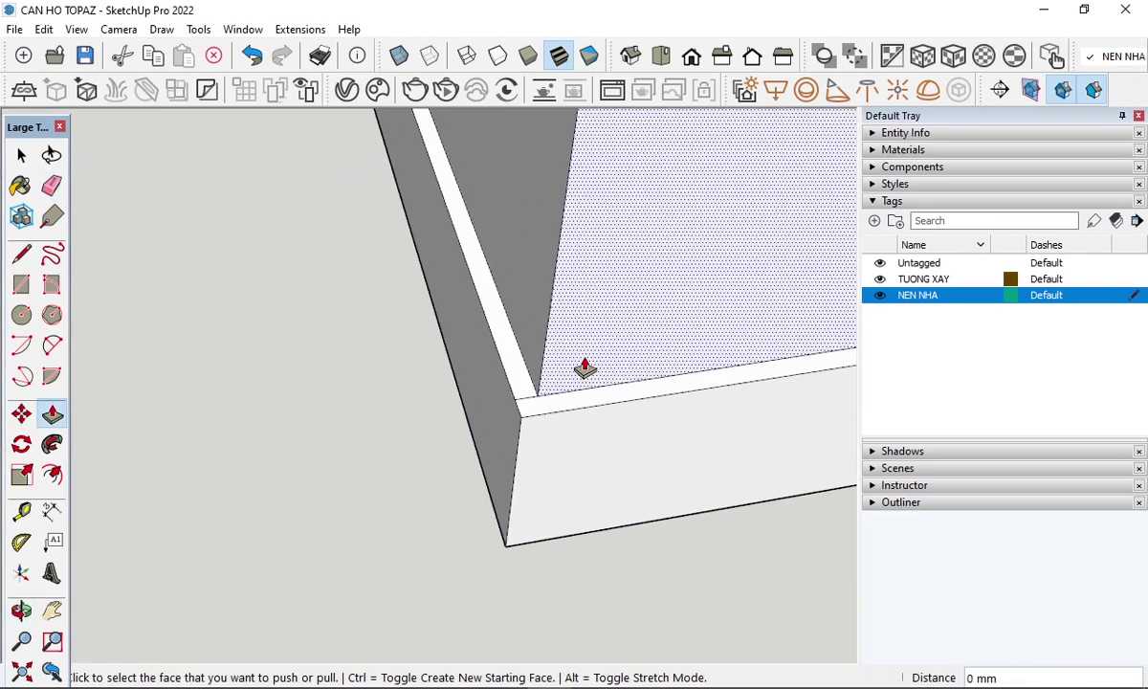
- Erase the stray seam edges on the skirting at the wall corner
{"action": "key", "text": "e"}
{"action": "mouse_move", "coordinate": [529, 393]}
{"action": "middle_mouse_down"}
{"action": "mouse_move", "coordinate": [136, 518]}
{"action": "mouse_move", "coordinate": [603, 499]}
{"action": "mouse_move", "coordinate": [712, 475]}
{"action": "middle_mouse_up"}
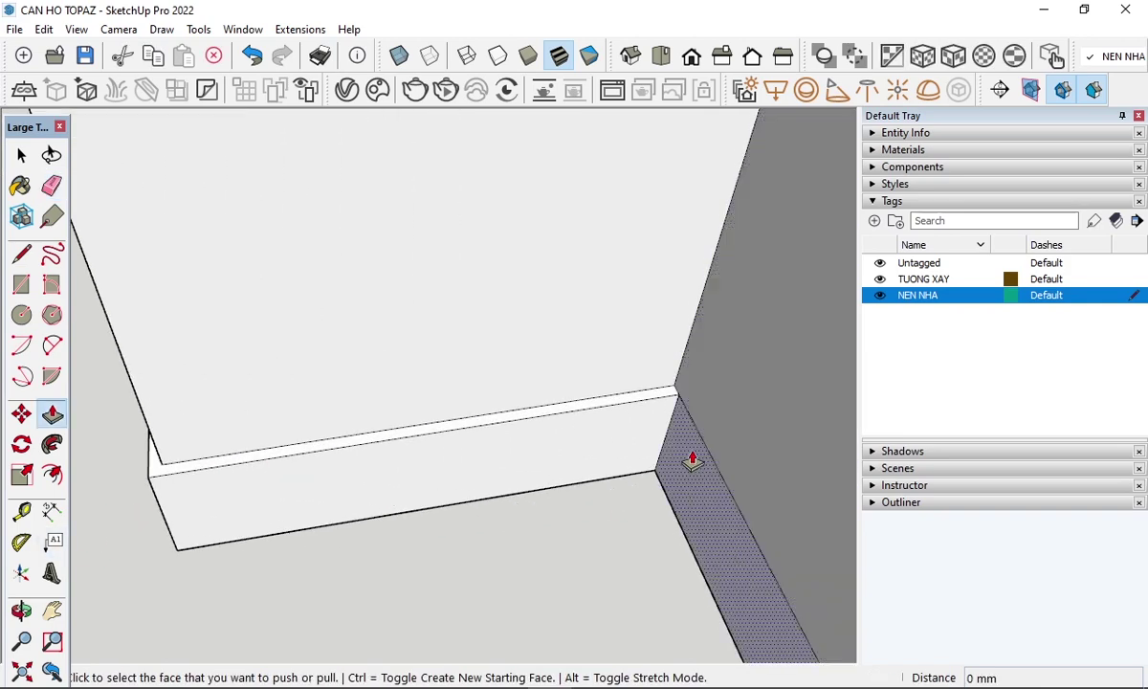
{"action": "scroll", "coordinate": [681, 410], "scroll_direction": "up", "scroll_amount": 3}
{"action": "key", "text": "e"}
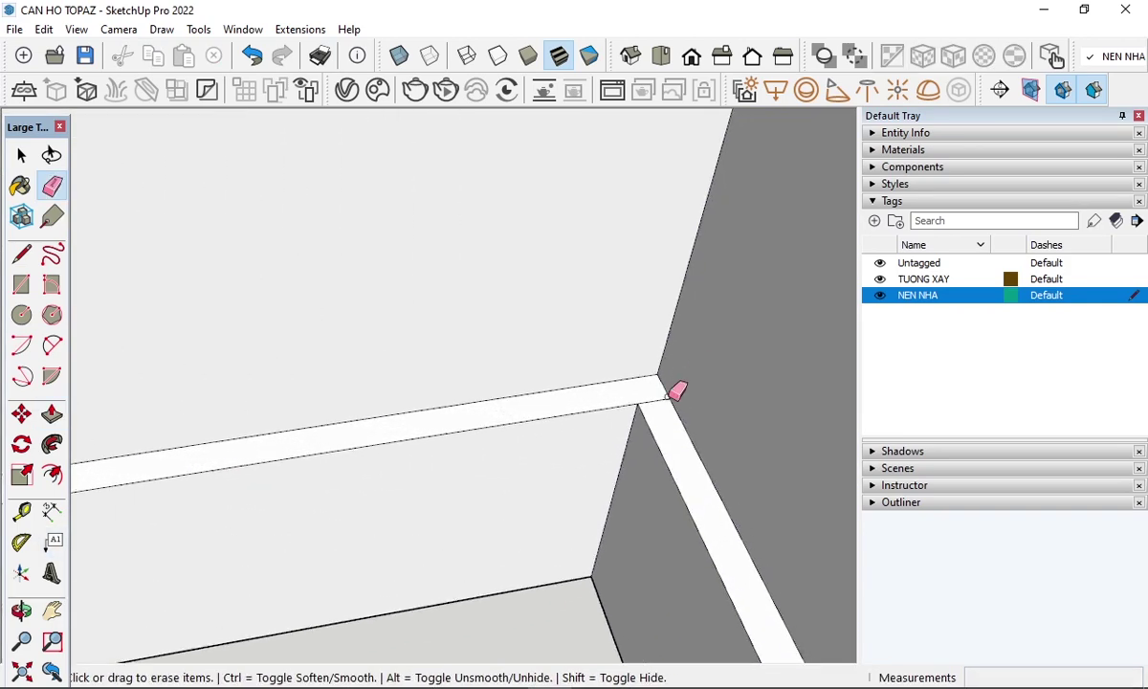
{"action": "mouse_move", "coordinate": [657, 400]}
{"action": "middle_mouse_down"}
{"action": "mouse_move", "coordinate": [698, 433]}
{"action": "mouse_move", "coordinate": [651, 369]}
{"action": "mouse_move", "coordinate": [731, 343]}
{"action": "mouse_move", "coordinate": [662, 367]}
{"action": "mouse_move", "coordinate": [513, 218]}
{"action": "mouse_move", "coordinate": [507, 185]}
{"action": "mouse_move", "coordinate": [514, 208]}
{"action": "mouse_move", "coordinate": [490, 240]}
{"action": "mouse_move", "coordinate": [505, 227]}
{"action": "mouse_move", "coordinate": [539, 235]}
{"action": "mouse_move", "coordinate": [546, 258]}
{"action": "mouse_move", "coordinate": [425, 458]}
{"action": "mouse_move", "coordinate": [654, 449]}
{"action": "mouse_move", "coordinate": [90, 441]}
{"action": "mouse_move", "coordinate": [397, 500]}
{"action": "mouse_move", "coordinate": [570, 306]}
{"action": "middle_mouse_up"}
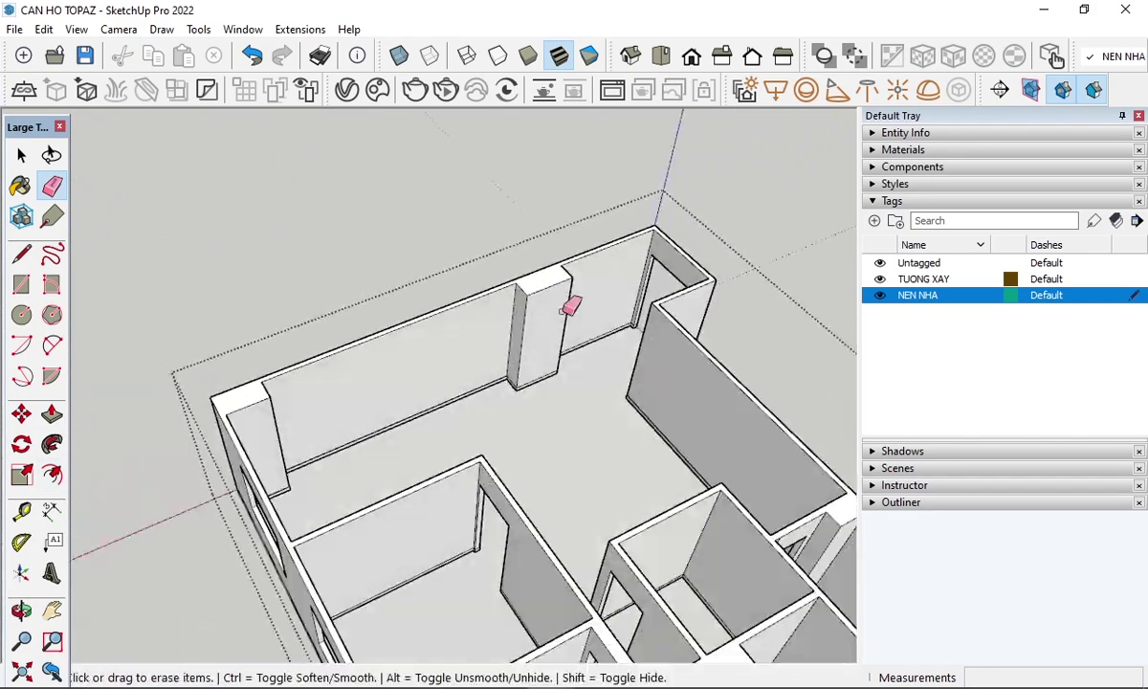
{"action": "scroll", "coordinate": [456, 490], "scroll_direction": "up", "scroll_amount": 5}
{"action": "scroll", "coordinate": [500, 479], "scroll_direction": "up", "scroll_amount": 3}
{"action": "scroll", "coordinate": [536, 453], "scroll_direction": "up", "scroll_amount": 3}
{"action": "scroll", "coordinate": [558, 470], "scroll_direction": "up", "scroll_amount": 2}
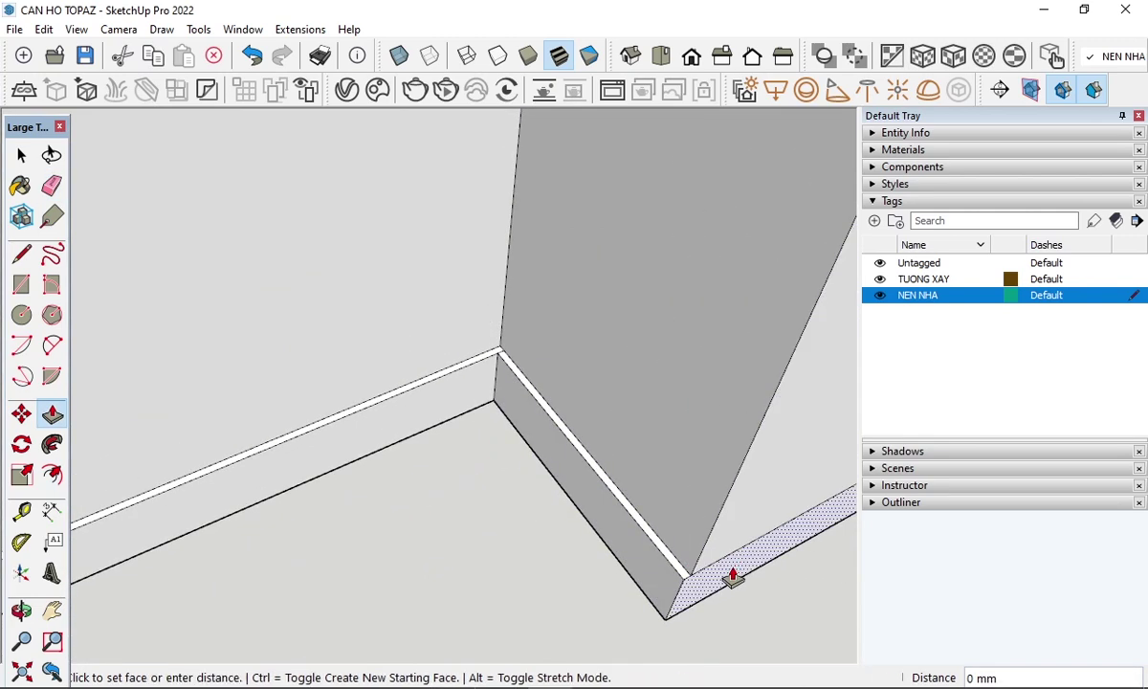
{"action": "key", "text": "e"}
{"action": "scroll", "coordinate": [698, 574], "scroll_direction": "up", "scroll_amount": 3}
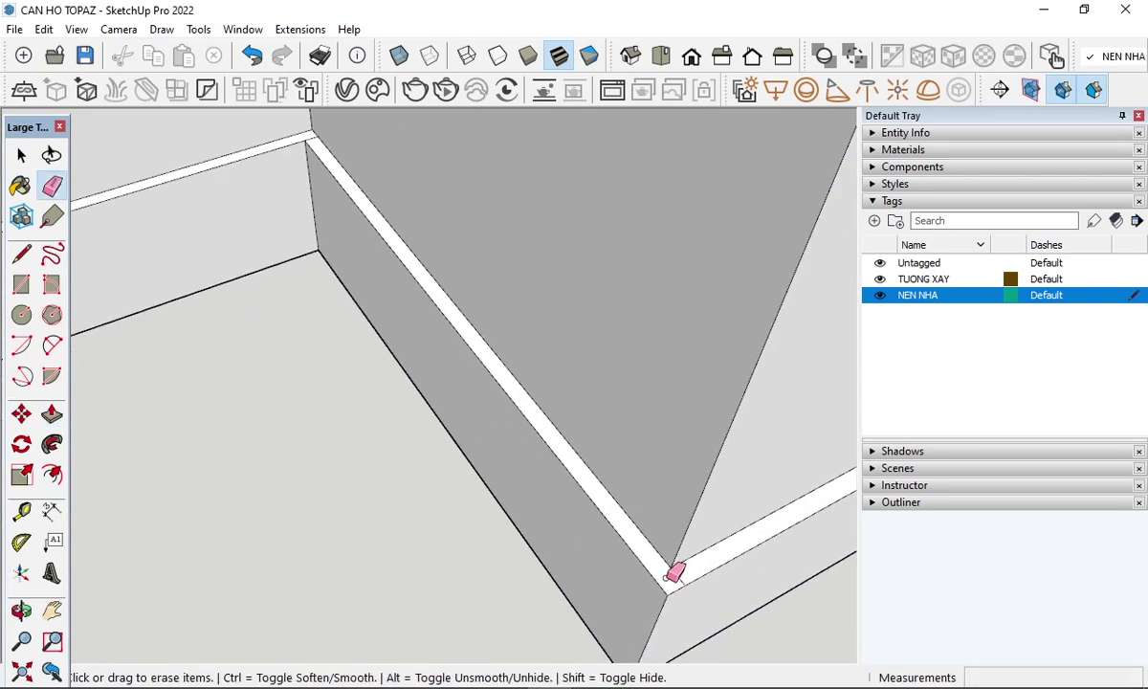
{"action": "mouse_move", "coordinate": [679, 576]}
{"action": "middle_mouse_down"}
{"action": "mouse_move", "coordinate": [435, 538]}
{"action": "mouse_move", "coordinate": [256, 141]}
{"action": "mouse_move", "coordinate": [362, 223]}
{"action": "mouse_move", "coordinate": [98, 299]}
{"action": "mouse_move", "coordinate": [236, 271]}
{"action": "mouse_move", "coordinate": [521, 394]}
{"action": "mouse_move", "coordinate": [80, 384]}
{"action": "middle_mouse_up"}
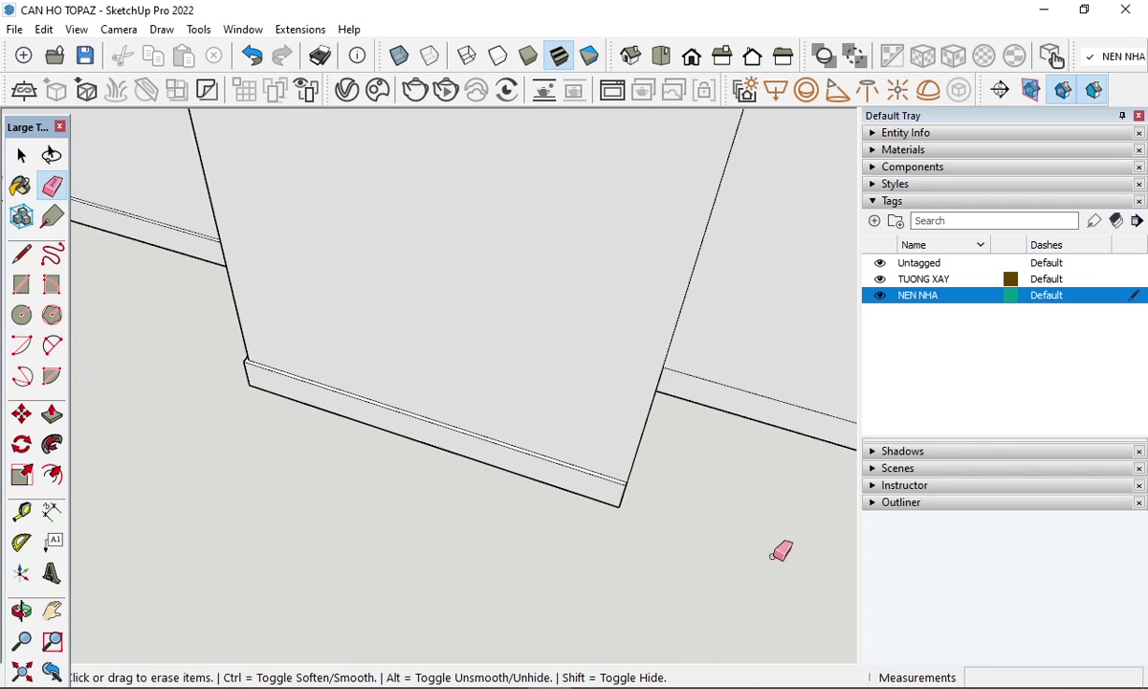
{"action": "mouse_move", "coordinate": [781, 552]}
{"action": "middle_mouse_down"}
{"action": "mouse_move", "coordinate": [713, 505]}
{"action": "mouse_move", "coordinate": [658, 282]}
{"action": "middle_mouse_up"}
- Pull the skirting end into the corner and erase its leftover top edge
{"action": "key", "text": "p"}
{"action": "middle_click_drag", "start_coordinate": [484, 378], "coordinate": [482, 384]}
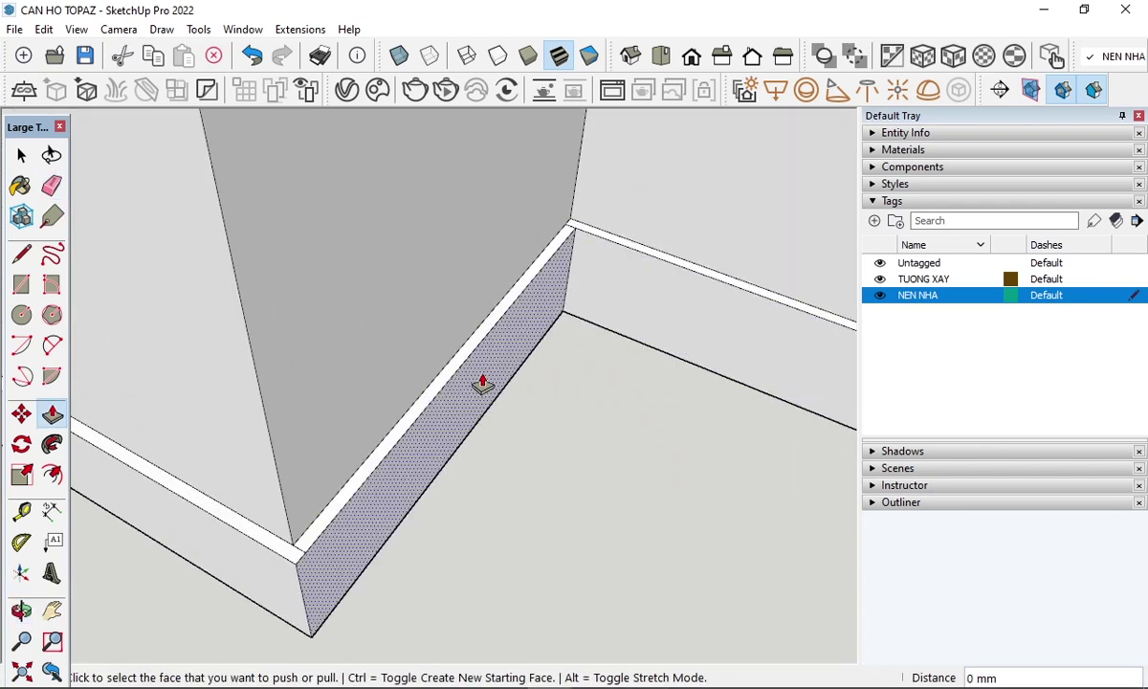
{"action": "key", "text": "e"}
{"action": "scroll", "coordinate": [318, 537], "scroll_direction": "up", "scroll_amount": 2}
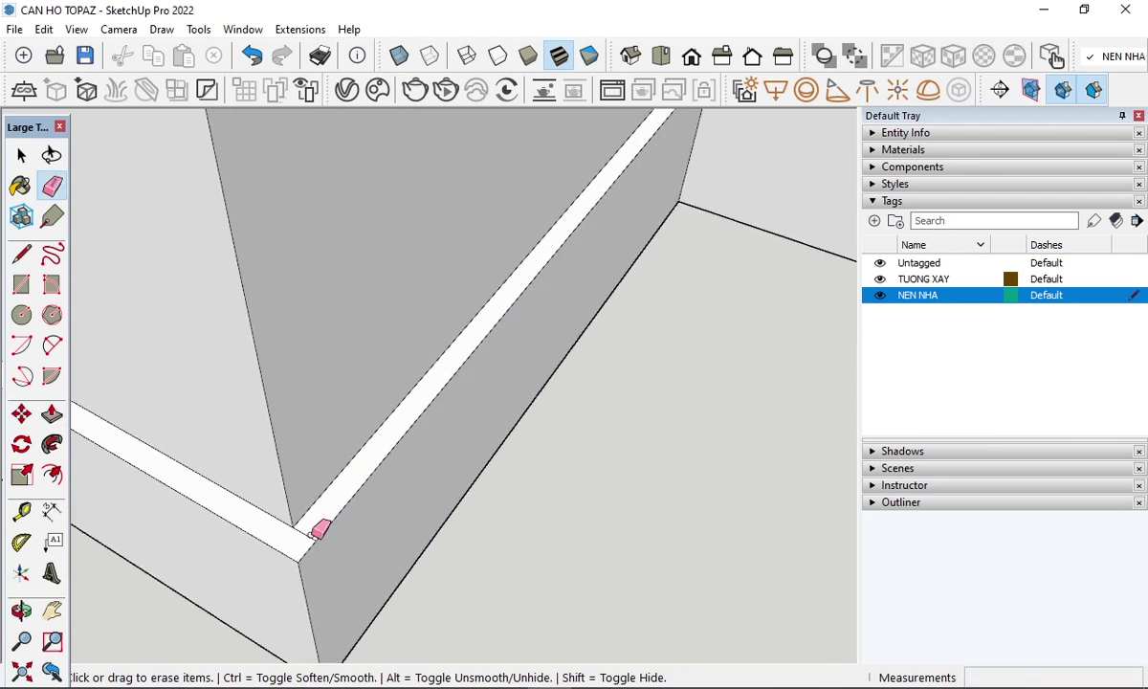
{"action": "mouse_move", "coordinate": [320, 528]}
{"action": "middle_mouse_down"}
{"action": "mouse_move", "coordinate": [615, 269]}
{"action": "mouse_move", "coordinate": [645, 179]}
{"action": "mouse_move", "coordinate": [564, 225]}
{"action": "middle_mouse_up"}
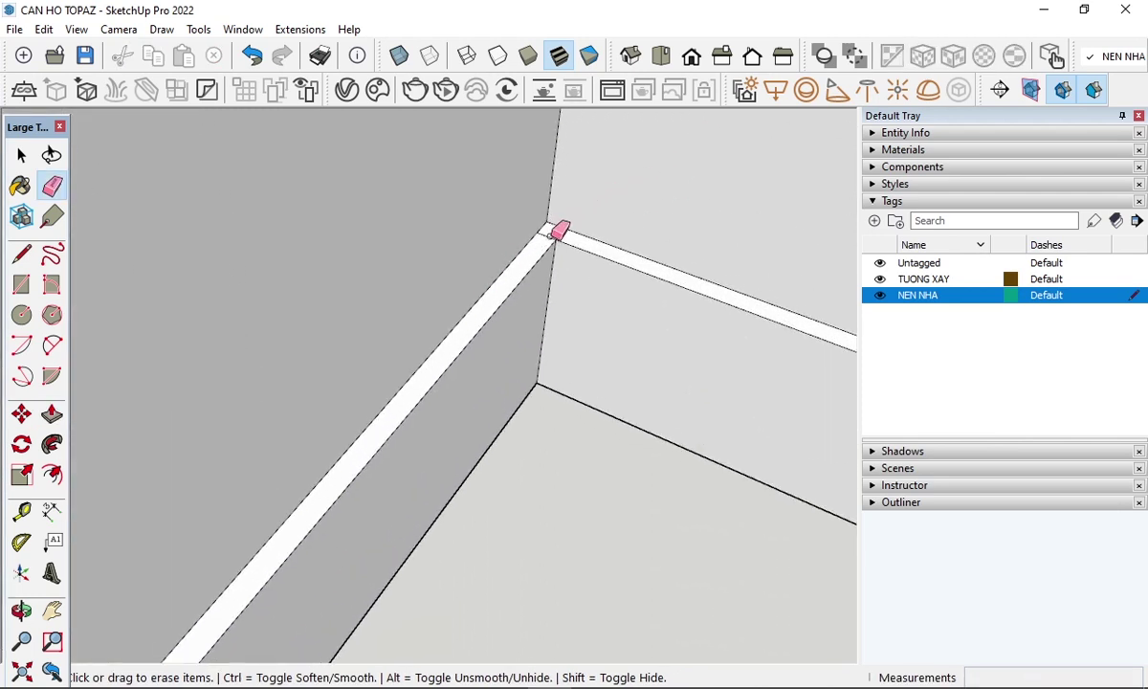
{"action": "mouse_move", "coordinate": [555, 234]}
{"action": "middle_mouse_down"}
{"action": "mouse_move", "coordinate": [321, 366]}
{"action": "mouse_move", "coordinate": [321, 384]}
{"action": "mouse_move", "coordinate": [262, 400]}
{"action": "middle_mouse_up"}
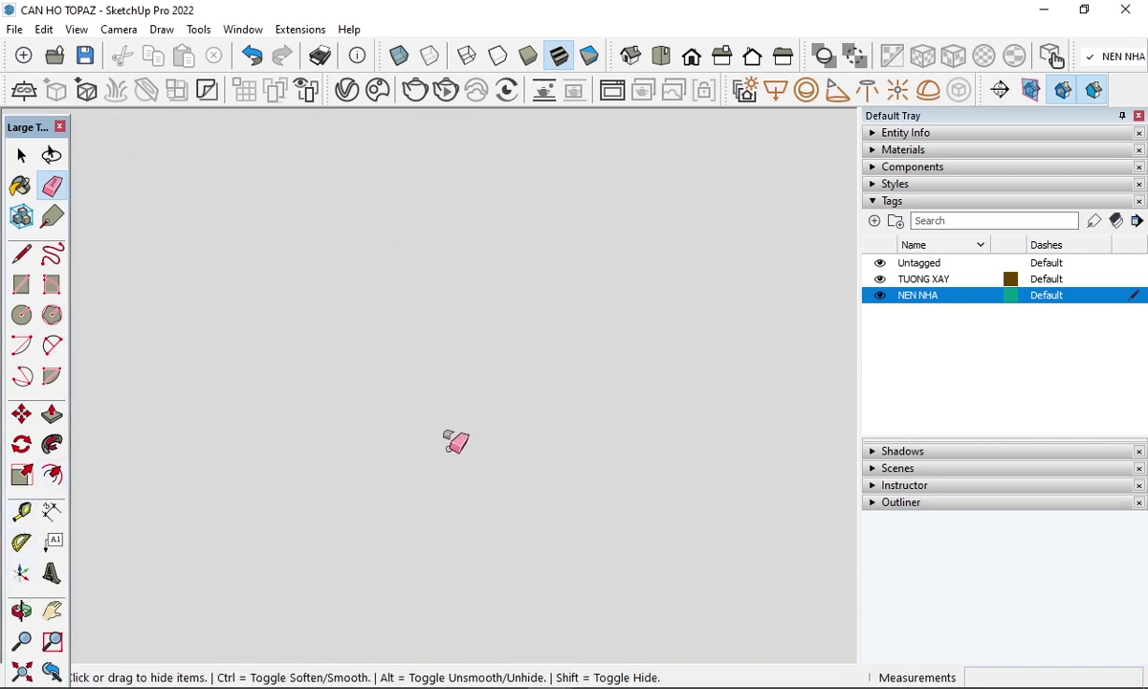
{"action": "scroll", "coordinate": [455, 441], "scroll_direction": "down", "scroll_amount": 10}
{"action": "scroll", "coordinate": [525, 401], "scroll_direction": "down", "scroll_amount": 3}
- Survey the apartment from above and around the wall and column corners
{"action": "mouse_move", "coordinate": [397, 436]}
{"action": "middle_mouse_down"}
{"action": "mouse_move", "coordinate": [487, 389]}
{"action": "mouse_move", "coordinate": [426, 328]}
{"action": "mouse_move", "coordinate": [445, 453]}
{"action": "mouse_move", "coordinate": [533, 110]}
{"action": "middle_mouse_up"}
{"action": "scroll", "coordinate": [487, 390], "scroll_direction": "up", "scroll_amount": 10}
{"action": "scroll", "coordinate": [624, 158], "scroll_direction": "up", "scroll_amount": 5}
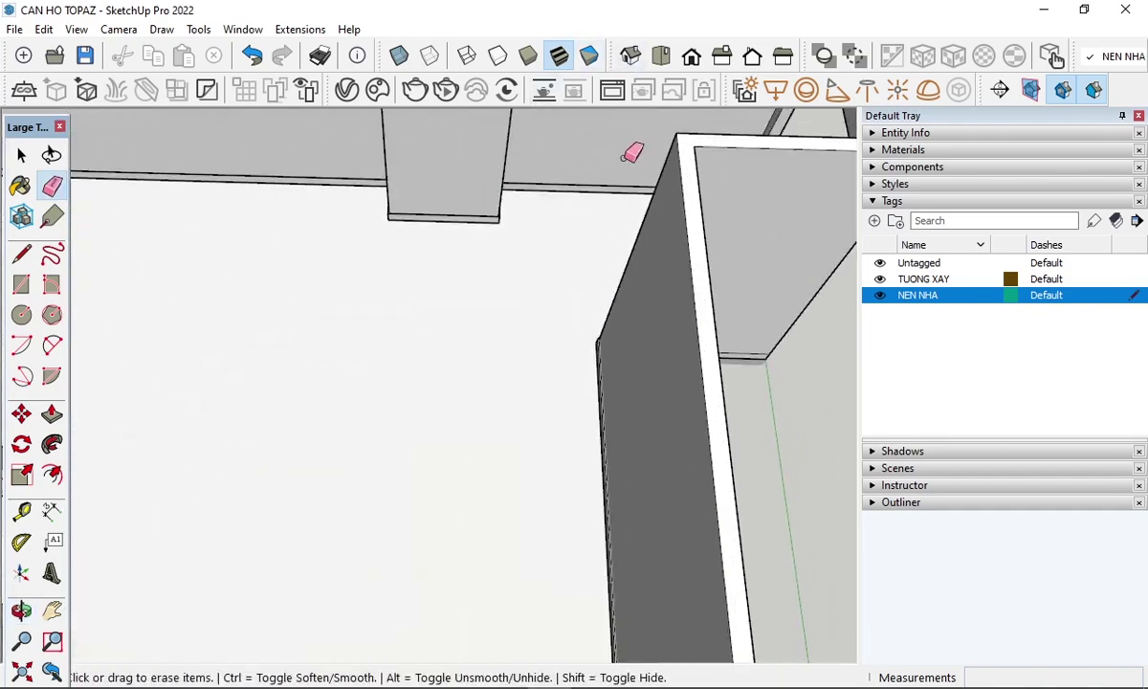
{"action": "mouse_move", "coordinate": [627, 156]}
{"action": "middle_mouse_down"}
{"action": "mouse_move", "coordinate": [725, 325]}
{"action": "mouse_move", "coordinate": [504, 355]}
{"action": "mouse_move", "coordinate": [666, 322]}
{"action": "mouse_move", "coordinate": [606, 170]}
{"action": "middle_mouse_up"}
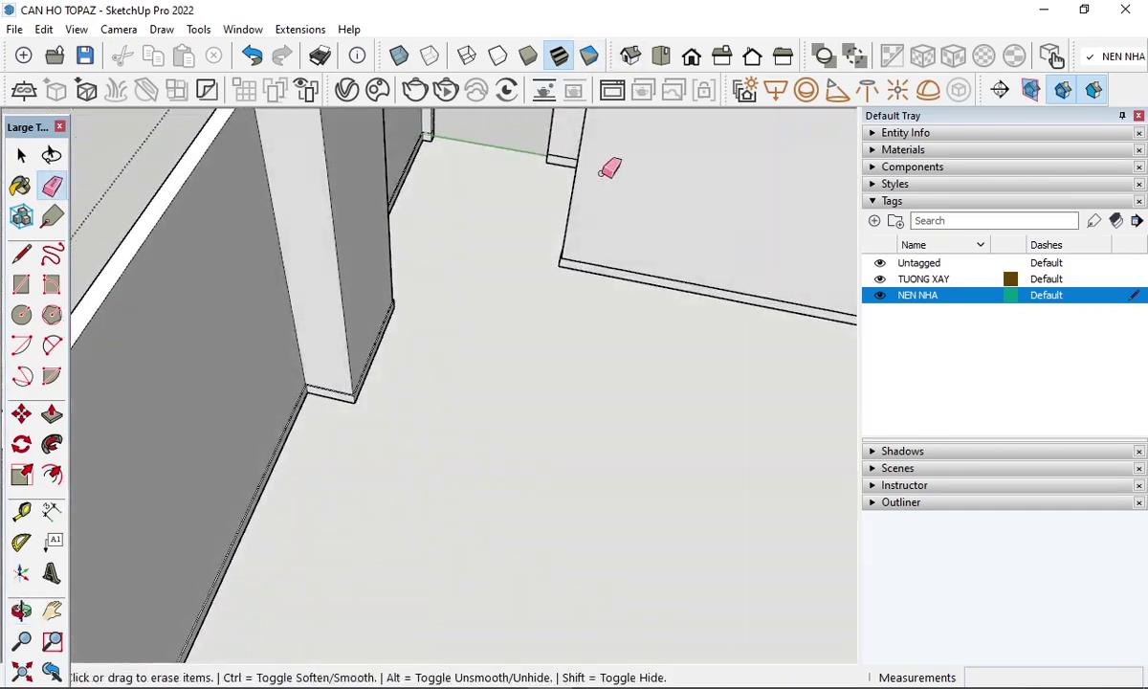
{"action": "scroll", "coordinate": [525, 413], "scroll_direction": "down", "scroll_amount": 5}
{"action": "scroll", "coordinate": [541, 290], "scroll_direction": "up", "scroll_amount": 5}
{"action": "mouse_move", "coordinate": [540, 290]}
{"action": "middle_mouse_down"}
{"action": "mouse_move", "coordinate": [579, 410]}
{"action": "mouse_move", "coordinate": [318, 325]}
{"action": "middle_mouse_up"}
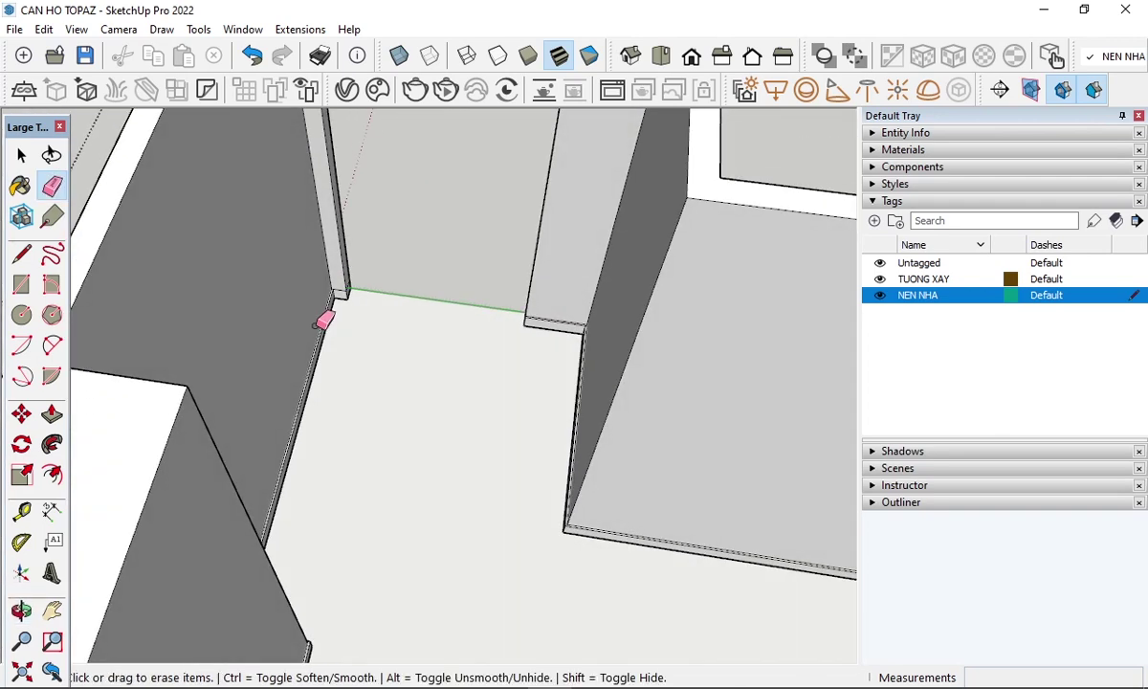
{"action": "scroll", "coordinate": [366, 264], "scroll_direction": "up", "scroll_amount": 3}
{"action": "mouse_move", "coordinate": [367, 264]}
{"action": "middle_mouse_down"}
{"action": "mouse_move", "coordinate": [384, 264]}
{"action": "mouse_move", "coordinate": [410, 301]}
{"action": "middle_mouse_up"}
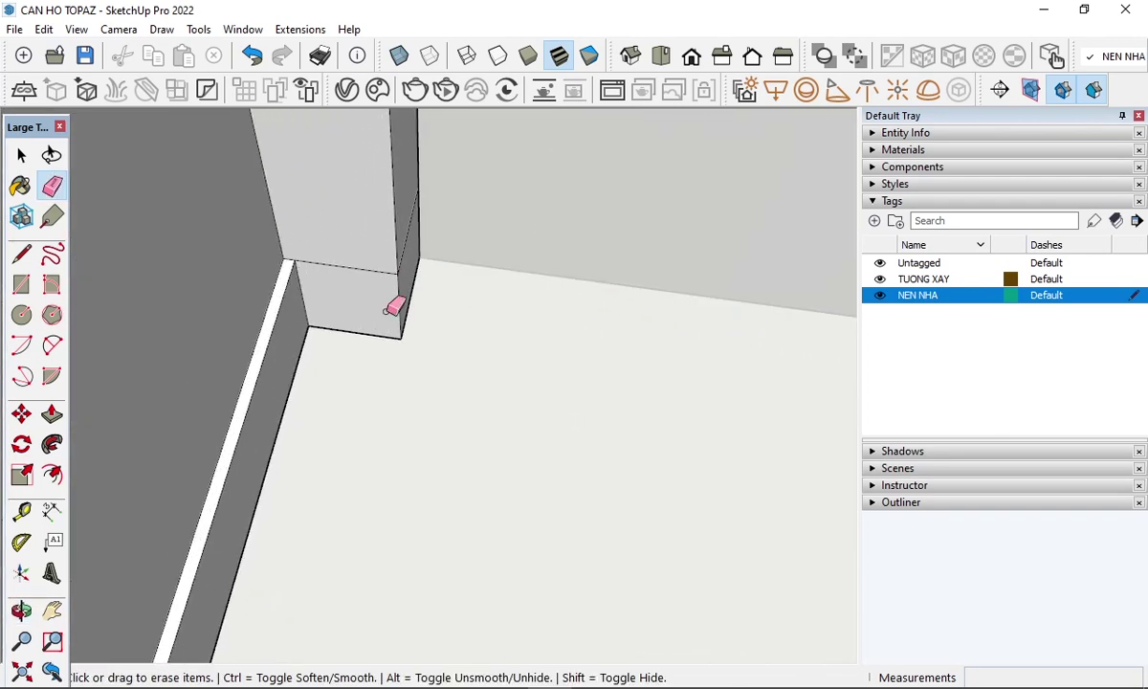
{"action": "scroll", "coordinate": [304, 277], "scroll_direction": "up", "scroll_amount": 3}
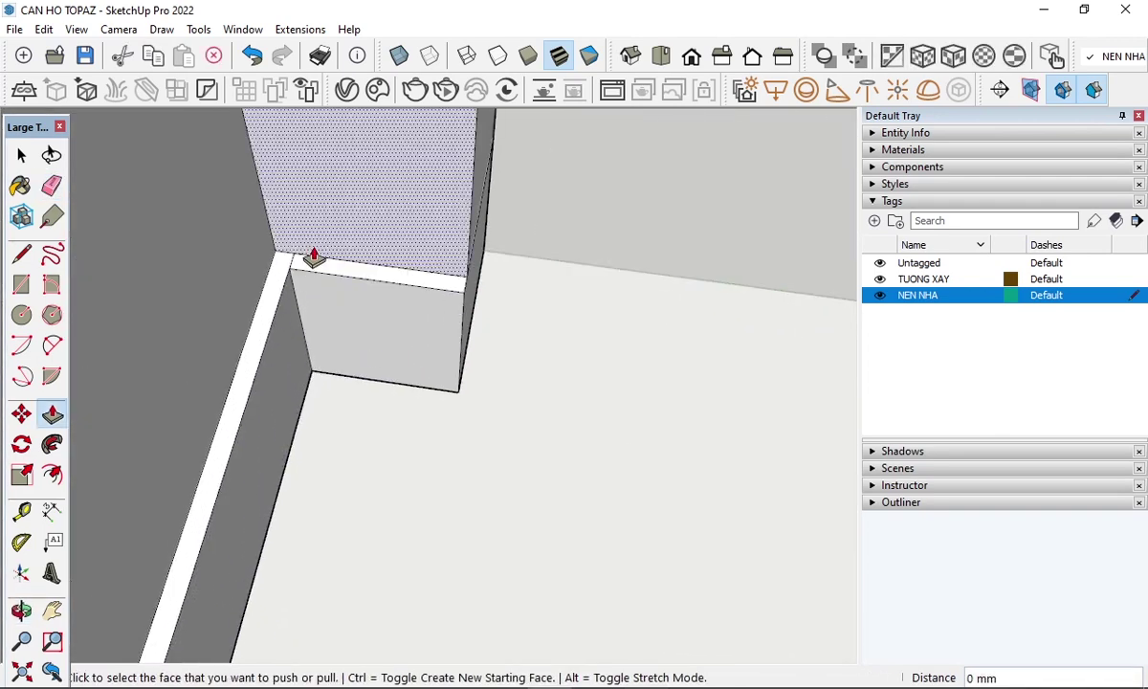
- Erase leftover seam edges on the skirting along the dark column side
{"action": "key", "text": "e"}
{"action": "scroll", "coordinate": [306, 306], "scroll_direction": "down", "scroll_amount": 3}
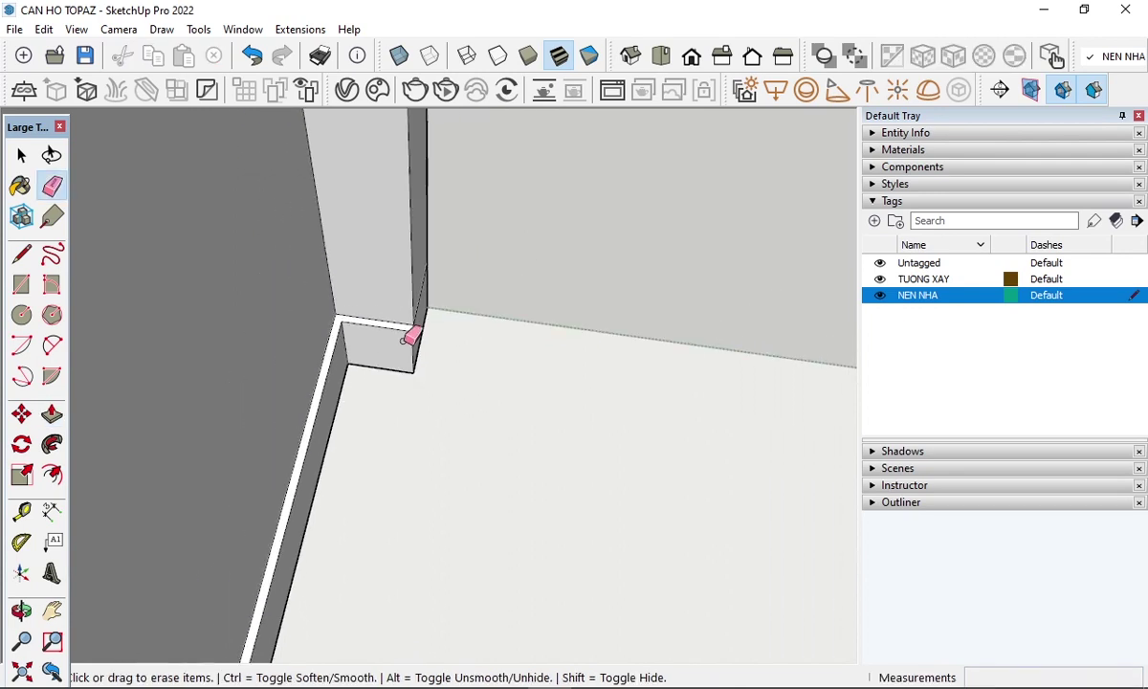
{"action": "mouse_move", "coordinate": [410, 333]}
{"action": "middle_mouse_down"}
{"action": "mouse_move", "coordinate": [405, 362]}
{"action": "mouse_move", "coordinate": [630, 463]}
{"action": "middle_mouse_up"}
{"action": "scroll", "coordinate": [772, 437], "scroll_direction": "up", "scroll_amount": 2}
{"action": "scroll", "coordinate": [786, 379], "scroll_direction": "up", "scroll_amount": 3}
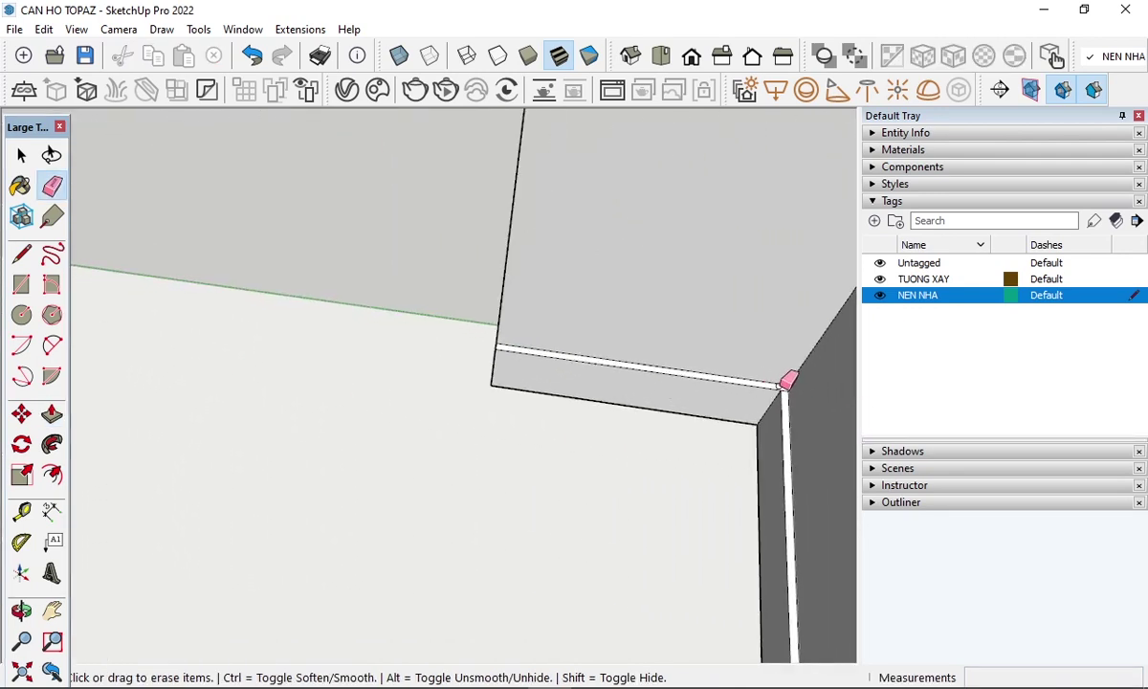
{"action": "scroll", "coordinate": [799, 395], "scroll_direction": "up", "scroll_amount": 2}
{"action": "scroll", "coordinate": [786, 383], "scroll_direction": "up", "scroll_amount": 2}
{"action": "middle_click_drag", "start_coordinate": [670, 382], "coordinate": [372, 200]}
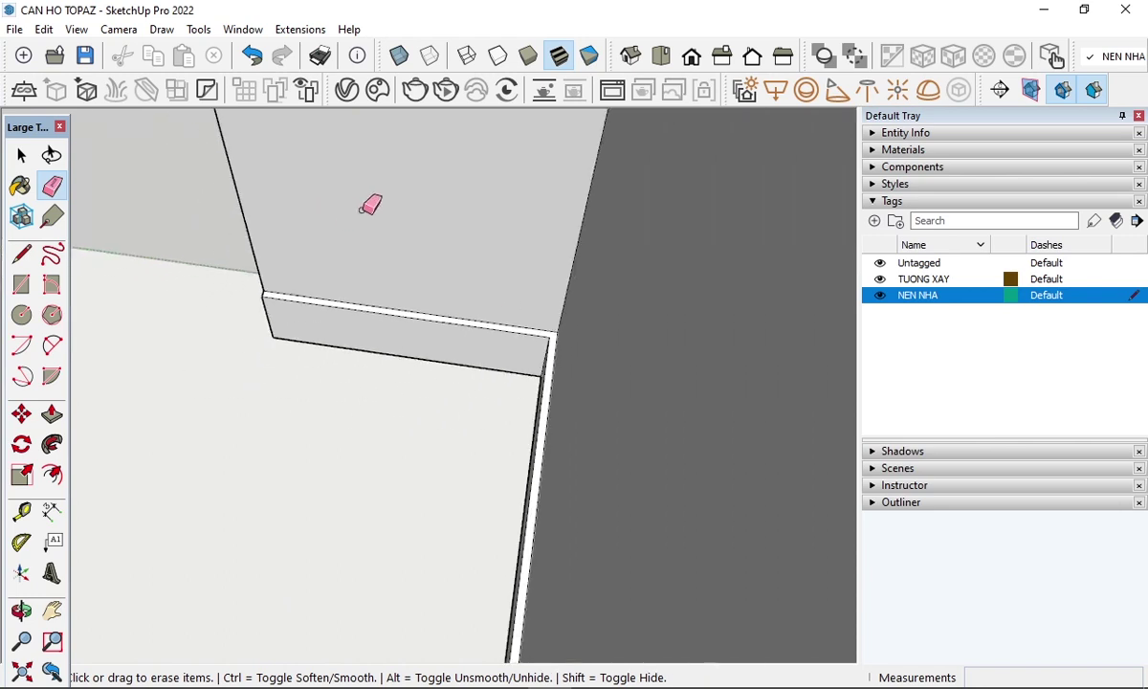
{"action": "scroll", "coordinate": [438, 187], "scroll_direction": "up", "scroll_amount": 3}
{"action": "scroll", "coordinate": [635, 222], "scroll_direction": "down", "scroll_amount": 3}
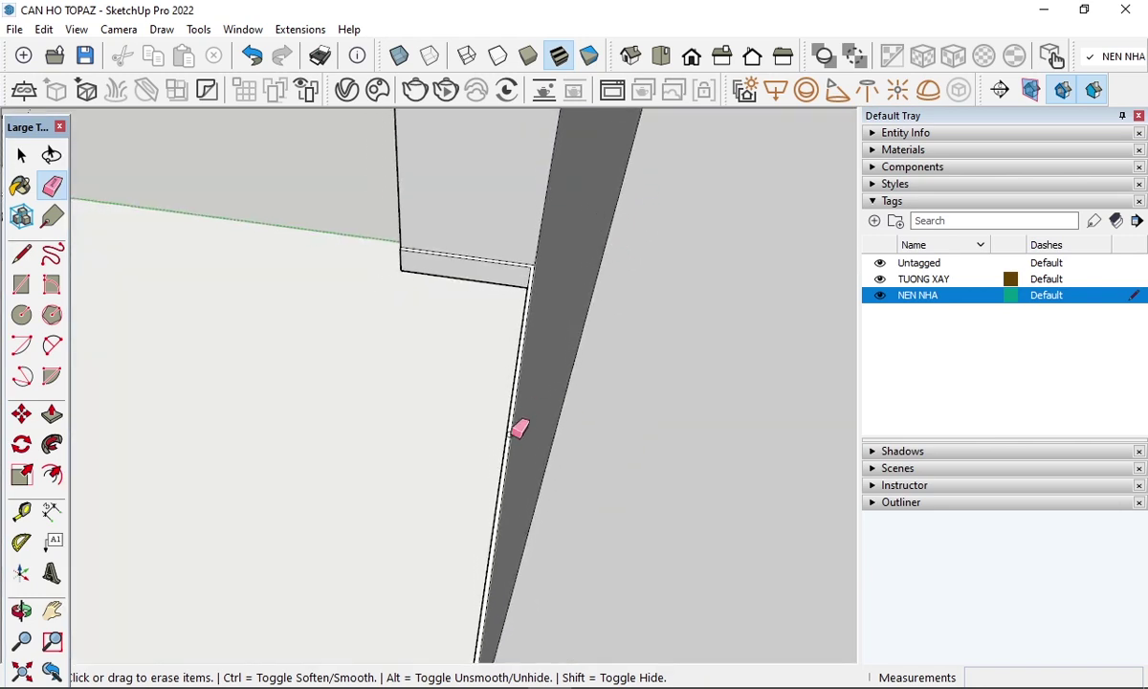
- Inspect the column's skirting corner and the skirting along the wall base
{"action": "mouse_move", "coordinate": [536, 428]}
{"action": "middle_mouse_down"}
{"action": "mouse_move", "coordinate": [574, 455]}
{"action": "mouse_move", "coordinate": [547, 554]}
{"action": "mouse_move", "coordinate": [517, 470]}
{"action": "mouse_move", "coordinate": [325, 344]}
{"action": "mouse_move", "coordinate": [343, 369]}
{"action": "middle_mouse_up"}
{"action": "middle_click_drag", "start_coordinate": [662, 509], "coordinate": [390, 454], "text": "shift"}
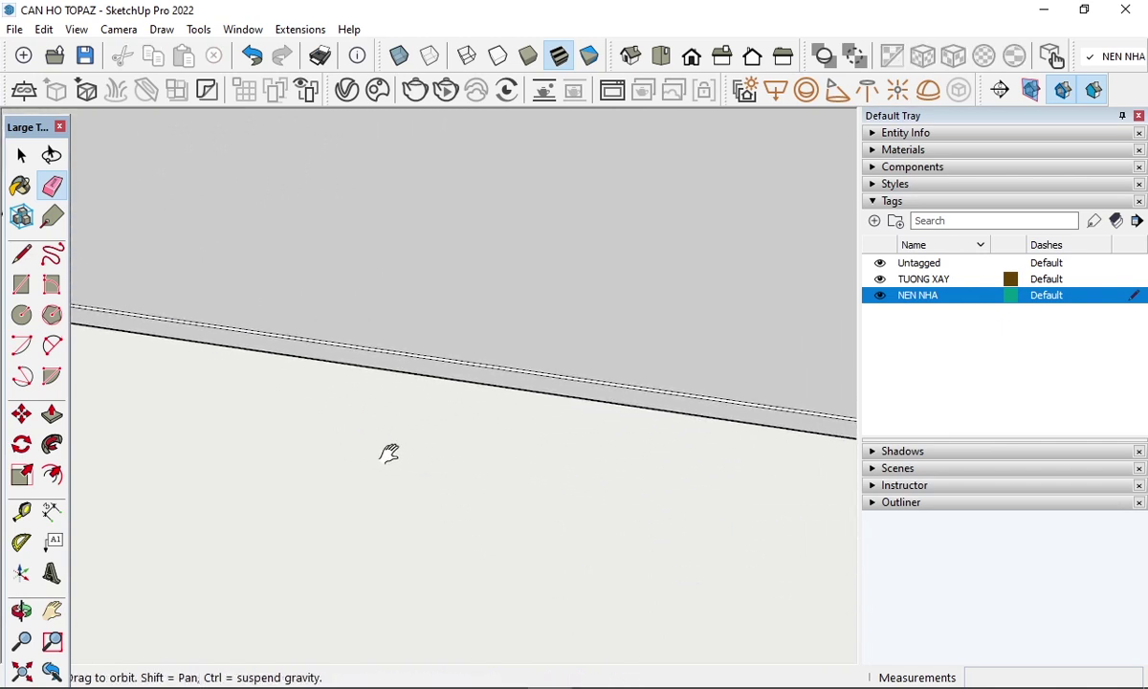
{"action": "mouse_move", "coordinate": [623, 476]}
{"action": "middle_mouse_down", "text": "shift"}
{"action": "mouse_move", "coordinate": [427, 493]}
{"action": "mouse_move", "coordinate": [170, 415]}
{"action": "middle_mouse_up", "text": "shift"}
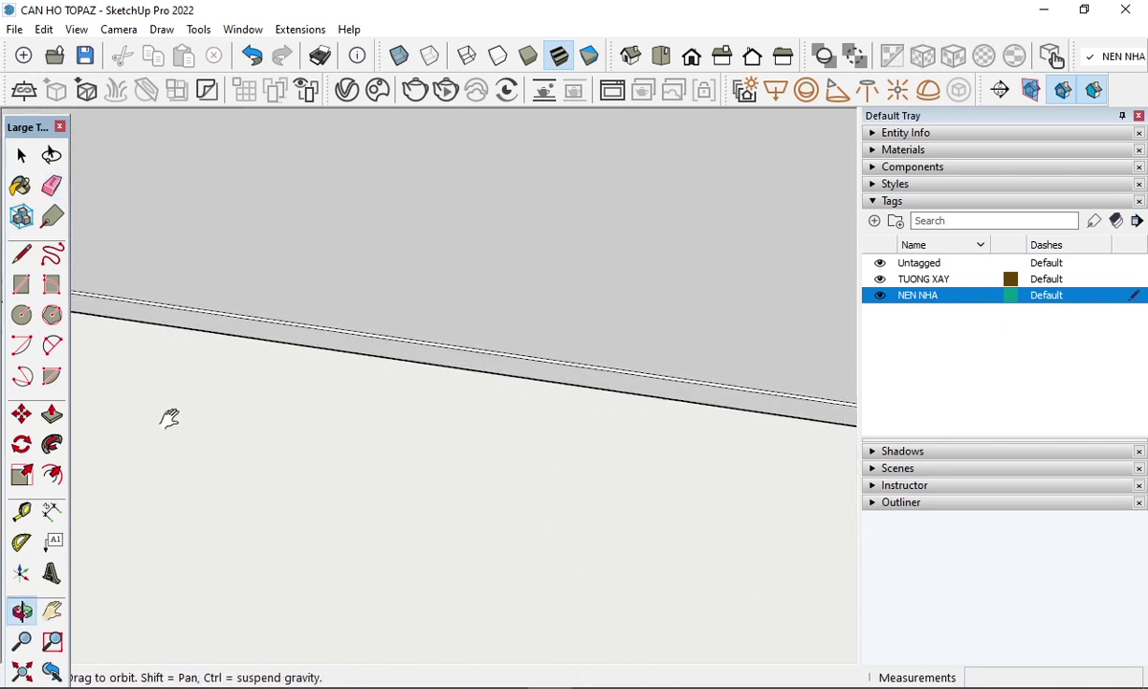
{"action": "mouse_move", "coordinate": [810, 569]}
{"action": "middle_mouse_down", "text": "shift"}
{"action": "mouse_move", "coordinate": [397, 565]}
{"action": "mouse_move", "coordinate": [481, 581]}
{"action": "middle_mouse_up", "text": "shift"}
{"action": "scroll", "coordinate": [646, 402], "scroll_direction": "up", "scroll_amount": 2}
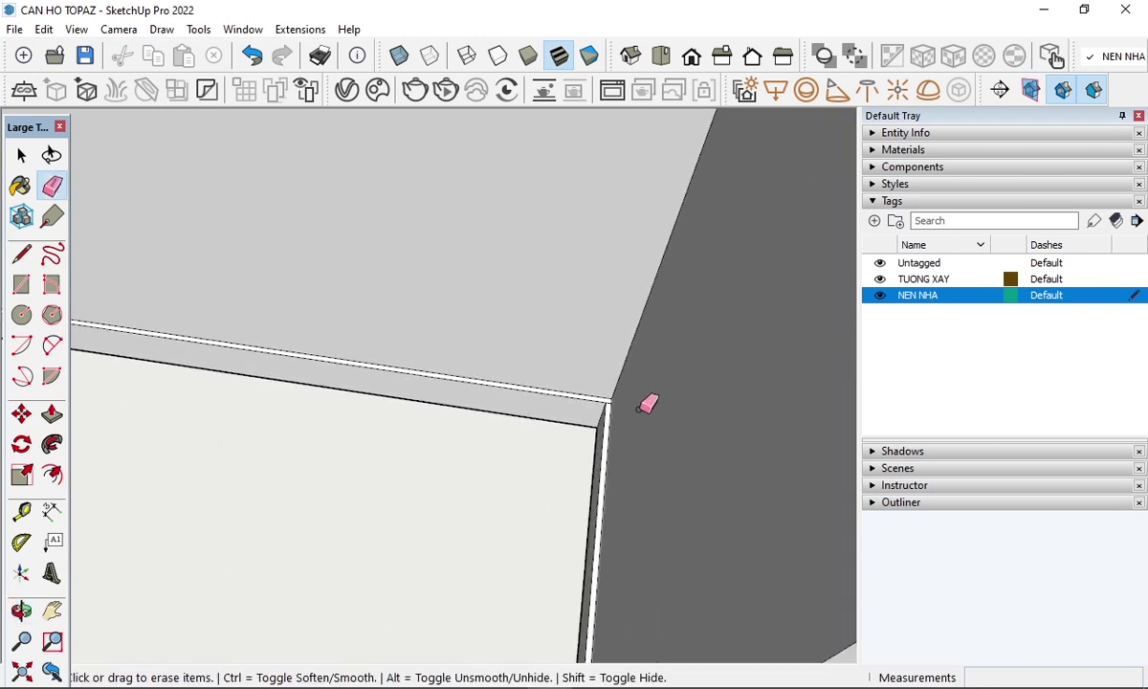
{"action": "scroll", "coordinate": [622, 377], "scroll_direction": "up", "scroll_amount": 2}
{"action": "scroll", "coordinate": [593, 400], "scroll_direction": "up", "scroll_amount": 2}
{"action": "scroll", "coordinate": [827, 287], "scroll_direction": "down", "scroll_amount": 2}
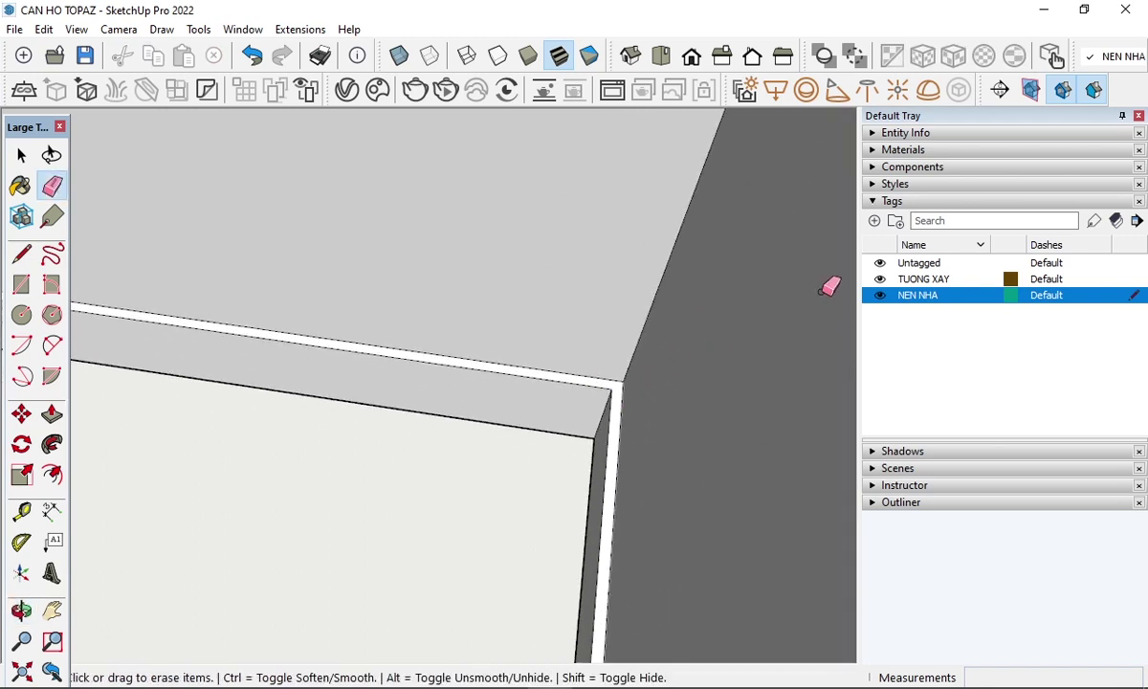
{"action": "mouse_move", "coordinate": [653, 341]}
{"action": "middle_mouse_down"}
{"action": "mouse_move", "coordinate": [431, 501]}
{"action": "mouse_move", "coordinate": [370, 610]}
{"action": "middle_mouse_up"}
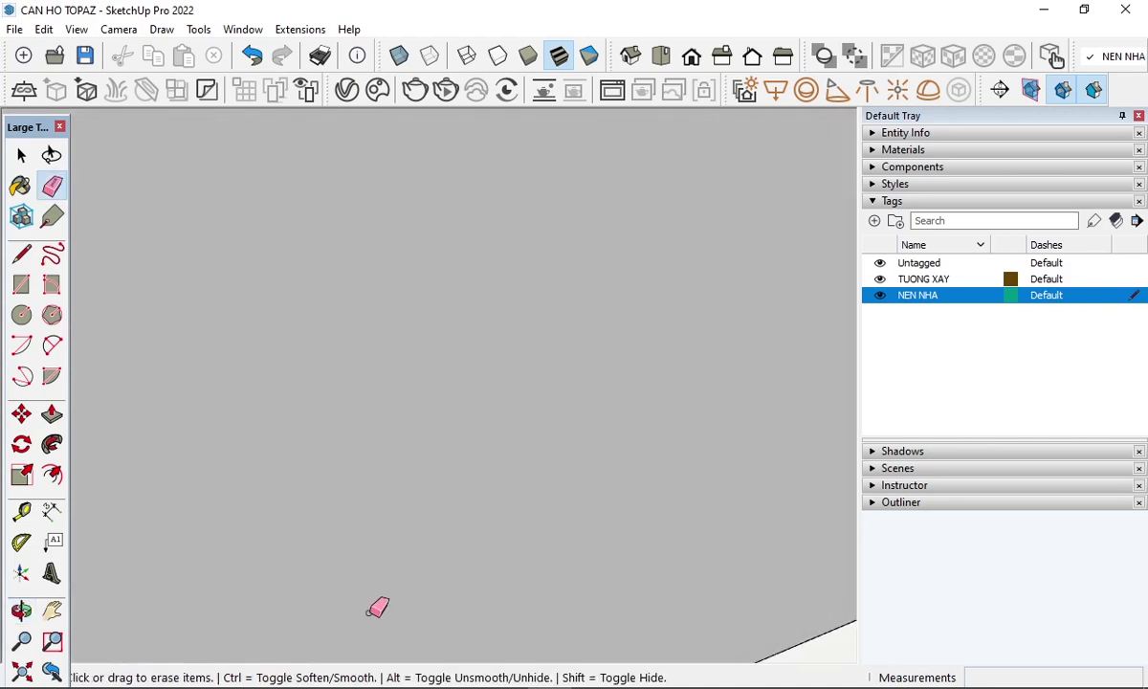
{"action": "scroll", "coordinate": [409, 475], "scroll_direction": "down", "scroll_amount": 5}
{"action": "scroll", "coordinate": [384, 507], "scroll_direction": "down", "scroll_amount": 2}
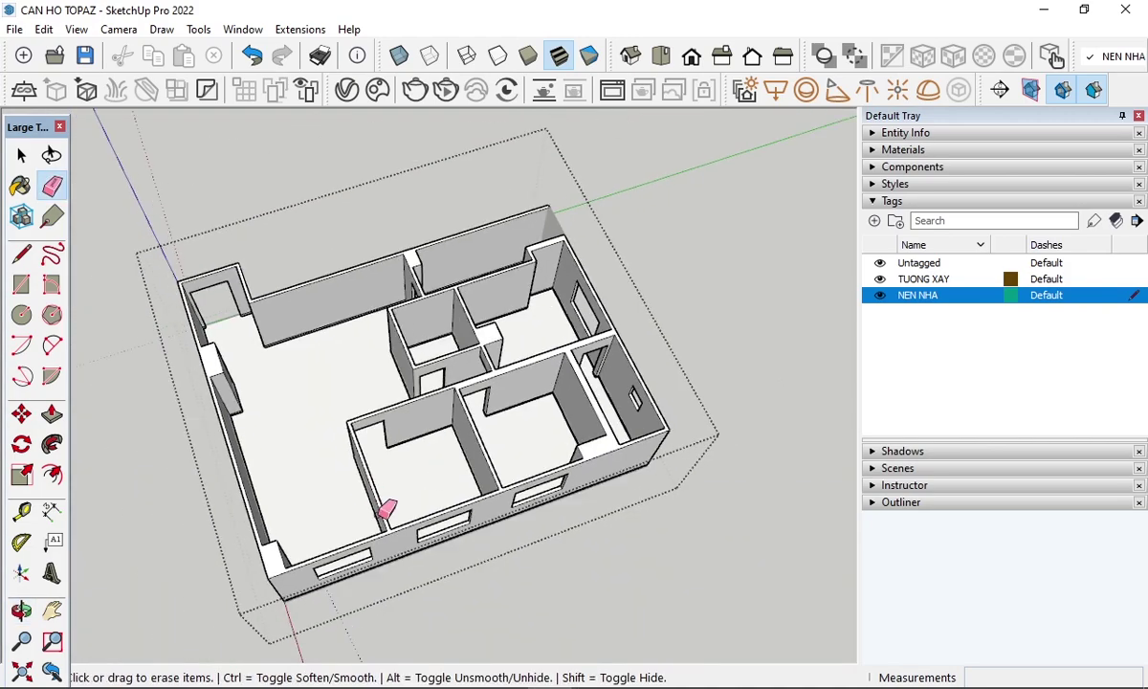
{"action": "mouse_move", "coordinate": [385, 506]}
{"action": "middle_mouse_down"}
{"action": "mouse_move", "coordinate": [459, 478]}
{"action": "mouse_move", "coordinate": [699, 523]}
{"action": "middle_mouse_up"}
{"action": "scroll", "coordinate": [504, 463], "scroll_direction": "up", "scroll_amount": 5}
{"action": "scroll", "coordinate": [675, 256], "scroll_direction": "up", "scroll_amount": 3}
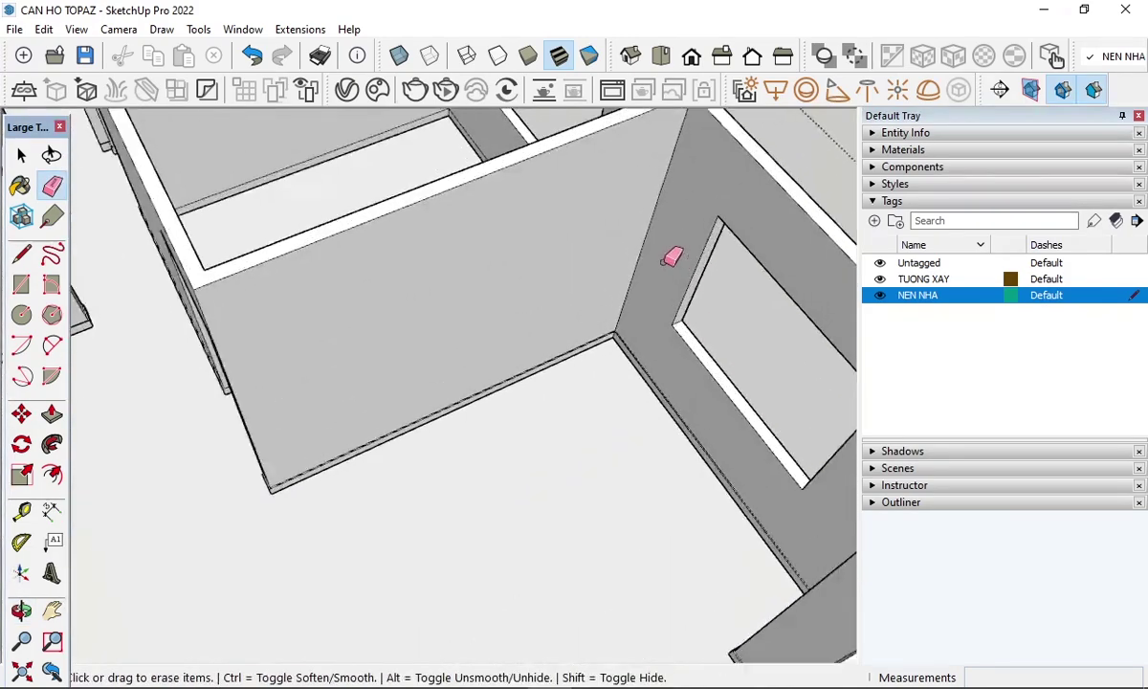
{"action": "scroll", "coordinate": [638, 317], "scroll_direction": "up", "scroll_amount": 2}
{"action": "scroll", "coordinate": [730, 371], "scroll_direction": "down", "scroll_amount": 1}
{"action": "scroll", "coordinate": [635, 383], "scroll_direction": "up", "scroll_amount": 3}
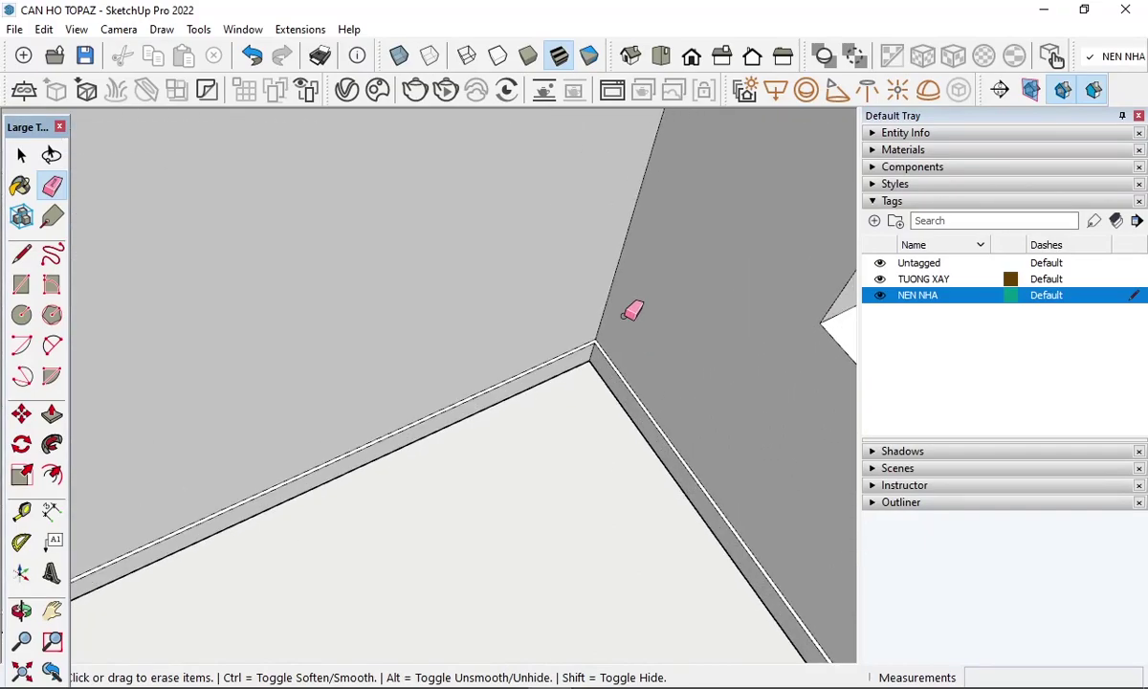
{"action": "scroll", "coordinate": [751, 315], "scroll_direction": "down", "scroll_amount": 2}
{"action": "scroll", "coordinate": [701, 334], "scroll_direction": "down", "scroll_amount": 3}
{"action": "scroll", "coordinate": [708, 331], "scroll_direction": "down", "scroll_amount": 4}
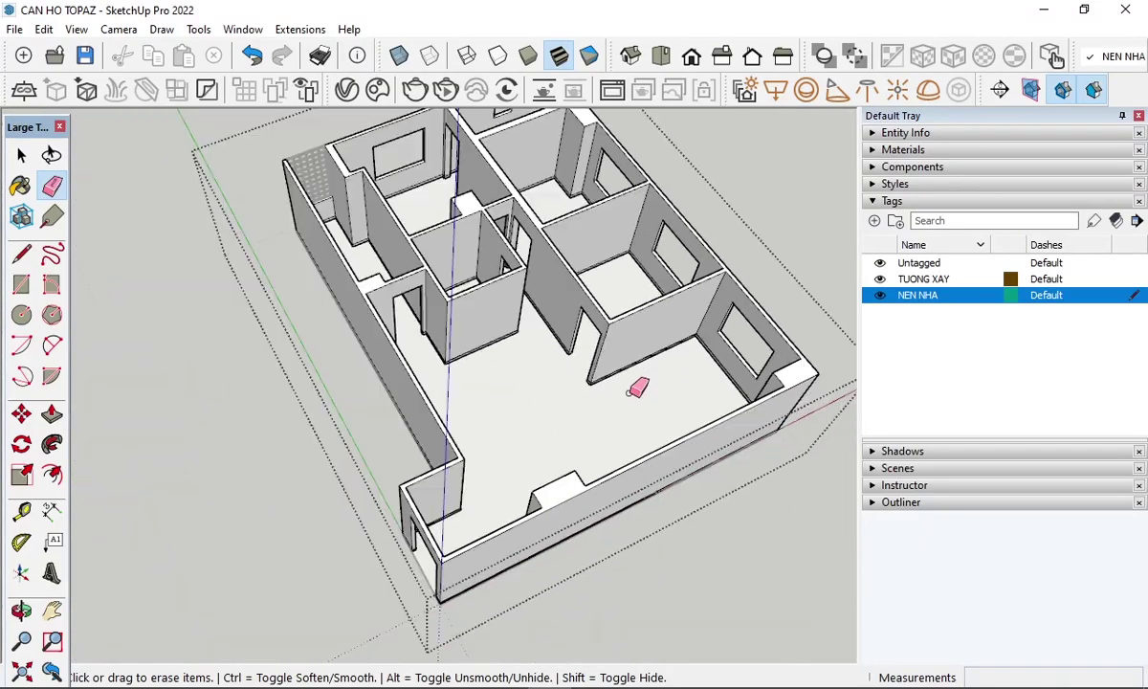
{"action": "middle_click_drag", "start_coordinate": [638, 386], "coordinate": [207, 594]}
{"action": "scroll", "coordinate": [197, 461], "scroll_direction": "up", "scroll_amount": 3}
{"action": "scroll", "coordinate": [373, 459], "scroll_direction": "up", "scroll_amount": 2}
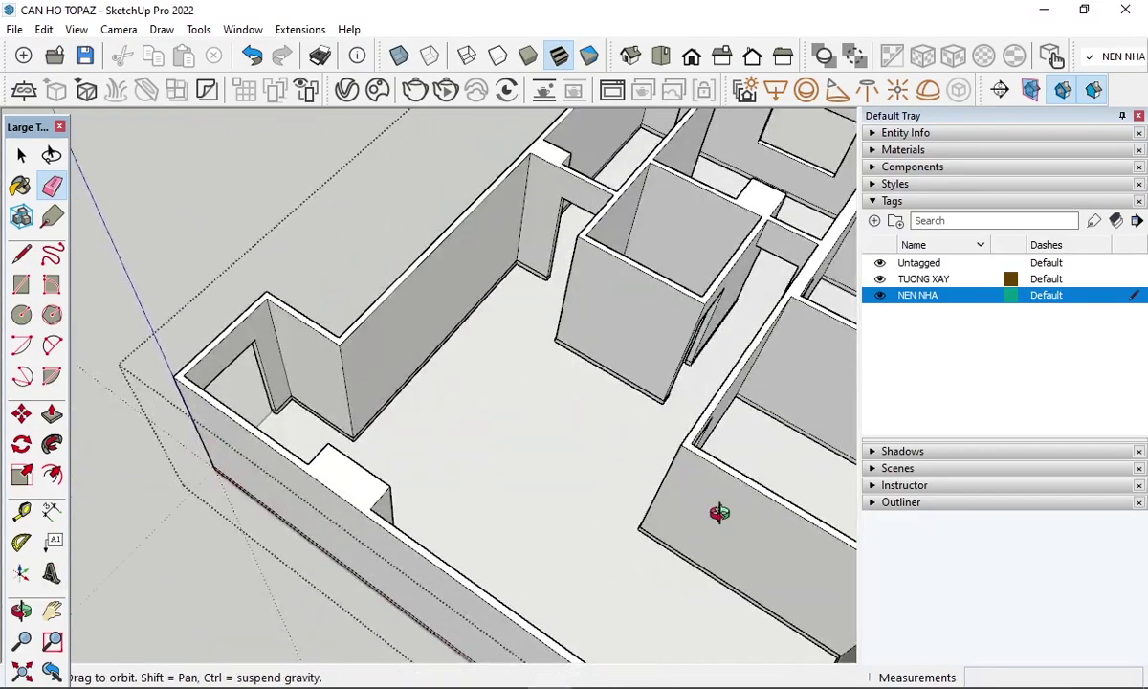
{"action": "scroll", "coordinate": [717, 383], "scroll_direction": "up", "scroll_amount": 3}
{"action": "scroll", "coordinate": [725, 287], "scroll_direction": "up", "scroll_amount": 3}
{"action": "scroll", "coordinate": [675, 312], "scroll_direction": "up", "scroll_amount": 2}
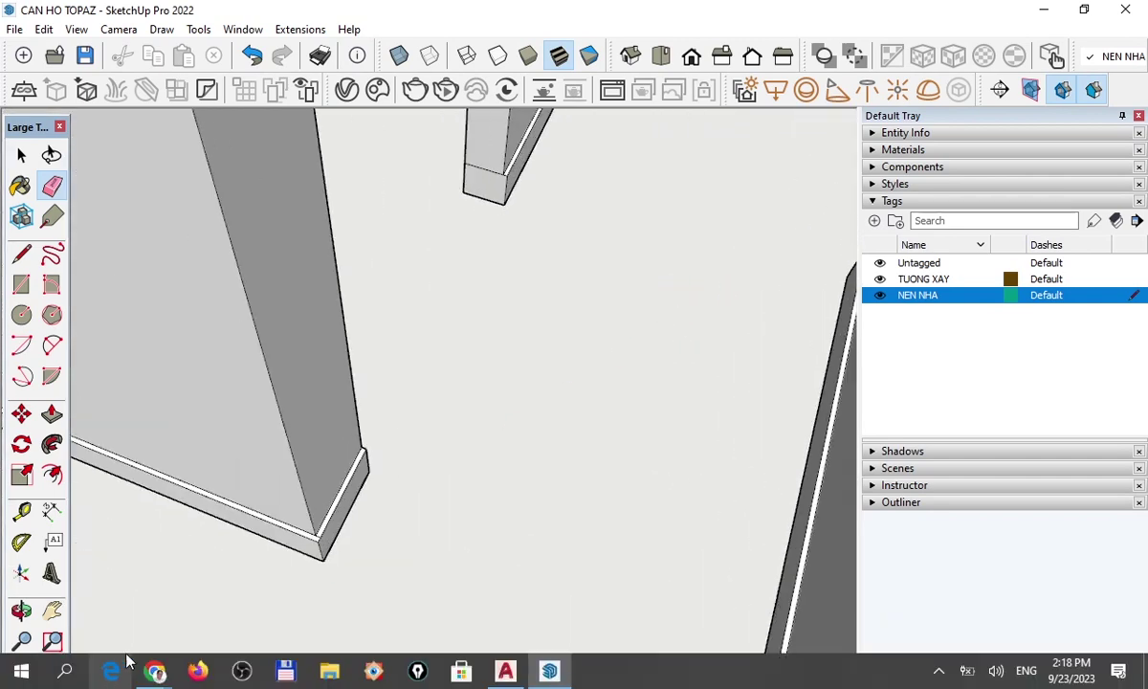
{"action": "scroll", "coordinate": [347, 487], "scroll_direction": "up", "scroll_amount": 2}
{"action": "scroll", "coordinate": [441, 461], "scroll_direction": "up", "scroll_amount": 2}
{"action": "scroll", "coordinate": [456, 490], "scroll_direction": "up", "scroll_amount": 1}
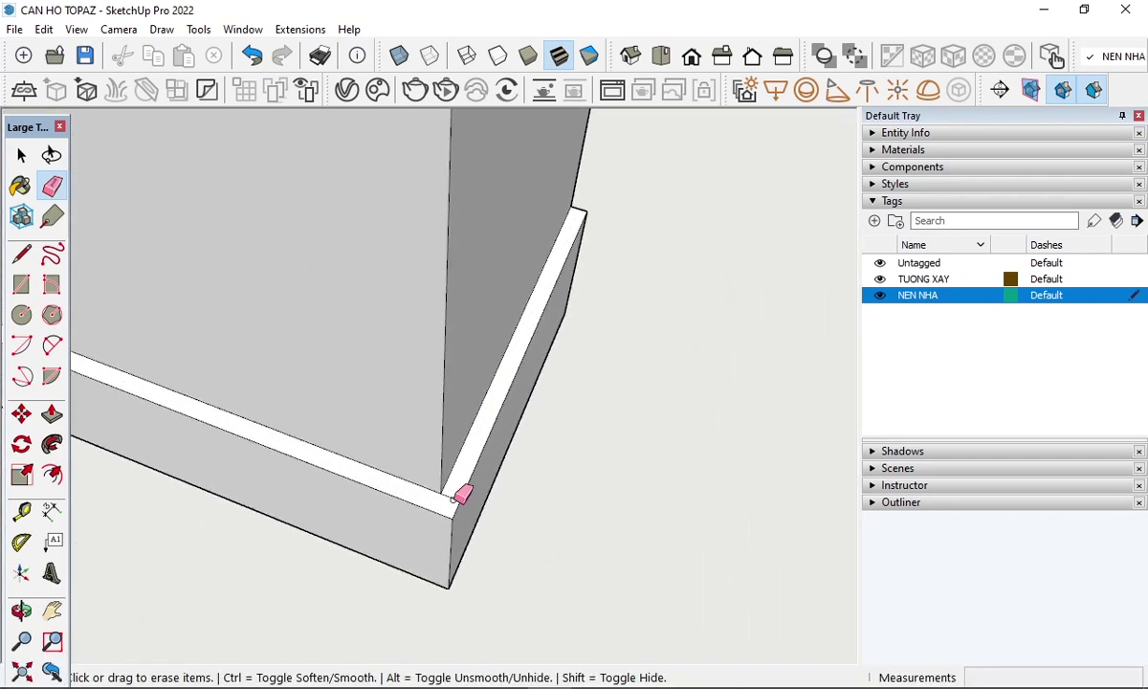
{"action": "mouse_move", "coordinate": [462, 490]}
{"action": "middle_mouse_down"}
{"action": "mouse_move", "coordinate": [808, 401]}
{"action": "mouse_move", "coordinate": [592, 446]}
{"action": "mouse_move", "coordinate": [555, 438]}
{"action": "middle_mouse_up"}
{"action": "mouse_move", "coordinate": [380, 380]}
{"action": "middle_mouse_down"}
{"action": "mouse_move", "coordinate": [200, 210]}
{"action": "mouse_move", "coordinate": [239, 148]}
{"action": "mouse_move", "coordinate": [351, 329]}
{"action": "mouse_move", "coordinate": [282, 397]}
{"action": "mouse_move", "coordinate": [390, 374]}
{"action": "mouse_move", "coordinate": [380, 374]}
{"action": "mouse_move", "coordinate": [373, 448]}
{"action": "middle_mouse_up"}
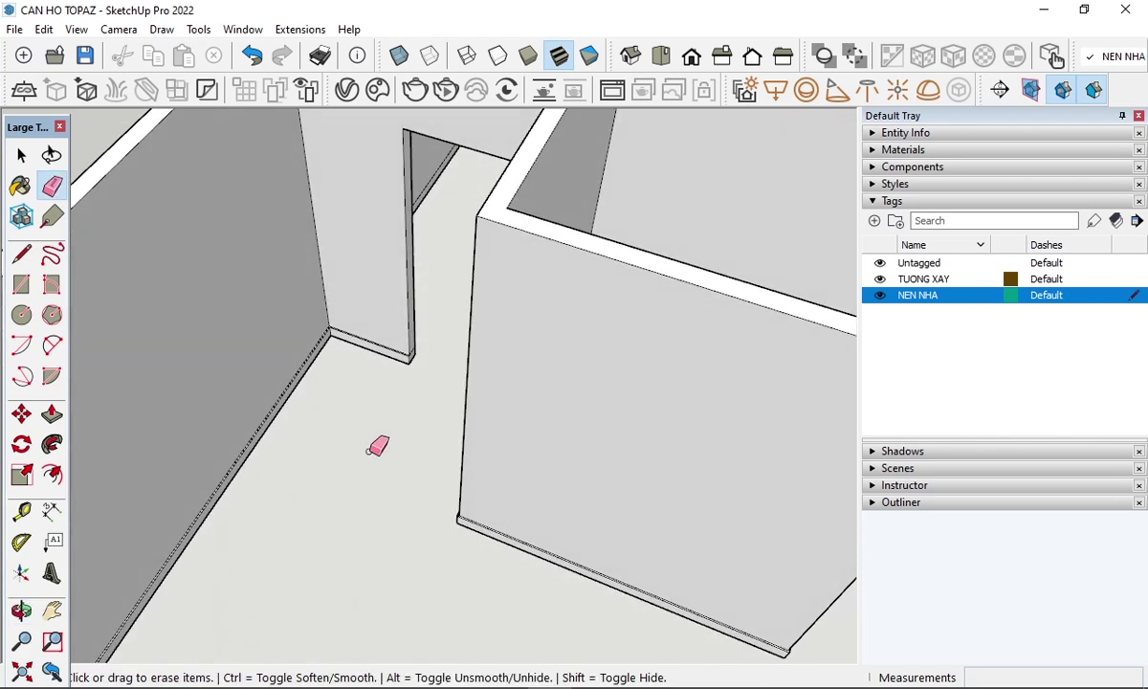
- In the Default Tray's Materials panel, switch the library to Tile and pick Basic Tile
{"action": "left_click", "coordinate": [886, 150]}
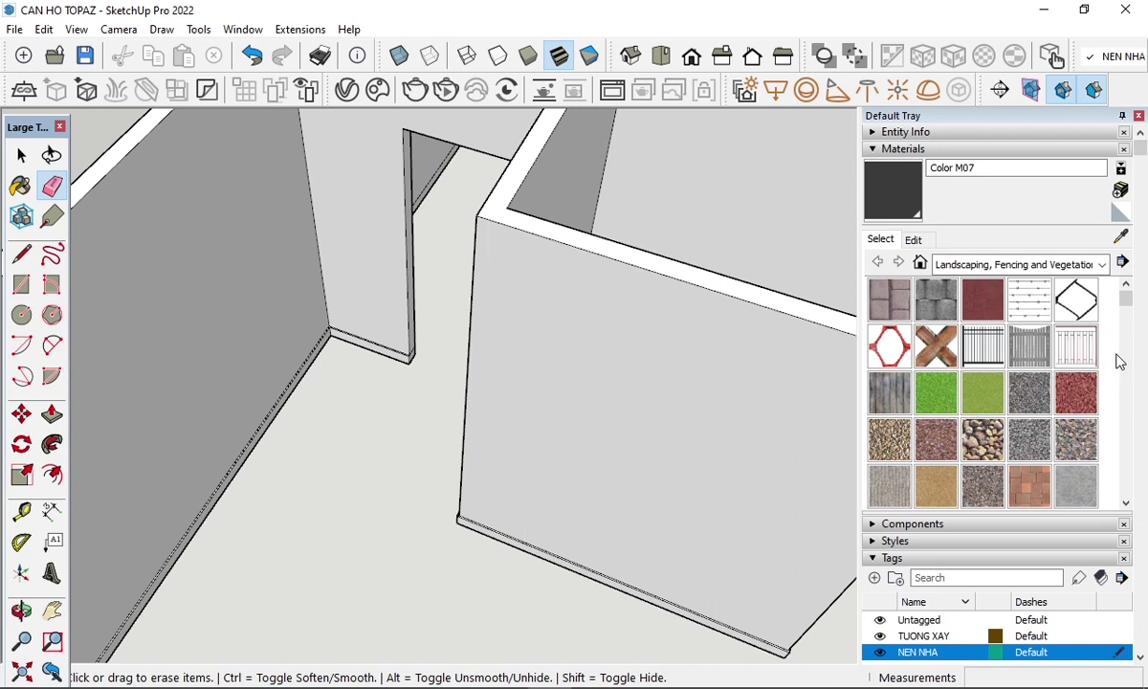
{"action": "mouse_move", "coordinate": [1128, 311]}
{"action": "left_mouse_down"}
{"action": "mouse_move", "coordinate": [1136, 414]}
{"action": "mouse_move", "coordinate": [1129, 337]}
{"action": "left_mouse_up"}
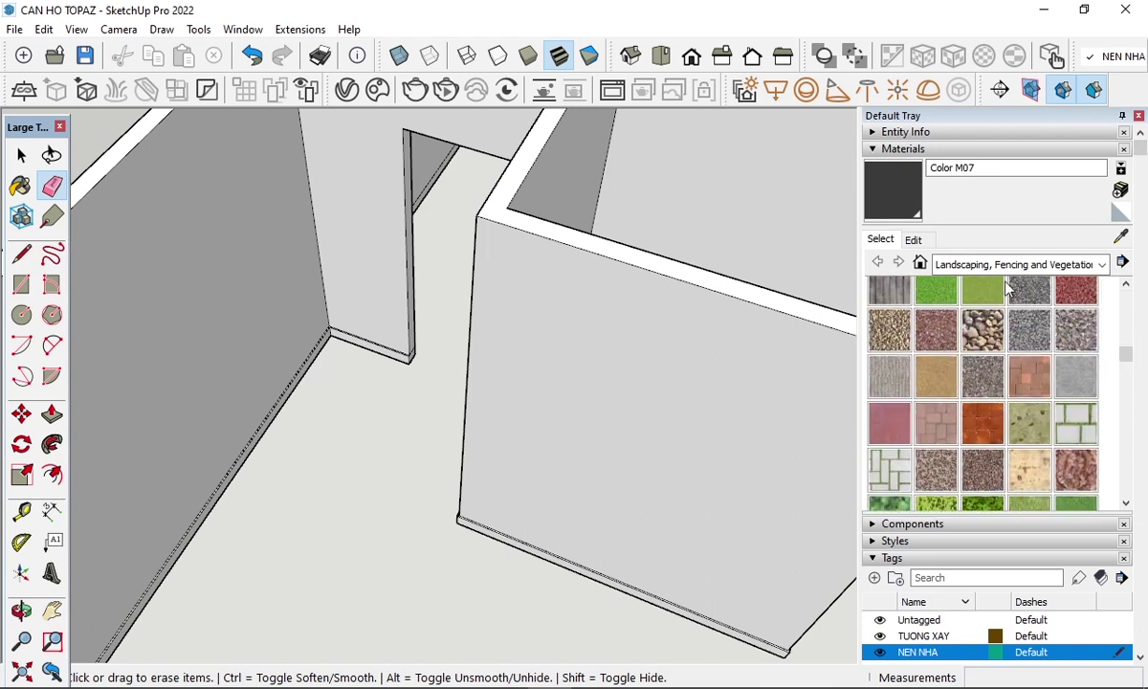
{"action": "left_click", "coordinate": [998, 266]}
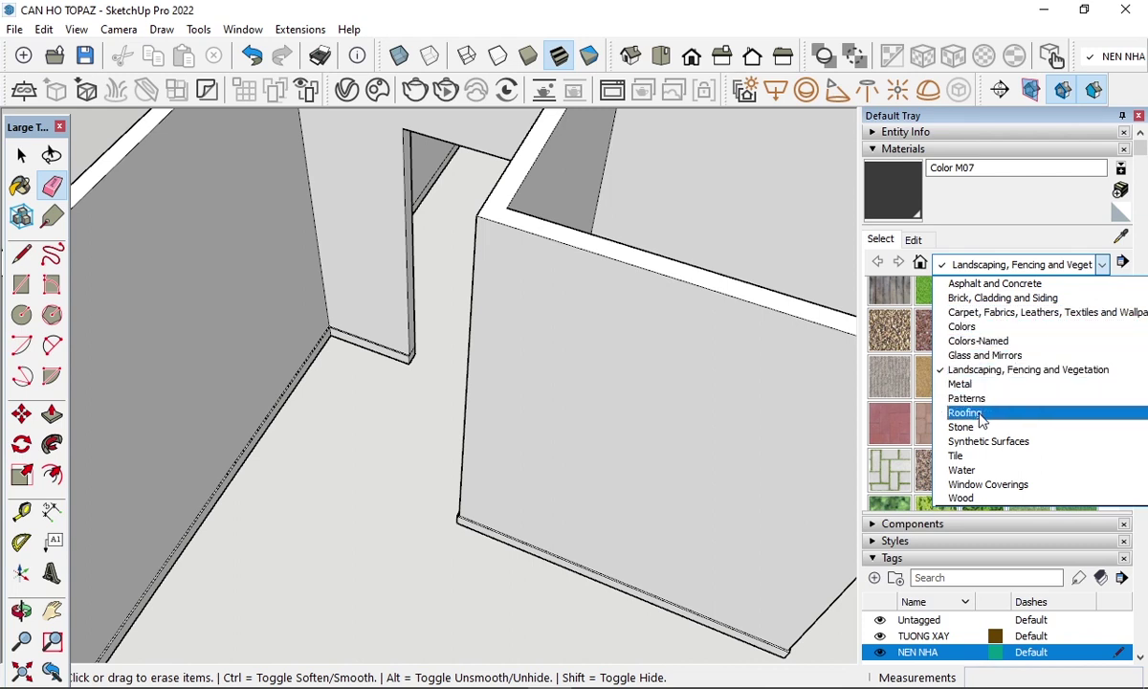
{"action": "left_click", "coordinate": [968, 461]}
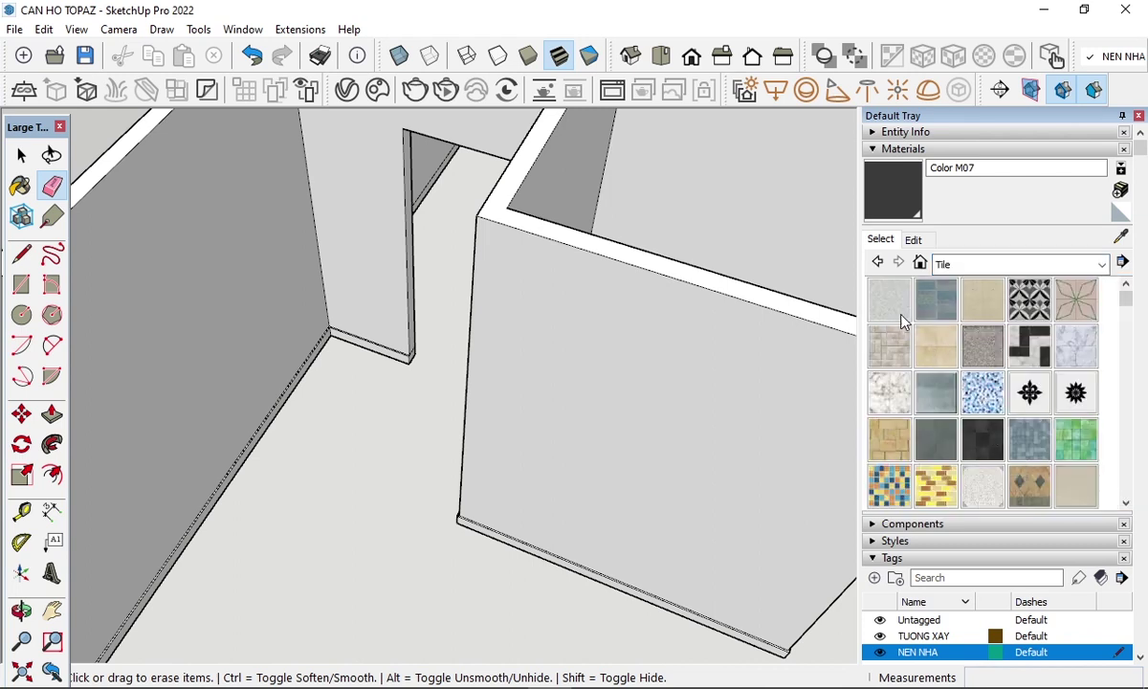
{"action": "left_click", "coordinate": [890, 301]}
- Paint the skirting face, its top edge and the left wall's skirting at the inner corner with Basic Tile
{"action": "scroll", "coordinate": [392, 353], "scroll_direction": "up", "scroll_amount": 5}
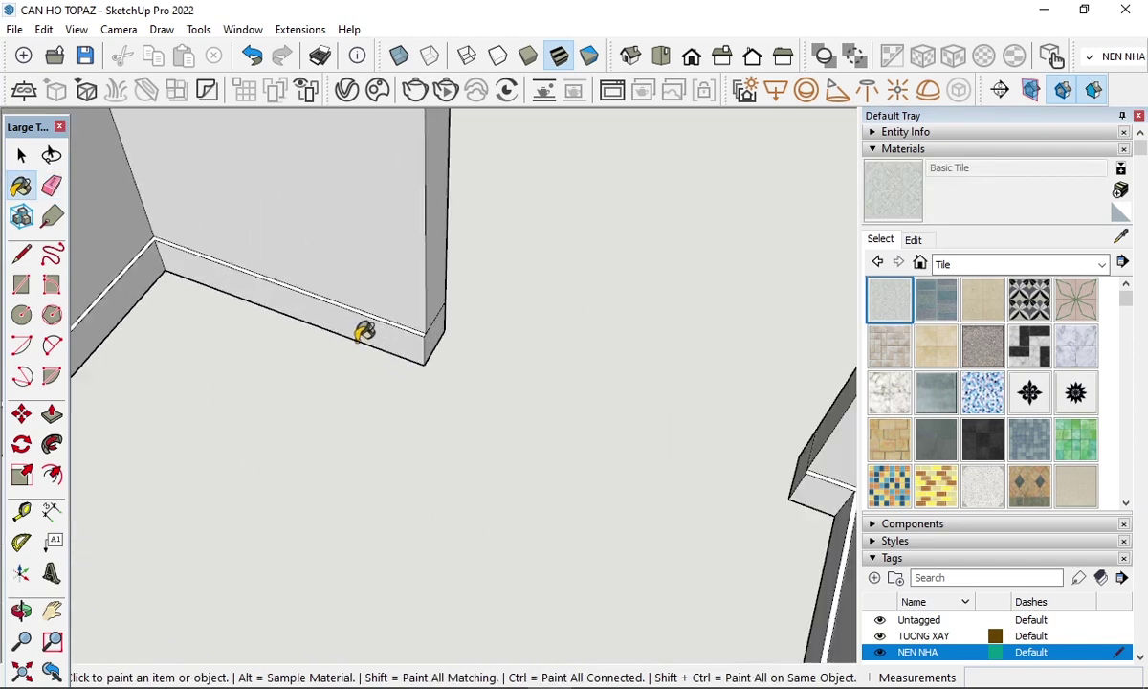
{"action": "scroll", "coordinate": [361, 333], "scroll_direction": "up", "scroll_amount": 2}
{"action": "left_click", "coordinate": [380, 319]}
{"action": "scroll", "coordinate": [418, 313], "scroll_direction": "up", "scroll_amount": 2}
{"action": "scroll", "coordinate": [421, 311], "scroll_direction": "up", "scroll_amount": 2}
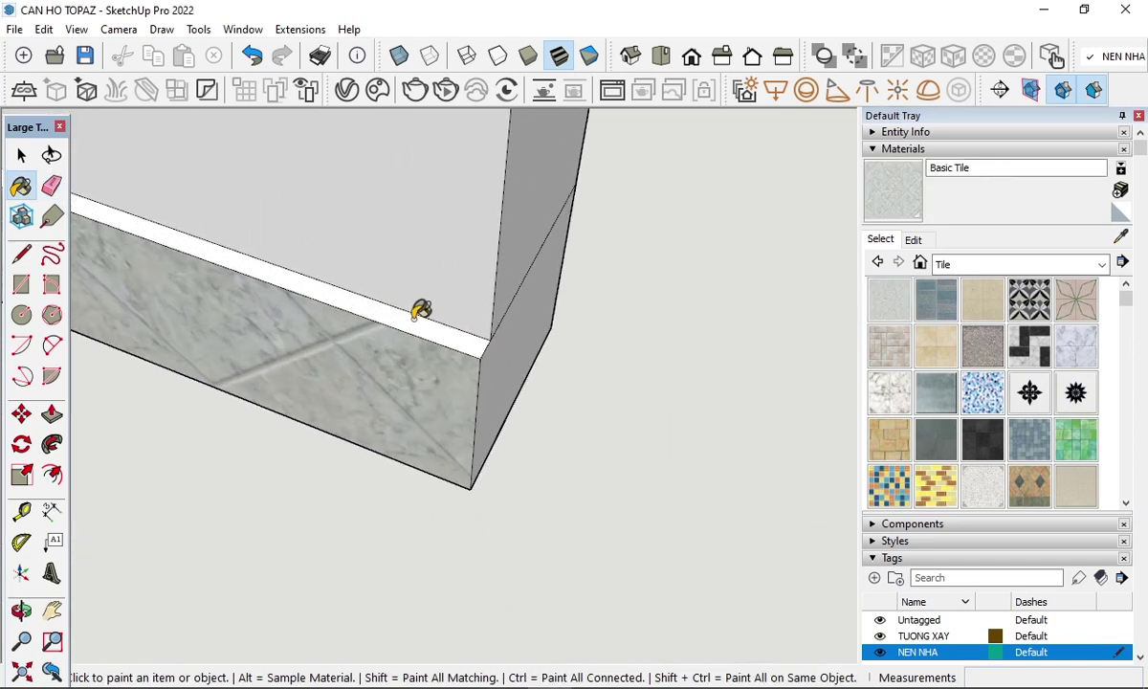
{"action": "left_click", "coordinate": [418, 316]}
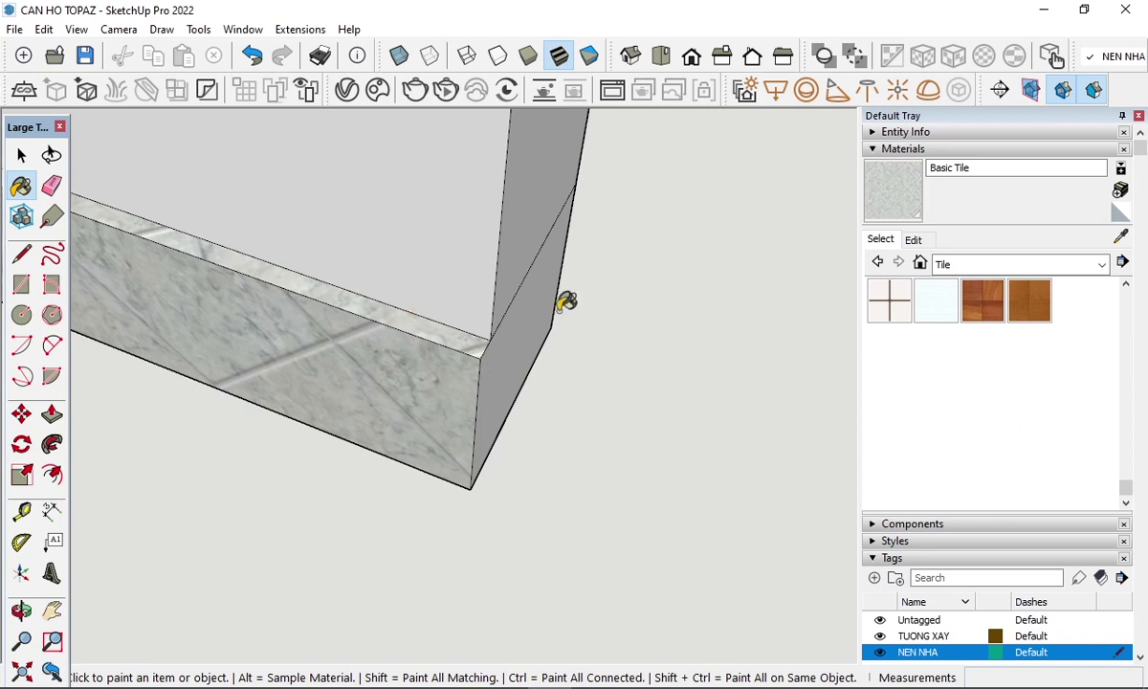
{"action": "mouse_move", "coordinate": [567, 301]}
{"action": "middle_mouse_down"}
{"action": "mouse_move", "coordinate": [589, 345]}
{"action": "mouse_move", "coordinate": [299, 255]}
{"action": "middle_mouse_up"}
{"action": "scroll", "coordinate": [139, 443], "scroll_direction": "up", "scroll_amount": 1}
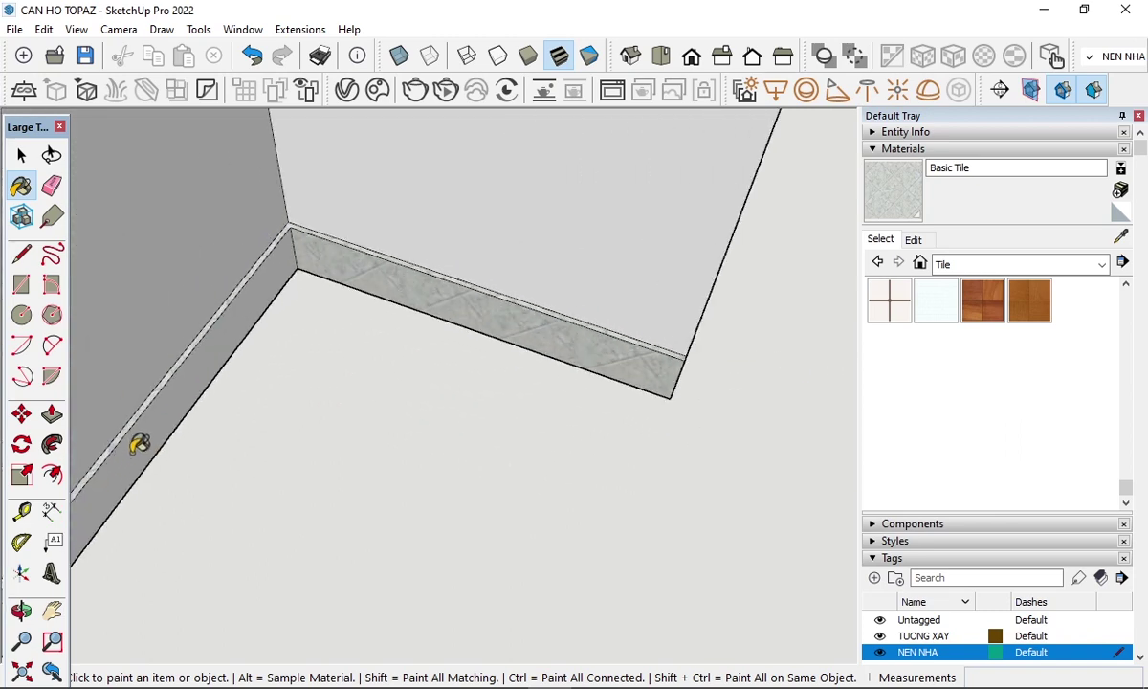
{"action": "left_click", "coordinate": [212, 337]}
- Paint the next corner's skirting front face and adjoining face with Basic Tile
{"action": "scroll", "coordinate": [691, 302], "scroll_direction": "down", "scroll_amount": 2}
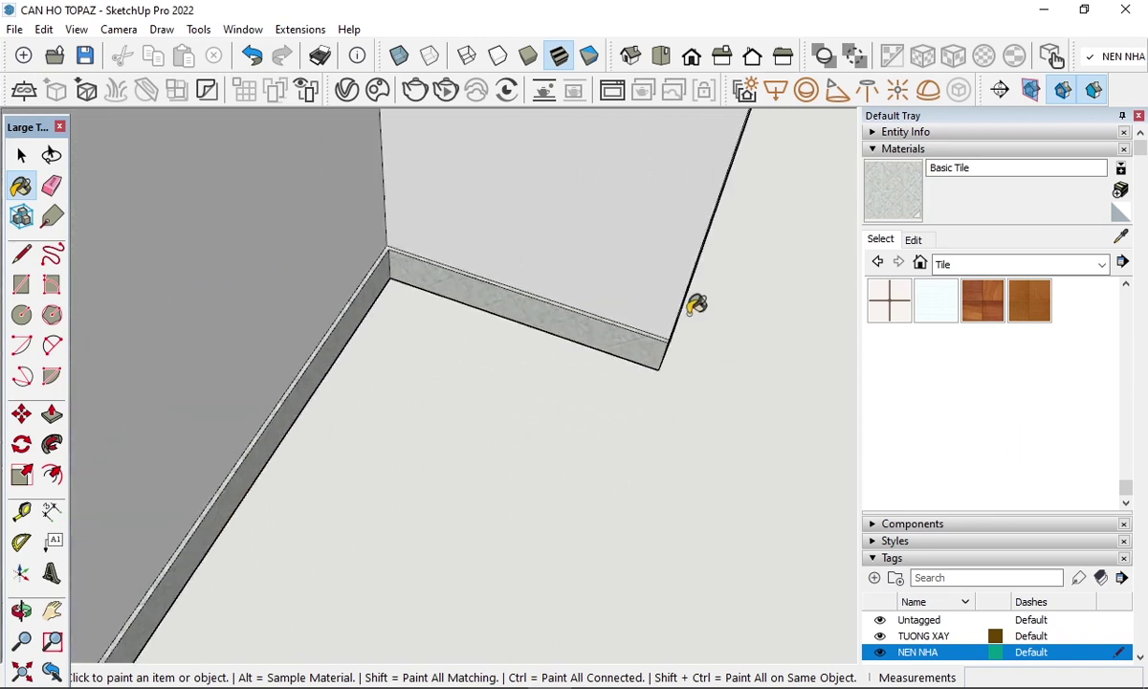
{"action": "scroll", "coordinate": [592, 355], "scroll_direction": "down", "scroll_amount": 2}
{"action": "mouse_move", "coordinate": [592, 356]}
{"action": "middle_mouse_down"}
{"action": "mouse_move", "coordinate": [435, 362]}
{"action": "mouse_move", "coordinate": [456, 384]}
{"action": "middle_mouse_up"}
{"action": "mouse_move", "coordinate": [364, 576]}
{"action": "middle_mouse_down"}
{"action": "mouse_move", "coordinate": [307, 586]}
{"action": "mouse_move", "coordinate": [333, 522]}
{"action": "middle_mouse_up"}
{"action": "middle_click_drag", "start_coordinate": [179, 541], "coordinate": [185, 651]}
{"action": "scroll", "coordinate": [248, 454], "scroll_direction": "up", "scroll_amount": 3}
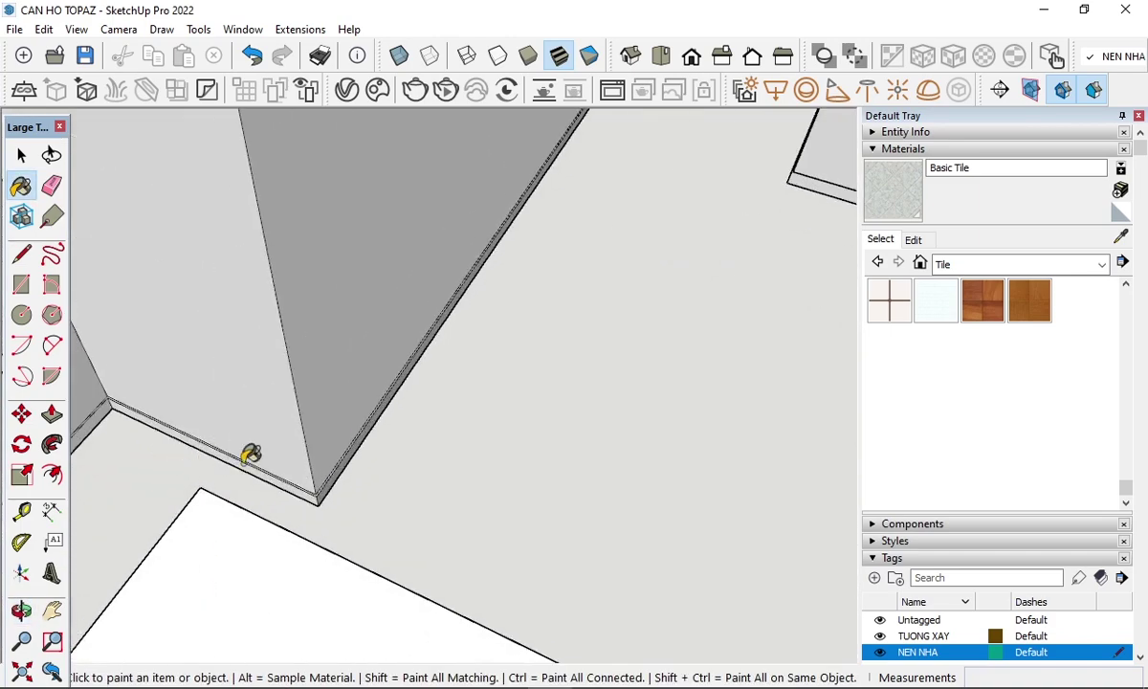
{"action": "scroll", "coordinate": [341, 514], "scroll_direction": "up", "scroll_amount": 2}
{"action": "scroll", "coordinate": [401, 484], "scroll_direction": "up", "scroll_amount": 2}
{"action": "scroll", "coordinate": [385, 466], "scroll_direction": "up", "scroll_amount": 1}
{"action": "left_click", "coordinate": [383, 468]}
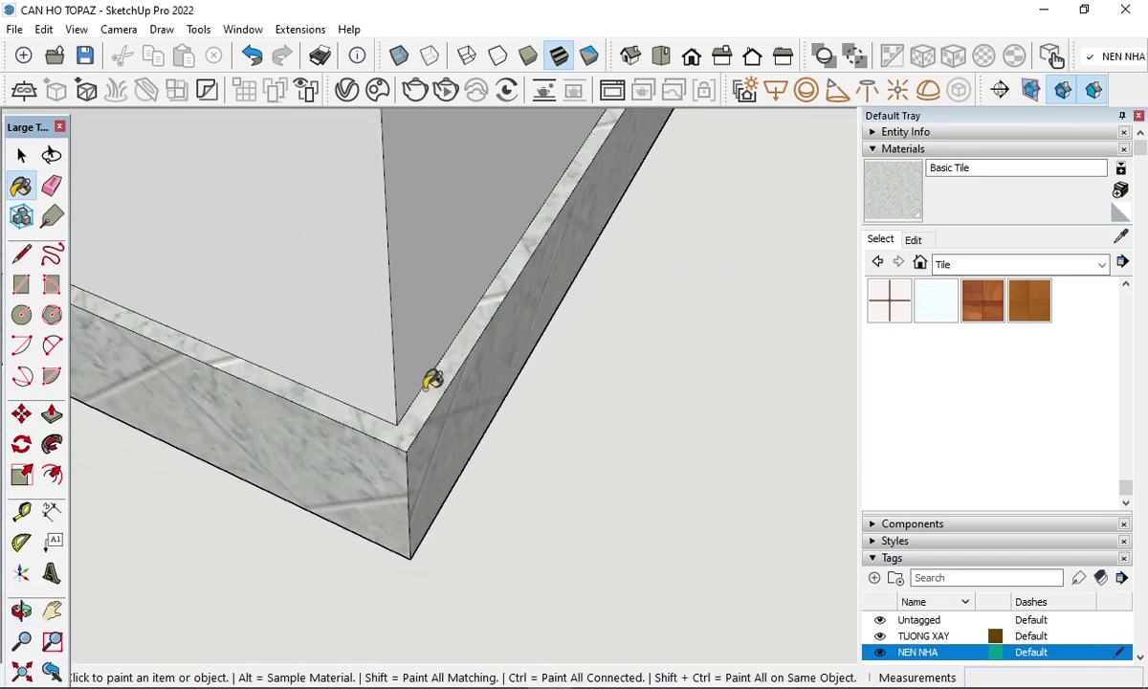
{"action": "scroll", "coordinate": [729, 381], "scroll_direction": "up", "scroll_amount": 2}
{"action": "scroll", "coordinate": [686, 395], "scroll_direction": "up", "scroll_amount": 3}
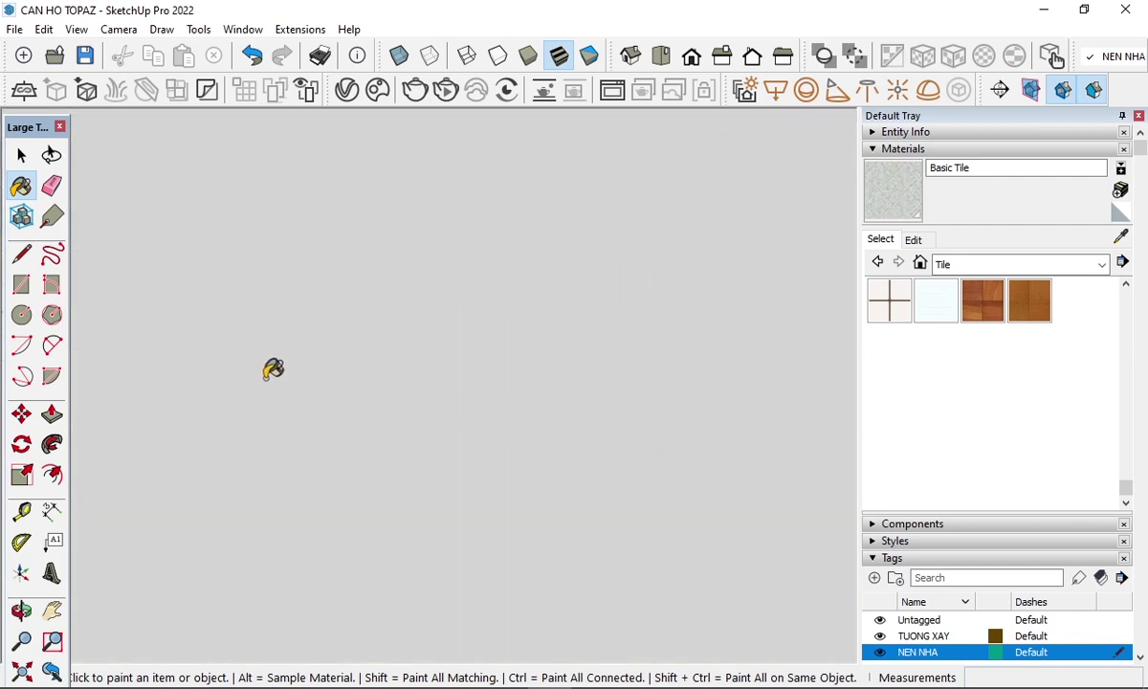
{"action": "scroll", "coordinate": [572, 196], "scroll_direction": "up", "scroll_amount": 1}
{"action": "scroll", "coordinate": [574, 206], "scroll_direction": "up", "scroll_amount": 2}
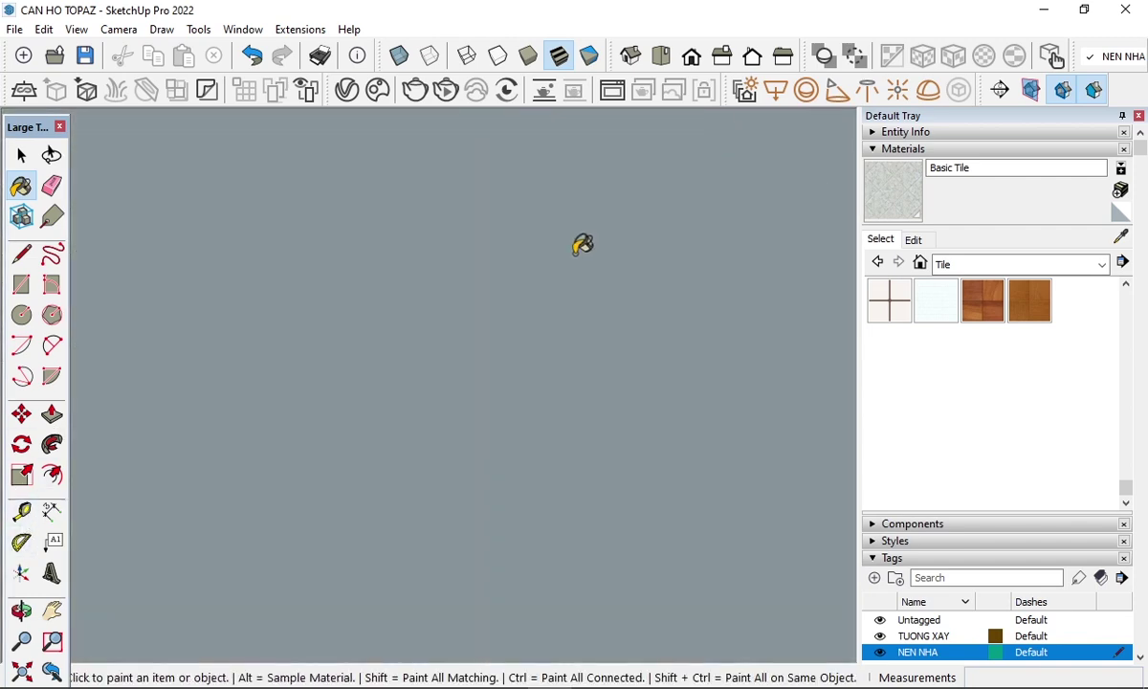
{"action": "left_click", "coordinate": [437, 496]}
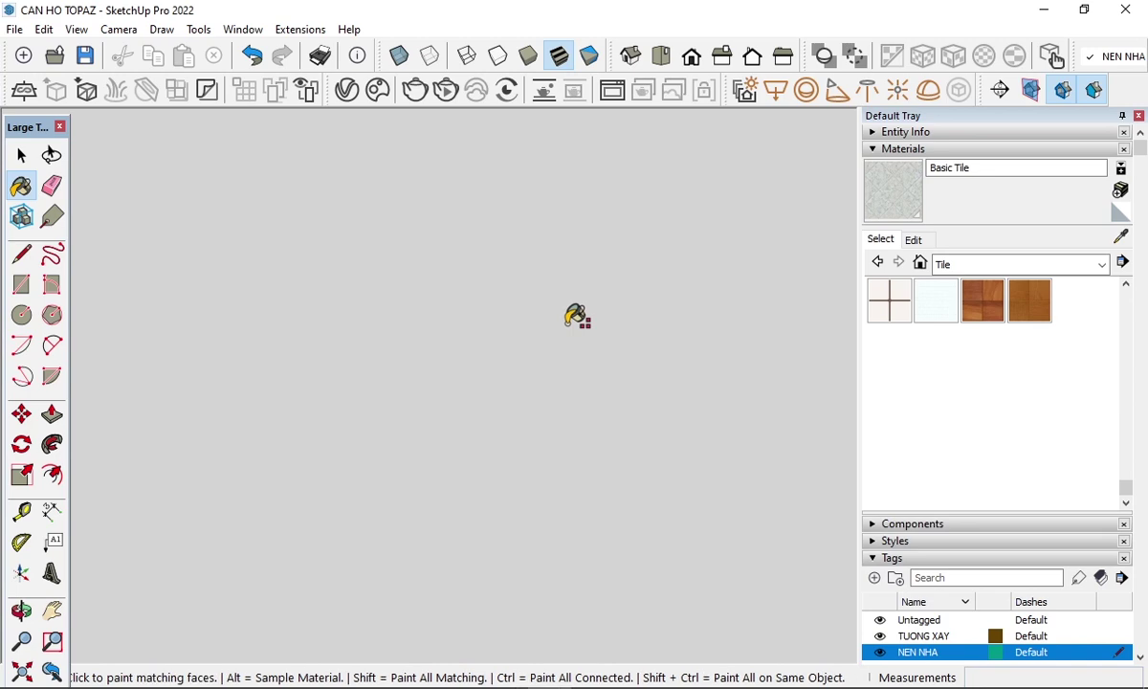
- Paint the diagonal skirting face with Basic Tile
{"action": "scroll", "coordinate": [397, 336], "scroll_direction": "down", "scroll_amount": 10}
{"action": "scroll", "coordinate": [174, 417], "scroll_direction": "up", "scroll_amount": 3}
{"action": "scroll", "coordinate": [171, 380], "scroll_direction": "up", "scroll_amount": 2}
{"action": "scroll", "coordinate": [170, 380], "scroll_direction": "up", "scroll_amount": 2}
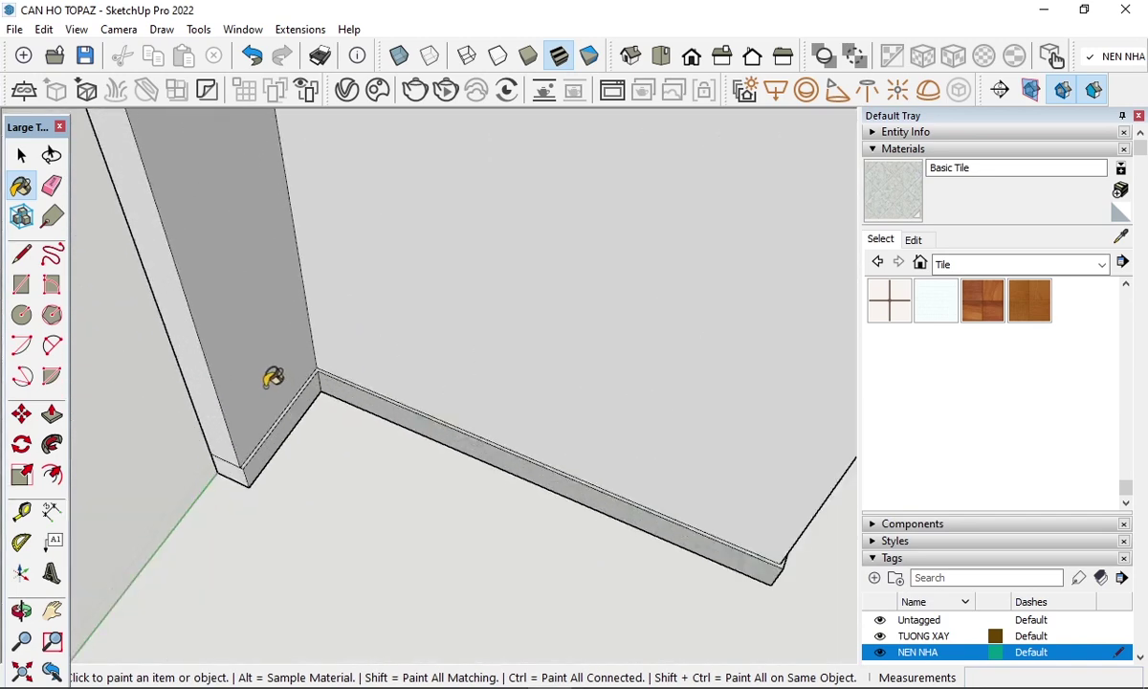
{"action": "scroll", "coordinate": [258, 383], "scroll_direction": "up", "scroll_amount": 2}
{"action": "left_click", "coordinate": [258, 492]}
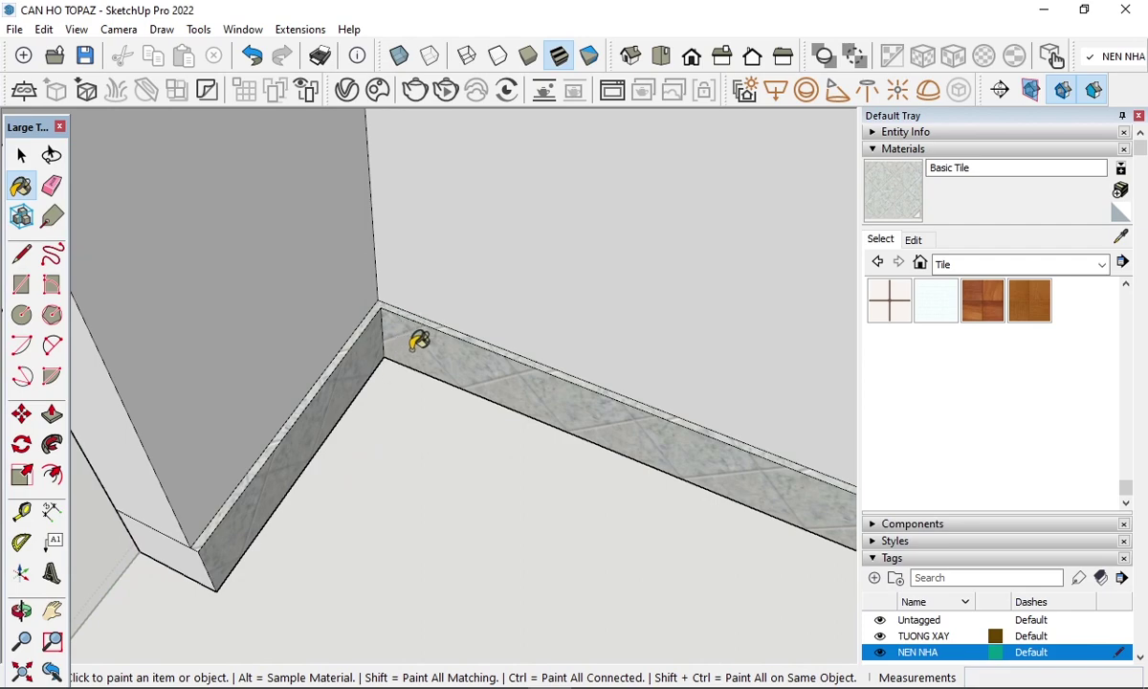
{"action": "scroll", "coordinate": [419, 342], "scroll_direction": "down", "scroll_amount": 3}
{"action": "scroll", "coordinate": [368, 370], "scroll_direction": "up", "scroll_amount": 5}
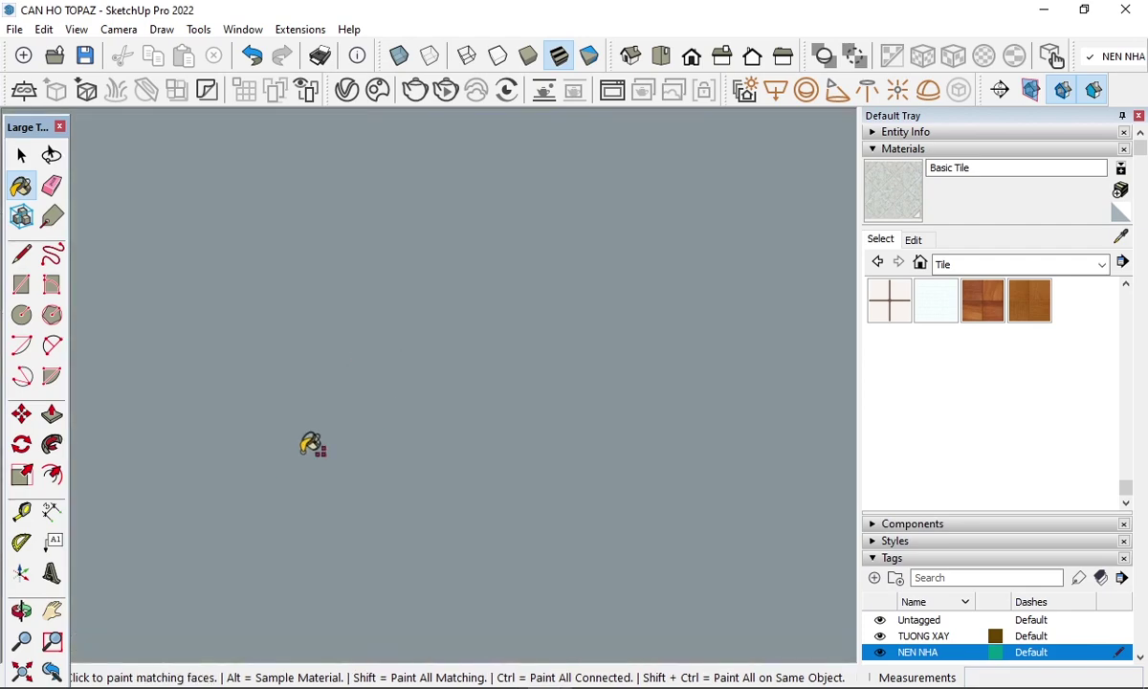
- Paint the skirting beside the column and along the left wall with Basic Tile
{"action": "key", "text": "shift+z"}
{"action": "middle_click_drag", "start_coordinate": [520, 403], "coordinate": [386, 225]}
{"action": "scroll", "coordinate": [231, 475], "scroll_direction": "up", "scroll_amount": 5}
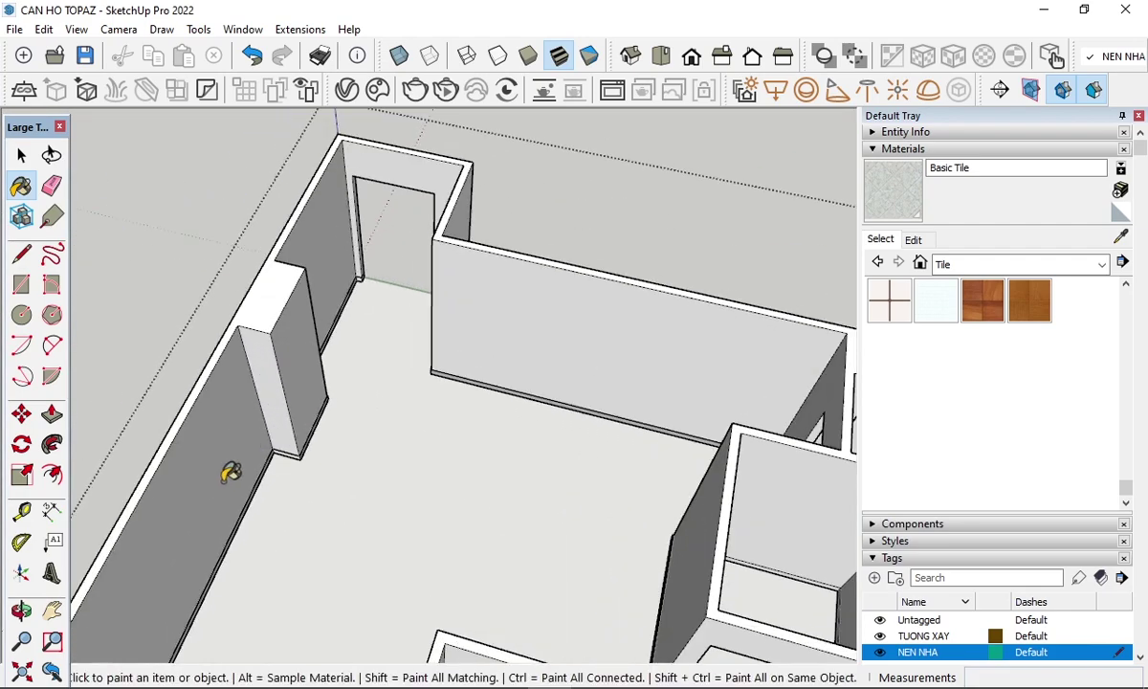
{"action": "scroll", "coordinate": [325, 294], "scroll_direction": "up", "scroll_amount": 2}
{"action": "scroll", "coordinate": [446, 225], "scroll_direction": "up", "scroll_amount": 3}
{"action": "scroll", "coordinate": [521, 266], "scroll_direction": "up", "scroll_amount": 2}
{"action": "scroll", "coordinate": [521, 268], "scroll_direction": "up", "scroll_amount": 2}
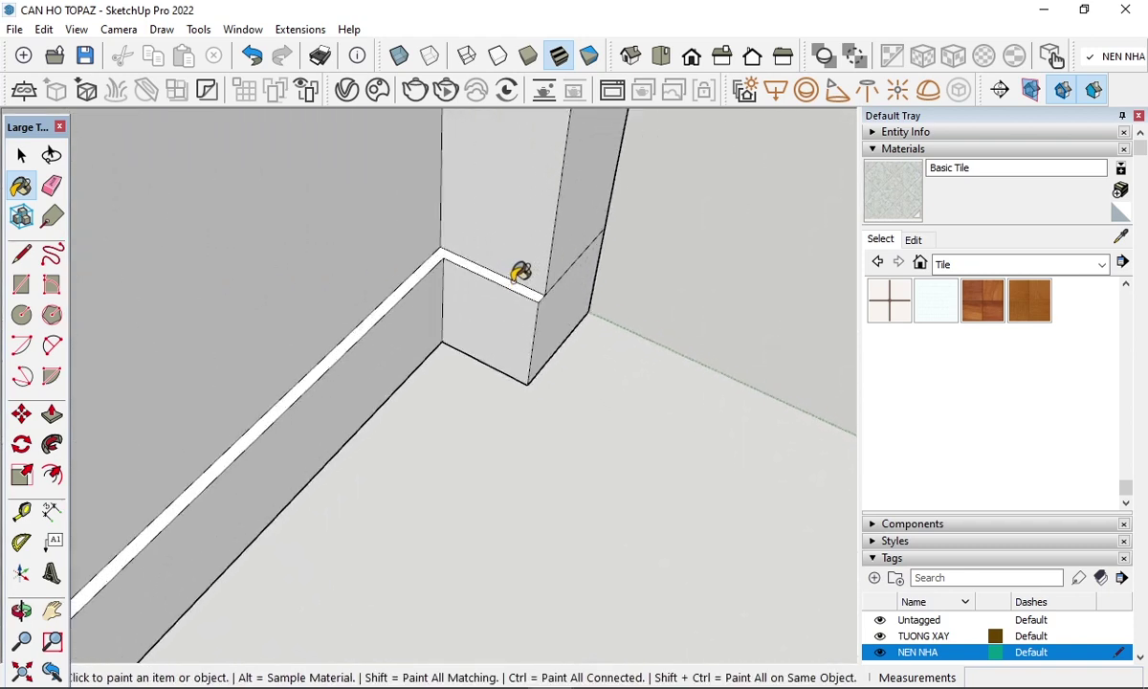
{"action": "scroll", "coordinate": [507, 296], "scroll_direction": "up", "scroll_amount": 2}
{"action": "left_click", "coordinate": [473, 296]}
{"action": "left_click", "coordinate": [478, 260]}
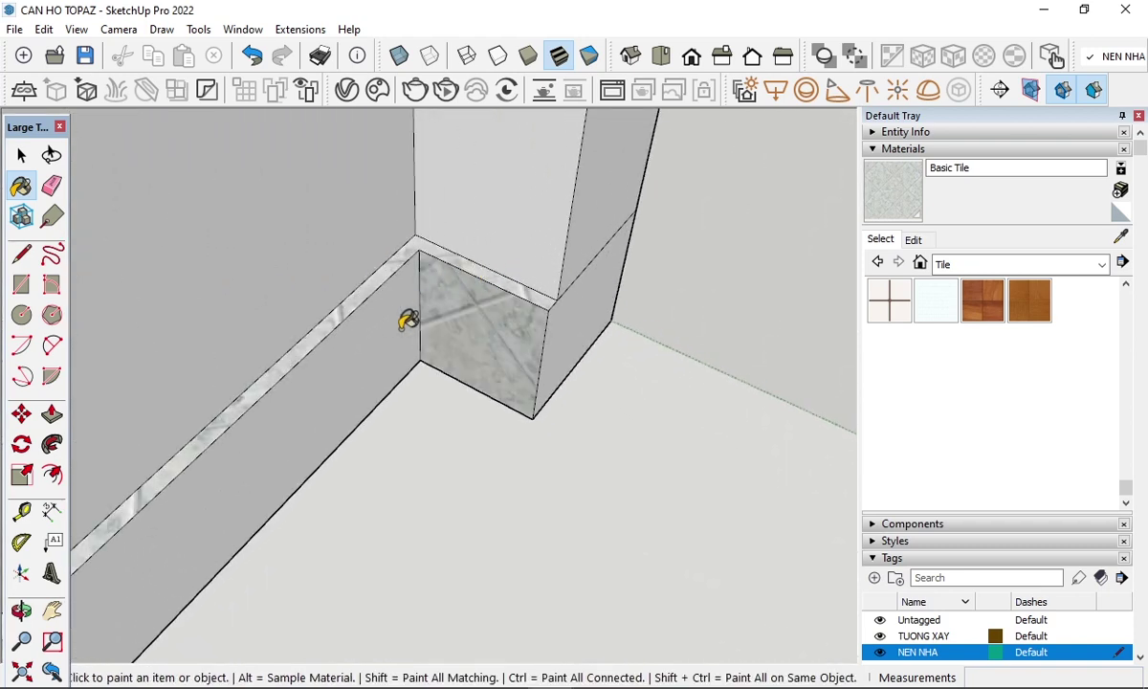
{"action": "left_click", "coordinate": [380, 302]}
- Paint the lower-left skirting face and the strip's thin end face with Basic Tile
{"action": "scroll", "coordinate": [631, 141], "scroll_direction": "down", "scroll_amount": 3}
{"action": "scroll", "coordinate": [593, 191], "scroll_direction": "down", "scroll_amount": 2}
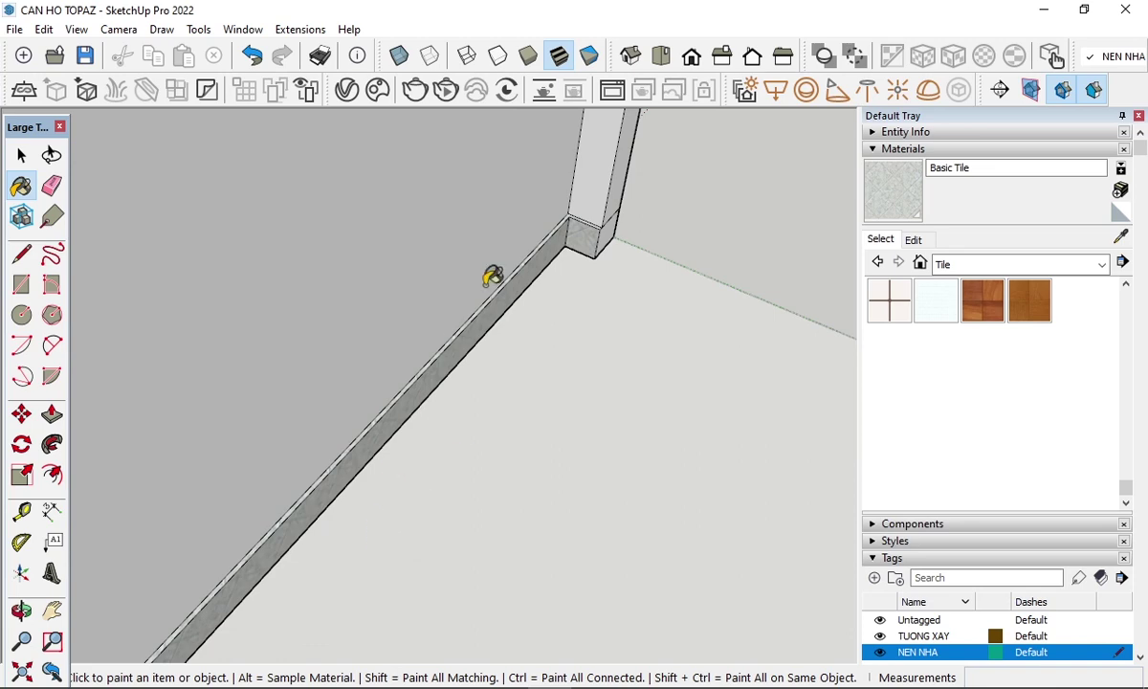
{"action": "scroll", "coordinate": [523, 277], "scroll_direction": "down", "scroll_amount": 2}
{"action": "scroll", "coordinate": [553, 268], "scroll_direction": "down", "scroll_amount": 2}
{"action": "mouse_move", "coordinate": [354, 546]}
{"action": "middle_mouse_down"}
{"action": "mouse_move", "coordinate": [167, 582]}
{"action": "mouse_move", "coordinate": [198, 443]}
{"action": "middle_mouse_up"}
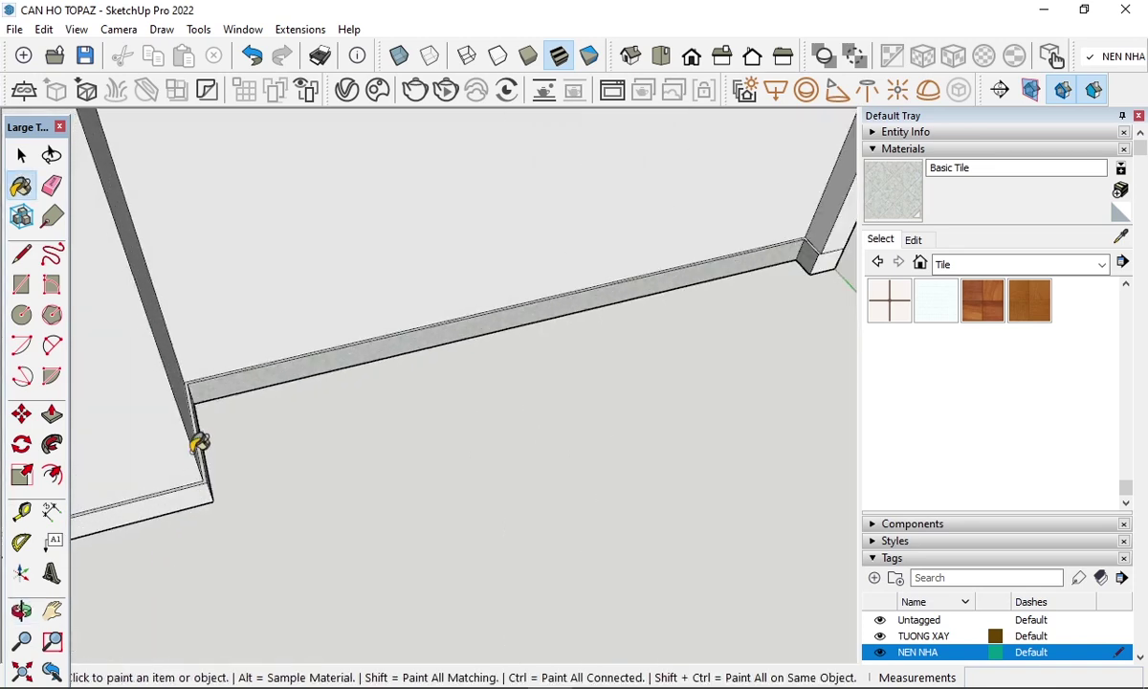
{"action": "scroll", "coordinate": [215, 457], "scroll_direction": "up", "scroll_amount": 2}
{"action": "scroll", "coordinate": [196, 522], "scroll_direction": "up", "scroll_amount": 2}
{"action": "left_click", "coordinate": [216, 543]}
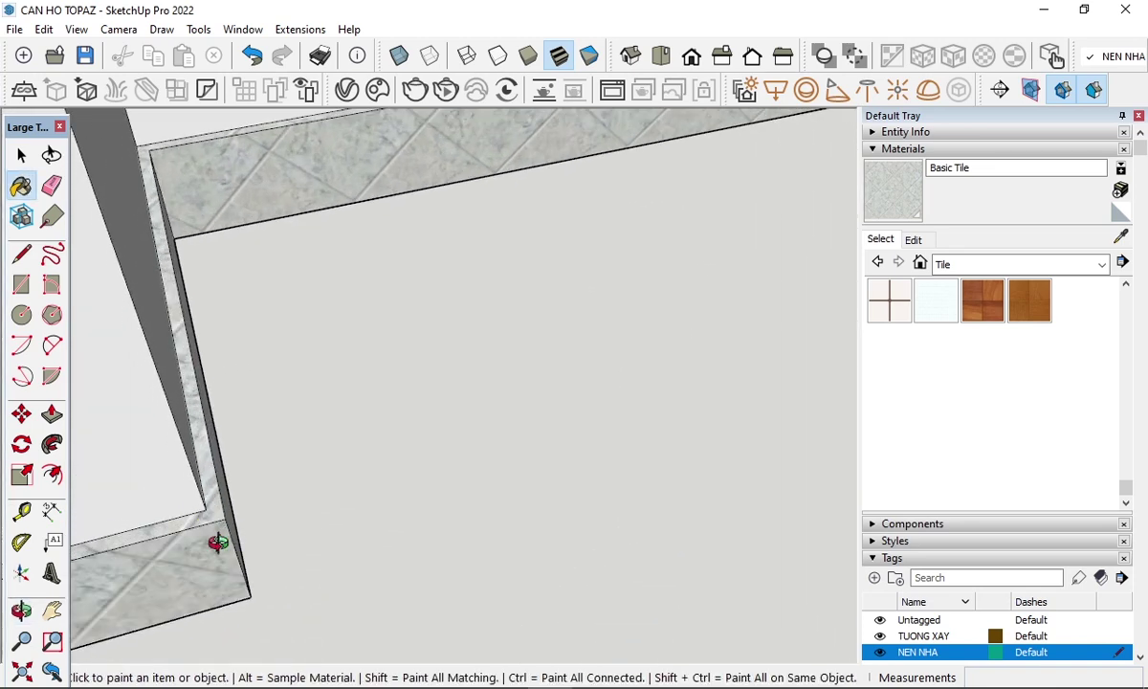
{"action": "middle_click_drag", "start_coordinate": [217, 544], "coordinate": [233, 471]}
{"action": "left_click", "coordinate": [203, 430]}
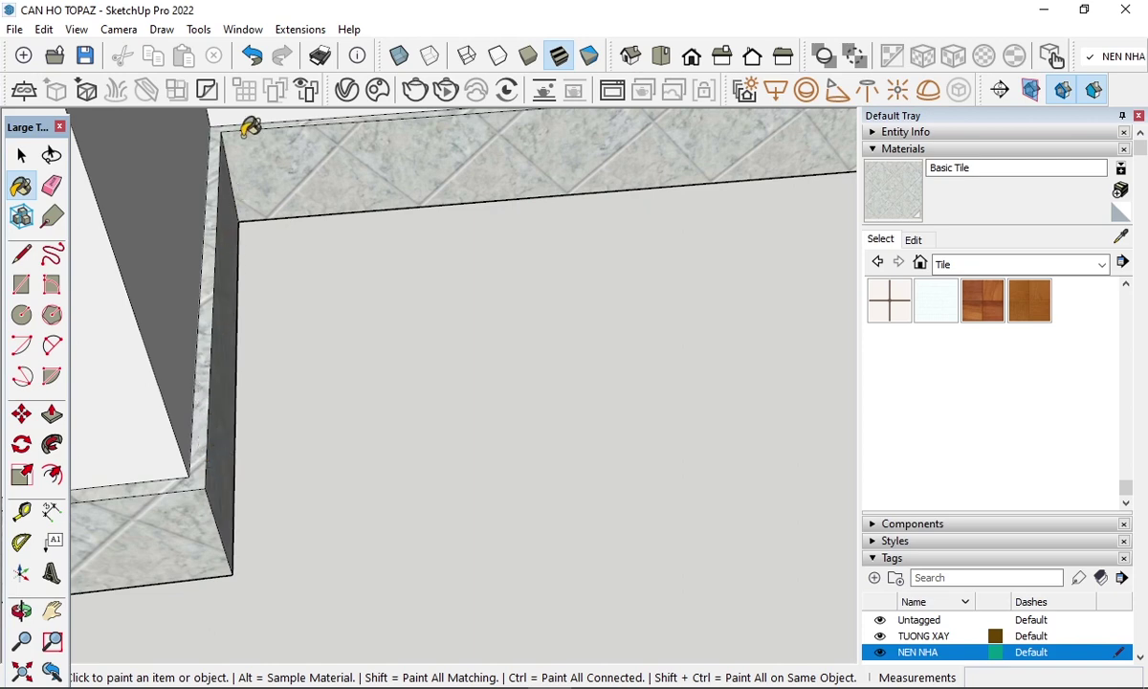
{"action": "mouse_move", "coordinate": [158, 501]}
{"action": "middle_mouse_down"}
{"action": "mouse_move", "coordinate": [713, 266]}
{"action": "mouse_move", "coordinate": [376, 421]}
{"action": "mouse_move", "coordinate": [671, 367]}
{"action": "mouse_move", "coordinate": [955, 518]}
{"action": "middle_mouse_up"}
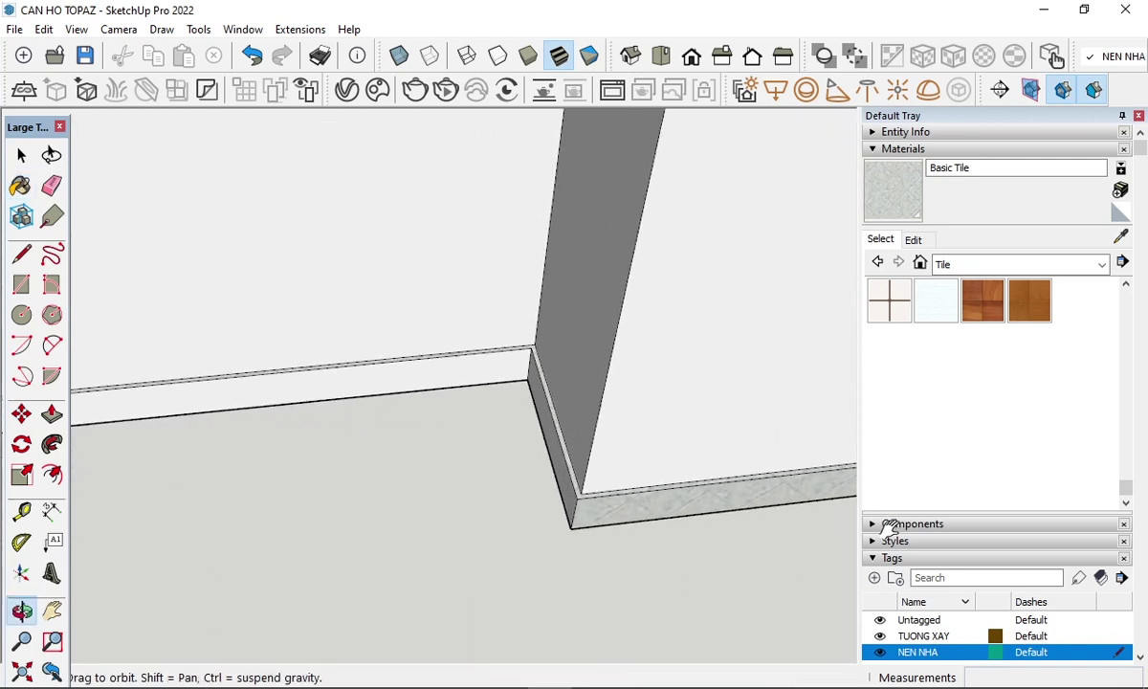
{"action": "mouse_move", "coordinate": [494, 323]}
{"action": "middle_mouse_down"}
{"action": "mouse_move", "coordinate": [812, 269]}
{"action": "mouse_move", "coordinate": [687, 354]}
{"action": "mouse_move", "coordinate": [650, 346]}
{"action": "mouse_move", "coordinate": [328, 505]}
{"action": "mouse_move", "coordinate": [890, 389]}
{"action": "mouse_move", "coordinate": [331, 451]}
{"action": "mouse_move", "coordinate": [871, 450]}
{"action": "mouse_move", "coordinate": [871, 315]}
{"action": "mouse_move", "coordinate": [466, 348]}
{"action": "mouse_move", "coordinate": [525, 318]}
{"action": "mouse_move", "coordinate": [418, 359]}
{"action": "mouse_move", "coordinate": [410, 286]}
{"action": "mouse_move", "coordinate": [498, 298]}
{"action": "middle_mouse_up"}
{"action": "mouse_move", "coordinate": [430, 330]}
{"action": "middle_mouse_down"}
{"action": "mouse_move", "coordinate": [737, 275]}
{"action": "mouse_move", "coordinate": [269, 381]}
{"action": "mouse_move", "coordinate": [769, 403]}
{"action": "mouse_move", "coordinate": [487, 271]}
{"action": "mouse_move", "coordinate": [446, 295]}
{"action": "mouse_move", "coordinate": [553, 230]}
{"action": "mouse_move", "coordinate": [430, 423]}
{"action": "mouse_move", "coordinate": [484, 322]}
{"action": "middle_mouse_up"}
{"action": "scroll", "coordinate": [484, 323], "scroll_direction": "up", "scroll_amount": 3}
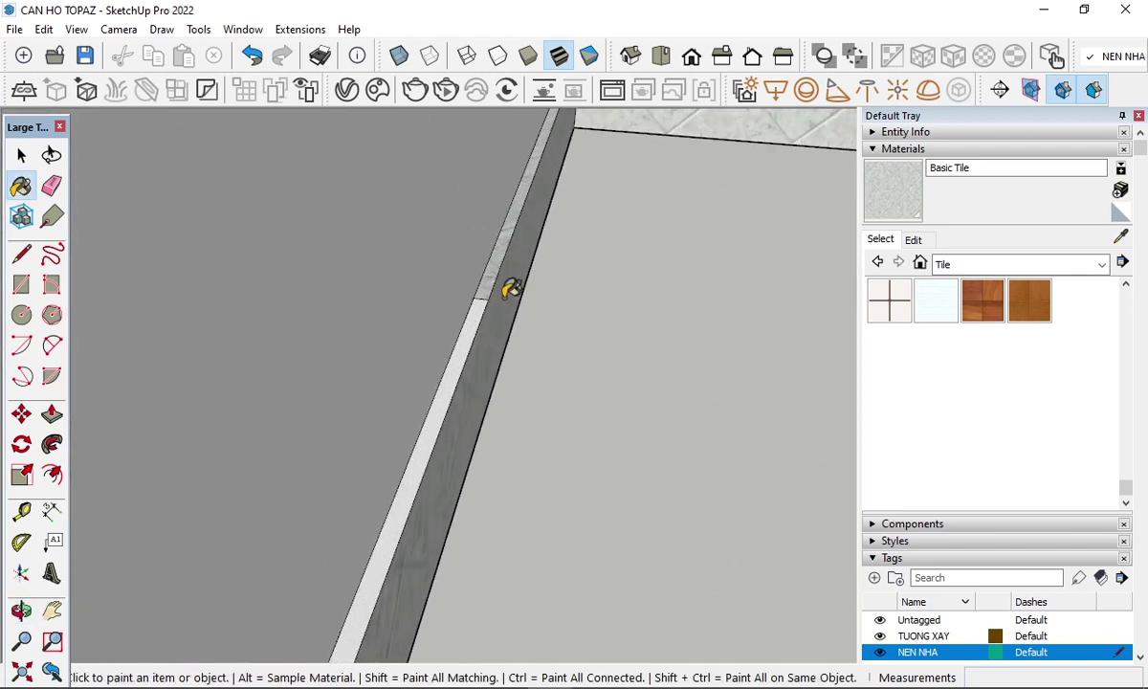
{"action": "scroll", "coordinate": [505, 289], "scroll_direction": "up", "scroll_amount": 2}
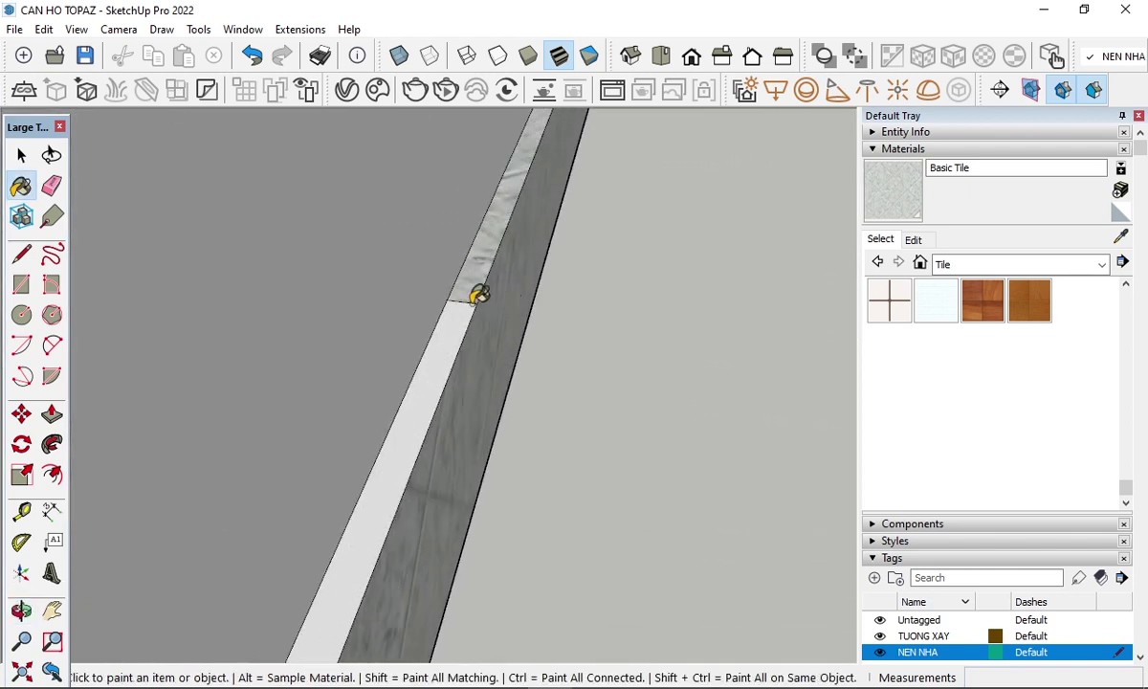
- Paint the column base face with Basic Tile
{"action": "key", "text": "e"}
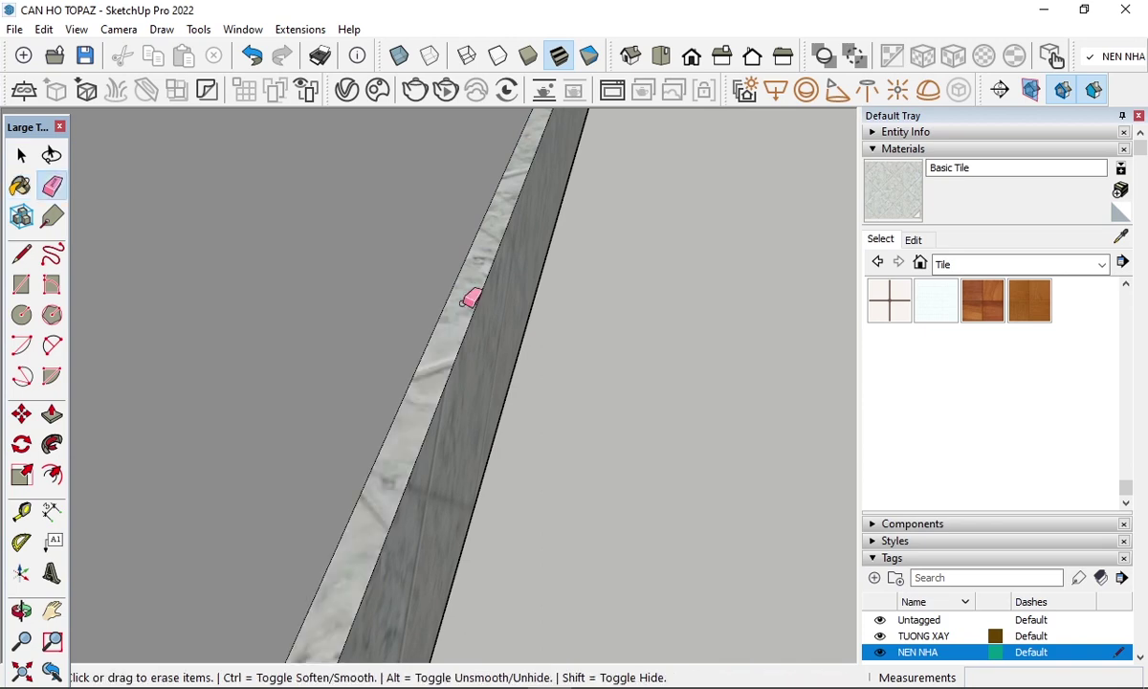
{"action": "scroll", "coordinate": [468, 298], "scroll_direction": "down", "scroll_amount": 2}
{"action": "scroll", "coordinate": [528, 323], "scroll_direction": "down", "scroll_amount": 2}
{"action": "scroll", "coordinate": [525, 303], "scroll_direction": "up", "scroll_amount": 3}
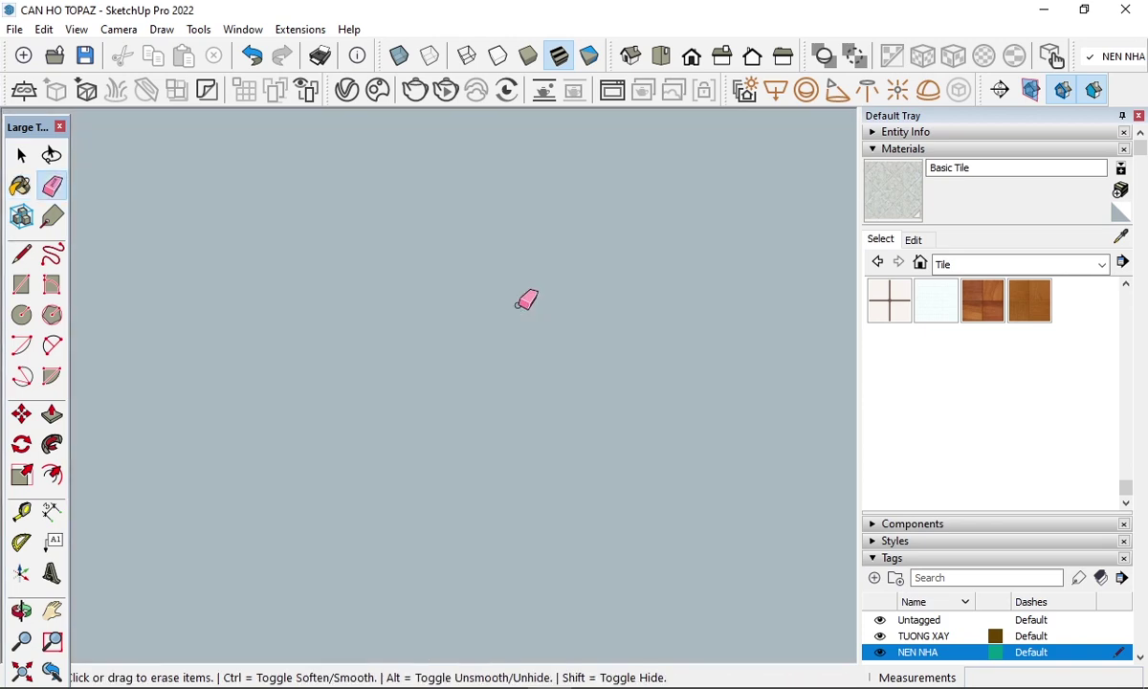
{"action": "scroll", "coordinate": [525, 300], "scroll_direction": "down", "scroll_amount": 5}
{"action": "middle_click_drag", "start_coordinate": [525, 299], "coordinate": [299, 469]}
{"action": "scroll", "coordinate": [615, 246], "scroll_direction": "up", "scroll_amount": 3}
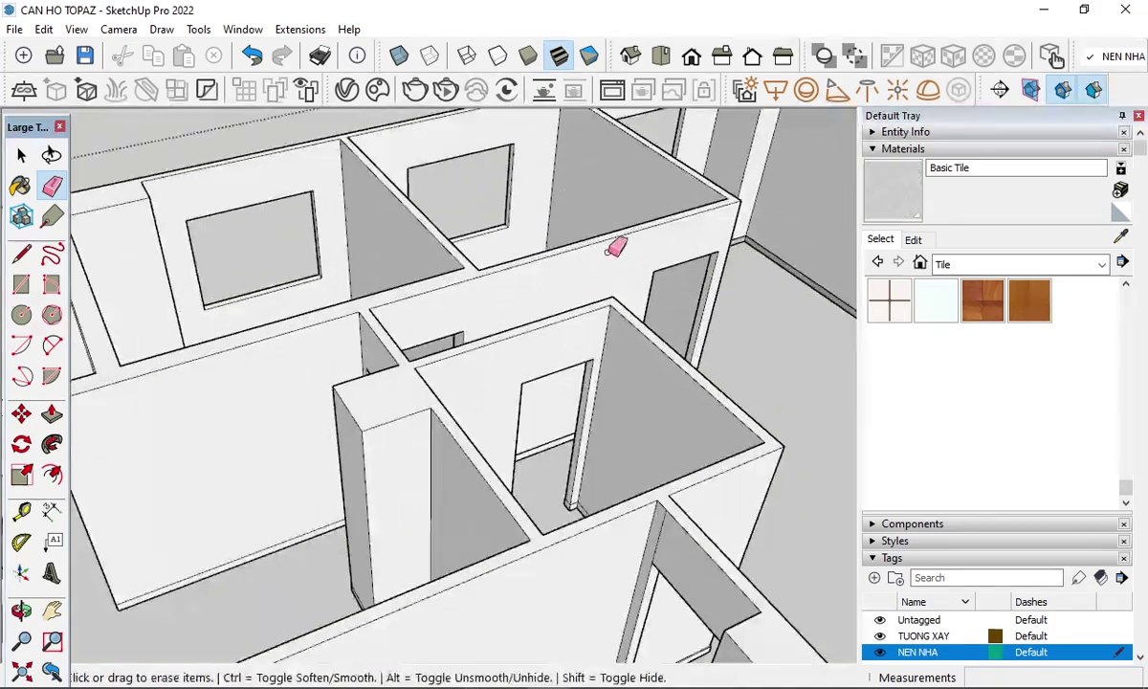
{"action": "mouse_move", "coordinate": [615, 245]}
{"action": "middle_mouse_down"}
{"action": "mouse_move", "coordinate": [665, 373]}
{"action": "mouse_move", "coordinate": [441, 320]}
{"action": "mouse_move", "coordinate": [482, 358]}
{"action": "middle_mouse_up"}
{"action": "scroll", "coordinate": [346, 538], "scroll_direction": "up", "scroll_amount": 3}
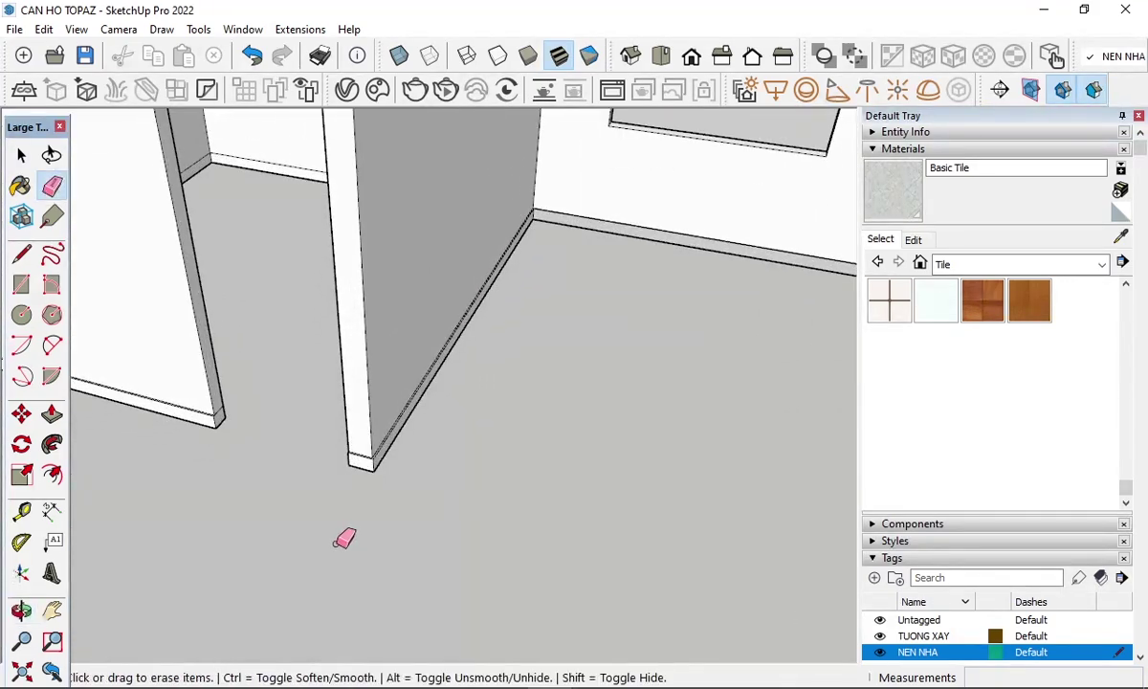
{"action": "scroll", "coordinate": [435, 402], "scroll_direction": "up", "scroll_amount": 3}
{"action": "scroll", "coordinate": [432, 401], "scroll_direction": "up", "scroll_amount": 2}
{"action": "scroll", "coordinate": [421, 375], "scroll_direction": "up", "scroll_amount": 2}
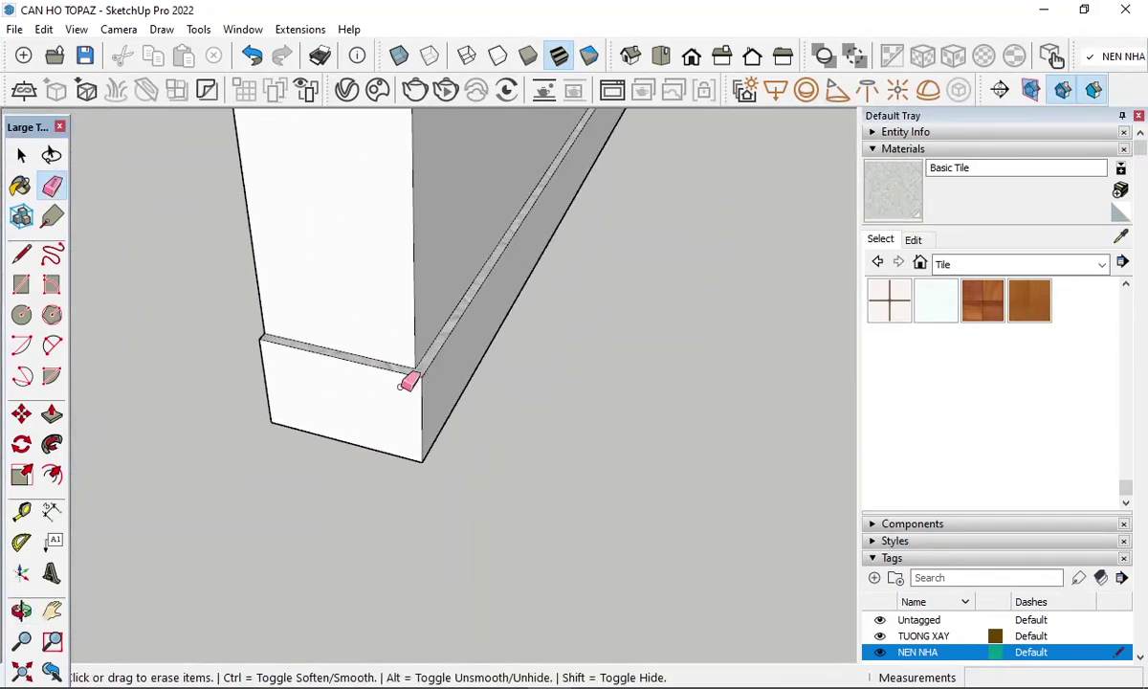
{"action": "key", "text": "b"}
{"action": "left_click", "coordinate": [392, 390]}
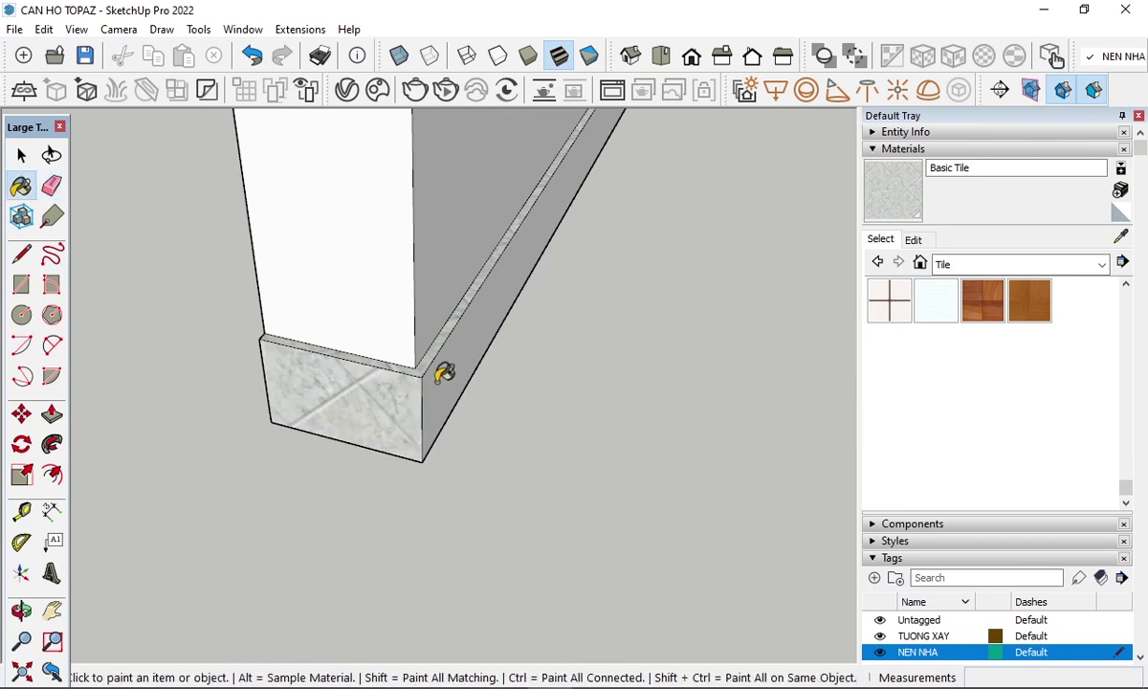
- Paint the wall's base skirting strip with Basic Tile
{"action": "scroll", "coordinate": [379, 521], "scroll_direction": "down", "scroll_amount": 2}
{"action": "scroll", "coordinate": [409, 469], "scroll_direction": "down", "scroll_amount": 1}
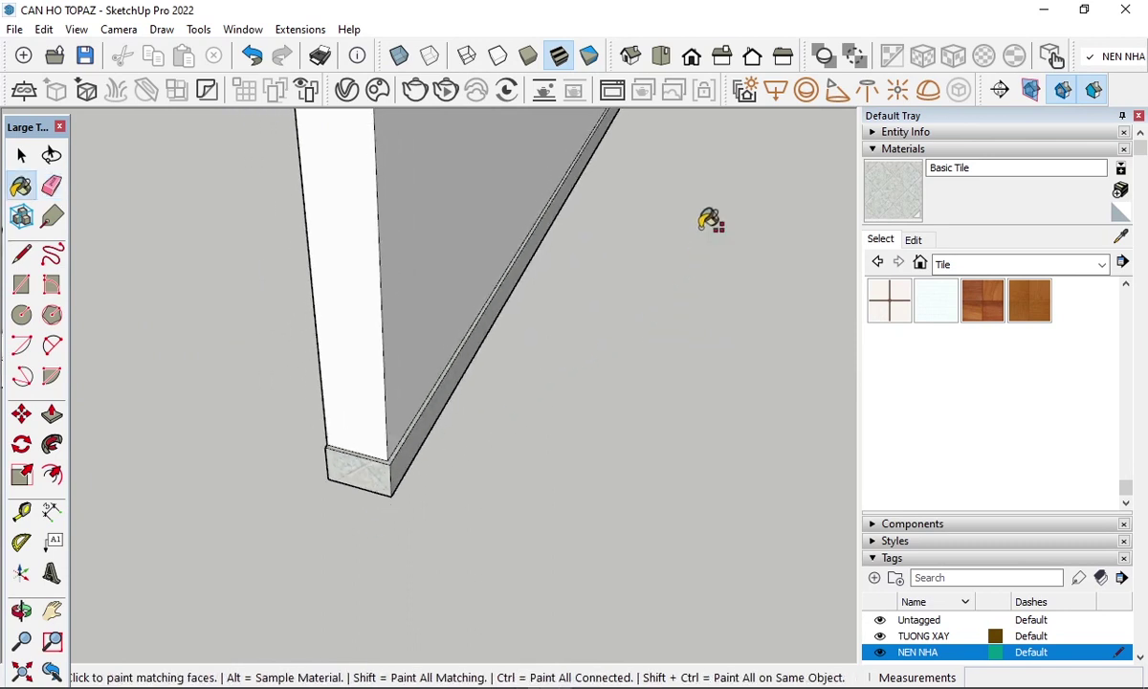
{"action": "mouse_move", "coordinate": [708, 222]}
{"action": "middle_mouse_down", "text": "shift"}
{"action": "mouse_move", "coordinate": [443, 598]}
{"action": "mouse_move", "coordinate": [717, 435]}
{"action": "mouse_move", "coordinate": [809, 317]}
{"action": "mouse_move", "coordinate": [596, 438]}
{"action": "middle_mouse_up", "text": "shift"}
{"action": "scroll", "coordinate": [231, 381], "scroll_direction": "up", "scroll_amount": 1}
{"action": "left_click", "coordinate": [231, 380]}
{"action": "scroll", "coordinate": [318, 397], "scroll_direction": "up", "scroll_amount": 1}
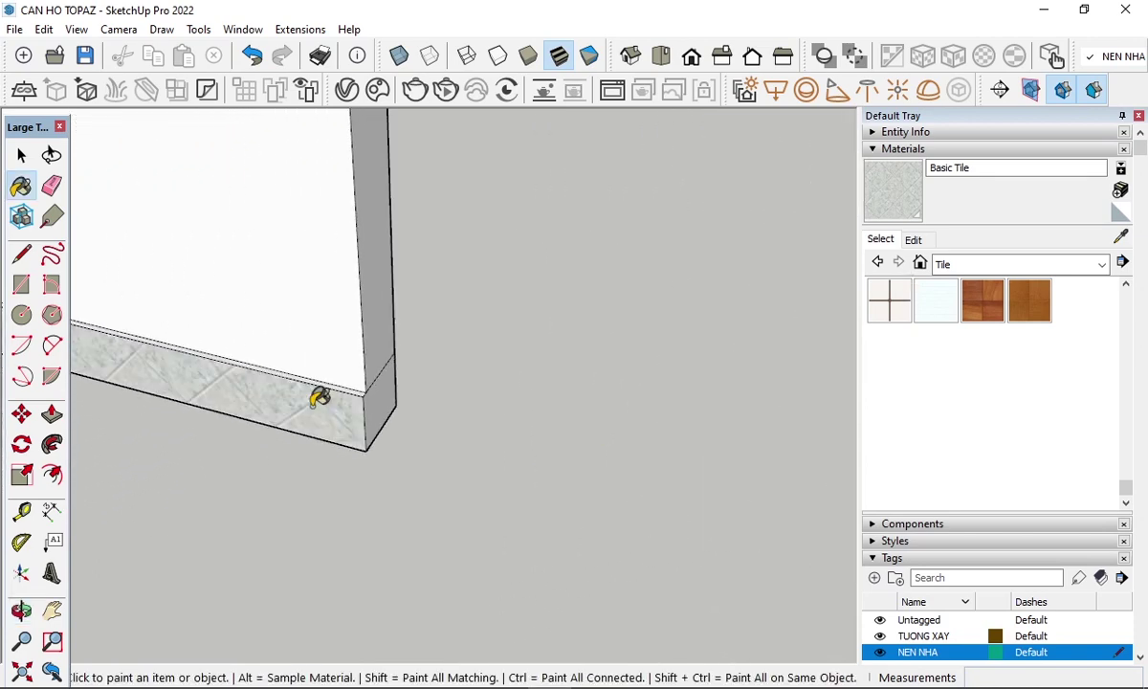
{"action": "scroll", "coordinate": [349, 368], "scroll_direction": "up", "scroll_amount": 1}
{"action": "mouse_move", "coordinate": [351, 375]}
{"action": "middle_mouse_down"}
{"action": "mouse_move", "coordinate": [410, 393]}
{"action": "mouse_move", "coordinate": [215, 402]}
{"action": "mouse_move", "coordinate": [949, 462]}
{"action": "mouse_move", "coordinate": [269, 364]}
{"action": "mouse_move", "coordinate": [820, 523]}
{"action": "middle_mouse_up"}
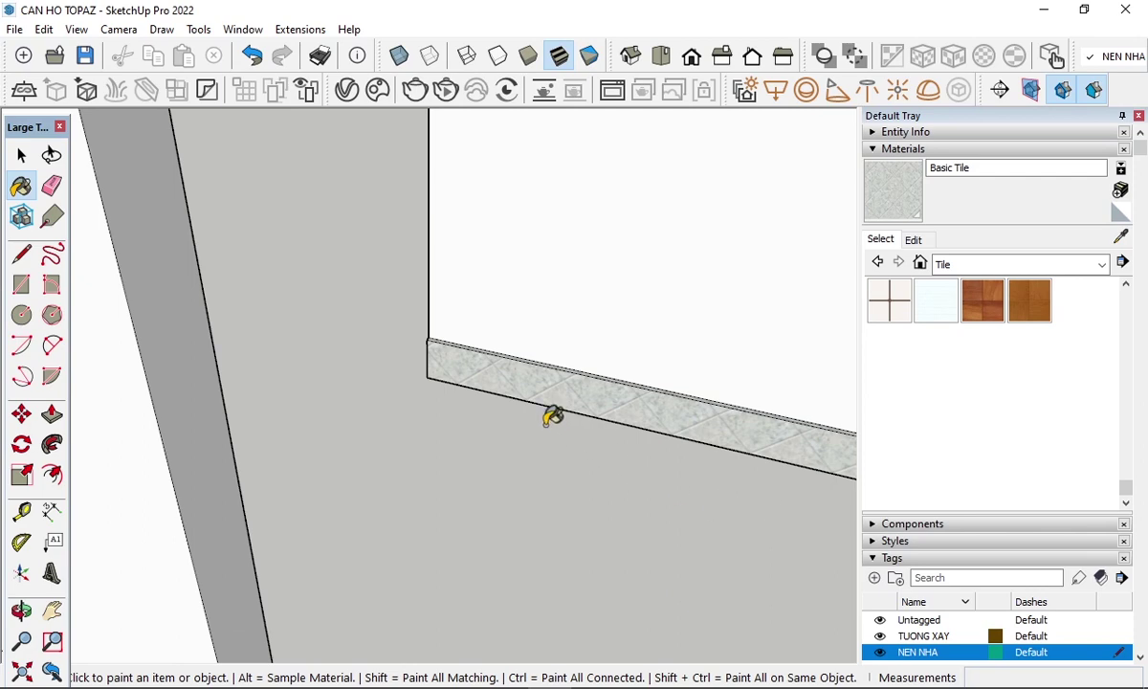
{"action": "mouse_move", "coordinate": [553, 416]}
{"action": "middle_mouse_down"}
{"action": "mouse_move", "coordinate": [491, 410]}
{"action": "mouse_move", "coordinate": [456, 441]}
{"action": "mouse_move", "coordinate": [392, 441]}
{"action": "mouse_move", "coordinate": [410, 449]}
{"action": "mouse_move", "coordinate": [435, 371]}
{"action": "middle_mouse_up"}
{"action": "scroll", "coordinate": [513, 409], "scroll_direction": "up", "scroll_amount": 3}
{"action": "scroll", "coordinate": [504, 409], "scroll_direction": "down", "scroll_amount": 2}
- Paint the white skirting strip along another long wall base with Basic Tile
{"action": "key", "text": "shift+z"}
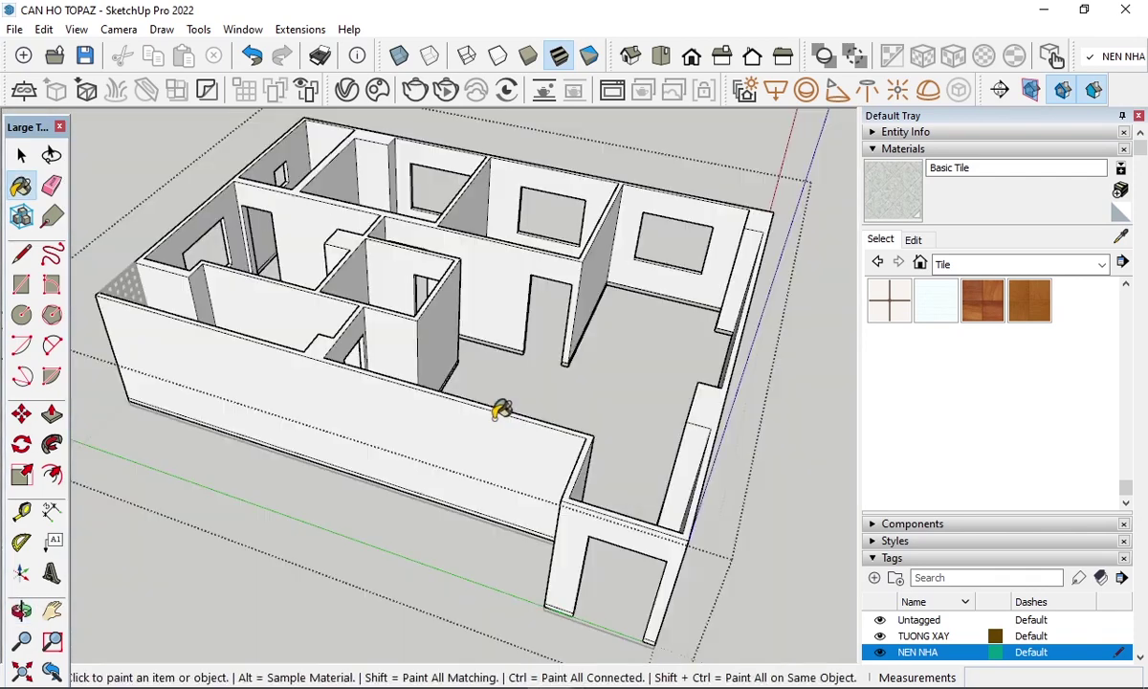
{"action": "scroll", "coordinate": [501, 409], "scroll_direction": "up", "scroll_amount": 3}
{"action": "mouse_move", "coordinate": [402, 315]}
{"action": "middle_mouse_down"}
{"action": "mouse_move", "coordinate": [628, 290]}
{"action": "mouse_move", "coordinate": [499, 254]}
{"action": "middle_mouse_up"}
{"action": "scroll", "coordinate": [502, 310], "scroll_direction": "up", "scroll_amount": 2}
{"action": "scroll", "coordinate": [494, 502], "scroll_direction": "up", "scroll_amount": 3}
{"action": "scroll", "coordinate": [490, 382], "scroll_direction": "up", "scroll_amount": 3}
{"action": "scroll", "coordinate": [454, 384], "scroll_direction": "up", "scroll_amount": 1}
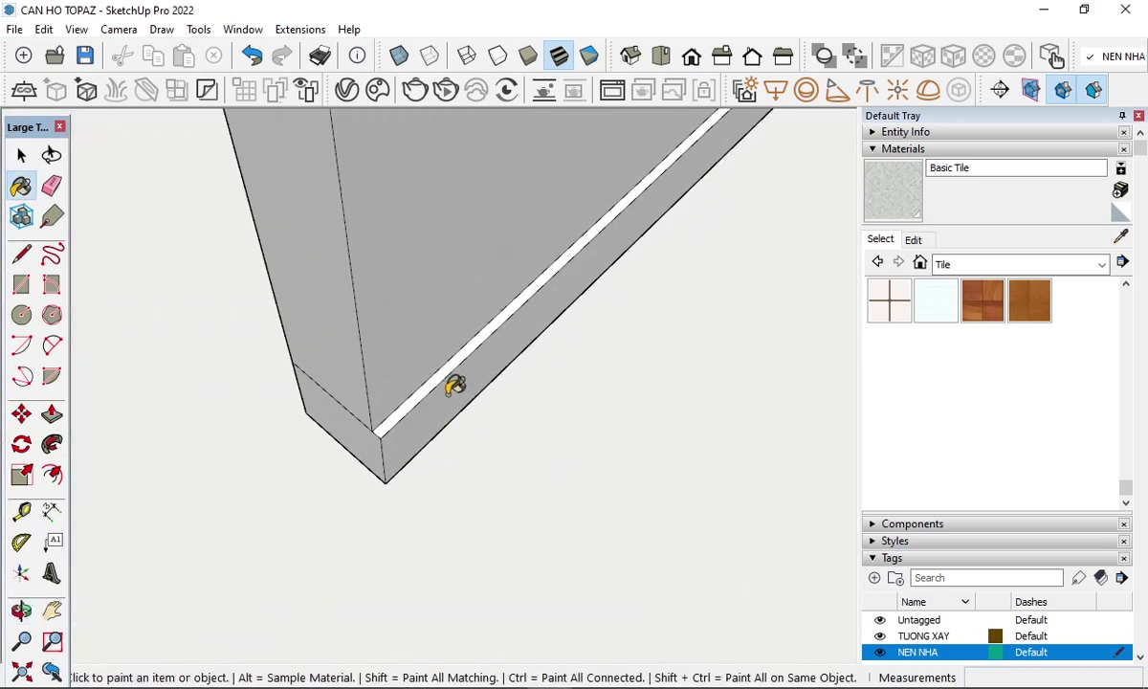
{"action": "scroll", "coordinate": [442, 388], "scroll_direction": "up", "scroll_amount": 2}
{"action": "scroll", "coordinate": [430, 389], "scroll_direction": "up", "scroll_amount": 1}
{"action": "left_click", "coordinate": [428, 389]}
{"action": "scroll", "coordinate": [361, 511], "scroll_direction": "down", "scroll_amount": 2}
{"action": "scroll", "coordinate": [474, 526], "scroll_direction": "down", "scroll_amount": 2}
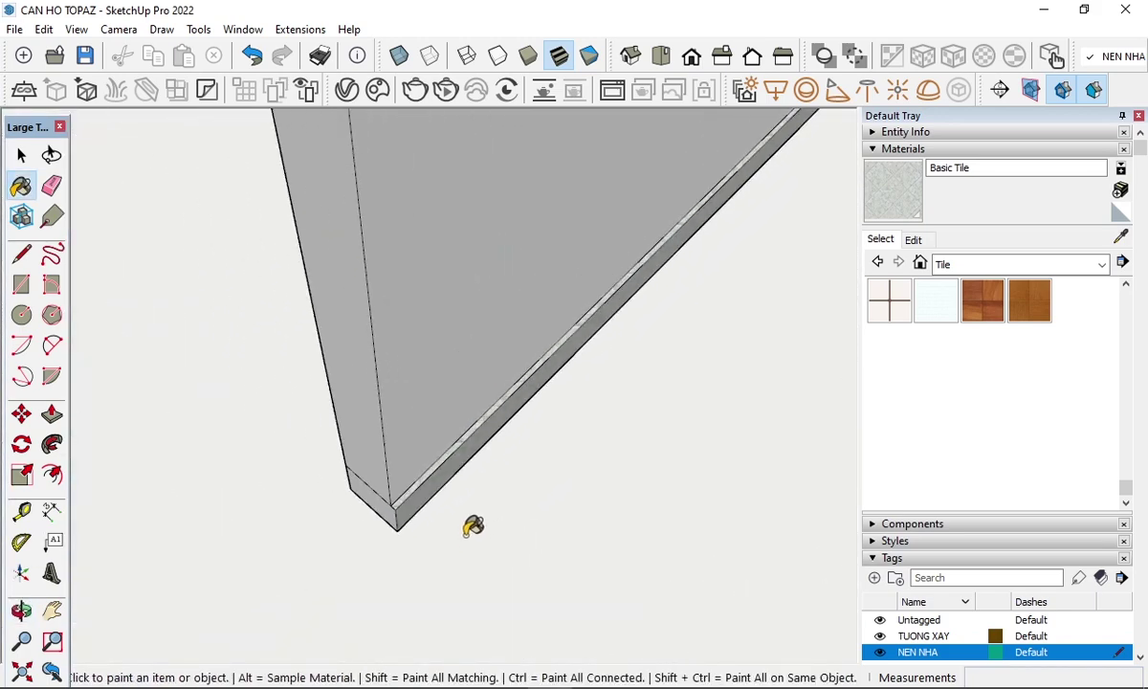
{"action": "scroll", "coordinate": [478, 522], "scroll_direction": "down", "scroll_amount": 1}
{"action": "scroll", "coordinate": [498, 497], "scroll_direction": "down", "scroll_amount": 1}
{"action": "scroll", "coordinate": [479, 474], "scroll_direction": "up", "scroll_amount": 2}
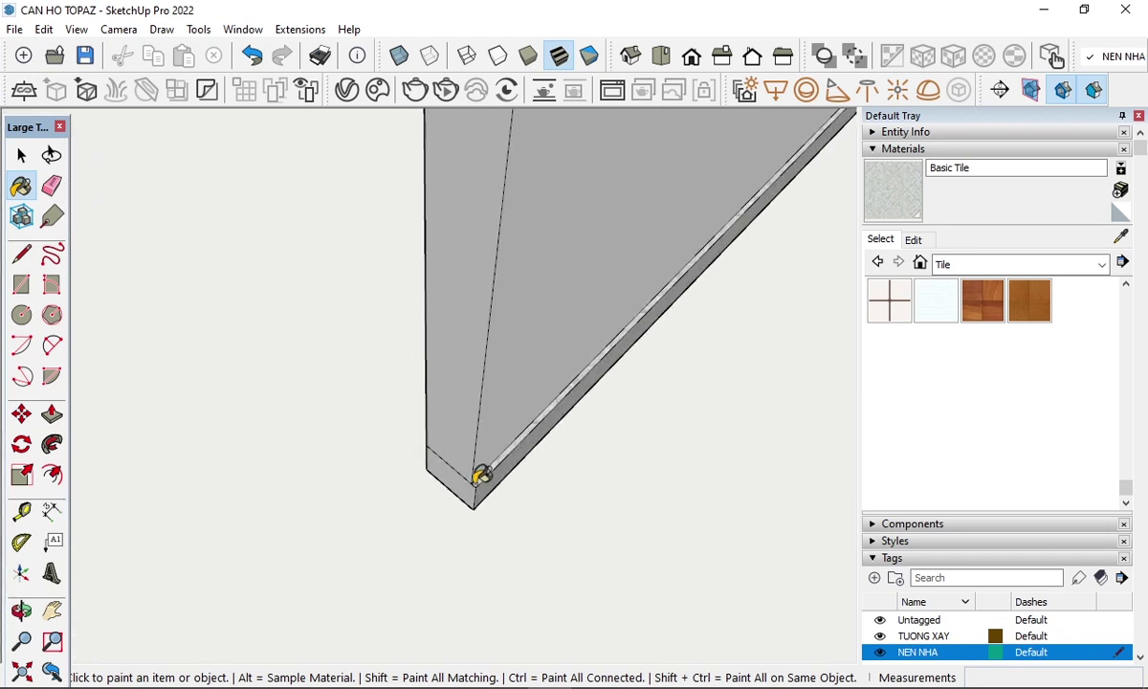
{"action": "scroll", "coordinate": [460, 510], "scroll_direction": "up", "scroll_amount": 1}
{"action": "mouse_move", "coordinate": [459, 510]}
{"action": "middle_mouse_down"}
{"action": "mouse_move", "coordinate": [536, 484]}
{"action": "mouse_move", "coordinate": [490, 455]}
{"action": "middle_mouse_up"}
- Push/Pull the column's end face out 10 mm and paint its front and top with Basic Tile
{"action": "key", "text": "space"}
{"action": "left_click", "coordinate": [468, 472]}
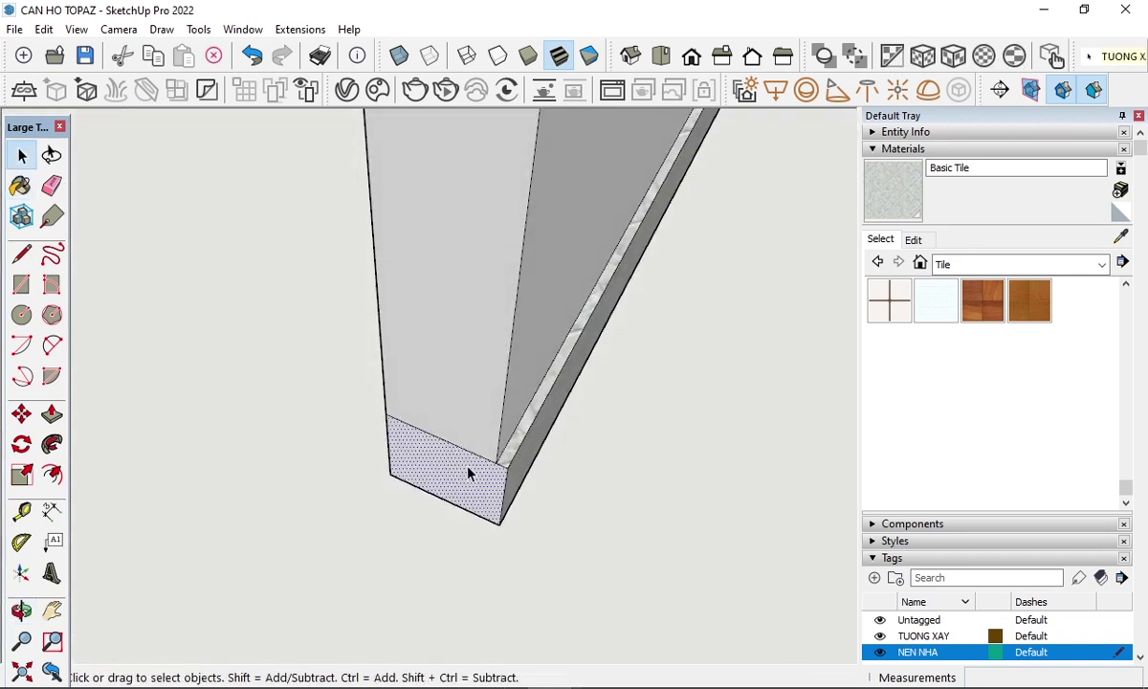
{"action": "key", "text": "p"}
{"action": "left_click", "coordinate": [468, 474]}
{"action": "type", "text": "10"}
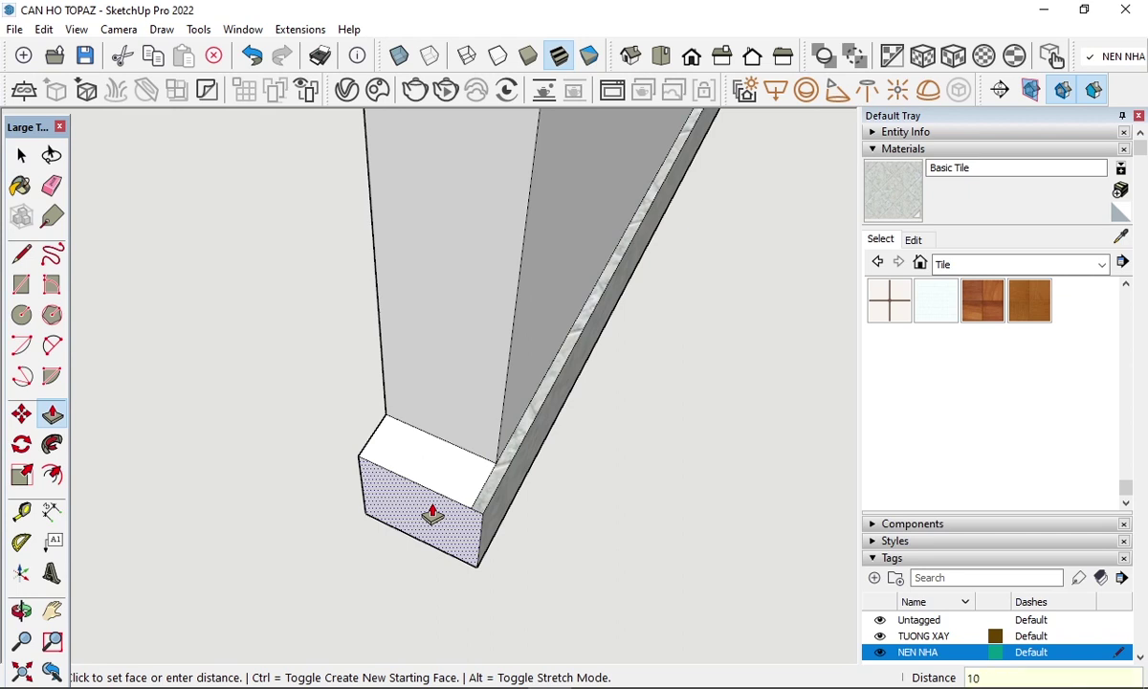
{"action": "key", "text": "Return"}
{"action": "scroll", "coordinate": [487, 487], "scroll_direction": "up", "scroll_amount": 2}
{"action": "scroll", "coordinate": [482, 469], "scroll_direction": "up", "scroll_amount": 1}
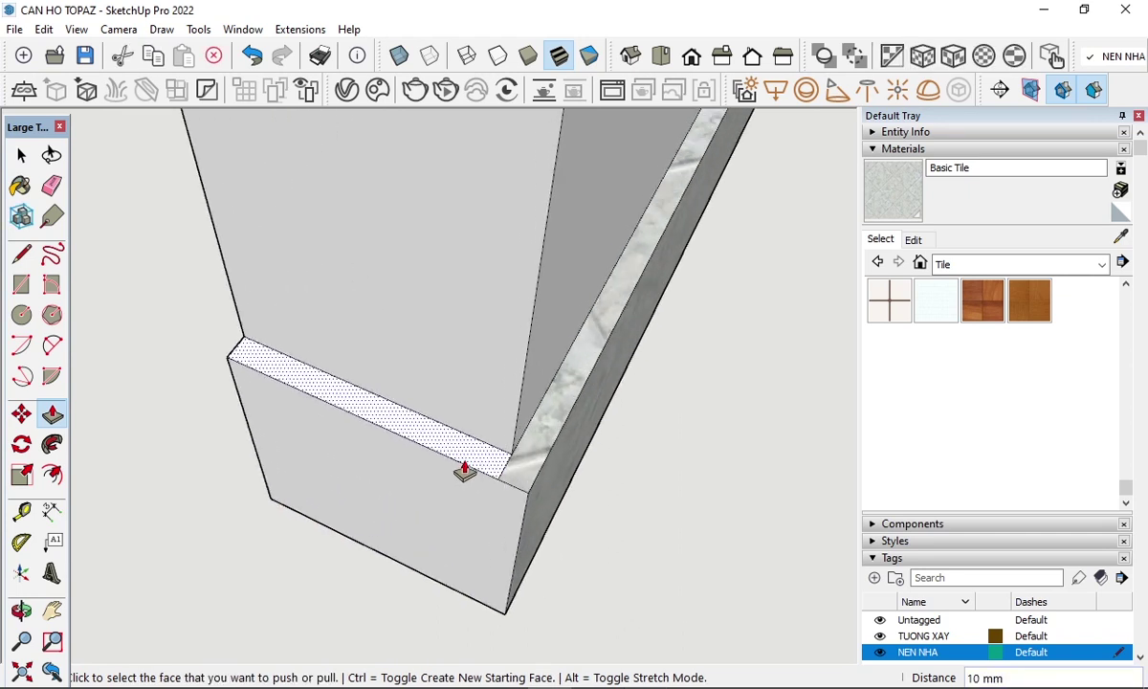
{"action": "key", "text": "b"}
{"action": "left_click", "coordinate": [457, 473]}
{"action": "left_click", "coordinate": [455, 435]}
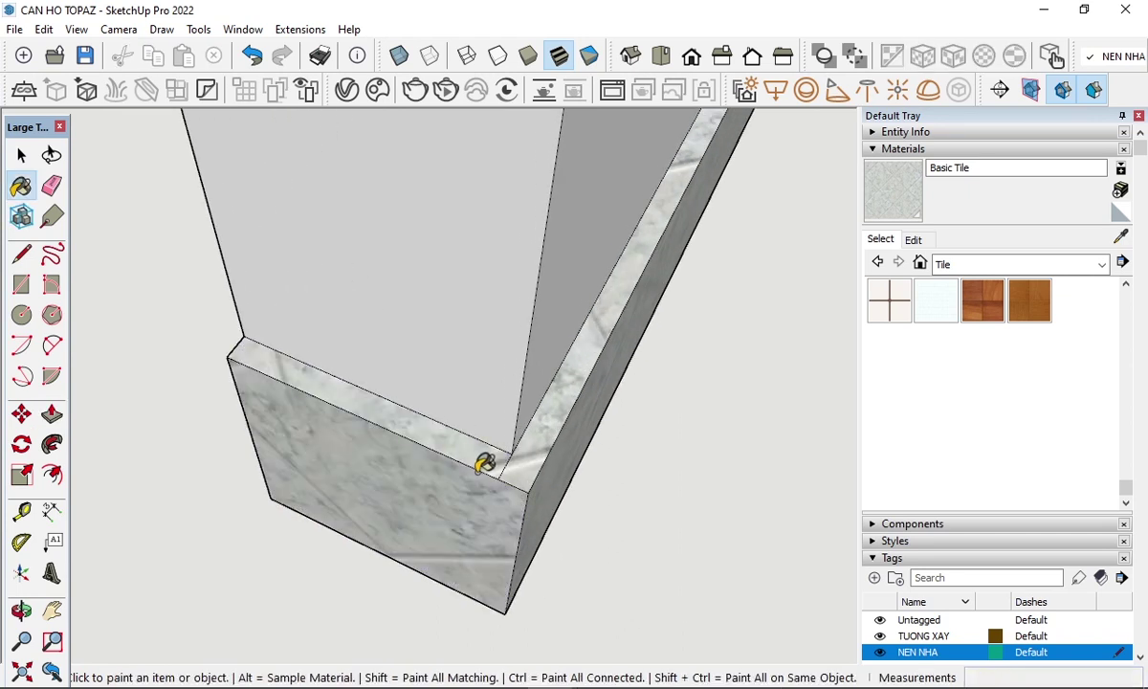
- Paint the corner slab's front, left side and top strip with Basic Tile
{"action": "key", "text": "e"}
{"action": "key", "text": "space"}
{"action": "scroll", "coordinate": [727, 440], "scroll_direction": "down", "scroll_amount": 3}
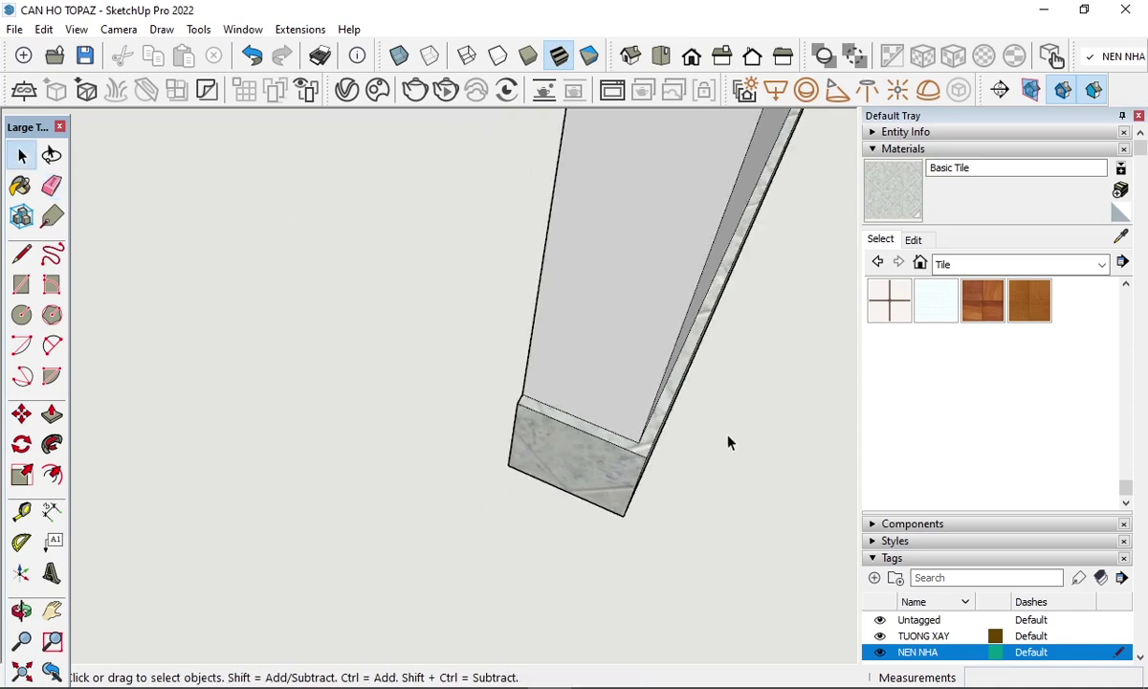
{"action": "scroll", "coordinate": [654, 449], "scroll_direction": "up", "scroll_amount": 5}
{"action": "scroll", "coordinate": [351, 464], "scroll_direction": "down", "scroll_amount": 5}
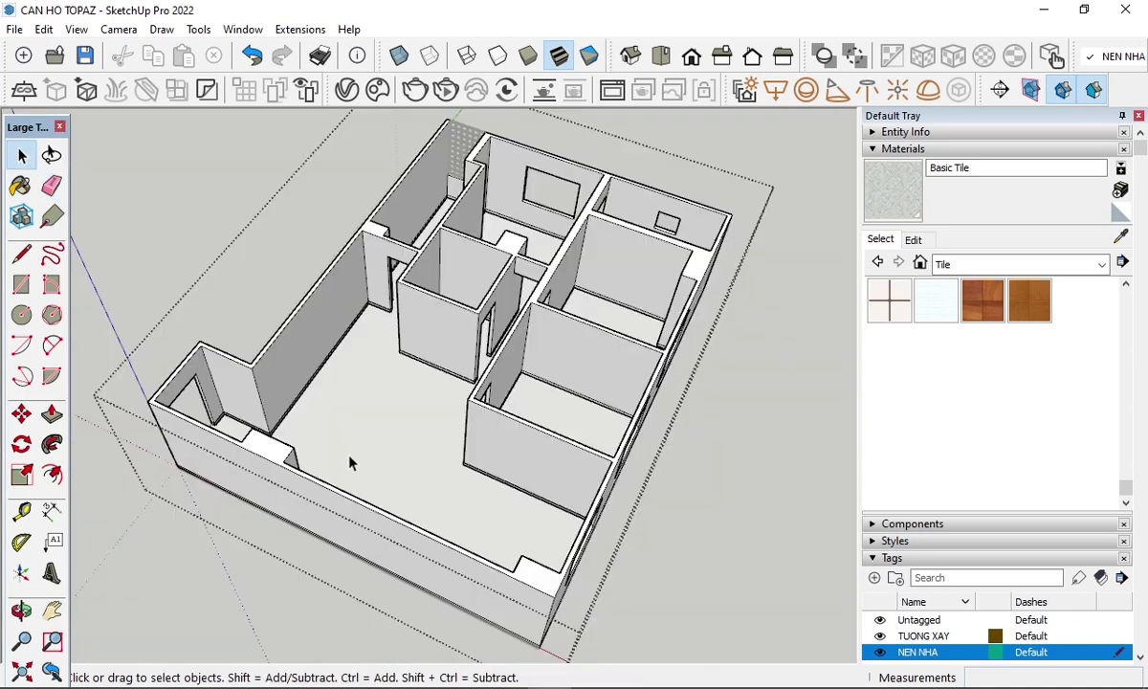
{"action": "scroll", "coordinate": [443, 317], "scroll_direction": "up", "scroll_amount": 3}
{"action": "scroll", "coordinate": [392, 387], "scroll_direction": "up", "scroll_amount": 3}
{"action": "mouse_move", "coordinate": [392, 386]}
{"action": "middle_mouse_down"}
{"action": "mouse_move", "coordinate": [358, 363]}
{"action": "mouse_move", "coordinate": [505, 362]}
{"action": "mouse_move", "coordinate": [585, 384]}
{"action": "mouse_move", "coordinate": [499, 422]}
{"action": "middle_mouse_up"}
{"action": "scroll", "coordinate": [499, 422], "scroll_direction": "up", "scroll_amount": 2}
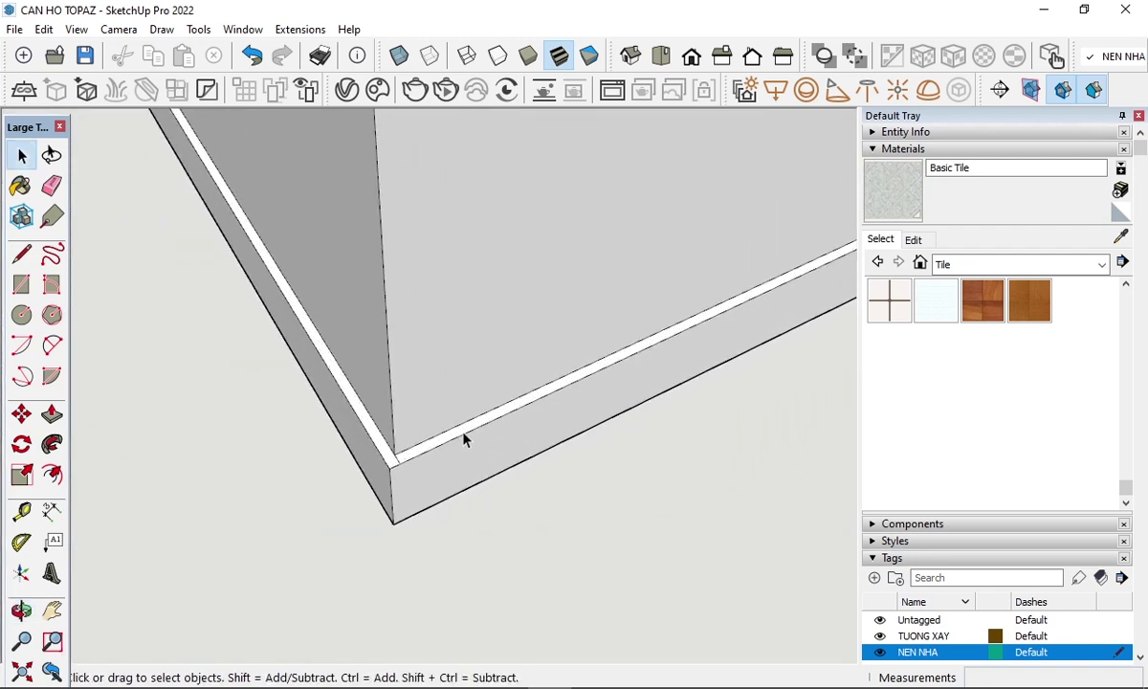
{"action": "scroll", "coordinate": [464, 438], "scroll_direction": "up", "scroll_amount": 2}
{"action": "left_click", "coordinate": [411, 471]}
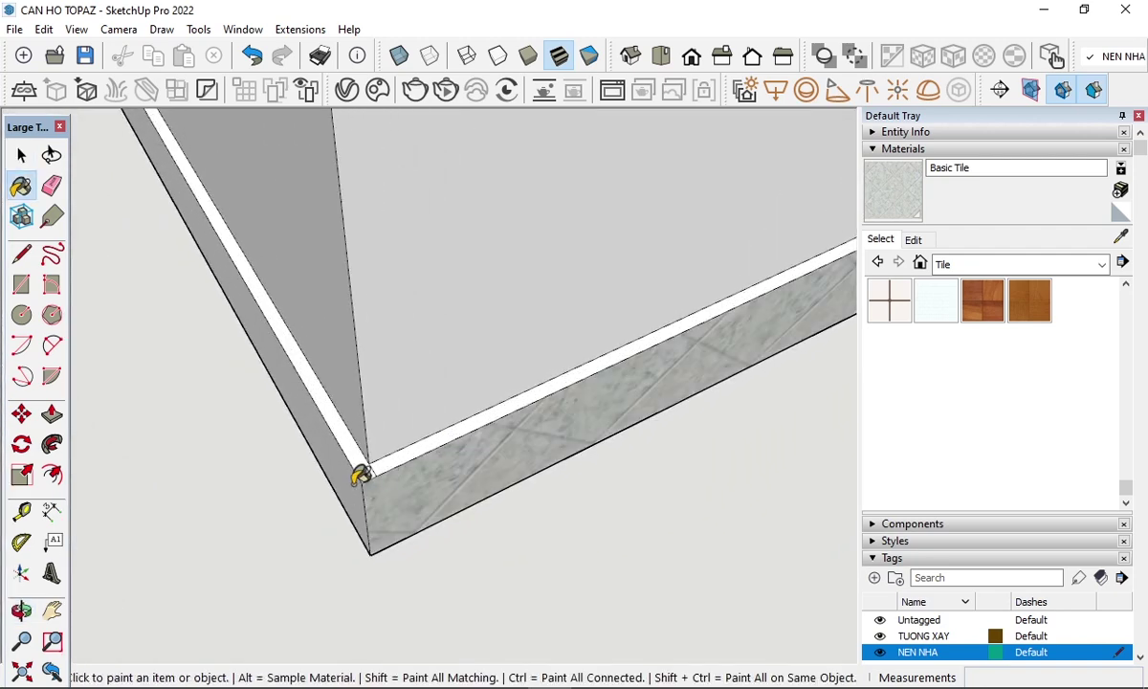
{"action": "left_click", "coordinate": [360, 476]}
{"action": "left_click", "coordinate": [389, 457]}
{"action": "scroll", "coordinate": [385, 463], "scroll_direction": "up", "scroll_amount": 1}
{"action": "key", "text": "e"}
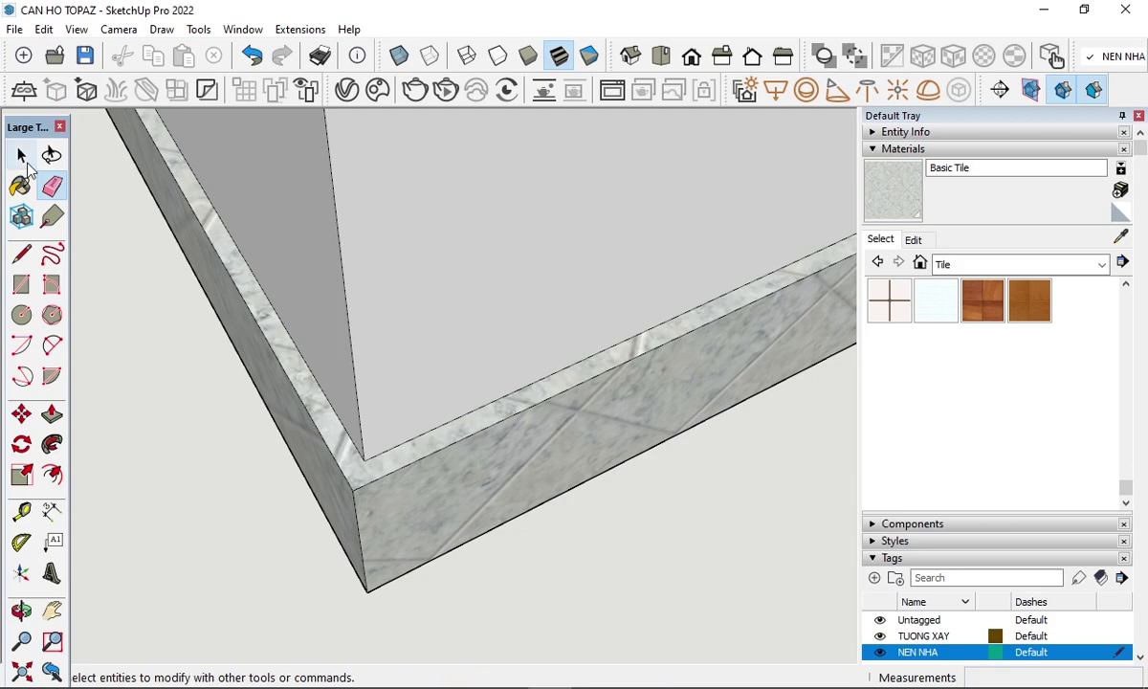
- Orbit out to a full exterior view of the house
{"action": "left_click", "coordinate": [22, 156]}
{"action": "scroll", "coordinate": [333, 351], "scroll_direction": "down", "scroll_amount": 3}
{"action": "scroll", "coordinate": [385, 351], "scroll_direction": "down", "scroll_amount": 3}
{"action": "scroll", "coordinate": [264, 336], "scroll_direction": "down", "scroll_amount": 3}
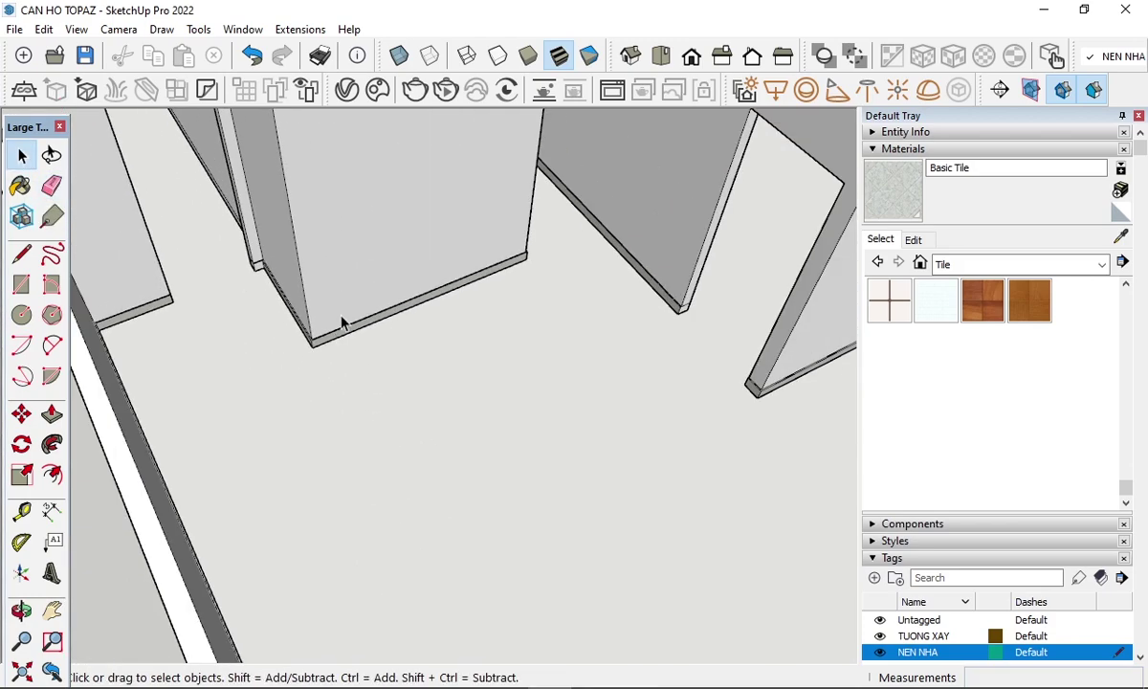
{"action": "mouse_move", "coordinate": [342, 324]}
{"action": "middle_mouse_down"}
{"action": "mouse_move", "coordinate": [340, 475]}
{"action": "mouse_move", "coordinate": [514, 259]}
{"action": "middle_mouse_up"}
{"action": "scroll", "coordinate": [495, 425], "scroll_direction": "down", "scroll_amount": 3}
{"action": "scroll", "coordinate": [495, 426], "scroll_direction": "down", "scroll_amount": 3}
{"action": "mouse_move", "coordinate": [494, 426]}
{"action": "middle_mouse_down"}
{"action": "mouse_move", "coordinate": [438, 402]}
{"action": "mouse_move", "coordinate": [546, 336]}
{"action": "mouse_move", "coordinate": [587, 336]}
{"action": "mouse_move", "coordinate": [578, 342]}
{"action": "middle_mouse_up"}
- Switch the camera to Parallel Projection and the Front standard view
{"action": "left_click", "coordinate": [110, 30]}
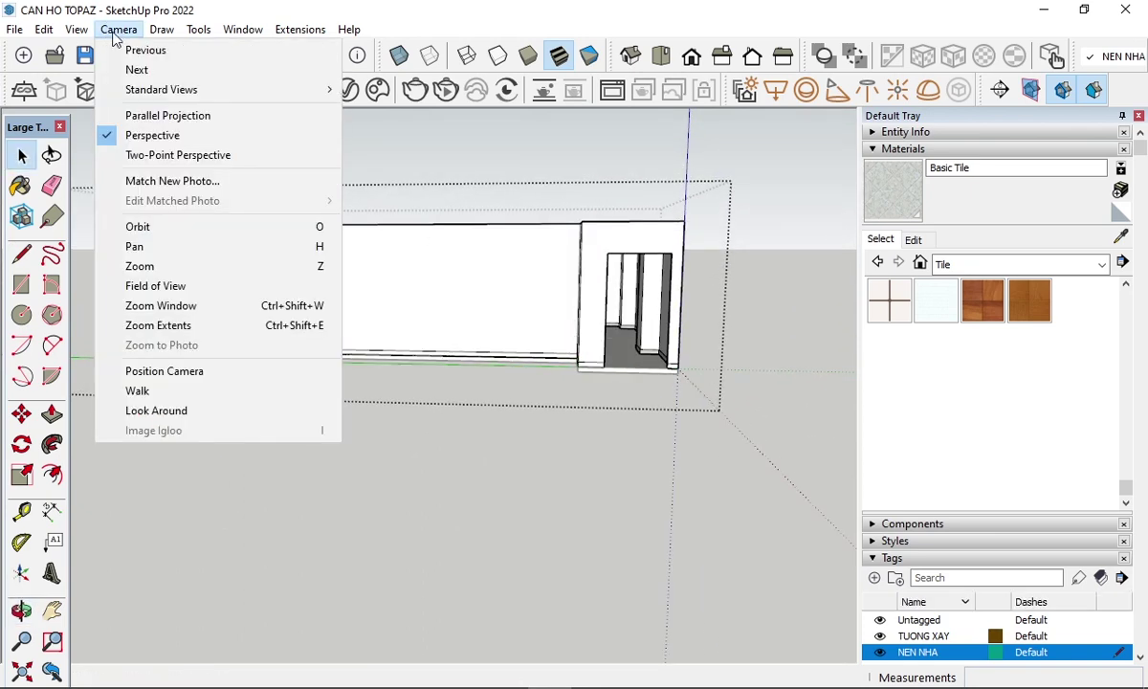
{"action": "left_click", "coordinate": [194, 115]}
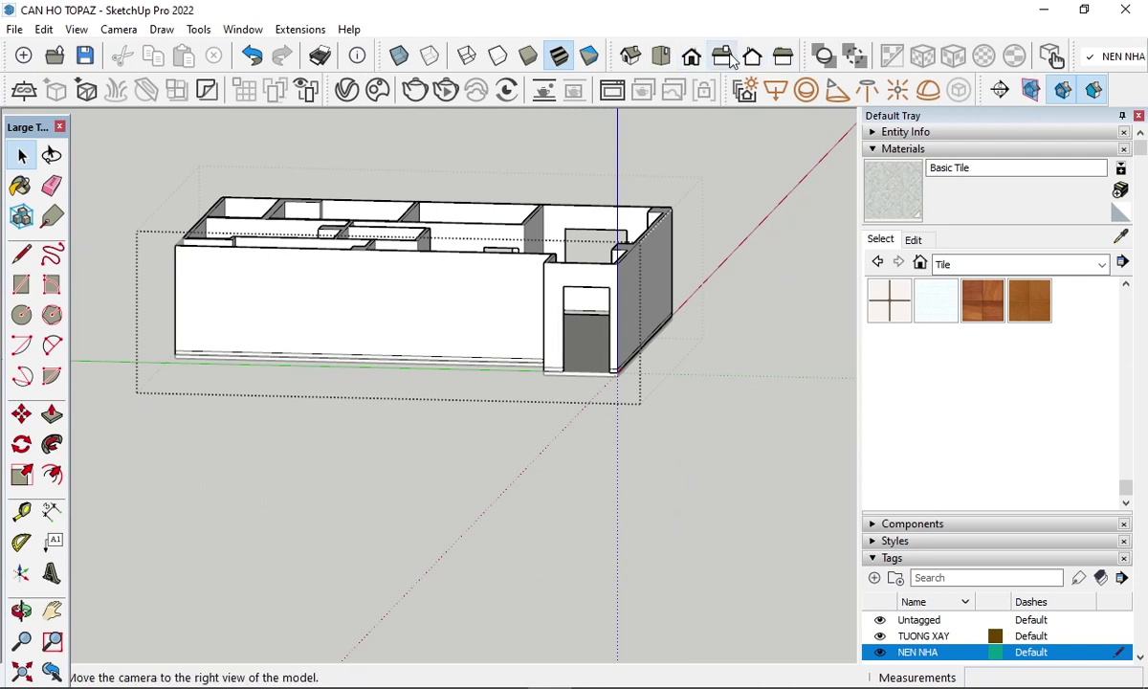
{"action": "left_click", "coordinate": [692, 56]}
{"action": "scroll", "coordinate": [287, 435], "scroll_direction": "up", "scroll_amount": 1}
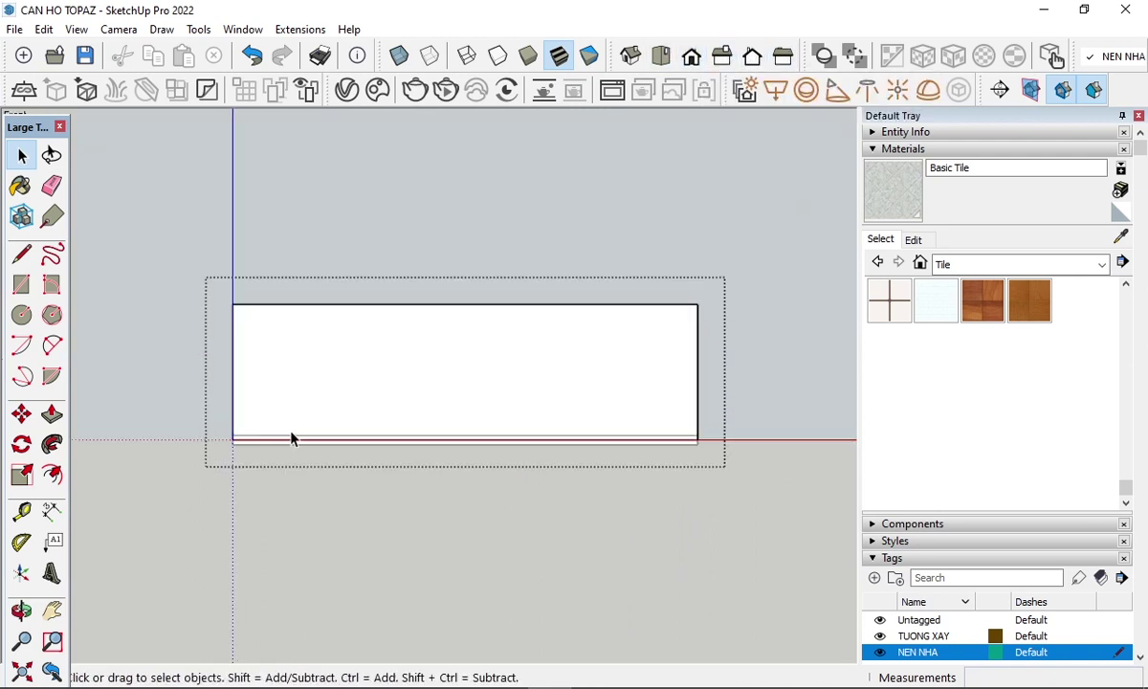
- Select the front wall and a small area above it to check the skirting band
{"action": "left_click", "coordinate": [416, 329]}
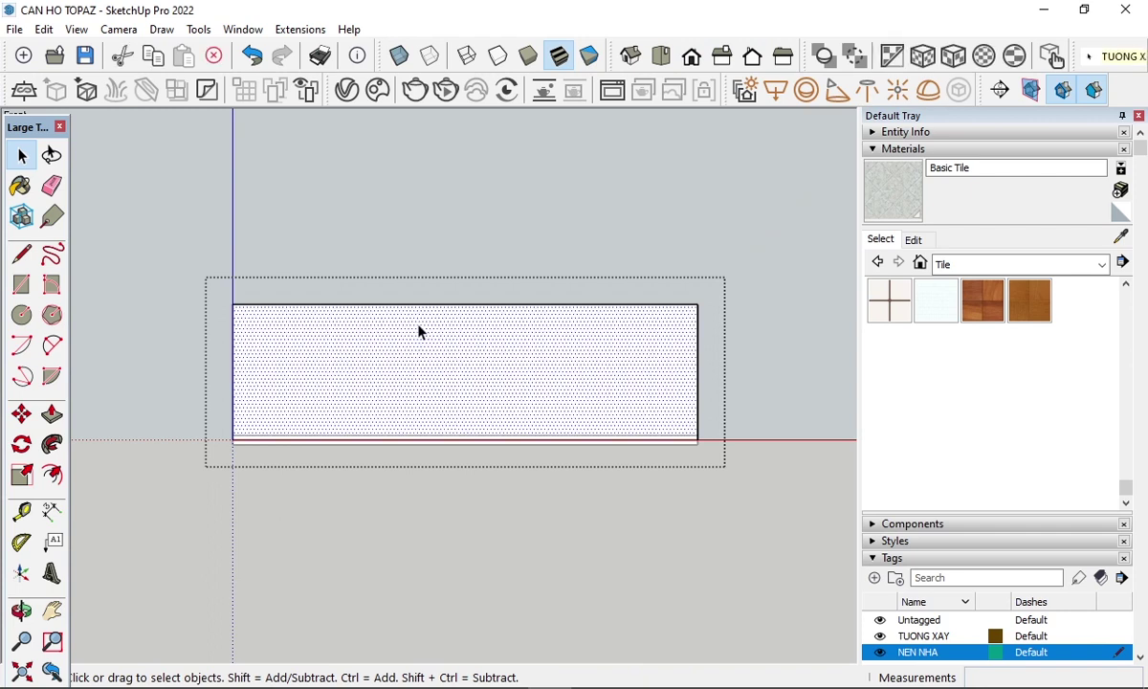
{"action": "left_click", "coordinate": [229, 220]}
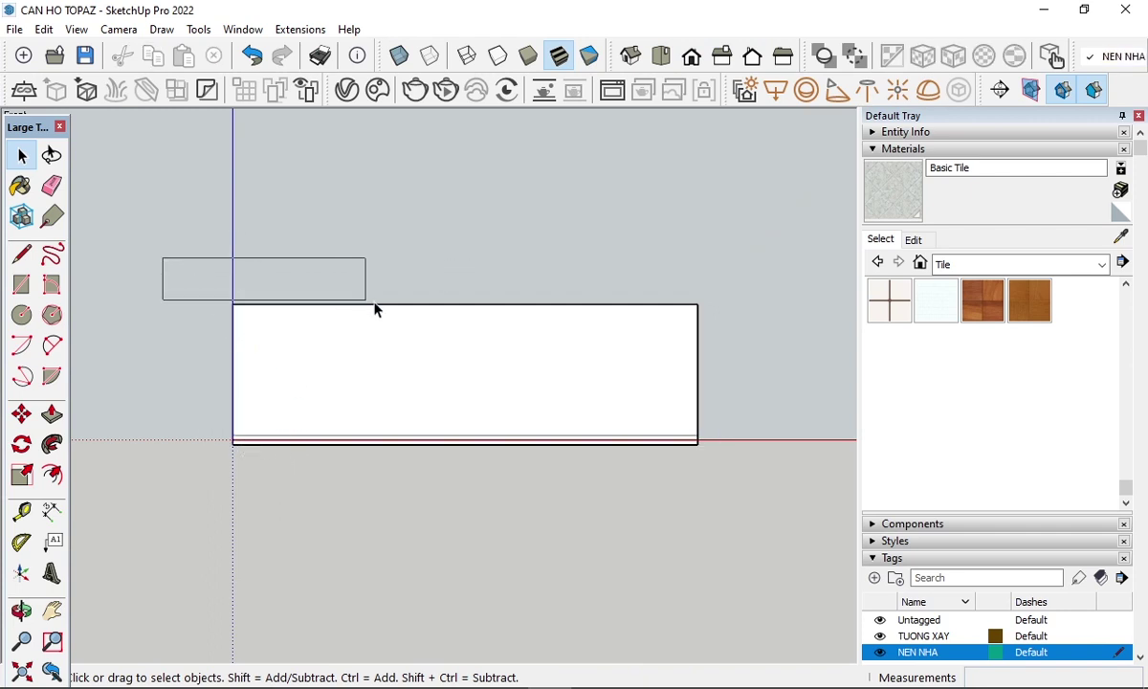
{"action": "left_click_drag", "start_coordinate": [734, 315], "coordinate": [742, 320]}
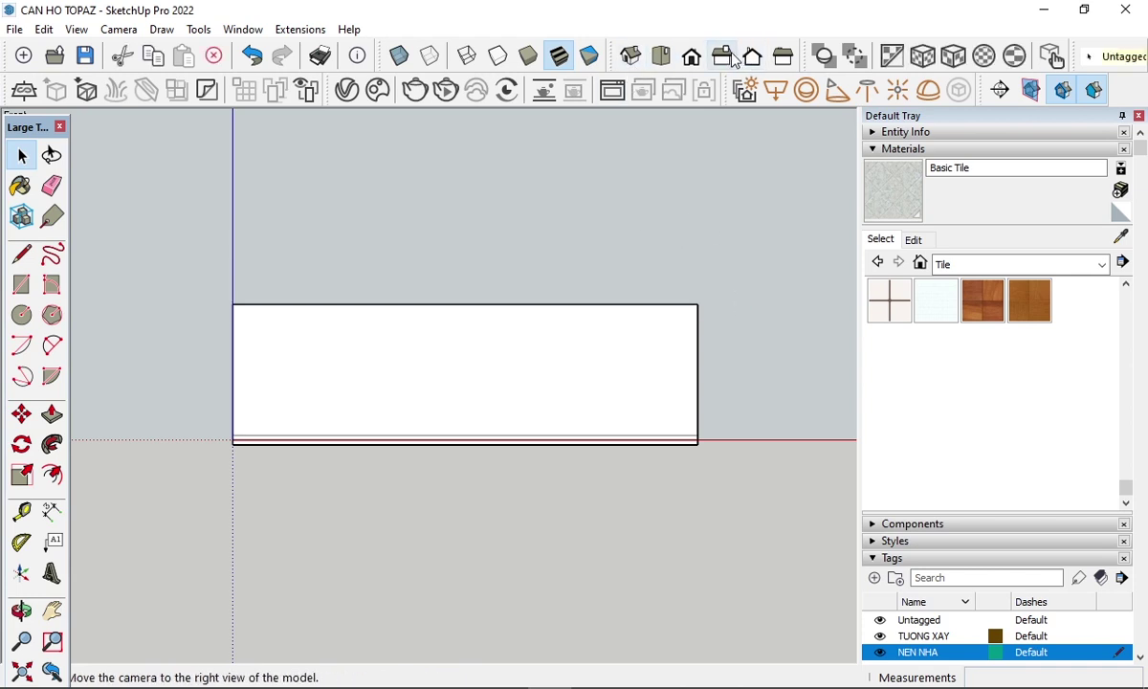
{"action": "left_click", "coordinate": [129, 31]}
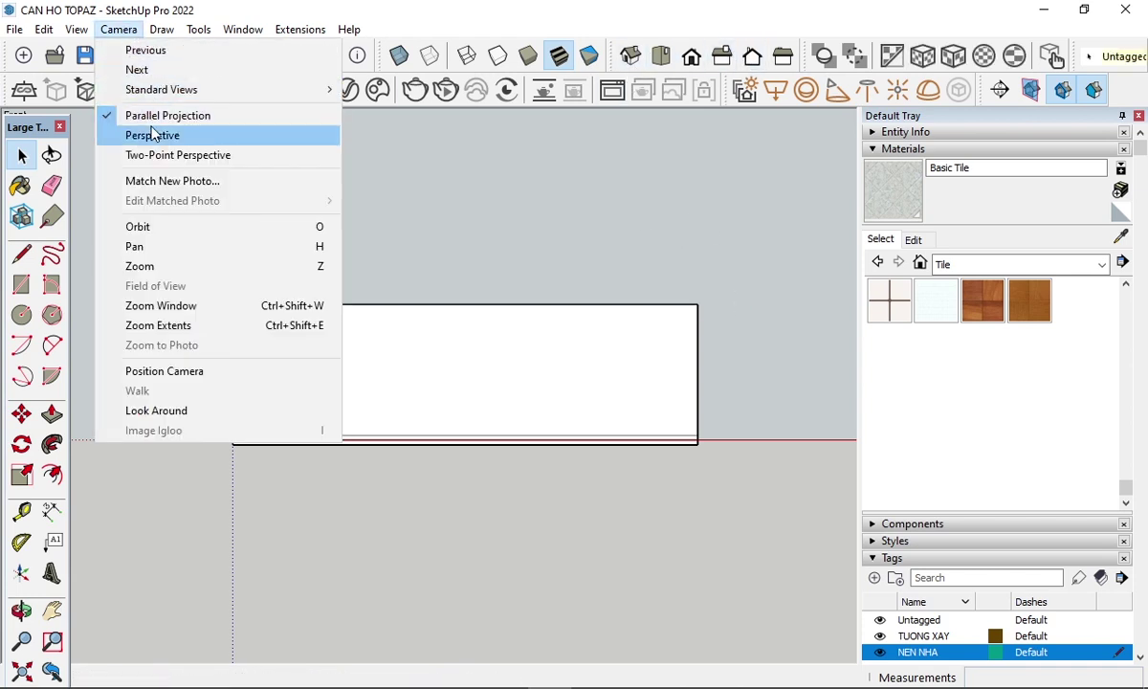
{"action": "left_click", "coordinate": [505, 200]}
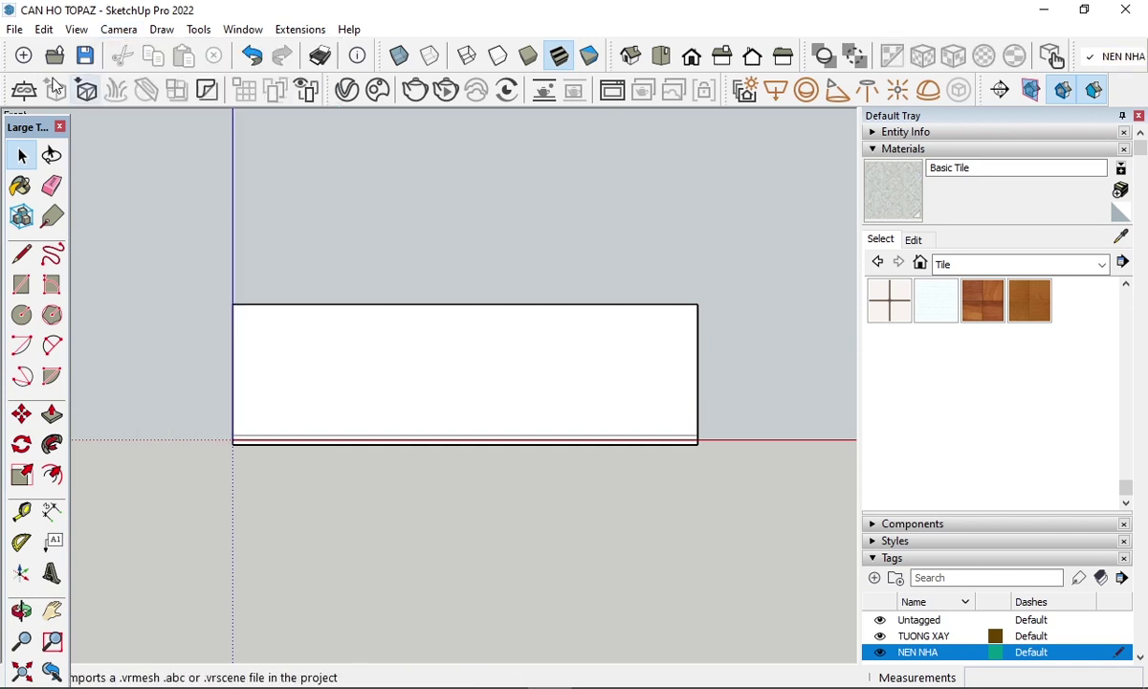
- Select the wall group and orbit from the front elevation into a 3-D overview of the apartment walls
{"action": "left_click", "coordinate": [118, 30]}
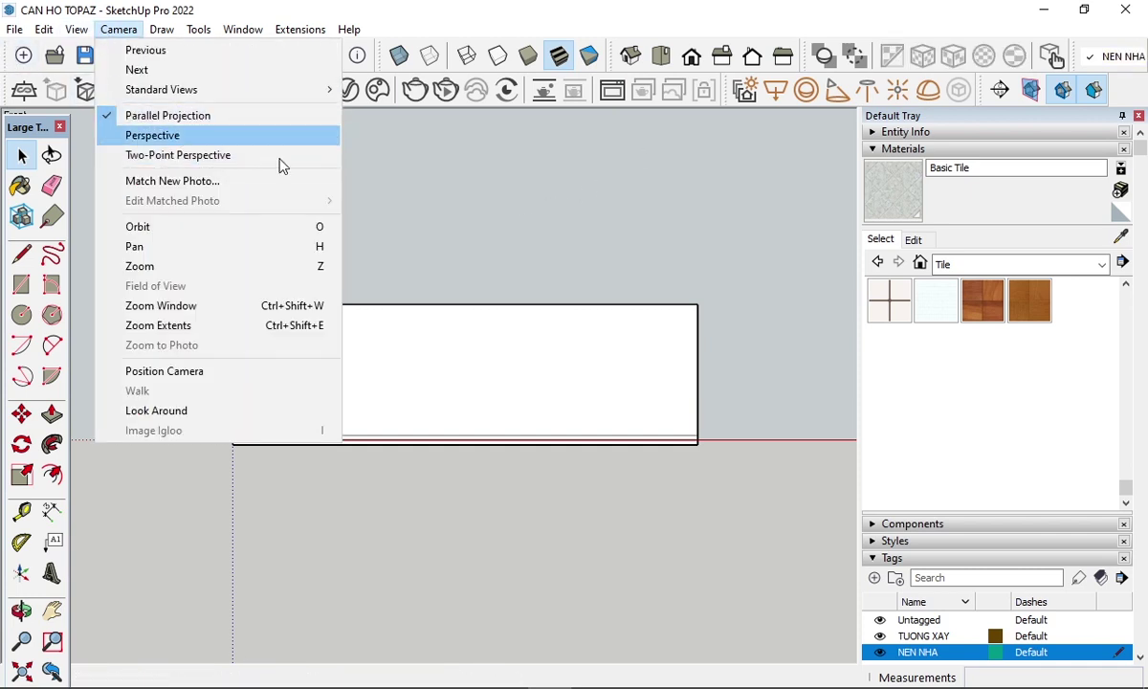
{"action": "left_click", "coordinate": [378, 322]}
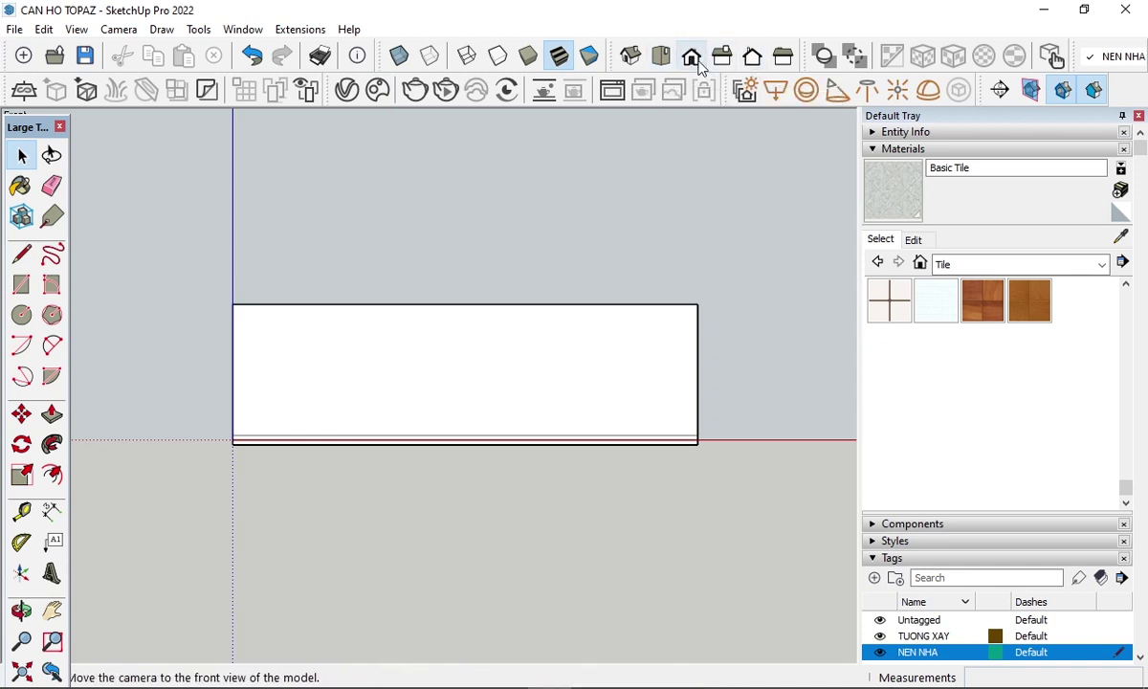
{"action": "left_click", "coordinate": [235, 364]}
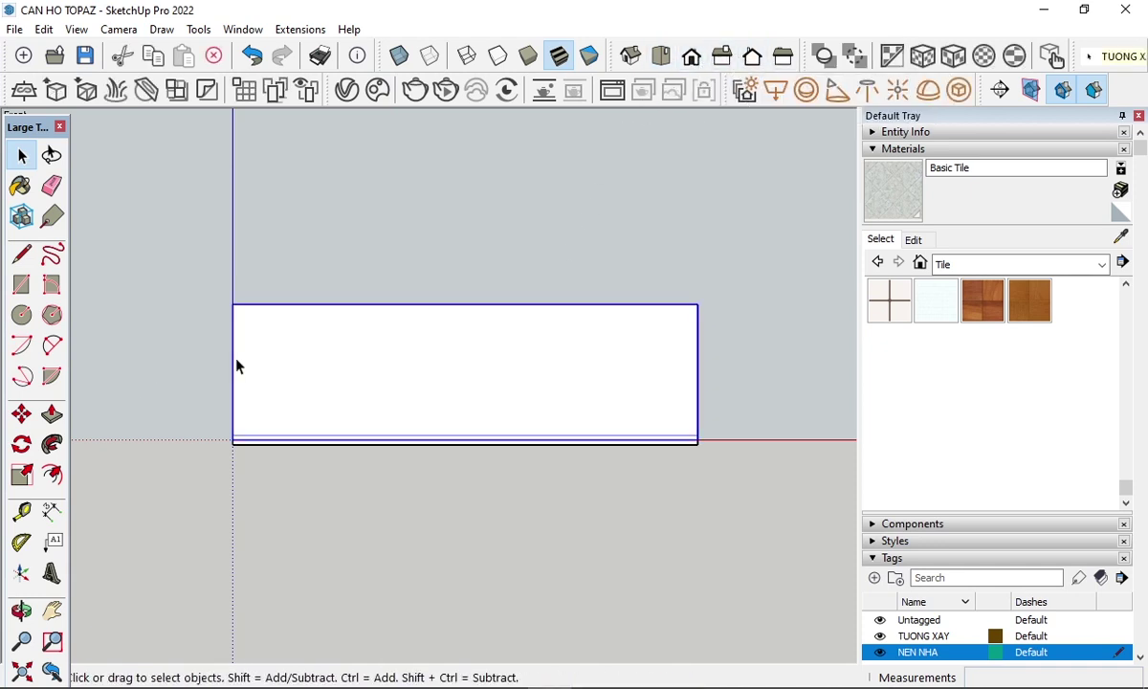
{"action": "left_click", "coordinate": [296, 350]}
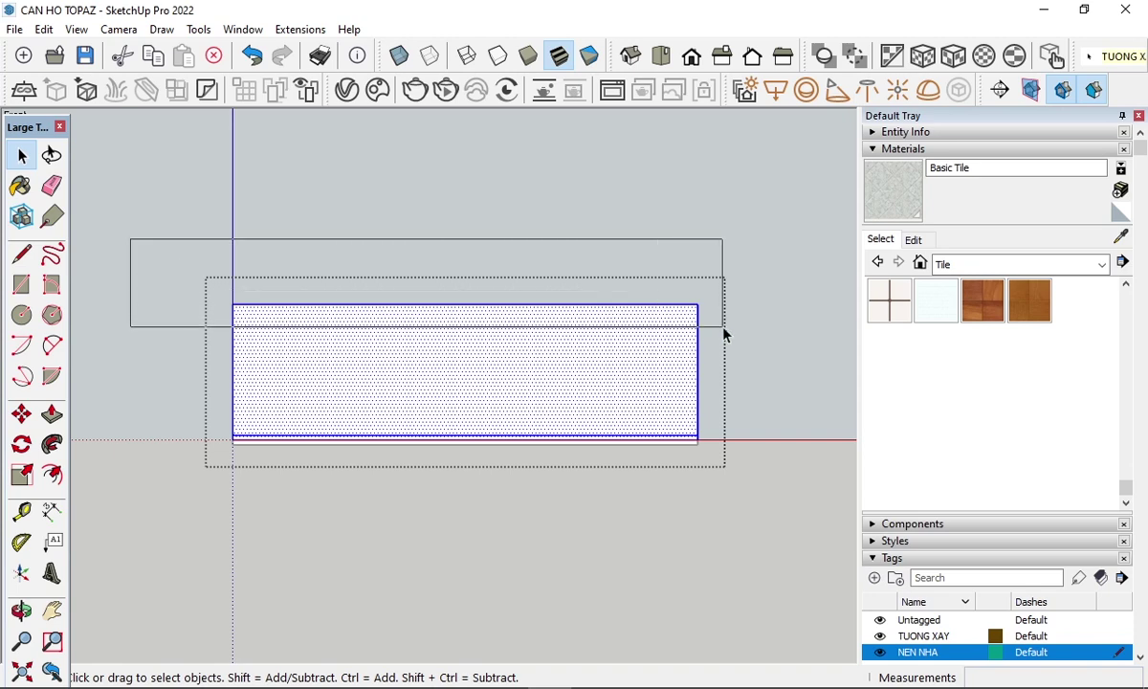
{"action": "middle_click_drag", "start_coordinate": [593, 336], "coordinate": [400, 490]}
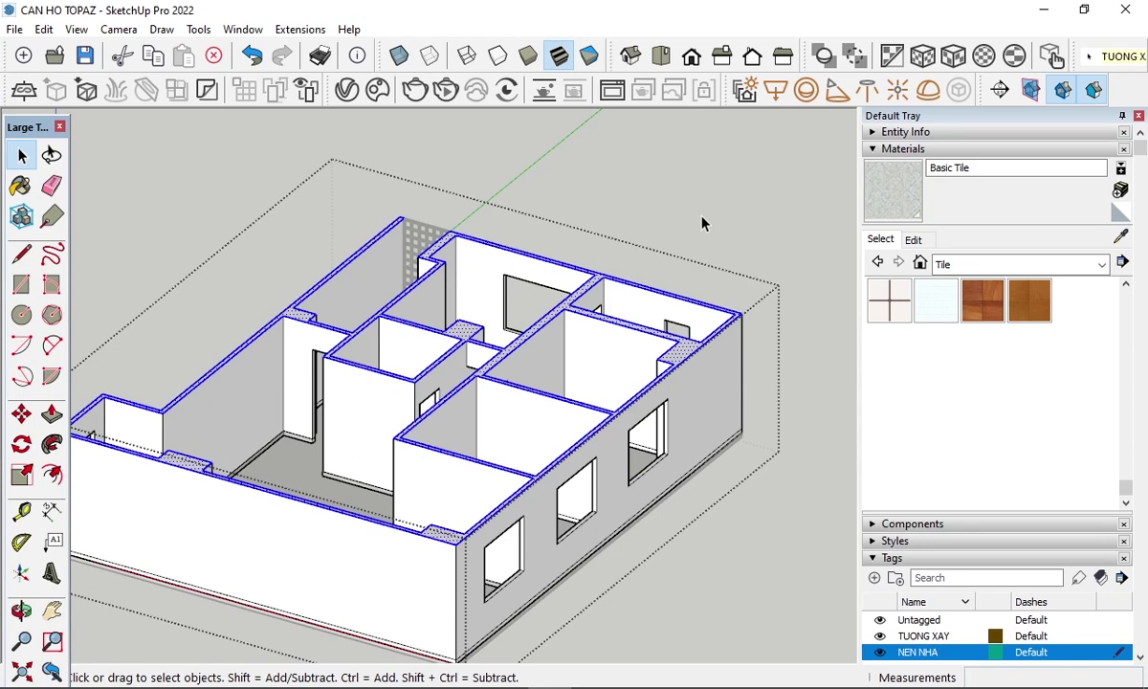
{"action": "left_click", "coordinate": [705, 243]}
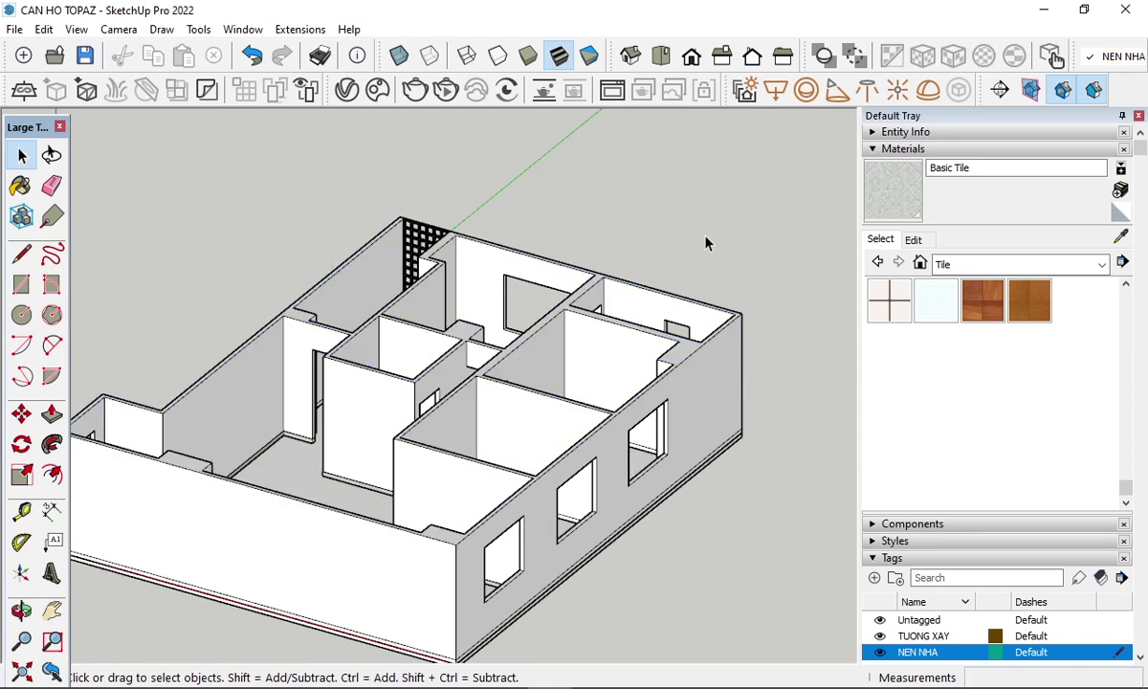
- Switch the camera back to Perspective and orbit in toward the interior walls
{"action": "left_click", "coordinate": [119, 28]}
{"action": "left_click", "coordinate": [128, 131]}
{"action": "mouse_move", "coordinate": [420, 269]}
{"action": "middle_mouse_down"}
{"action": "mouse_move", "coordinate": [401, 376]}
{"action": "mouse_move", "coordinate": [428, 406]}
{"action": "middle_mouse_up"}
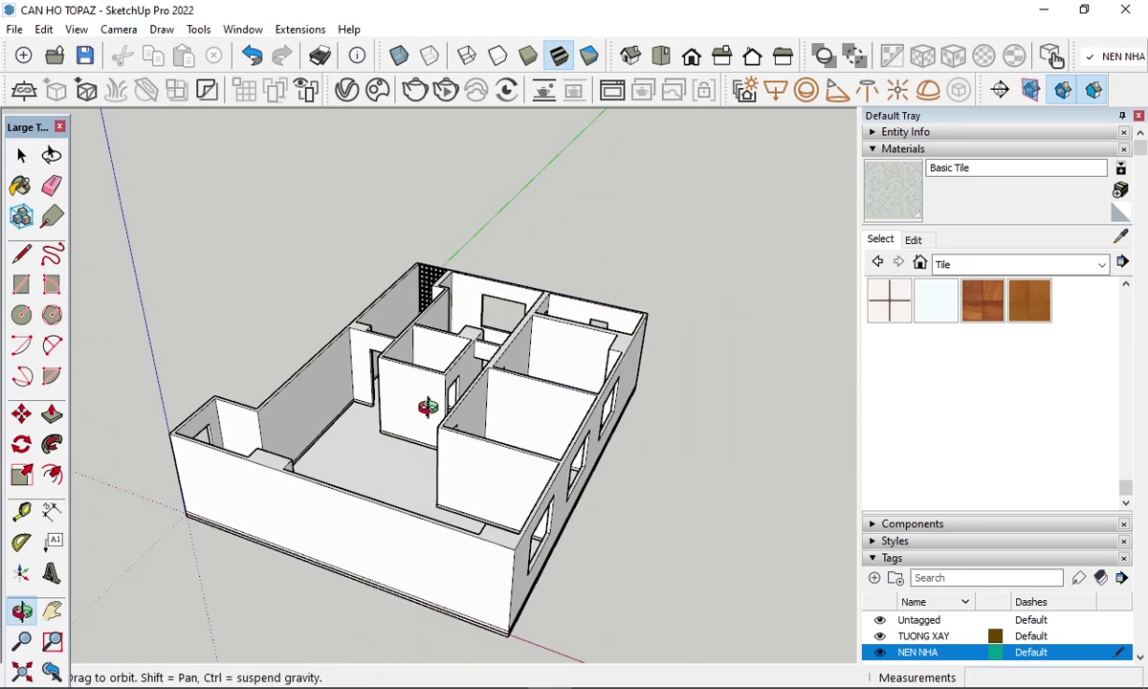
{"action": "scroll", "coordinate": [347, 484], "scroll_direction": "up", "scroll_amount": 5}
{"action": "middle_click_drag", "start_coordinate": [346, 484], "coordinate": [618, 553]}
{"action": "scroll", "coordinate": [618, 552], "scroll_direction": "up", "scroll_amount": 4}
{"action": "scroll", "coordinate": [641, 399], "scroll_direction": "up", "scroll_amount": 4}
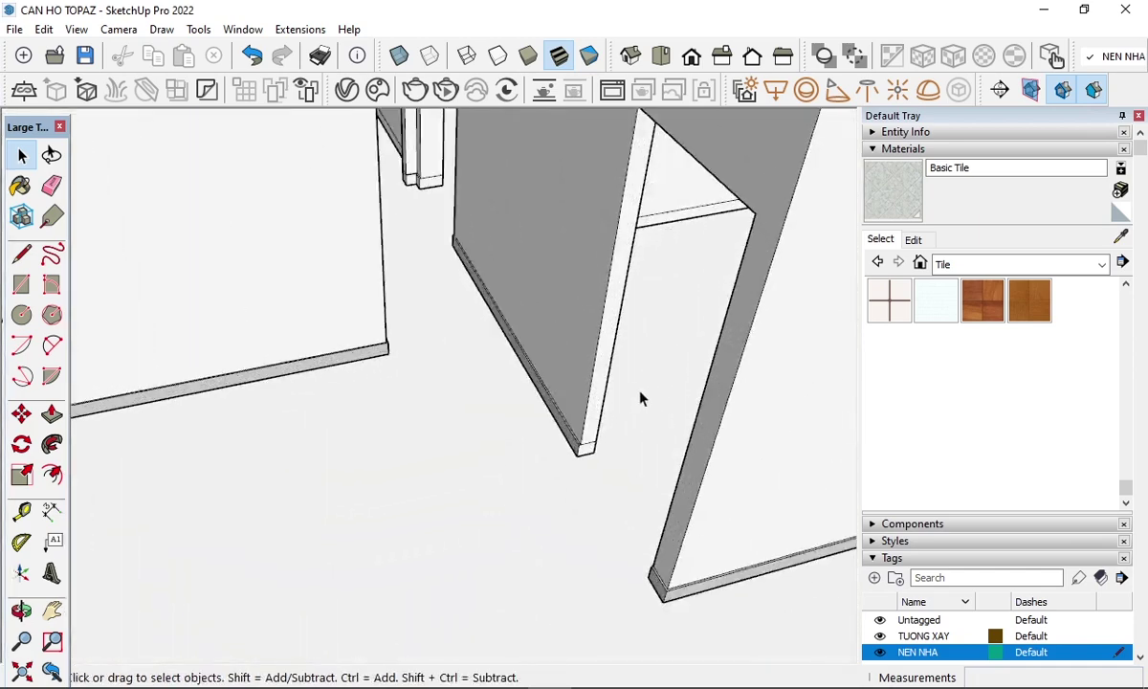
- Orbit and zoom closely around the interior wall junctions and their base strips
{"action": "middle_click_drag", "start_coordinate": [640, 399], "coordinate": [536, 401]}
{"action": "mouse_move", "coordinate": [385, 415]}
{"action": "middle_mouse_down"}
{"action": "mouse_move", "coordinate": [333, 429]}
{"action": "mouse_move", "coordinate": [592, 479]}
{"action": "mouse_move", "coordinate": [487, 377]}
{"action": "mouse_move", "coordinate": [351, 389]}
{"action": "mouse_move", "coordinate": [456, 466]}
{"action": "mouse_move", "coordinate": [431, 275]}
{"action": "mouse_move", "coordinate": [402, 257]}
{"action": "mouse_move", "coordinate": [428, 232]}
{"action": "middle_mouse_up"}
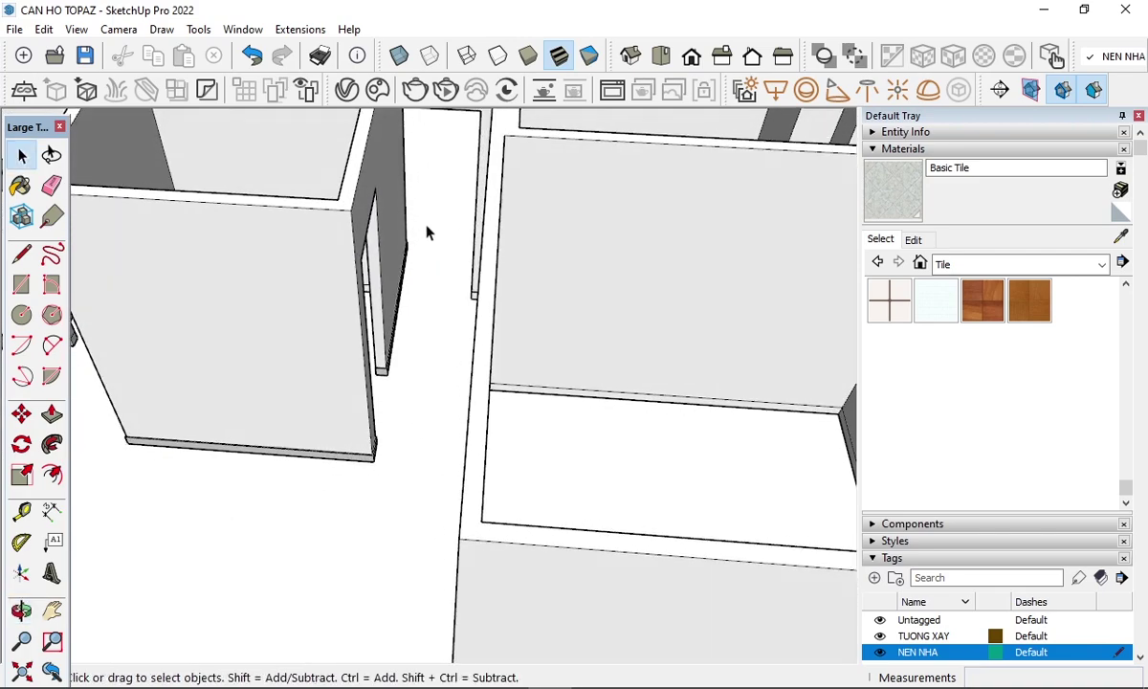
{"action": "scroll", "coordinate": [379, 456], "scroll_direction": "down", "scroll_amount": 3}
{"action": "mouse_move", "coordinate": [379, 456]}
{"action": "middle_mouse_down"}
{"action": "mouse_move", "coordinate": [299, 456]}
{"action": "mouse_move", "coordinate": [513, 107]}
{"action": "middle_mouse_up"}
{"action": "scroll", "coordinate": [457, 421], "scroll_direction": "up", "scroll_amount": 5}
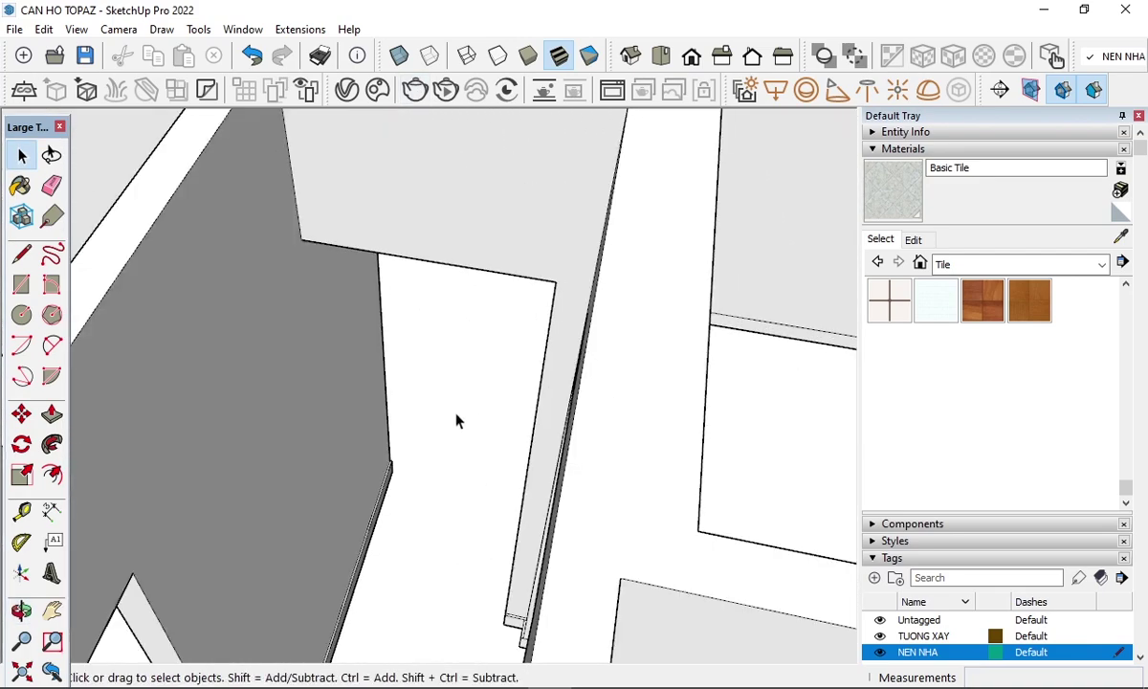
{"action": "mouse_move", "coordinate": [457, 421]}
{"action": "middle_mouse_down"}
{"action": "mouse_move", "coordinate": [377, 310]}
{"action": "mouse_move", "coordinate": [360, 392]}
{"action": "middle_mouse_up"}
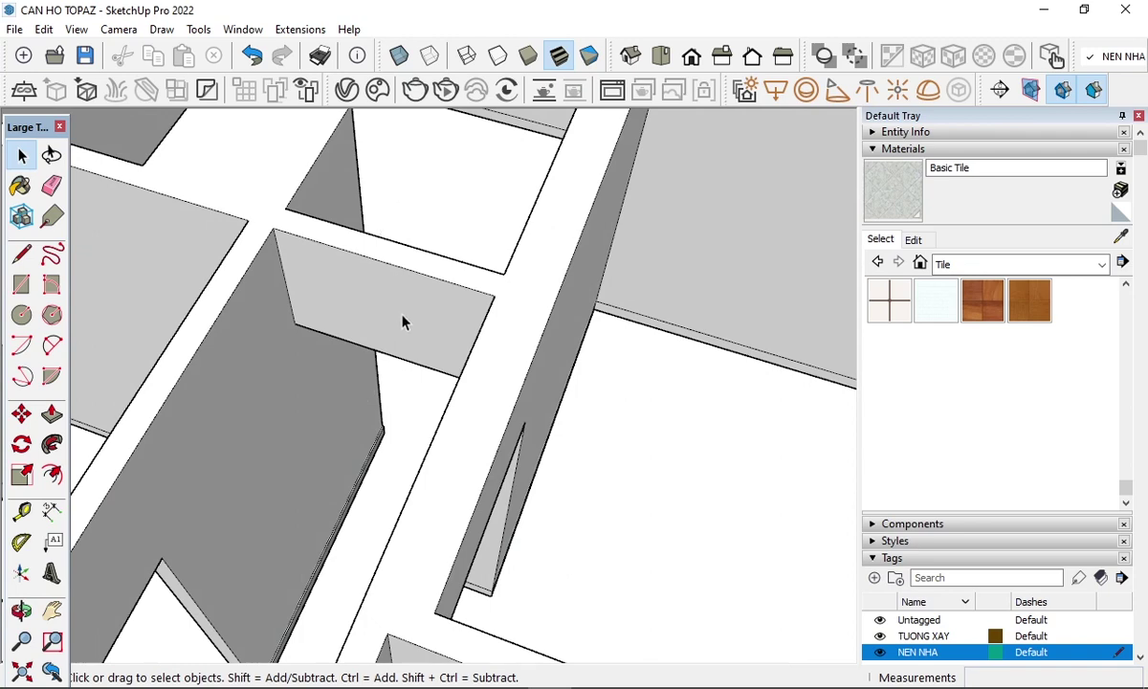
{"action": "middle_click_drag", "start_coordinate": [401, 322], "coordinate": [367, 317]}
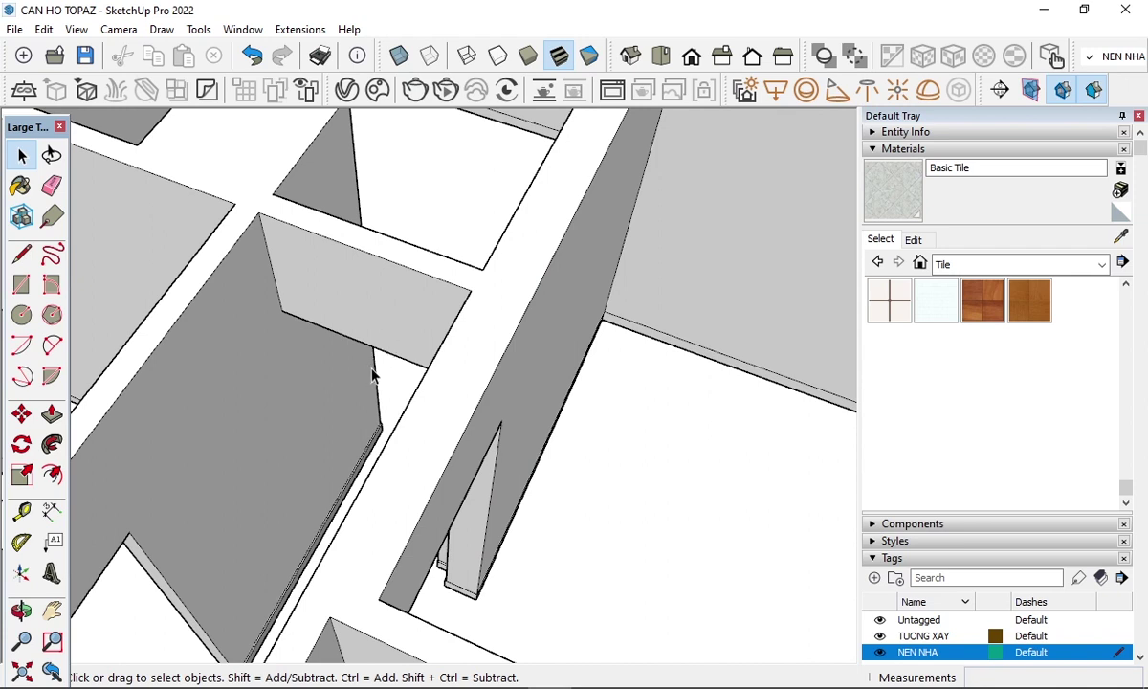
- Place a guide from the wall edge down the wall and zoom in on the skirting strip
{"action": "key", "text": "t"}
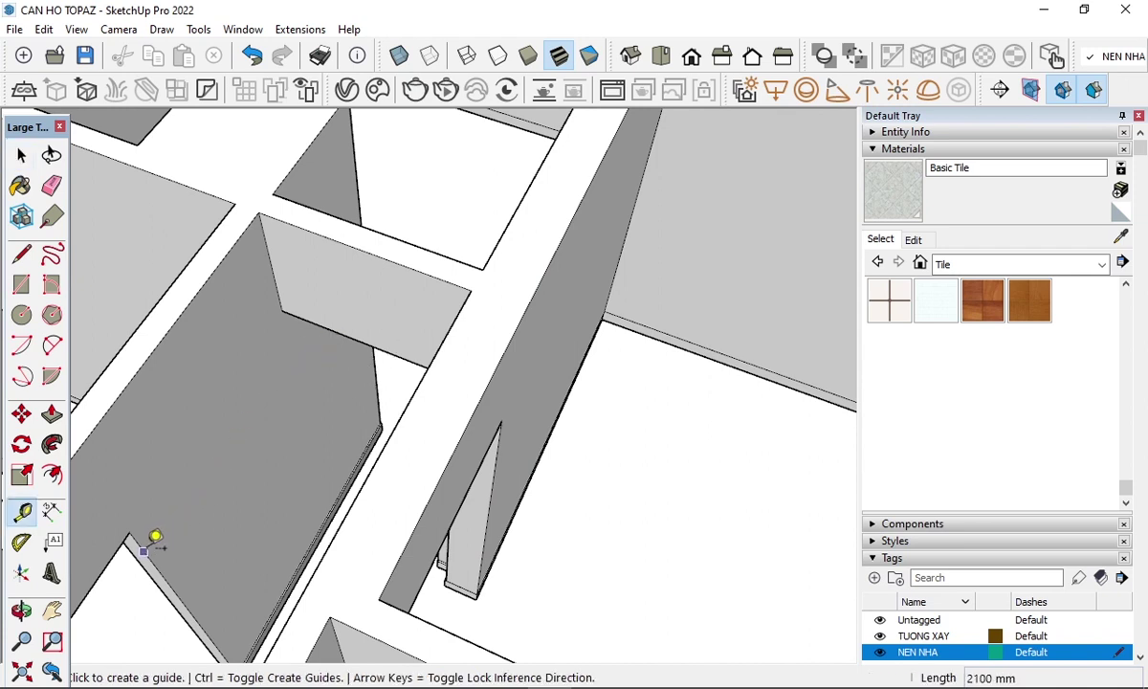
{"action": "left_click", "coordinate": [143, 551]}
{"action": "left_click", "coordinate": [277, 281]}
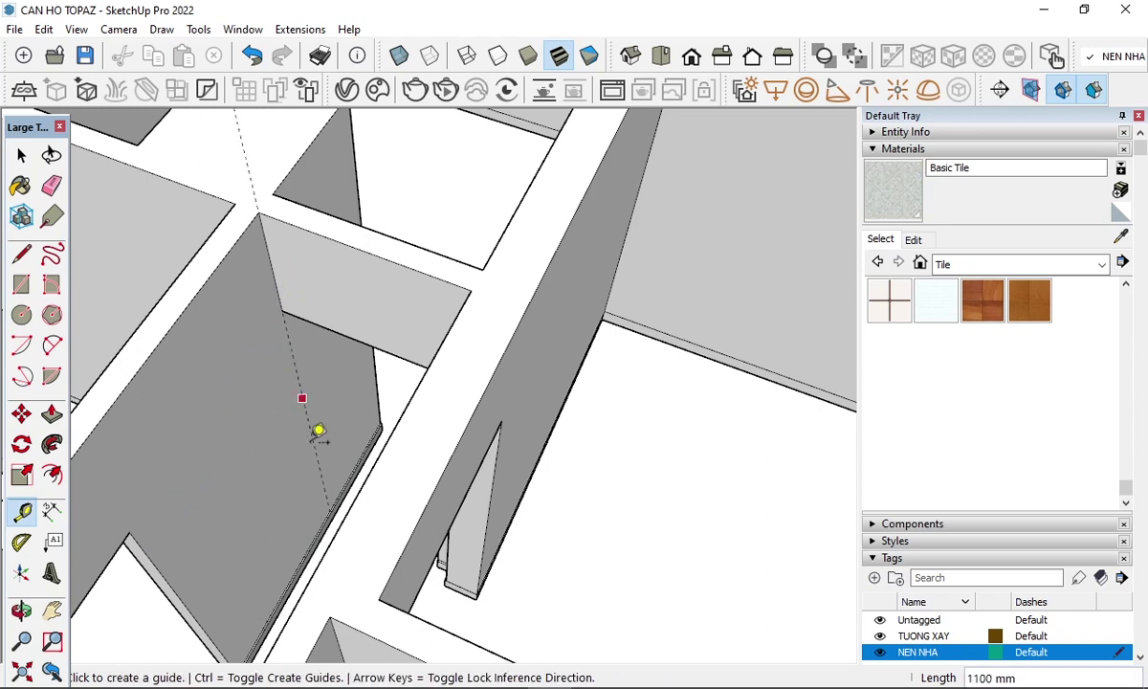
{"action": "scroll", "coordinate": [326, 440], "scroll_direction": "up", "scroll_amount": 3}
{"action": "scroll", "coordinate": [344, 526], "scroll_direction": "up", "scroll_amount": 2}
{"action": "scroll", "coordinate": [355, 497], "scroll_direction": "up", "scroll_amount": 1}
{"action": "scroll", "coordinate": [346, 427], "scroll_direction": "up", "scroll_amount": 2}
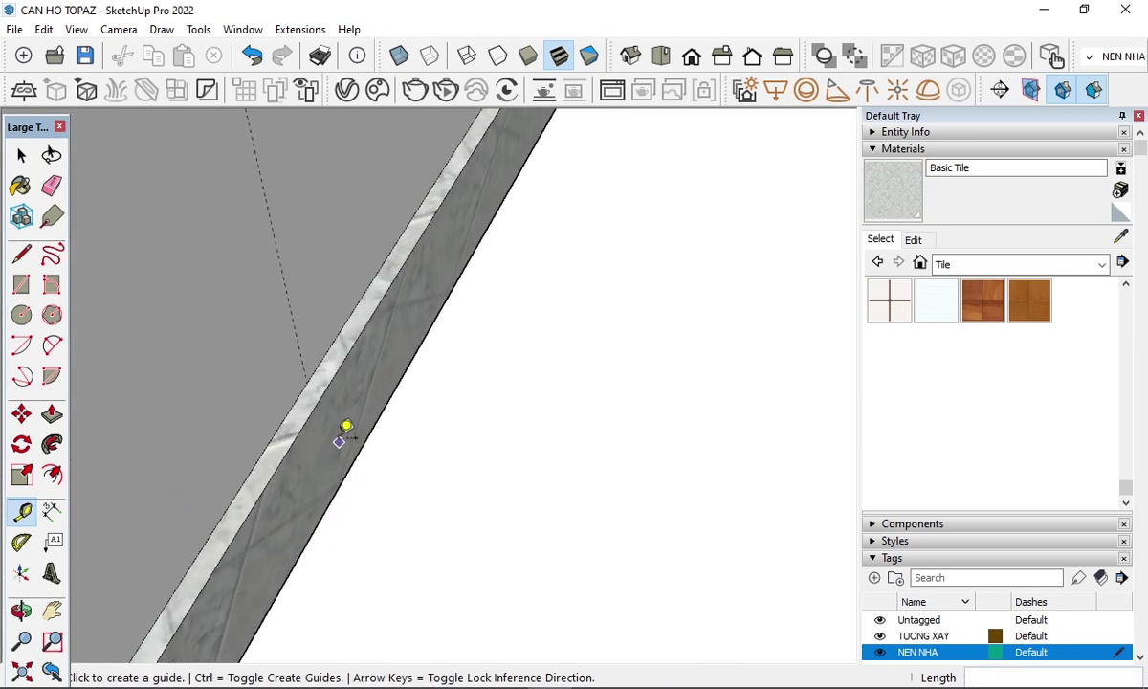
{"action": "key", "text": "space"}
{"action": "scroll", "coordinate": [301, 402], "scroll_direction": "up", "scroll_amount": 2}
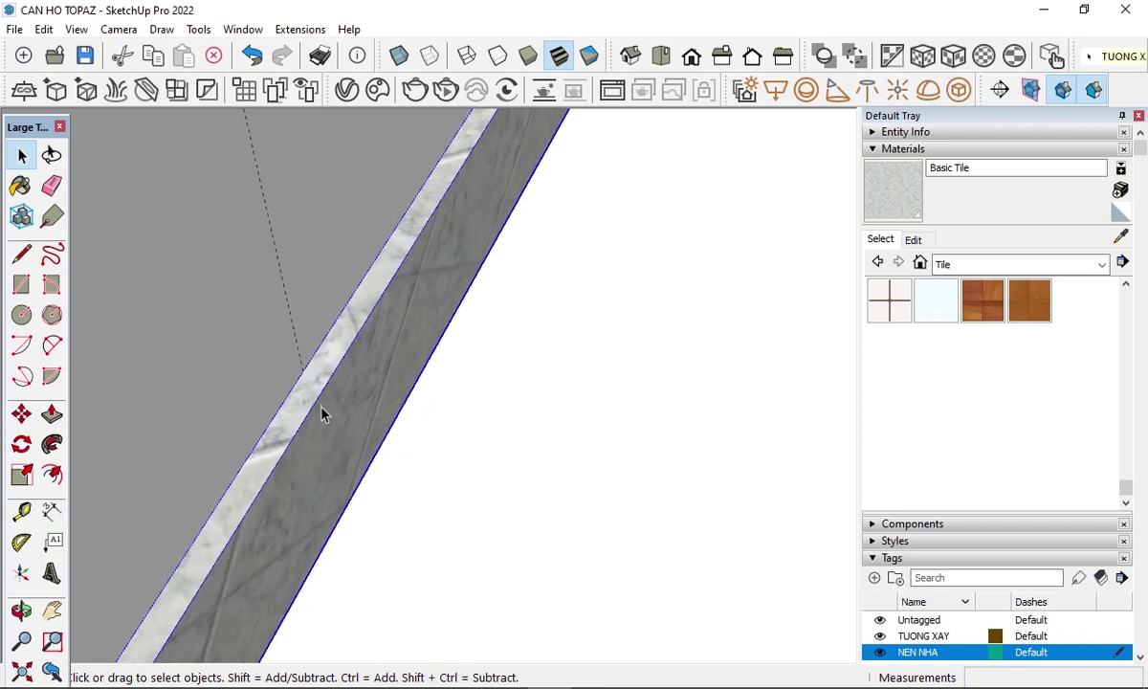
{"action": "triple_click", "coordinate": [335, 413]}
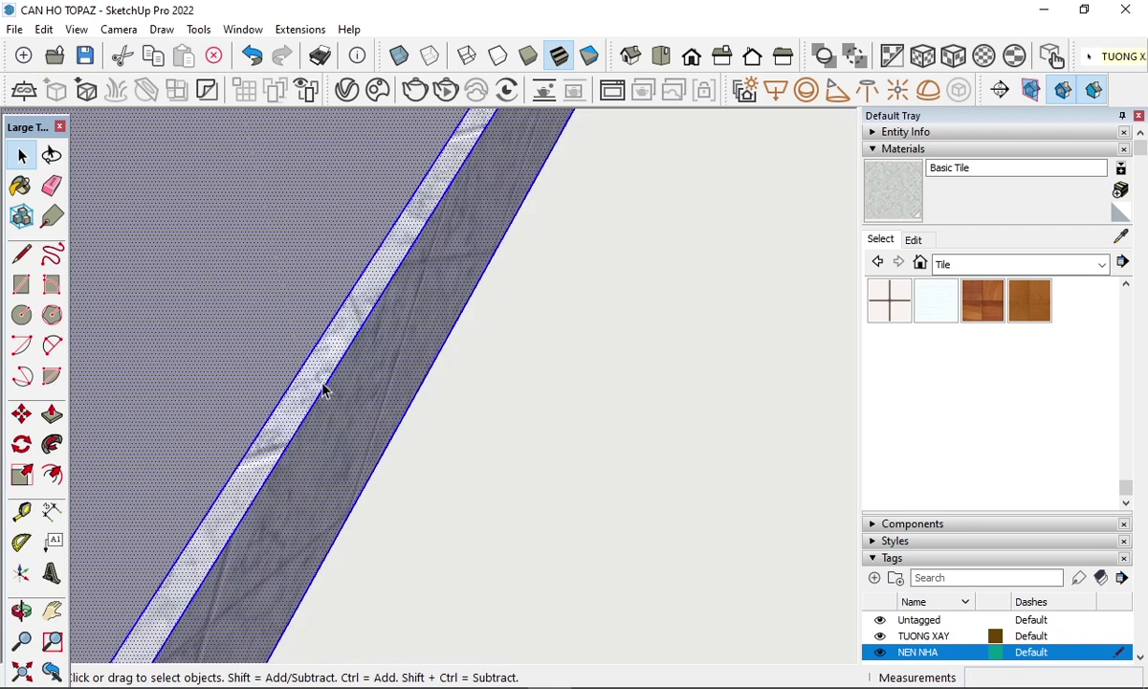
- Draw two lines at the guide to split the skirting strip face into two sections
{"action": "key", "text": "l"}
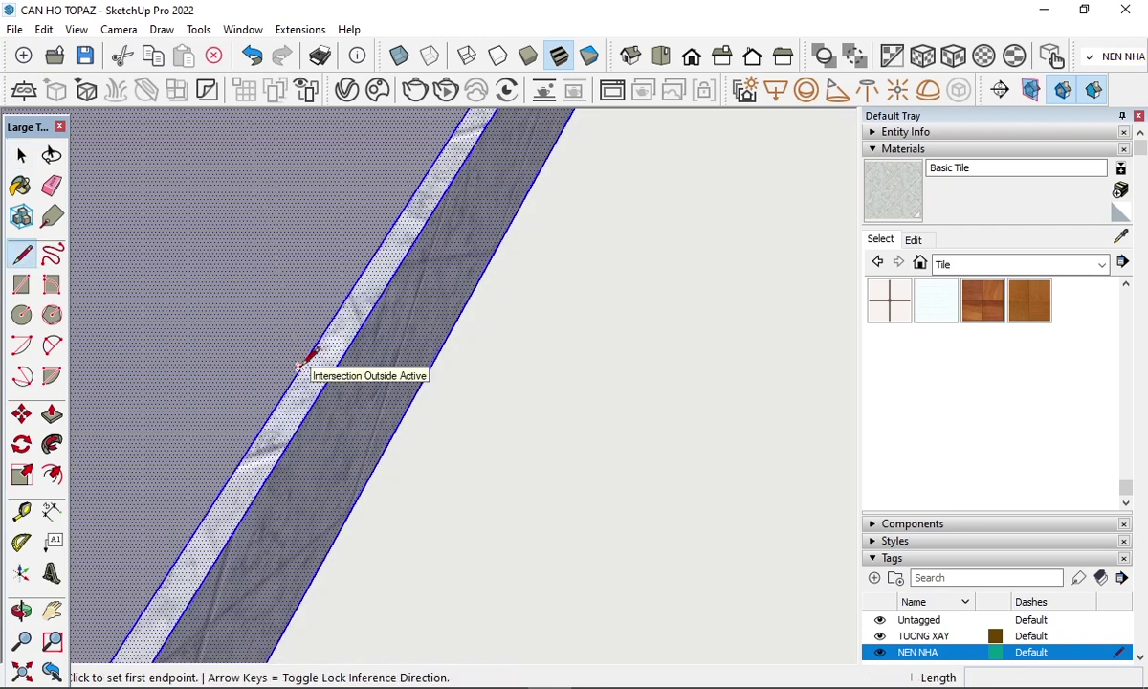
{"action": "left_click", "coordinate": [299, 365]}
{"action": "left_click", "coordinate": [328, 379]}
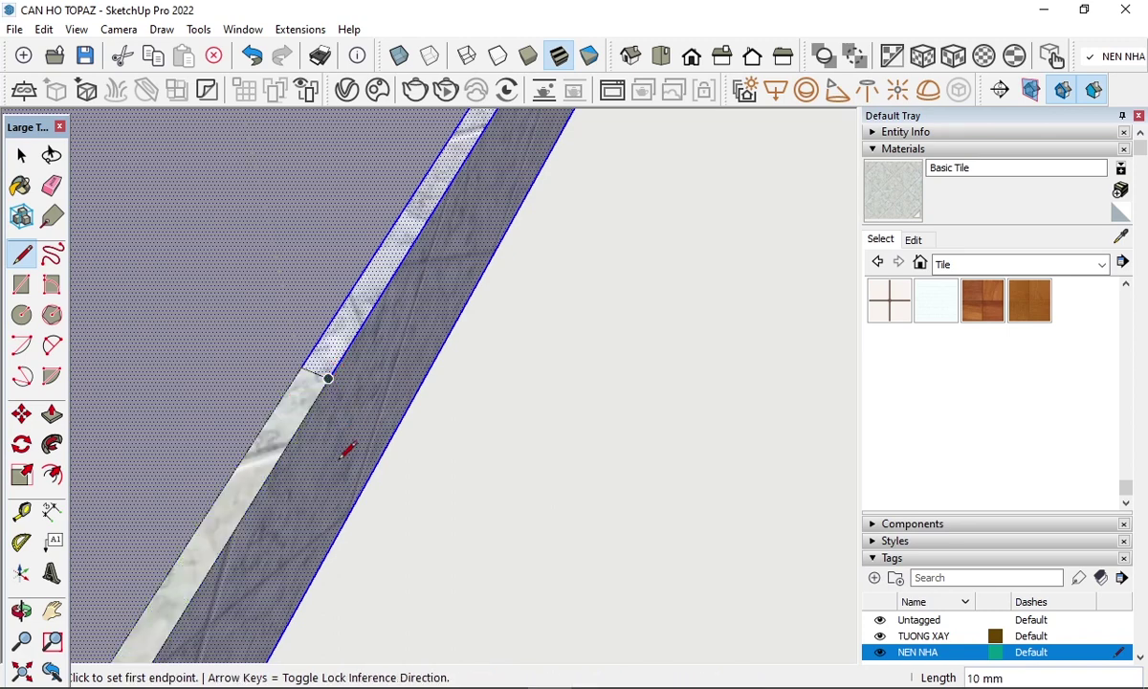
{"action": "left_click", "coordinate": [329, 379]}
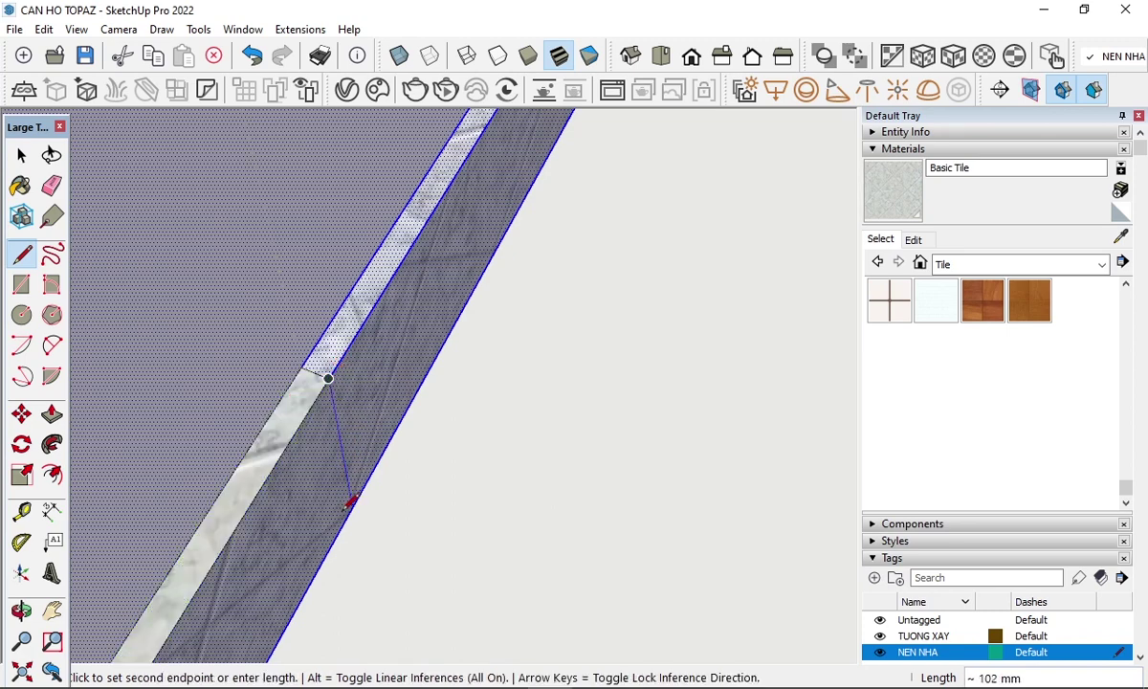
{"action": "left_click", "coordinate": [352, 505]}
{"action": "key", "text": "space"}
{"action": "left_click", "coordinate": [375, 368]}
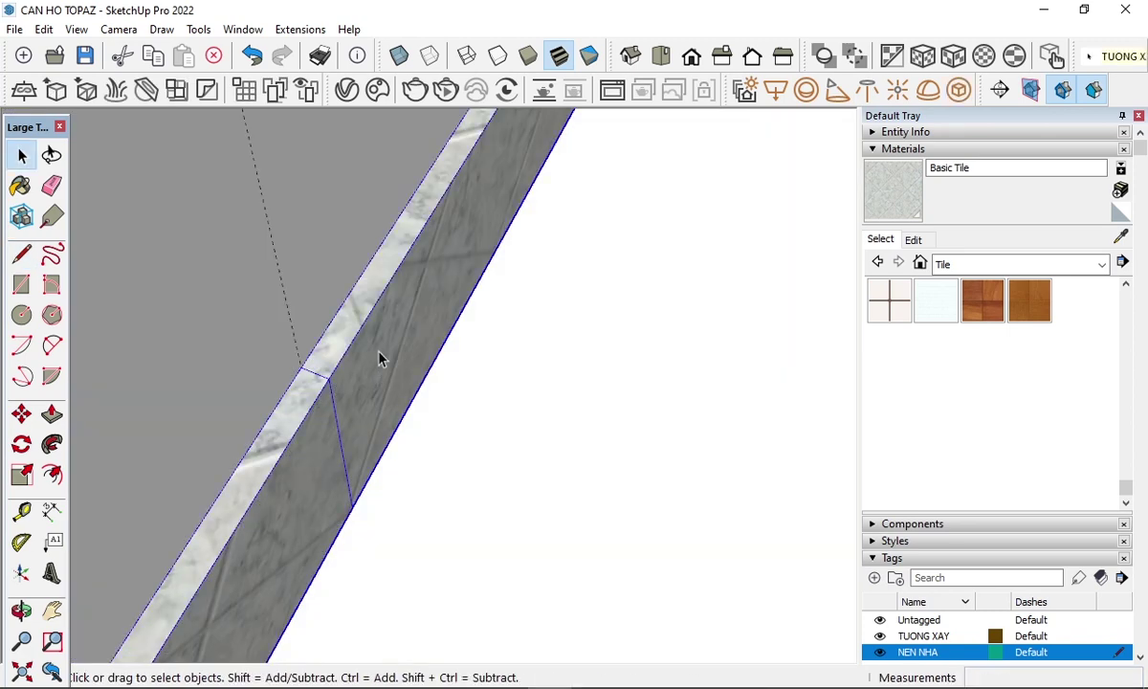
- Select only the skirting strip section beyond the new split
{"action": "scroll", "coordinate": [294, 423], "scroll_direction": "down", "scroll_amount": 2}
{"action": "scroll", "coordinate": [304, 406], "scroll_direction": "down", "scroll_amount": 1}
{"action": "scroll", "coordinate": [325, 387], "scroll_direction": "down", "scroll_amount": 1}
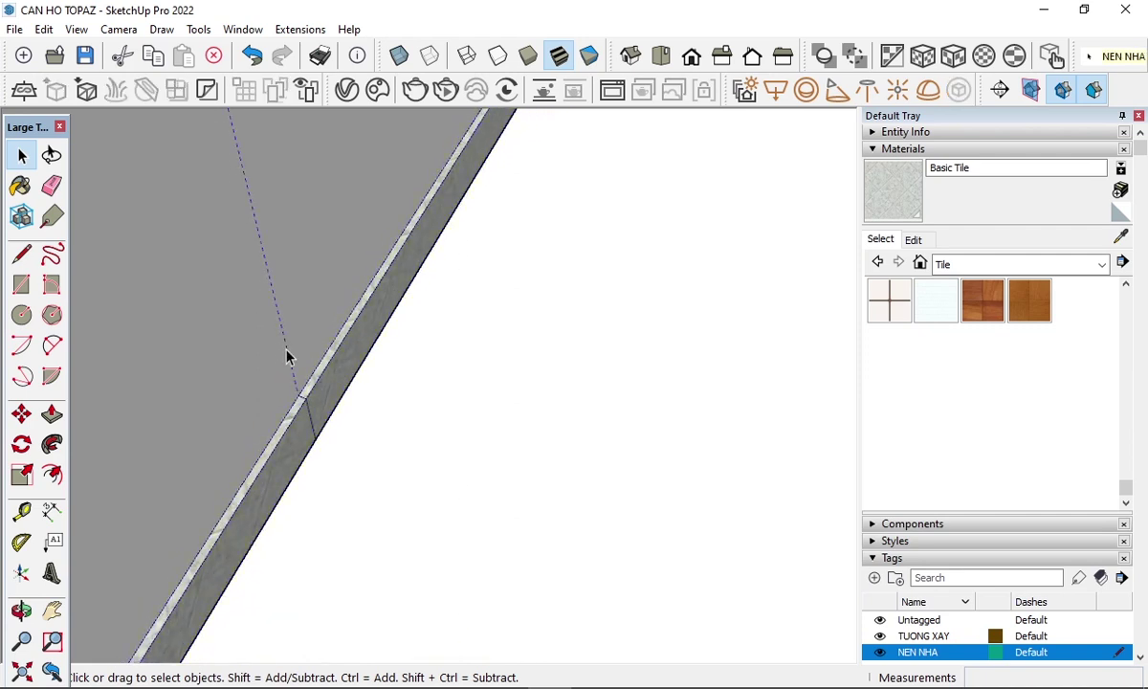
{"action": "left_click", "coordinate": [343, 365]}
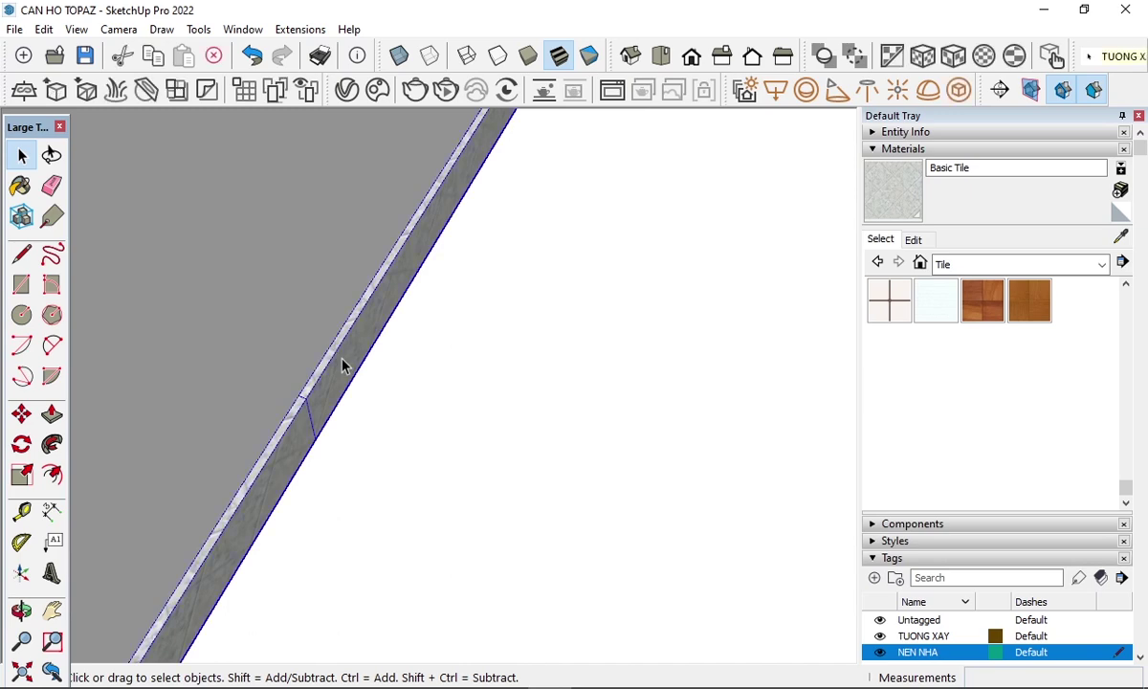
{"action": "triple_click", "coordinate": [344, 365]}
{"action": "left_click", "coordinate": [346, 364]}
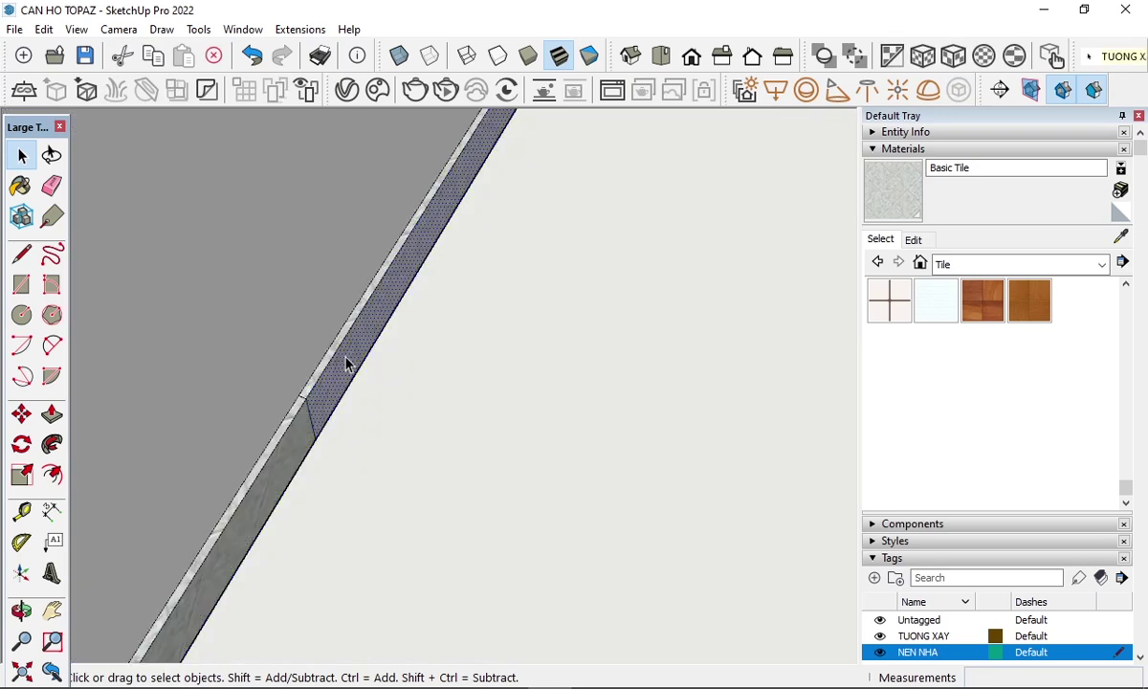
{"action": "left_click", "coordinate": [973, 264]}
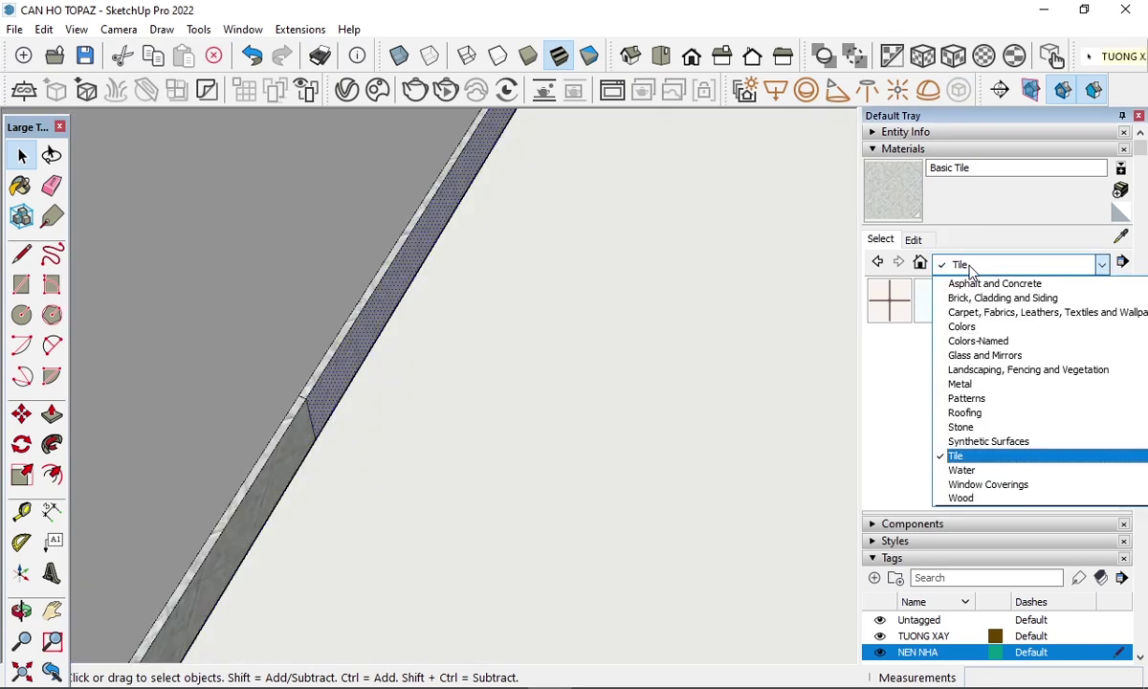
- Paint the split-off strip section with the Wood Floor material from the Wood category
{"action": "left_click", "coordinate": [992, 495]}
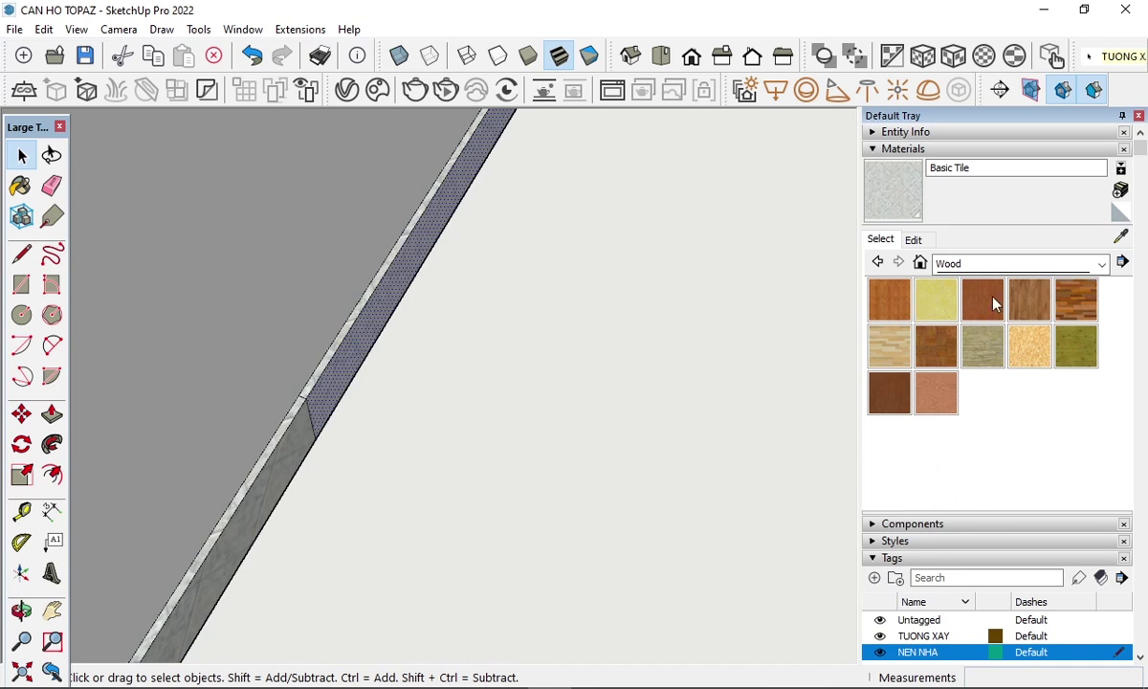
{"action": "left_click", "coordinate": [1021, 314]}
{"action": "left_click", "coordinate": [321, 382]}
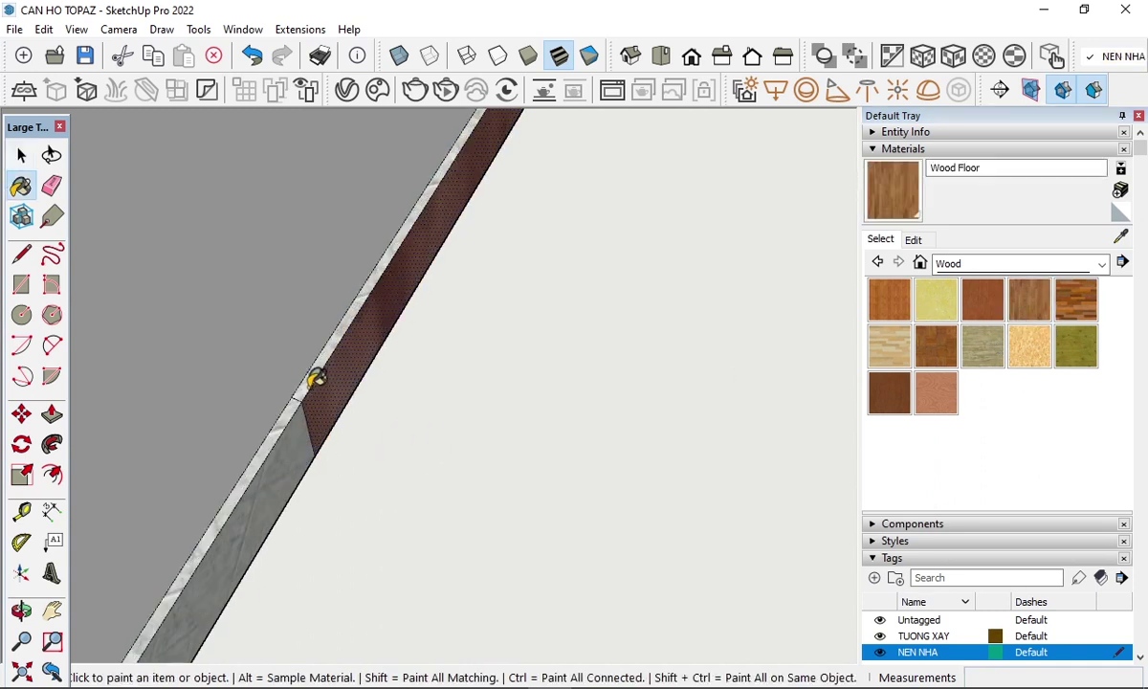
{"action": "mouse_move", "coordinate": [321, 373]}
{"action": "middle_mouse_down"}
{"action": "mouse_move", "coordinate": [425, 418]}
{"action": "mouse_move", "coordinate": [451, 516]}
{"action": "mouse_move", "coordinate": [460, 481]}
{"action": "mouse_move", "coordinate": [605, 481]}
{"action": "mouse_move", "coordinate": [656, 505]}
{"action": "middle_mouse_up"}
{"action": "key", "text": "space"}
- Orbit over the walls and down to a low view of the next room's wall and floor
{"action": "scroll", "coordinate": [459, 481], "scroll_direction": "down", "scroll_amount": 5}
{"action": "scroll", "coordinate": [469, 481], "scroll_direction": "down", "scroll_amount": 3}
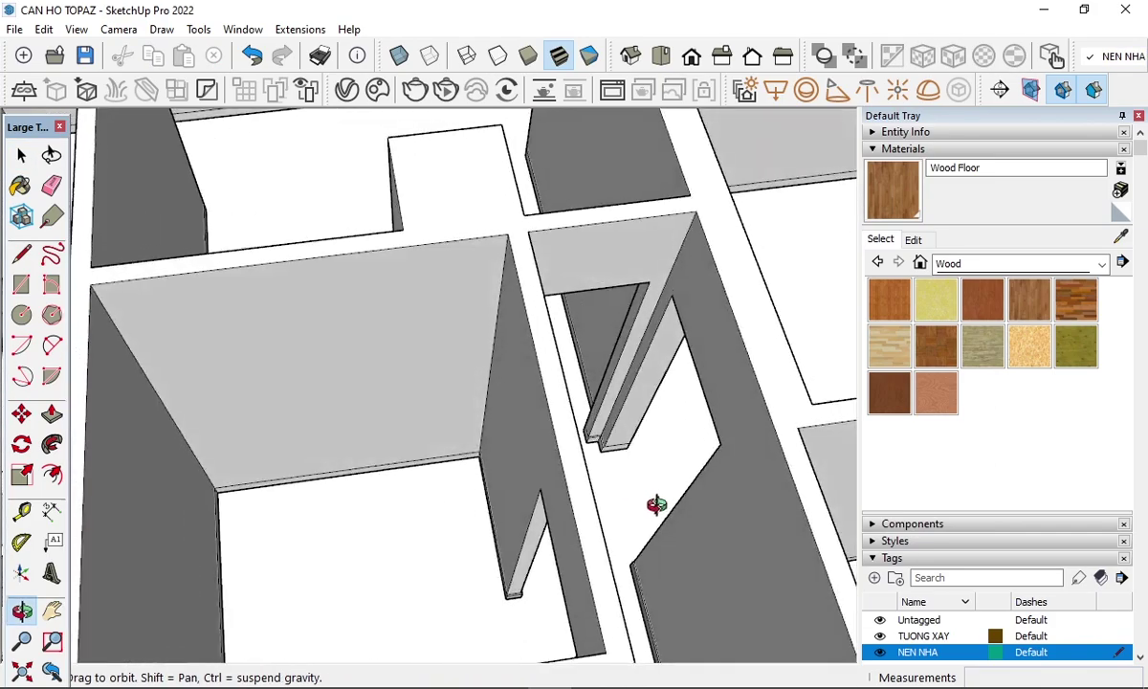
{"action": "mouse_move", "coordinate": [545, 402]}
{"action": "middle_mouse_down"}
{"action": "mouse_move", "coordinate": [736, 463]}
{"action": "mouse_move", "coordinate": [466, 505]}
{"action": "mouse_move", "coordinate": [367, 486]}
{"action": "mouse_move", "coordinate": [543, 318]}
{"action": "mouse_move", "coordinate": [495, 367]}
{"action": "middle_mouse_up"}
{"action": "scroll", "coordinate": [467, 341], "scroll_direction": "up", "scroll_amount": 2}
{"action": "scroll", "coordinate": [488, 345], "scroll_direction": "up", "scroll_amount": 2}
{"action": "scroll", "coordinate": [370, 214], "scroll_direction": "up", "scroll_amount": 2}
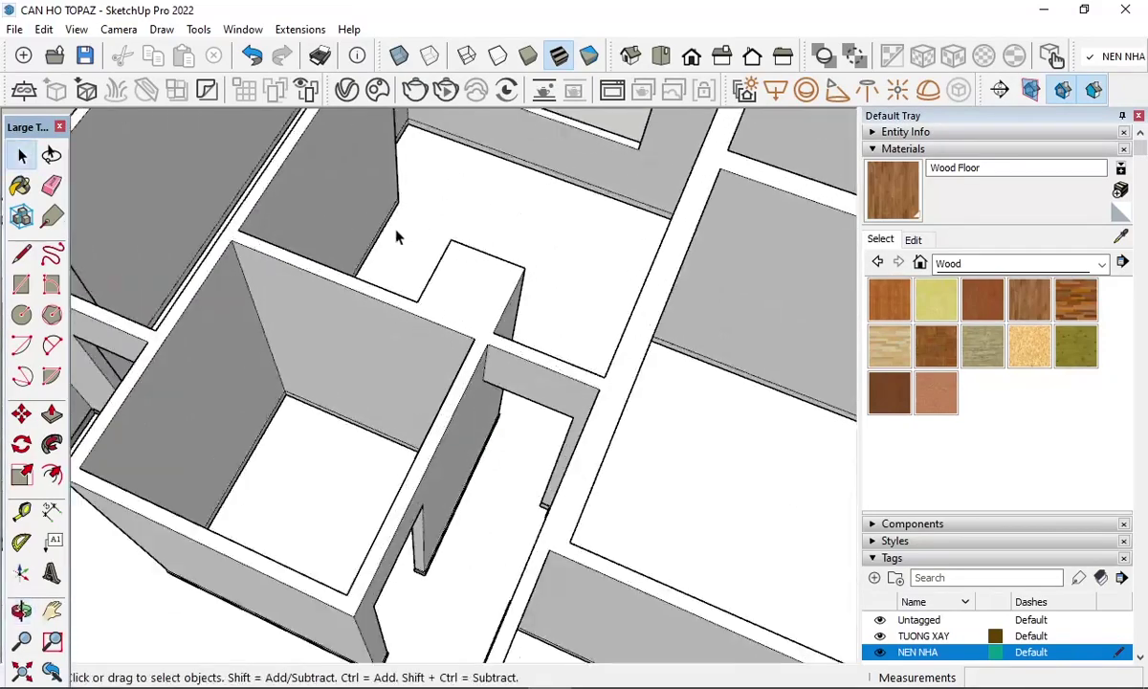
{"action": "scroll", "coordinate": [426, 140], "scroll_direction": "up", "scroll_amount": 2}
{"action": "scroll", "coordinate": [427, 139], "scroll_direction": "up", "scroll_amount": 2}
{"action": "mouse_move", "coordinate": [395, 409]}
{"action": "middle_mouse_down"}
{"action": "mouse_move", "coordinate": [113, 431]}
{"action": "mouse_move", "coordinate": [425, 405]}
{"action": "mouse_move", "coordinate": [461, 174]}
{"action": "mouse_move", "coordinate": [446, 175]}
{"action": "mouse_move", "coordinate": [513, 238]}
{"action": "middle_mouse_up"}
- Push/Pull the thin skirting strip face out 10 mm and extend its end into the wall corner
{"action": "scroll", "coordinate": [478, 247], "scroll_direction": "up", "scroll_amount": 2}
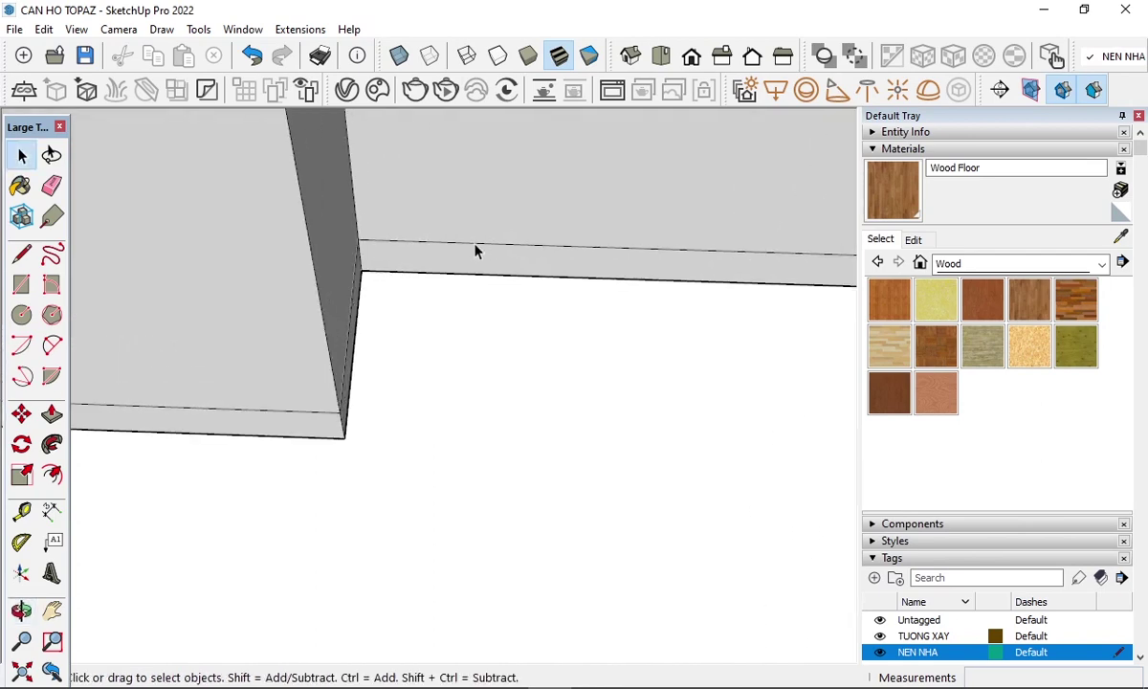
{"action": "left_click", "coordinate": [475, 252]}
{"action": "left_click", "coordinate": [470, 259]}
{"action": "triple_click", "coordinate": [470, 259]}
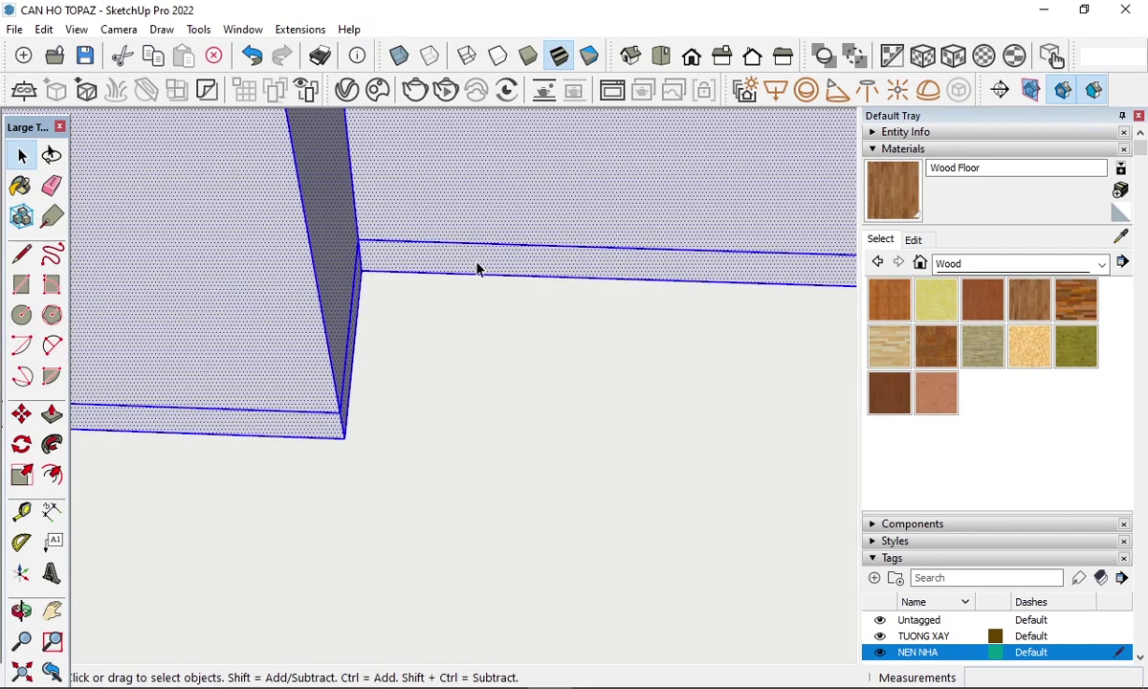
{"action": "left_click", "coordinate": [478, 268]}
{"action": "type", "text": "p1"}
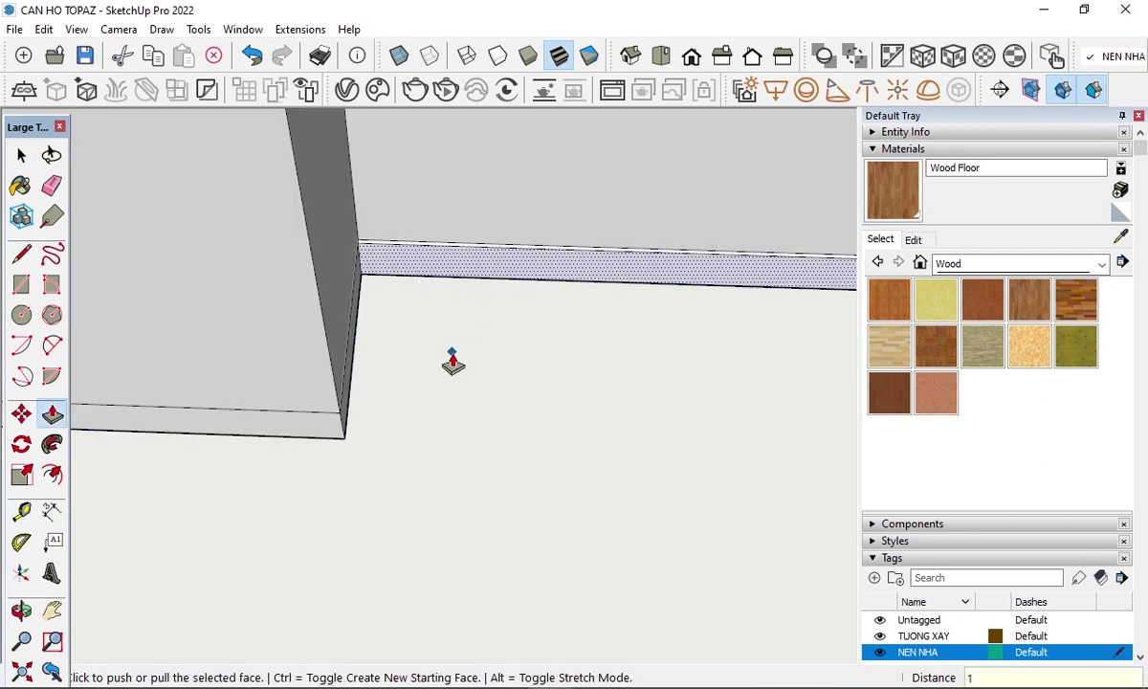
{"action": "key", "text": "Return"}
{"action": "left_click", "coordinate": [357, 304]}
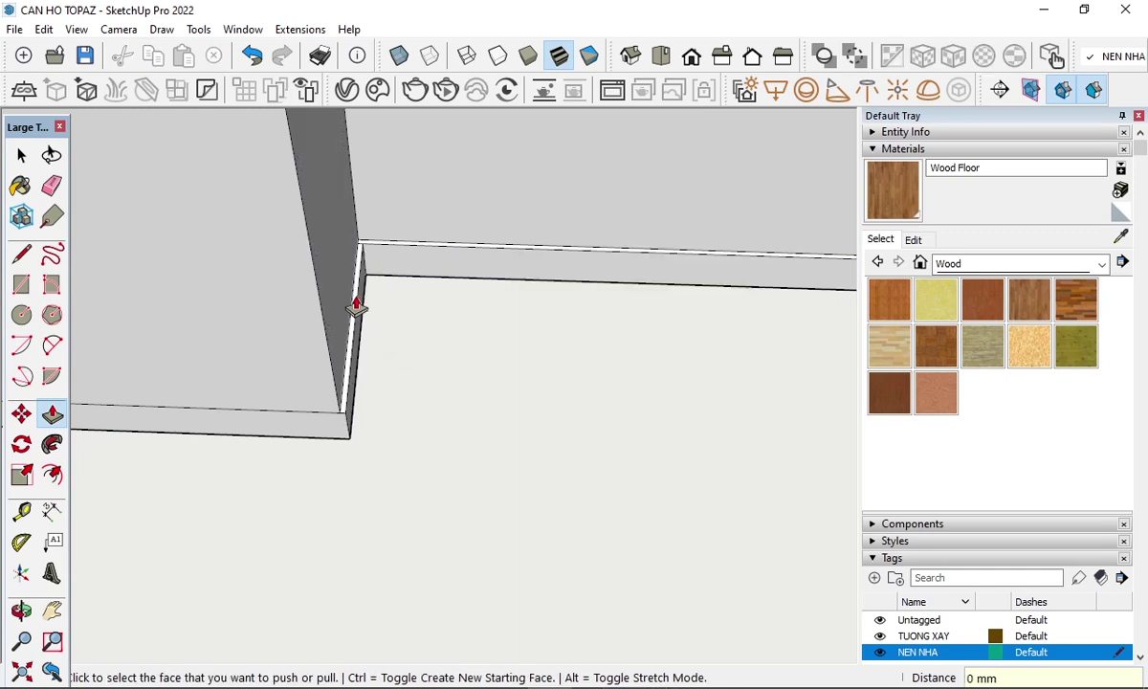
{"action": "left_click", "coordinate": [333, 430]}
{"action": "left_click", "coordinate": [336, 426]}
{"action": "mouse_move", "coordinate": [335, 426]}
{"action": "middle_mouse_down"}
{"action": "mouse_move", "coordinate": [341, 405]}
{"action": "mouse_move", "coordinate": [354, 410]}
{"action": "middle_mouse_up"}
- Orbit and zoom to face the strip's corner, switching between Eraser and Push/Pull
{"action": "key", "text": "e"}
{"action": "scroll", "coordinate": [420, 249], "scroll_direction": "up", "scroll_amount": 1}
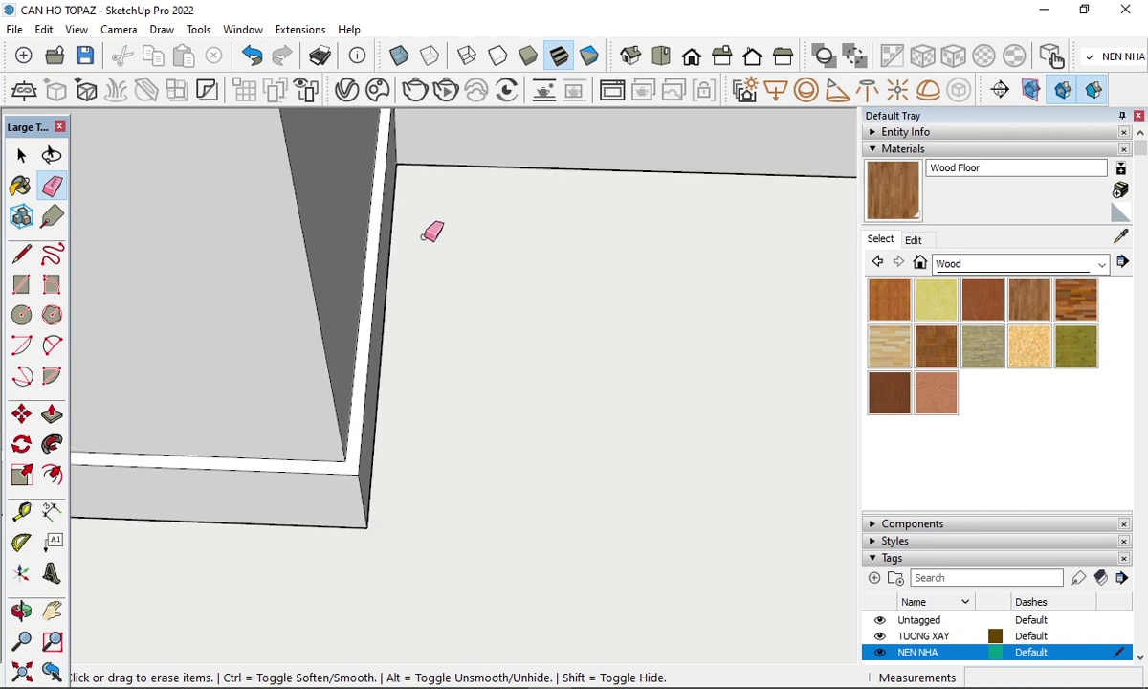
{"action": "scroll", "coordinate": [387, 197], "scroll_direction": "up", "scroll_amount": 1}
{"action": "scroll", "coordinate": [406, 186], "scroll_direction": "up", "scroll_amount": 2}
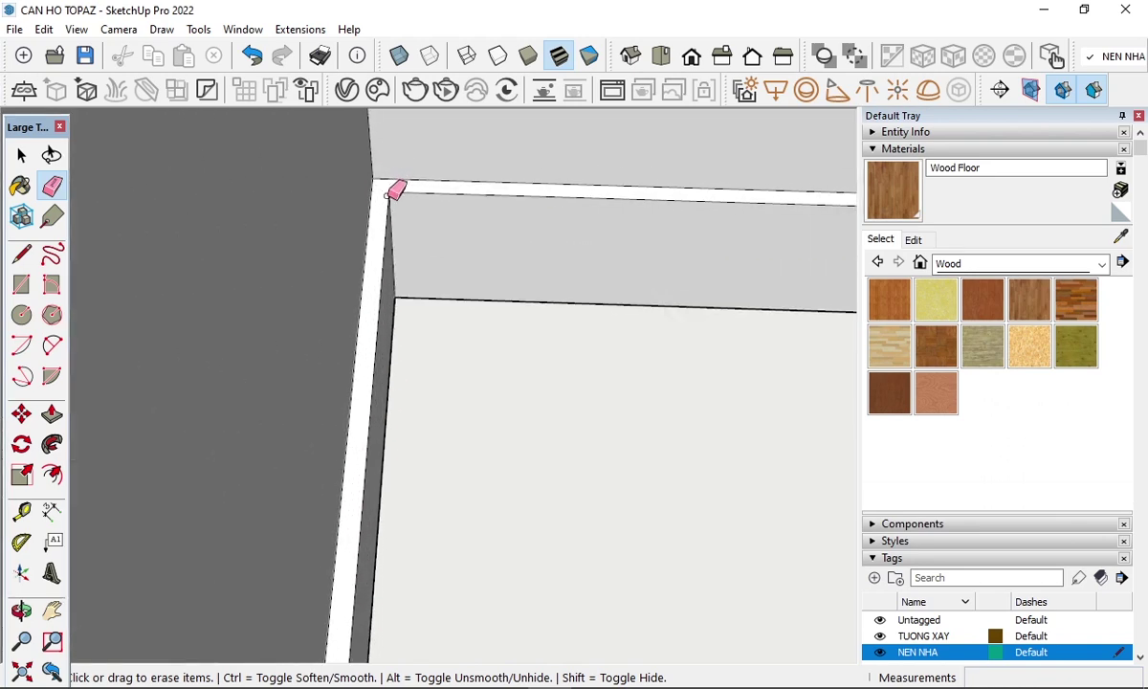
{"action": "scroll", "coordinate": [358, 405], "scroll_direction": "down", "scroll_amount": 2}
{"action": "scroll", "coordinate": [363, 461], "scroll_direction": "down", "scroll_amount": 2}
{"action": "scroll", "coordinate": [346, 476], "scroll_direction": "up", "scroll_amount": 1}
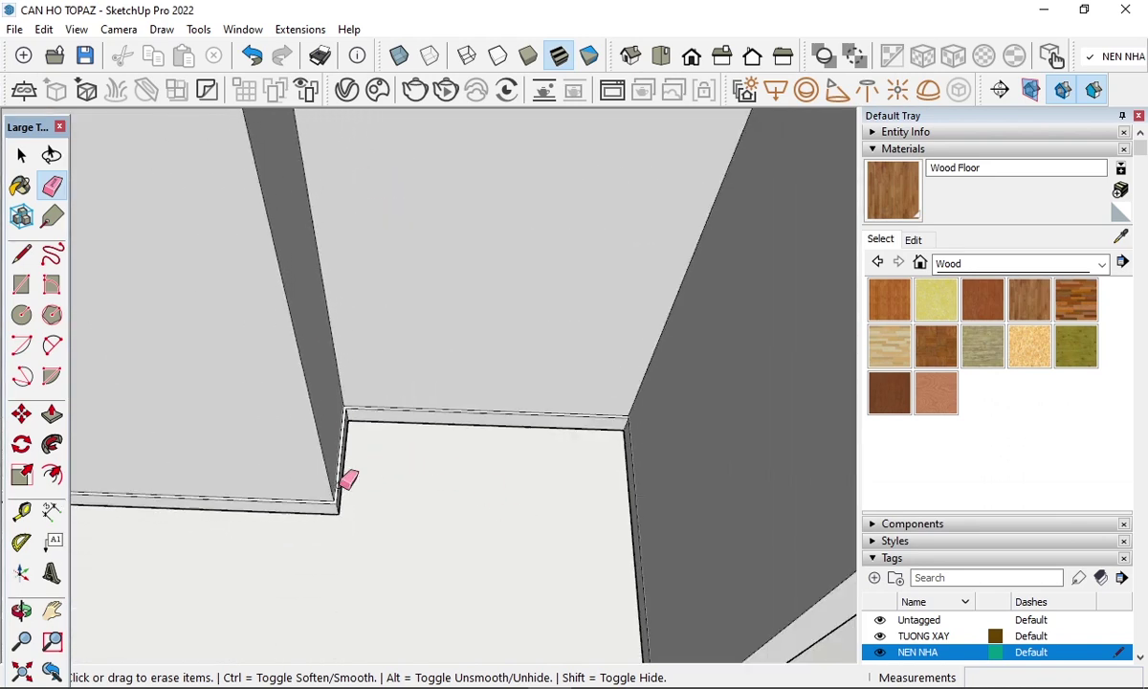
{"action": "mouse_move", "coordinate": [346, 477]}
{"action": "middle_mouse_down"}
{"action": "mouse_move", "coordinate": [574, 495]}
{"action": "mouse_move", "coordinate": [633, 367]}
{"action": "mouse_move", "coordinate": [605, 404]}
{"action": "mouse_move", "coordinate": [608, 367]}
{"action": "mouse_move", "coordinate": [487, 328]}
{"action": "mouse_move", "coordinate": [479, 359]}
{"action": "mouse_move", "coordinate": [497, 354]}
{"action": "mouse_move", "coordinate": [495, 458]}
{"action": "mouse_move", "coordinate": [666, 468]}
{"action": "mouse_move", "coordinate": [85, 376]}
{"action": "mouse_move", "coordinate": [148, 450]}
{"action": "mouse_move", "coordinate": [499, 536]}
{"action": "middle_mouse_up"}
{"action": "scroll", "coordinate": [625, 397], "scroll_direction": "up", "scroll_amount": 1}
{"action": "key", "text": "p"}
{"action": "key", "text": "e"}
{"action": "scroll", "coordinate": [609, 397], "scroll_direction": "up", "scroll_amount": 3}
{"action": "scroll", "coordinate": [546, 328], "scroll_direction": "up", "scroll_amount": 3}
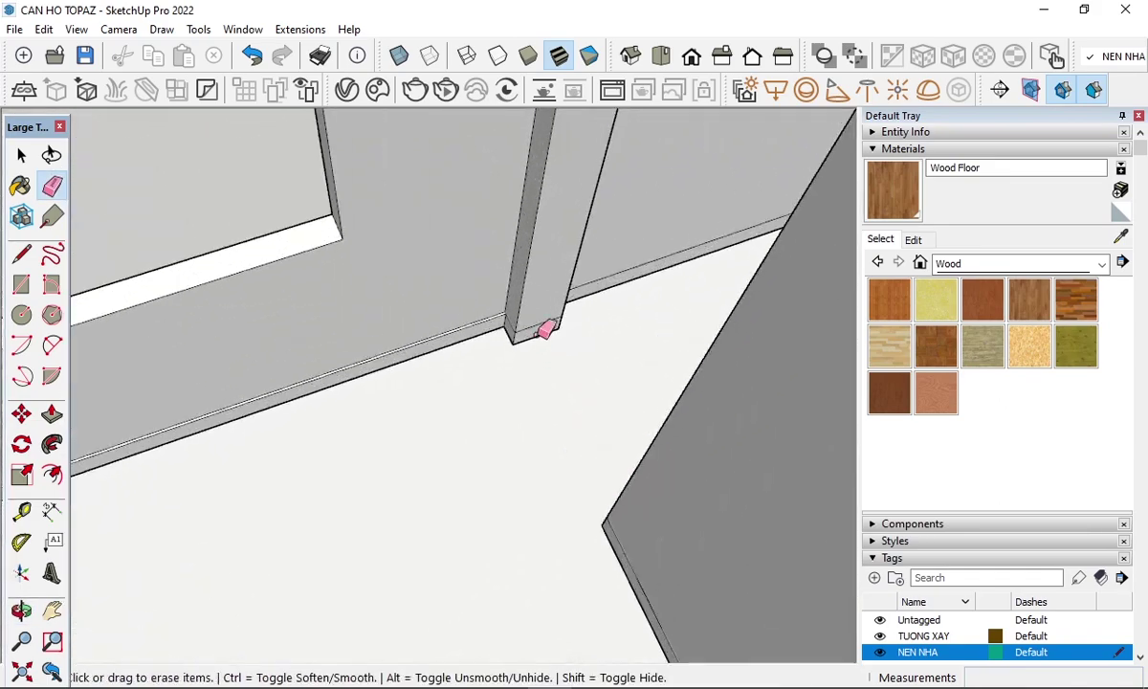
{"action": "scroll", "coordinate": [499, 321], "scroll_direction": "up", "scroll_amount": 3}
- Start pushing the small strip face at the column, then cancel the push/pull
{"action": "key", "text": "p"}
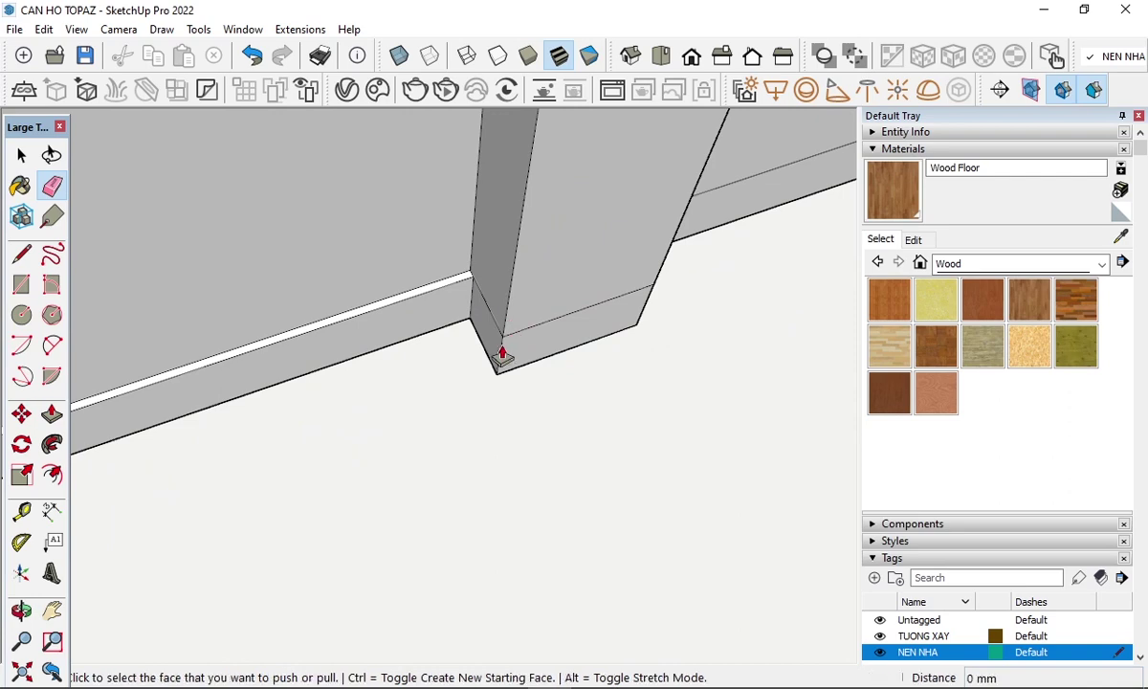
{"action": "left_click", "coordinate": [488, 340]}
{"action": "mouse_move", "coordinate": [505, 352]}
{"action": "middle_mouse_down"}
{"action": "mouse_move", "coordinate": [544, 339]}
{"action": "mouse_move", "coordinate": [558, 351]}
{"action": "mouse_move", "coordinate": [514, 384]}
{"action": "mouse_move", "coordinate": [475, 446]}
{"action": "mouse_move", "coordinate": [505, 425]}
{"action": "mouse_move", "coordinate": [505, 446]}
{"action": "middle_mouse_up"}
{"action": "scroll", "coordinate": [475, 445], "scroll_direction": "down", "scroll_amount": 2}
{"action": "scroll", "coordinate": [471, 428], "scroll_direction": "down", "scroll_amount": 3}
{"action": "scroll", "coordinate": [488, 441], "scroll_direction": "up", "scroll_amount": 4}
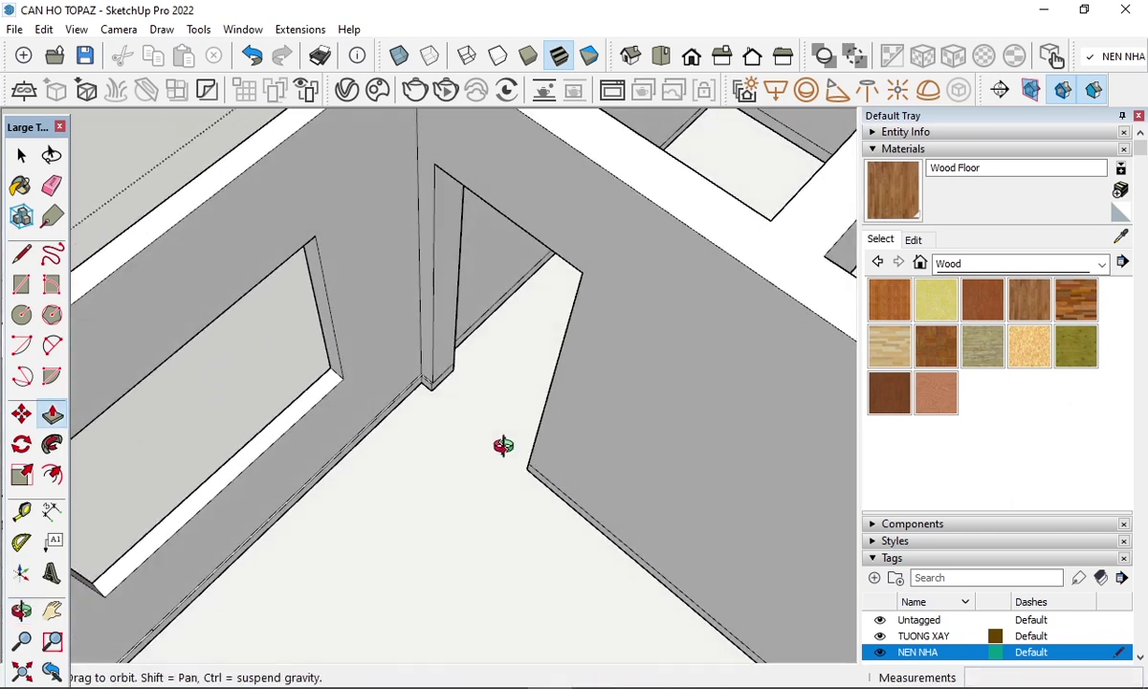
{"action": "scroll", "coordinate": [449, 387], "scroll_direction": "up", "scroll_amount": 3}
{"action": "scroll", "coordinate": [419, 325], "scroll_direction": "up", "scroll_amount": 2}
{"action": "scroll", "coordinate": [395, 402], "scroll_direction": "down", "scroll_amount": 2}
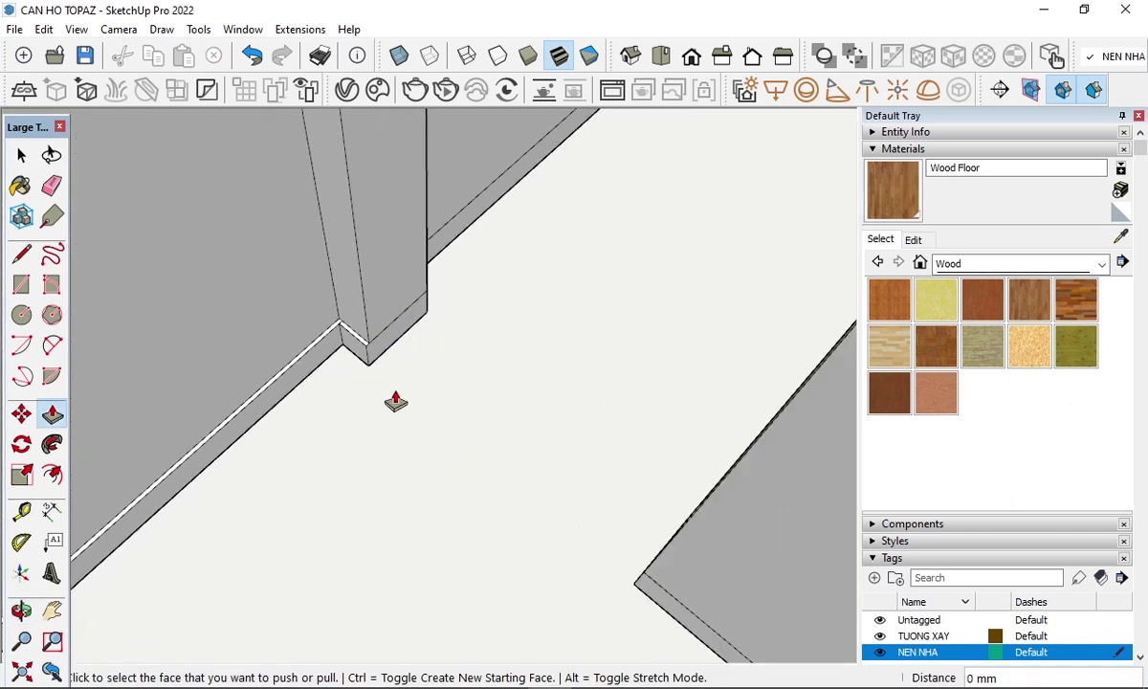
{"action": "scroll", "coordinate": [644, 620], "scroll_direction": "up", "scroll_amount": 1}
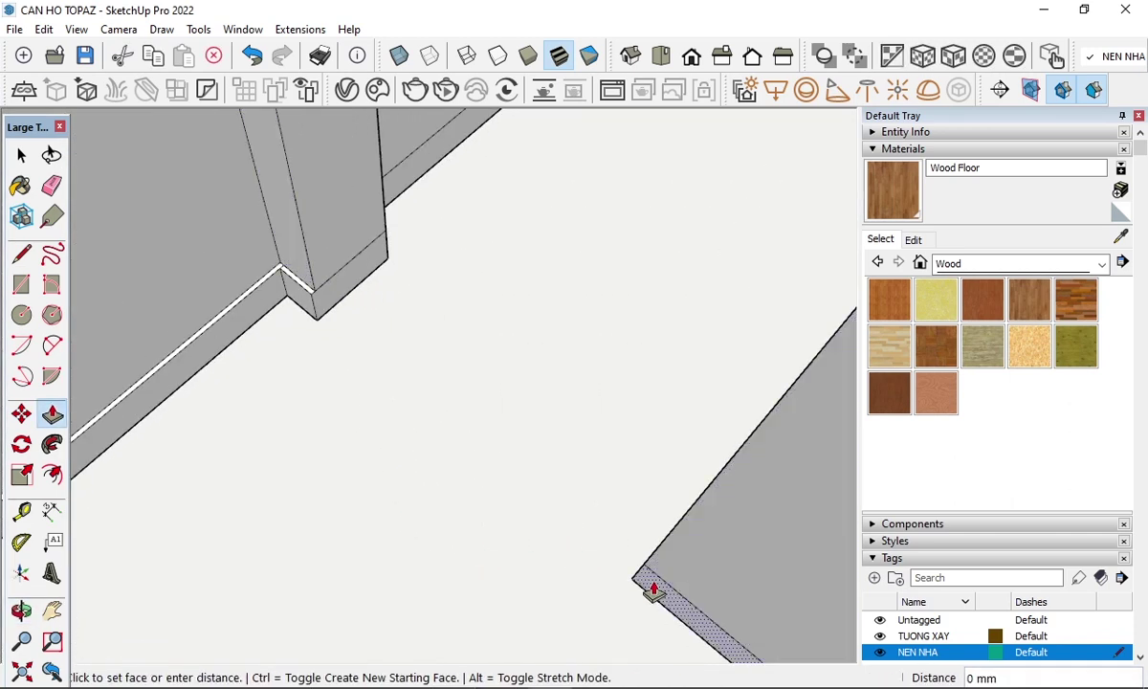
{"action": "key", "text": "Escape"}
- Paint the strip's top, left and right faces Wood Floor
{"action": "scroll", "coordinate": [411, 468], "scroll_direction": "down", "scroll_amount": 2}
{"action": "scroll", "coordinate": [316, 397], "scroll_direction": "down", "scroll_amount": 1}
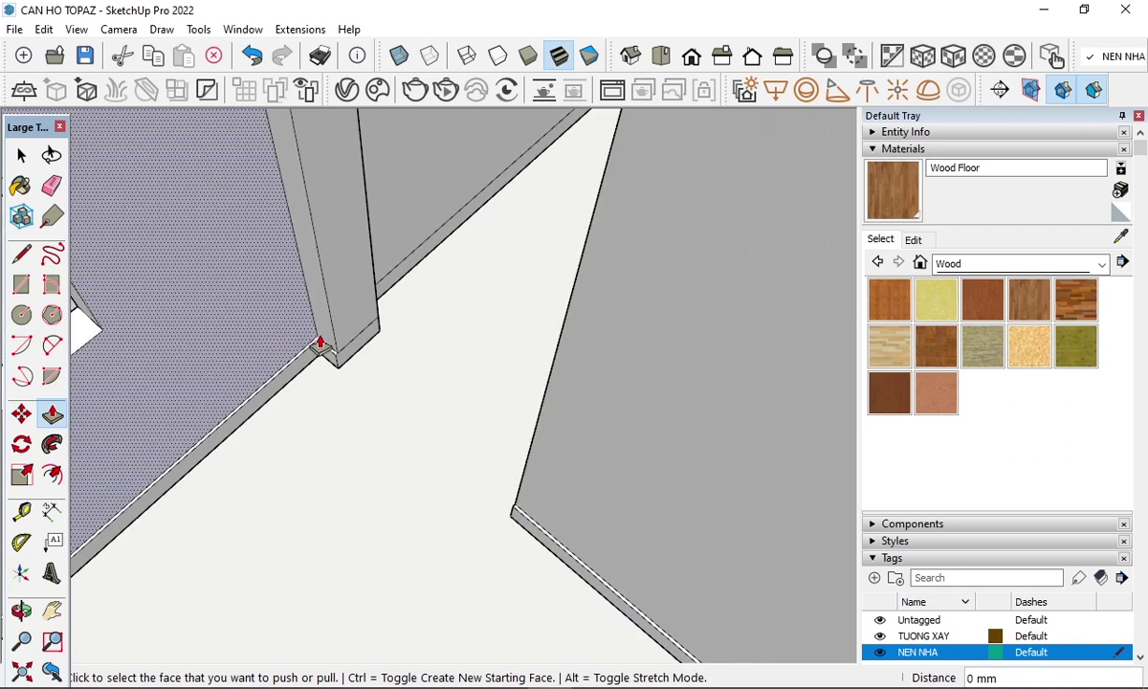
{"action": "scroll", "coordinate": [320, 344], "scroll_direction": "up", "scroll_amount": 2}
{"action": "scroll", "coordinate": [318, 349], "scroll_direction": "up", "scroll_amount": 2}
{"action": "scroll", "coordinate": [320, 325], "scroll_direction": "up", "scroll_amount": 2}
{"action": "key", "text": "e"}
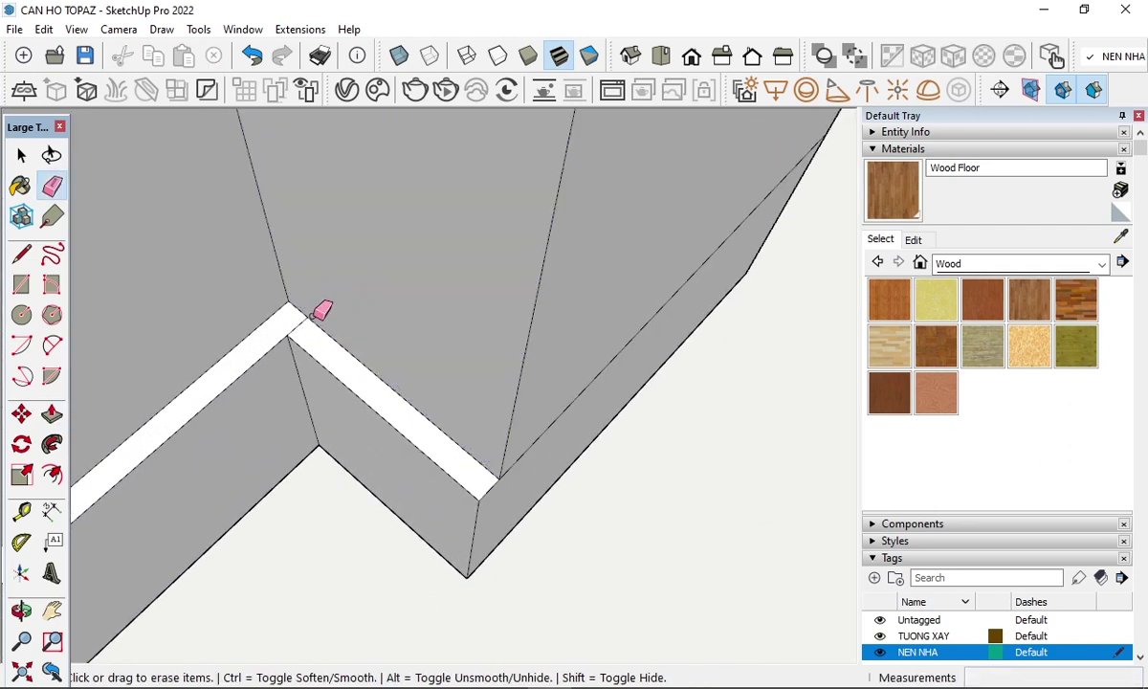
{"action": "key", "text": "b"}
{"action": "left_click", "coordinate": [300, 323]}
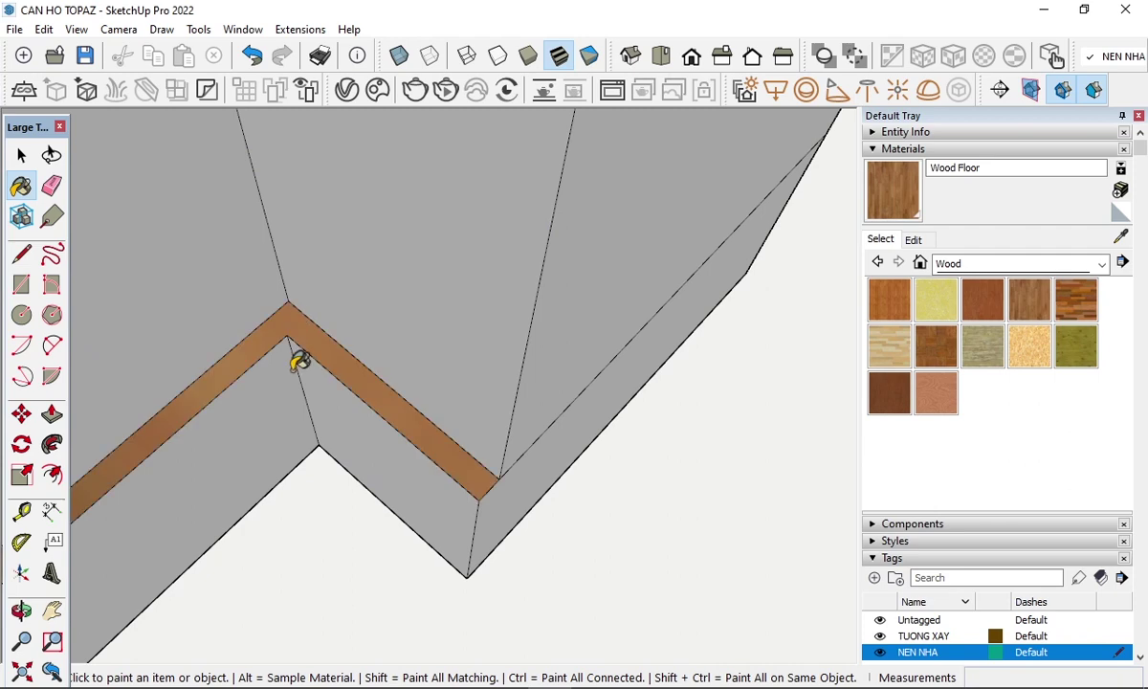
{"action": "left_click", "coordinate": [289, 362]}
{"action": "left_click", "coordinate": [339, 402]}
{"action": "scroll", "coordinate": [423, 312], "scroll_direction": "down", "scroll_amount": 2}
{"action": "scroll", "coordinate": [456, 310], "scroll_direction": "down", "scroll_amount": 2}
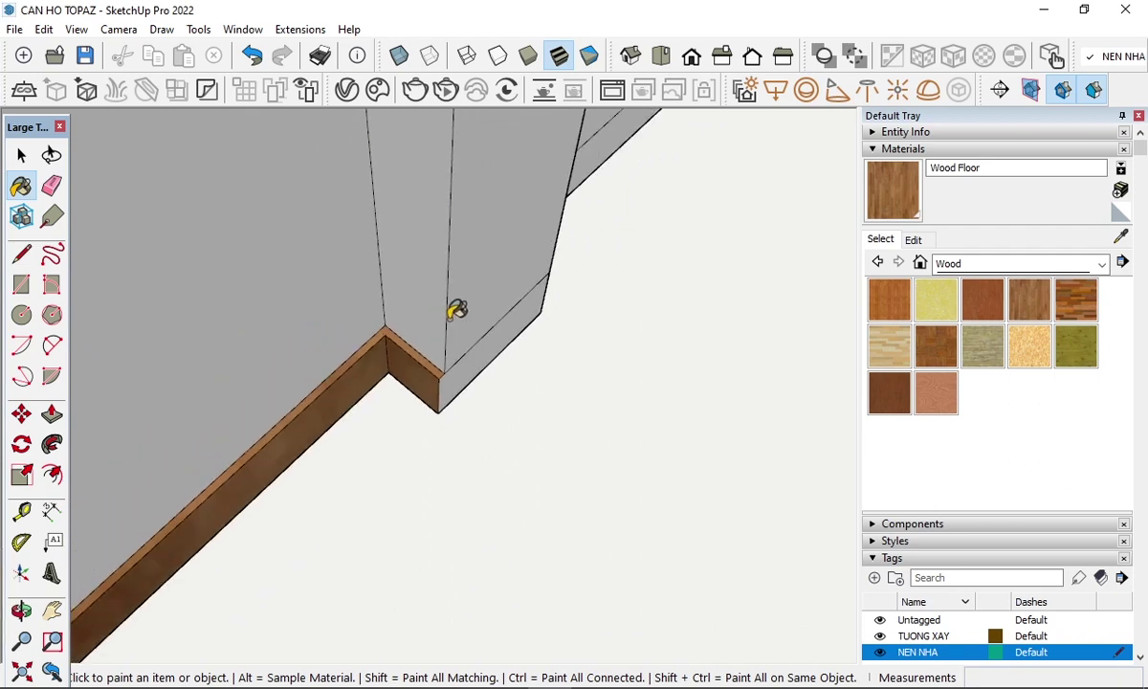
{"action": "scroll", "coordinate": [435, 307], "scroll_direction": "down", "scroll_amount": 2}
{"action": "scroll", "coordinate": [433, 316], "scroll_direction": "down", "scroll_amount": 2}
{"action": "scroll", "coordinate": [433, 314], "scroll_direction": "down", "scroll_amount": 2}
- Push the column-end strip out by the skirting depth and paint it Wood Floor
{"action": "middle_click_drag", "start_coordinate": [486, 551], "coordinate": [328, 402]}
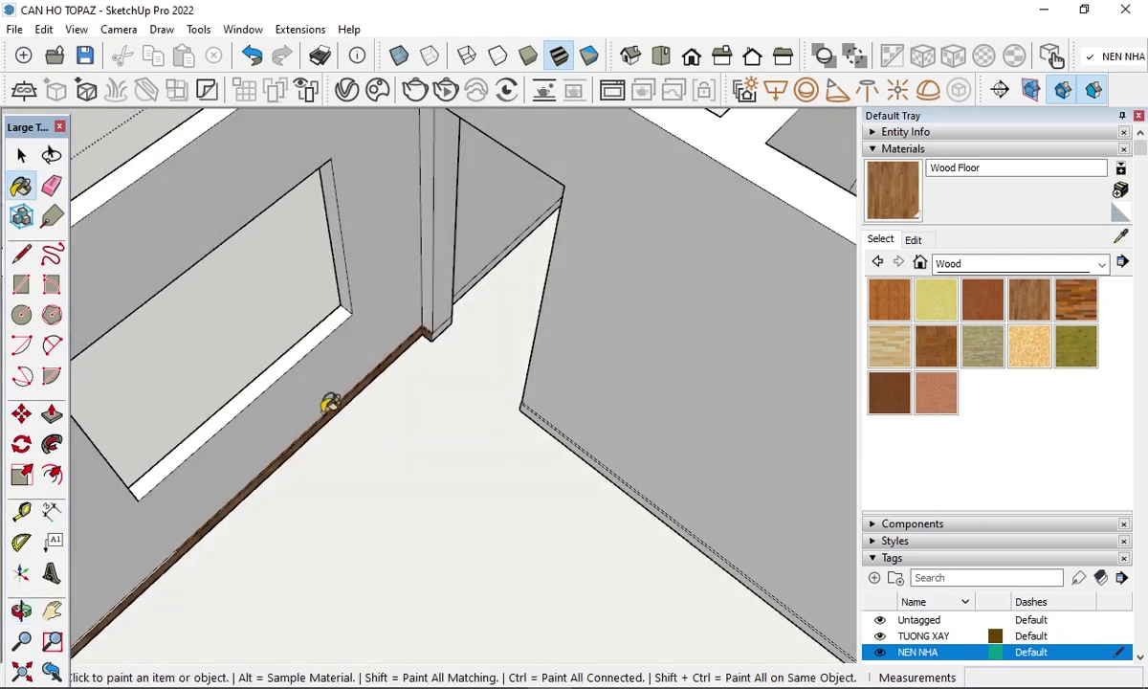
{"action": "scroll", "coordinate": [430, 440], "scroll_direction": "down", "scroll_amount": 2}
{"action": "mouse_move", "coordinate": [430, 440]}
{"action": "middle_mouse_down"}
{"action": "mouse_move", "coordinate": [476, 546]}
{"action": "mouse_move", "coordinate": [705, 392]}
{"action": "middle_mouse_up"}
{"action": "scroll", "coordinate": [773, 341], "scroll_direction": "up", "scroll_amount": 3}
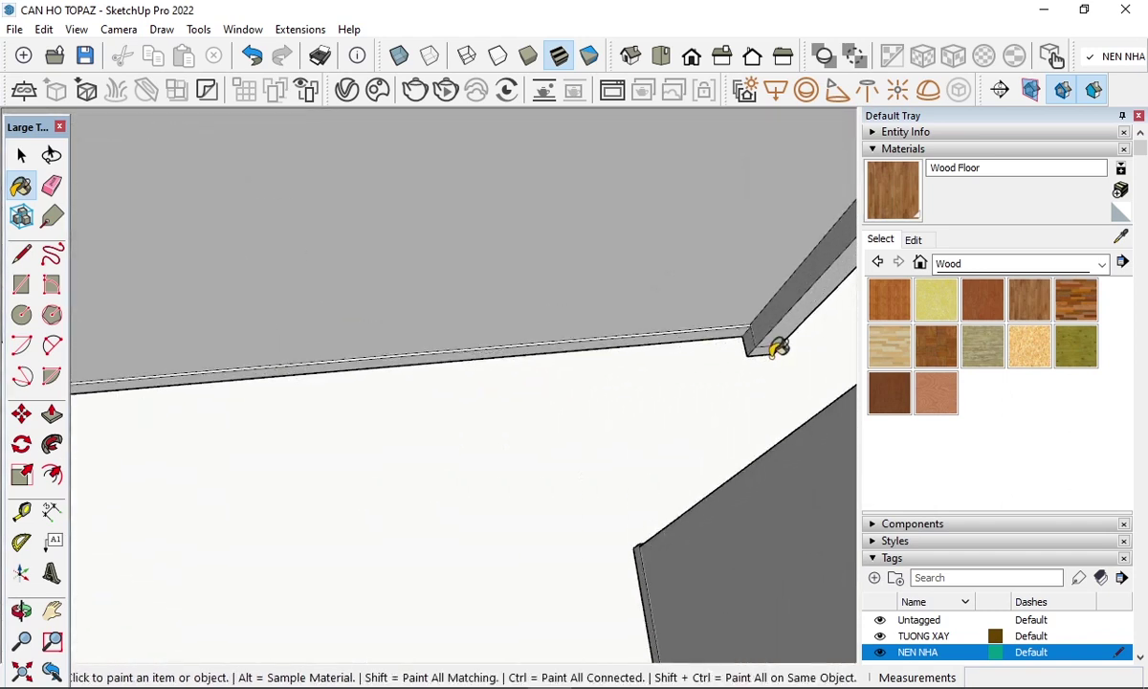
{"action": "scroll", "coordinate": [744, 295], "scroll_direction": "up", "scroll_amount": 2}
{"action": "scroll", "coordinate": [774, 357], "scroll_direction": "up", "scroll_amount": 1}
{"action": "key", "text": "p"}
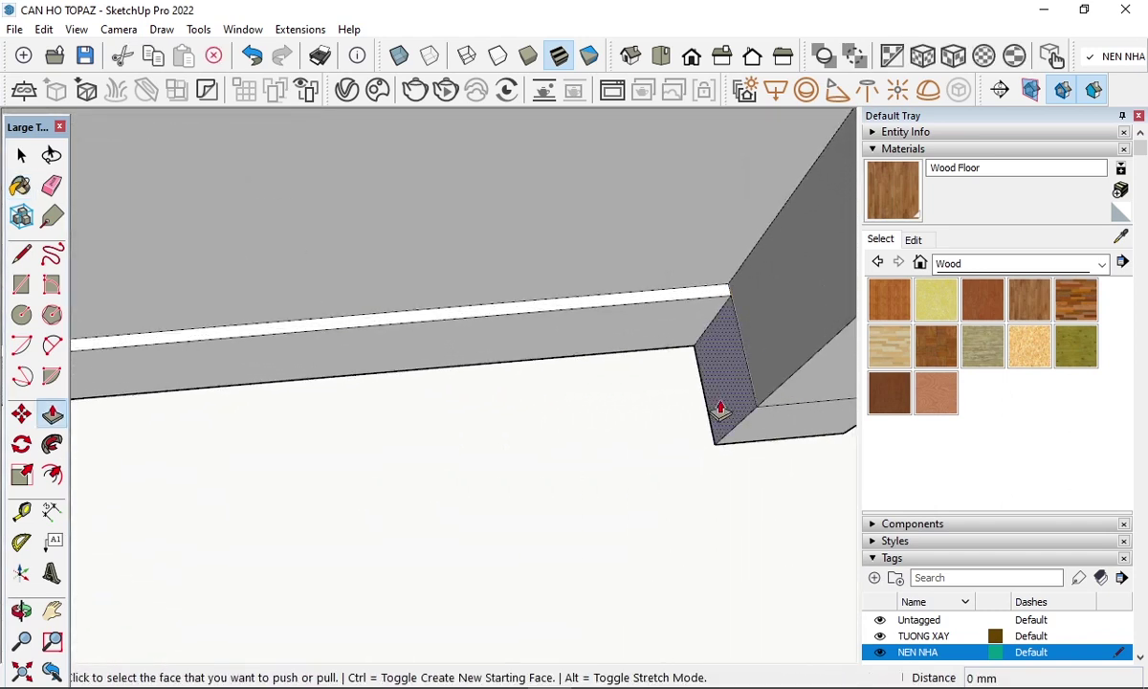
{"action": "double_click", "coordinate": [716, 385]}
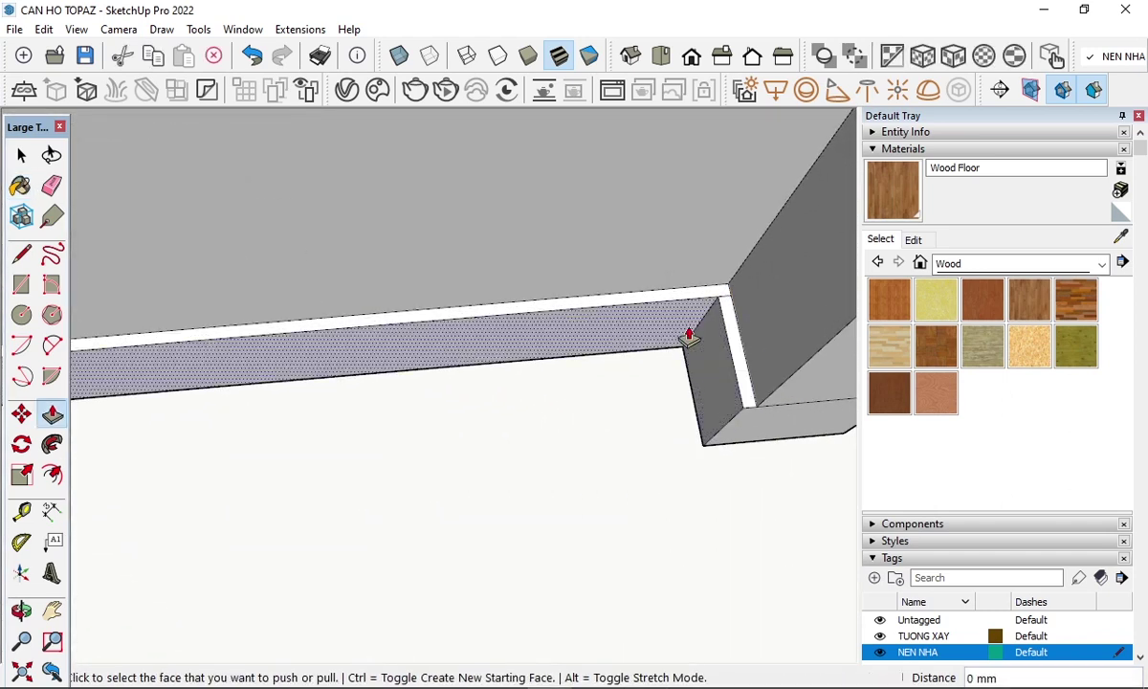
{"action": "key", "text": "e"}
{"action": "middle_click_drag", "start_coordinate": [688, 337], "coordinate": [756, 289]}
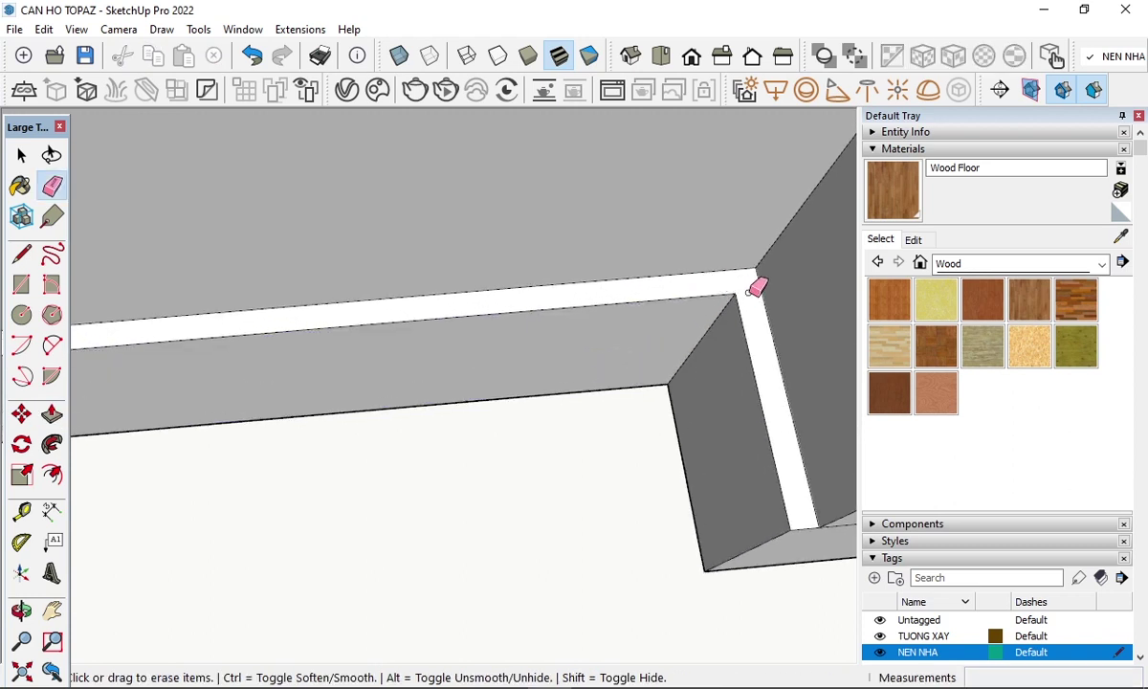
{"action": "key", "text": "b"}
{"action": "left_click", "coordinate": [759, 331]}
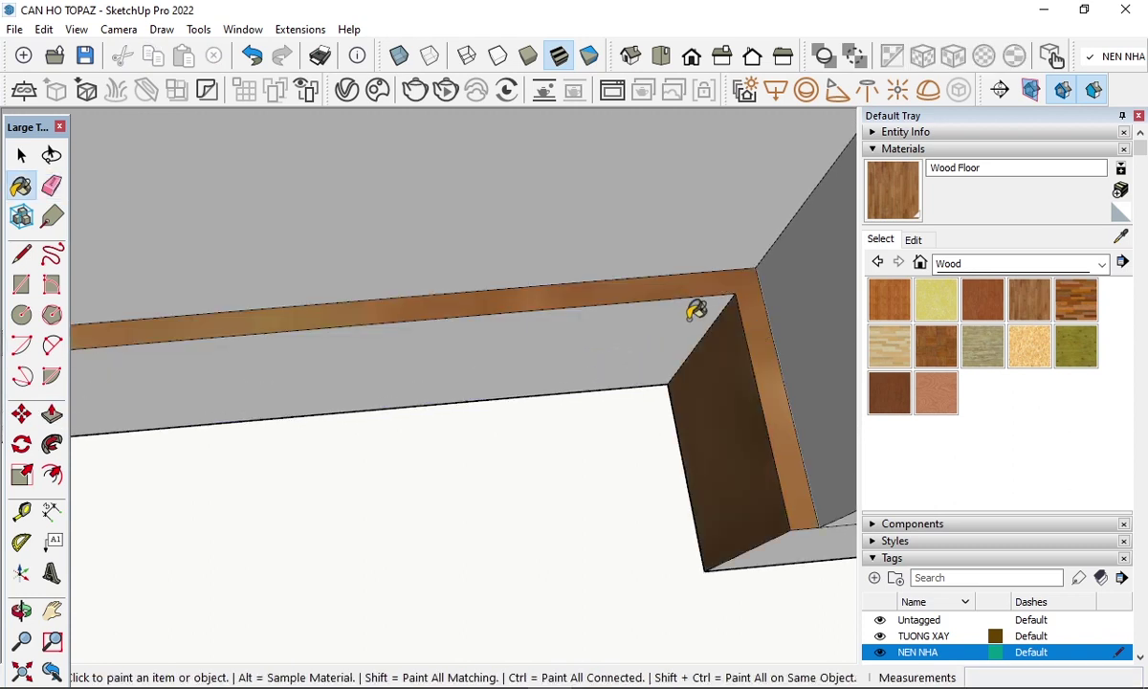
- Erase the skirting corner seam edge and paint the skirting top and front faces Wood Floor
{"action": "scroll", "coordinate": [664, 295], "scroll_direction": "up", "scroll_amount": 2}
{"action": "scroll", "coordinate": [630, 256], "scroll_direction": "up", "scroll_amount": 2}
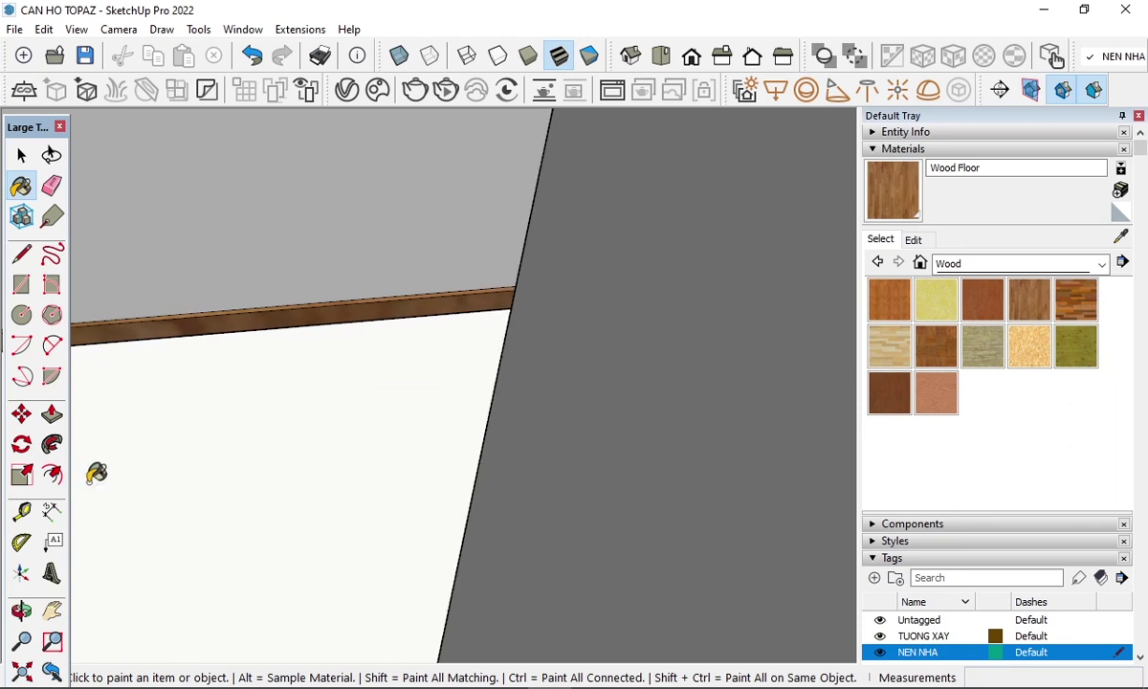
{"action": "middle_click_drag", "start_coordinate": [98, 474], "coordinate": [328, 464]}
{"action": "mouse_move", "coordinate": [353, 505]}
{"action": "middle_mouse_down"}
{"action": "mouse_move", "coordinate": [482, 482]}
{"action": "mouse_move", "coordinate": [556, 486]}
{"action": "middle_mouse_up"}
{"action": "scroll", "coordinate": [538, 477], "scroll_direction": "up", "scroll_amount": 2}
{"action": "scroll", "coordinate": [647, 416], "scroll_direction": "up", "scroll_amount": 2}
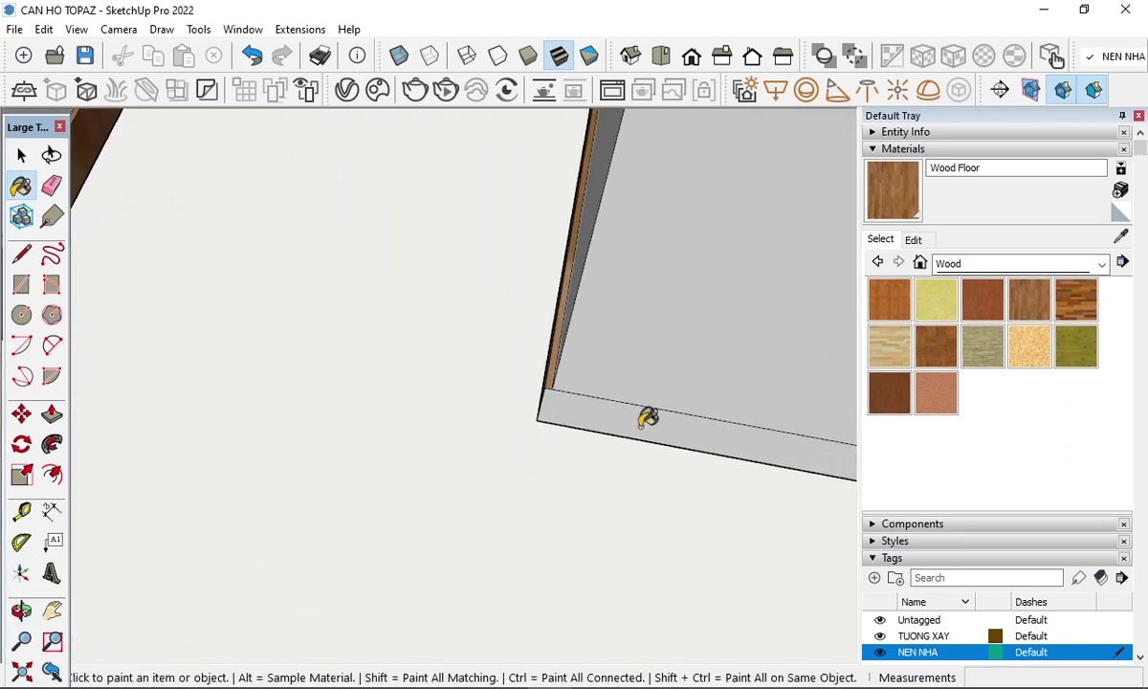
{"action": "key", "text": "p"}
{"action": "mouse_move", "coordinate": [630, 423]}
{"action": "middle_mouse_down"}
{"action": "mouse_move", "coordinate": [577, 373]}
{"action": "mouse_move", "coordinate": [490, 475]}
{"action": "middle_mouse_up"}
{"action": "key", "text": "e"}
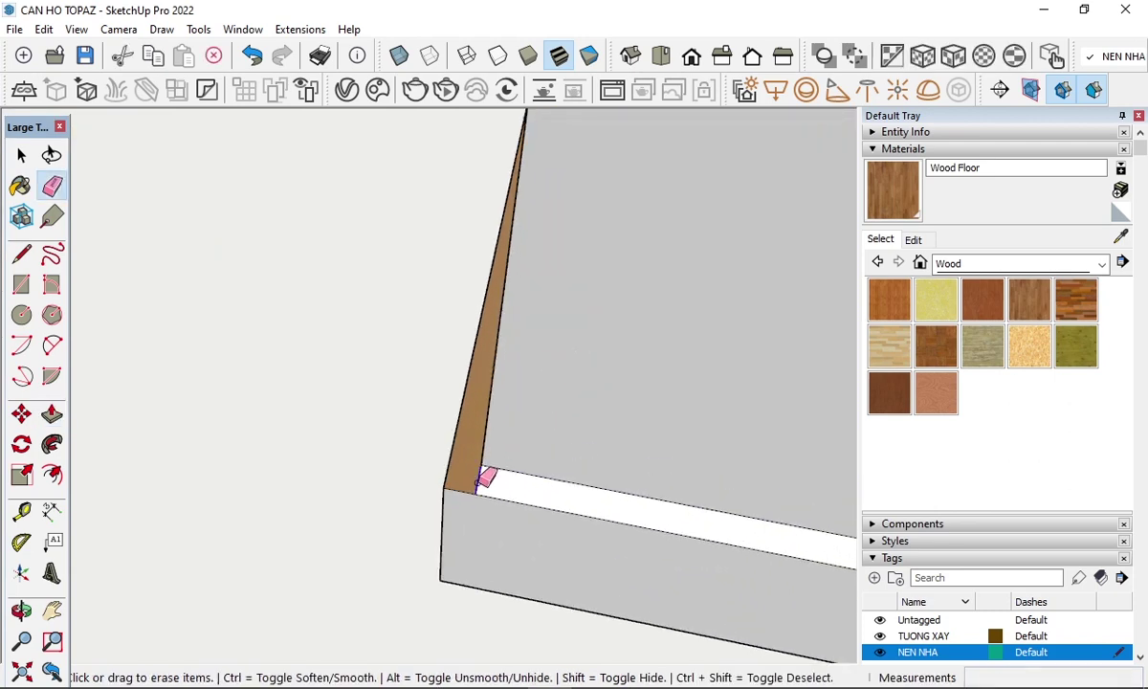
{"action": "left_click", "coordinate": [478, 486]}
{"action": "key", "text": "b"}
{"action": "left_click", "coordinate": [499, 474]}
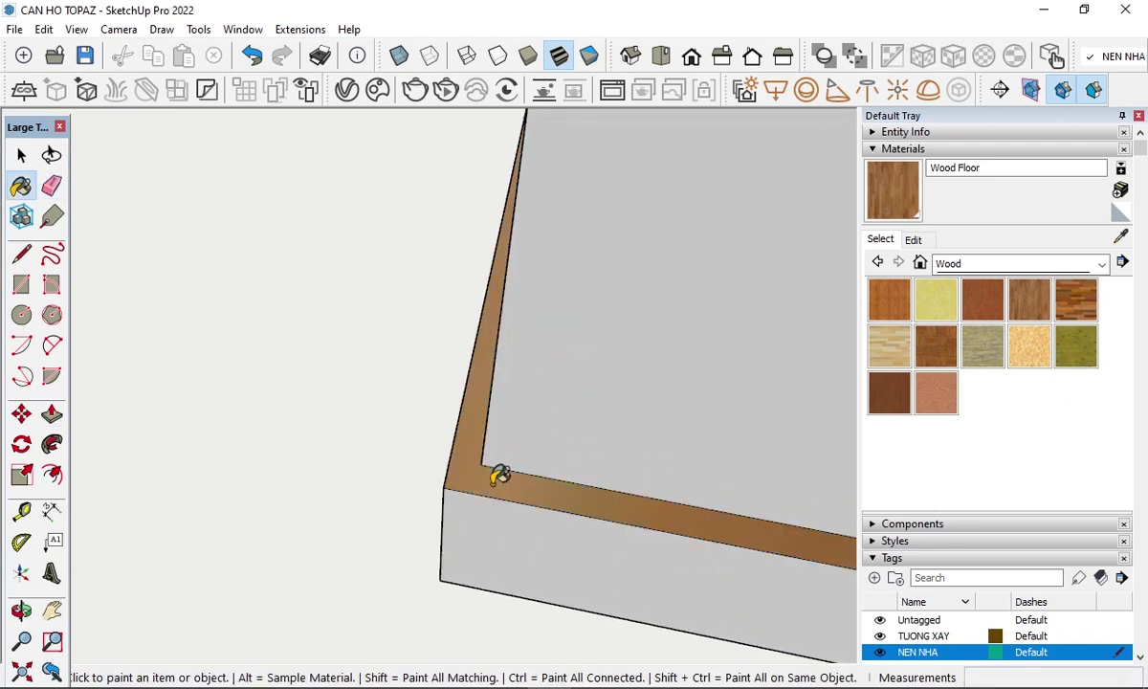
{"action": "left_click", "coordinate": [505, 521]}
{"action": "mouse_move", "coordinate": [505, 521]}
{"action": "middle_mouse_down"}
{"action": "mouse_move", "coordinate": [531, 467]}
{"action": "mouse_move", "coordinate": [661, 461]}
{"action": "middle_mouse_up"}
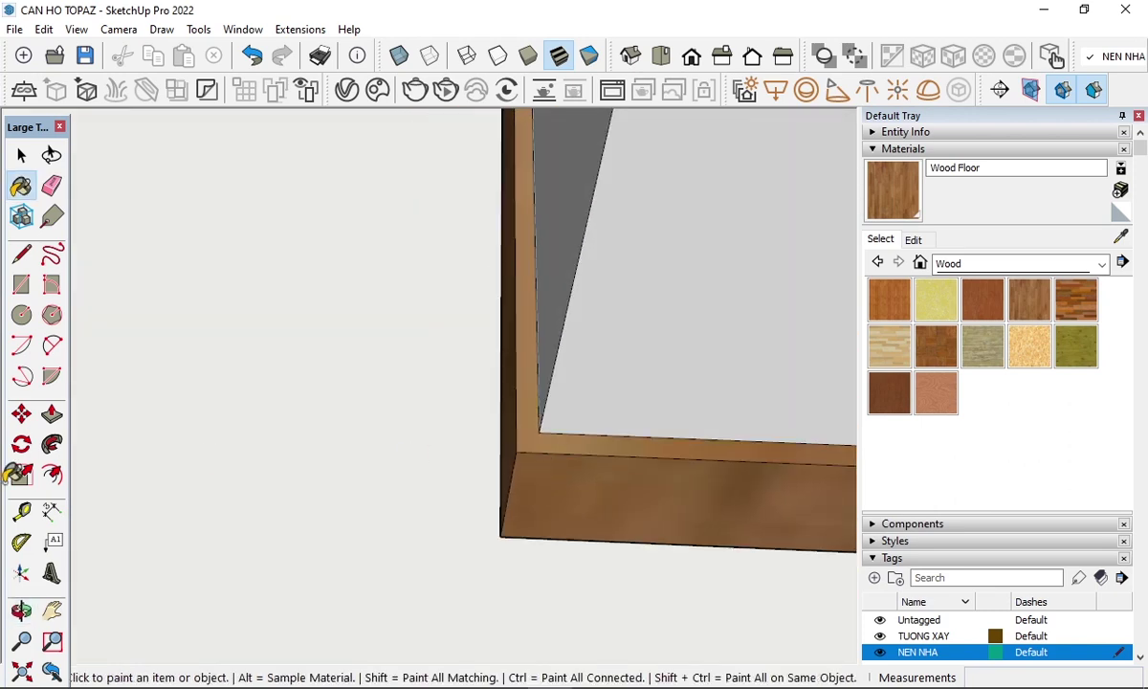
{"action": "mouse_move", "coordinate": [185, 415]}
{"action": "middle_mouse_down"}
{"action": "mouse_move", "coordinate": [485, 441]}
{"action": "mouse_move", "coordinate": [276, 456]}
{"action": "mouse_move", "coordinate": [590, 235]}
{"action": "mouse_move", "coordinate": [517, 341]}
{"action": "middle_mouse_up"}
- Push/Pull the left skirting out to match the front skirting's depth
{"action": "key", "text": "p"}
{"action": "left_click_drag", "start_coordinate": [505, 362], "coordinate": [411, 373]}
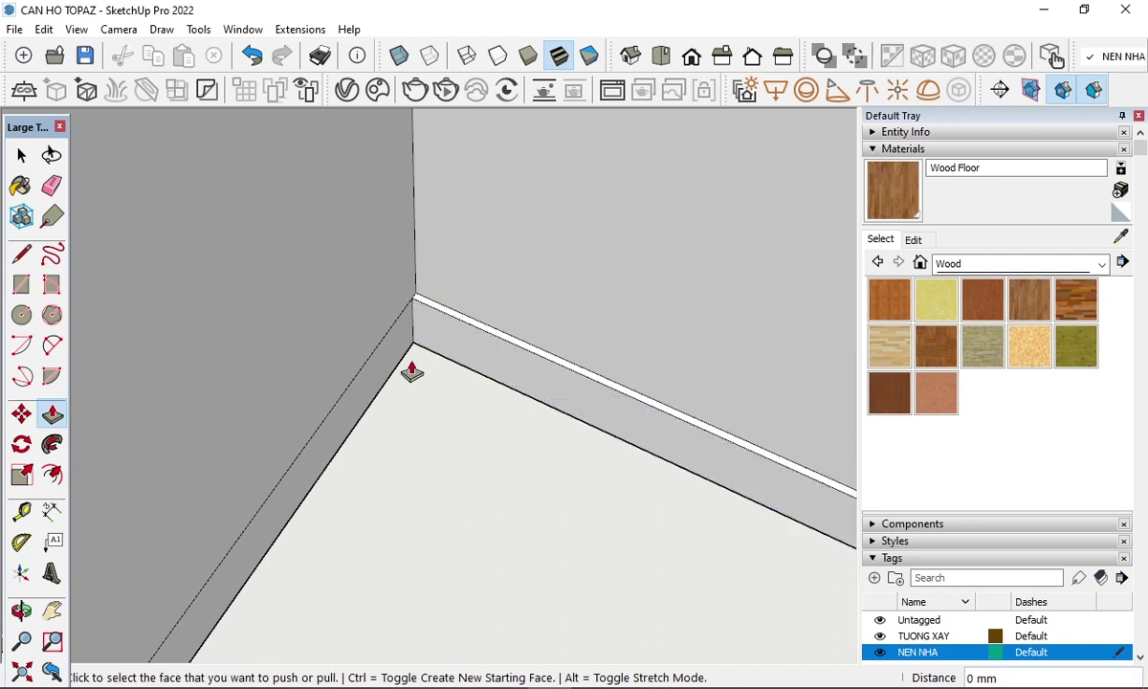
{"action": "double_click", "coordinate": [397, 354]}
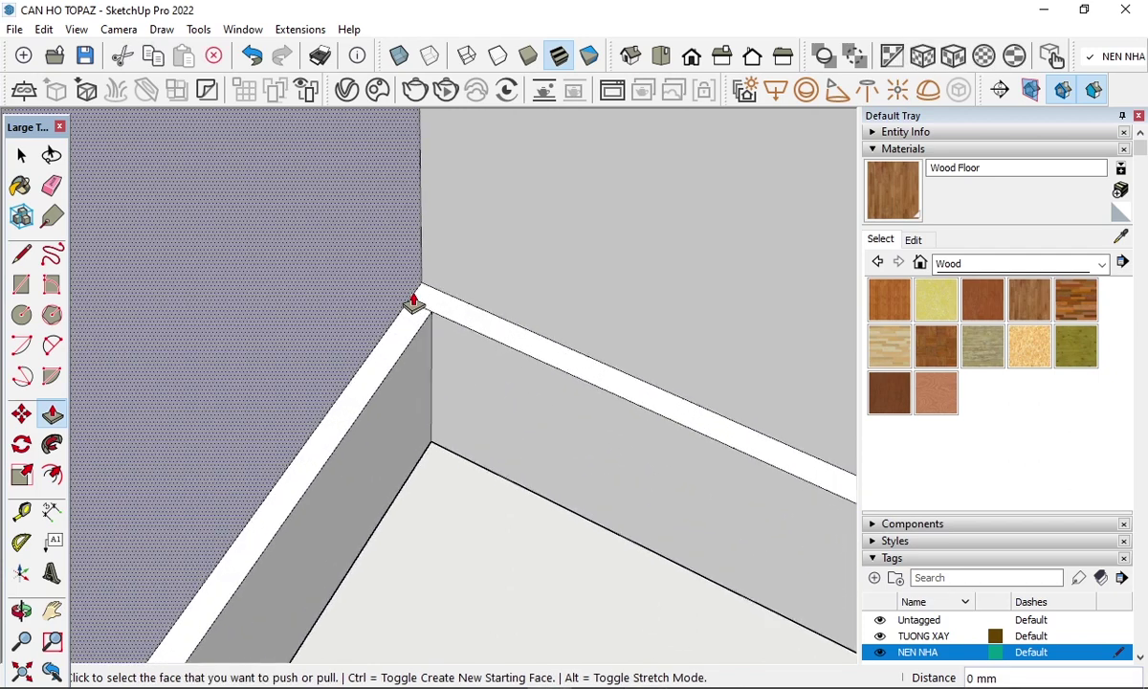
{"action": "key", "text": "e"}
{"action": "scroll", "coordinate": [413, 276], "scroll_direction": "up", "scroll_amount": 2}
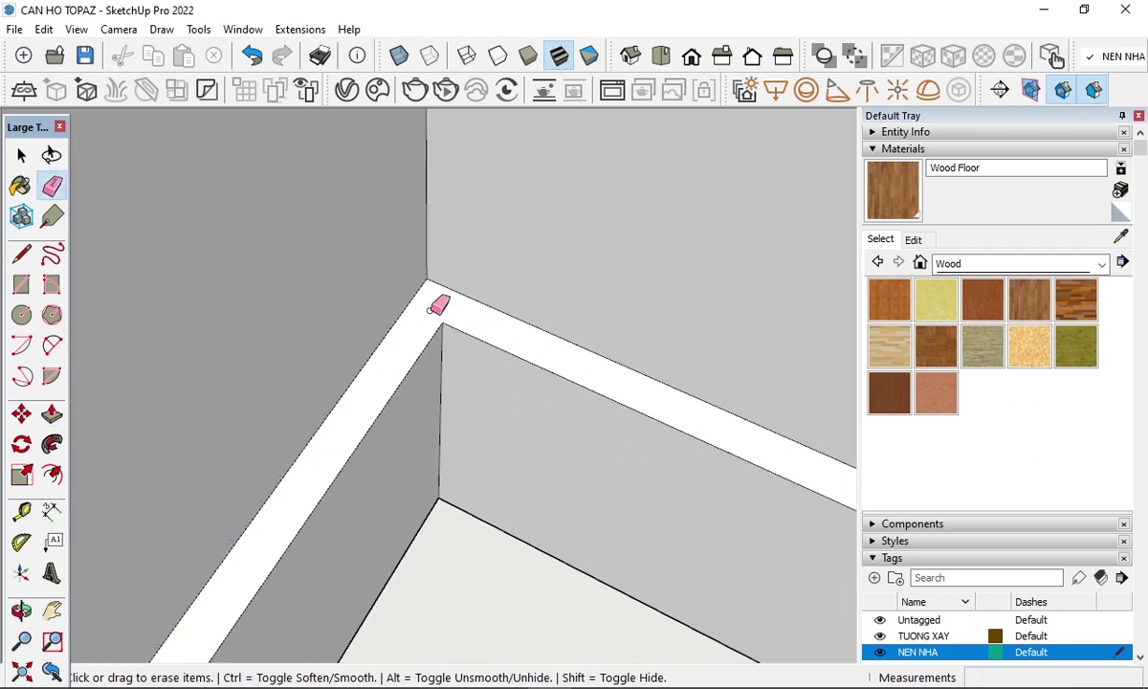
- Paint the corner's skirting top strips and both front faces Wood Floor
{"action": "key", "text": "b"}
{"action": "left_click", "coordinate": [433, 304]}
{"action": "left_click", "coordinate": [423, 373]}
{"action": "left_click", "coordinate": [486, 390]}
{"action": "scroll", "coordinate": [557, 284], "scroll_direction": "down", "scroll_amount": 2}
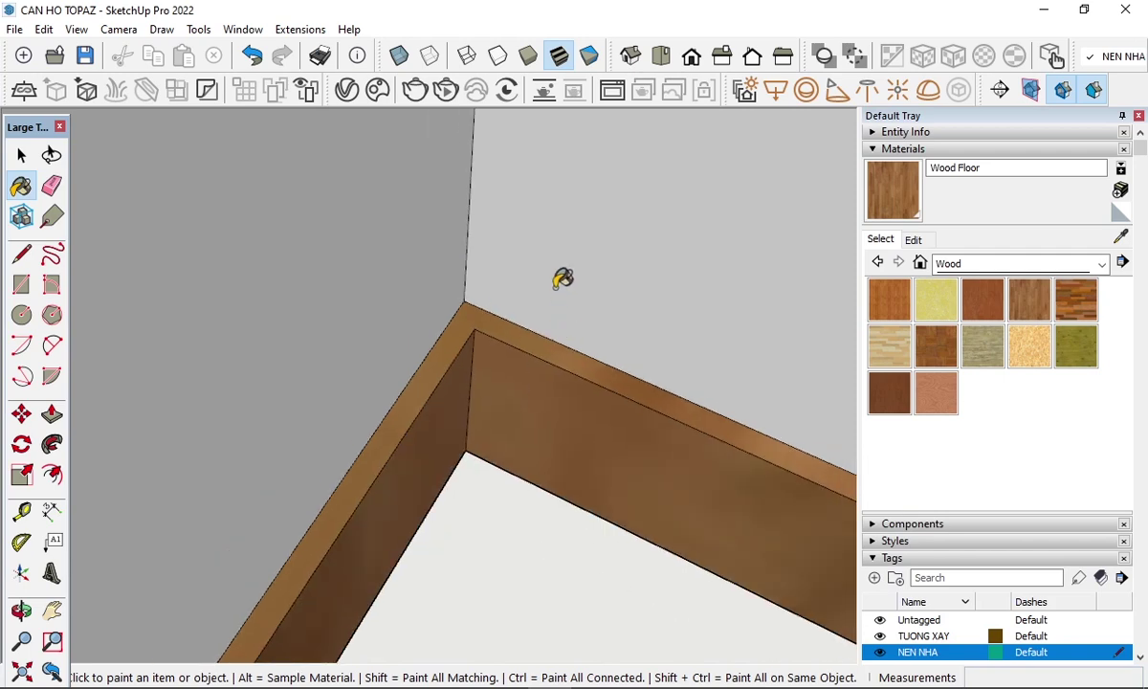
{"action": "scroll", "coordinate": [559, 273], "scroll_direction": "down", "scroll_amount": 2}
{"action": "scroll", "coordinate": [545, 292], "scroll_direction": "down", "scroll_amount": 2}
- Orbit around the column and paint the right-wall skirting Wood Floor
{"action": "middle_click_drag", "start_coordinate": [543, 295], "coordinate": [439, 343]}
{"action": "mouse_move", "coordinate": [230, 431]}
{"action": "middle_mouse_down"}
{"action": "mouse_move", "coordinate": [309, 504]}
{"action": "mouse_move", "coordinate": [587, 471]}
{"action": "middle_mouse_up"}
{"action": "scroll", "coordinate": [730, 243], "scroll_direction": "up", "scroll_amount": 2}
{"action": "scroll", "coordinate": [638, 266], "scroll_direction": "up", "scroll_amount": 2}
{"action": "scroll", "coordinate": [615, 346], "scroll_direction": "up", "scroll_amount": 2}
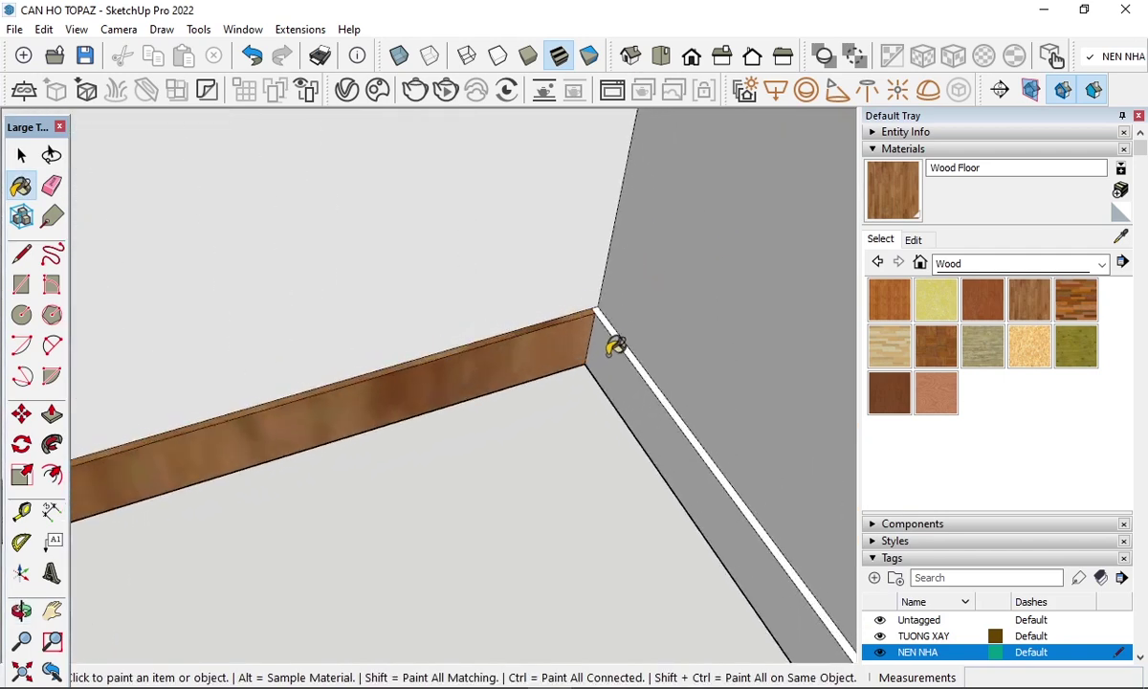
{"action": "left_click", "coordinate": [615, 346]}
{"action": "scroll", "coordinate": [610, 302], "scroll_direction": "up", "scroll_amount": 2}
{"action": "scroll", "coordinate": [602, 303], "scroll_direction": "up", "scroll_amount": 2}
{"action": "scroll", "coordinate": [590, 296], "scroll_direction": "up", "scroll_amount": 2}
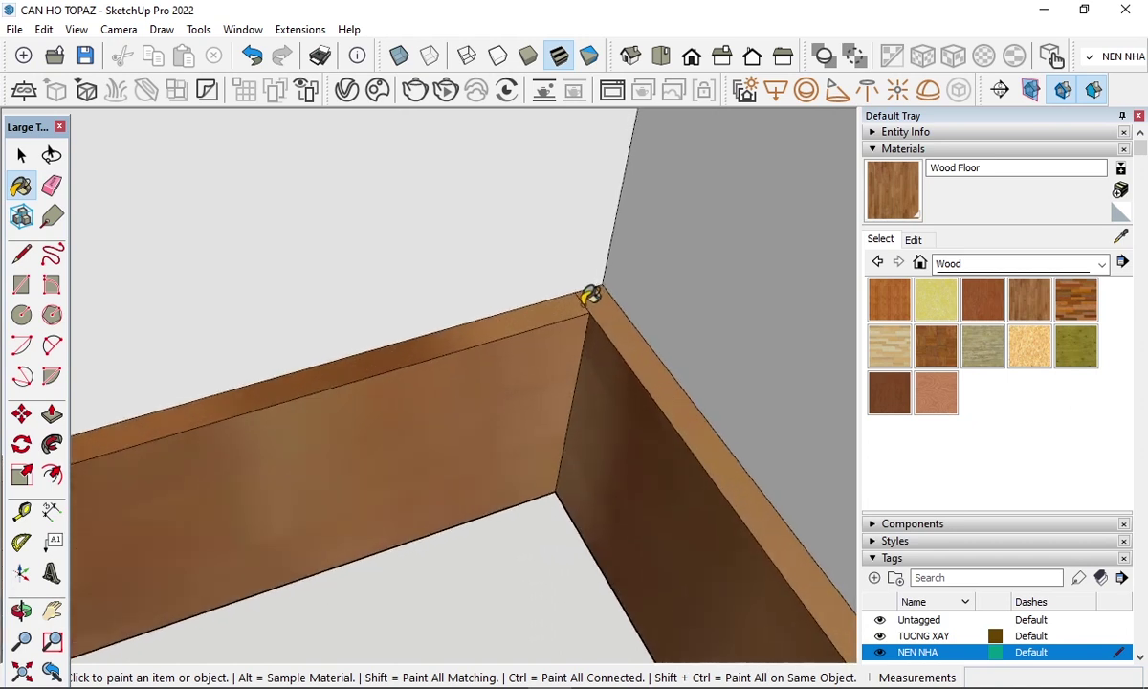
- Orbit above the room, then lower the view onto the skirting front face
{"action": "key", "text": "e"}
{"action": "scroll", "coordinate": [584, 299], "scroll_direction": "down", "scroll_amount": 2}
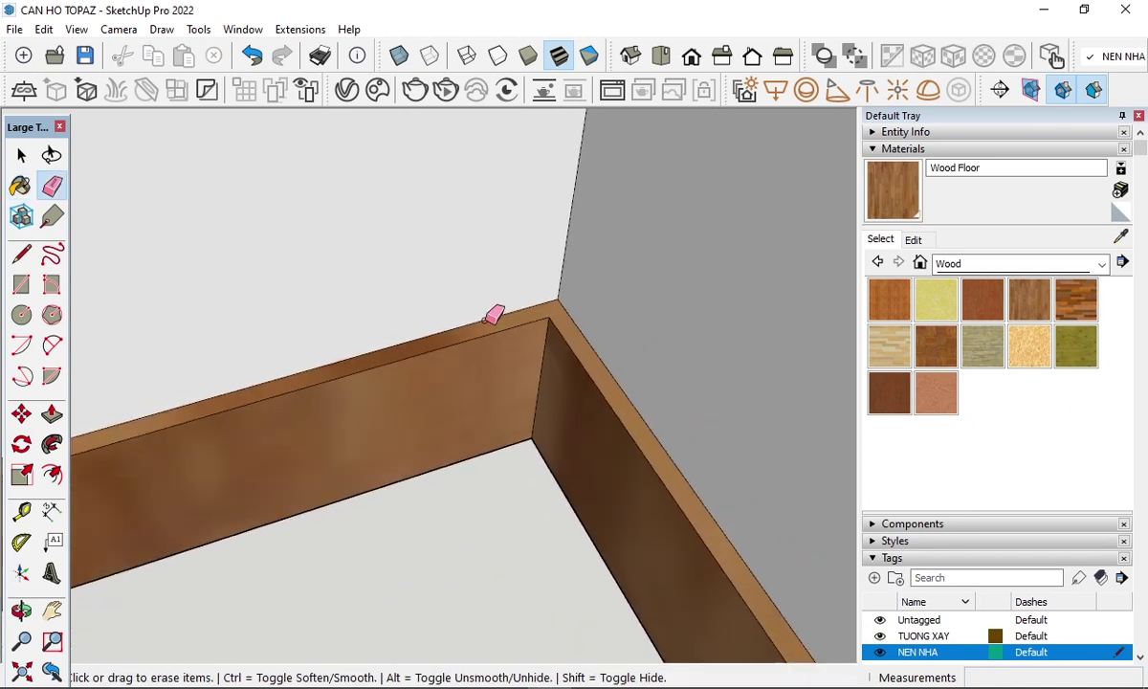
{"action": "scroll", "coordinate": [495, 320], "scroll_direction": "down", "scroll_amount": 2}
{"action": "scroll", "coordinate": [475, 264], "scroll_direction": "down", "scroll_amount": 2}
{"action": "scroll", "coordinate": [479, 276], "scroll_direction": "down", "scroll_amount": 2}
{"action": "scroll", "coordinate": [468, 270], "scroll_direction": "down", "scroll_amount": 3}
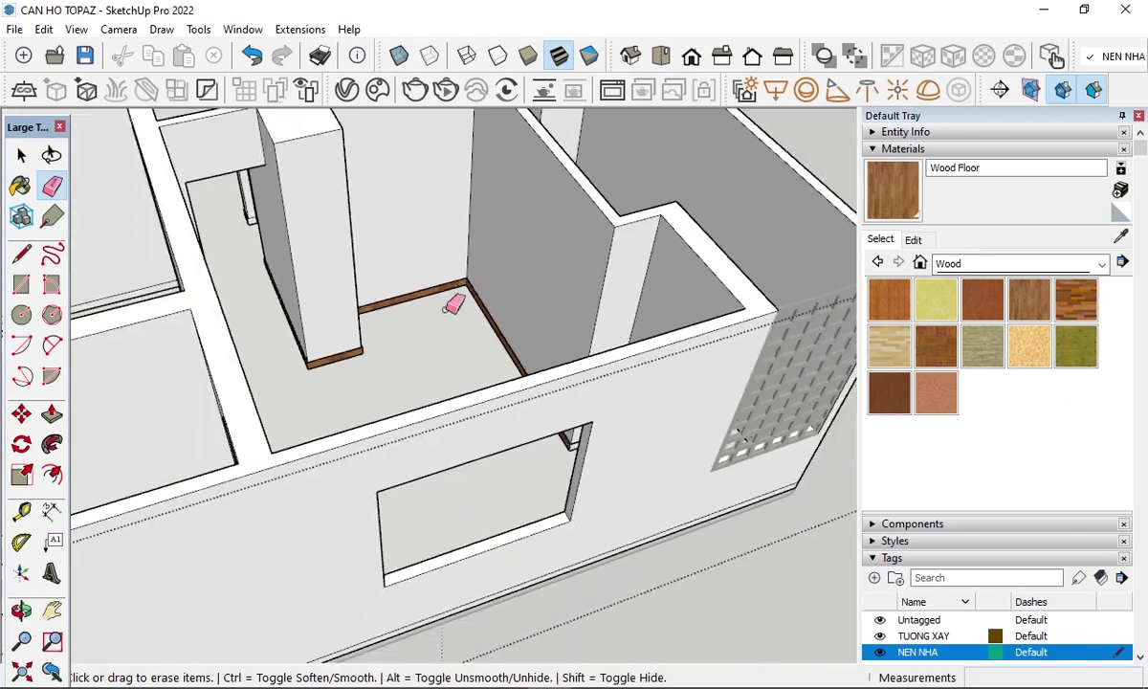
{"action": "mouse_move", "coordinate": [457, 300]}
{"action": "middle_mouse_down"}
{"action": "mouse_move", "coordinate": [589, 479]}
{"action": "mouse_move", "coordinate": [607, 479]}
{"action": "mouse_move", "coordinate": [691, 354]}
{"action": "middle_mouse_up"}
{"action": "scroll", "coordinate": [690, 356], "scroll_direction": "up", "scroll_amount": 3}
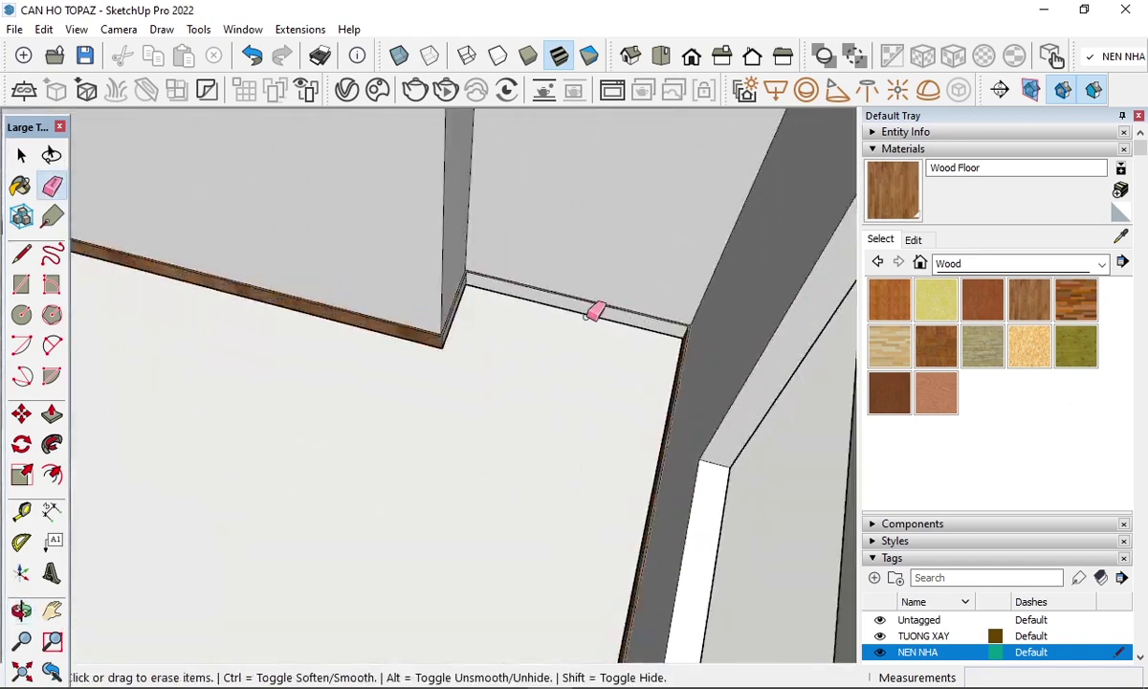
{"action": "scroll", "coordinate": [594, 310], "scroll_direction": "up", "scroll_amount": 2}
{"action": "scroll", "coordinate": [377, 292], "scroll_direction": "up", "scroll_amount": 2}
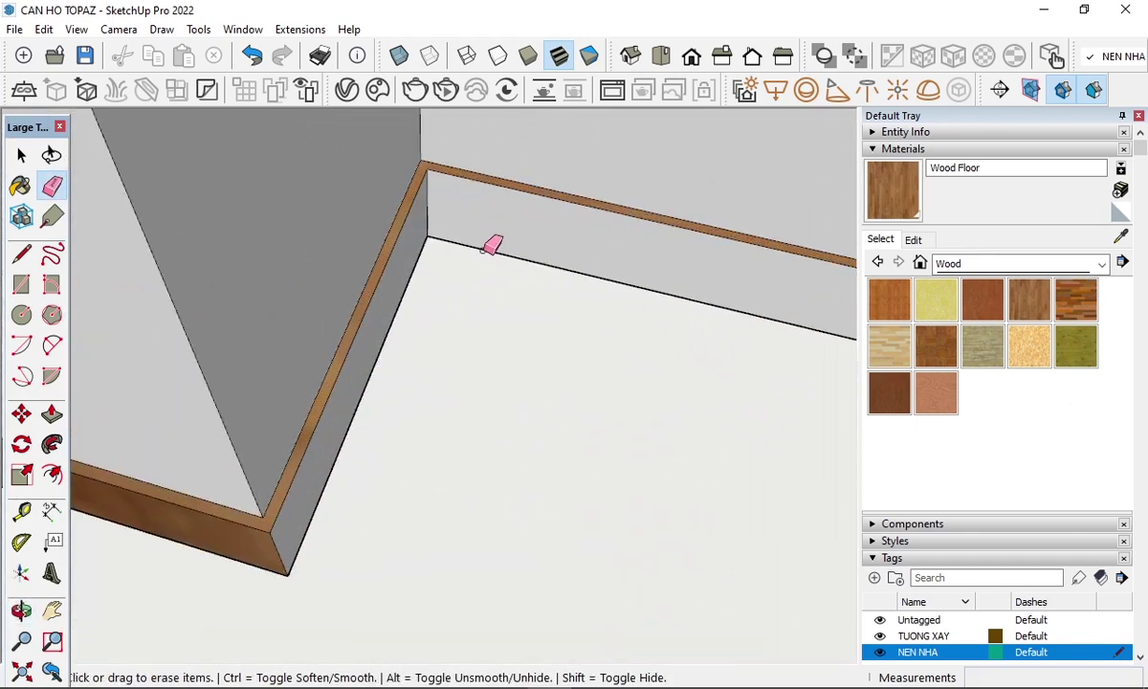
{"action": "key", "text": "b"}
{"action": "mouse_move", "coordinate": [467, 223]}
{"action": "middle_mouse_down"}
{"action": "mouse_move", "coordinate": [292, 267]}
{"action": "mouse_move", "coordinate": [179, 383]}
{"action": "mouse_move", "coordinate": [294, 502]}
{"action": "mouse_move", "coordinate": [528, 459]}
{"action": "middle_mouse_up"}
- Orbit and zoom across the apartment to close in on another room's unpainted skirting corner, ending in Select
{"action": "scroll", "coordinate": [300, 269], "scroll_direction": "down", "scroll_amount": 5}
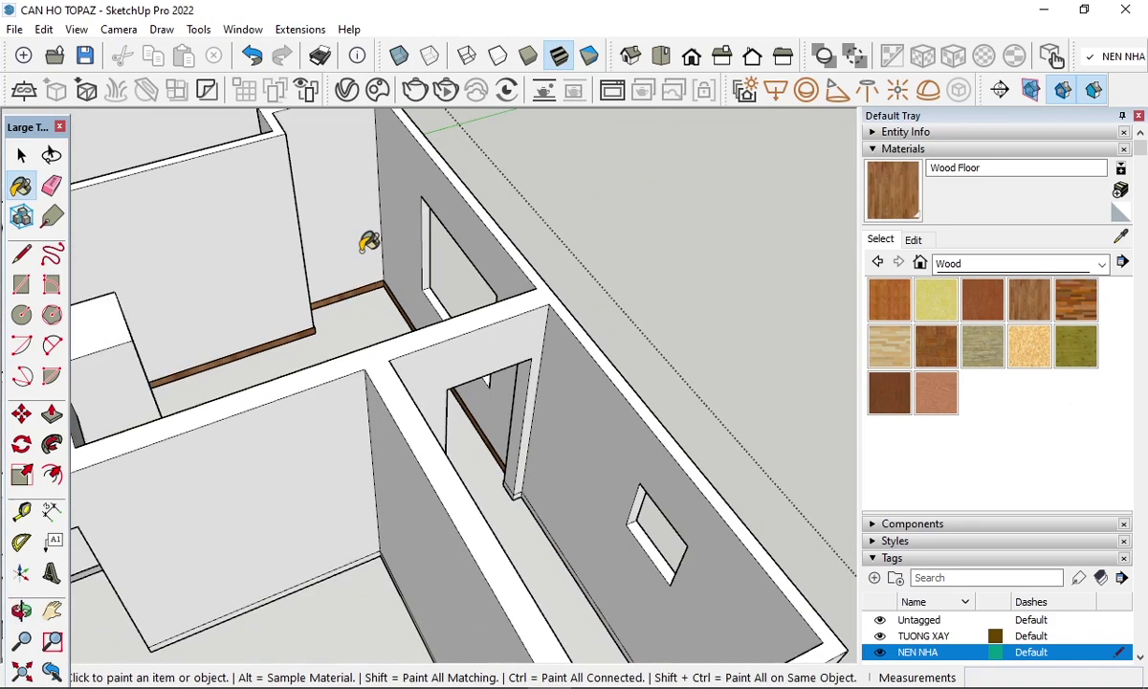
{"action": "middle_click_drag", "start_coordinate": [366, 238], "coordinate": [300, 491]}
{"action": "scroll", "coordinate": [218, 329], "scroll_direction": "up", "scroll_amount": 3}
{"action": "scroll", "coordinate": [413, 298], "scroll_direction": "up", "scroll_amount": 3}
{"action": "mouse_move", "coordinate": [413, 298]}
{"action": "middle_mouse_down"}
{"action": "mouse_move", "coordinate": [299, 328]}
{"action": "mouse_move", "coordinate": [347, 402]}
{"action": "mouse_move", "coordinate": [218, 385]}
{"action": "mouse_move", "coordinate": [218, 356]}
{"action": "mouse_move", "coordinate": [468, 320]}
{"action": "mouse_move", "coordinate": [174, 346]}
{"action": "mouse_move", "coordinate": [295, 268]}
{"action": "middle_mouse_up"}
{"action": "scroll", "coordinate": [347, 366], "scroll_direction": "down", "scroll_amount": 2}
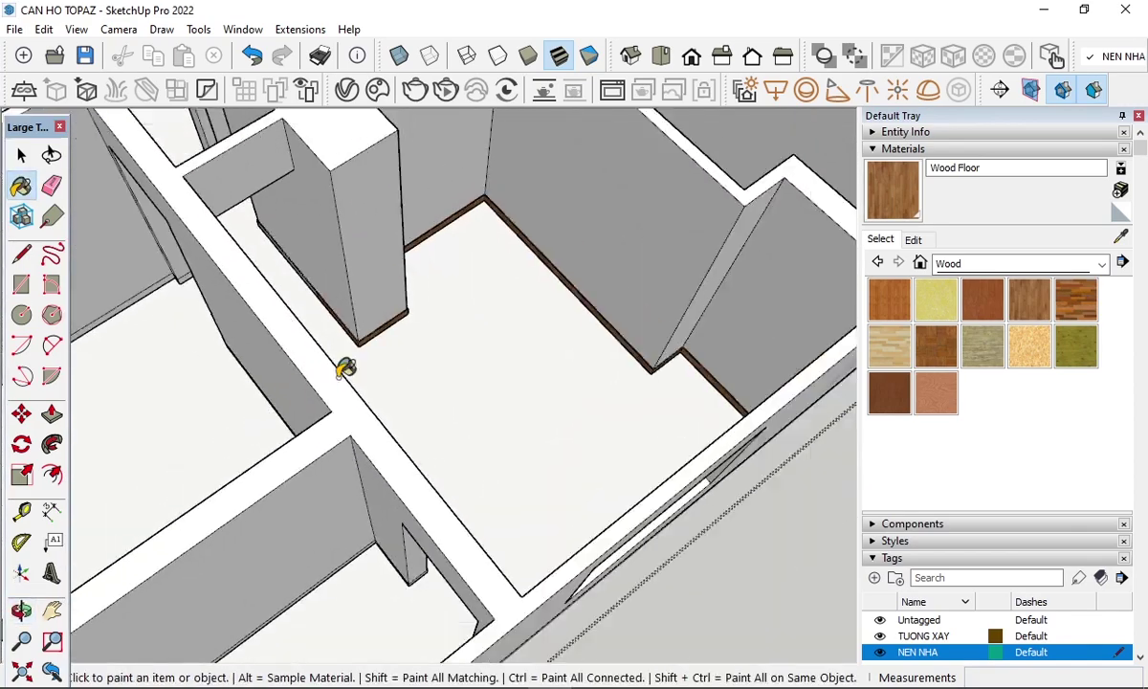
{"action": "scroll", "coordinate": [434, 280], "scroll_direction": "down", "scroll_amount": 4}
{"action": "scroll", "coordinate": [288, 332], "scroll_direction": "up", "scroll_amount": 1}
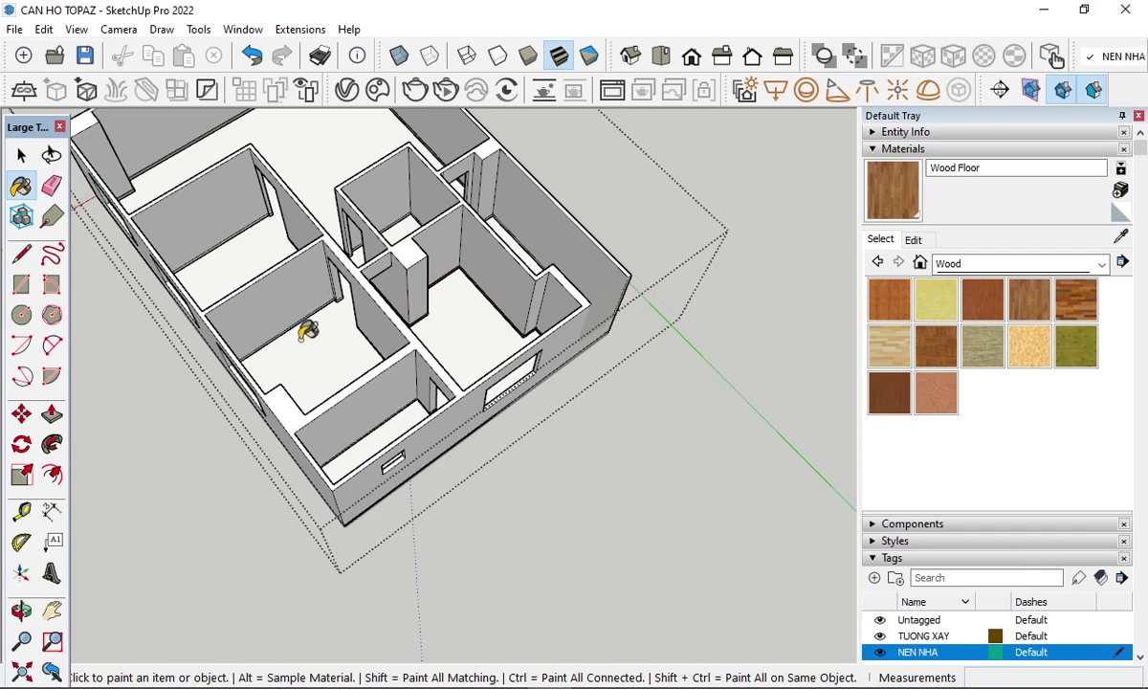
{"action": "mouse_move", "coordinate": [306, 330]}
{"action": "middle_mouse_down"}
{"action": "mouse_move", "coordinate": [282, 393]}
{"action": "mouse_move", "coordinate": [628, 438]}
{"action": "mouse_move", "coordinate": [307, 445]}
{"action": "middle_mouse_up"}
{"action": "scroll", "coordinate": [321, 414], "scroll_direction": "up", "scroll_amount": 3}
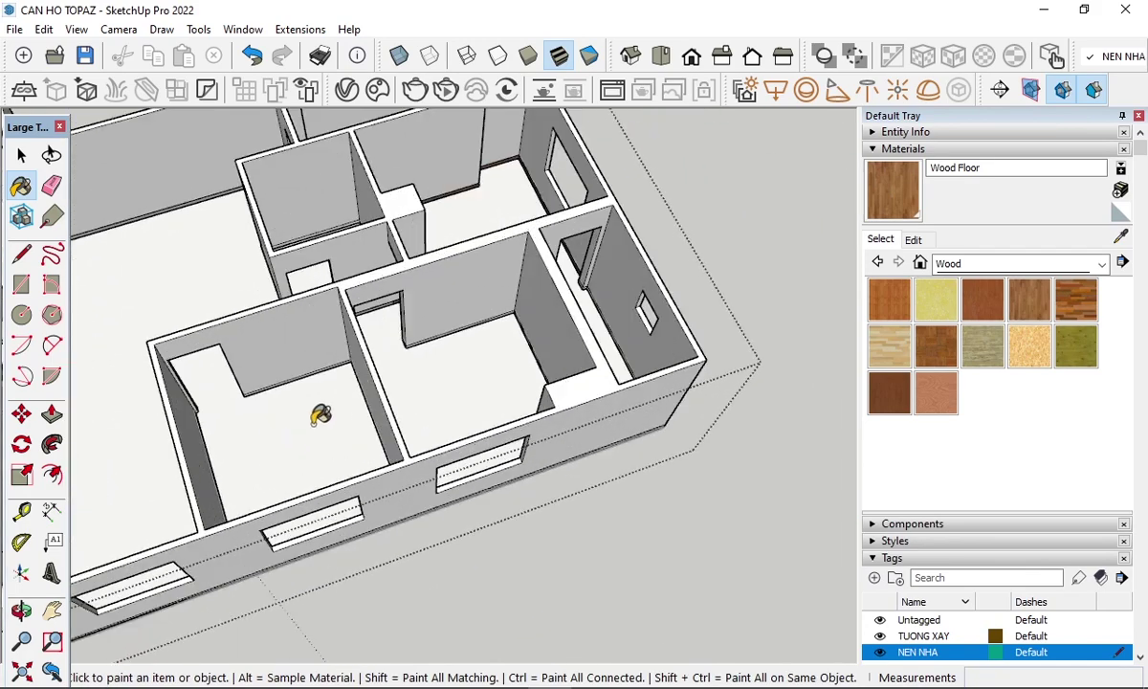
{"action": "scroll", "coordinate": [320, 414], "scroll_direction": "up", "scroll_amount": 2}
{"action": "key", "text": "space"}
{"action": "scroll", "coordinate": [438, 386], "scroll_direction": "up", "scroll_amount": 1}
{"action": "scroll", "coordinate": [445, 397], "scroll_direction": "up", "scroll_amount": 2}
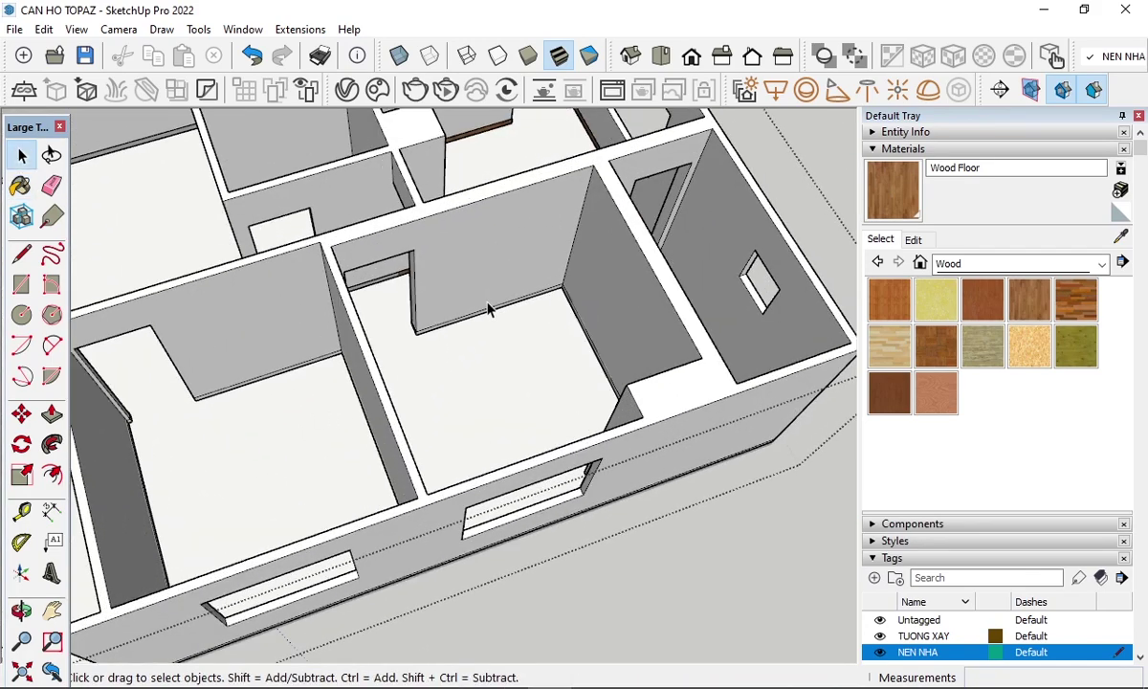
{"action": "scroll", "coordinate": [472, 326], "scroll_direction": "up", "scroll_amount": 3}
{"action": "scroll", "coordinate": [454, 409], "scroll_direction": "up", "scroll_amount": 2}
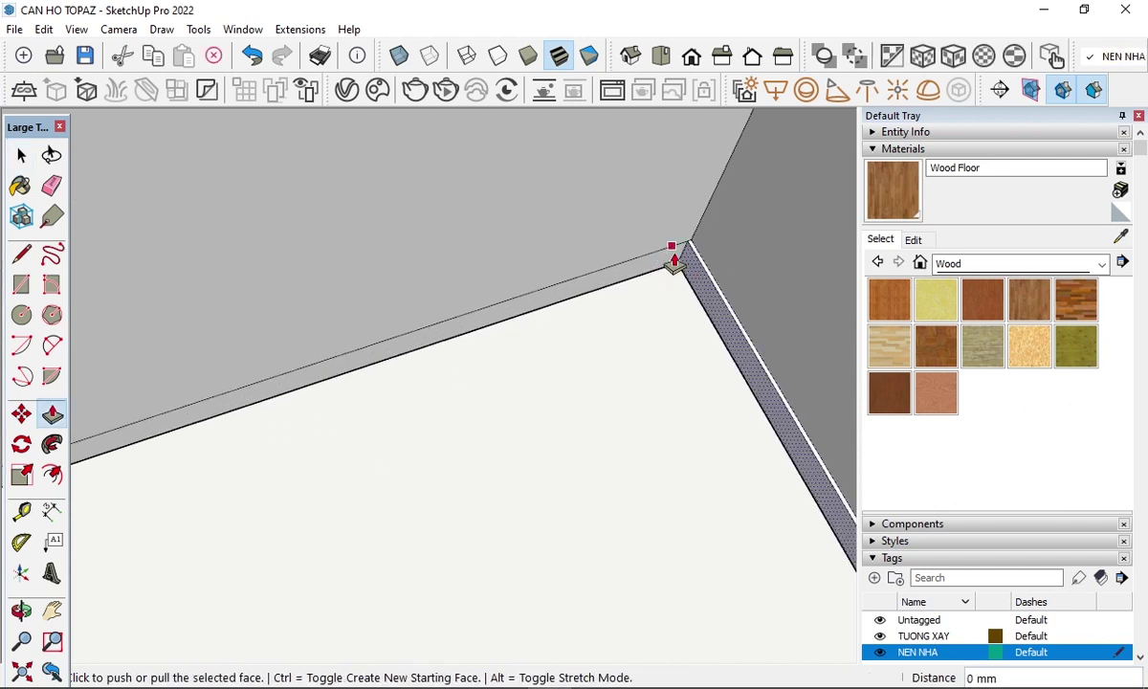
- Raise the skirting's top face and paint its right and long left faces Wood Floor
{"action": "left_click", "coordinate": [686, 245]}
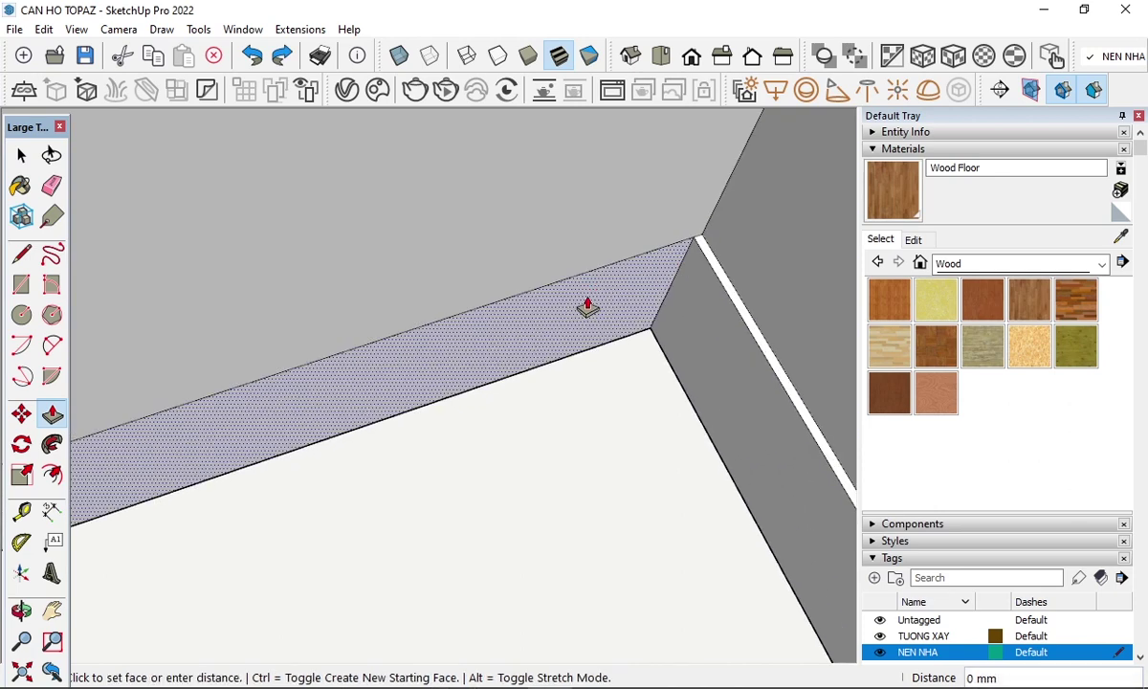
{"action": "mouse_move", "coordinate": [680, 266]}
{"action": "middle_mouse_down"}
{"action": "mouse_move", "coordinate": [725, 222]}
{"action": "mouse_move", "coordinate": [712, 271]}
{"action": "middle_mouse_up"}
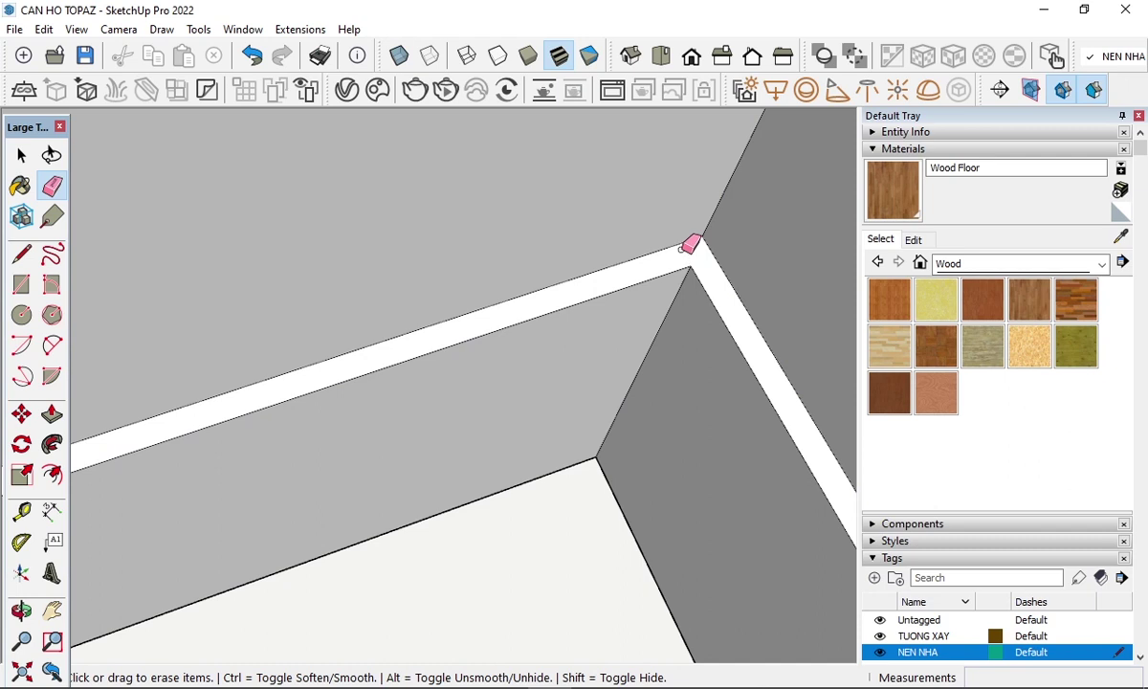
{"action": "left_click", "coordinate": [685, 352]}
{"action": "left_click", "coordinate": [588, 319]}
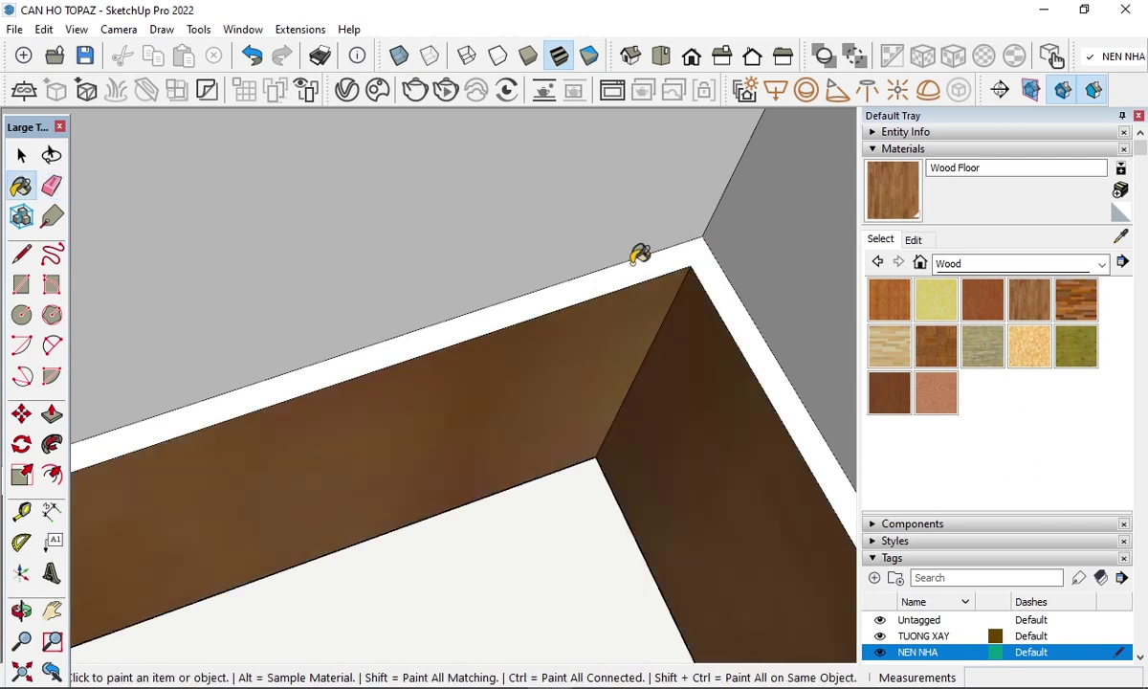
- At the floor corner, erase stray edges and paint the skirting's right, left and top faces Wood Floor
{"action": "key", "text": "space"}
{"action": "scroll", "coordinate": [670, 268], "scroll_direction": "down", "scroll_amount": 2}
{"action": "scroll", "coordinate": [581, 277], "scroll_direction": "down", "scroll_amount": 2}
{"action": "scroll", "coordinate": [521, 300], "scroll_direction": "down", "scroll_amount": 2}
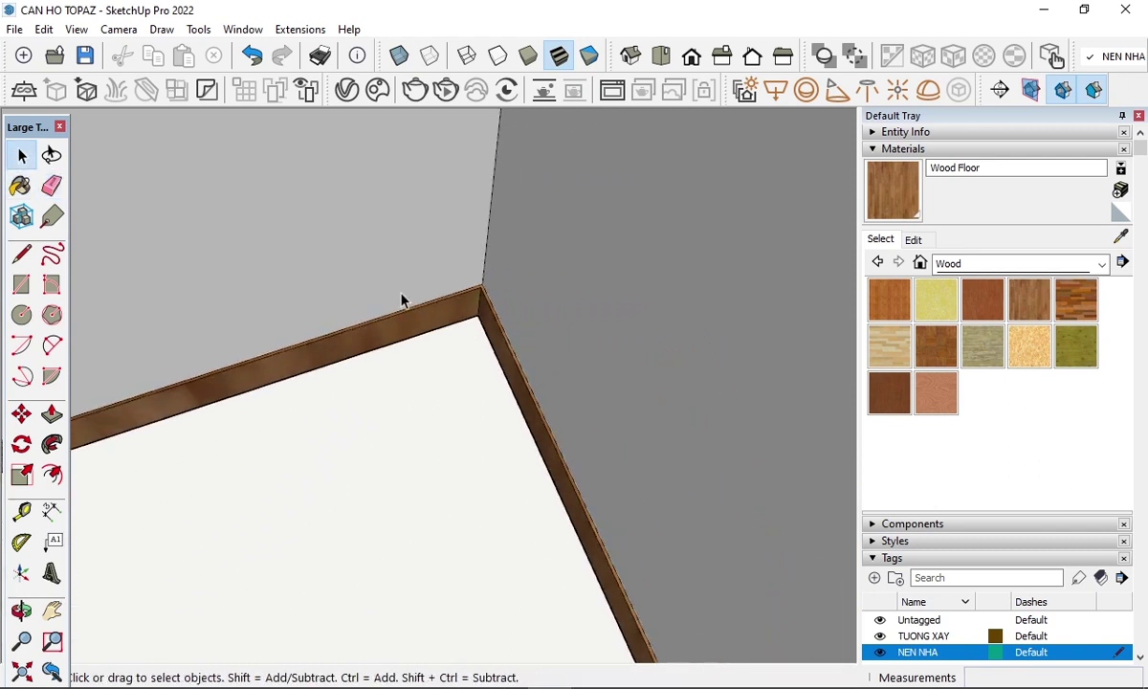
{"action": "scroll", "coordinate": [402, 300], "scroll_direction": "down", "scroll_amount": 2}
{"action": "scroll", "coordinate": [431, 261], "scroll_direction": "down", "scroll_amount": 3}
{"action": "scroll", "coordinate": [456, 435], "scroll_direction": "down", "scroll_amount": 3}
{"action": "mouse_move", "coordinate": [456, 435]}
{"action": "middle_mouse_down"}
{"action": "mouse_move", "coordinate": [789, 431]}
{"action": "mouse_move", "coordinate": [562, 458]}
{"action": "mouse_move", "coordinate": [751, 469]}
{"action": "mouse_move", "coordinate": [715, 246]}
{"action": "middle_mouse_up"}
{"action": "scroll", "coordinate": [563, 458], "scroll_direction": "up", "scroll_amount": 3}
{"action": "scroll", "coordinate": [639, 201], "scroll_direction": "up", "scroll_amount": 2}
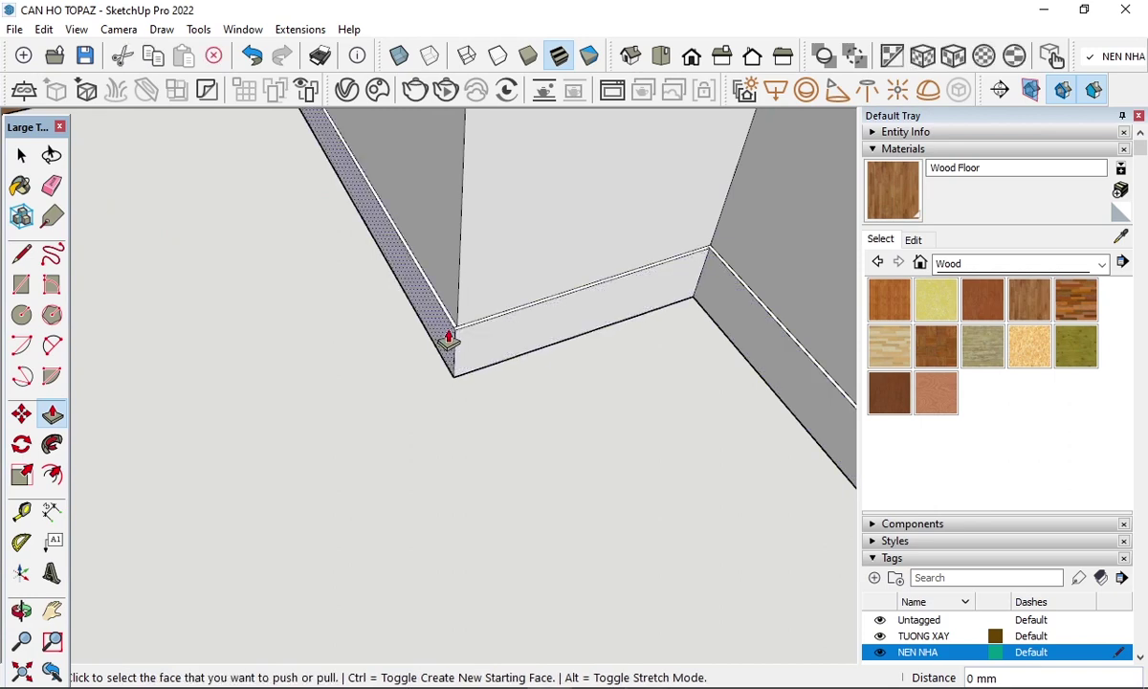
{"action": "scroll", "coordinate": [448, 339], "scroll_direction": "up", "scroll_amount": 2}
{"action": "scroll", "coordinate": [469, 335], "scroll_direction": "up", "scroll_amount": 2}
{"action": "key", "text": "e"}
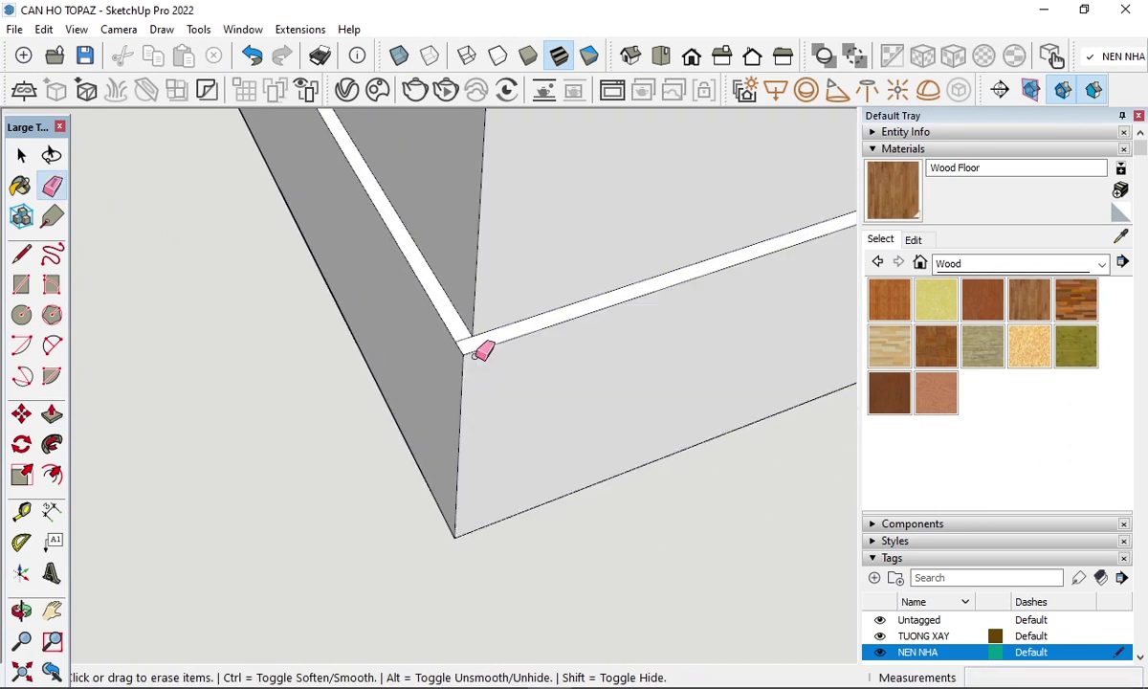
{"action": "mouse_move", "coordinate": [466, 336]}
{"action": "middle_mouse_down"}
{"action": "mouse_move", "coordinate": [184, 456]}
{"action": "mouse_move", "coordinate": [531, 268]}
{"action": "mouse_move", "coordinate": [654, 302]}
{"action": "mouse_move", "coordinate": [674, 350]}
{"action": "middle_mouse_up"}
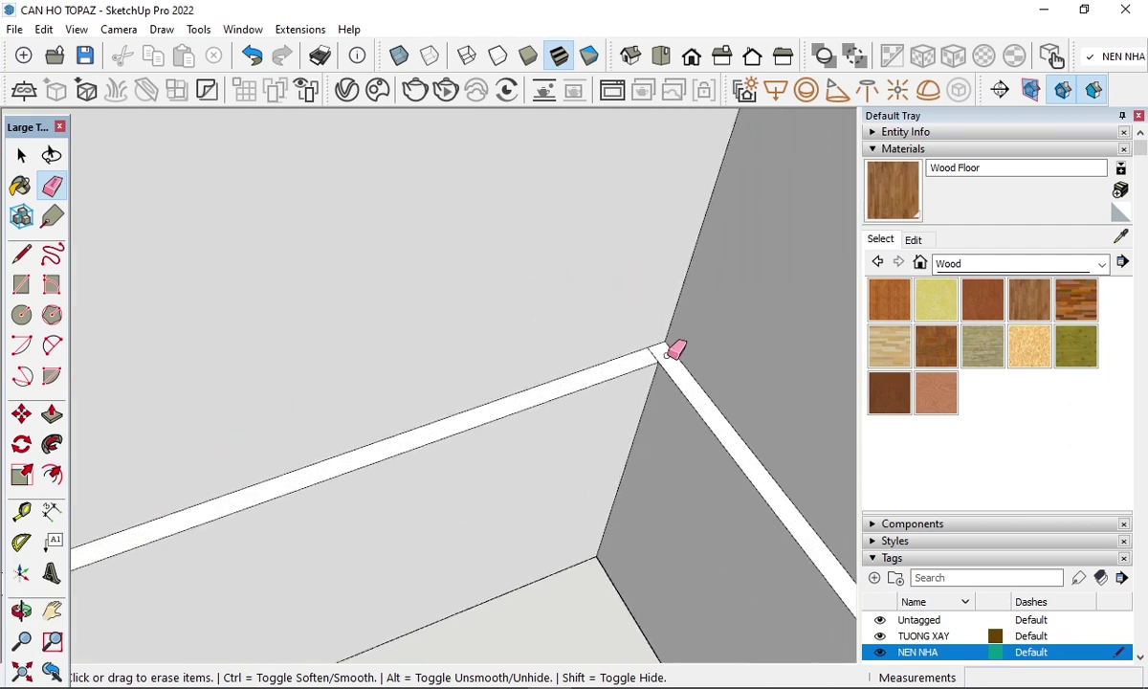
{"action": "key", "text": "b"}
{"action": "left_click", "coordinate": [633, 438]}
{"action": "left_click", "coordinate": [580, 387]}
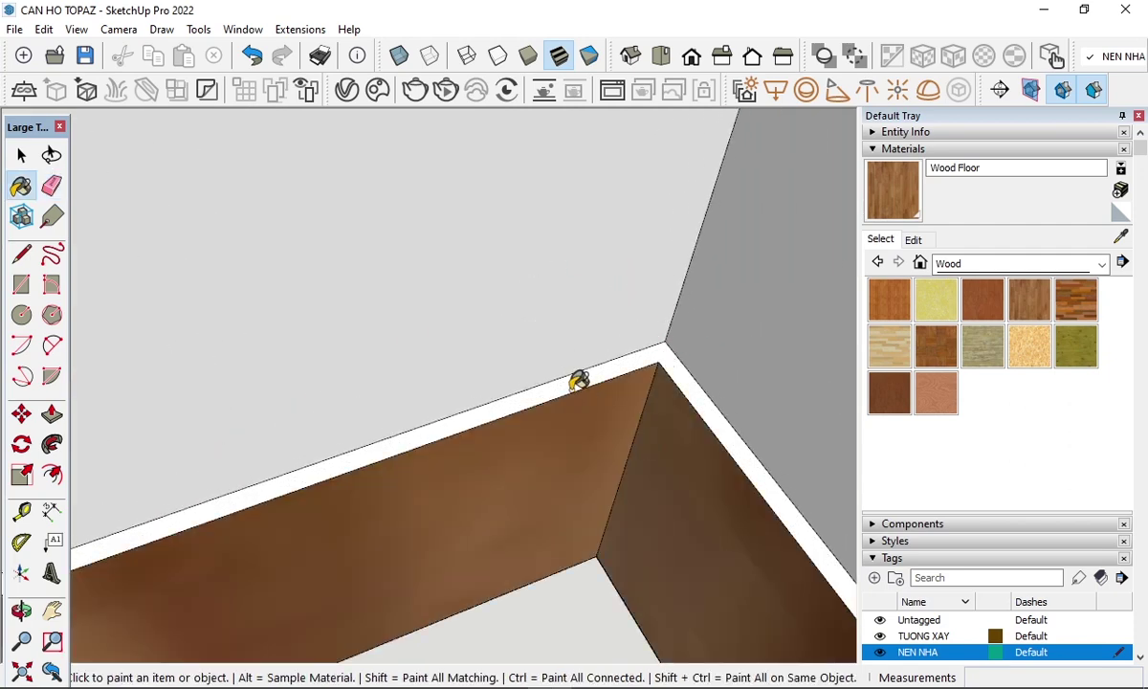
{"action": "left_click", "coordinate": [578, 380]}
- Paint the grey right skirting face at the next corner Wood Floor and erase its stray edges
{"action": "mouse_move", "coordinate": [579, 381]}
{"action": "middle_mouse_down"}
{"action": "mouse_move", "coordinate": [702, 312]}
{"action": "mouse_move", "coordinate": [385, 425]}
{"action": "mouse_move", "coordinate": [507, 379]}
{"action": "mouse_move", "coordinate": [294, 441]}
{"action": "mouse_move", "coordinate": [344, 340]}
{"action": "mouse_move", "coordinate": [238, 402]}
{"action": "mouse_move", "coordinate": [371, 466]}
{"action": "mouse_move", "coordinate": [451, 439]}
{"action": "mouse_move", "coordinate": [216, 326]}
{"action": "mouse_move", "coordinate": [458, 494]}
{"action": "mouse_move", "coordinate": [631, 456]}
{"action": "mouse_move", "coordinate": [318, 466]}
{"action": "middle_mouse_up"}
{"action": "scroll", "coordinate": [294, 441], "scroll_direction": "up", "scroll_amount": 3}
{"action": "scroll", "coordinate": [354, 394], "scroll_direction": "down", "scroll_amount": 5}
{"action": "scroll", "coordinate": [318, 465], "scroll_direction": "up", "scroll_amount": 3}
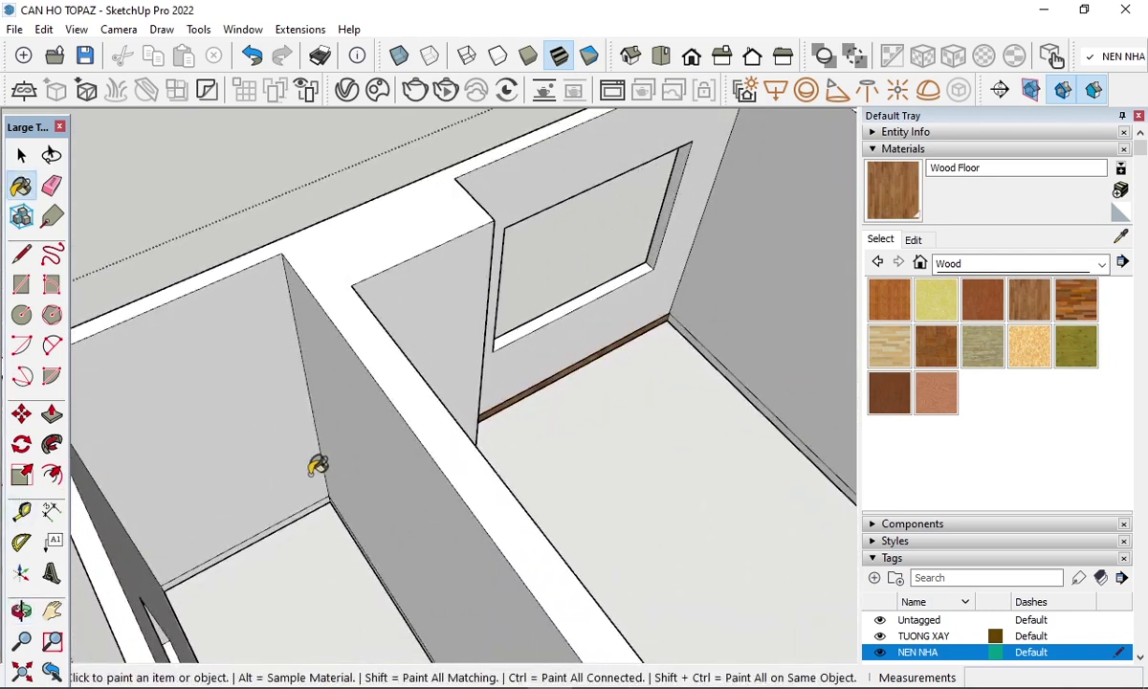
{"action": "scroll", "coordinate": [635, 323], "scroll_direction": "up", "scroll_amount": 3}
{"action": "scroll", "coordinate": [605, 328], "scroll_direction": "up", "scroll_amount": 2}
{"action": "scroll", "coordinate": [613, 322], "scroll_direction": "up", "scroll_amount": 1}
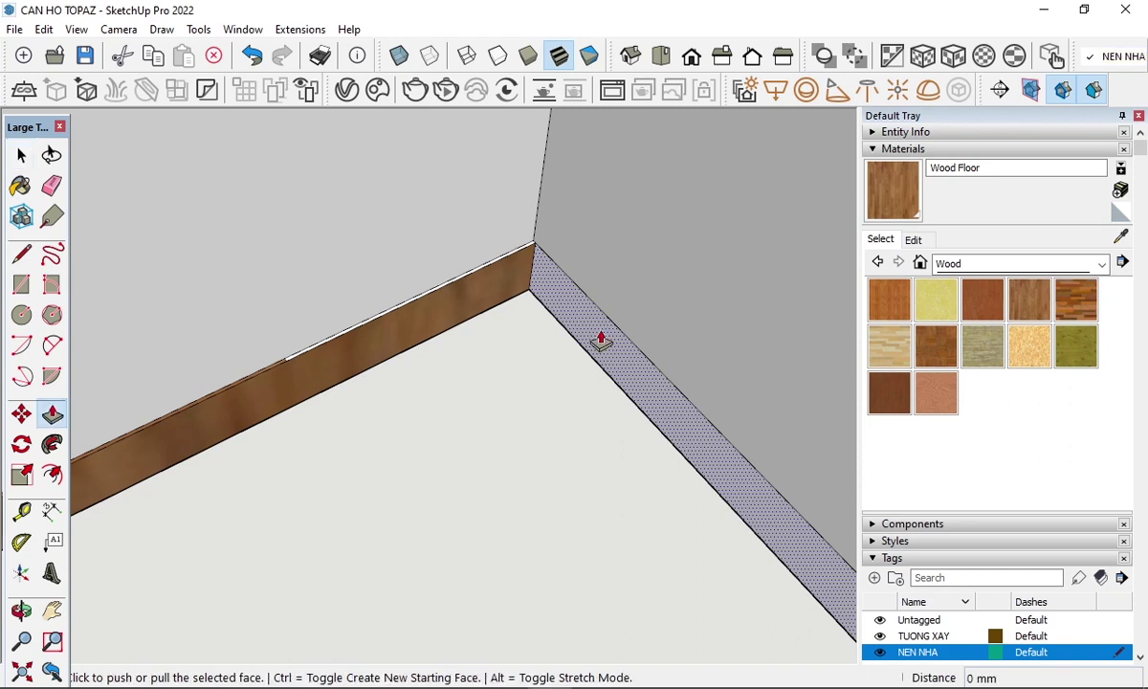
{"action": "scroll", "coordinate": [600, 341], "scroll_direction": "up", "scroll_amount": 1}
{"action": "scroll", "coordinate": [594, 330], "scroll_direction": "up", "scroll_amount": 1}
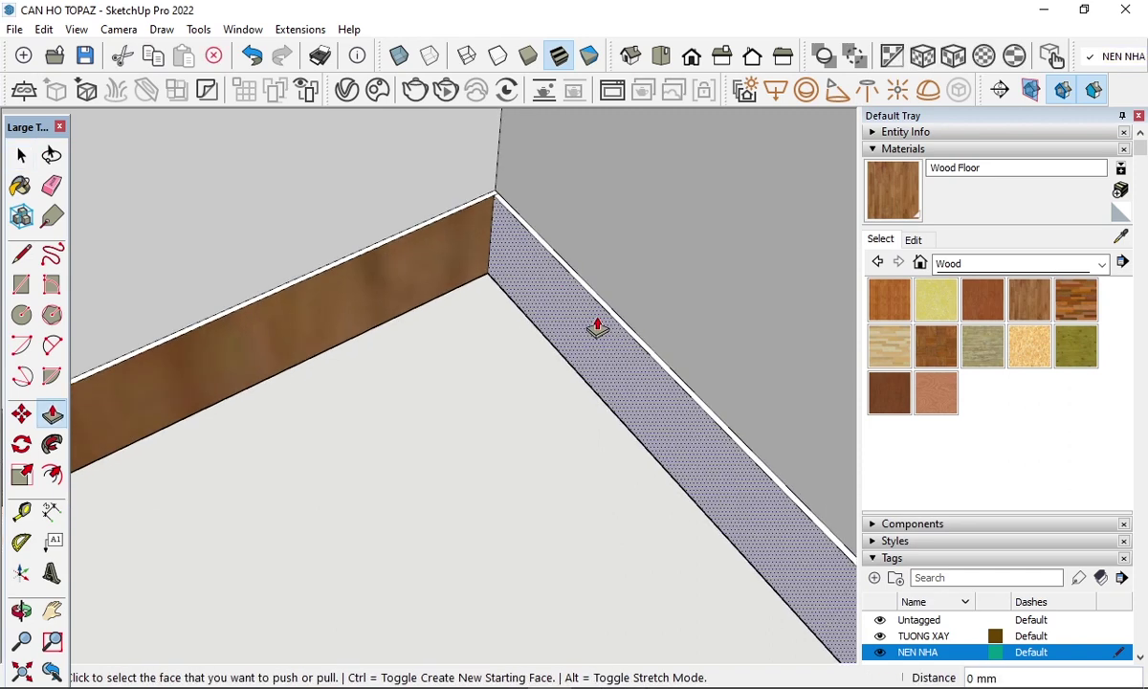
{"action": "left_click", "coordinate": [536, 263]}
{"action": "scroll", "coordinate": [466, 182], "scroll_direction": "up", "scroll_amount": 1}
{"action": "scroll", "coordinate": [548, 191], "scroll_direction": "up", "scroll_amount": 2}
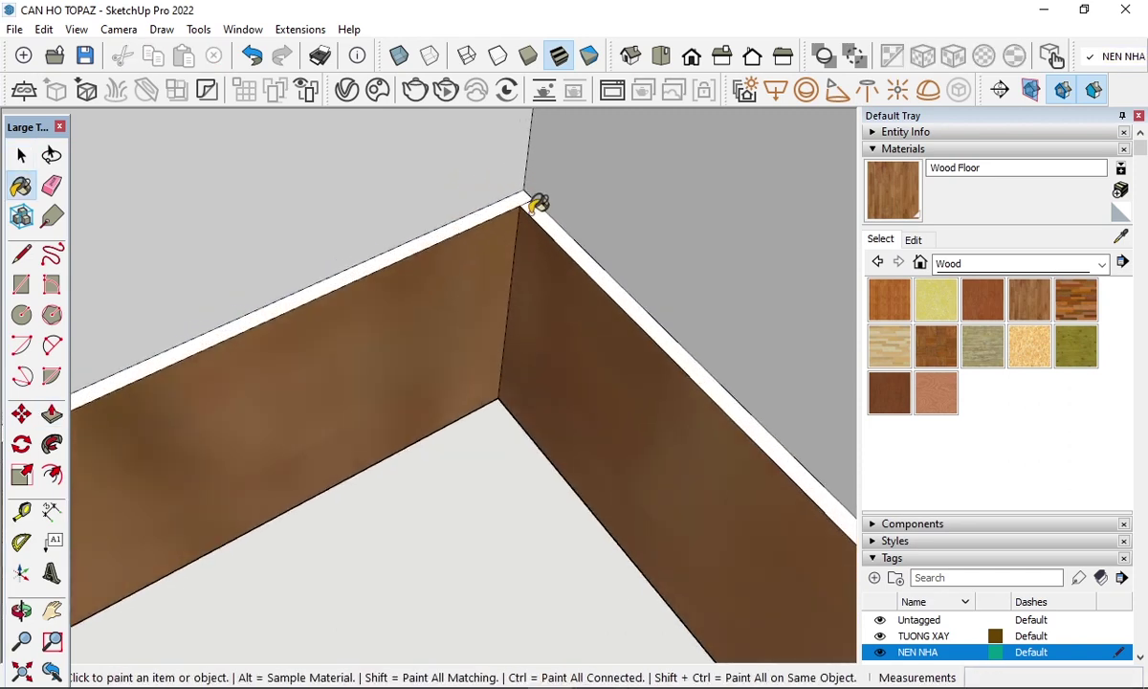
{"action": "key", "text": "e"}
{"action": "scroll", "coordinate": [529, 197], "scroll_direction": "up", "scroll_amount": 1}
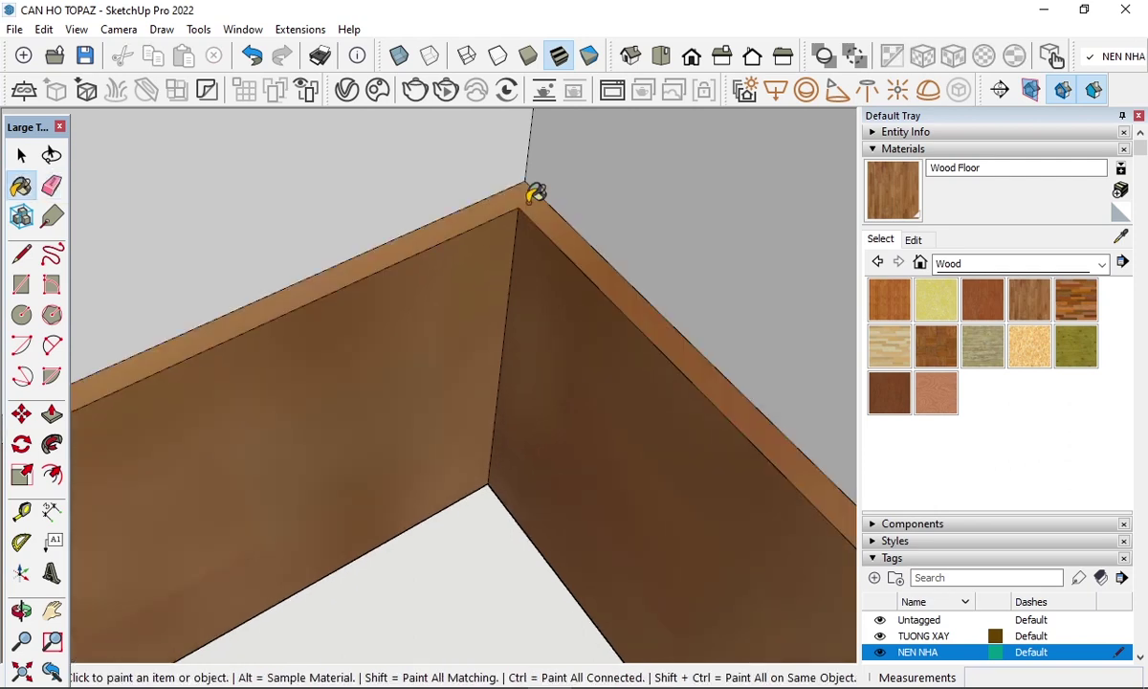
- Orbit out over the whole floor plan and over to the large room
{"action": "key", "text": "space"}
{"action": "scroll", "coordinate": [495, 283], "scroll_direction": "down", "scroll_amount": 2}
{"action": "scroll", "coordinate": [490, 251], "scroll_direction": "down", "scroll_amount": 1}
{"action": "scroll", "coordinate": [497, 251], "scroll_direction": "down", "scroll_amount": 1}
{"action": "scroll", "coordinate": [518, 273], "scroll_direction": "down", "scroll_amount": 1}
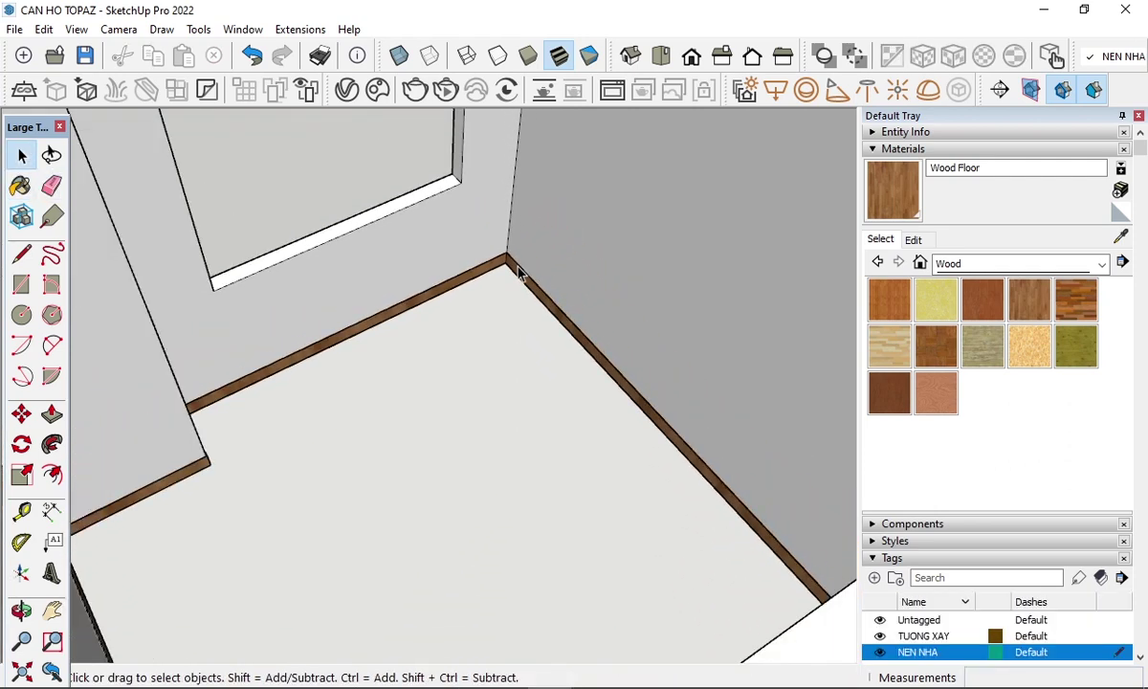
{"action": "scroll", "coordinate": [519, 274], "scroll_direction": "down", "scroll_amount": 5}
{"action": "mouse_move", "coordinate": [469, 333]}
{"action": "middle_mouse_down"}
{"action": "mouse_move", "coordinate": [787, 423]}
{"action": "mouse_move", "coordinate": [415, 320]}
{"action": "mouse_move", "coordinate": [566, 378]}
{"action": "mouse_move", "coordinate": [418, 569]}
{"action": "mouse_move", "coordinate": [355, 627]}
{"action": "mouse_move", "coordinate": [363, 571]}
{"action": "mouse_move", "coordinate": [453, 436]}
{"action": "mouse_move", "coordinate": [426, 436]}
{"action": "mouse_move", "coordinate": [498, 364]}
{"action": "middle_mouse_up"}
{"action": "scroll", "coordinate": [415, 320], "scroll_direction": "up", "scroll_amount": 3}
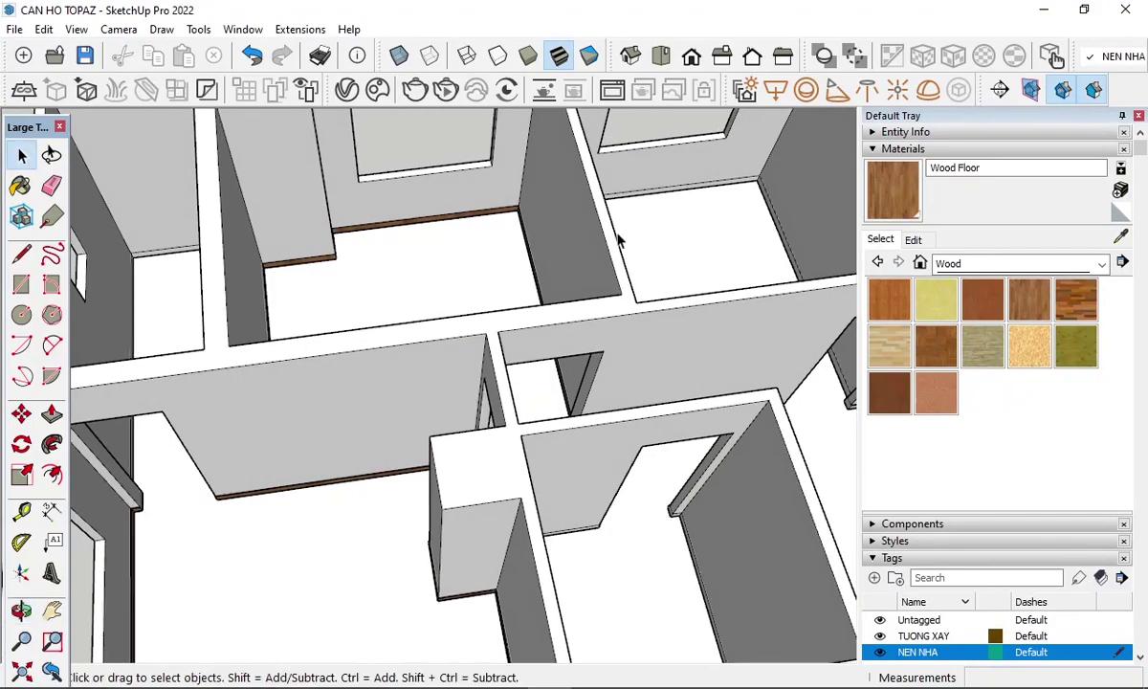
{"action": "scroll", "coordinate": [622, 328], "scroll_direction": "down", "scroll_amount": 2}
{"action": "mouse_move", "coordinate": [623, 328]}
{"action": "middle_mouse_down"}
{"action": "mouse_move", "coordinate": [423, 290]}
{"action": "mouse_move", "coordinate": [446, 302]}
{"action": "middle_mouse_up"}
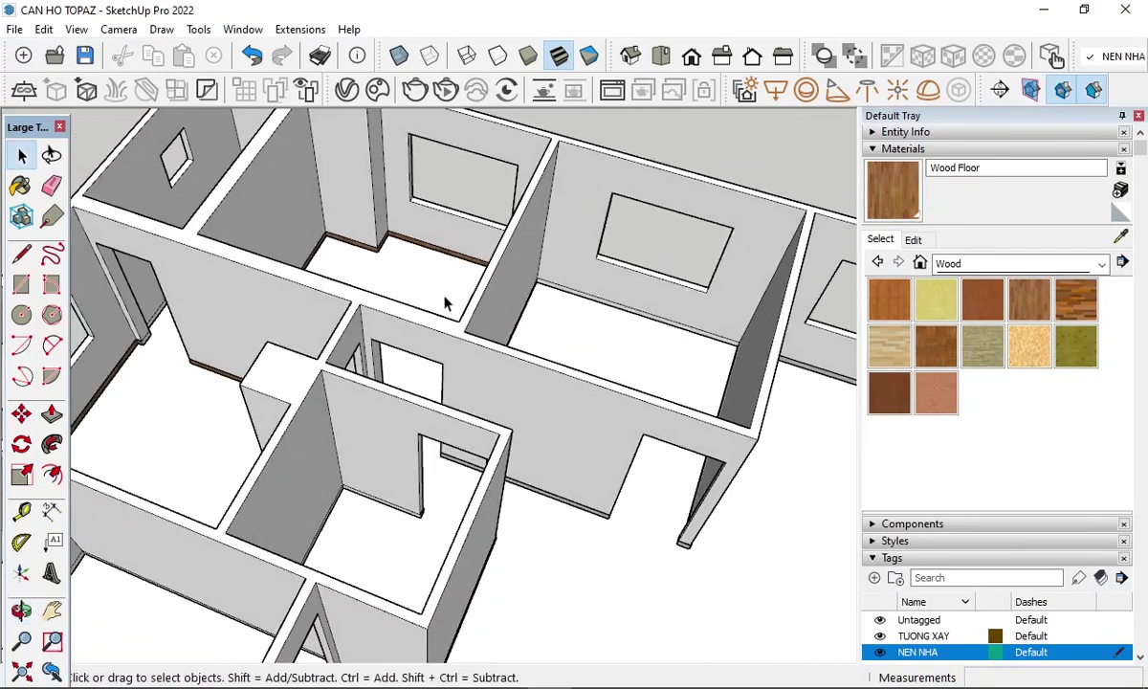
{"action": "scroll", "coordinate": [574, 373], "scroll_direction": "down", "scroll_amount": 3}
{"action": "scroll", "coordinate": [574, 373], "scroll_direction": "up", "scroll_amount": 2}
{"action": "scroll", "coordinate": [574, 373], "scroll_direction": "up", "scroll_amount": 2}
{"action": "mouse_move", "coordinate": [574, 373]}
{"action": "middle_mouse_down"}
{"action": "mouse_move", "coordinate": [469, 487]}
{"action": "mouse_move", "coordinate": [454, 392]}
{"action": "mouse_move", "coordinate": [437, 375]}
{"action": "middle_mouse_up"}
{"action": "scroll", "coordinate": [426, 411], "scroll_direction": "down", "scroll_amount": 3}
{"action": "scroll", "coordinate": [436, 464], "scroll_direction": "up", "scroll_amount": 2}
{"action": "mouse_move", "coordinate": [436, 464]}
{"action": "middle_mouse_down"}
{"action": "mouse_move", "coordinate": [507, 400]}
{"action": "mouse_move", "coordinate": [466, 471]}
{"action": "mouse_move", "coordinate": [423, 411]}
{"action": "mouse_move", "coordinate": [397, 435]}
{"action": "middle_mouse_up"}
{"action": "scroll", "coordinate": [397, 435], "scroll_direction": "up", "scroll_amount": 2}
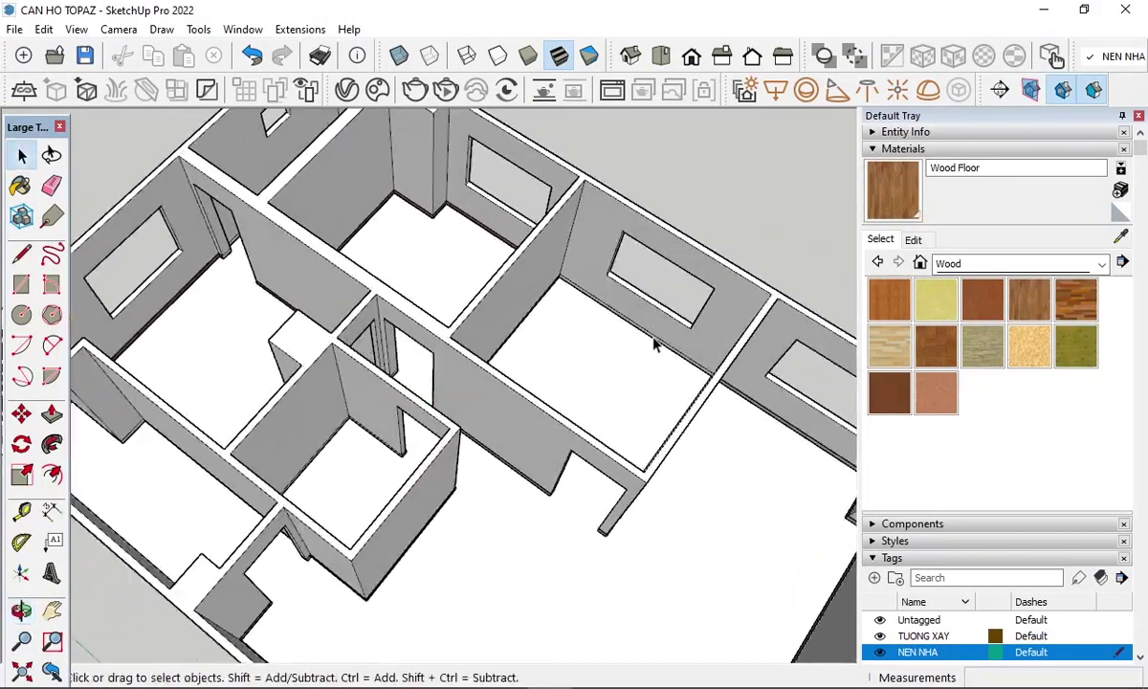
{"action": "scroll", "coordinate": [345, 475], "scroll_direction": "up", "scroll_amount": 2}
{"action": "scroll", "coordinate": [345, 476], "scroll_direction": "up", "scroll_amount": 2}
{"action": "scroll", "coordinate": [464, 464], "scroll_direction": "down", "scroll_amount": 3}
{"action": "middle_click_drag", "start_coordinate": [464, 464], "coordinate": [705, 299]}
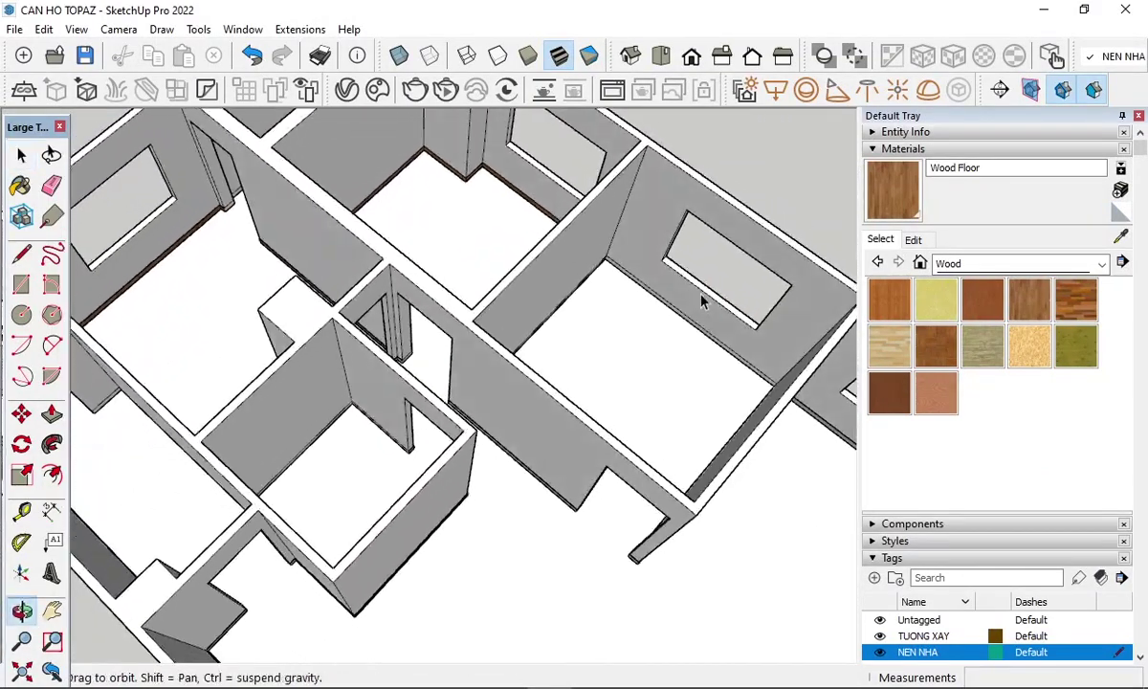
{"action": "scroll", "coordinate": [603, 355], "scroll_direction": "up", "scroll_amount": 3}
{"action": "scroll", "coordinate": [586, 287], "scroll_direction": "up", "scroll_amount": 2}
{"action": "scroll", "coordinate": [622, 256], "scroll_direction": "up", "scroll_amount": 2}
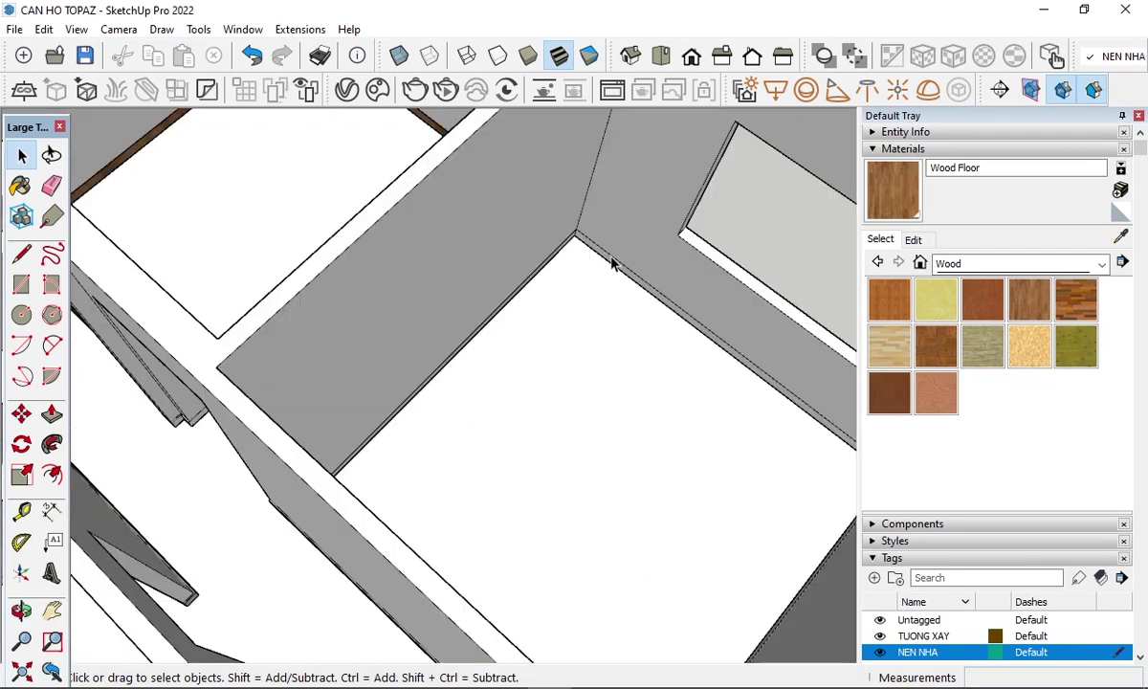
{"action": "scroll", "coordinate": [623, 222], "scroll_direction": "up", "scroll_amount": 2}
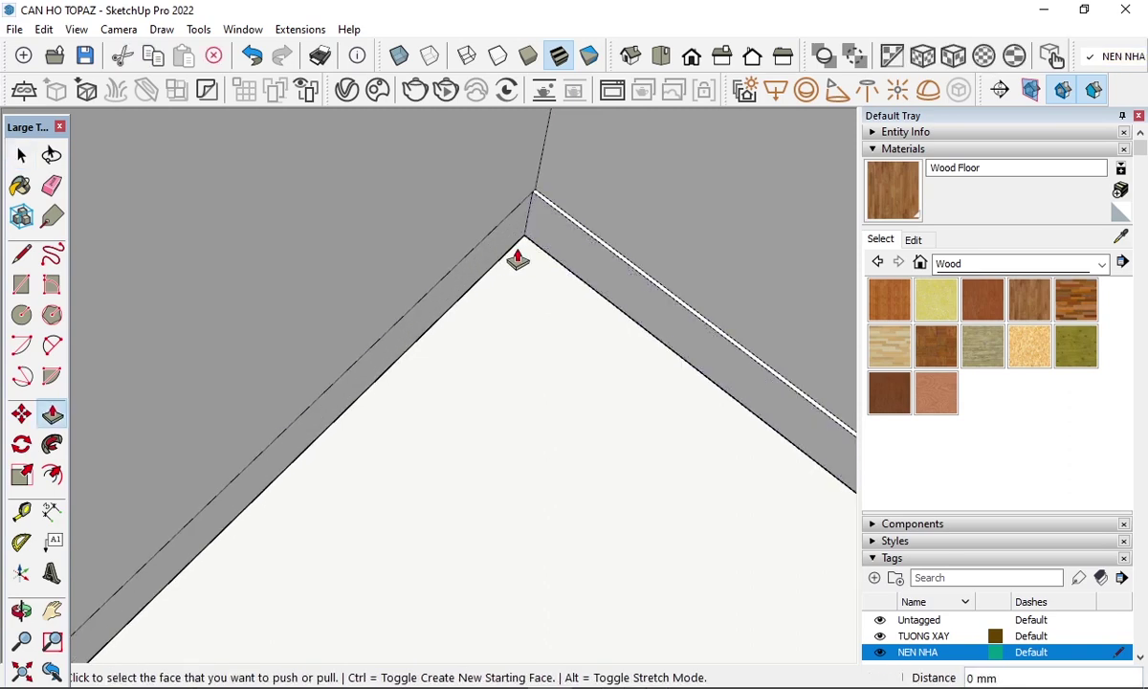
- Paint the baseboard's right, left and top faces at the corner Wood Floor
{"action": "scroll", "coordinate": [521, 201], "scroll_direction": "up", "scroll_amount": 1}
{"action": "scroll", "coordinate": [563, 187], "scroll_direction": "up", "scroll_amount": 2}
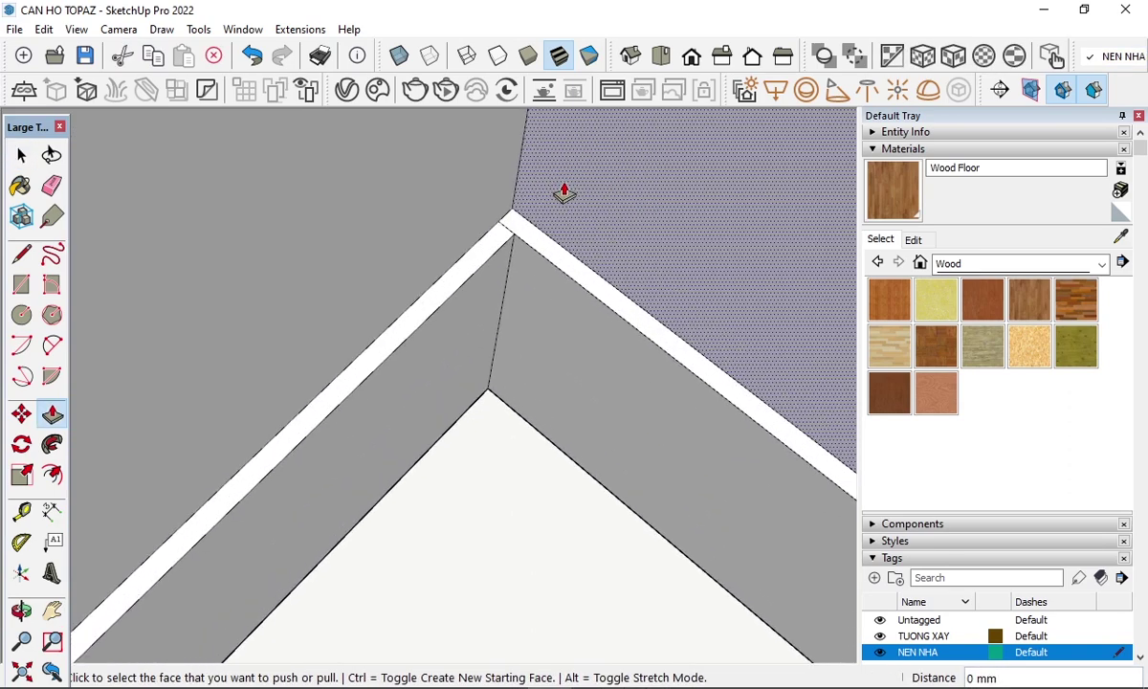
{"action": "scroll", "coordinate": [536, 206], "scroll_direction": "up", "scroll_amount": 2}
{"action": "key", "text": "e"}
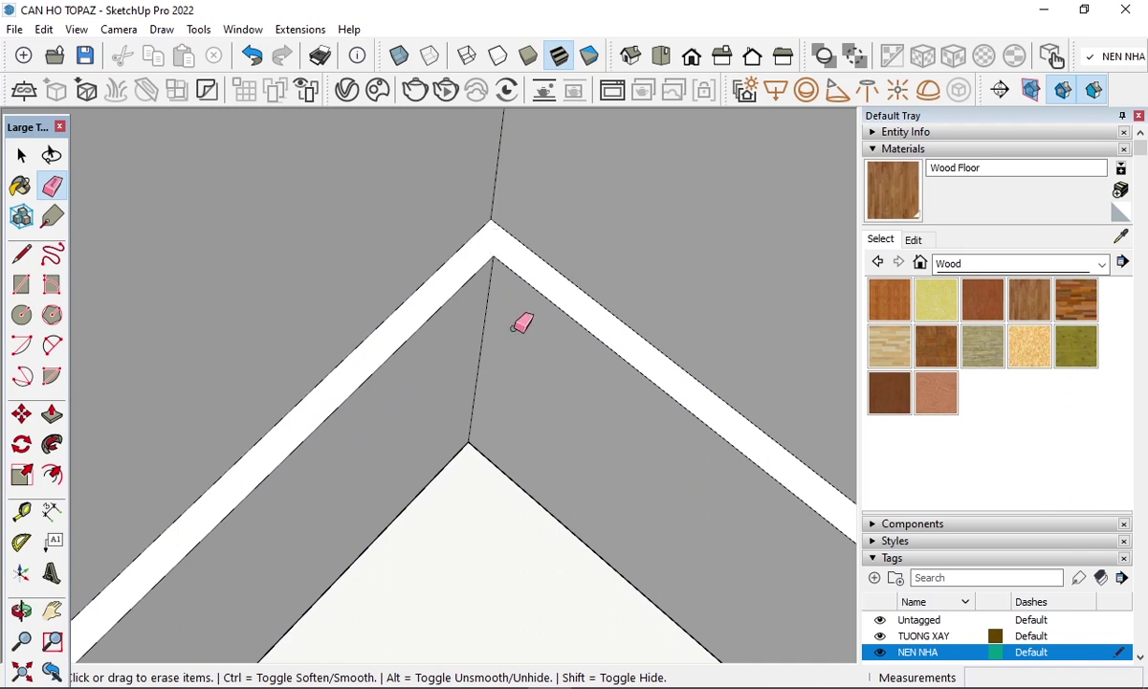
{"action": "left_click", "coordinate": [514, 326]}
{"action": "left_click", "coordinate": [456, 330]}
{"action": "left_click", "coordinate": [463, 269]}
- Near the window, paint the two remaining faces at the strip's end Wood Floor
{"action": "key", "text": "space"}
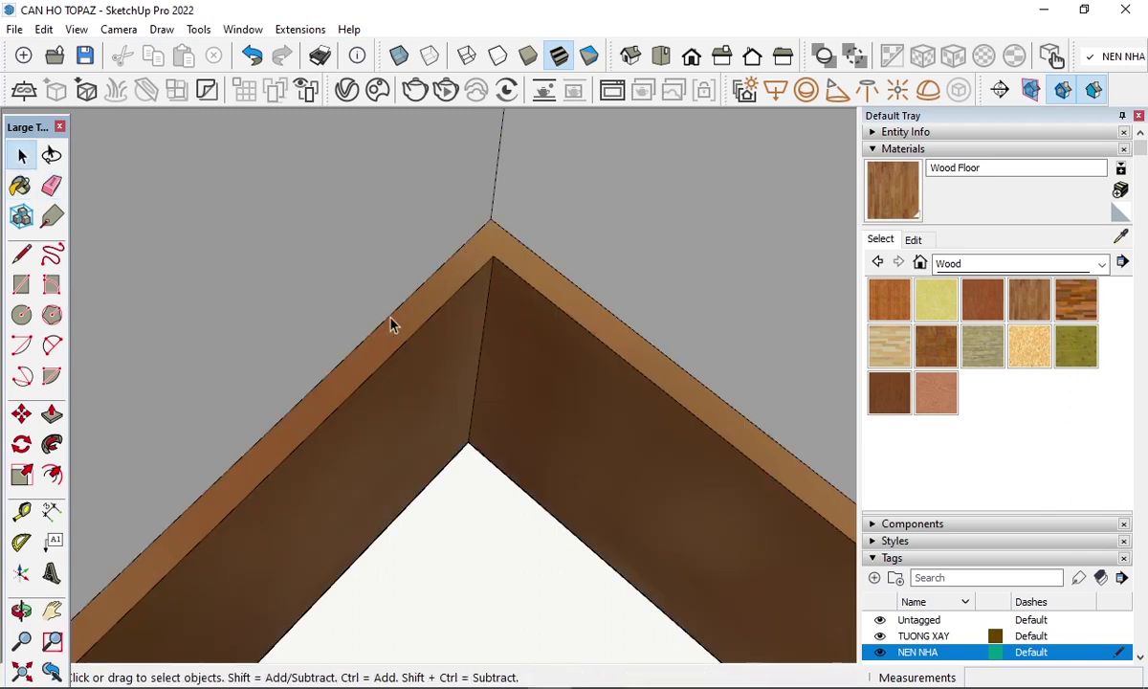
{"action": "scroll", "coordinate": [346, 352], "scroll_direction": "down", "scroll_amount": 3}
{"action": "scroll", "coordinate": [346, 354], "scroll_direction": "down", "scroll_amount": 2}
{"action": "scroll", "coordinate": [366, 359], "scroll_direction": "down", "scroll_amount": 2}
{"action": "scroll", "coordinate": [448, 328], "scroll_direction": "down", "scroll_amount": 2}
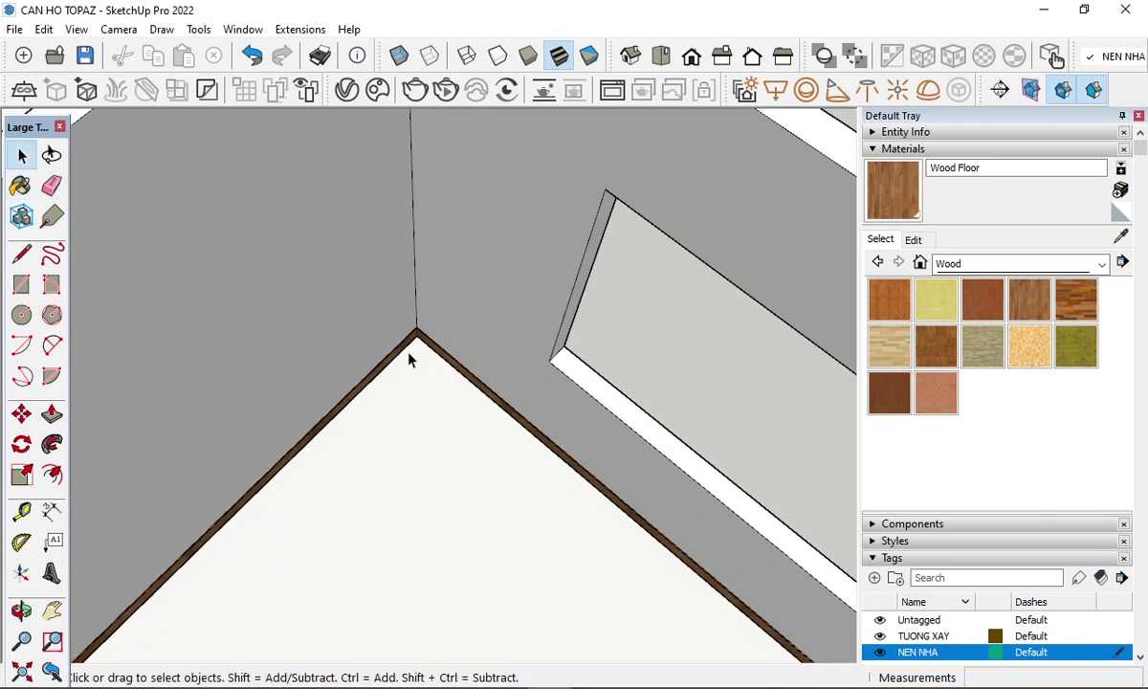
{"action": "scroll", "coordinate": [410, 359], "scroll_direction": "down", "scroll_amount": 2}
{"action": "mouse_move", "coordinate": [354, 446]}
{"action": "middle_mouse_down"}
{"action": "mouse_move", "coordinate": [507, 453]}
{"action": "mouse_move", "coordinate": [819, 428]}
{"action": "mouse_move", "coordinate": [847, 310]}
{"action": "mouse_move", "coordinate": [344, 175]}
{"action": "middle_mouse_up"}
{"action": "scroll", "coordinate": [612, 263], "scroll_direction": "up", "scroll_amount": 3}
{"action": "scroll", "coordinate": [669, 220], "scroll_direction": "up", "scroll_amount": 3}
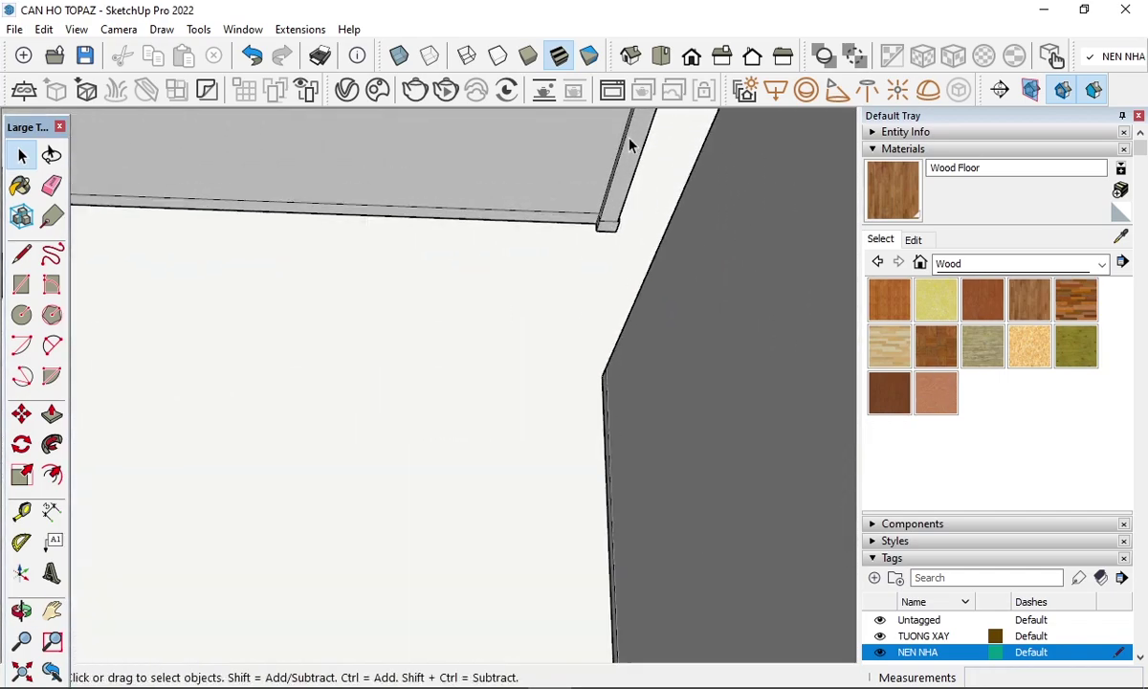
{"action": "mouse_move", "coordinate": [669, 220]}
{"action": "middle_mouse_down"}
{"action": "mouse_move", "coordinate": [660, 249]}
{"action": "mouse_move", "coordinate": [759, 191]}
{"action": "middle_mouse_up"}
{"action": "scroll", "coordinate": [435, 141], "scroll_direction": "up", "scroll_amount": 3}
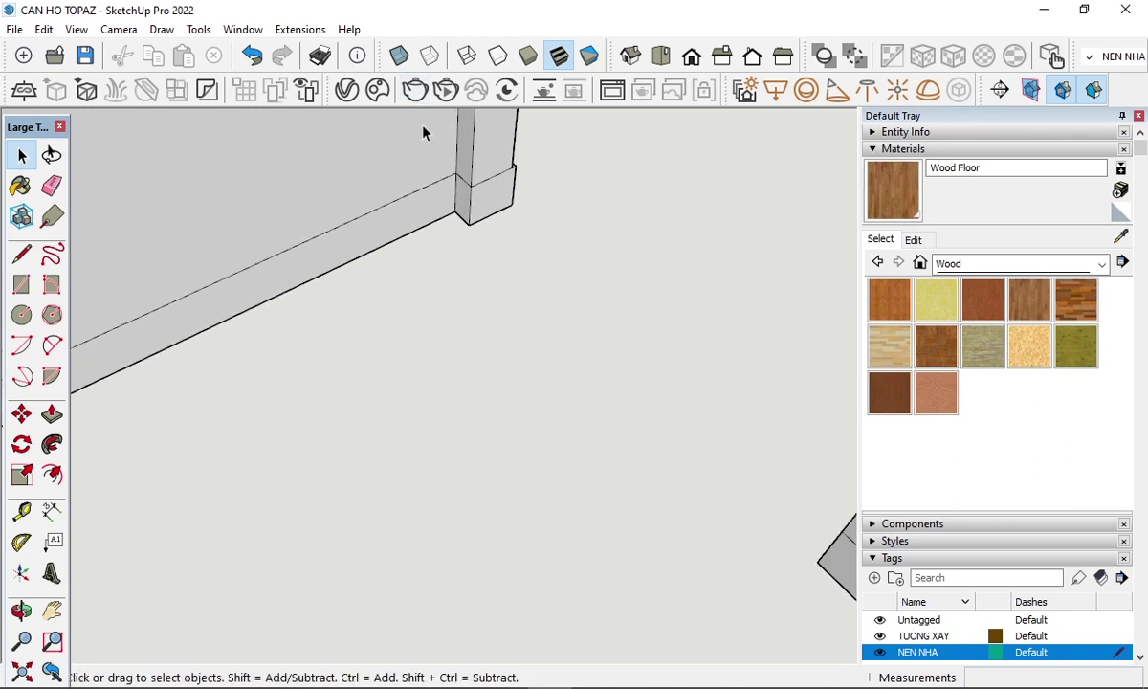
{"action": "key", "text": "p"}
{"action": "scroll", "coordinate": [393, 203], "scroll_direction": "up", "scroll_amount": 2}
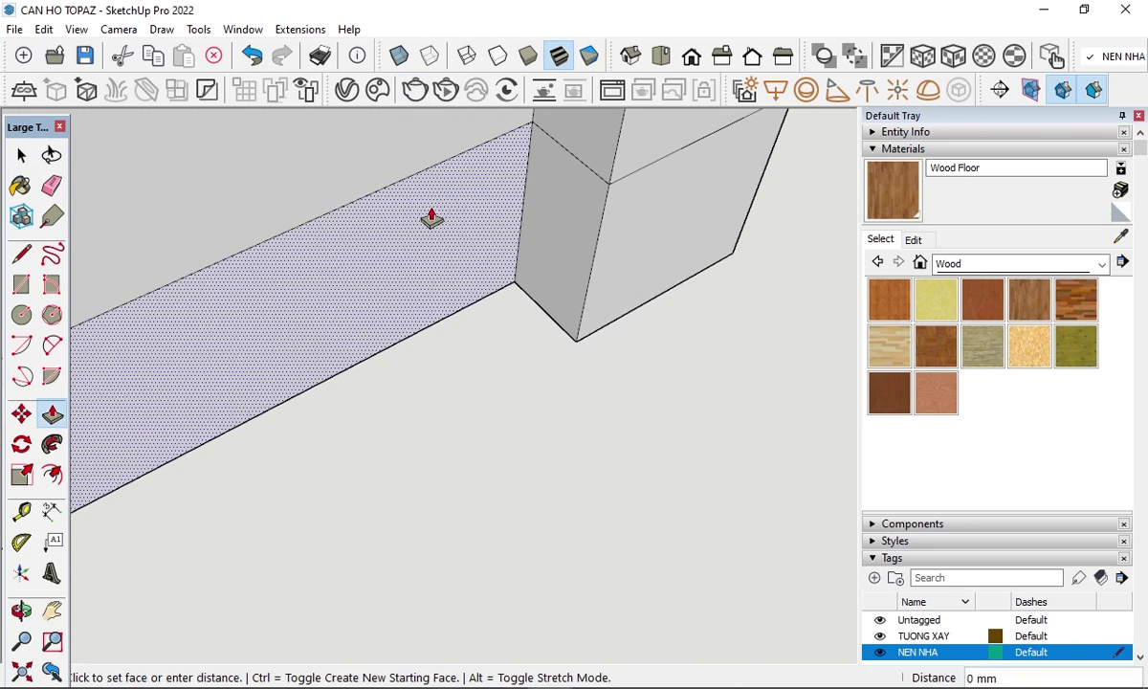
{"action": "scroll", "coordinate": [537, 125], "scroll_direction": "up", "scroll_amount": 2}
{"action": "scroll", "coordinate": [542, 133], "scroll_direction": "up", "scroll_amount": 2}
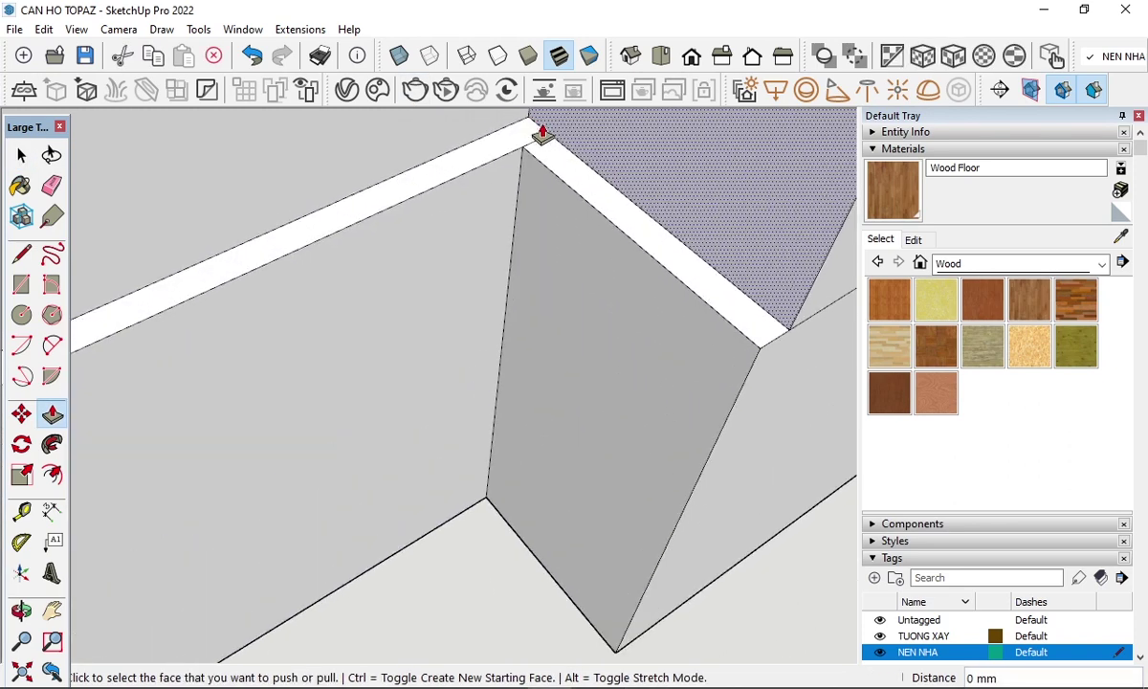
{"action": "left_click", "coordinate": [566, 260]}
{"action": "left_click", "coordinate": [485, 254]}
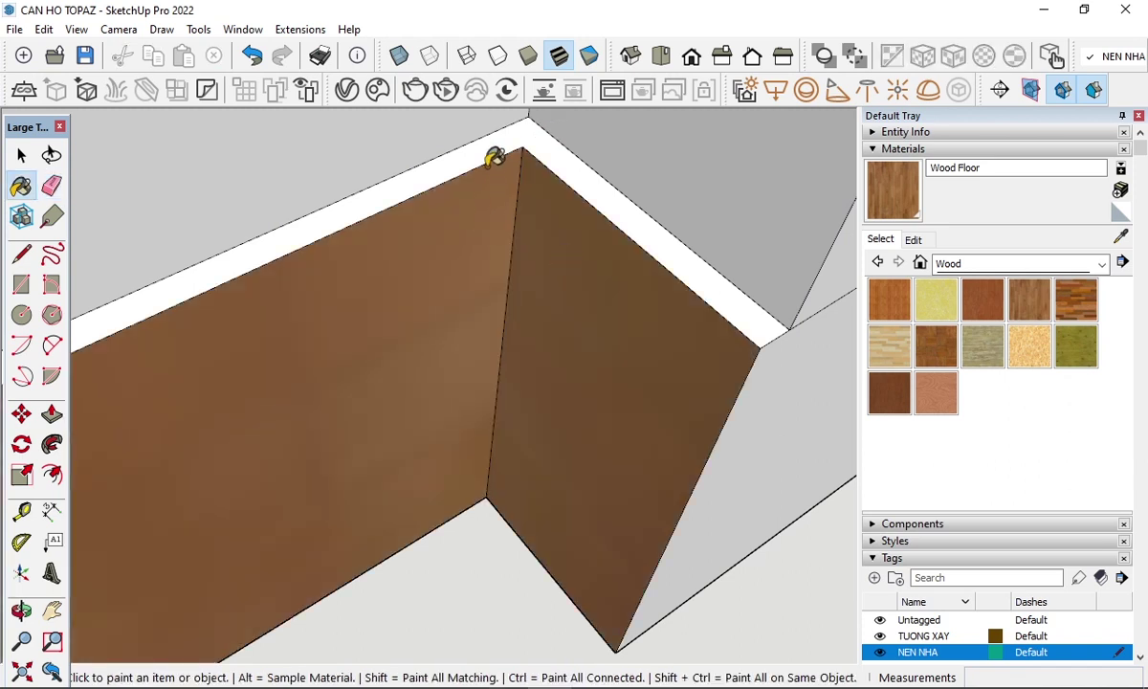
- Orbit around the post to check the freshly painted strip end
{"action": "key", "text": "space"}
{"action": "scroll", "coordinate": [392, 244], "scroll_direction": "down", "scroll_amount": 3}
{"action": "scroll", "coordinate": [344, 234], "scroll_direction": "down", "scroll_amount": 3}
{"action": "scroll", "coordinate": [359, 239], "scroll_direction": "down", "scroll_amount": 2}
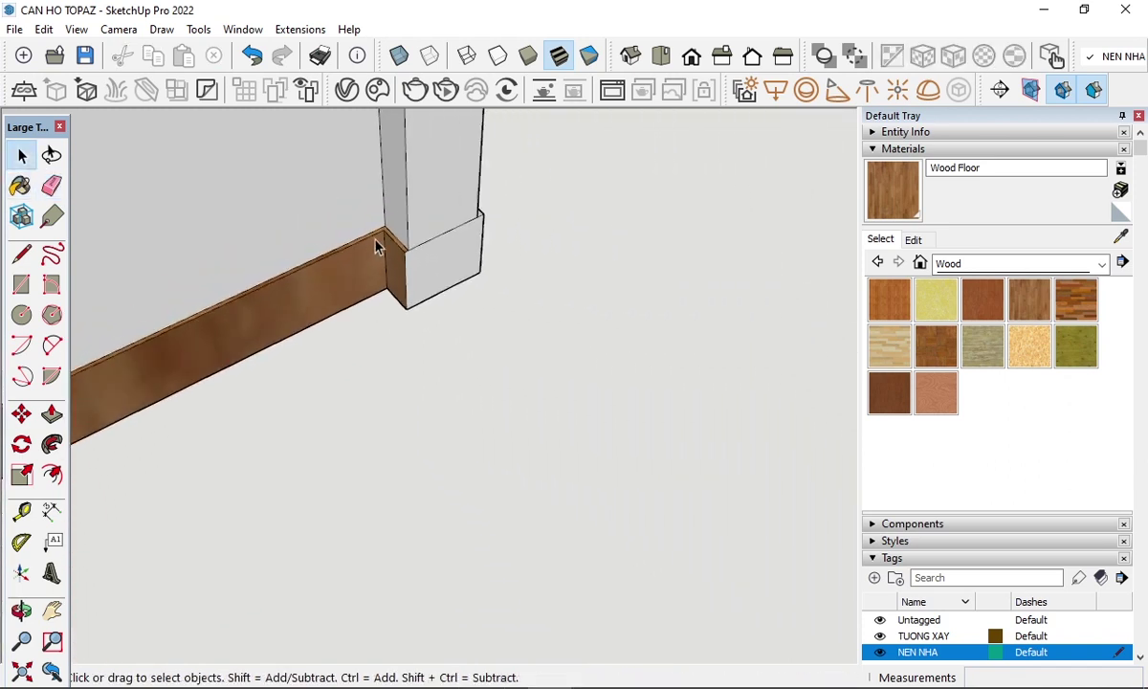
{"action": "scroll", "coordinate": [399, 244], "scroll_direction": "down", "scroll_amount": 2}
{"action": "middle_click_drag", "start_coordinate": [400, 244], "coordinate": [587, 448]}
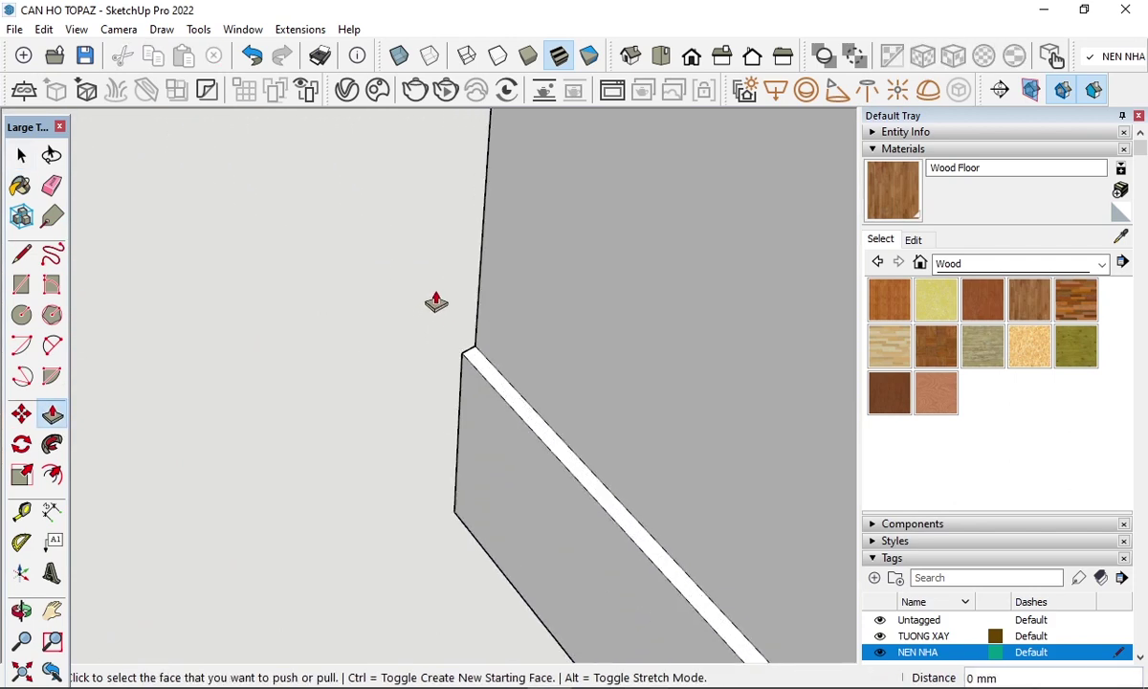
{"action": "scroll", "coordinate": [437, 304], "scroll_direction": "up", "scroll_amount": 3}
{"action": "scroll", "coordinate": [441, 308], "scroll_direction": "up", "scroll_amount": 2}
{"action": "scroll", "coordinate": [468, 330], "scroll_direction": "down", "scroll_amount": 3}
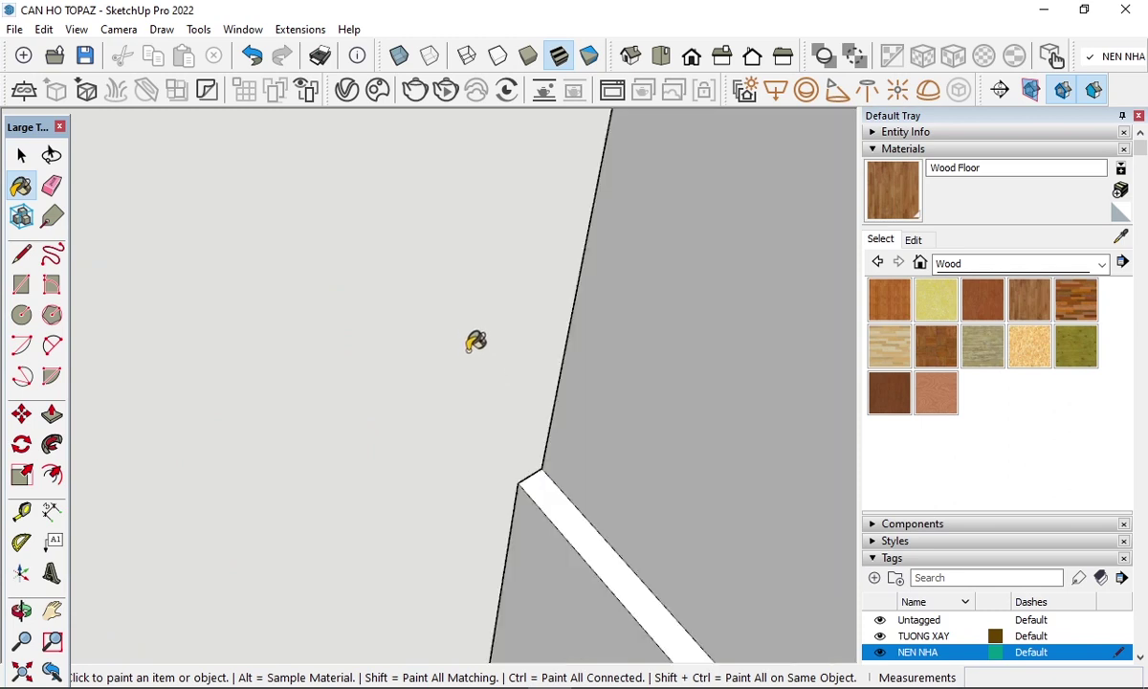
{"action": "scroll", "coordinate": [516, 368], "scroll_direction": "down", "scroll_amount": 2}
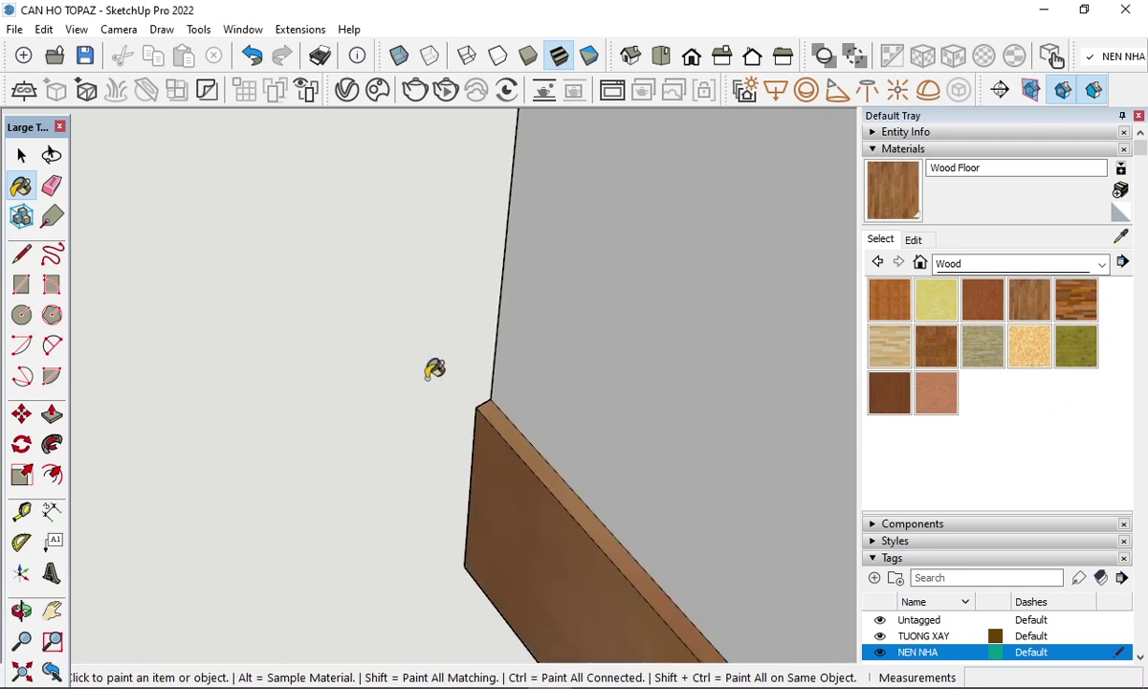
{"action": "key", "text": "space"}
{"action": "mouse_move", "coordinate": [434, 370]}
{"action": "middle_mouse_down"}
{"action": "mouse_move", "coordinate": [408, 218]}
{"action": "mouse_move", "coordinate": [453, 223]}
{"action": "mouse_move", "coordinate": [393, 268]}
{"action": "middle_mouse_up"}
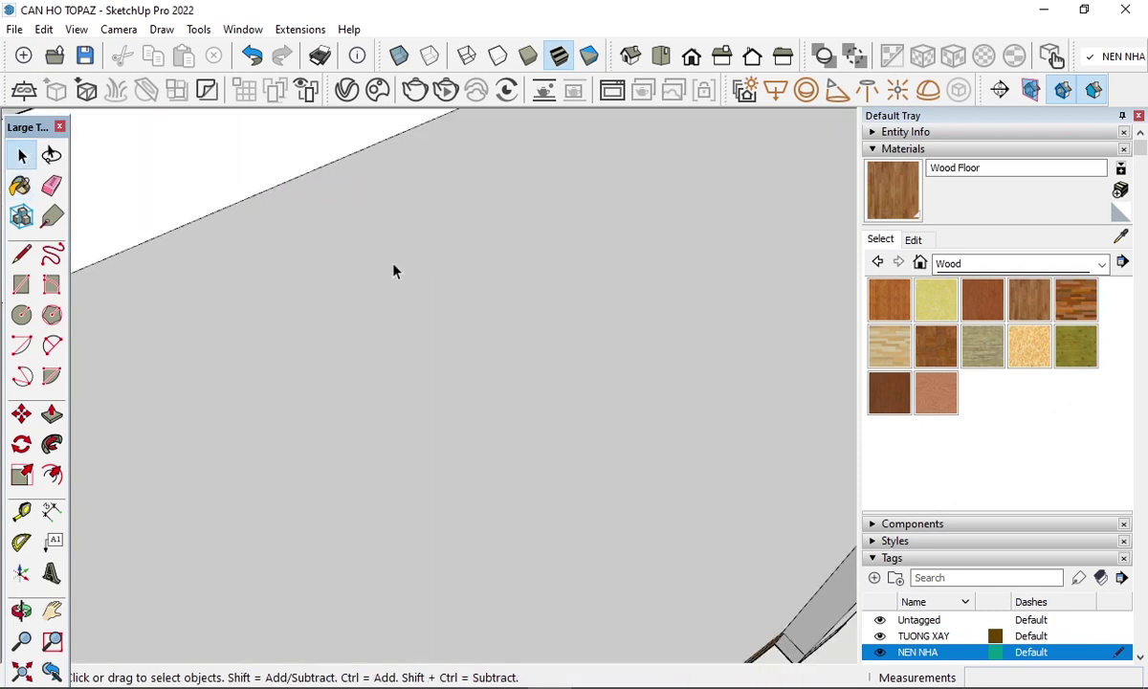
{"action": "scroll", "coordinate": [393, 271], "scroll_direction": "down", "scroll_amount": 3}
{"action": "scroll", "coordinate": [363, 323], "scroll_direction": "down", "scroll_amount": 2}
{"action": "key", "text": "shift+z"}
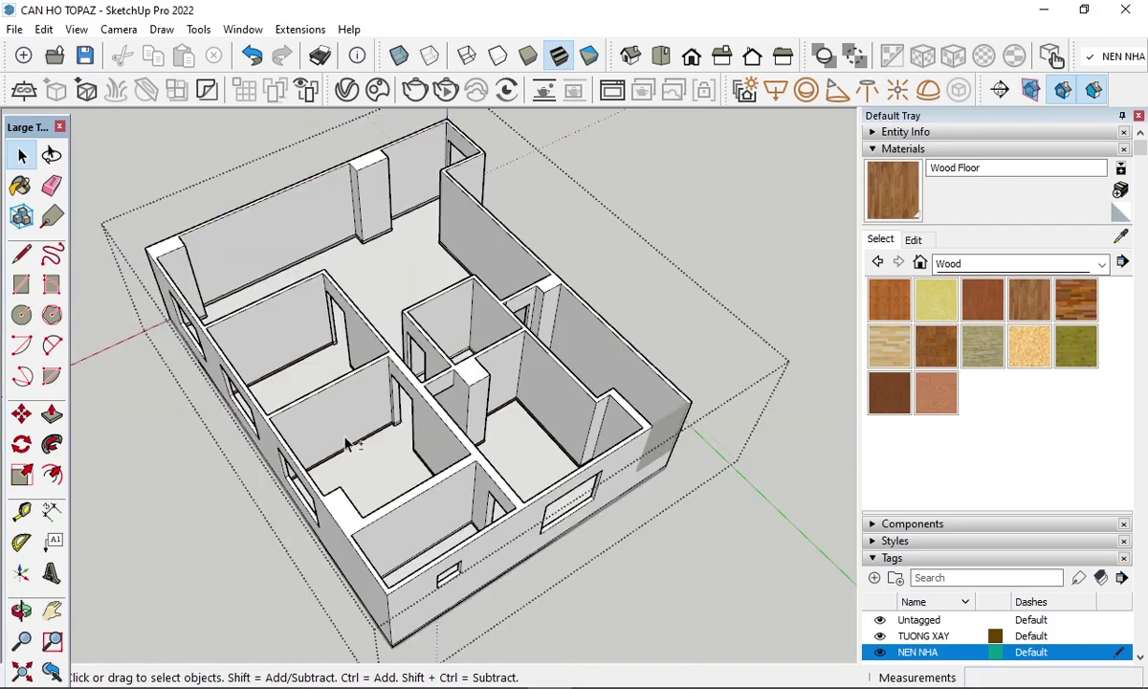
{"action": "middle_click_drag", "start_coordinate": [421, 418], "coordinate": [411, 441]}
{"action": "scroll", "coordinate": [497, 450], "scroll_direction": "up", "scroll_amount": 3}
{"action": "mouse_move", "coordinate": [584, 461]}
{"action": "middle_mouse_down"}
{"action": "mouse_move", "coordinate": [574, 646]}
{"action": "mouse_move", "coordinate": [67, 609]}
{"action": "mouse_move", "coordinate": [558, 457]}
{"action": "mouse_move", "coordinate": [820, 540]}
{"action": "middle_mouse_up"}
{"action": "scroll", "coordinate": [819, 539], "scroll_direction": "down", "scroll_amount": 3}
{"action": "mouse_move", "coordinate": [469, 607]}
{"action": "middle_mouse_down"}
{"action": "mouse_move", "coordinate": [751, 622]}
{"action": "mouse_move", "coordinate": [464, 392]}
{"action": "middle_mouse_up"}
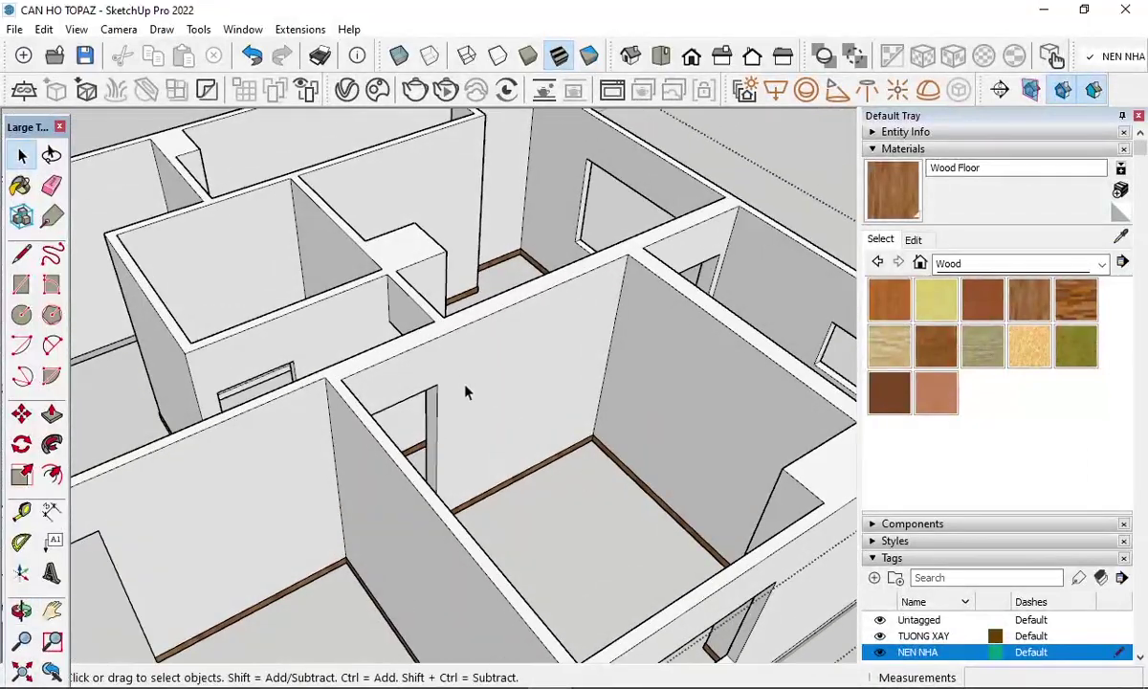
{"action": "scroll", "coordinate": [521, 431], "scroll_direction": "down", "scroll_amount": 2}
{"action": "middle_click_drag", "start_coordinate": [522, 431], "coordinate": [751, 539]}
{"action": "scroll", "coordinate": [807, 378], "scroll_direction": "up", "scroll_amount": 2}
{"action": "scroll", "coordinate": [667, 321], "scroll_direction": "up", "scroll_amount": 3}
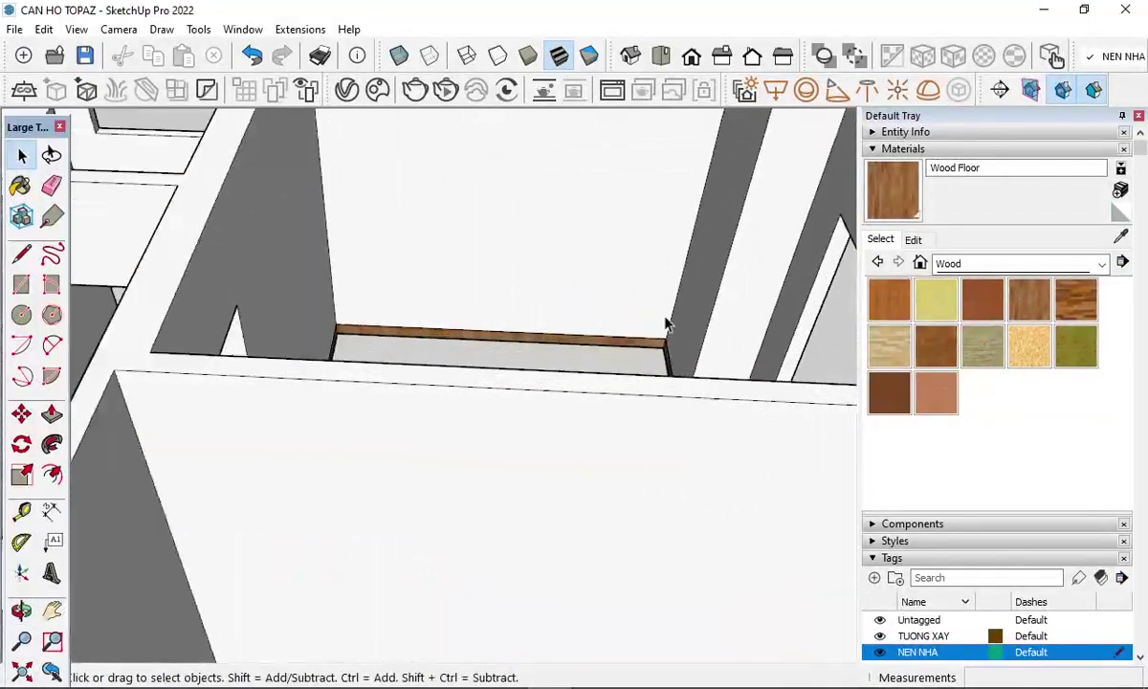
{"action": "middle_click_drag", "start_coordinate": [667, 321], "coordinate": [716, 413]}
{"action": "scroll", "coordinate": [717, 413], "scroll_direction": "up", "scroll_amount": 2}
{"action": "scroll", "coordinate": [768, 389], "scroll_direction": "up", "scroll_amount": 2}
{"action": "scroll", "coordinate": [469, 461], "scroll_direction": "up", "scroll_amount": 2}
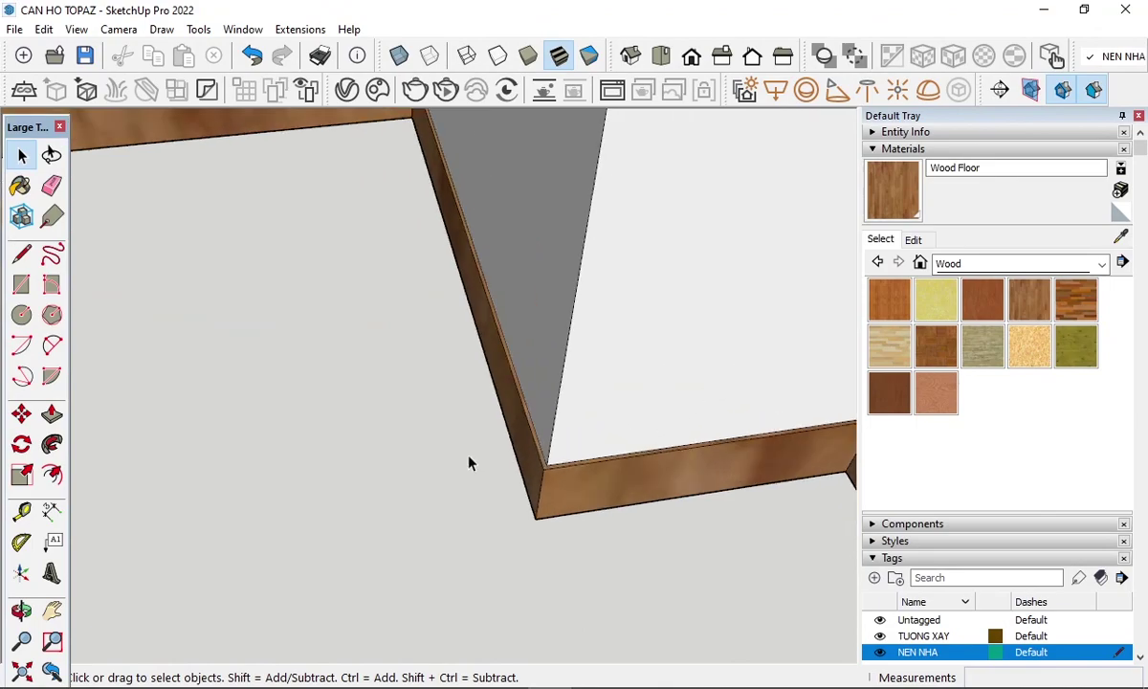
{"action": "scroll", "coordinate": [230, 472], "scroll_direction": "up", "scroll_amount": 2}
{"action": "scroll", "coordinate": [230, 473], "scroll_direction": "down", "scroll_amount": 2}
{"action": "mouse_move", "coordinate": [294, 436]}
{"action": "middle_mouse_down"}
{"action": "mouse_move", "coordinate": [405, 507]}
{"action": "mouse_move", "coordinate": [586, 536]}
{"action": "middle_mouse_up"}
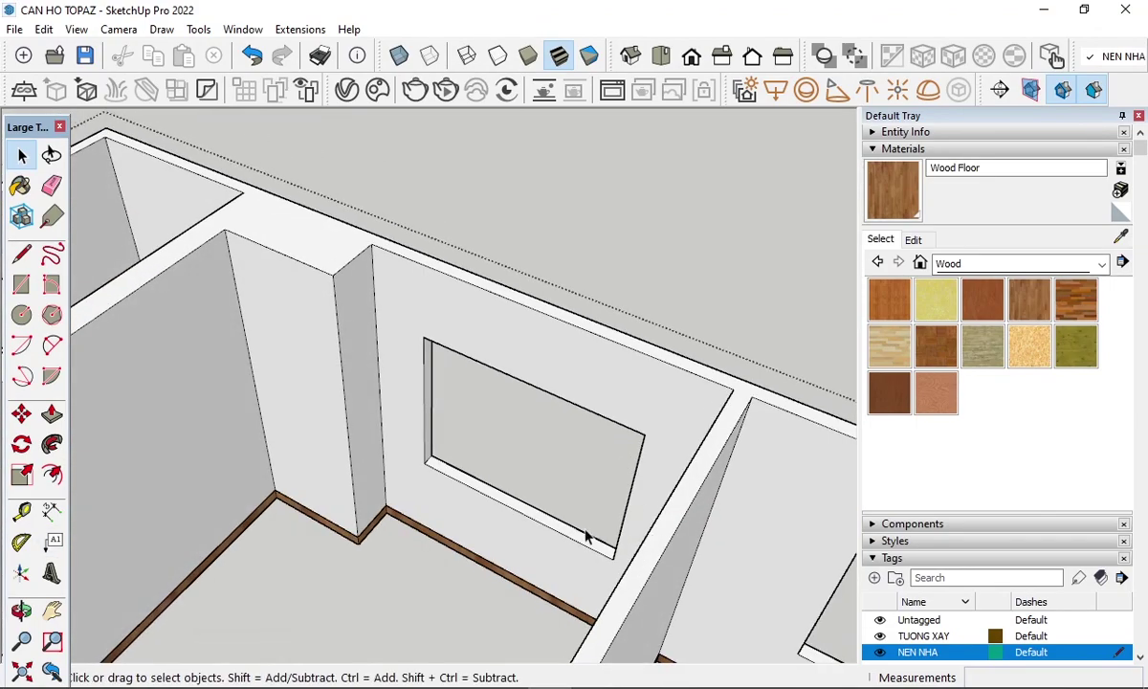
{"action": "scroll", "coordinate": [587, 535], "scroll_direction": "down", "scroll_amount": 3}
{"action": "mouse_move", "coordinate": [440, 250]}
{"action": "middle_mouse_down"}
{"action": "mouse_move", "coordinate": [410, 407]}
{"action": "mouse_move", "coordinate": [827, 505]}
{"action": "mouse_move", "coordinate": [569, 491]}
{"action": "middle_mouse_up"}
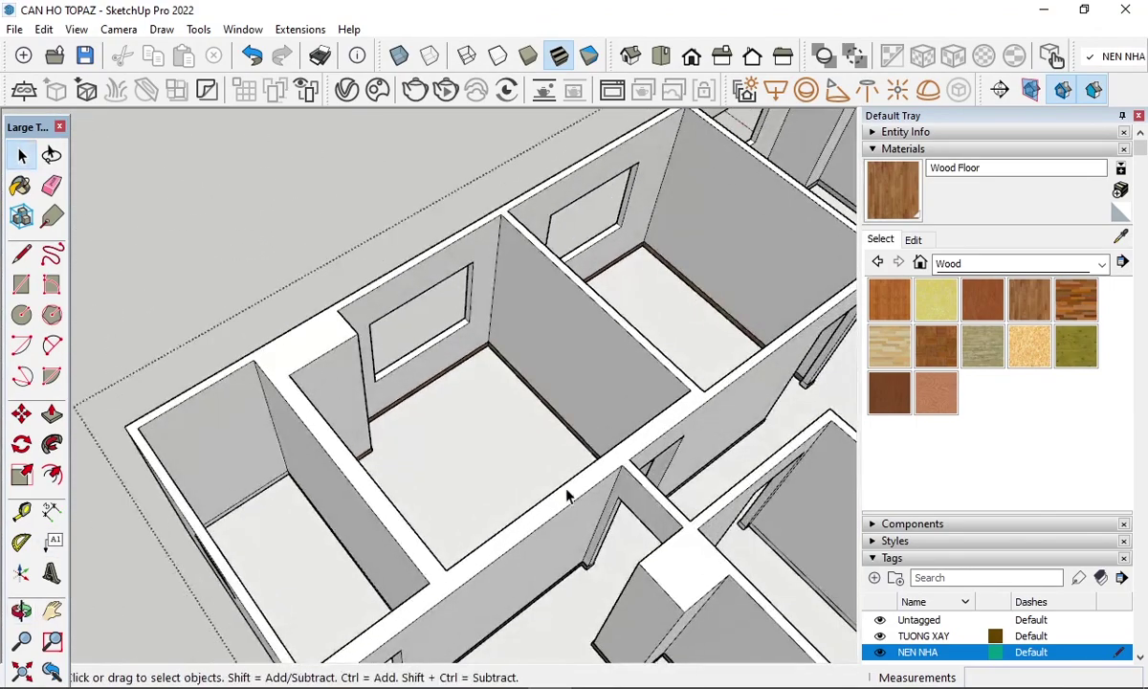
{"action": "scroll", "coordinate": [545, 402], "scroll_direction": "down", "scroll_amount": 2}
{"action": "mouse_move", "coordinate": [547, 402]}
{"action": "middle_mouse_down"}
{"action": "mouse_move", "coordinate": [468, 410]}
{"action": "mouse_move", "coordinate": [524, 604]}
{"action": "mouse_move", "coordinate": [502, 574]}
{"action": "mouse_move", "coordinate": [691, 502]}
{"action": "middle_mouse_up"}
{"action": "scroll", "coordinate": [397, 401], "scroll_direction": "down", "scroll_amount": 2}
{"action": "scroll", "coordinate": [525, 397], "scroll_direction": "down", "scroll_amount": 2}
{"action": "scroll", "coordinate": [605, 254], "scroll_direction": "up", "scroll_amount": 3}
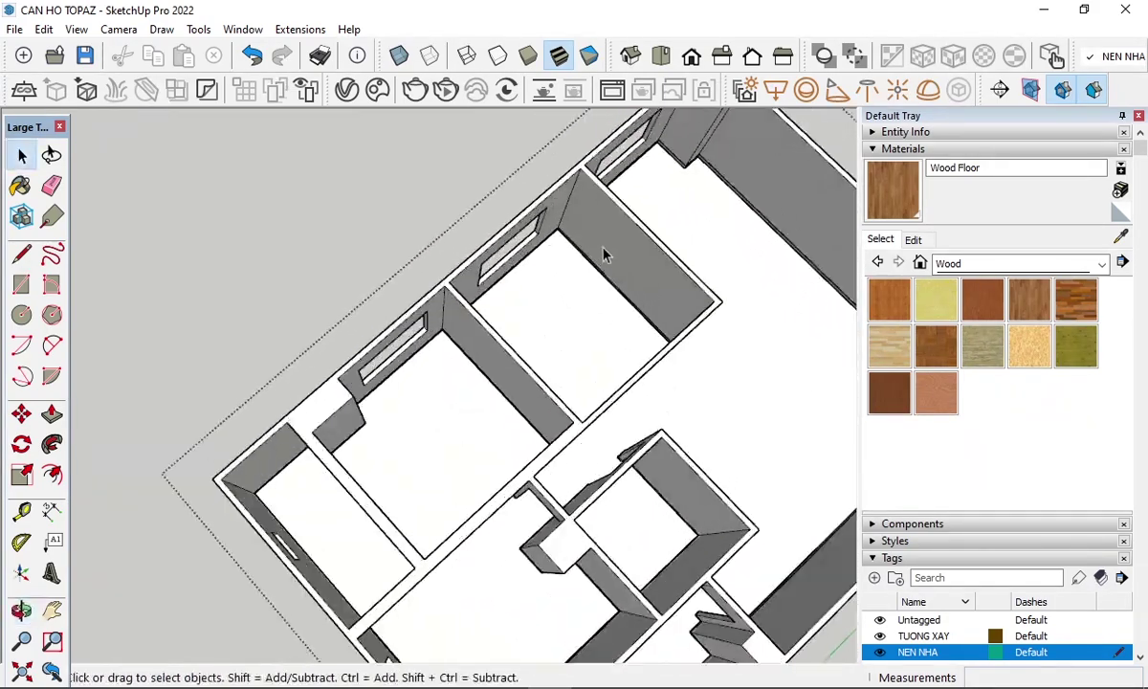
{"action": "scroll", "coordinate": [339, 495], "scroll_direction": "up", "scroll_amount": 2}
{"action": "mouse_move", "coordinate": [339, 496]}
{"action": "middle_mouse_down"}
{"action": "mouse_move", "coordinate": [709, 551]}
{"action": "mouse_move", "coordinate": [753, 435]}
{"action": "mouse_move", "coordinate": [390, 211]}
{"action": "middle_mouse_up"}
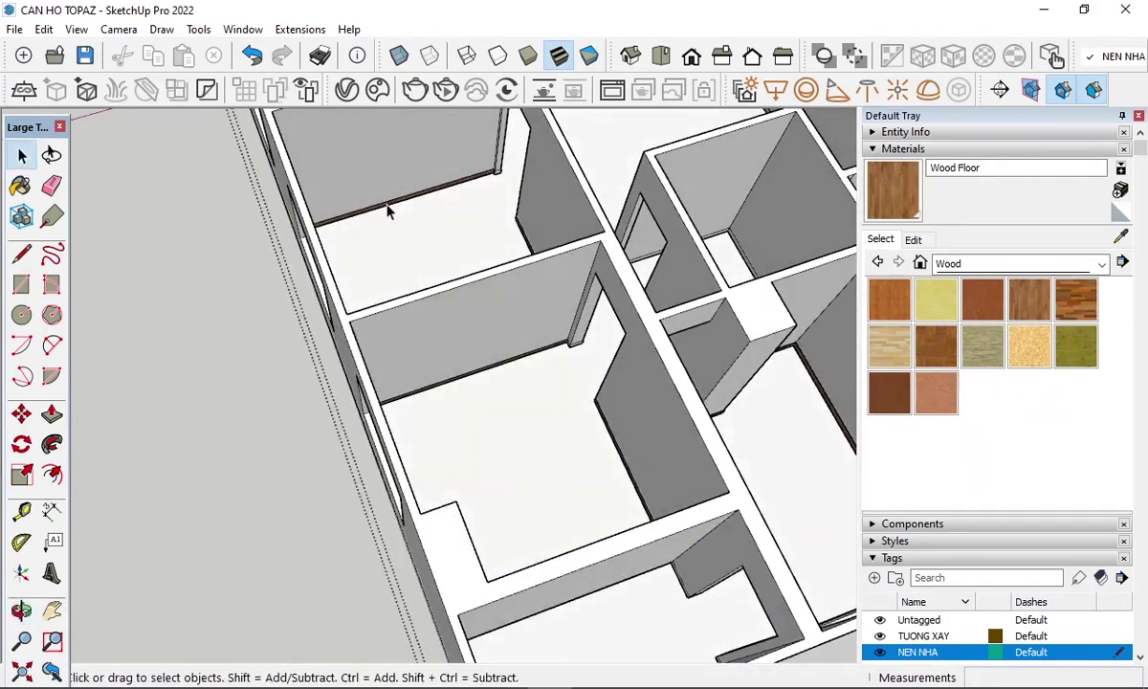
{"action": "scroll", "coordinate": [605, 227], "scroll_direction": "up", "scroll_amount": 3}
{"action": "mouse_move", "coordinate": [604, 228]}
{"action": "middle_mouse_down"}
{"action": "mouse_move", "coordinate": [661, 366]}
{"action": "mouse_move", "coordinate": [638, 241]}
{"action": "mouse_move", "coordinate": [608, 245]}
{"action": "mouse_move", "coordinate": [626, 443]}
{"action": "middle_mouse_up"}
- Paint the skirting's white end face at the column base Wood Floor, then view the walls top-down
{"action": "scroll", "coordinate": [627, 443], "scroll_direction": "up", "scroll_amount": 3}
{"action": "scroll", "coordinate": [562, 498], "scroll_direction": "up", "scroll_amount": 2}
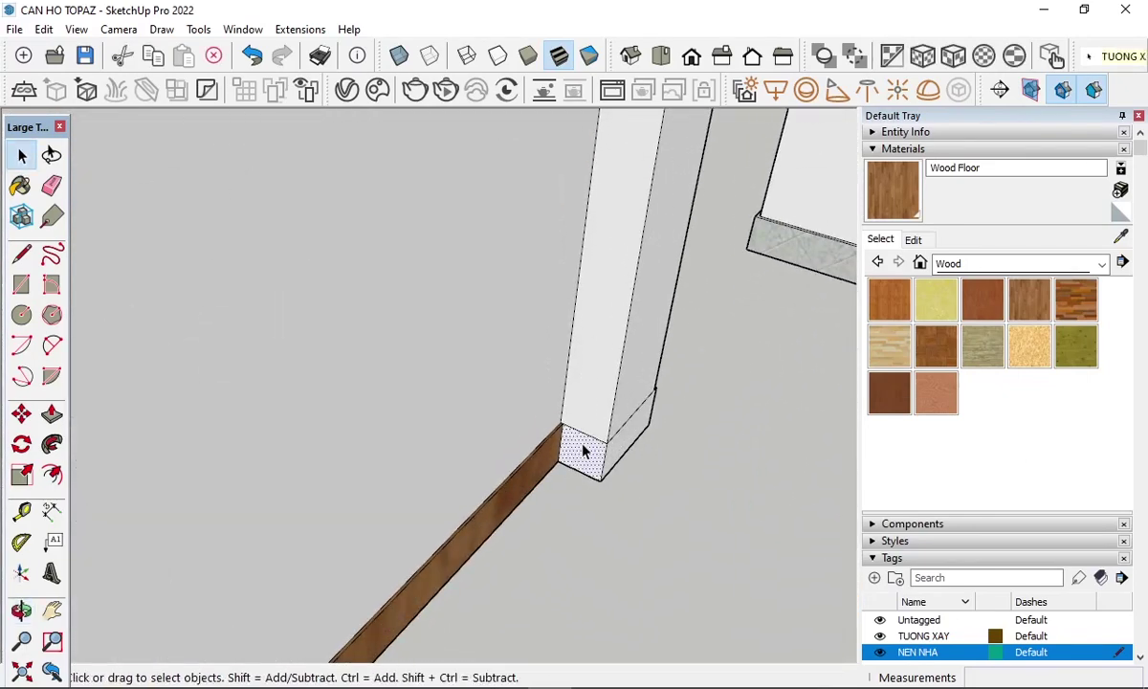
{"action": "scroll", "coordinate": [583, 449], "scroll_direction": "up", "scroll_amount": 2}
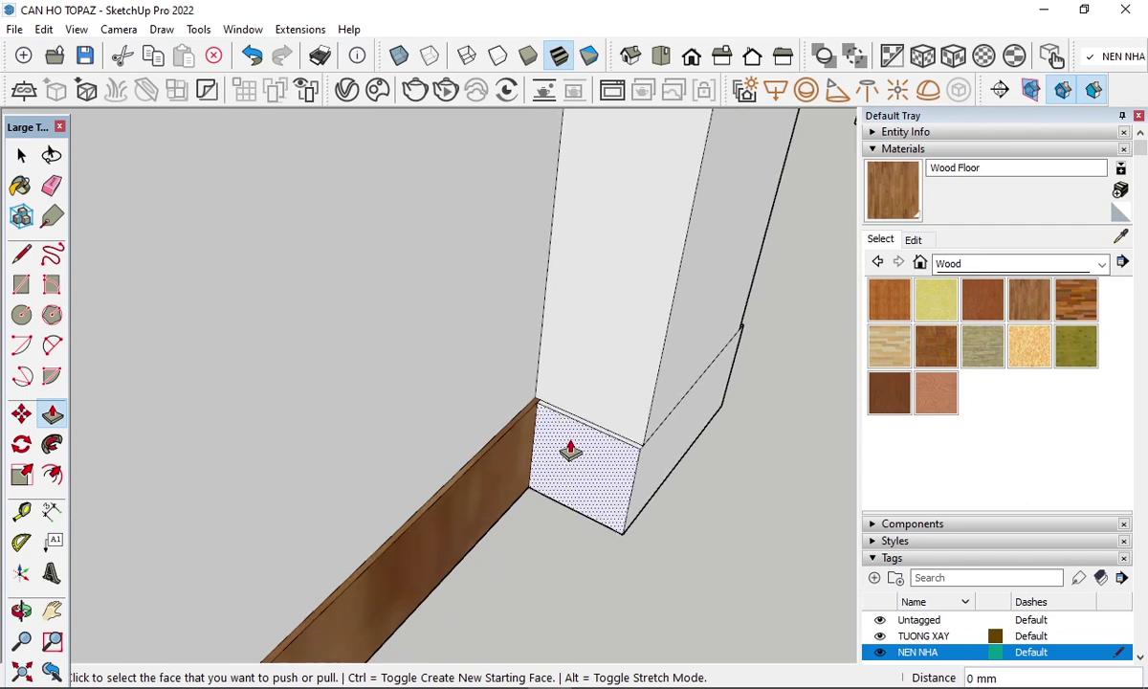
{"action": "scroll", "coordinate": [598, 416], "scroll_direction": "up", "scroll_amount": 2}
{"action": "key", "text": "b"}
{"action": "left_click", "coordinate": [580, 461]}
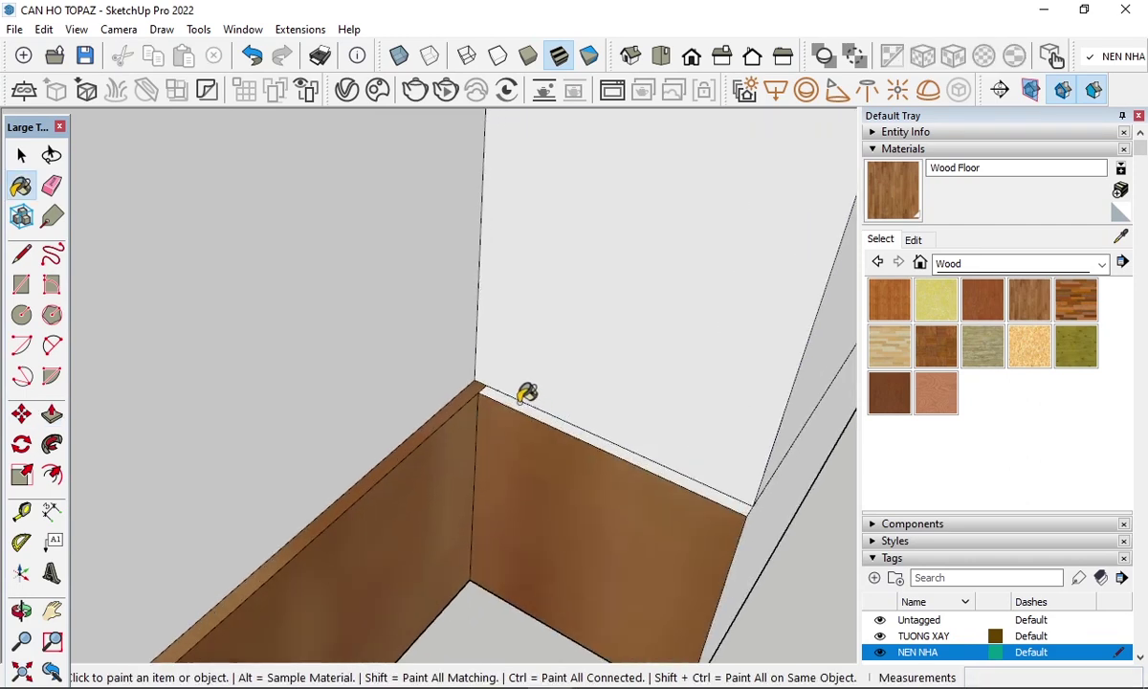
{"action": "scroll", "coordinate": [512, 390], "scroll_direction": "up", "scroll_amount": 2}
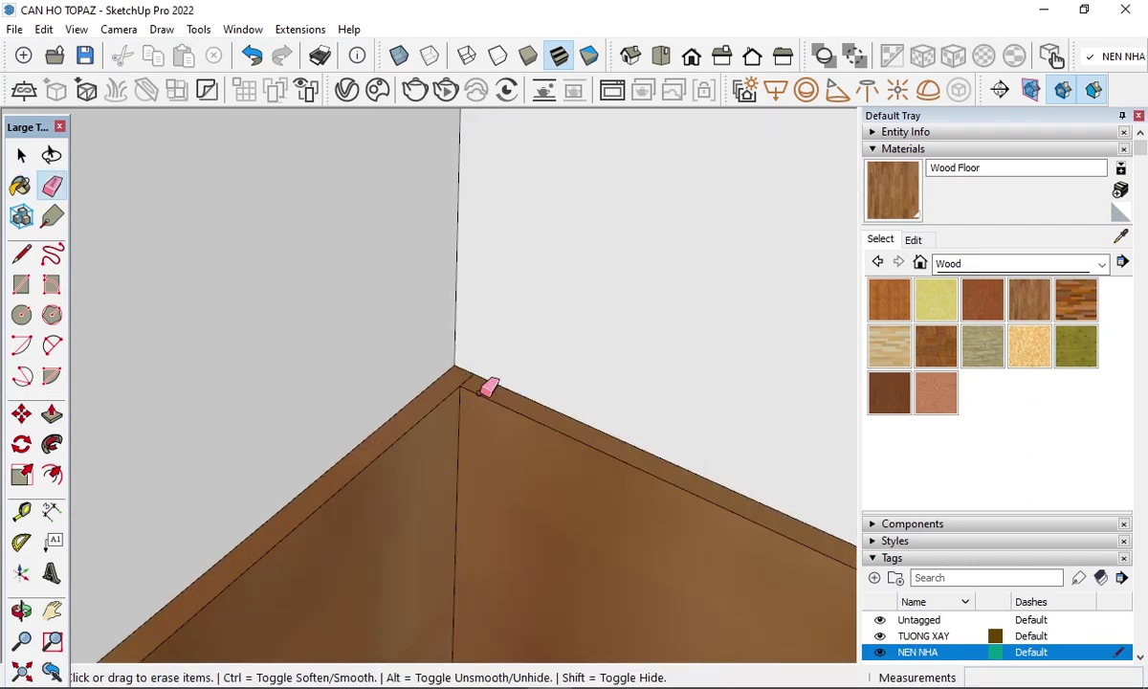
{"action": "key", "text": "space"}
{"action": "scroll", "coordinate": [546, 397], "scroll_direction": "down", "scroll_amount": 3}
{"action": "scroll", "coordinate": [559, 377], "scroll_direction": "down", "scroll_amount": 2}
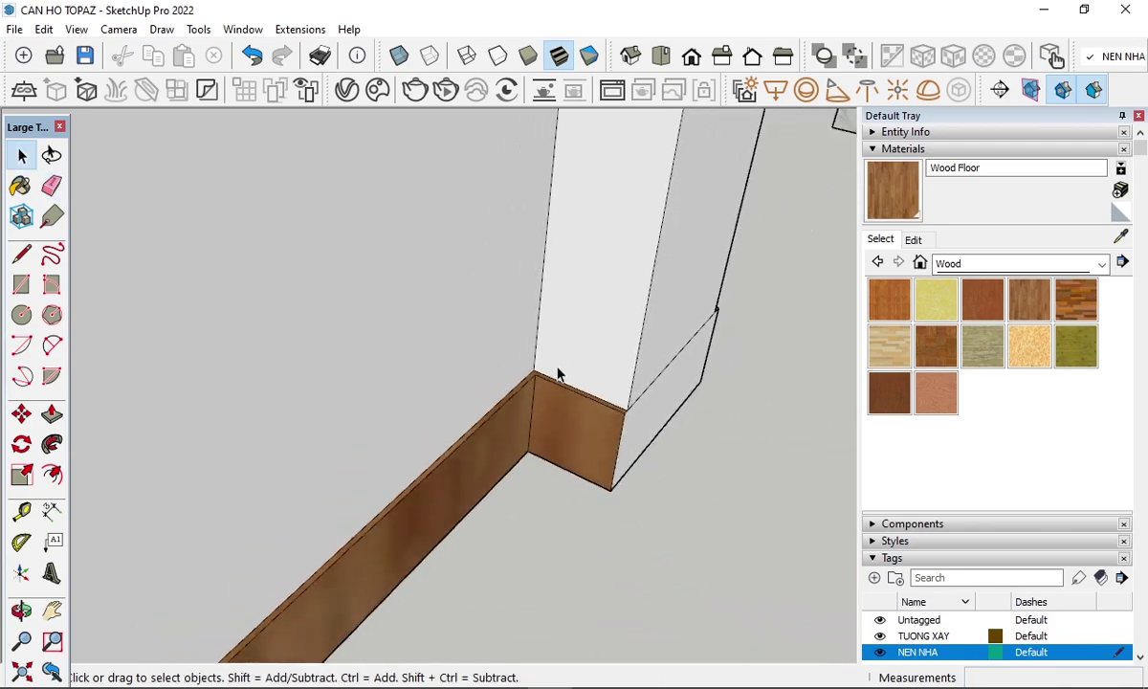
{"action": "scroll", "coordinate": [561, 401], "scroll_direction": "down", "scroll_amount": 2}
{"action": "scroll", "coordinate": [582, 385], "scroll_direction": "down", "scroll_amount": 3}
{"action": "scroll", "coordinate": [581, 385], "scroll_direction": "down", "scroll_amount": 4}
{"action": "middle_click_drag", "start_coordinate": [514, 384], "coordinate": [15, 627]}
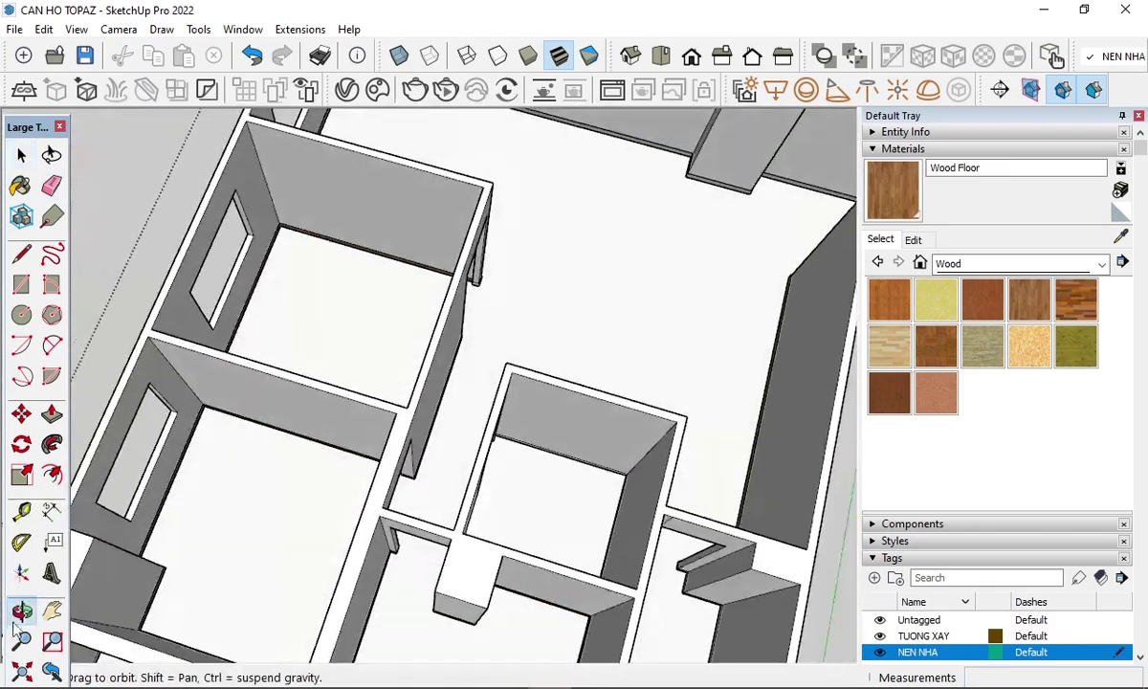
{"action": "scroll", "coordinate": [287, 402], "scroll_direction": "down", "scroll_amount": 5}
{"action": "mouse_move", "coordinate": [287, 402]}
{"action": "middle_mouse_down"}
{"action": "mouse_move", "coordinate": [269, 340]}
{"action": "mouse_move", "coordinate": [392, 332]}
{"action": "mouse_move", "coordinate": [299, 337]}
{"action": "mouse_move", "coordinate": [421, 449]}
{"action": "mouse_move", "coordinate": [674, 462]}
{"action": "mouse_move", "coordinate": [666, 435]}
{"action": "middle_mouse_up"}
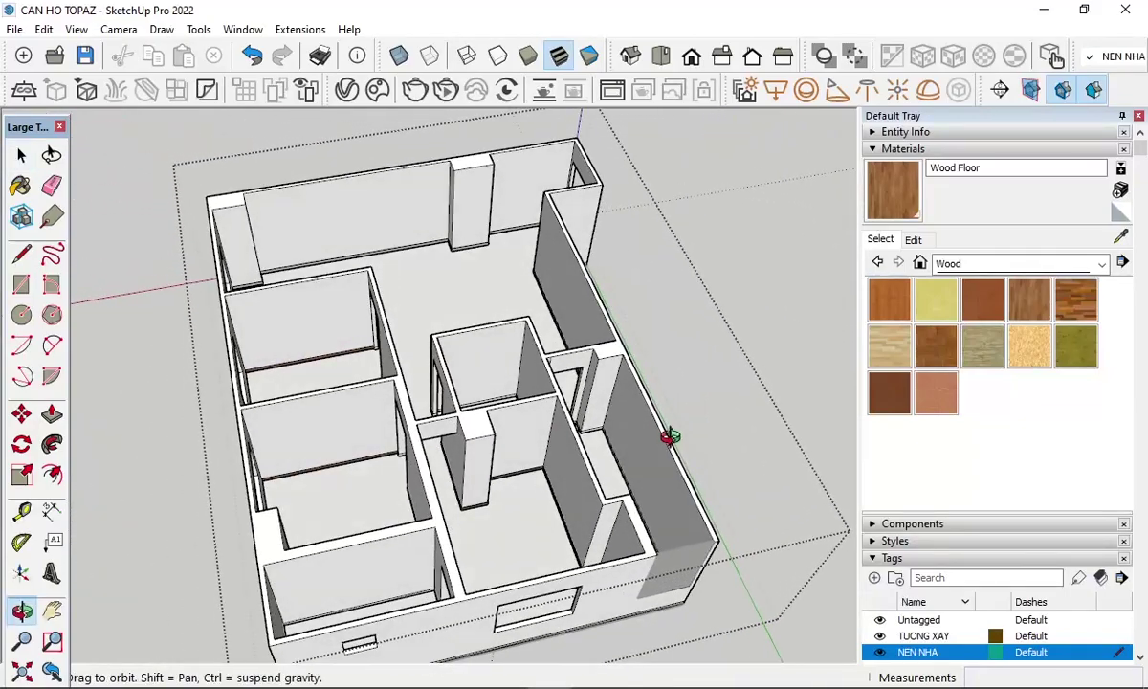
{"action": "scroll", "coordinate": [584, 504], "scroll_direction": "up", "scroll_amount": 3}
{"action": "scroll", "coordinate": [509, 507], "scroll_direction": "up", "scroll_amount": 3}
{"action": "key", "text": "space"}
{"action": "scroll", "coordinate": [510, 507], "scroll_direction": "up", "scroll_amount": 3}
{"action": "scroll", "coordinate": [563, 525], "scroll_direction": "up", "scroll_amount": 1}
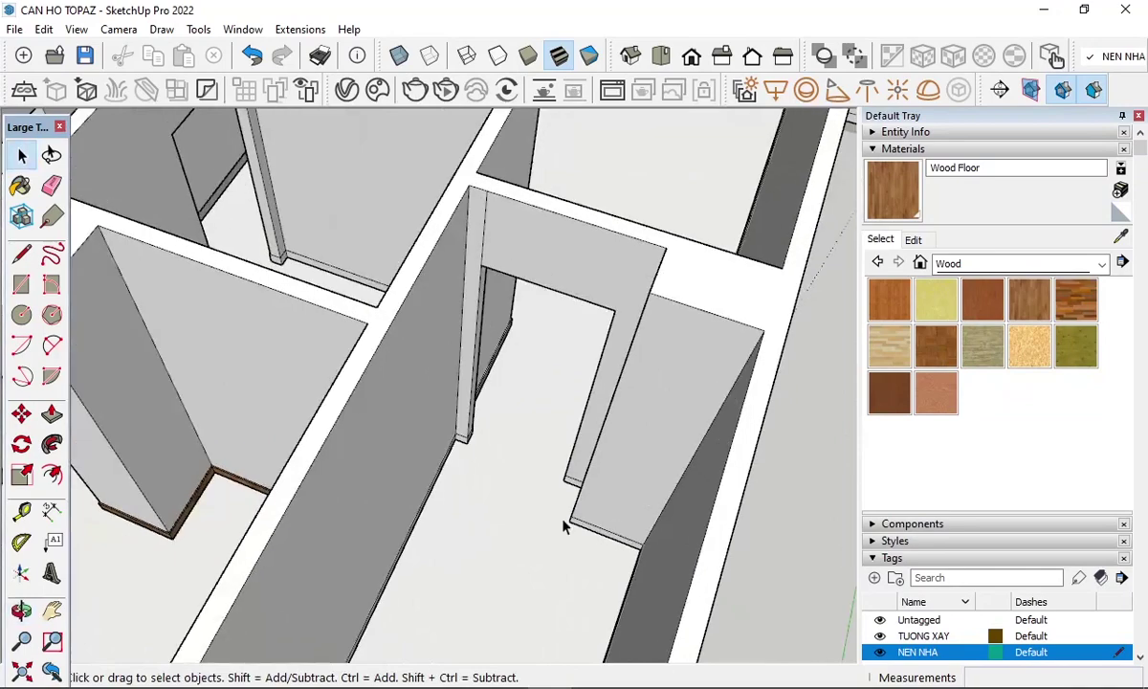
{"action": "mouse_move", "coordinate": [564, 525]}
{"action": "middle_mouse_down"}
{"action": "mouse_move", "coordinate": [517, 517]}
{"action": "mouse_move", "coordinate": [539, 492]}
{"action": "mouse_move", "coordinate": [581, 525]}
{"action": "middle_mouse_up"}
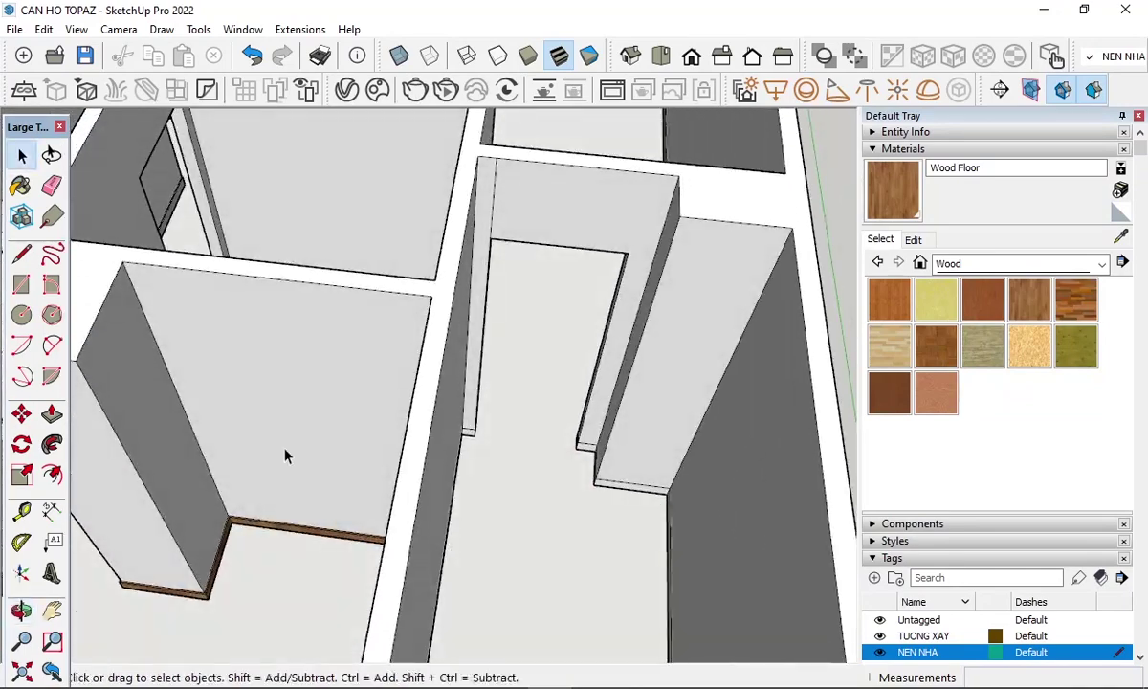
{"action": "scroll", "coordinate": [467, 436], "scroll_direction": "up", "scroll_amount": 2}
{"action": "scroll", "coordinate": [453, 483], "scroll_direction": "up", "scroll_amount": 3}
{"action": "scroll", "coordinate": [536, 445], "scroll_direction": "up", "scroll_amount": 2}
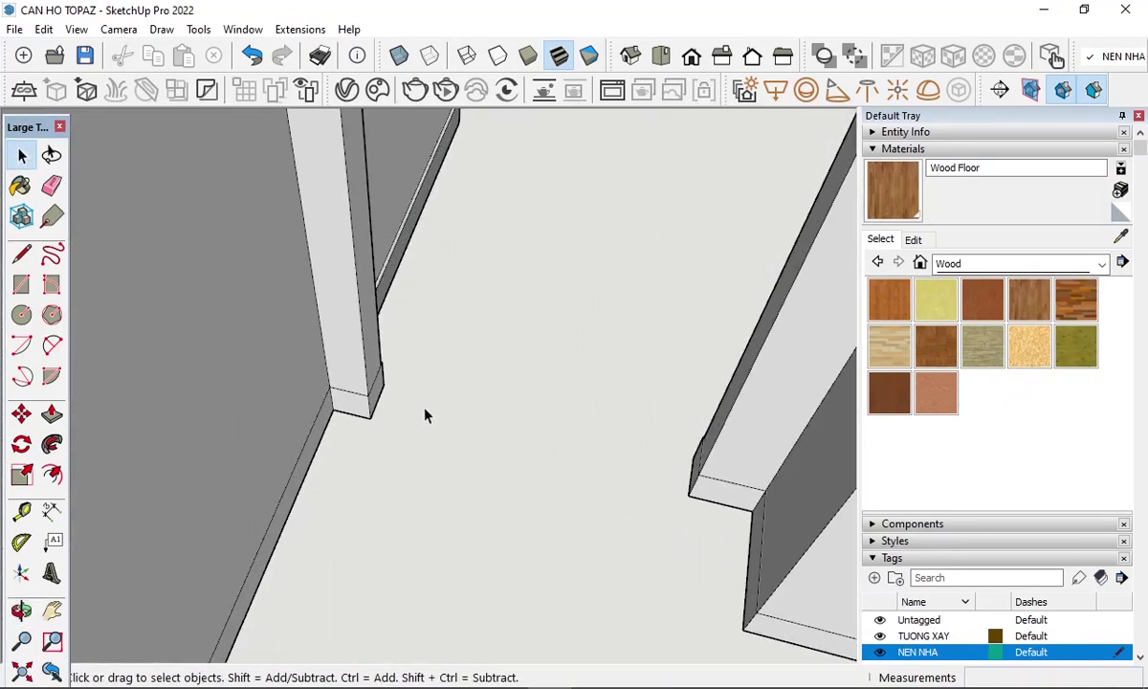
{"action": "scroll", "coordinate": [815, 490], "scroll_direction": "up", "scroll_amount": 2}
{"action": "scroll", "coordinate": [794, 499], "scroll_direction": "up", "scroll_amount": 2}
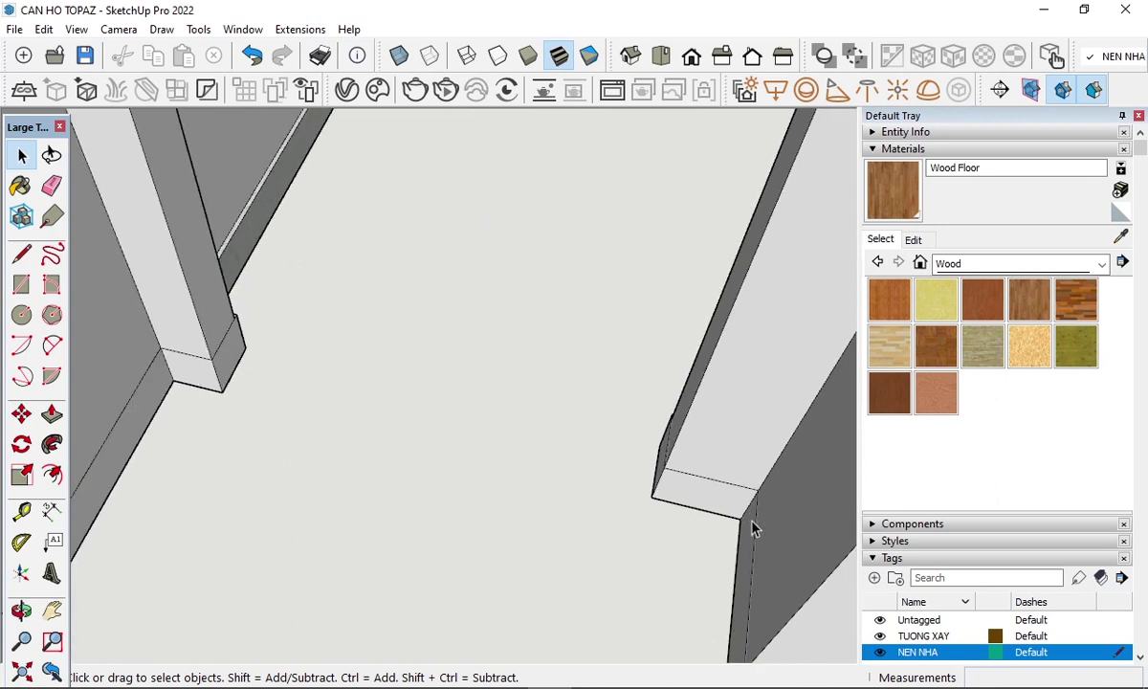
{"action": "key", "text": "p"}
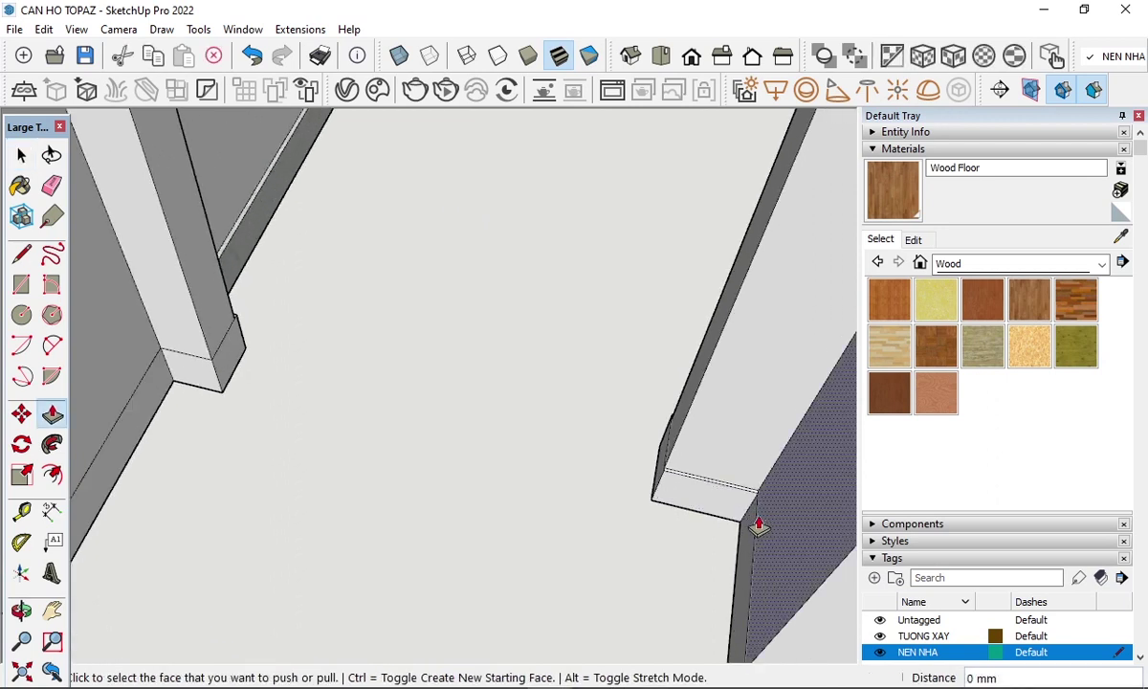
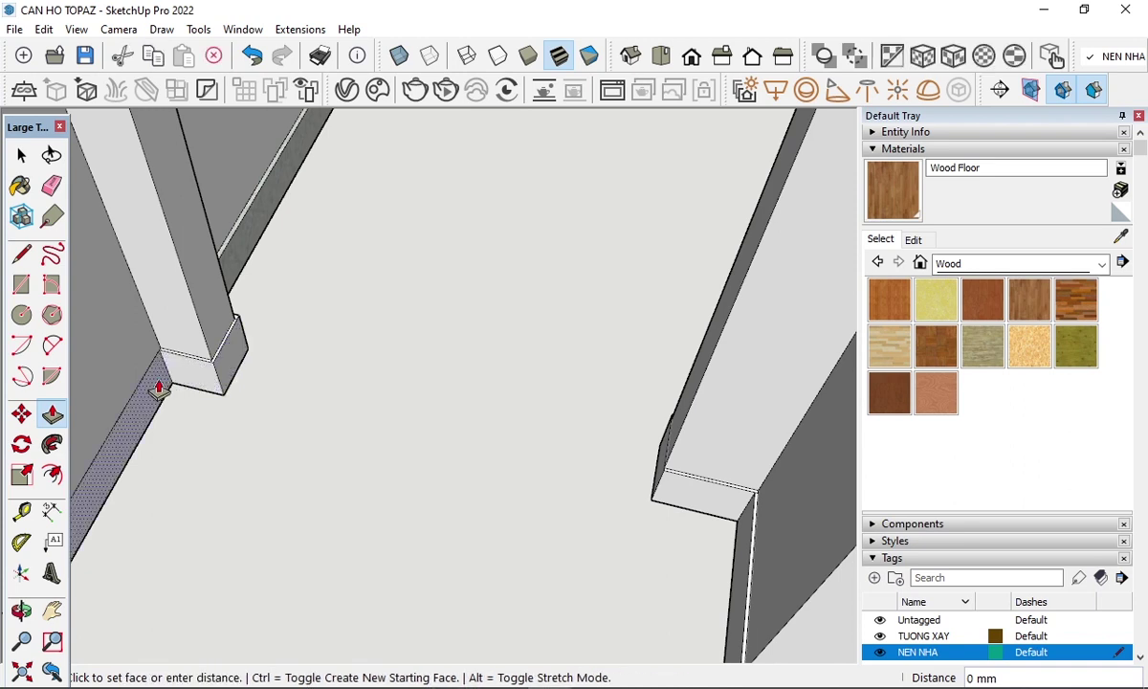
- Orbit and zoom around the wall corner and pillar base to inspect the beam end
{"action": "key", "text": "e"}
{"action": "scroll", "coordinate": [818, 522], "scroll_direction": "up", "scroll_amount": 2}
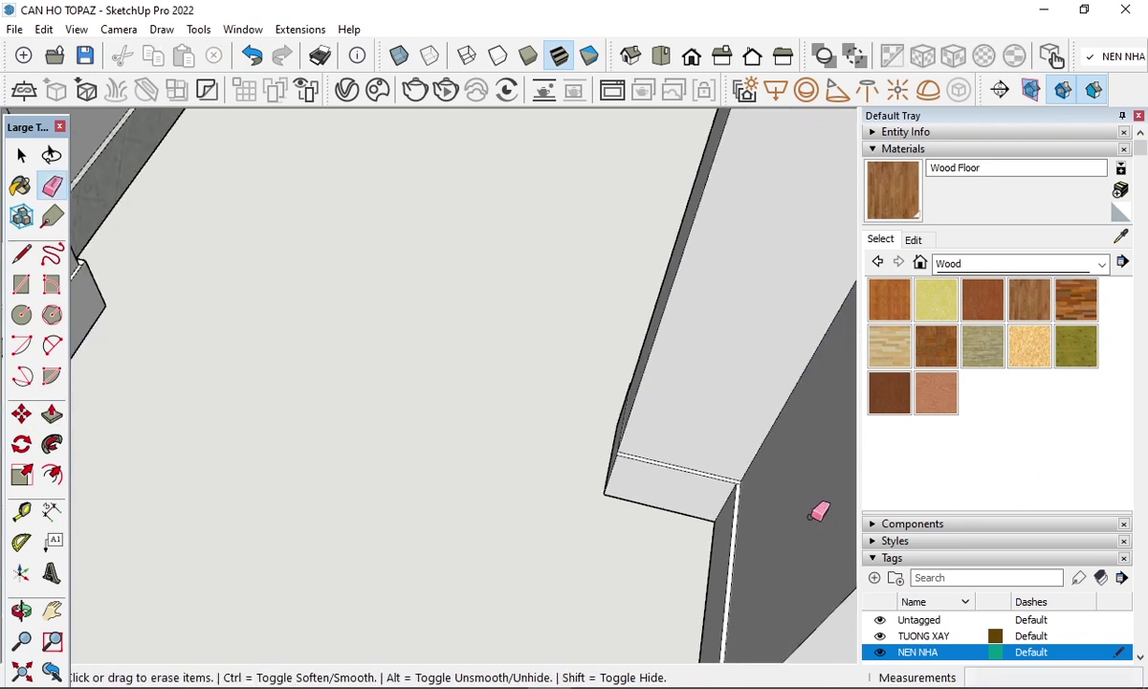
{"action": "scroll", "coordinate": [779, 487], "scroll_direction": "up", "scroll_amount": 2}
{"action": "scroll", "coordinate": [732, 466], "scroll_direction": "up", "scroll_amount": 2}
{"action": "scroll", "coordinate": [716, 462], "scroll_direction": "down", "scroll_amount": 2}
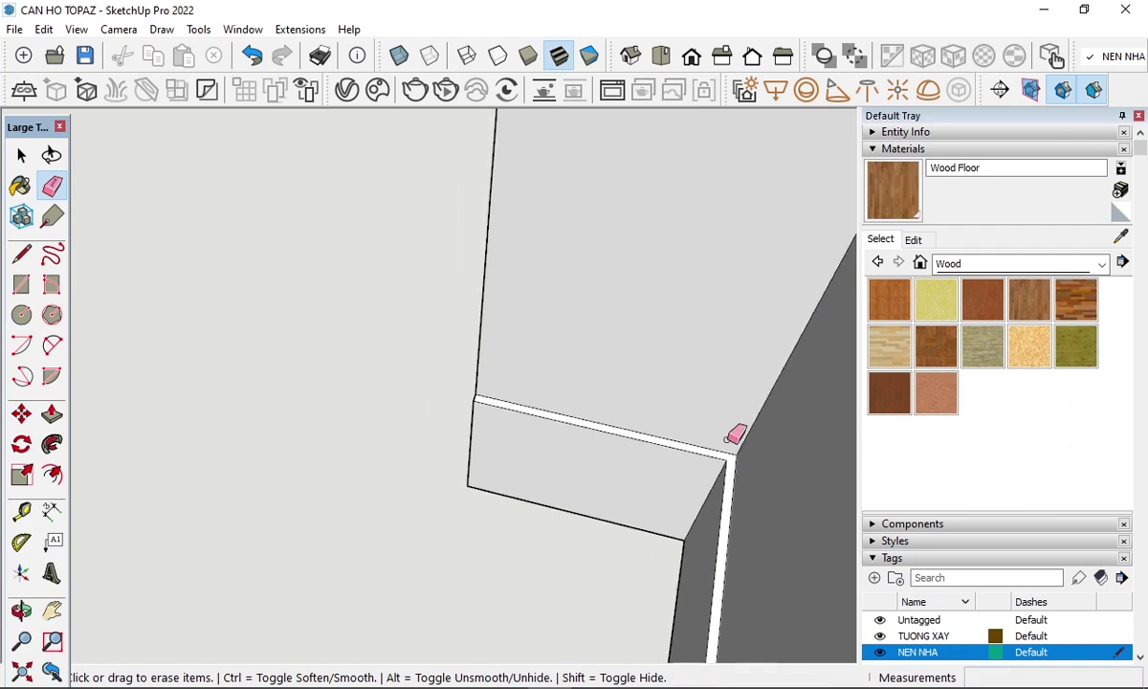
{"action": "scroll", "coordinate": [717, 448], "scroll_direction": "down", "scroll_amount": 3}
{"action": "mouse_move", "coordinate": [717, 447]}
{"action": "middle_mouse_down"}
{"action": "mouse_move", "coordinate": [397, 417]}
{"action": "mouse_move", "coordinate": [317, 344]}
{"action": "middle_mouse_up"}
{"action": "scroll", "coordinate": [345, 363], "scroll_direction": "up", "scroll_amount": 3}
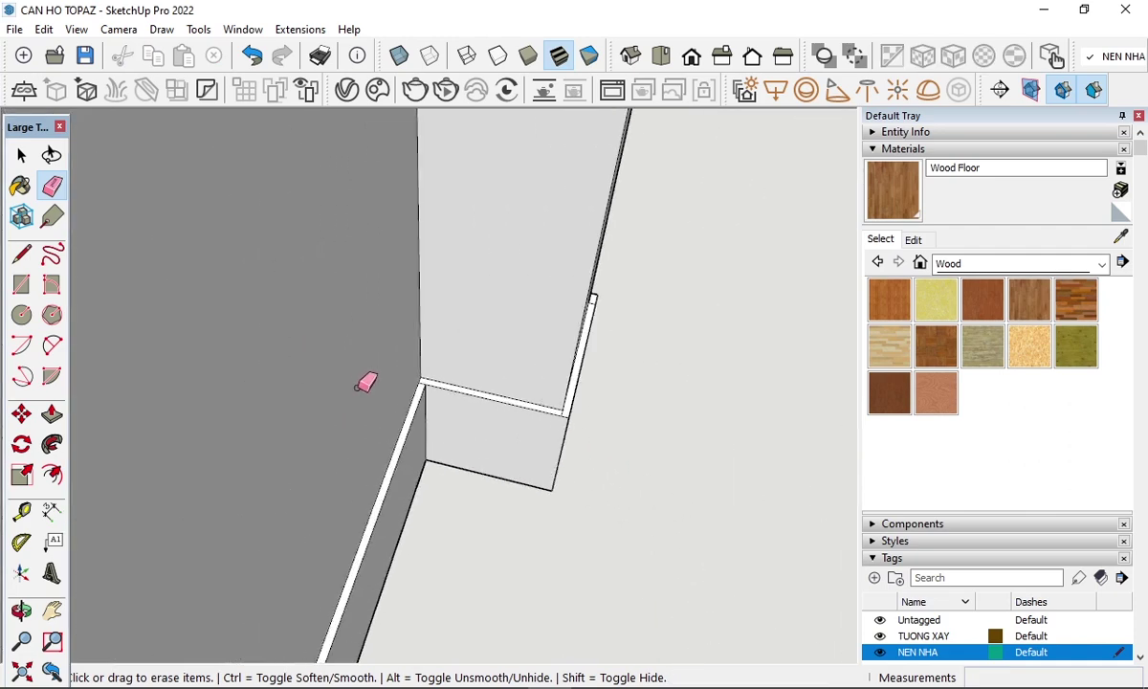
{"action": "scroll", "coordinate": [421, 369], "scroll_direction": "up", "scroll_amount": 3}
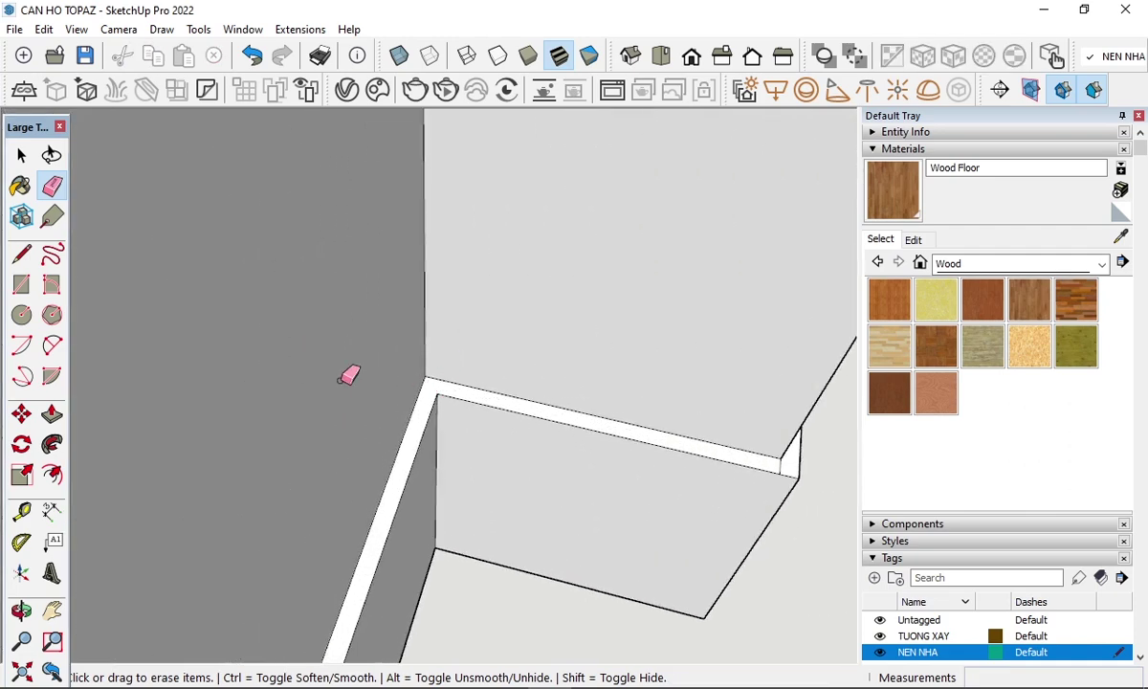
{"action": "scroll", "coordinate": [211, 422], "scroll_direction": "down", "scroll_amount": 3}
{"action": "scroll", "coordinate": [248, 421], "scroll_direction": "down", "scroll_amount": 2}
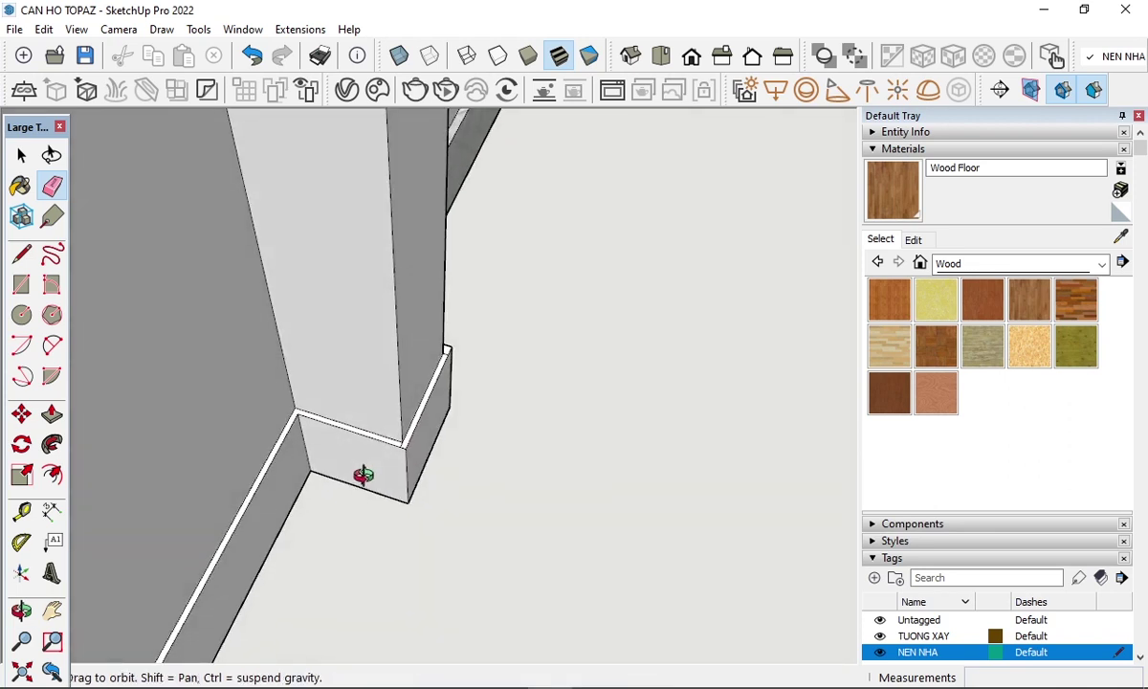
{"action": "middle_click_drag", "start_coordinate": [367, 509], "coordinate": [401, 446]}
{"action": "scroll", "coordinate": [402, 446], "scroll_direction": "down", "scroll_amount": 2}
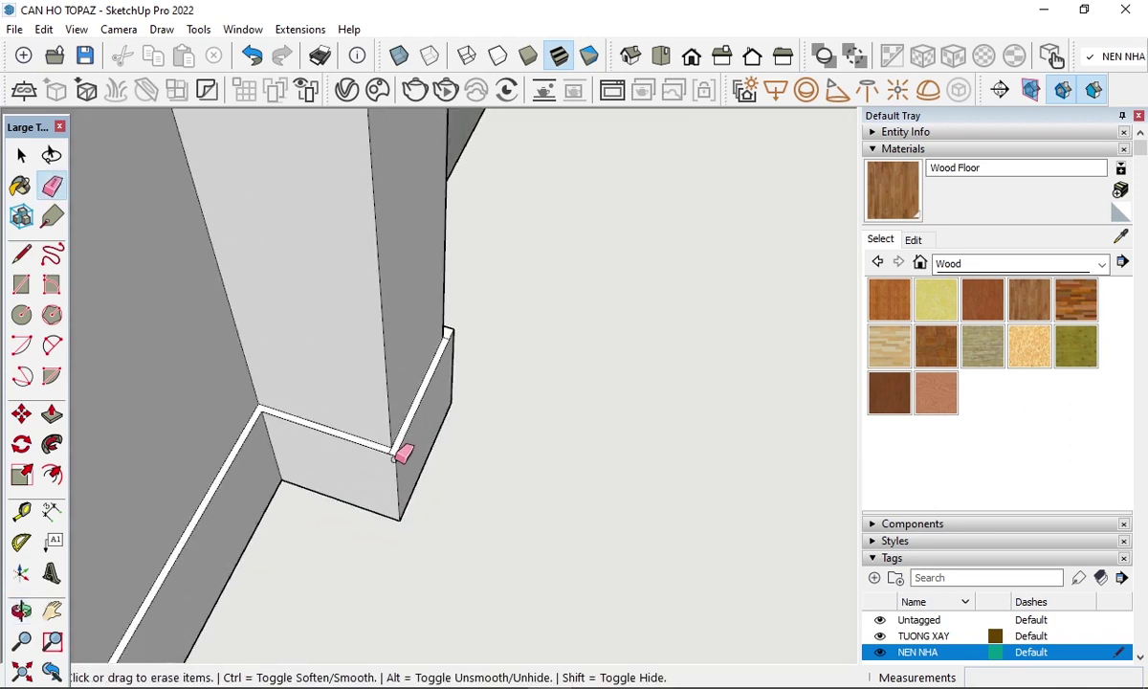
{"action": "scroll", "coordinate": [399, 437], "scroll_direction": "down", "scroll_amount": 1}
{"action": "scroll", "coordinate": [423, 401], "scroll_direction": "up", "scroll_amount": 3}
{"action": "scroll", "coordinate": [448, 403], "scroll_direction": "up", "scroll_amount": 2}
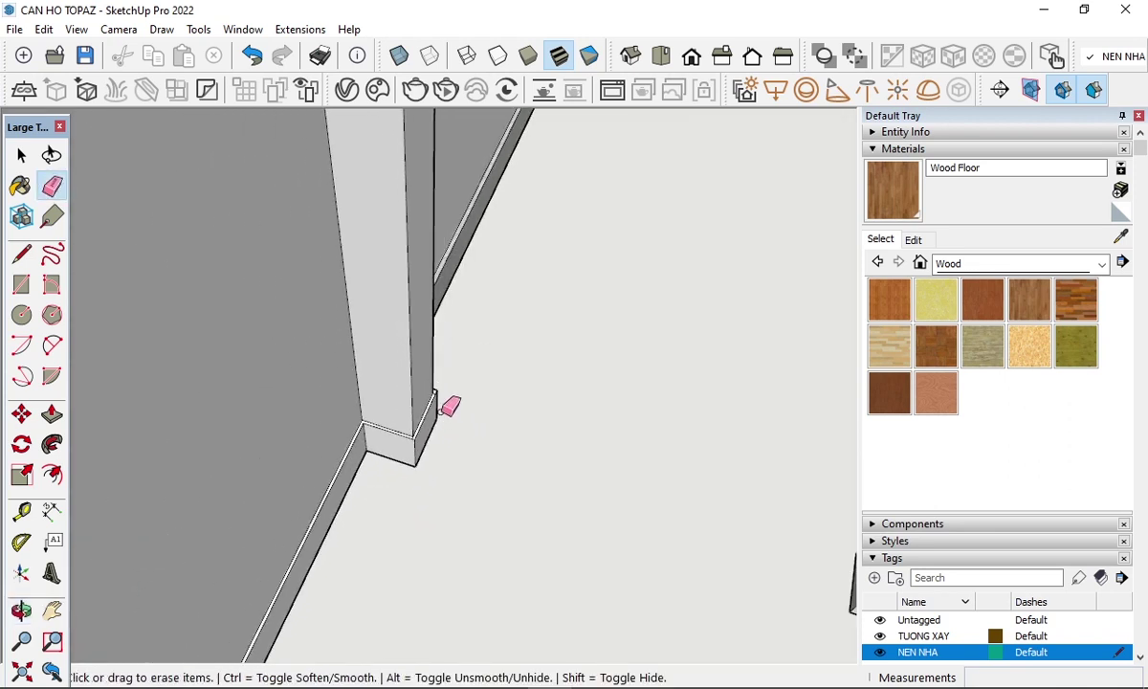
{"action": "scroll", "coordinate": [457, 440], "scroll_direction": "up", "scroll_amount": 2}
{"action": "mouse_move", "coordinate": [456, 441]}
{"action": "middle_mouse_down"}
{"action": "mouse_move", "coordinate": [495, 507]}
{"action": "mouse_move", "coordinate": [569, 543]}
{"action": "mouse_move", "coordinate": [569, 528]}
{"action": "middle_mouse_up"}
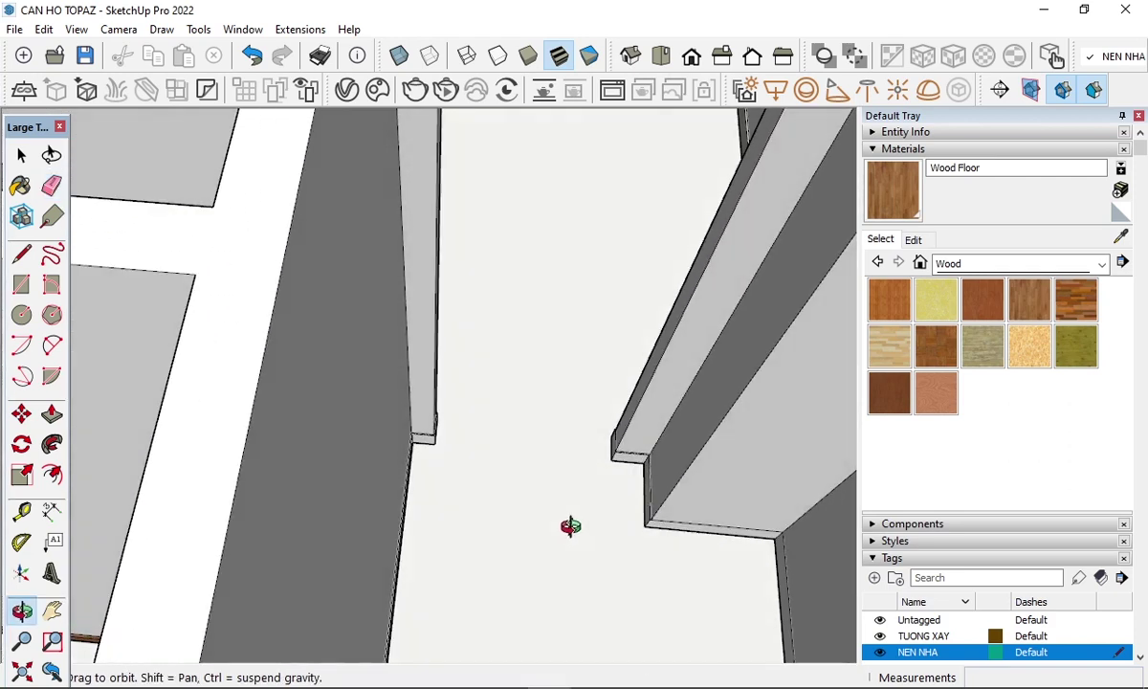
{"action": "scroll", "coordinate": [612, 450], "scroll_direction": "up", "scroll_amount": 3}
{"action": "scroll", "coordinate": [604, 387], "scroll_direction": "up", "scroll_amount": 2}
{"action": "mouse_move", "coordinate": [596, 391]}
{"action": "middle_mouse_down"}
{"action": "mouse_move", "coordinate": [663, 457]}
{"action": "mouse_move", "coordinate": [687, 405]}
{"action": "mouse_move", "coordinate": [364, 429]}
{"action": "middle_mouse_up"}
{"action": "scroll", "coordinate": [276, 449], "scroll_direction": "up", "scroll_amount": 2}
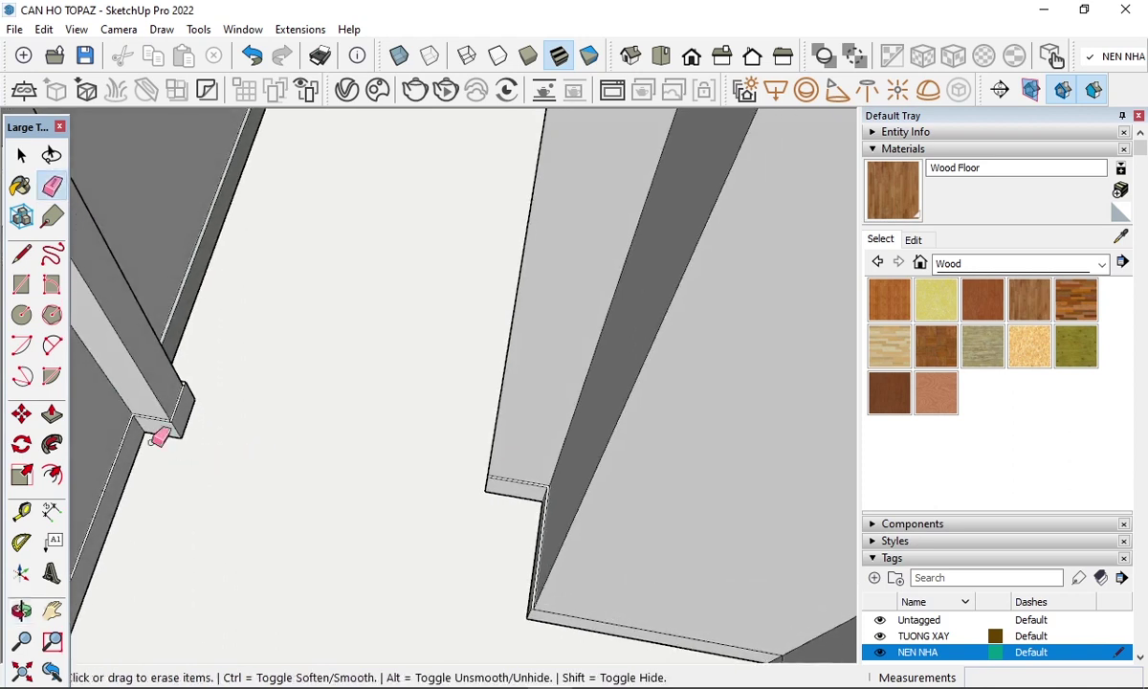
{"action": "scroll", "coordinate": [163, 431], "scroll_direction": "up", "scroll_amount": 2}
{"action": "scroll", "coordinate": [191, 393], "scroll_direction": "up", "scroll_amount": 2}
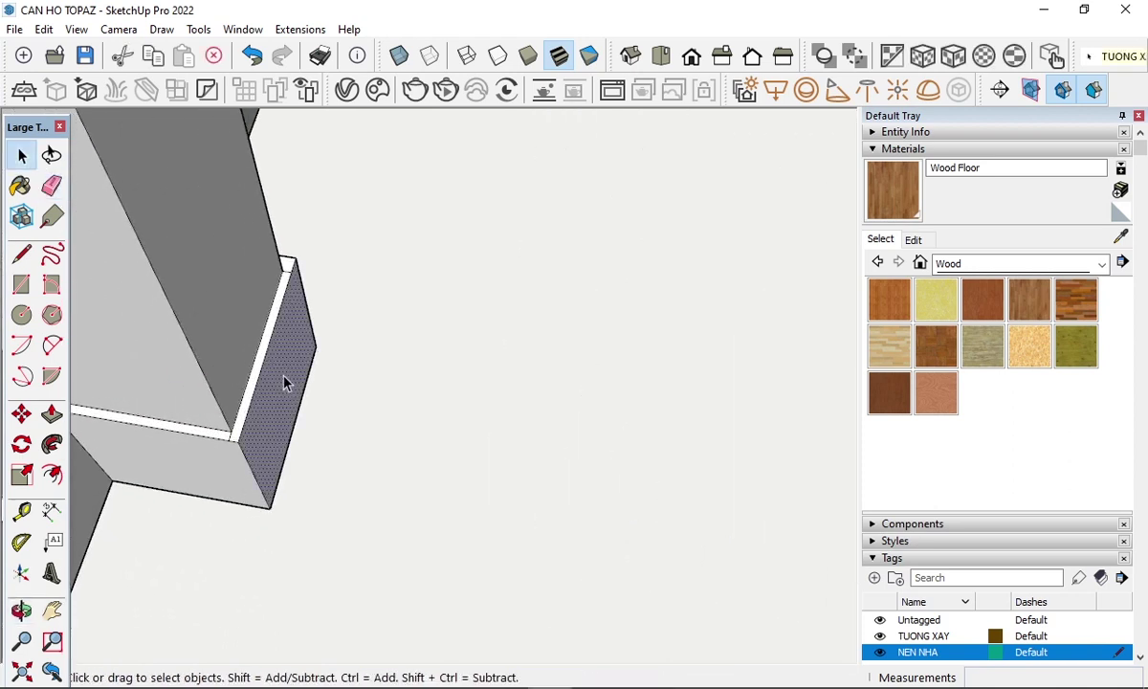
- Push the beam-end face out 2 mm
{"action": "key", "text": "p"}
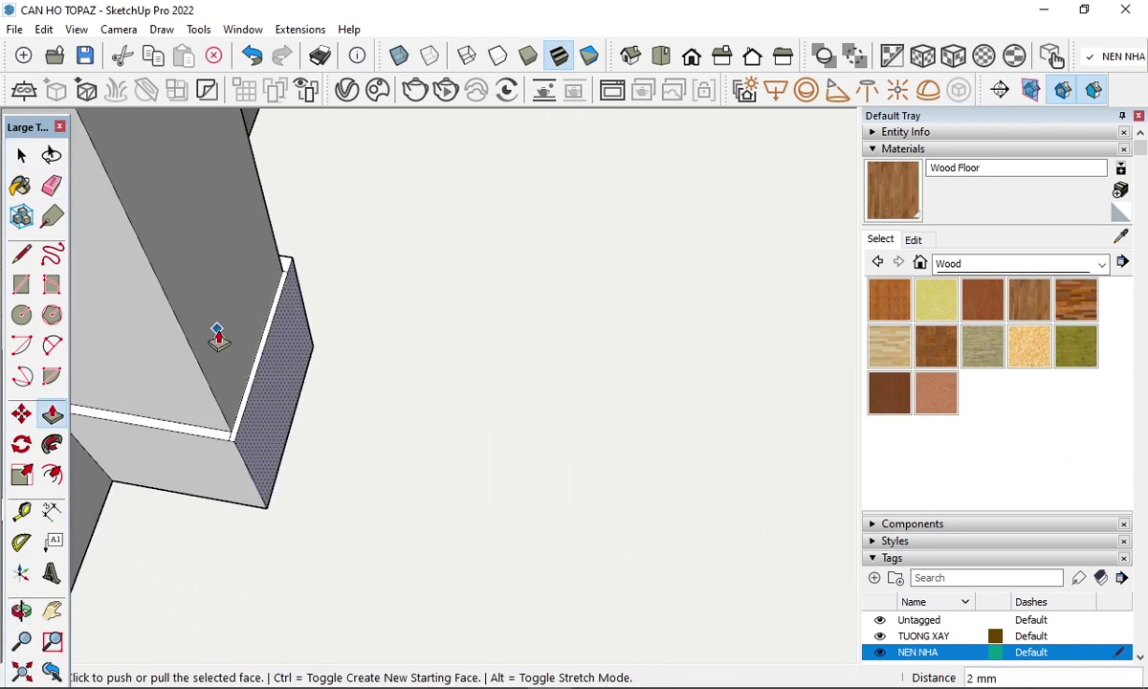
{"action": "left_click", "coordinate": [236, 368]}
{"action": "key", "text": "space"}
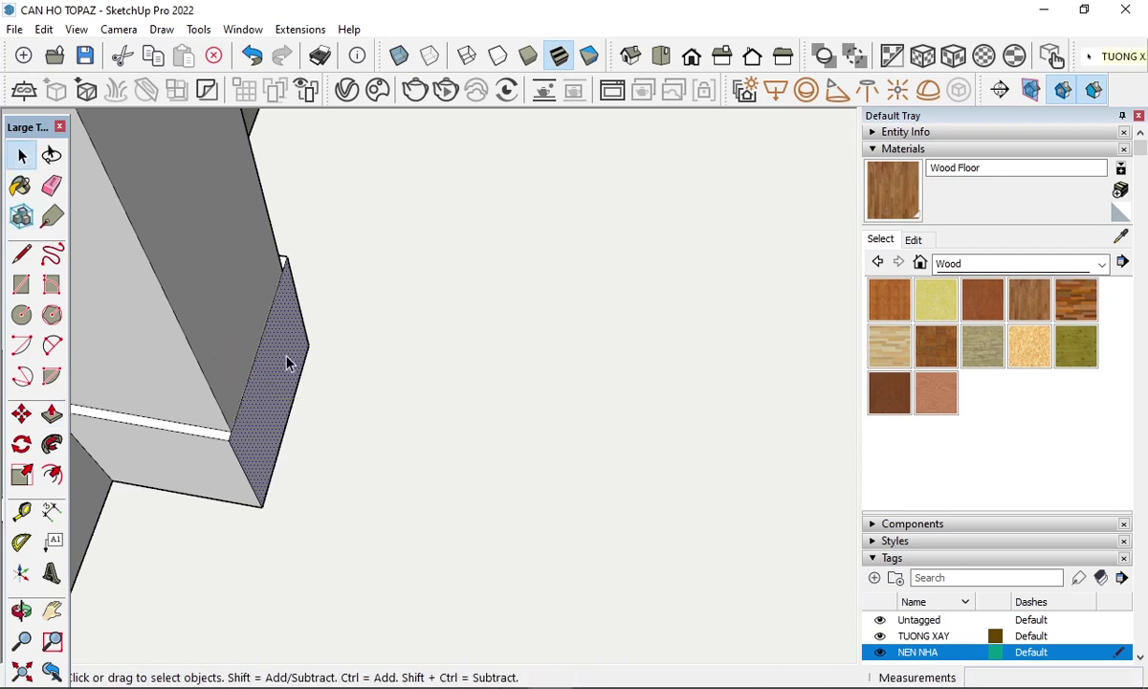
{"action": "mouse_move", "coordinate": [287, 359]}
{"action": "middle_mouse_down"}
{"action": "mouse_move", "coordinate": [299, 359]}
{"action": "mouse_move", "coordinate": [210, 400]}
{"action": "mouse_move", "coordinate": [375, 129]}
{"action": "mouse_move", "coordinate": [358, 297]}
{"action": "mouse_move", "coordinate": [110, 245]}
{"action": "mouse_move", "coordinate": [154, 261]}
{"action": "mouse_move", "coordinate": [158, 275]}
{"action": "mouse_move", "coordinate": [159, 203]}
{"action": "middle_mouse_up"}
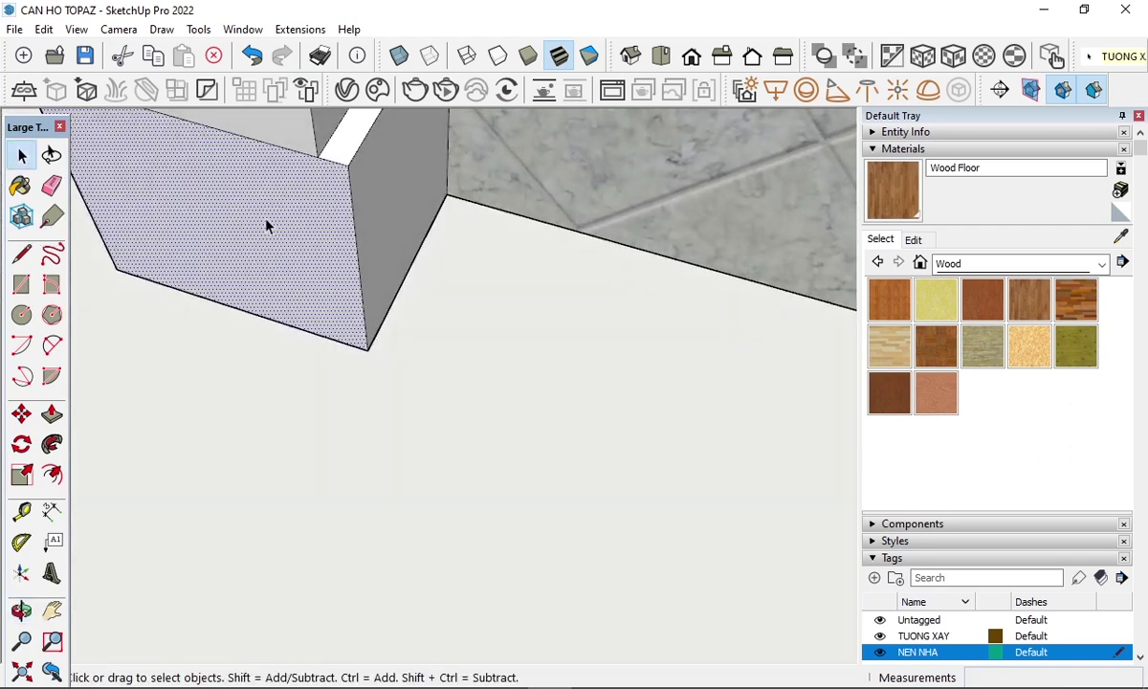
- Sample Basic Tile marble from the floor and paint the column base faces with it
{"action": "key", "text": "b"}
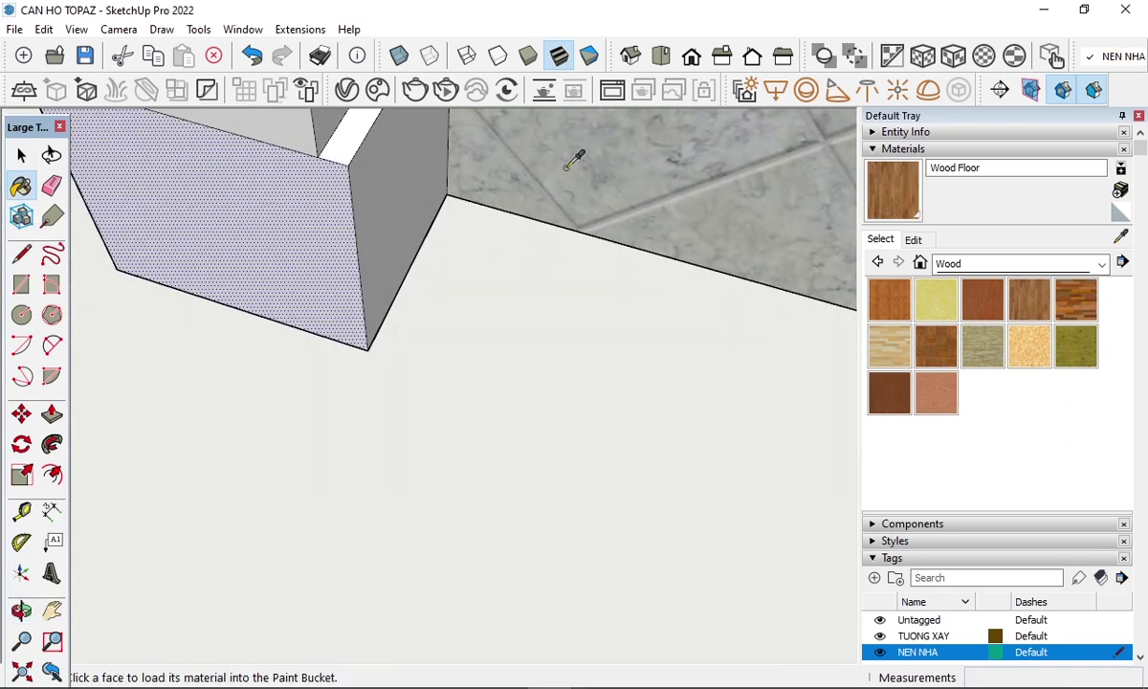
{"action": "left_click", "coordinate": [354, 172]}
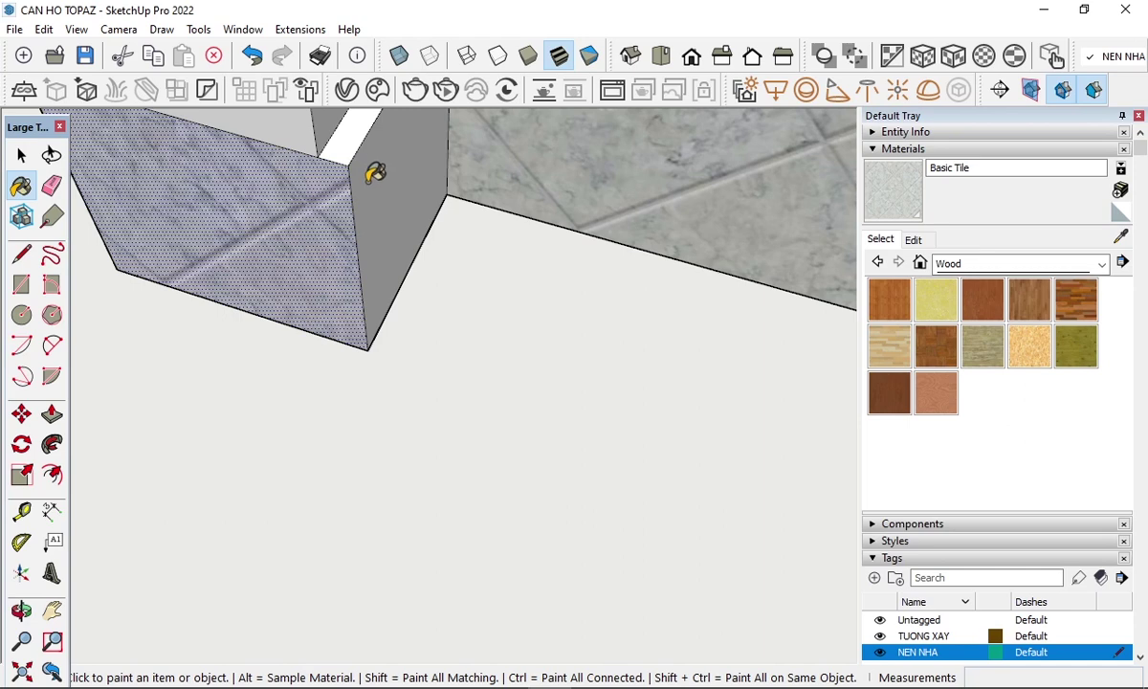
{"action": "left_click", "coordinate": [357, 151]}
{"action": "middle_click_drag", "start_coordinate": [419, 177], "coordinate": [710, 245]}
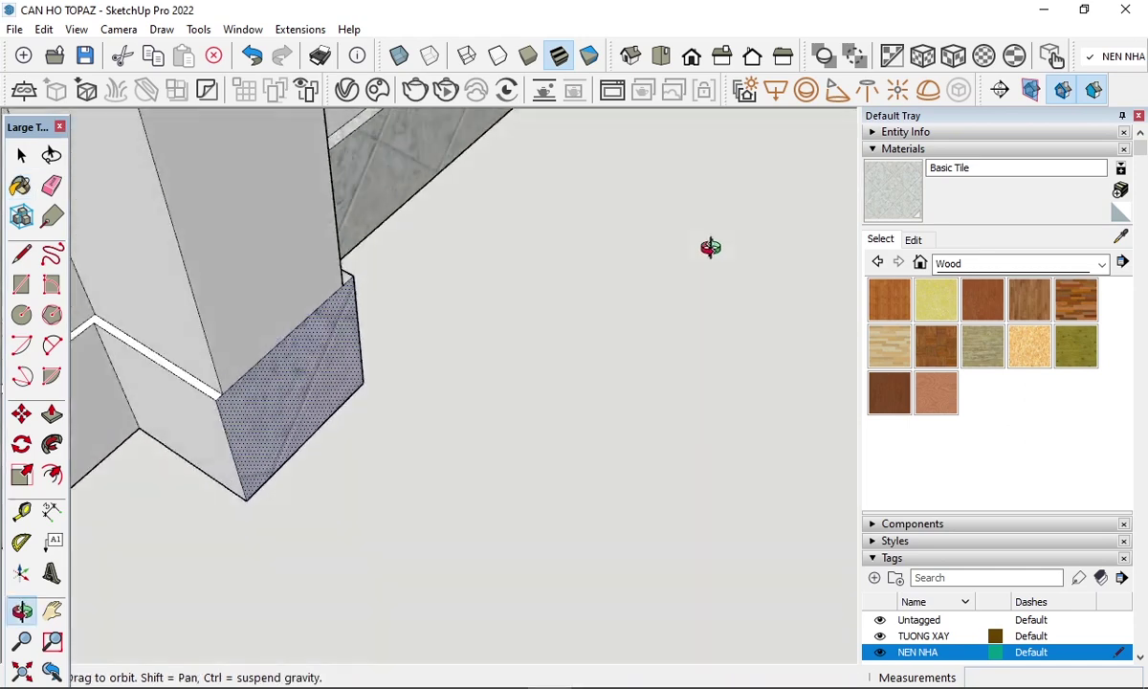
{"action": "left_click", "coordinate": [139, 404]}
- Orbit to a near top-down view of the apartment floor plan
{"action": "scroll", "coordinate": [93, 323], "scroll_direction": "up", "scroll_amount": 2}
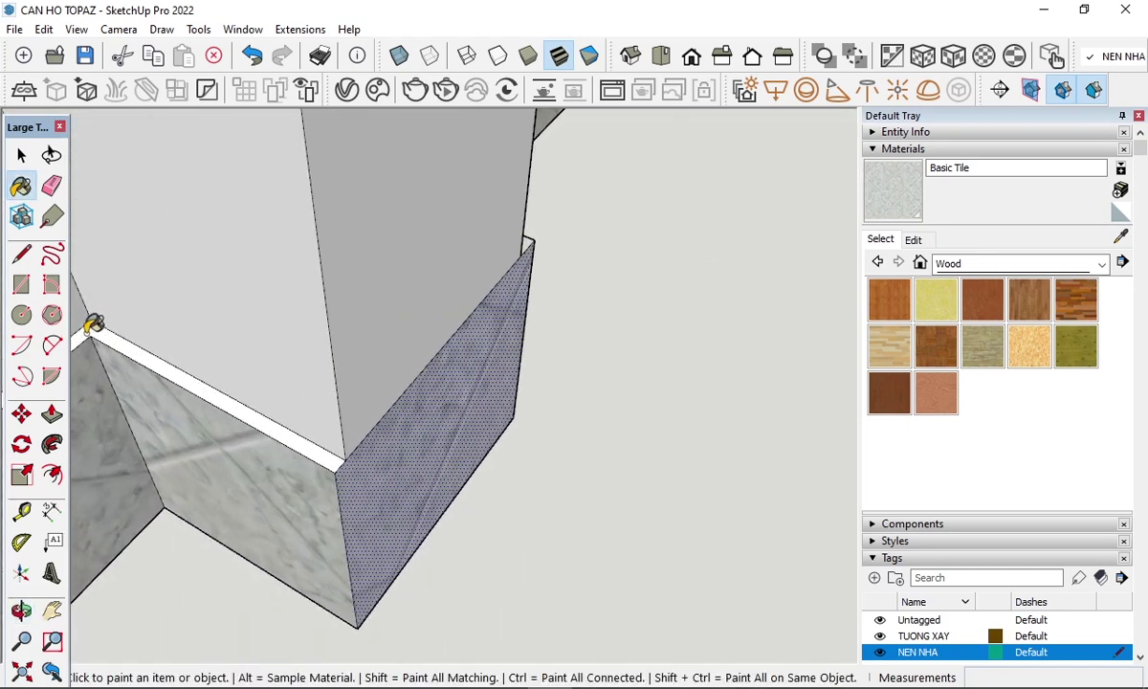
{"action": "scroll", "coordinate": [518, 278], "scroll_direction": "down", "scroll_amount": 2}
{"action": "scroll", "coordinate": [328, 423], "scroll_direction": "down", "scroll_amount": 2}
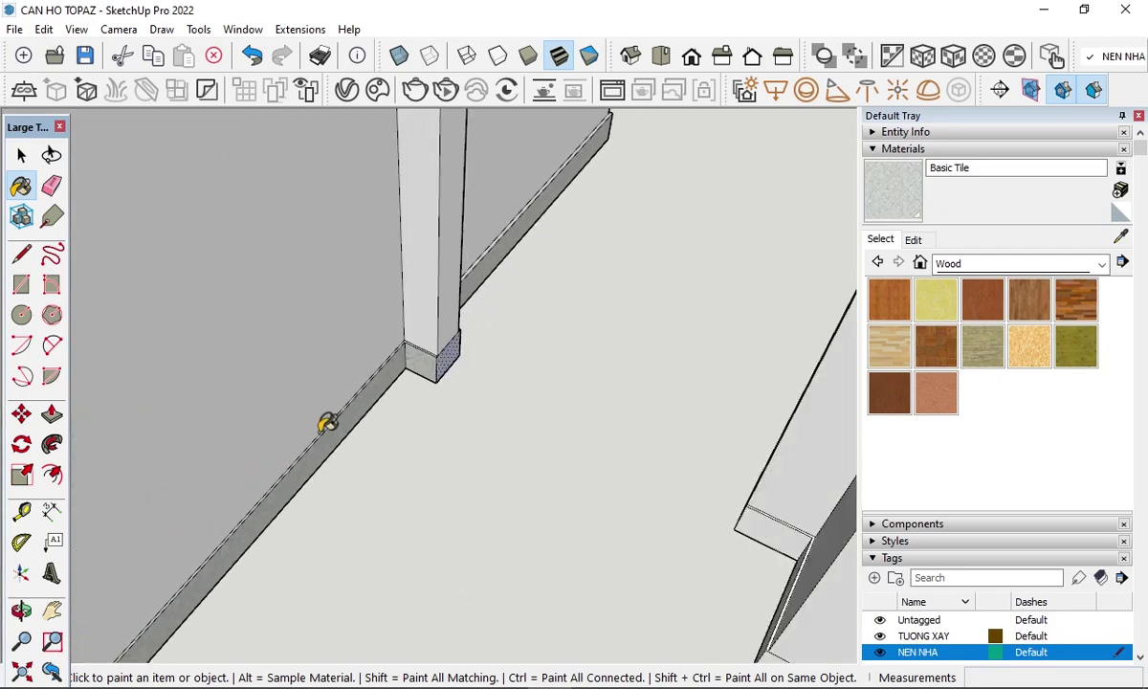
{"action": "scroll", "coordinate": [356, 419], "scroll_direction": "down", "scroll_amount": 2}
{"action": "scroll", "coordinate": [427, 402], "scroll_direction": "down", "scroll_amount": 2}
{"action": "mouse_move", "coordinate": [427, 402]}
{"action": "middle_mouse_down"}
{"action": "mouse_move", "coordinate": [498, 379]}
{"action": "mouse_move", "coordinate": [707, 456]}
{"action": "mouse_move", "coordinate": [857, 453]}
{"action": "mouse_move", "coordinate": [531, 425]}
{"action": "mouse_move", "coordinate": [397, 447]}
{"action": "mouse_move", "coordinate": [538, 404]}
{"action": "mouse_move", "coordinate": [551, 328]}
{"action": "middle_mouse_up"}
{"action": "scroll", "coordinate": [460, 464], "scroll_direction": "down", "scroll_amount": 3}
{"action": "mouse_move", "coordinate": [460, 464]}
{"action": "middle_mouse_down"}
{"action": "mouse_move", "coordinate": [430, 543]}
{"action": "mouse_move", "coordinate": [384, 594]}
{"action": "mouse_move", "coordinate": [97, 544]}
{"action": "mouse_move", "coordinate": [246, 327]}
{"action": "mouse_move", "coordinate": [241, 402]}
{"action": "mouse_move", "coordinate": [115, 568]}
{"action": "mouse_move", "coordinate": [354, 386]}
{"action": "middle_mouse_up"}
{"action": "scroll", "coordinate": [246, 327], "scroll_direction": "up", "scroll_amount": 3}
{"action": "scroll", "coordinate": [247, 327], "scroll_direction": "up", "scroll_amount": 3}
{"action": "scroll", "coordinate": [272, 462], "scroll_direction": "down", "scroll_amount": 1}
{"action": "scroll", "coordinate": [272, 461], "scroll_direction": "down", "scroll_amount": 2}
{"action": "scroll", "coordinate": [449, 540], "scroll_direction": "down", "scroll_amount": 2}
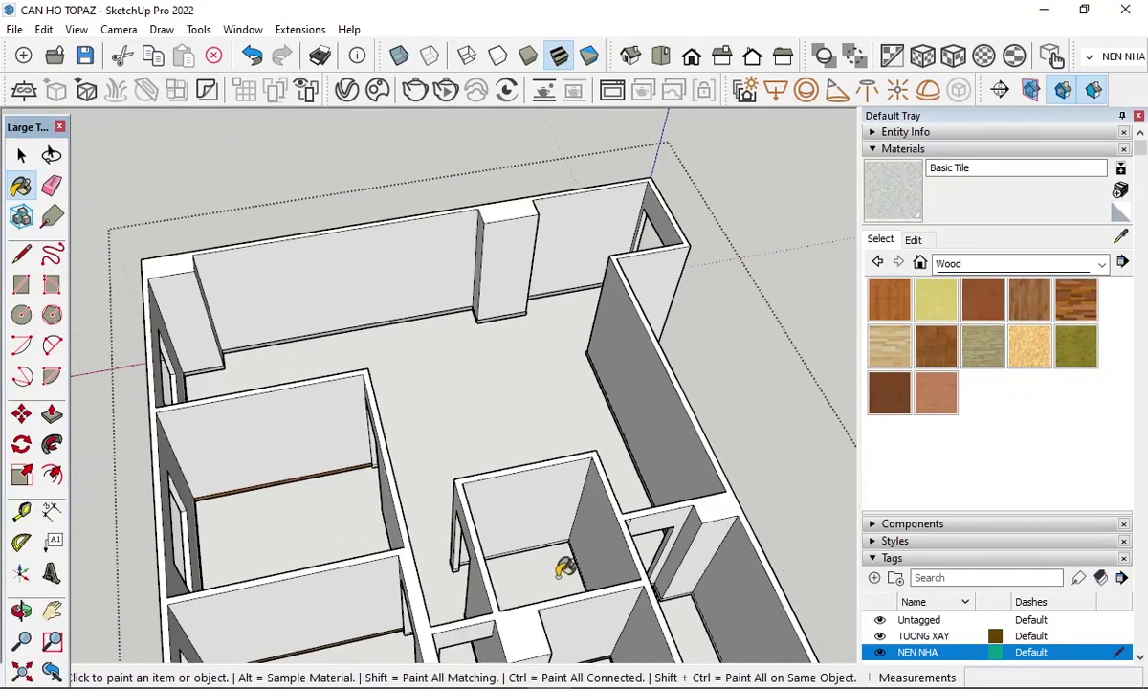
{"action": "scroll", "coordinate": [559, 525], "scroll_direction": "up", "scroll_amount": 3}
- Try 10 mm and 5 mm pulls on the corner floor faces, undoing the unwanted ones
{"action": "scroll", "coordinate": [523, 491], "scroll_direction": "up", "scroll_amount": 4}
{"action": "mouse_move", "coordinate": [523, 490]}
{"action": "middle_mouse_down"}
{"action": "mouse_move", "coordinate": [530, 469]}
{"action": "mouse_move", "coordinate": [507, 453]}
{"action": "middle_mouse_up"}
{"action": "key", "text": "space"}
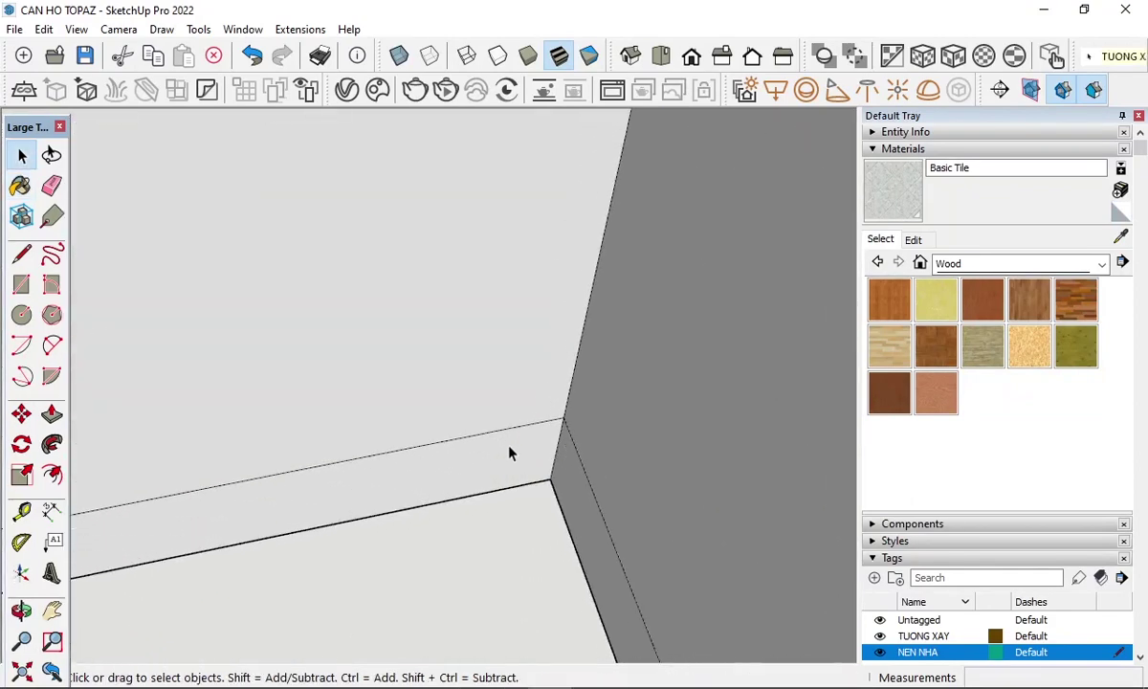
{"action": "left_click", "coordinate": [504, 459]}
{"action": "key", "text": "p"}
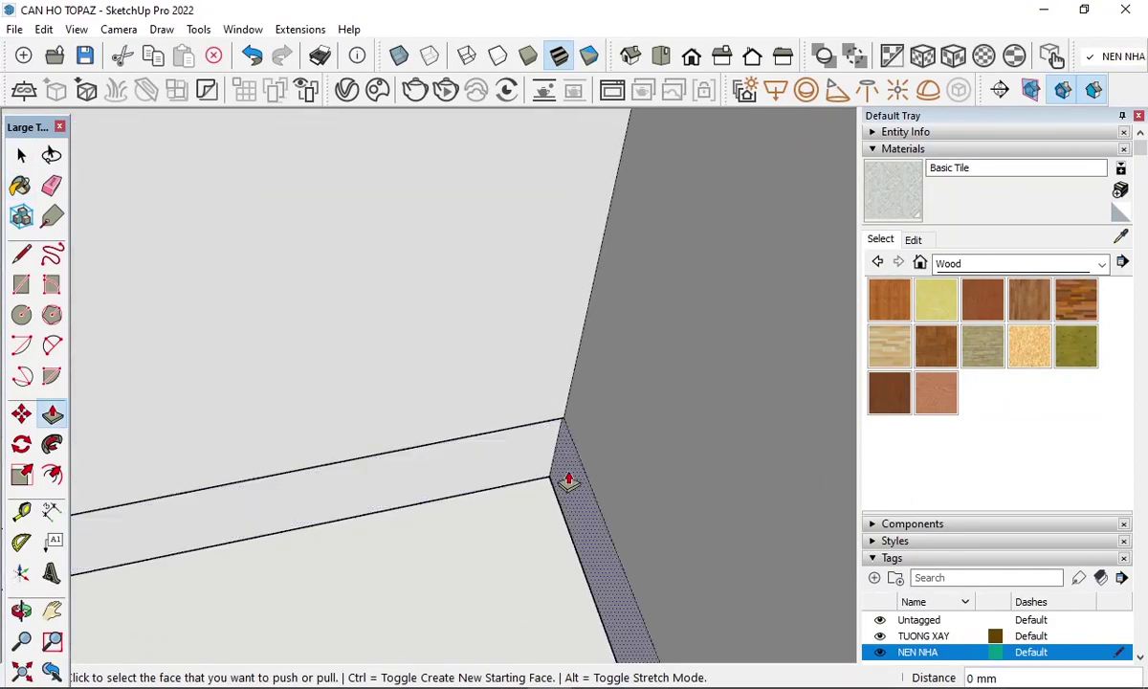
{"action": "key", "text": "ctrl+z"}
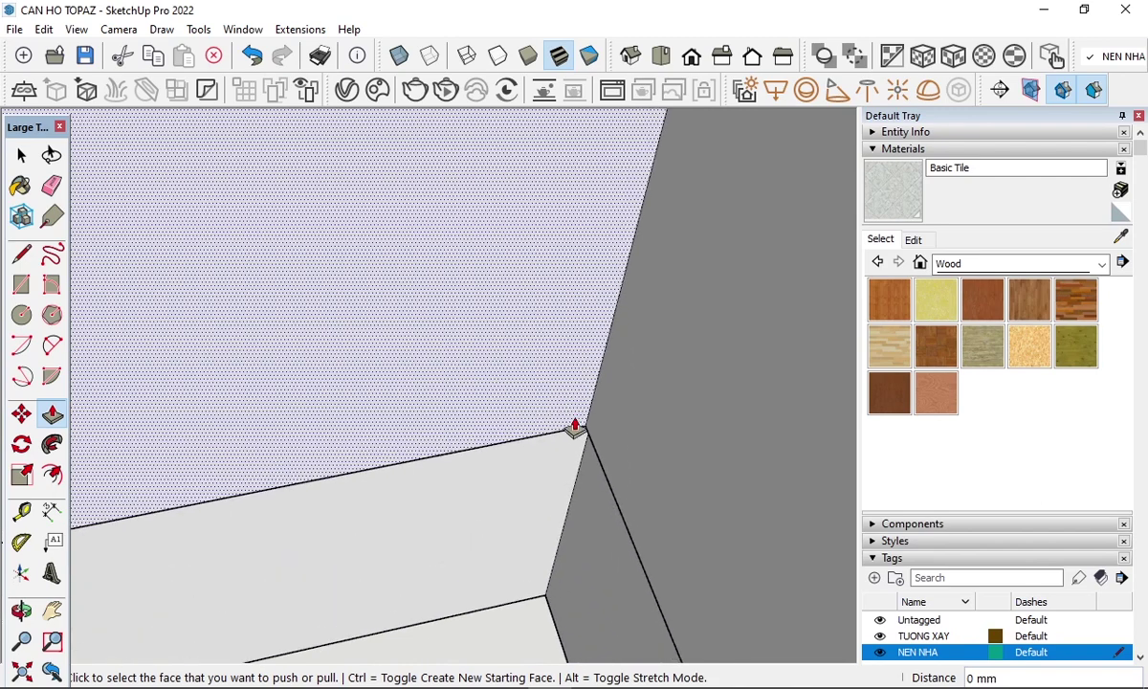
{"action": "left_click", "coordinate": [524, 511]}
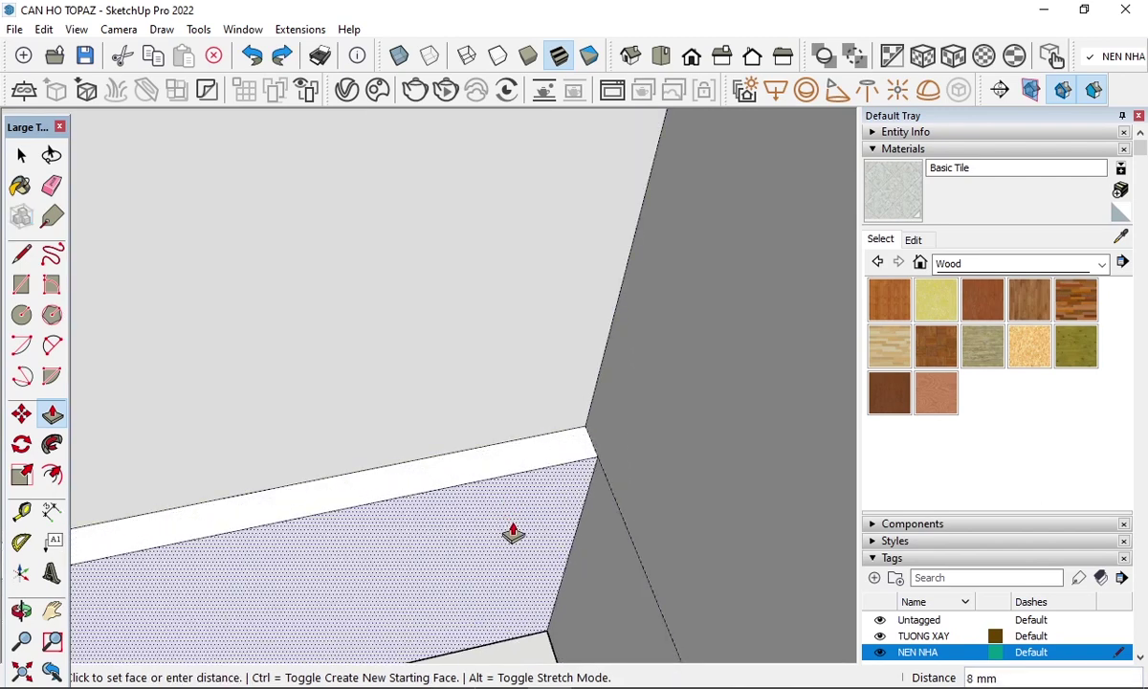
{"action": "type", "text": "10"}
{"action": "key", "text": "Return"}
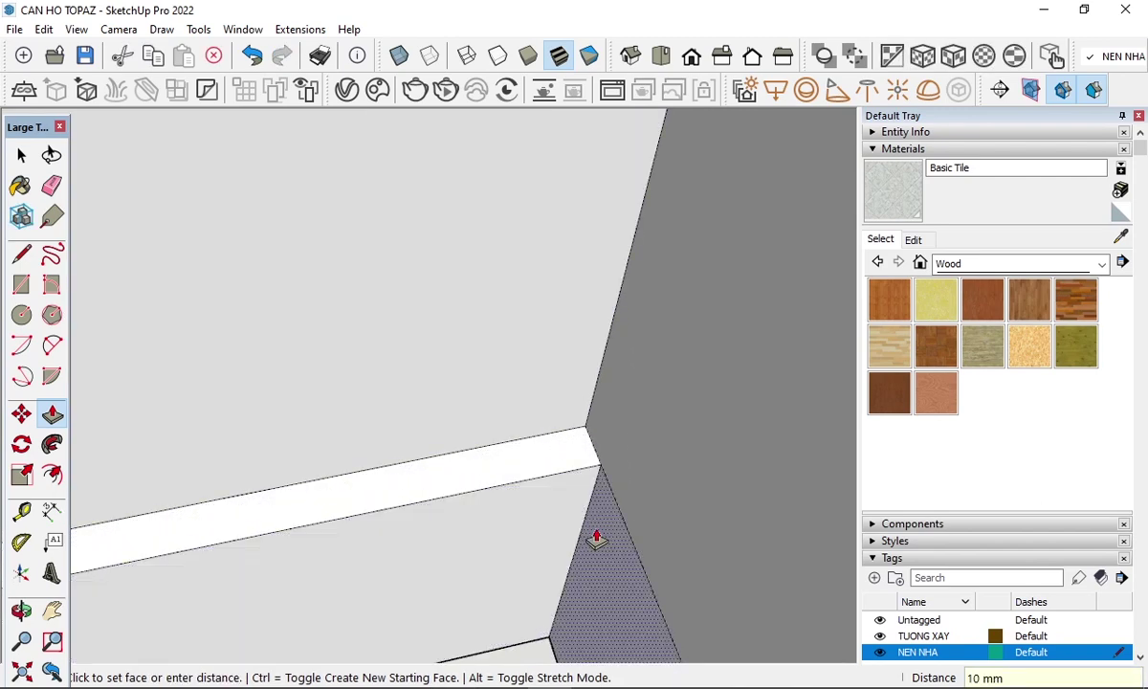
{"action": "left_click", "coordinate": [603, 550]}
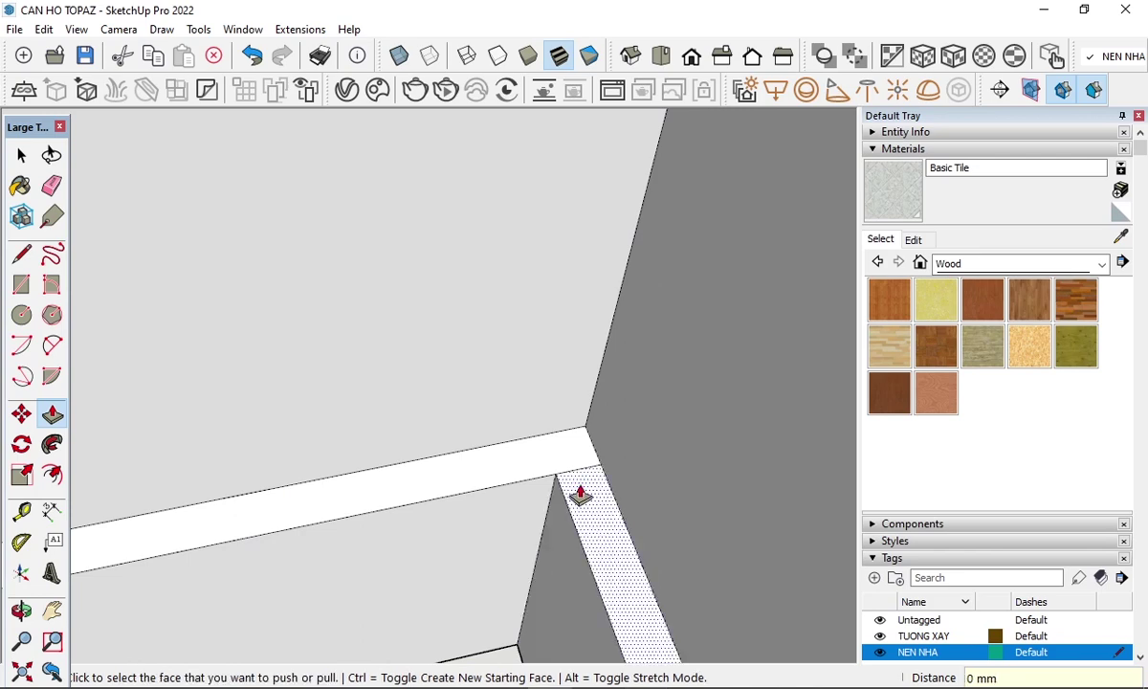
{"action": "key", "text": "ctrl+z"}
{"action": "left_click", "coordinate": [550, 498]}
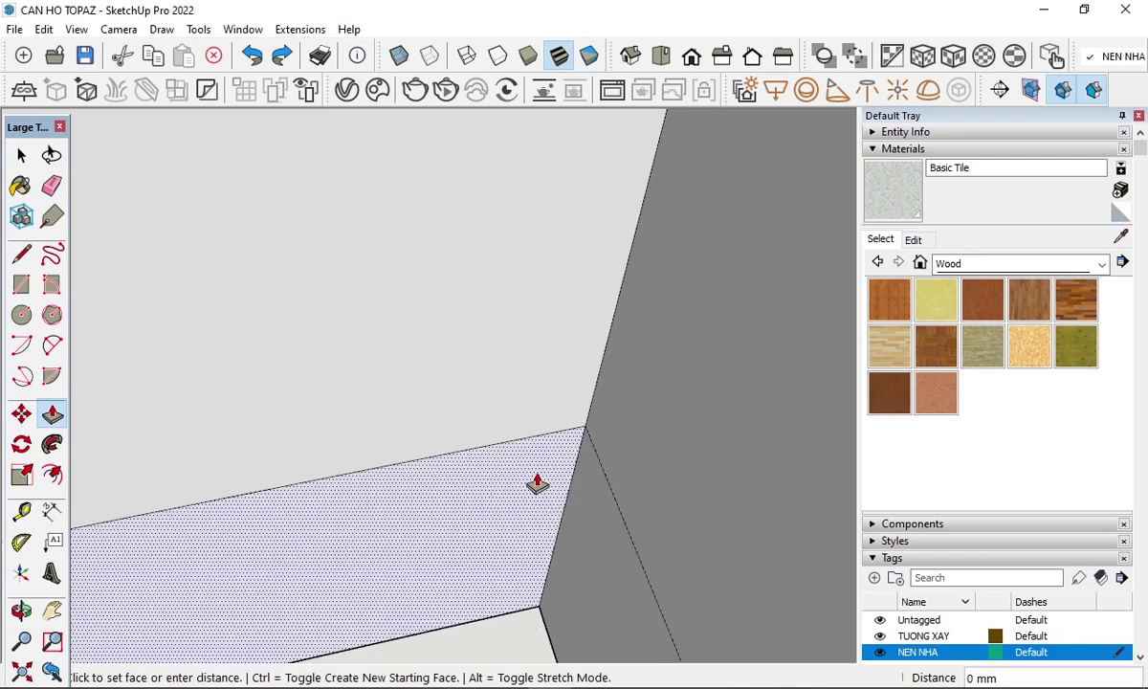
{"action": "type", "text": "5"}
{"action": "key", "text": "Return"}
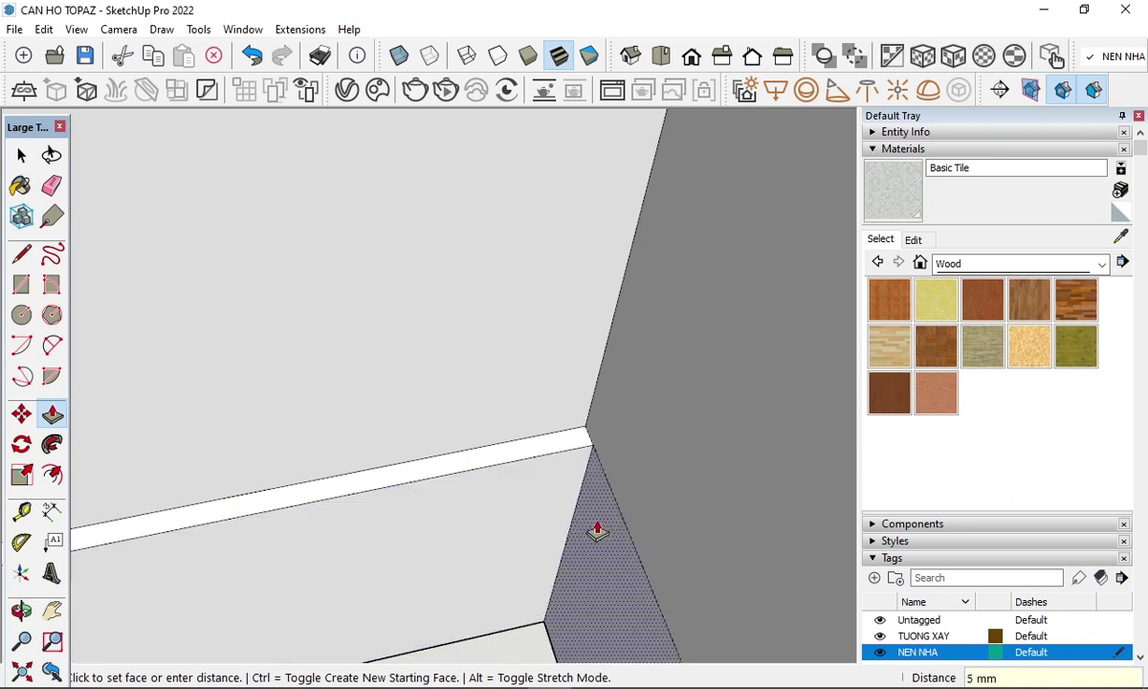
{"action": "left_click", "coordinate": [613, 529]}
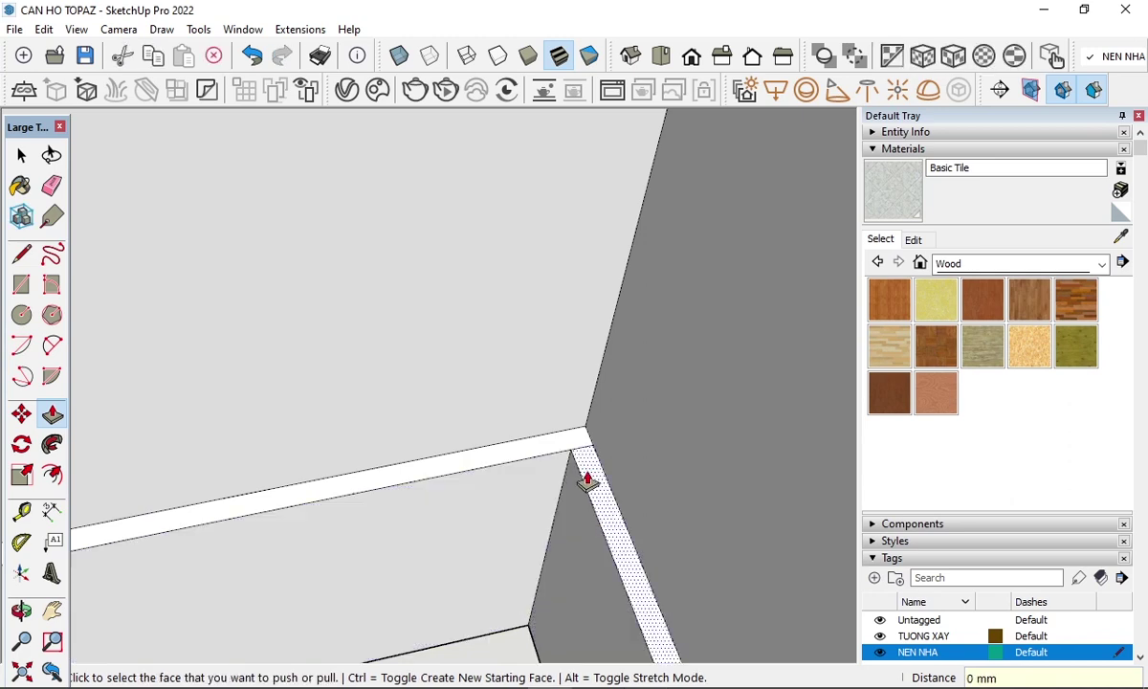
- Raise the white corner strip 2300 mm
{"action": "key", "text": "e"}
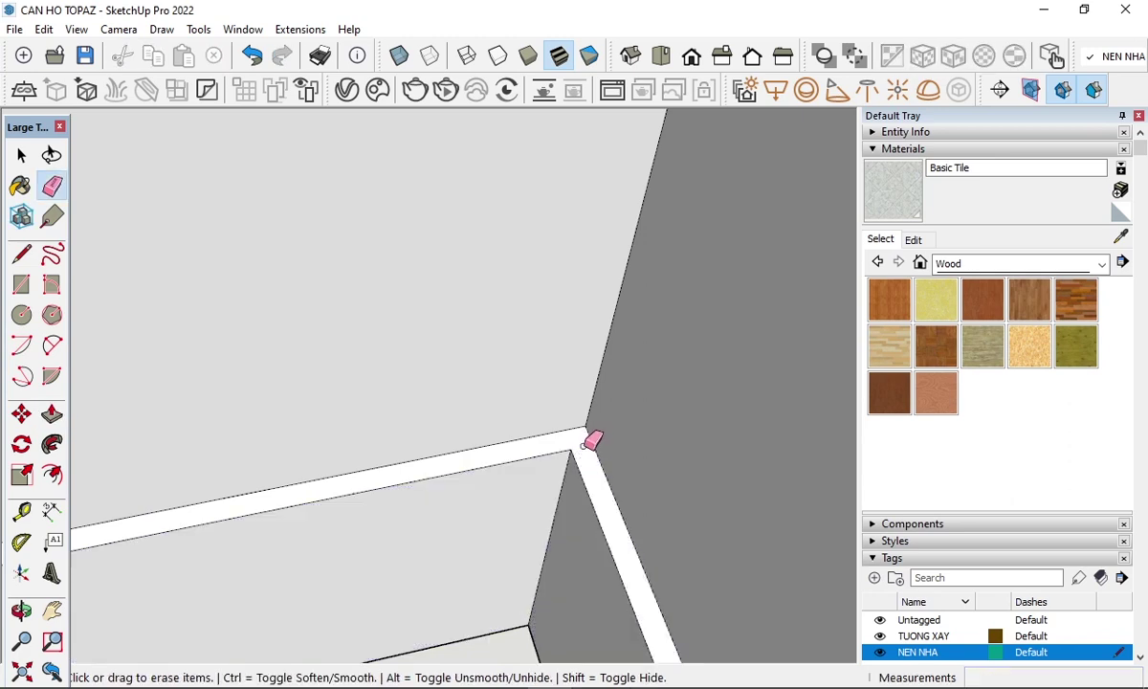
{"action": "key", "text": "p"}
{"action": "left_click", "coordinate": [584, 445]}
{"action": "type", "text": "2300"}
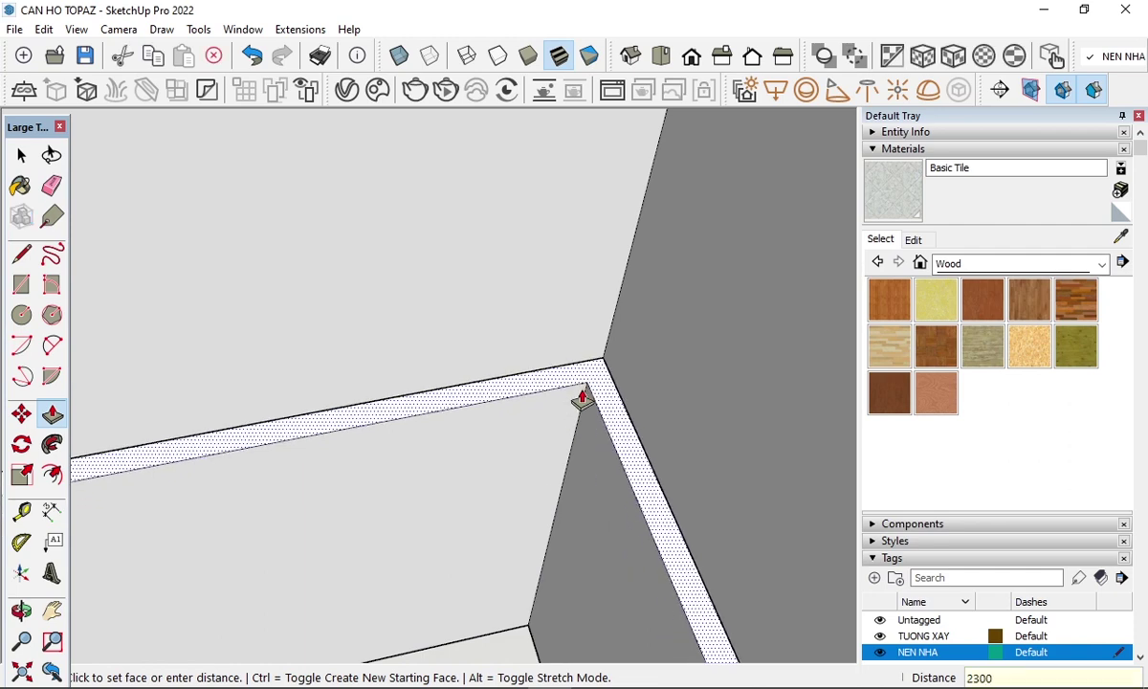
{"action": "key", "text": "Return"}
- Orbit to check the raised strip and view the room walls from above
{"action": "key", "text": "space"}
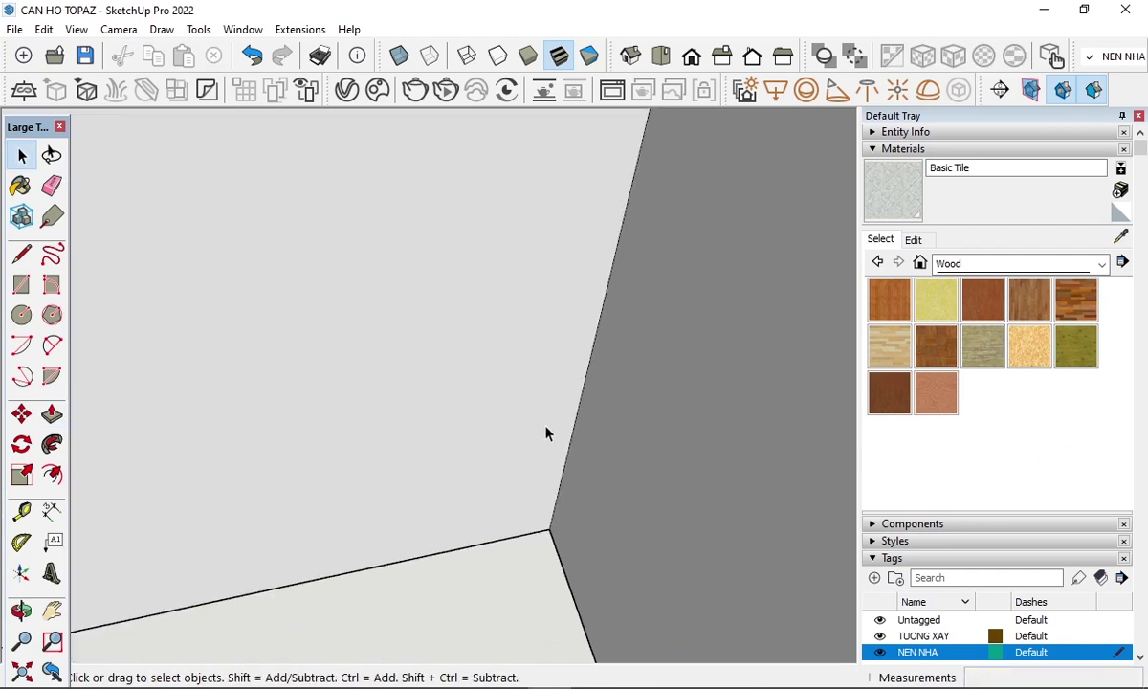
{"action": "middle_click_drag", "start_coordinate": [546, 433], "coordinate": [570, 400]}
{"action": "scroll", "coordinate": [574, 402], "scroll_direction": "down", "scroll_amount": 3}
{"action": "scroll", "coordinate": [487, 430], "scroll_direction": "down", "scroll_amount": 2}
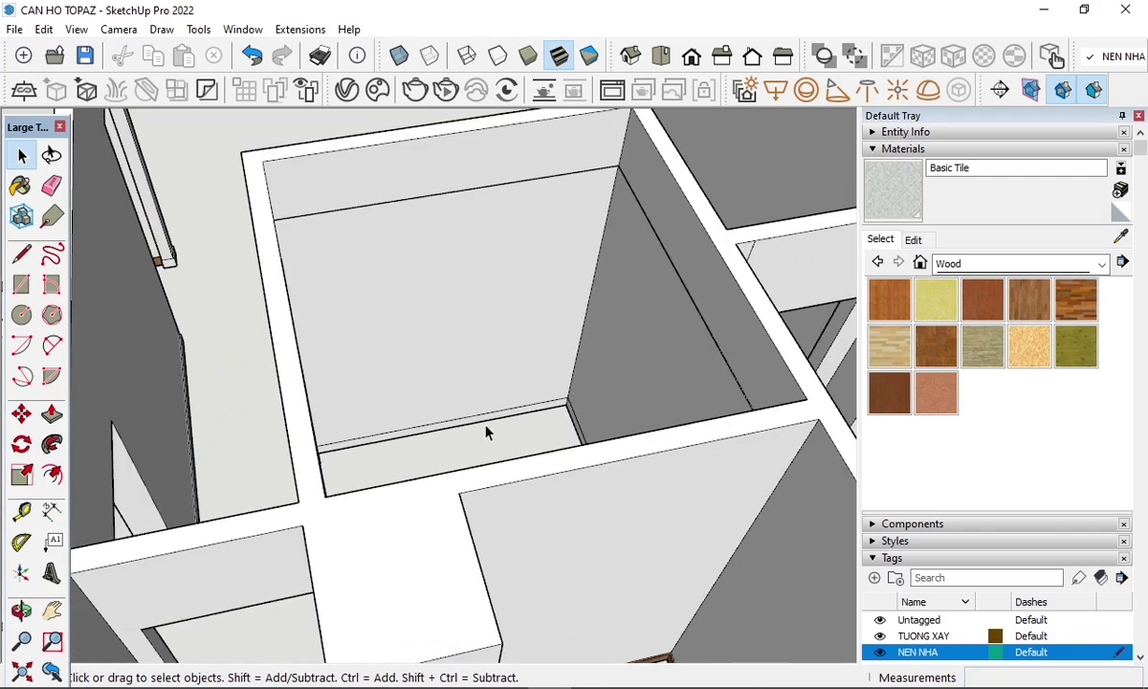
{"action": "mouse_move", "coordinate": [486, 430]}
{"action": "middle_mouse_down"}
{"action": "mouse_move", "coordinate": [333, 502]}
{"action": "mouse_move", "coordinate": [242, 519]}
{"action": "mouse_move", "coordinate": [159, 602]}
{"action": "mouse_move", "coordinate": [249, 415]}
{"action": "middle_mouse_up"}
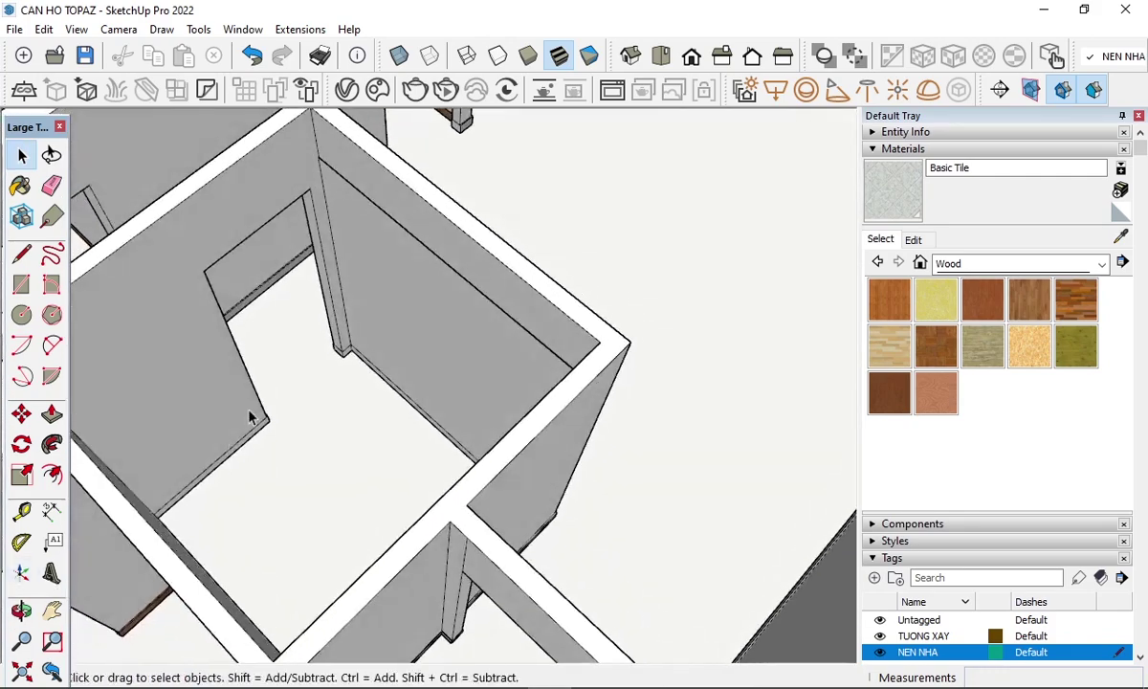
{"action": "scroll", "coordinate": [385, 333], "scroll_direction": "up", "scroll_amount": 3}
{"action": "scroll", "coordinate": [378, 365], "scroll_direction": "up", "scroll_amount": 2}
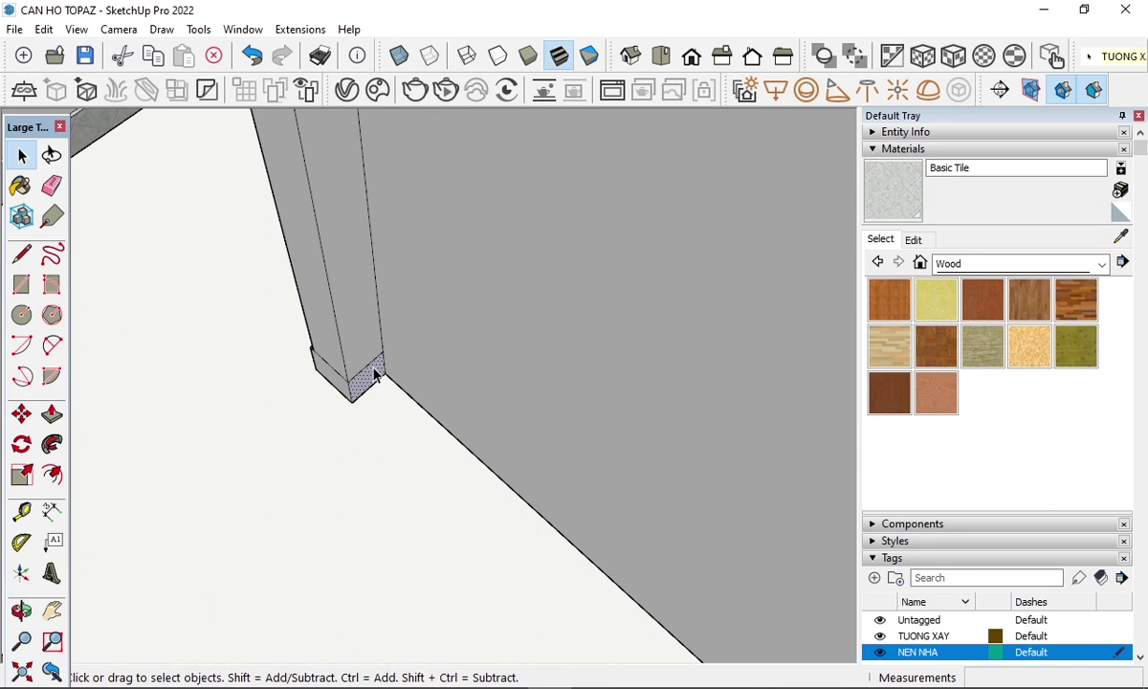
- Make a small pull on the thin strip at the post base
{"action": "key", "text": "p"}
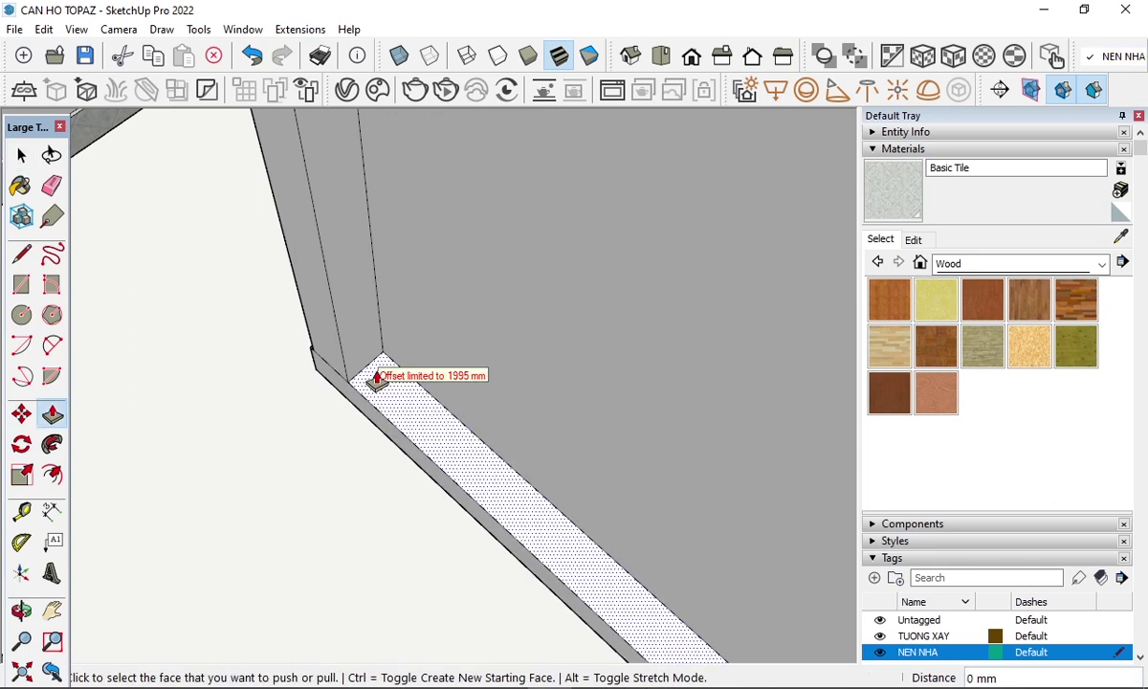
{"action": "scroll", "coordinate": [376, 380], "scroll_direction": "up", "scroll_amount": 2}
{"action": "left_click", "coordinate": [379, 384]}
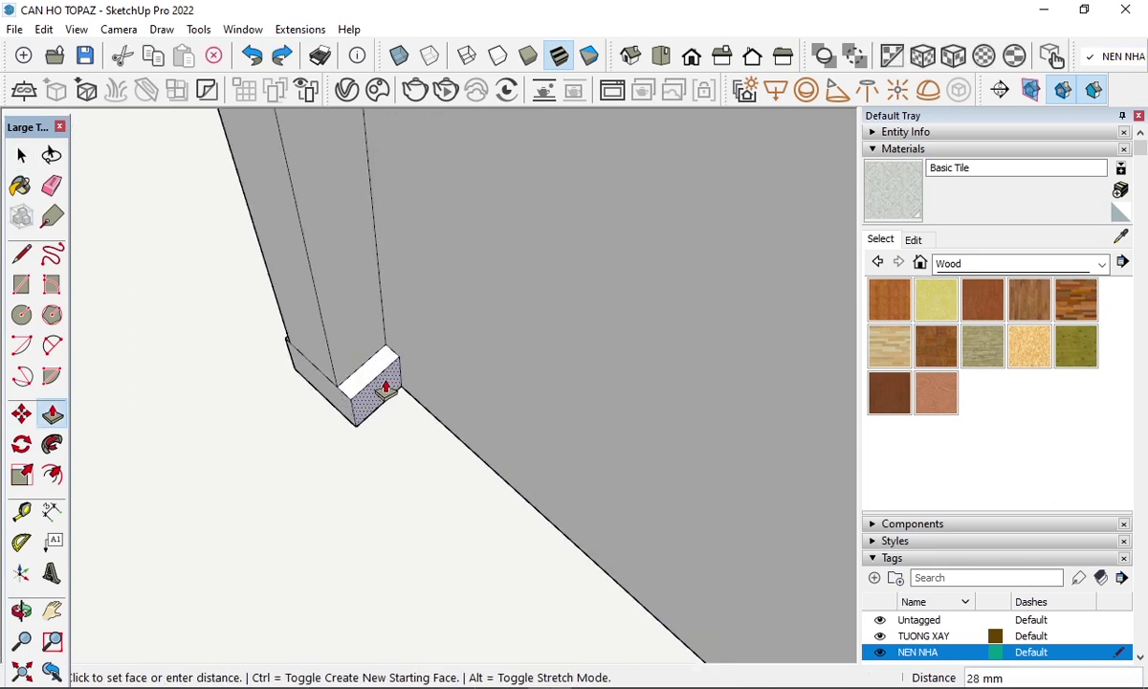
{"action": "left_click", "coordinate": [385, 389]}
{"action": "scroll", "coordinate": [378, 393], "scroll_direction": "up", "scroll_amount": 1}
{"action": "scroll", "coordinate": [363, 396], "scroll_direction": "up", "scroll_amount": 2}
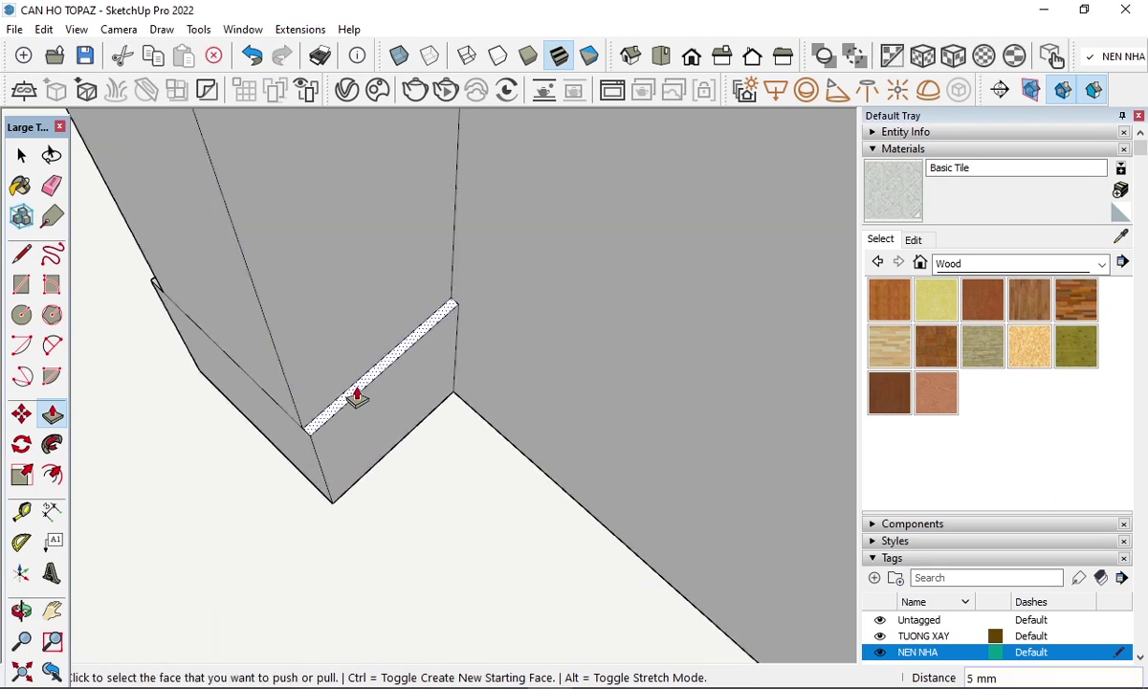
{"action": "left_click", "coordinate": [357, 397]}
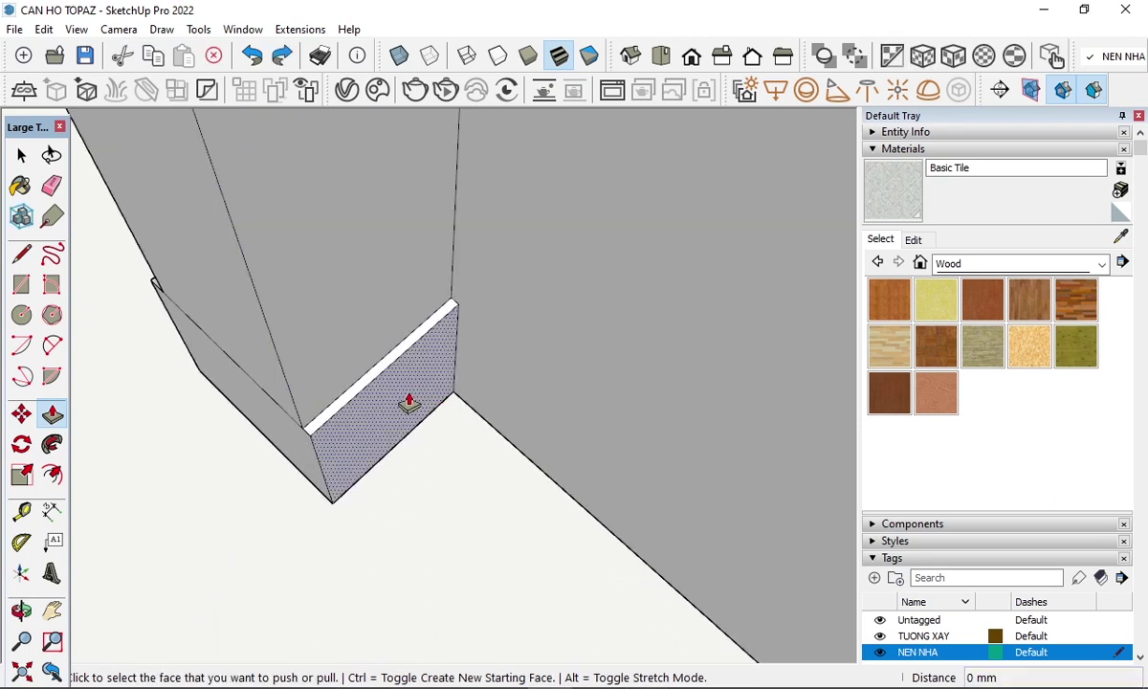
- Raise the low wall piece beside the post to 2300 mm
{"action": "left_click", "coordinate": [357, 397]}
{"action": "type", "text": "23"}
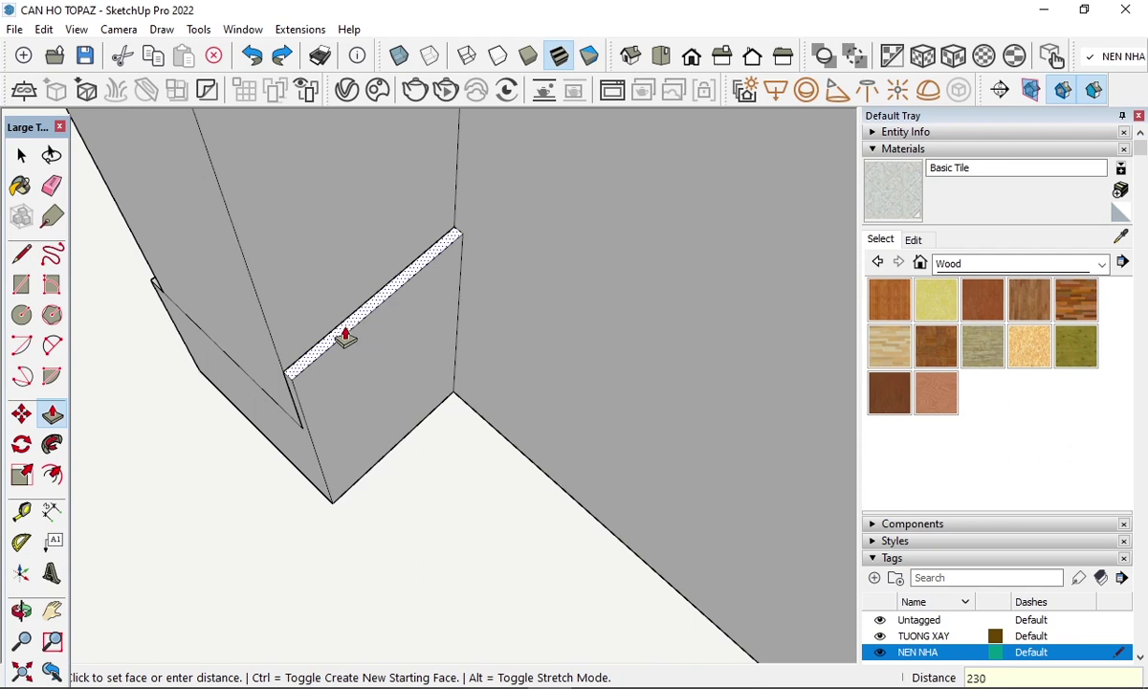
{"action": "type", "text": "0"}
{"action": "key", "text": "Return"}
{"action": "key", "text": "space"}
{"action": "mouse_move", "coordinate": [372, 339]}
{"action": "middle_mouse_down"}
{"action": "mouse_move", "coordinate": [570, 493]}
{"action": "mouse_move", "coordinate": [532, 430]}
{"action": "mouse_move", "coordinate": [413, 428]}
{"action": "middle_mouse_up"}
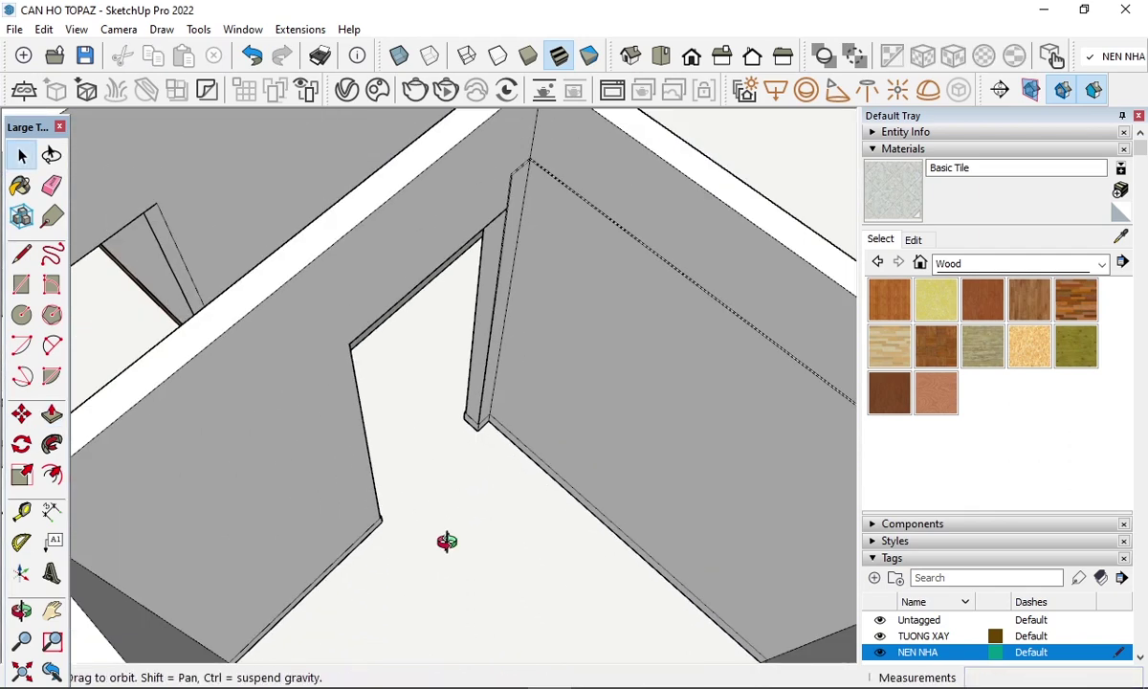
- Extrude the thin strip along the wall base a small 5 mm
{"action": "mouse_move", "coordinate": [446, 542]}
{"action": "middle_mouse_down"}
{"action": "mouse_move", "coordinate": [340, 533]}
{"action": "mouse_move", "coordinate": [377, 351]}
{"action": "mouse_move", "coordinate": [363, 423]}
{"action": "mouse_move", "coordinate": [344, 430]}
{"action": "middle_mouse_up"}
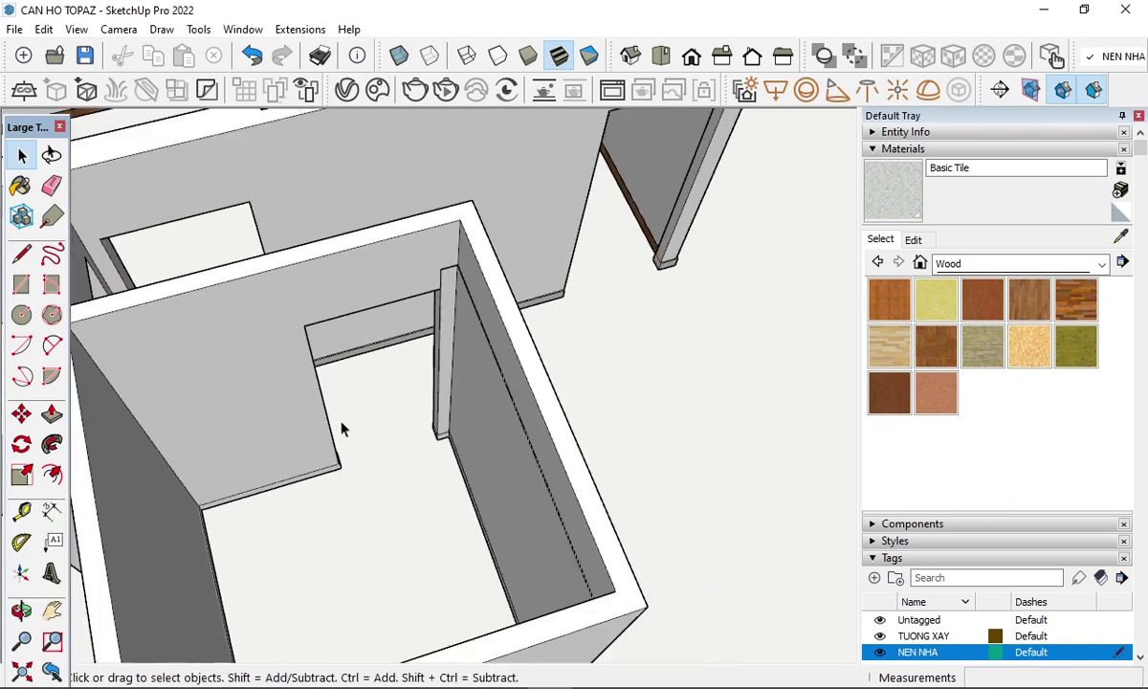
{"action": "scroll", "coordinate": [196, 520], "scroll_direction": "up", "scroll_amount": 3}
{"action": "scroll", "coordinate": [210, 488], "scroll_direction": "up", "scroll_amount": 3}
{"action": "scroll", "coordinate": [225, 470], "scroll_direction": "up", "scroll_amount": 2}
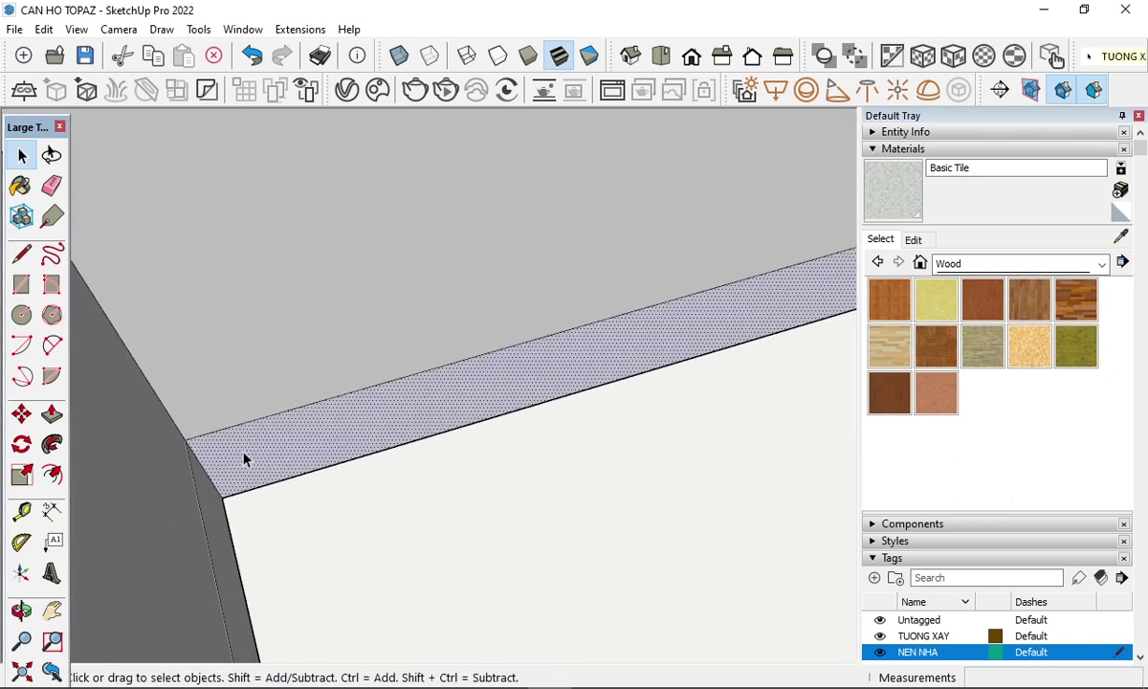
{"action": "key", "text": "p"}
{"action": "left_click", "coordinate": [247, 455]}
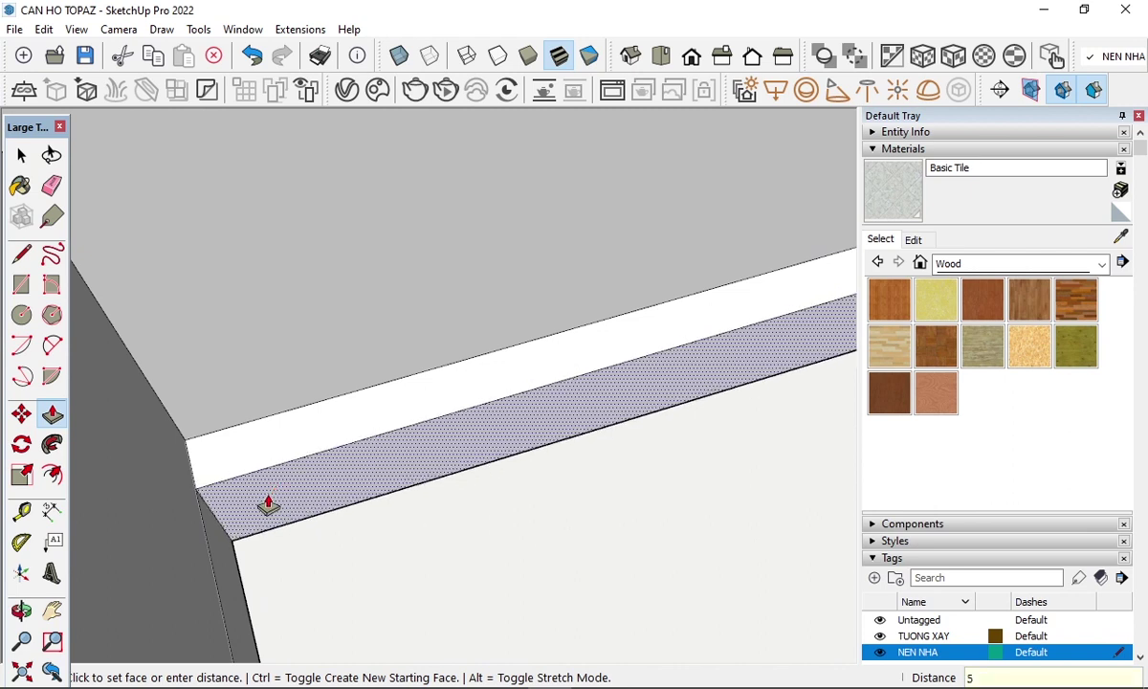
{"action": "left_click", "coordinate": [267, 507]}
{"action": "left_click", "coordinate": [217, 528]}
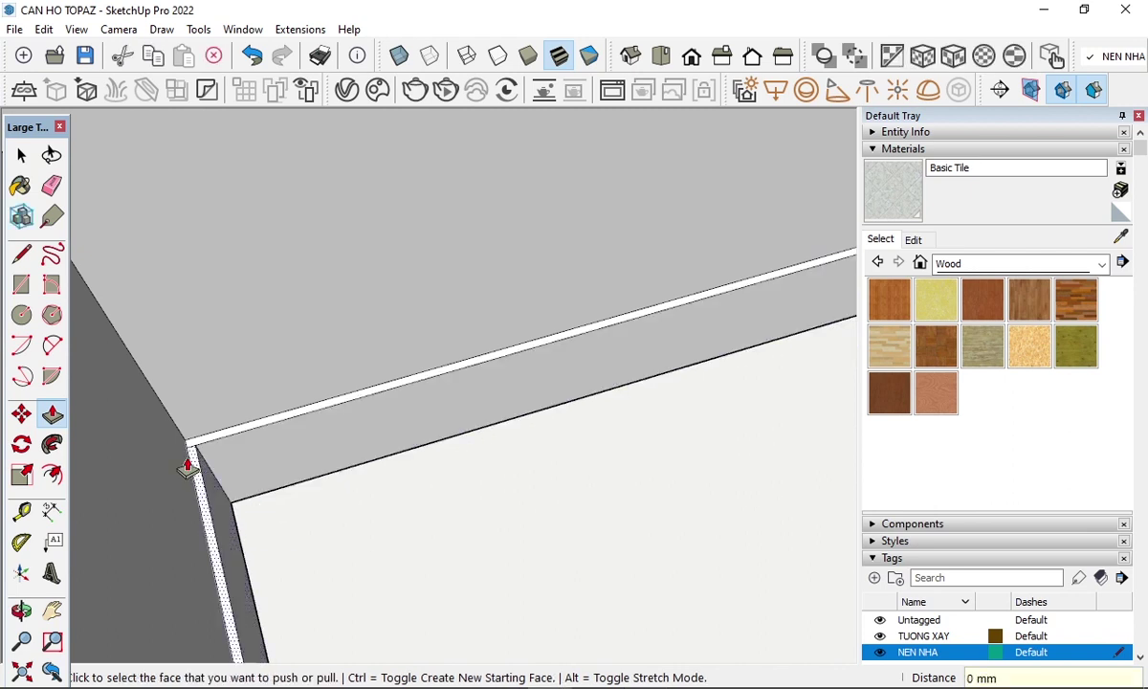
- Raise the second low wall strip to 2300 mm
{"action": "scroll", "coordinate": [188, 467], "scroll_direction": "up", "scroll_amount": 2}
{"action": "scroll", "coordinate": [194, 461], "scroll_direction": "up", "scroll_amount": 1}
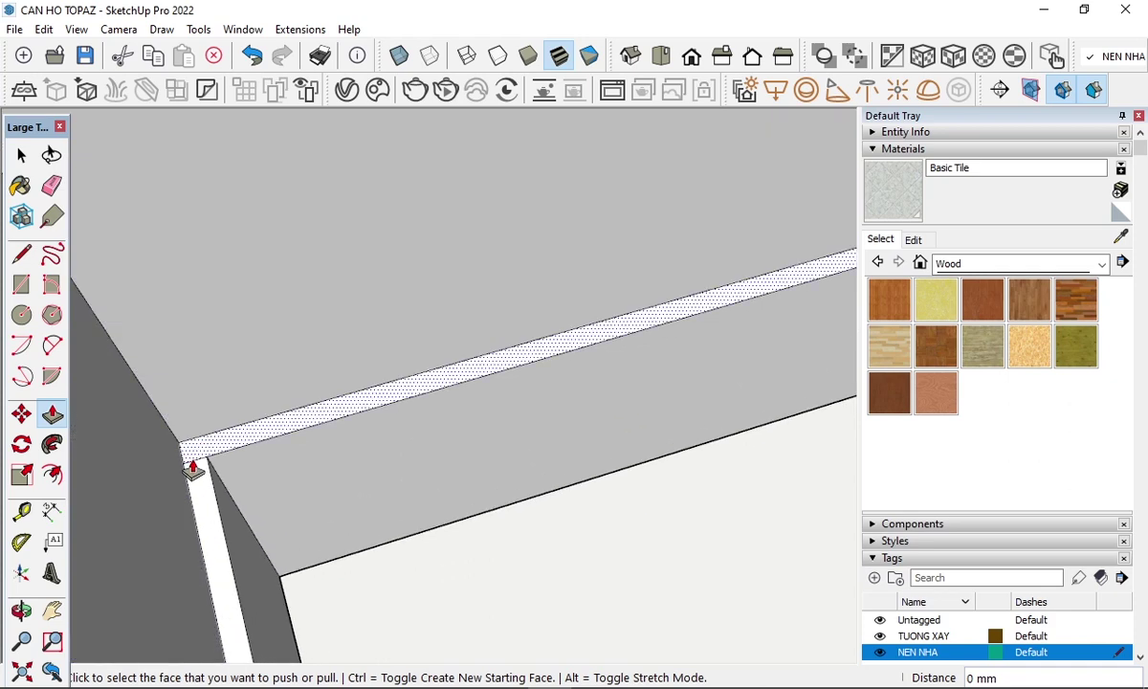
{"action": "key", "text": "e"}
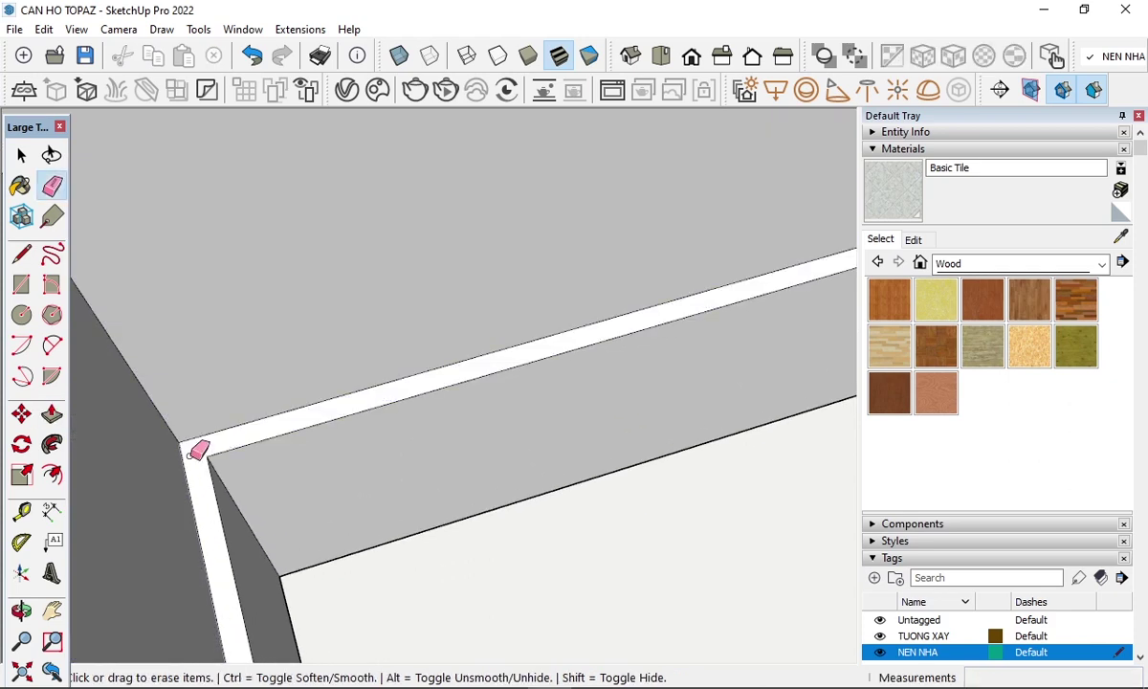
{"action": "key", "text": "p"}
{"action": "left_click", "coordinate": [193, 457]}
{"action": "type", "text": "2300"}
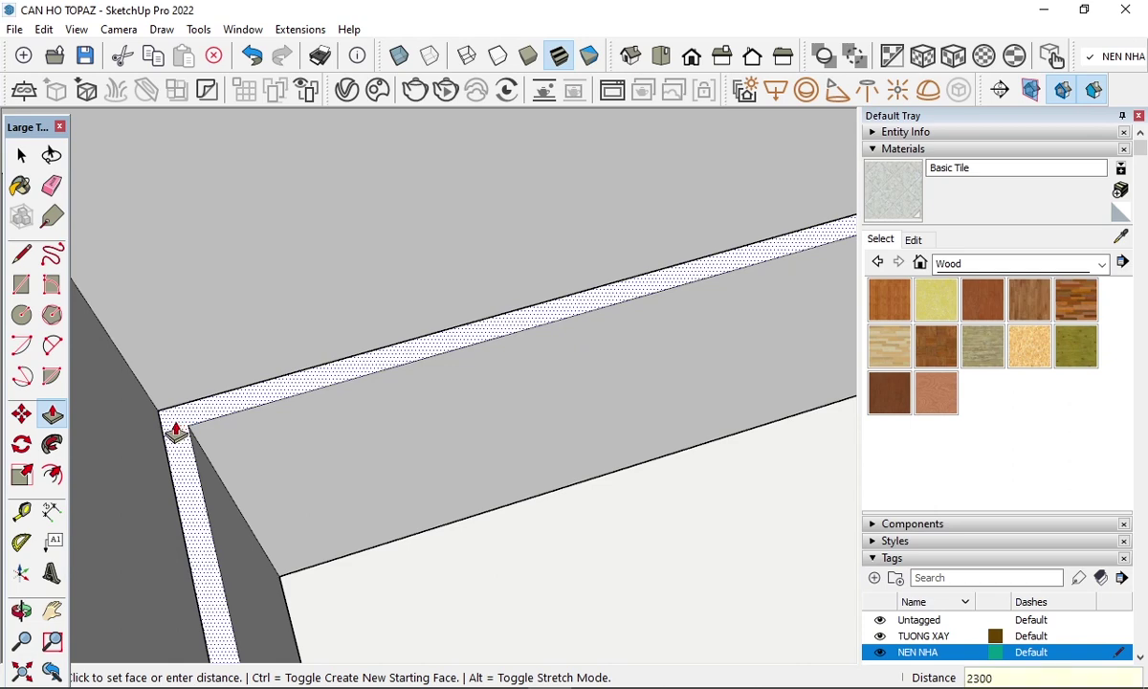
{"action": "key", "text": "Return"}
{"action": "key", "text": "space"}
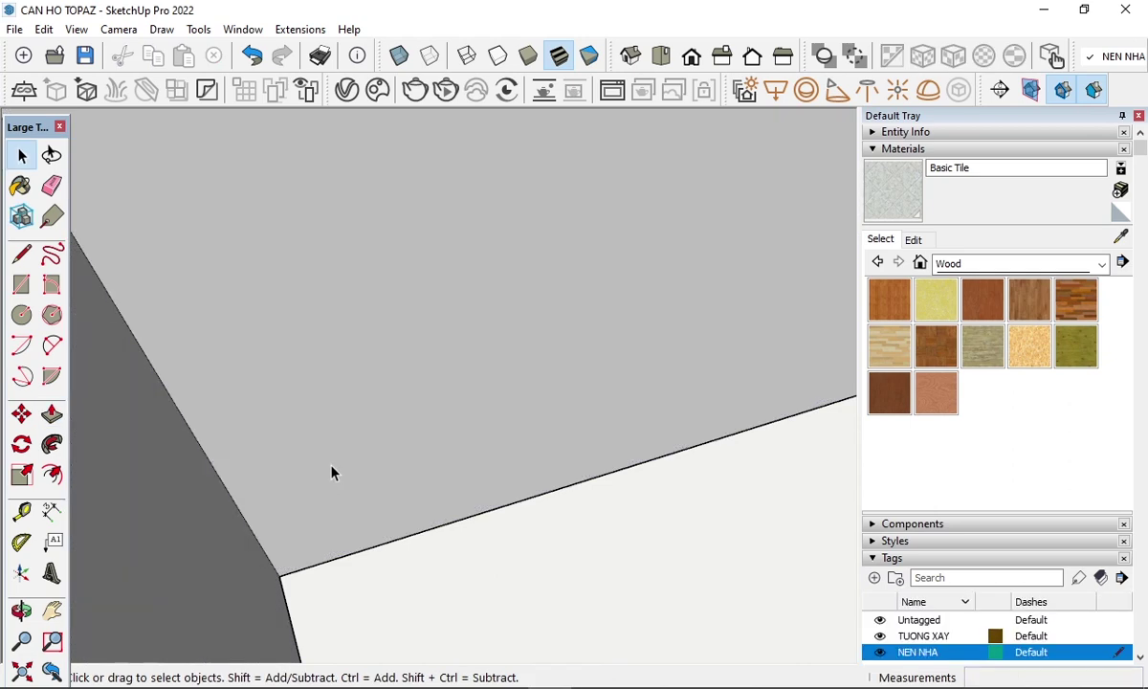
{"action": "scroll", "coordinate": [333, 450], "scroll_direction": "up", "scroll_amount": 2}
{"action": "scroll", "coordinate": [349, 426], "scroll_direction": "up", "scroll_amount": 2}
{"action": "scroll", "coordinate": [356, 428], "scroll_direction": "up", "scroll_amount": 2}
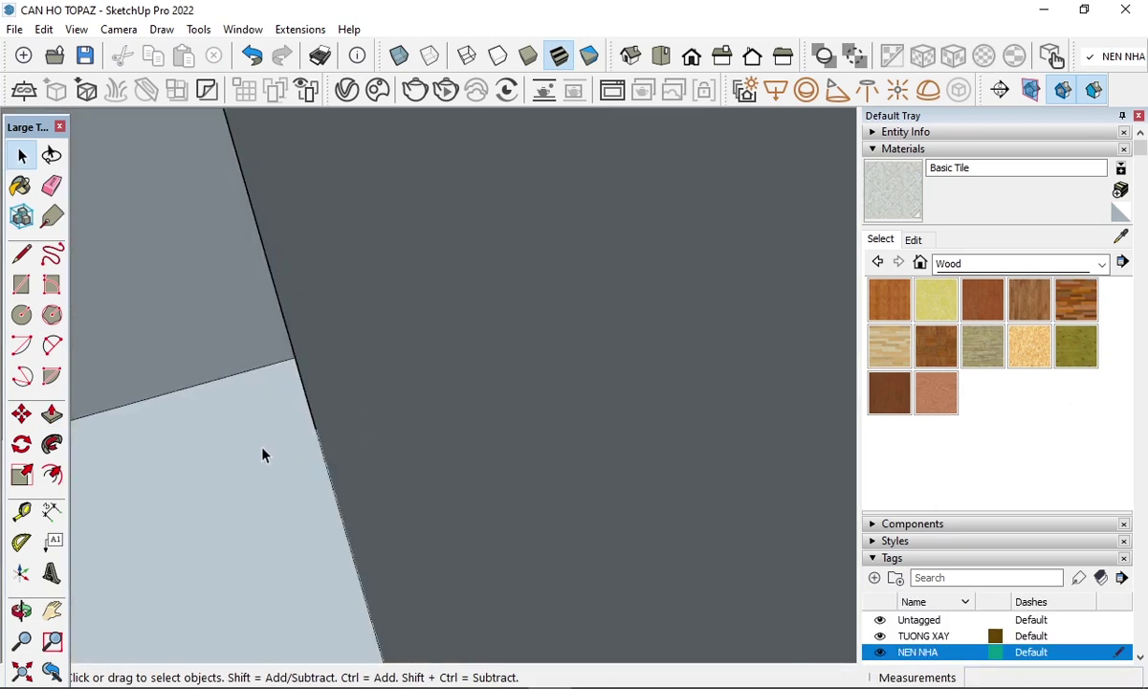
- Zoom out to the whole apartment and orbit to the central wall corner
{"action": "key", "text": "shift+z"}
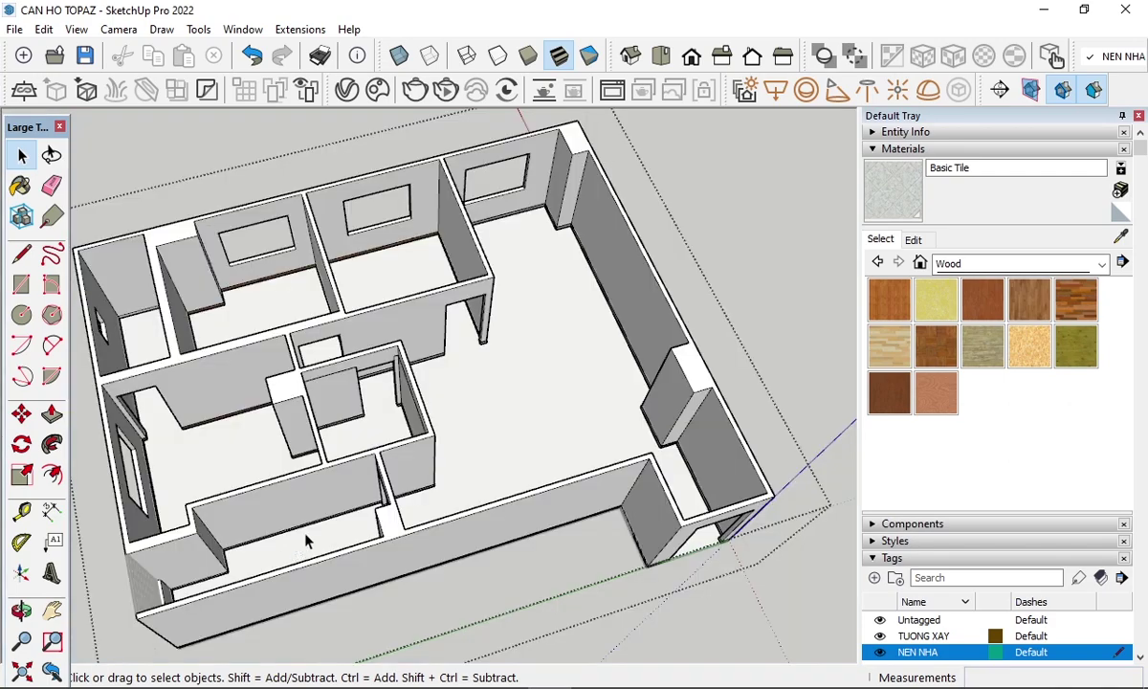
{"action": "scroll", "coordinate": [336, 430], "scroll_direction": "up", "scroll_amount": 1}
{"action": "scroll", "coordinate": [351, 426], "scroll_direction": "up", "scroll_amount": 3}
{"action": "scroll", "coordinate": [356, 412], "scroll_direction": "up", "scroll_amount": 1}
{"action": "scroll", "coordinate": [464, 297], "scroll_direction": "up", "scroll_amount": 2}
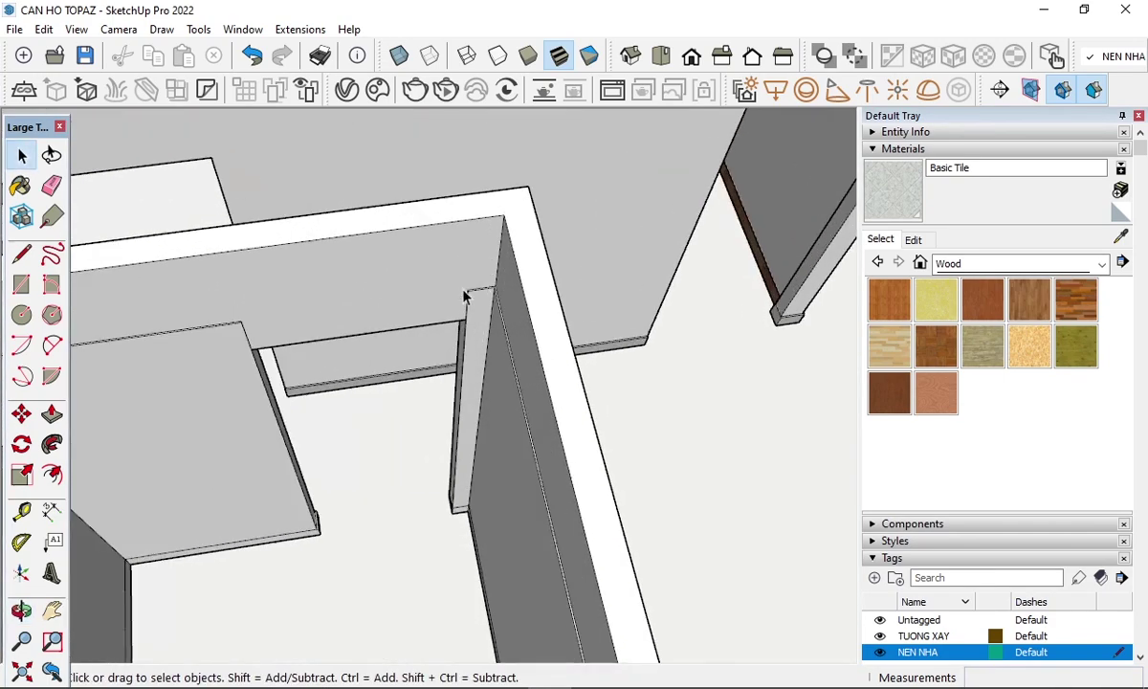
{"action": "scroll", "coordinate": [464, 296], "scroll_direction": "up", "scroll_amount": 2}
{"action": "scroll", "coordinate": [469, 243], "scroll_direction": "up", "scroll_amount": 2}
{"action": "middle_click_drag", "start_coordinate": [469, 243], "coordinate": [457, 358]}
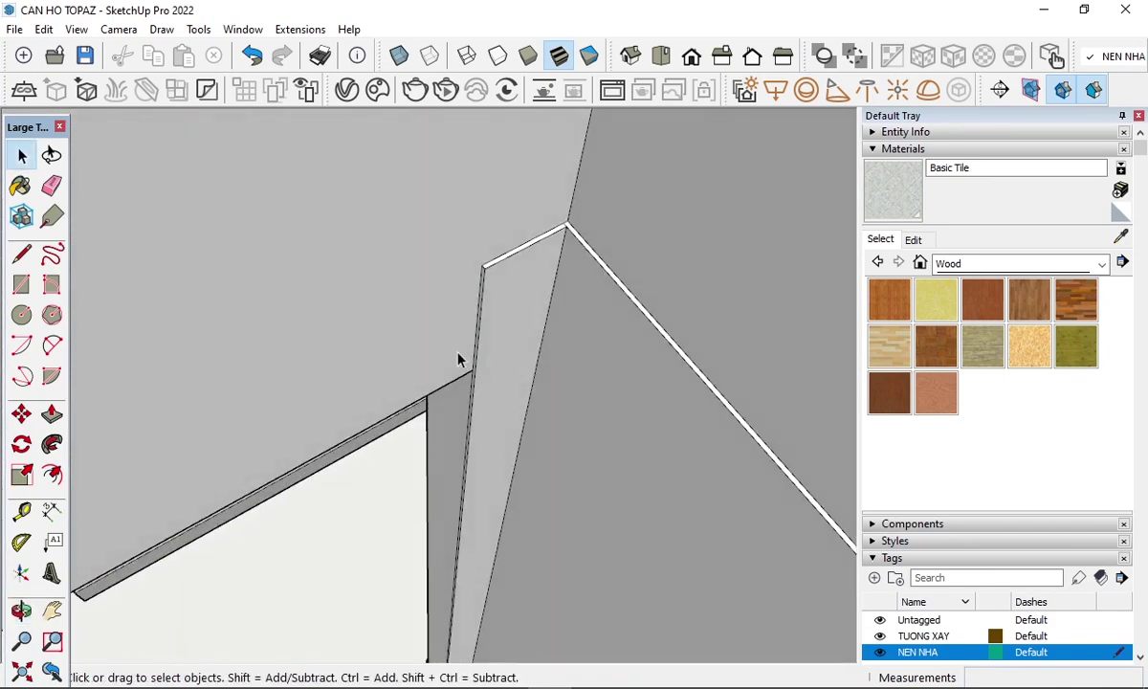
{"action": "scroll", "coordinate": [468, 368], "scroll_direction": "up", "scroll_amount": 2}
{"action": "scroll", "coordinate": [517, 287], "scroll_direction": "down", "scroll_amount": 2}
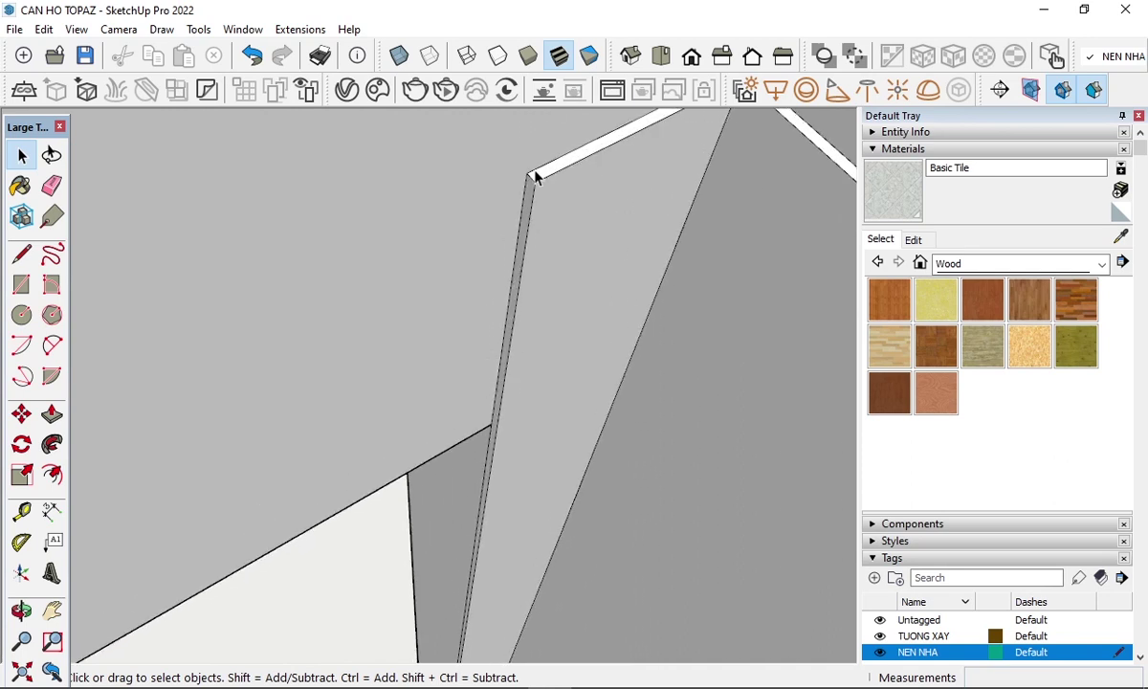
{"action": "scroll", "coordinate": [536, 177], "scroll_direction": "up", "scroll_amount": 1}
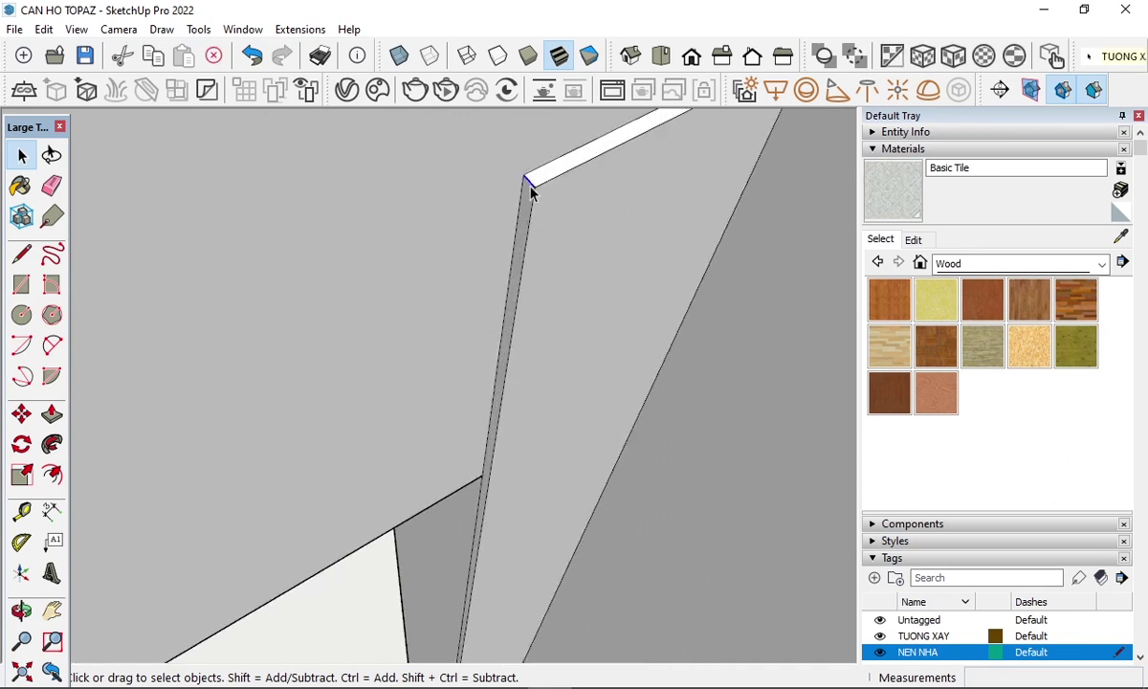
- Copy the wall-corner edge with Move to split the wall
{"action": "key", "text": "m"}
{"action": "left_click", "coordinate": [521, 176]}
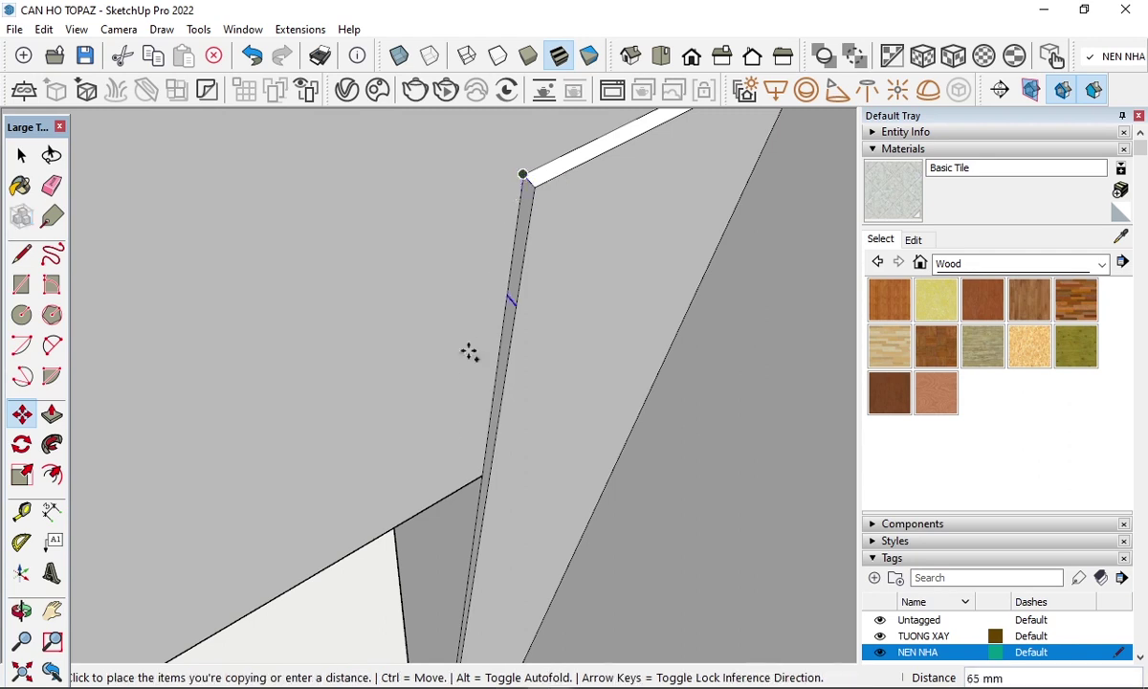
{"action": "left_click", "coordinate": [476, 478]}
{"action": "scroll", "coordinate": [488, 420], "scroll_direction": "up", "scroll_amount": 2}
{"action": "key", "text": "space"}
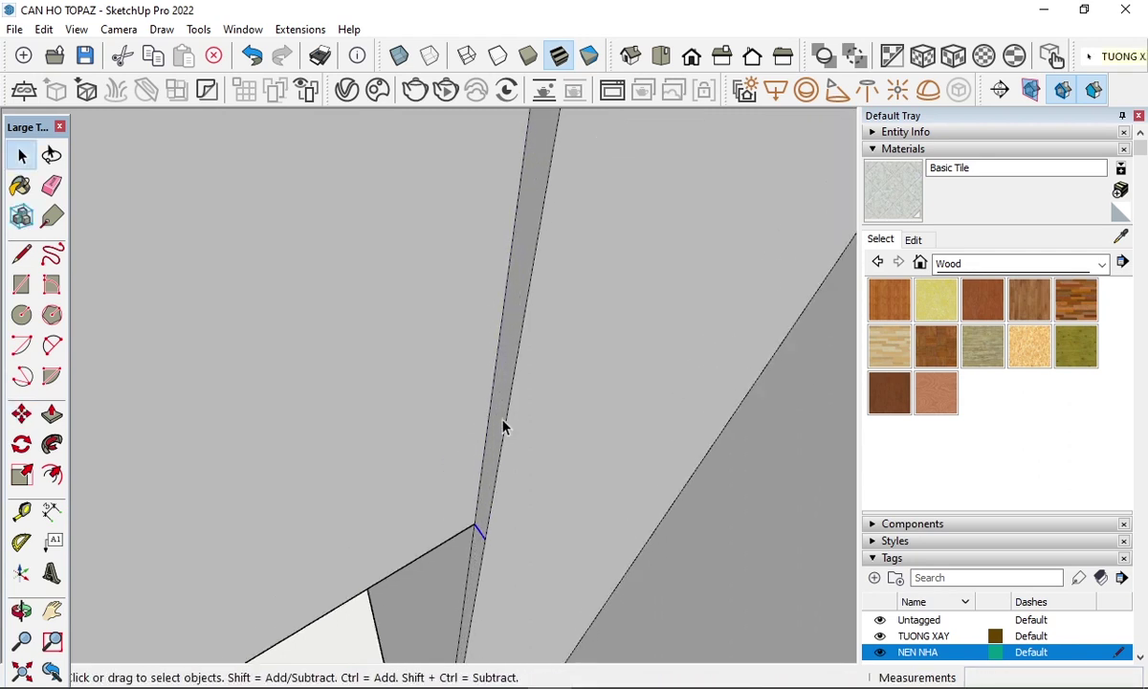
- Extrude the new thin wall face 800 mm
{"action": "key", "text": "p"}
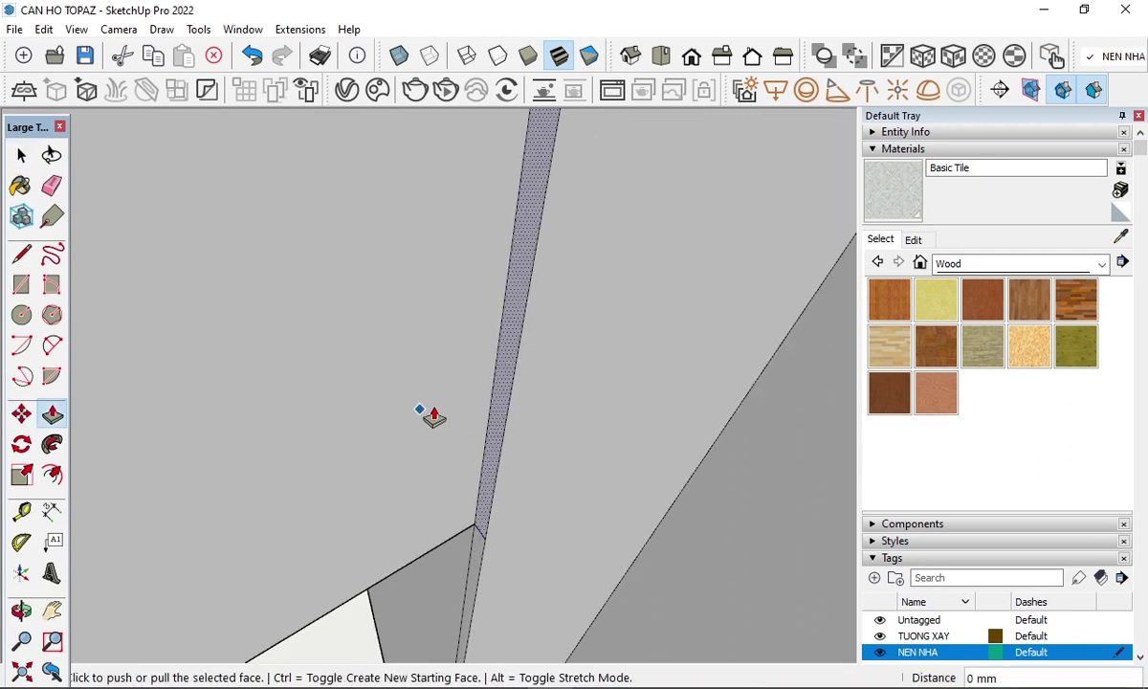
{"action": "left_click", "coordinate": [507, 380]}
{"action": "scroll", "coordinate": [435, 328], "scroll_direction": "down", "scroll_amount": 2}
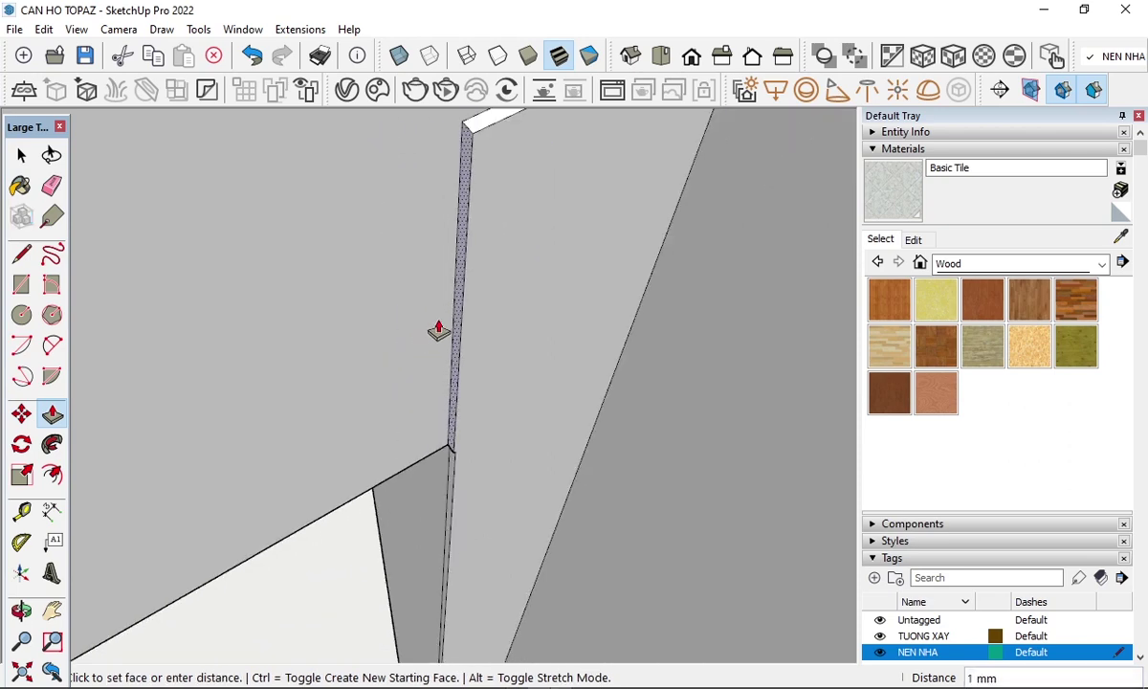
{"action": "scroll", "coordinate": [431, 325], "scroll_direction": "down", "scroll_amount": 2}
{"action": "scroll", "coordinate": [412, 325], "scroll_direction": "down", "scroll_amount": 1}
{"action": "scroll", "coordinate": [402, 330], "scroll_direction": "down", "scroll_amount": 2}
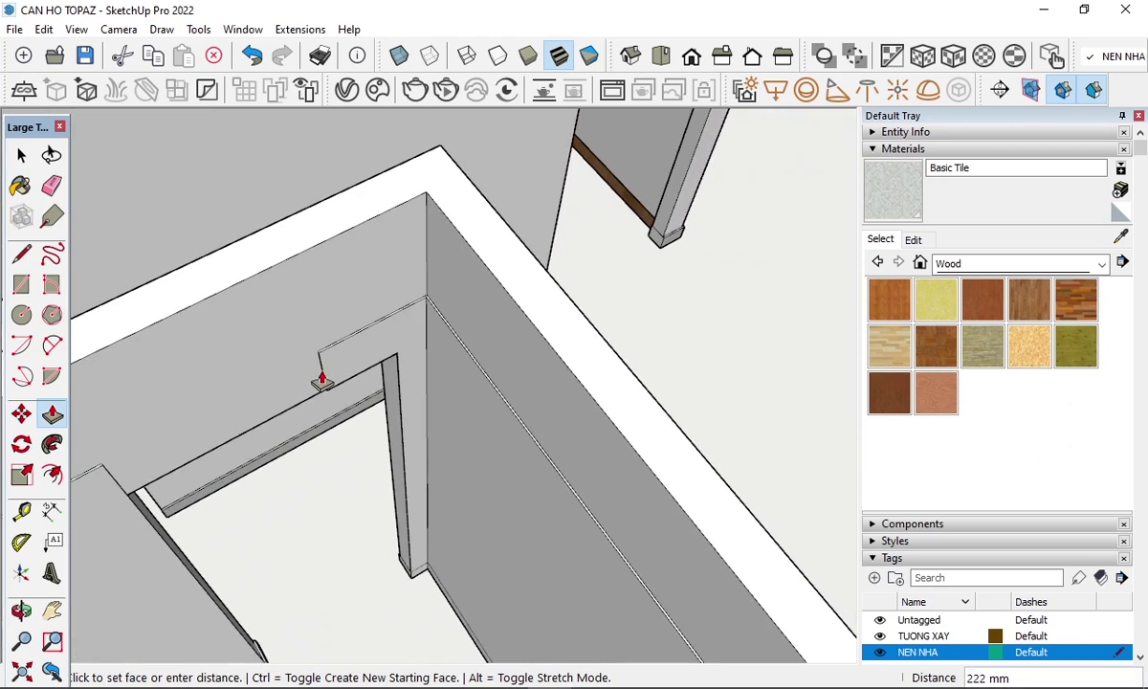
{"action": "scroll", "coordinate": [287, 402], "scroll_direction": "down", "scroll_amount": 2}
{"action": "type", "text": "800"}
{"action": "left_click", "coordinate": [146, 453]}
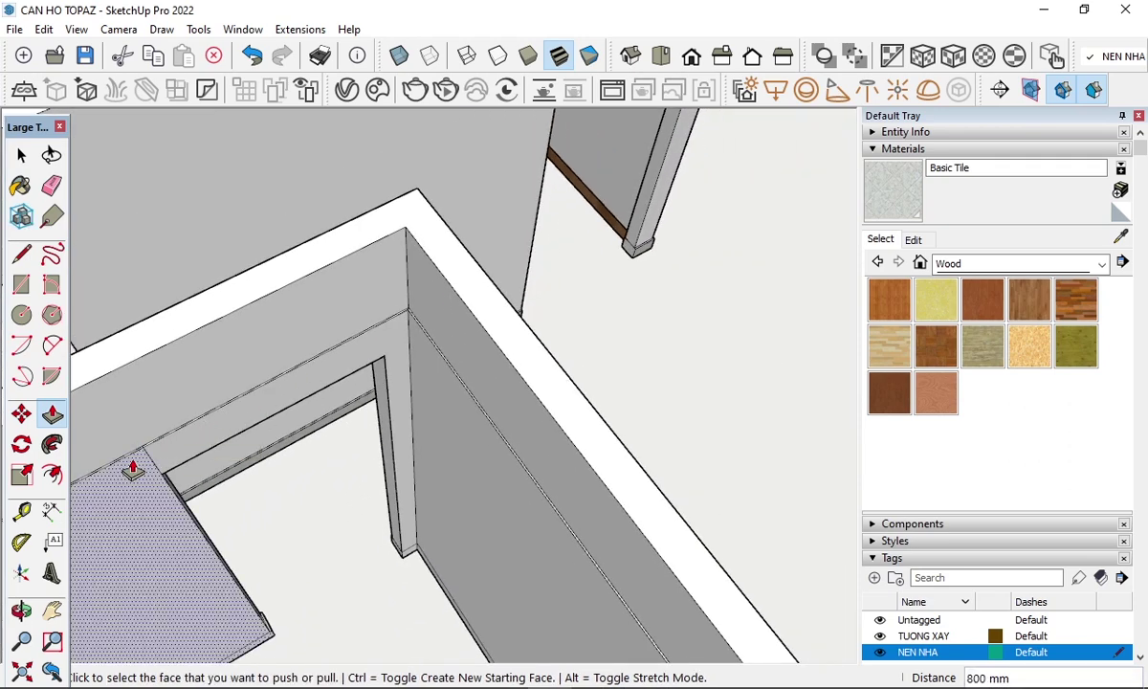
{"action": "scroll", "coordinate": [126, 466], "scroll_direction": "up", "scroll_amount": 3}
{"action": "scroll", "coordinate": [157, 456], "scroll_direction": "up", "scroll_amount": 2}
- Pick Concrete Pavers Block Multi from the Tile materials and paint the grey wall face
{"action": "key", "text": "e"}
{"action": "scroll", "coordinate": [177, 436], "scroll_direction": "up", "scroll_amount": 1}
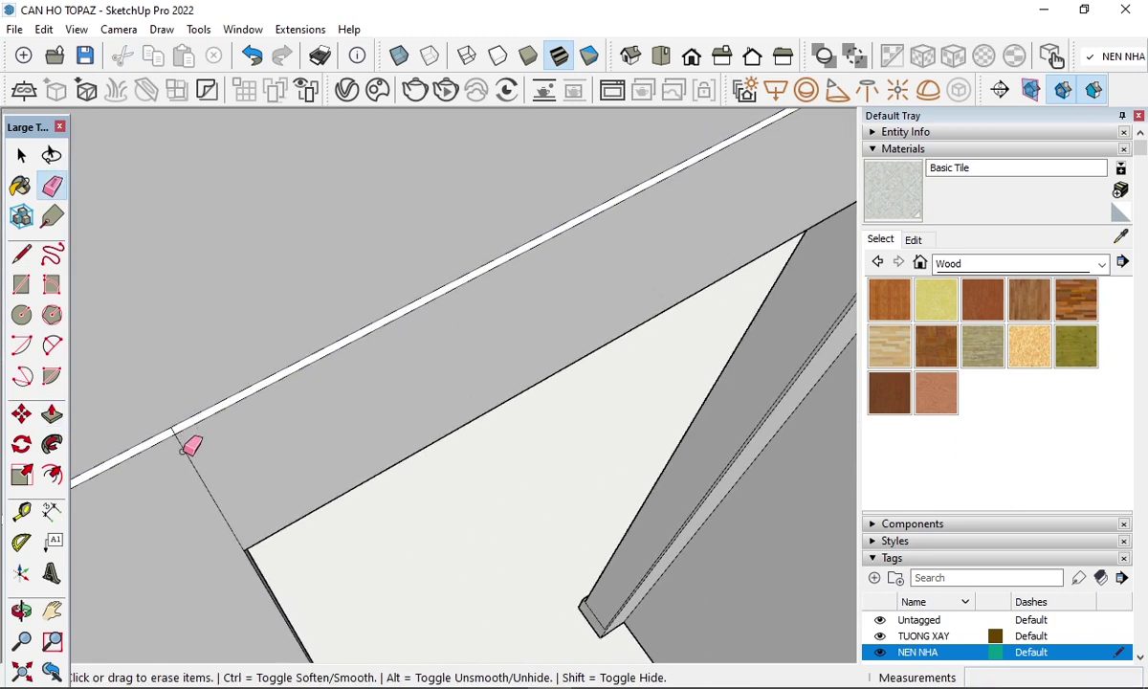
{"action": "scroll", "coordinate": [180, 449], "scroll_direction": "up", "scroll_amount": 2}
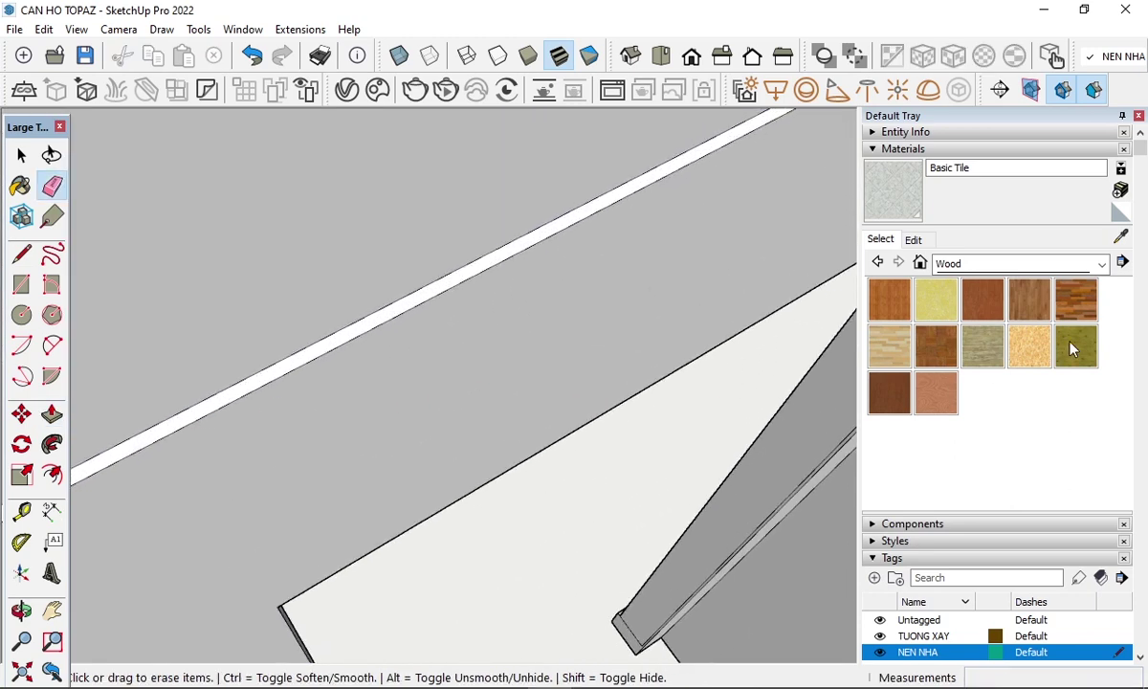
{"action": "left_click", "coordinate": [995, 268]}
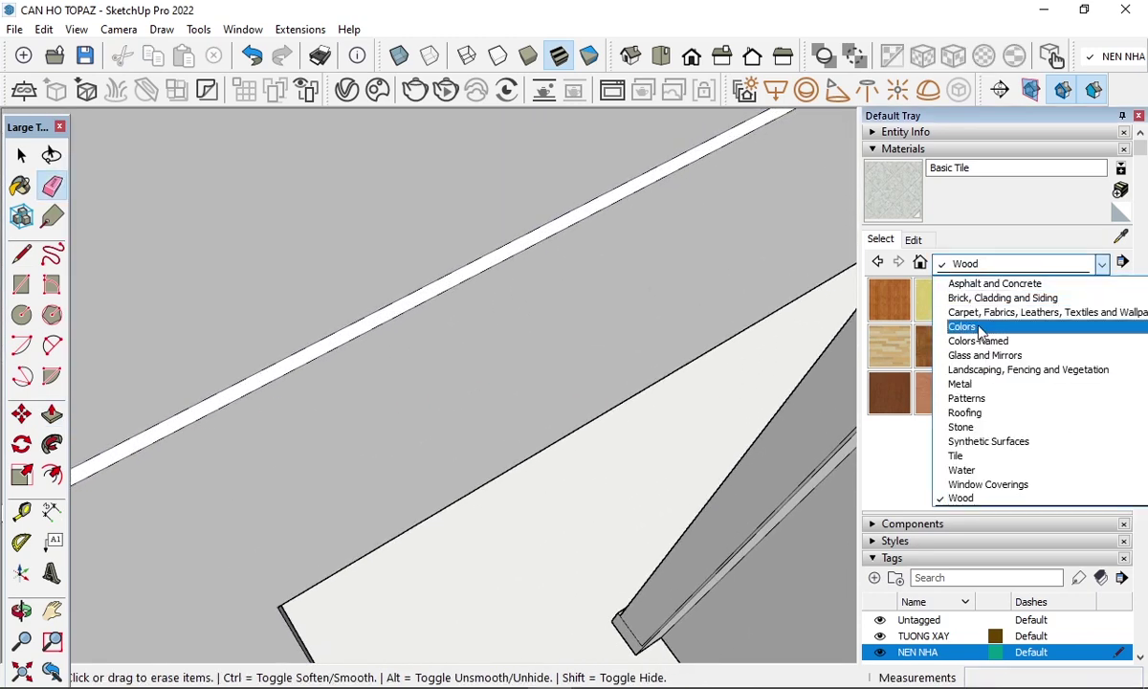
{"action": "left_click", "coordinate": [993, 460]}
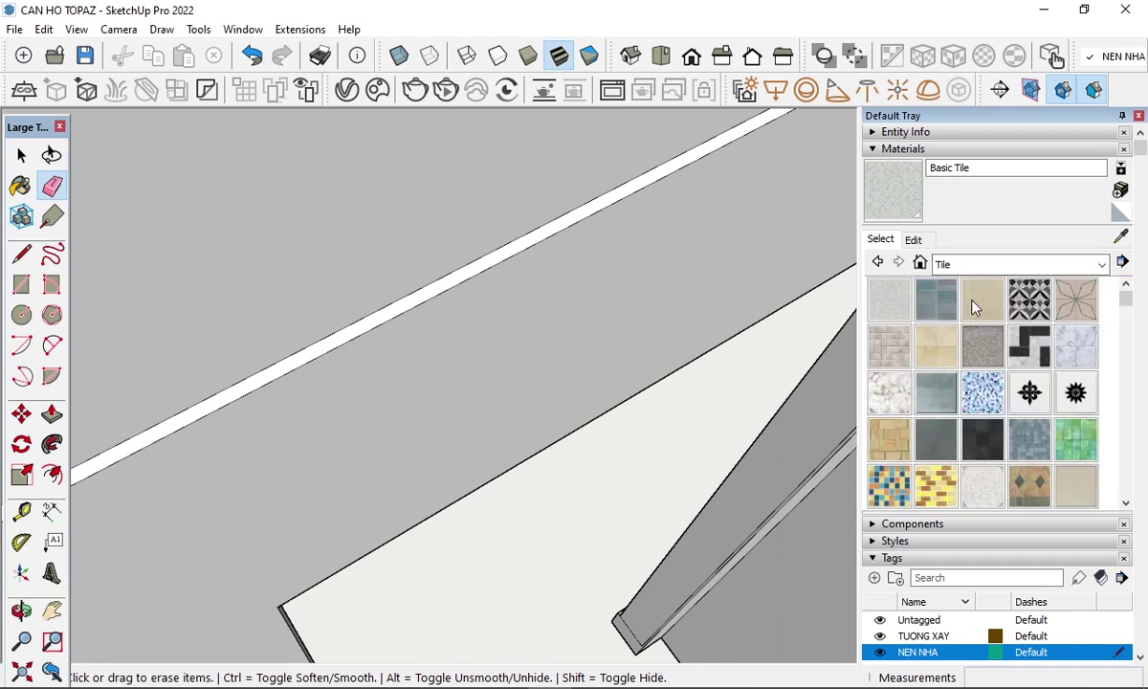
{"action": "left_click", "coordinate": [937, 302]}
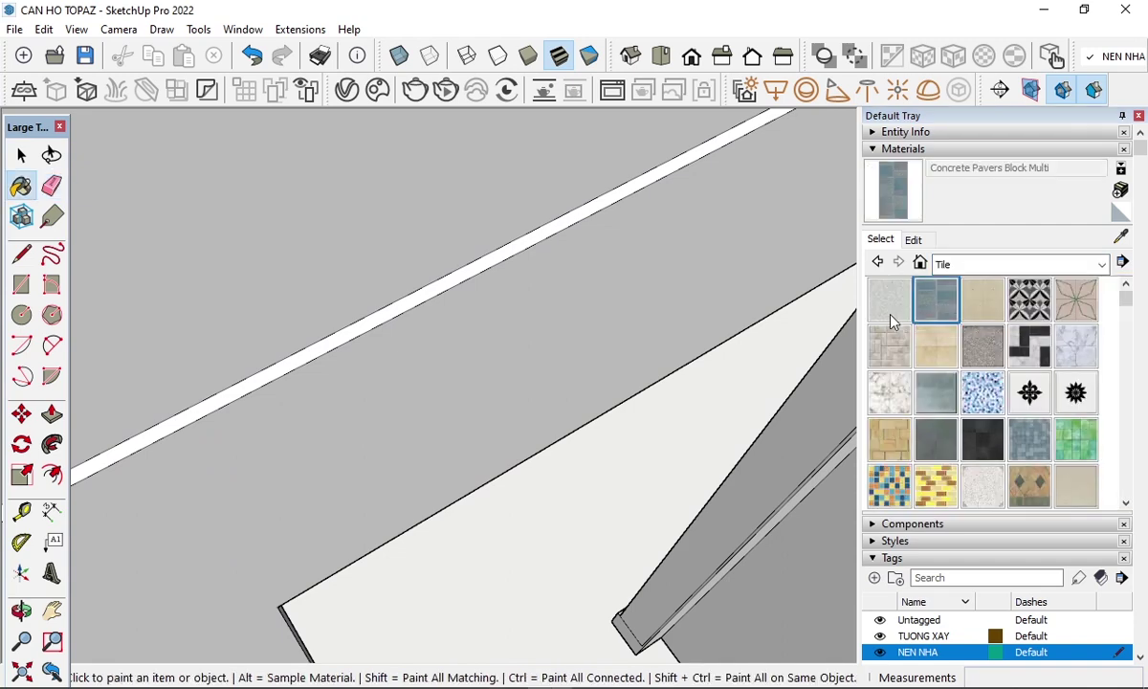
{"action": "left_click", "coordinate": [623, 312]}
- Tile the right wall face and the door lintel's top edge with the same pavers
{"action": "scroll", "coordinate": [385, 315], "scroll_direction": "down", "scroll_amount": 5}
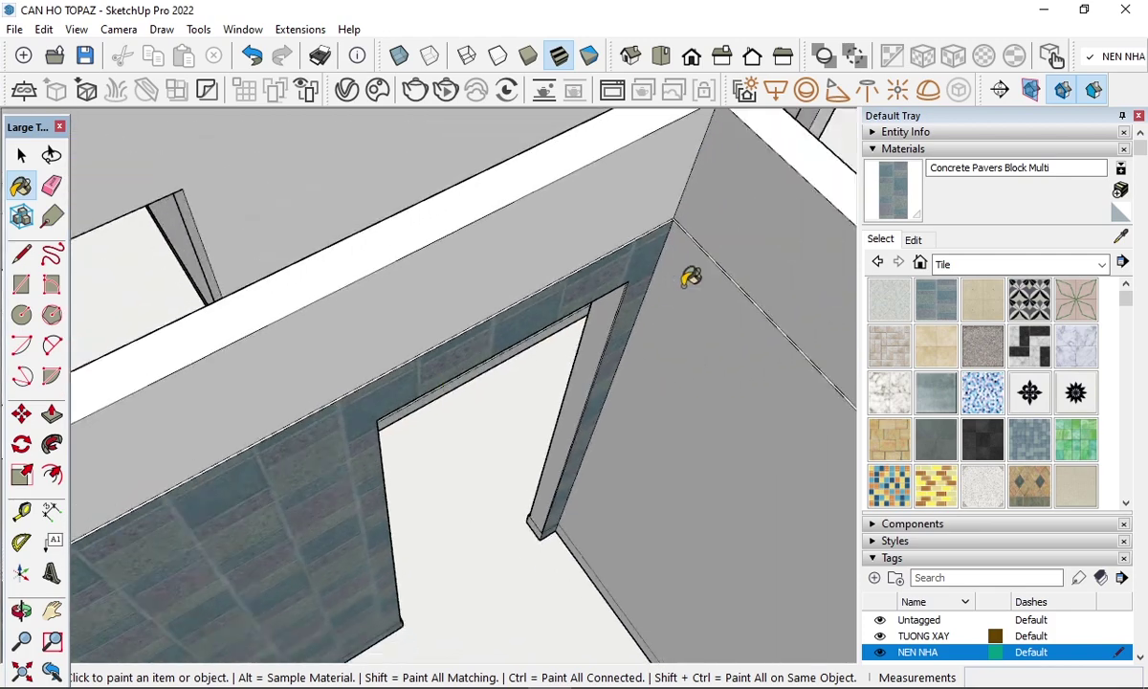
{"action": "scroll", "coordinate": [693, 284], "scroll_direction": "up", "scroll_amount": 2}
{"action": "left_click", "coordinate": [695, 294]}
{"action": "scroll", "coordinate": [666, 223], "scroll_direction": "up", "scroll_amount": 3}
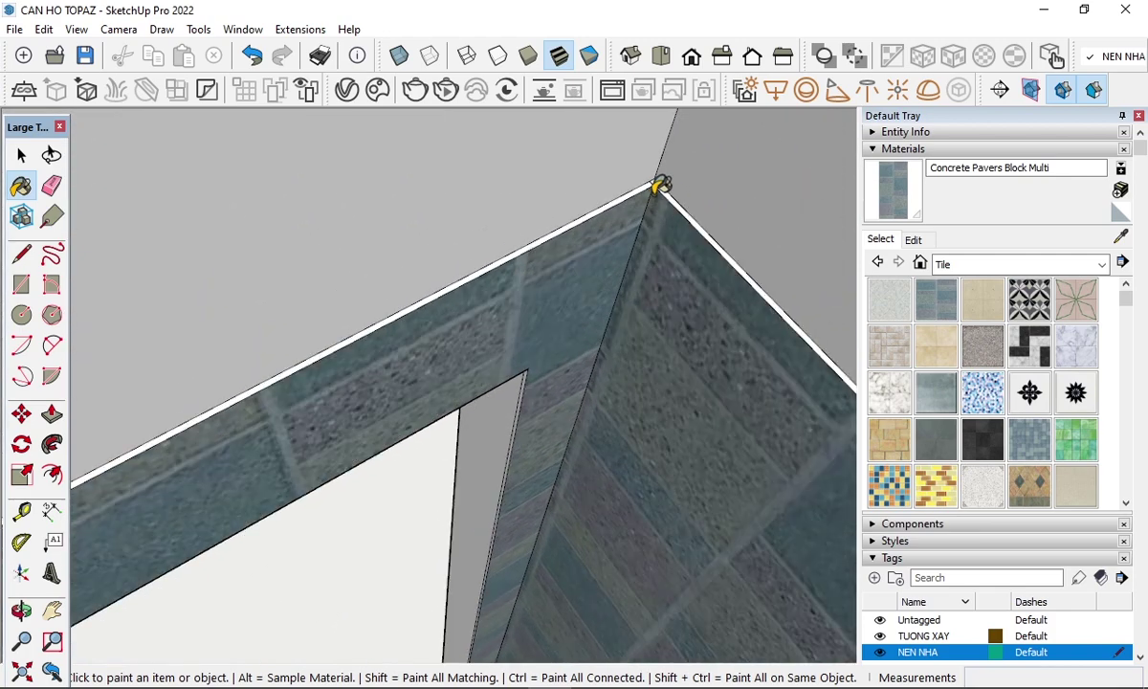
{"action": "scroll", "coordinate": [661, 181], "scroll_direction": "up", "scroll_amount": 2}
{"action": "left_click", "coordinate": [644, 177]}
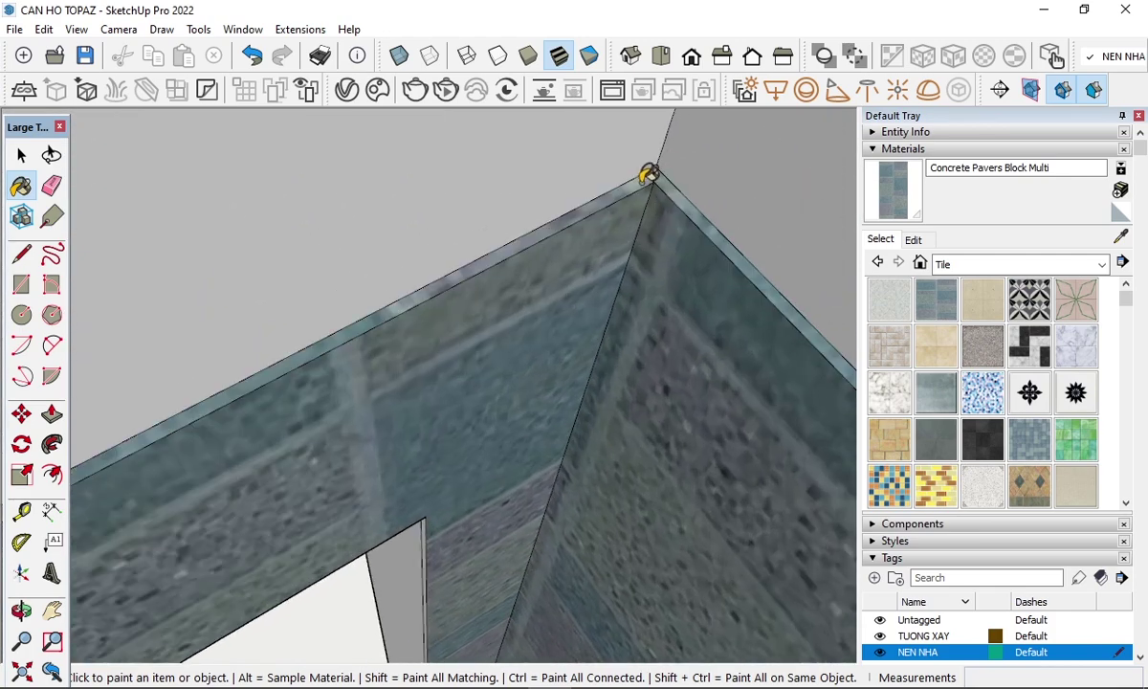
{"action": "scroll", "coordinate": [650, 177], "scroll_direction": "up", "scroll_amount": 3}
- Orbit into the small room's corner and tile its grey right face with concrete pavers
{"action": "key", "text": "e"}
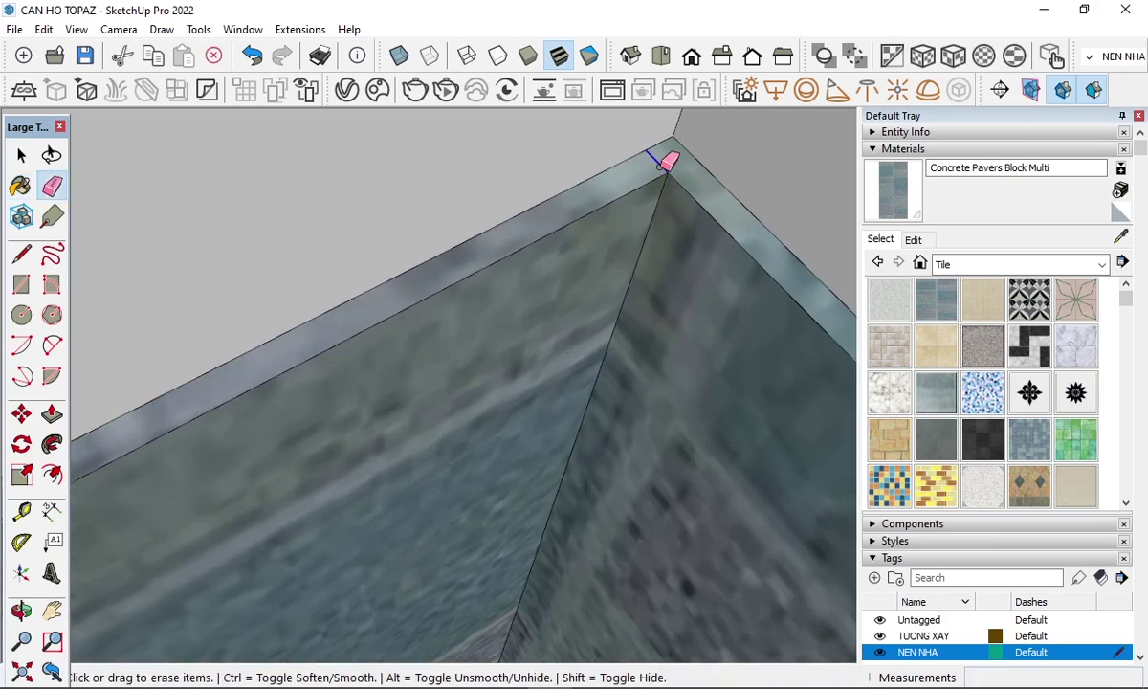
{"action": "scroll", "coordinate": [513, 290], "scroll_direction": "down", "scroll_amount": 2}
{"action": "scroll", "coordinate": [520, 290], "scroll_direction": "down", "scroll_amount": 2}
{"action": "scroll", "coordinate": [564, 385], "scroll_direction": "down", "scroll_amount": 2}
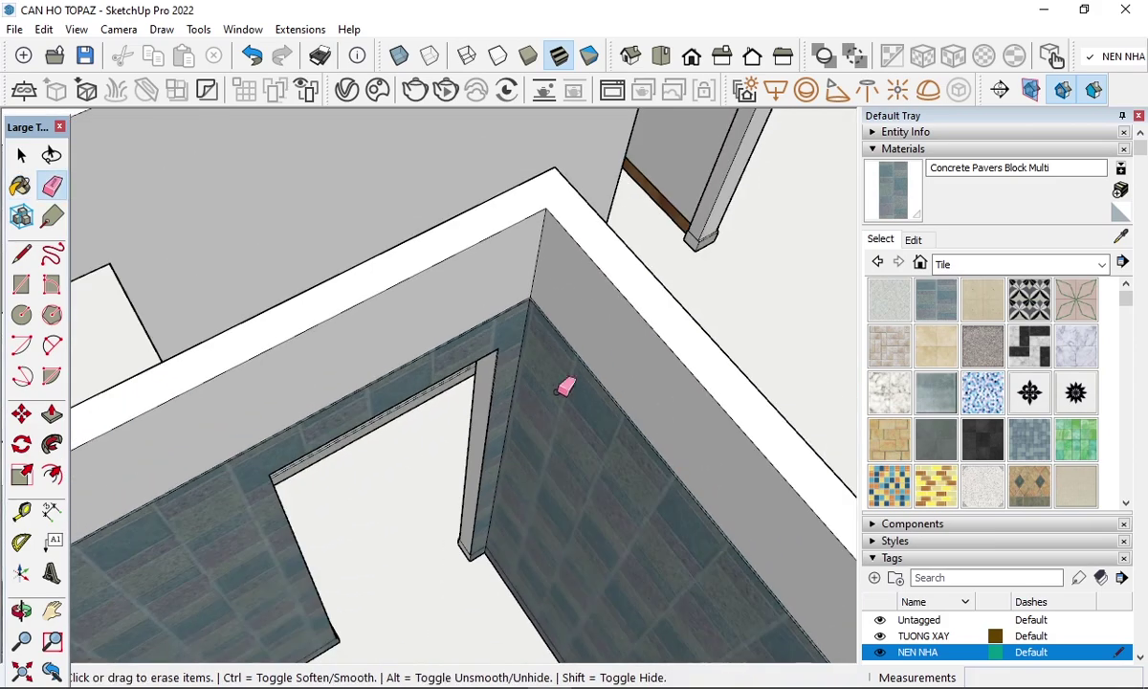
{"action": "mouse_move", "coordinate": [563, 385]}
{"action": "middle_mouse_down"}
{"action": "mouse_move", "coordinate": [430, 472]}
{"action": "mouse_move", "coordinate": [290, 372]}
{"action": "mouse_move", "coordinate": [687, 392]}
{"action": "mouse_move", "coordinate": [371, 558]}
{"action": "mouse_move", "coordinate": [191, 450]}
{"action": "middle_mouse_up"}
{"action": "scroll", "coordinate": [191, 449], "scroll_direction": "up", "scroll_amount": 2}
{"action": "scroll", "coordinate": [174, 397], "scroll_direction": "up", "scroll_amount": 2}
{"action": "scroll", "coordinate": [179, 354], "scroll_direction": "up", "scroll_amount": 2}
{"action": "scroll", "coordinate": [203, 311], "scroll_direction": "up", "scroll_amount": 2}
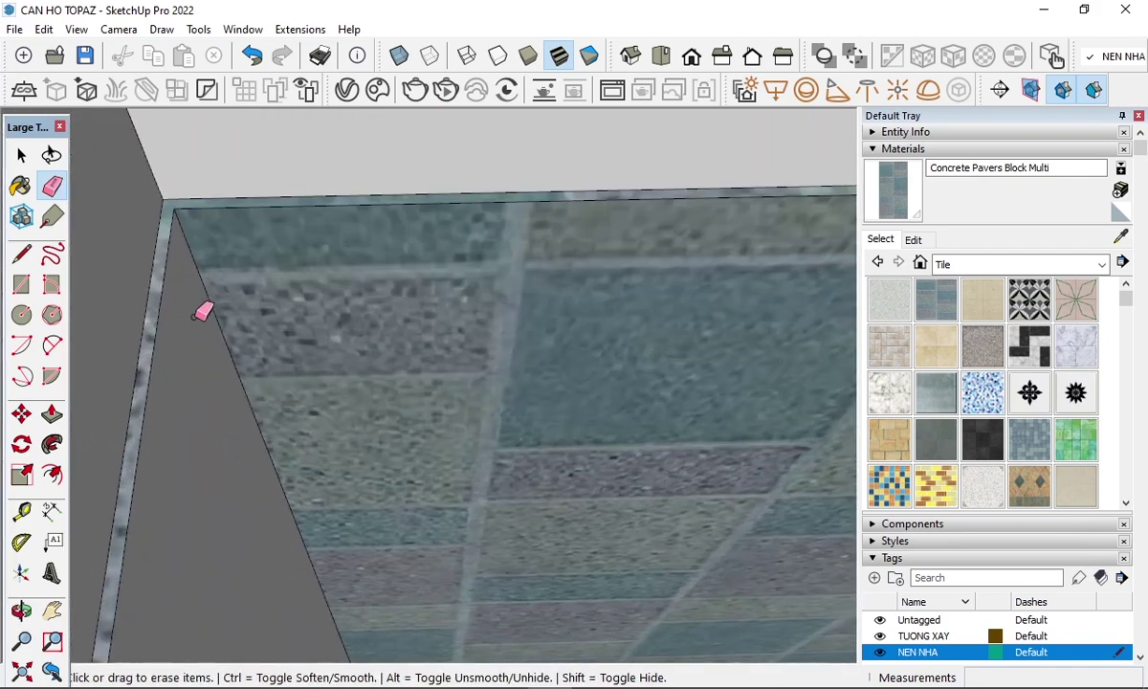
{"action": "scroll", "coordinate": [273, 371], "scroll_direction": "down", "scroll_amount": 3}
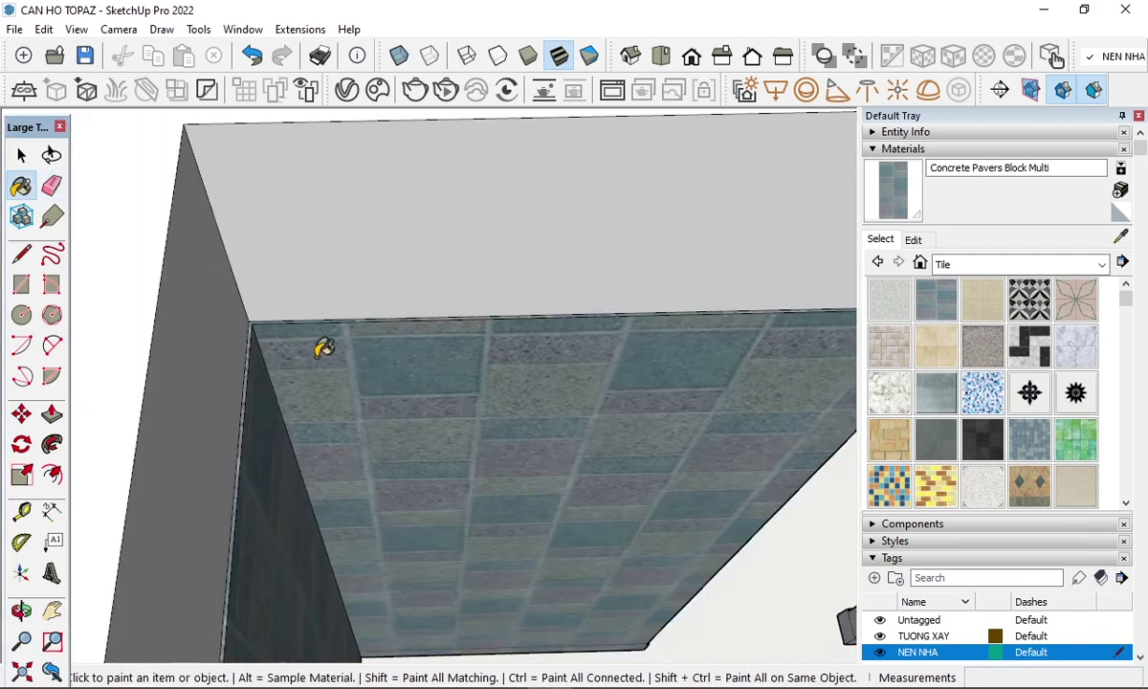
{"action": "scroll", "coordinate": [324, 343], "scroll_direction": "down", "scroll_amount": 3}
{"action": "scroll", "coordinate": [382, 378], "scroll_direction": "down", "scroll_amount": 3}
{"action": "middle_click_drag", "start_coordinate": [336, 502], "coordinate": [868, 507]}
{"action": "scroll", "coordinate": [737, 171], "scroll_direction": "up", "scroll_amount": 3}
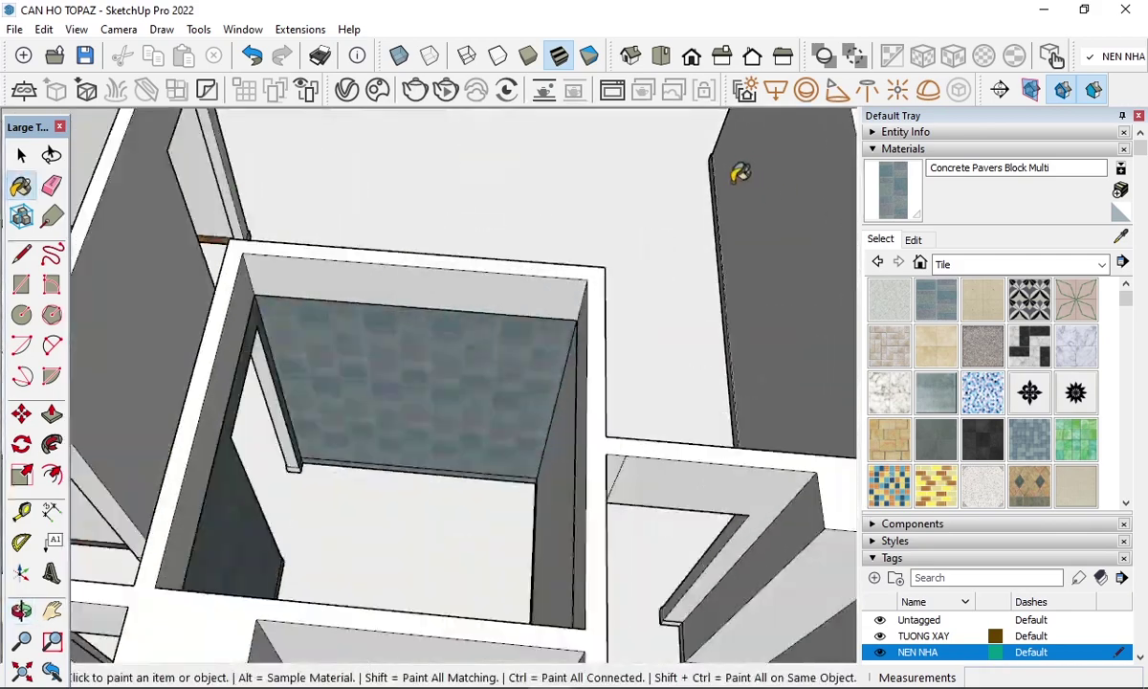
{"action": "middle_click_drag", "start_coordinate": [738, 171], "coordinate": [505, 520]}
{"action": "scroll", "coordinate": [648, 249], "scroll_direction": "up", "scroll_amount": 2}
{"action": "scroll", "coordinate": [631, 282], "scroll_direction": "up", "scroll_amount": 2}
{"action": "scroll", "coordinate": [632, 283], "scroll_direction": "up", "scroll_amount": 2}
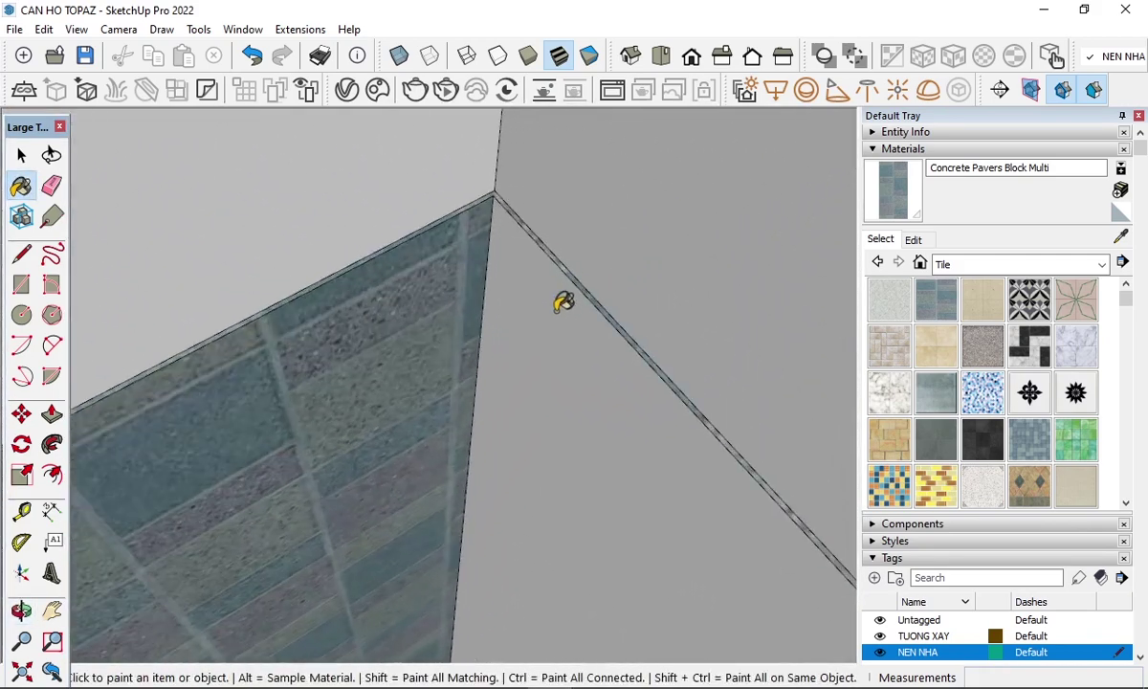
{"action": "left_click", "coordinate": [541, 282]}
- Orbit around and out to check the tiled small room
{"action": "scroll", "coordinate": [516, 229], "scroll_direction": "up", "scroll_amount": 2}
{"action": "scroll", "coordinate": [377, 302], "scroll_direction": "down", "scroll_amount": 3}
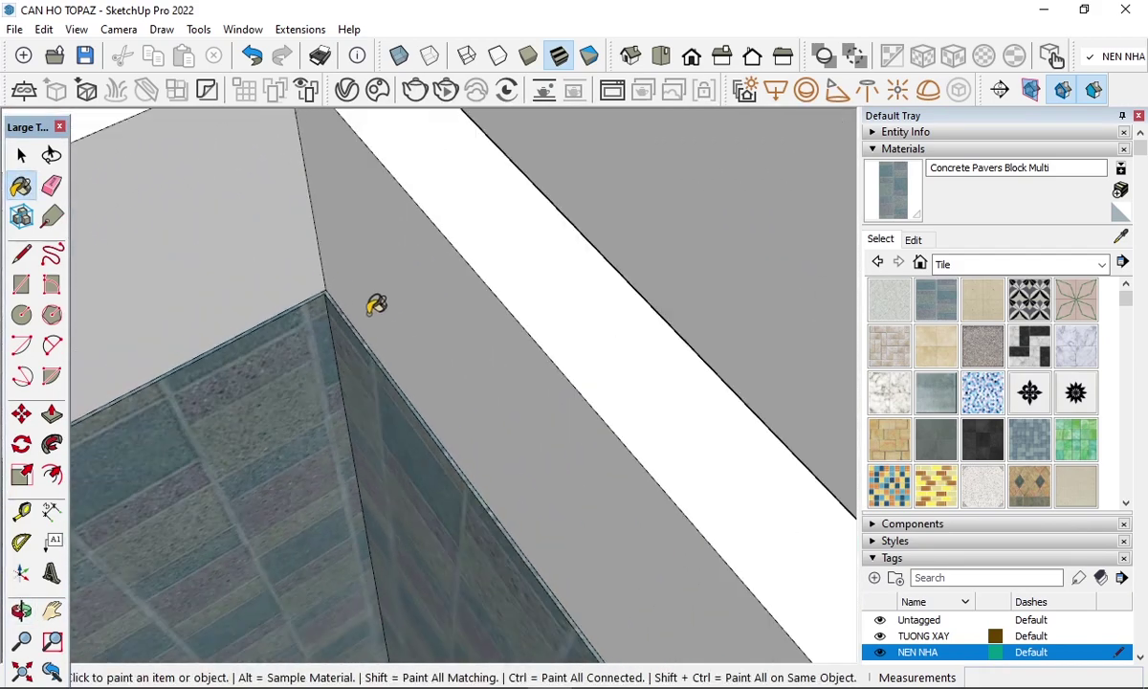
{"action": "scroll", "coordinate": [427, 290], "scroll_direction": "down", "scroll_amount": 3}
{"action": "scroll", "coordinate": [441, 312], "scroll_direction": "down", "scroll_amount": 3}
{"action": "mouse_move", "coordinate": [440, 313]}
{"action": "middle_mouse_down"}
{"action": "mouse_move", "coordinate": [686, 556]}
{"action": "mouse_move", "coordinate": [351, 512]}
{"action": "mouse_move", "coordinate": [134, 560]}
{"action": "mouse_move", "coordinate": [318, 467]}
{"action": "middle_mouse_up"}
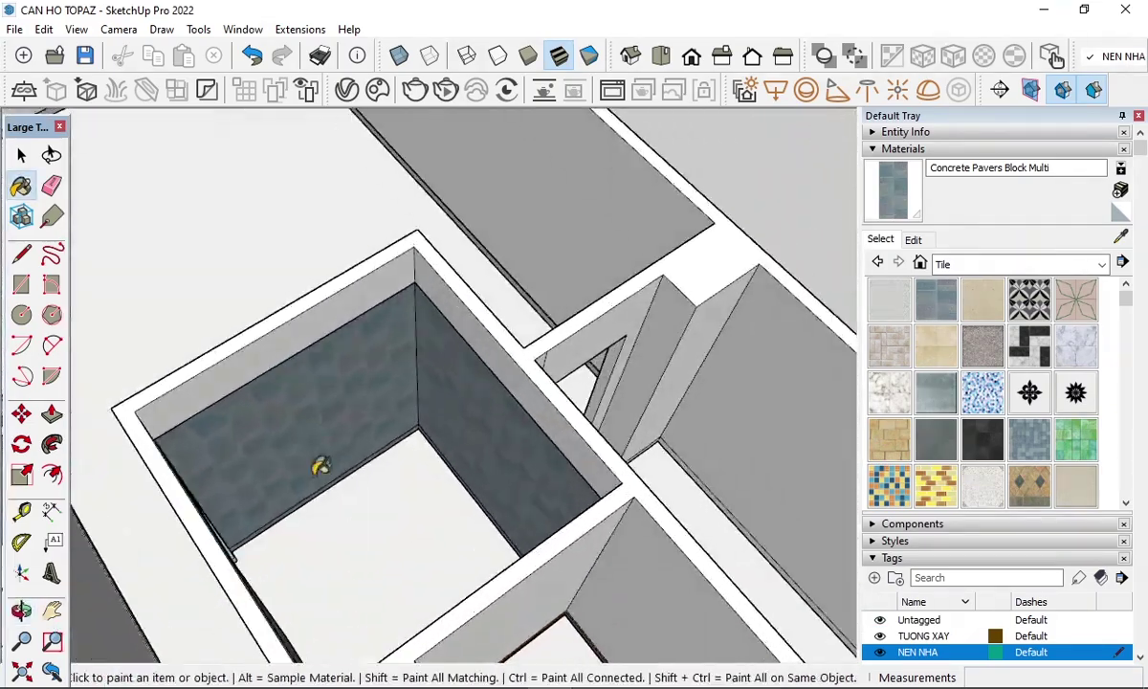
{"action": "scroll", "coordinate": [351, 510], "scroll_direction": "down", "scroll_amount": 3}
{"action": "mouse_move", "coordinate": [351, 510]}
{"action": "middle_mouse_down"}
{"action": "mouse_move", "coordinate": [607, 441]}
{"action": "mouse_move", "coordinate": [462, 342]}
{"action": "middle_mouse_up"}
- Push the wall strip at another room's corner out 5 mm as cladding
{"action": "scroll", "coordinate": [462, 343], "scroll_direction": "down", "scroll_amount": 3}
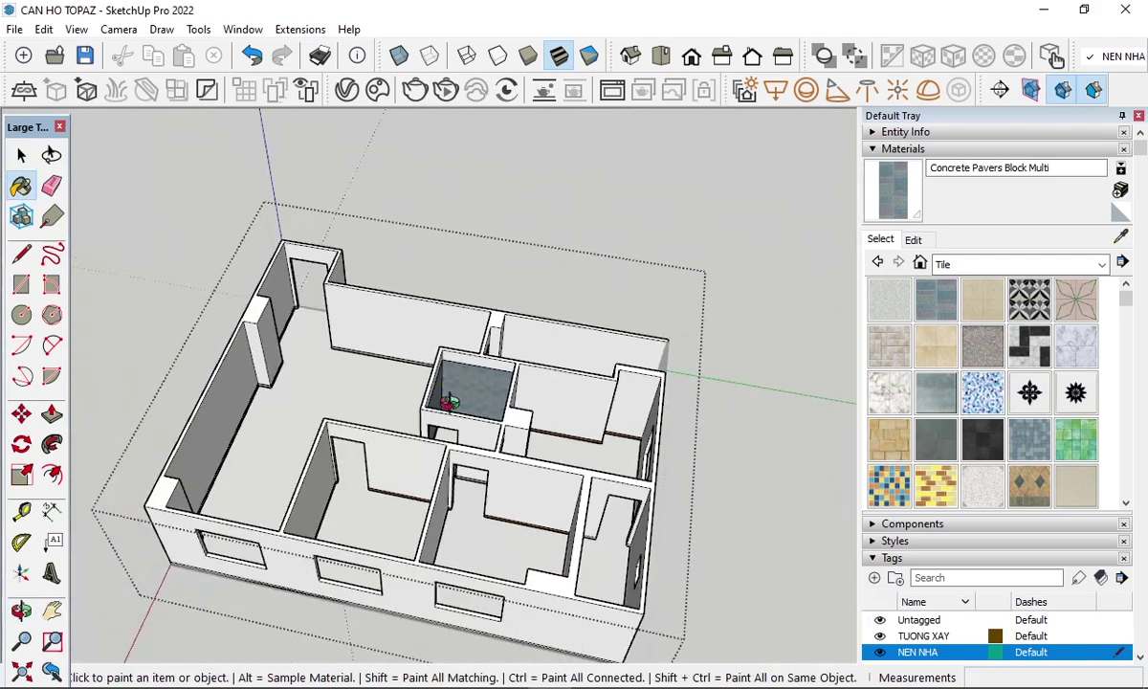
{"action": "middle_click_drag", "start_coordinate": [441, 389], "coordinate": [487, 520]}
{"action": "scroll", "coordinate": [401, 449], "scroll_direction": "up", "scroll_amount": 2}
{"action": "mouse_move", "coordinate": [401, 449]}
{"action": "middle_mouse_down"}
{"action": "mouse_move", "coordinate": [386, 441]}
{"action": "mouse_move", "coordinate": [374, 476]}
{"action": "mouse_move", "coordinate": [435, 469]}
{"action": "middle_mouse_up"}
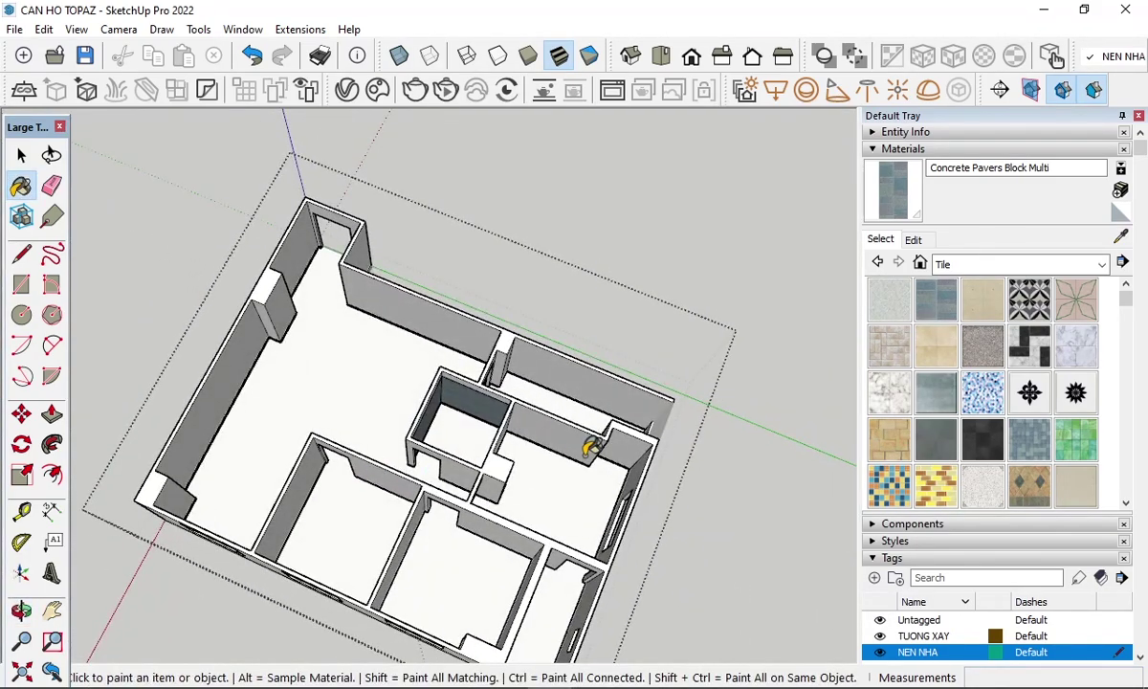
{"action": "middle_click_drag", "start_coordinate": [577, 526], "coordinate": [475, 615]}
{"action": "scroll", "coordinate": [499, 610], "scroll_direction": "up", "scroll_amount": 3}
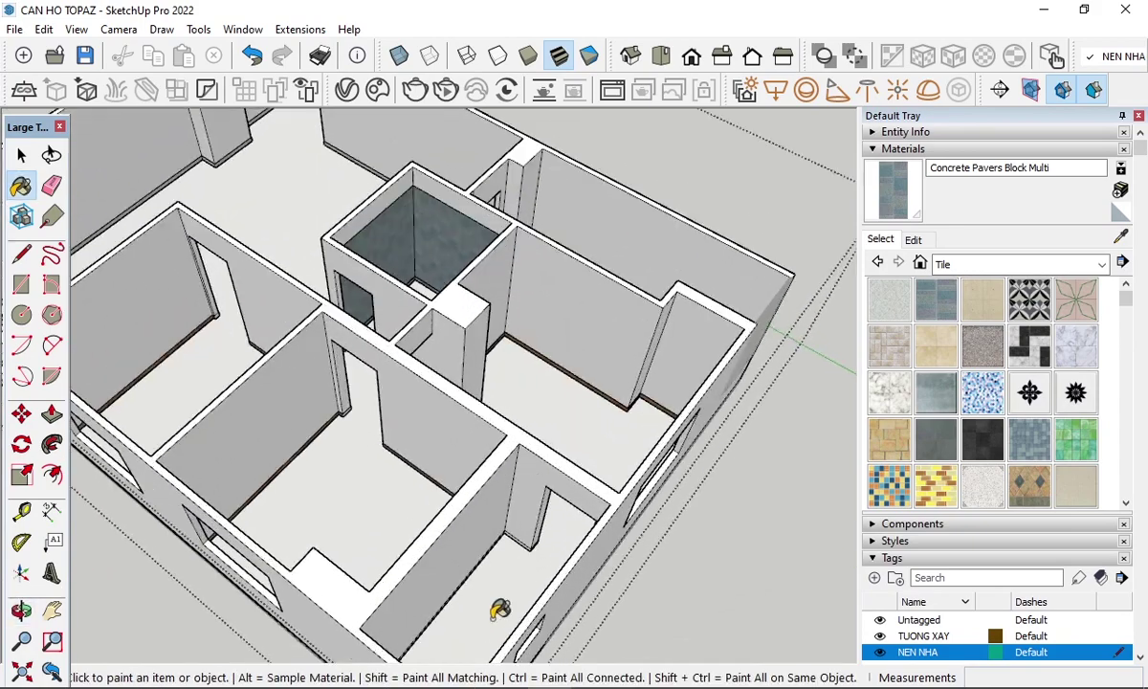
{"action": "scroll", "coordinate": [536, 523], "scroll_direction": "up", "scroll_amount": 3}
{"action": "scroll", "coordinate": [587, 492], "scroll_direction": "up", "scroll_amount": 3}
{"action": "scroll", "coordinate": [525, 436], "scroll_direction": "up", "scroll_amount": 3}
{"action": "key", "text": "space"}
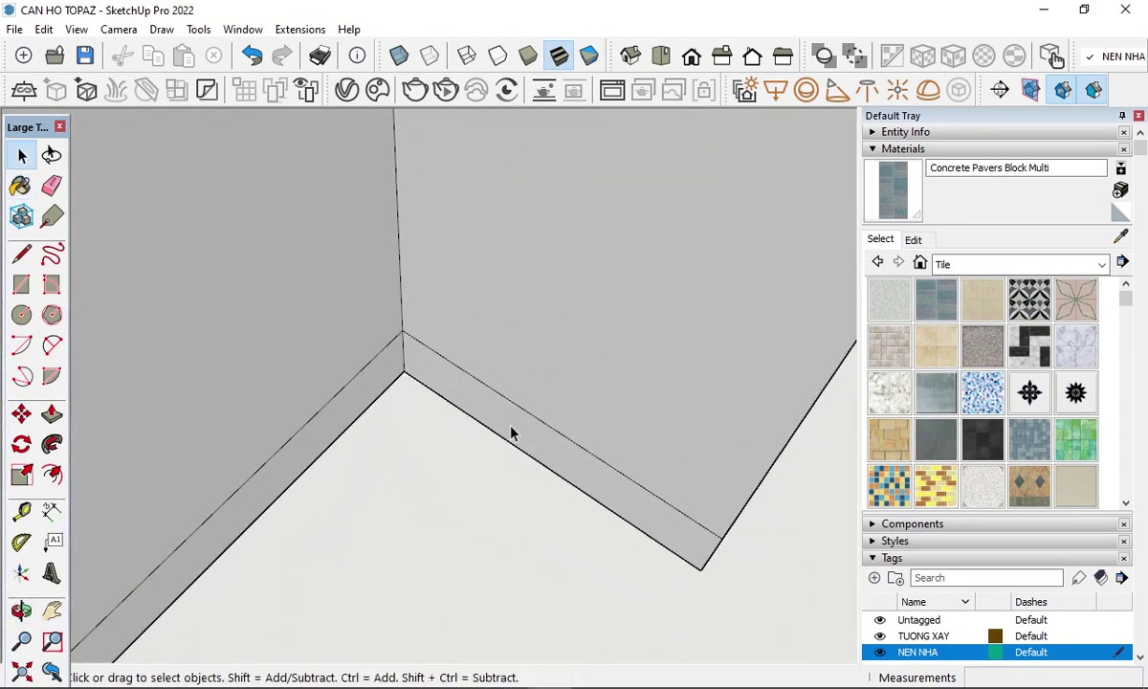
{"action": "key", "text": "p"}
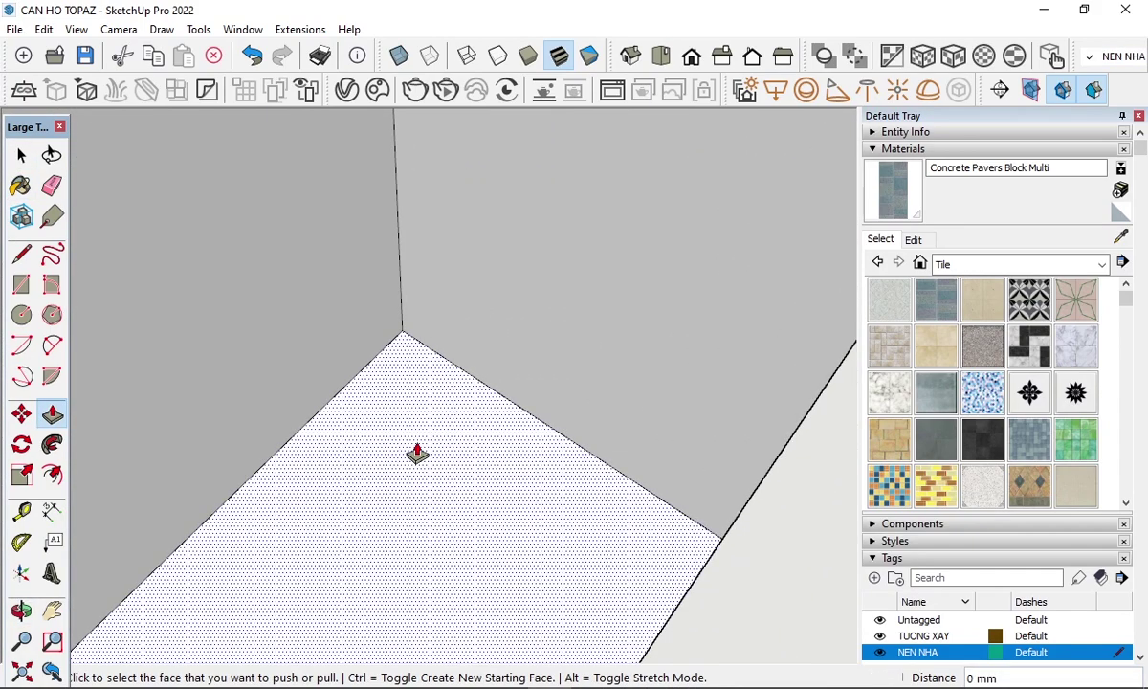
{"action": "key", "text": "ctrl+z"}
{"action": "left_click", "coordinate": [523, 444]}
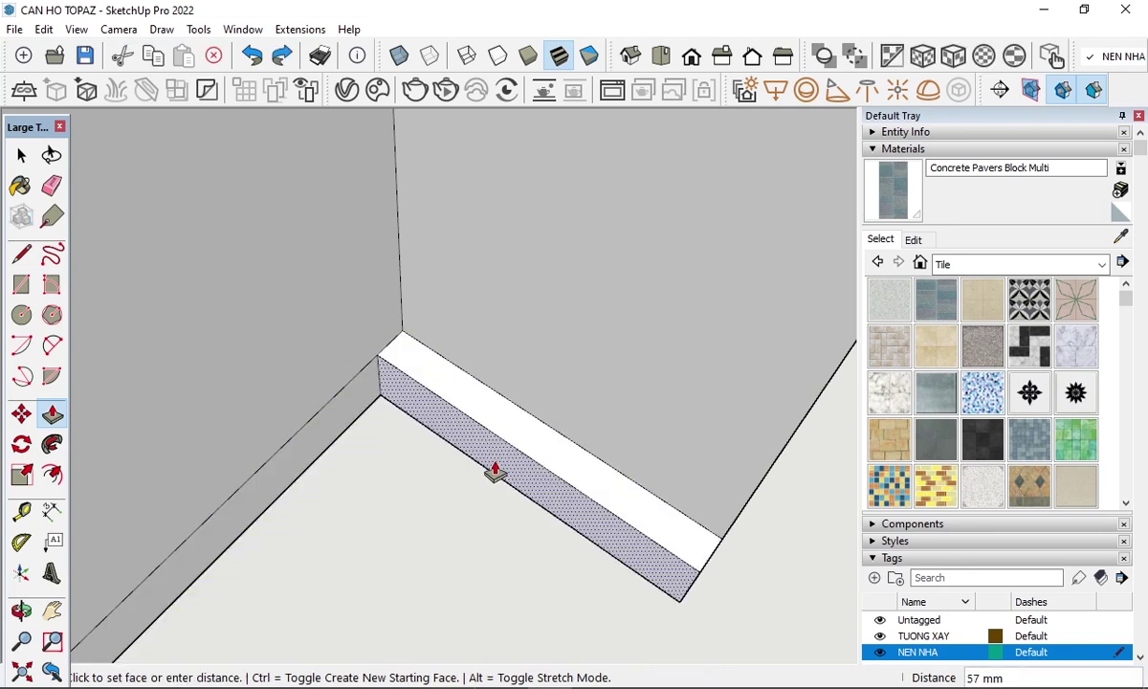
{"action": "key", "text": "Return"}
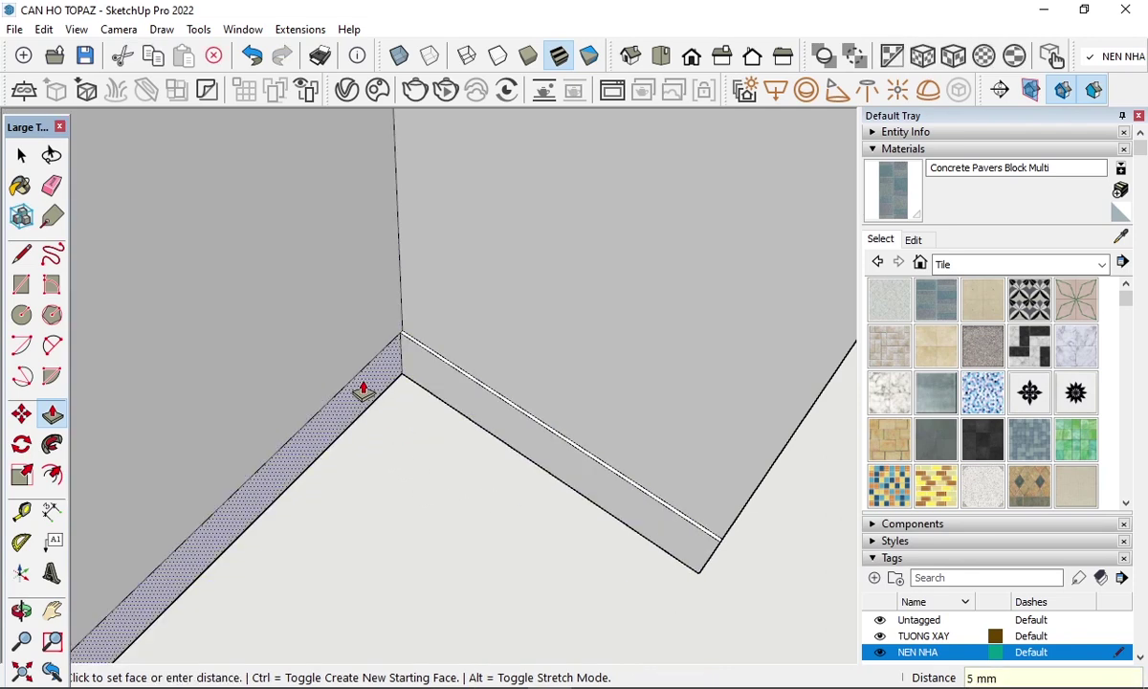
- Raise the thin cladding strip's top face to 2300 mm
{"action": "mouse_move", "coordinate": [393, 330]}
{"action": "middle_mouse_down"}
{"action": "mouse_move", "coordinate": [422, 318]}
{"action": "mouse_move", "coordinate": [440, 357]}
{"action": "mouse_move", "coordinate": [382, 361]}
{"action": "middle_mouse_up"}
{"action": "key", "text": "e"}
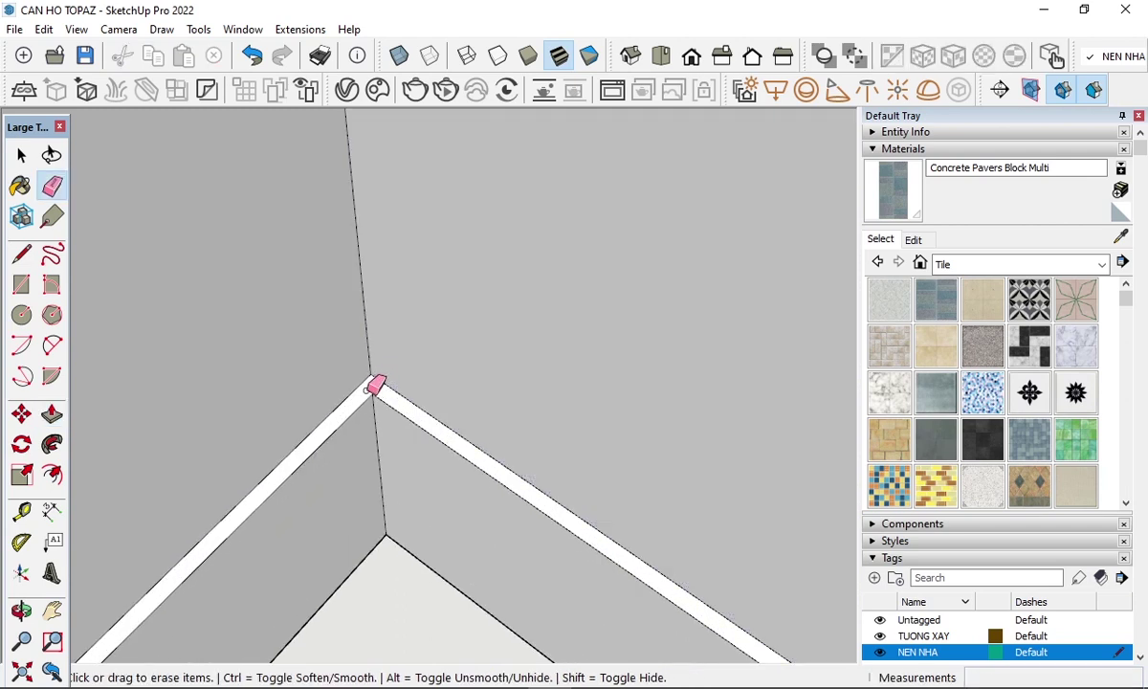
{"action": "key", "text": "p"}
{"action": "left_click", "coordinate": [391, 415]}
{"action": "type", "text": "2300"}
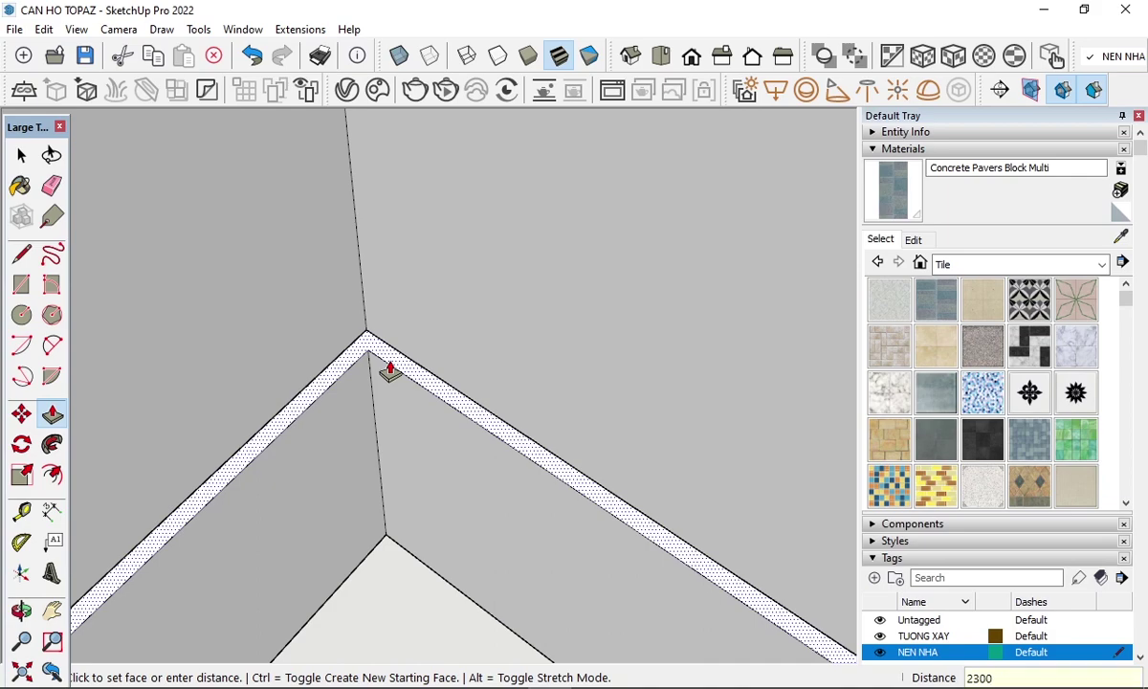
{"action": "key", "text": "Return"}
- Tile both the right and left corner cladding faces with Concrete Pavers Block Multi
{"action": "key", "text": "b"}
{"action": "left_click", "coordinate": [397, 335]}
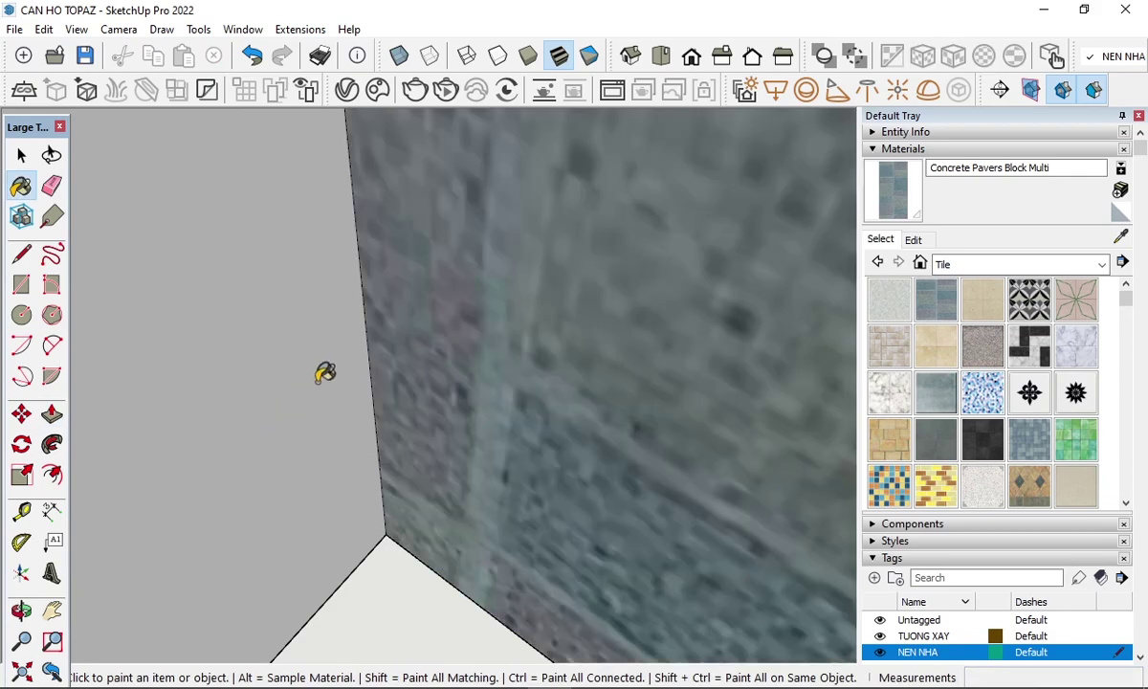
{"action": "left_click", "coordinate": [304, 350]}
{"action": "scroll", "coordinate": [479, 435], "scroll_direction": "down", "scroll_amount": 3}
{"action": "scroll", "coordinate": [404, 498], "scroll_direction": "down", "scroll_amount": 3}
{"action": "scroll", "coordinate": [484, 487], "scroll_direction": "down", "scroll_amount": 3}
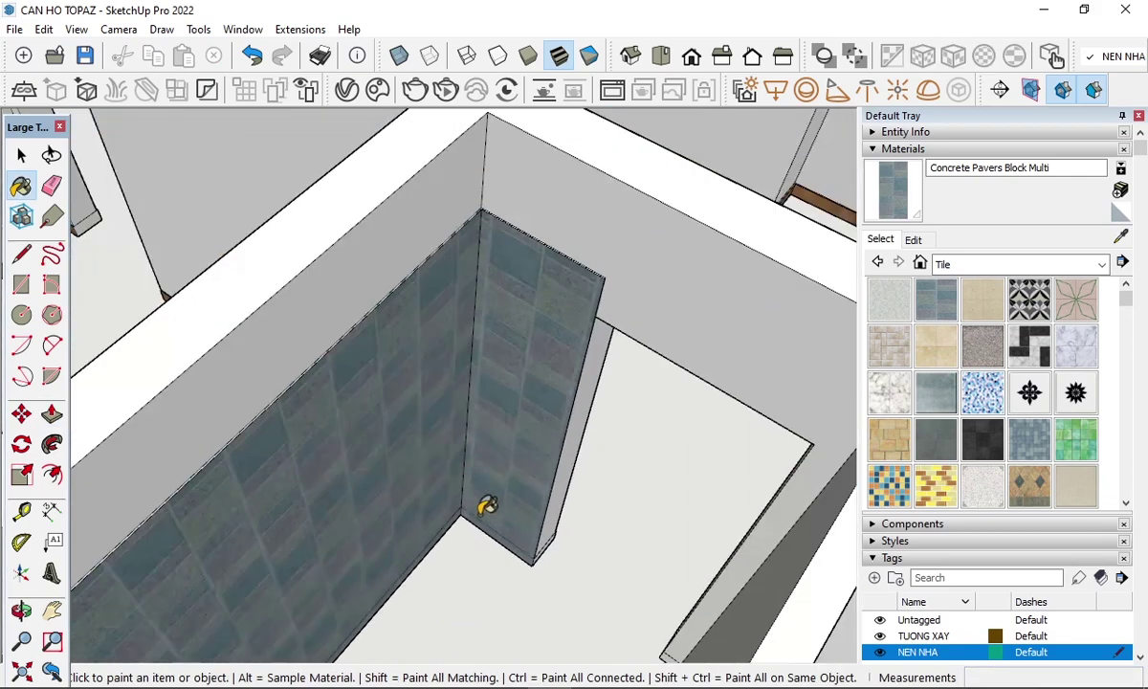
{"action": "scroll", "coordinate": [478, 201], "scroll_direction": "up", "scroll_amount": 3}
{"action": "scroll", "coordinate": [483, 216], "scroll_direction": "up", "scroll_amount": 2}
{"action": "scroll", "coordinate": [480, 222], "scroll_direction": "up", "scroll_amount": 2}
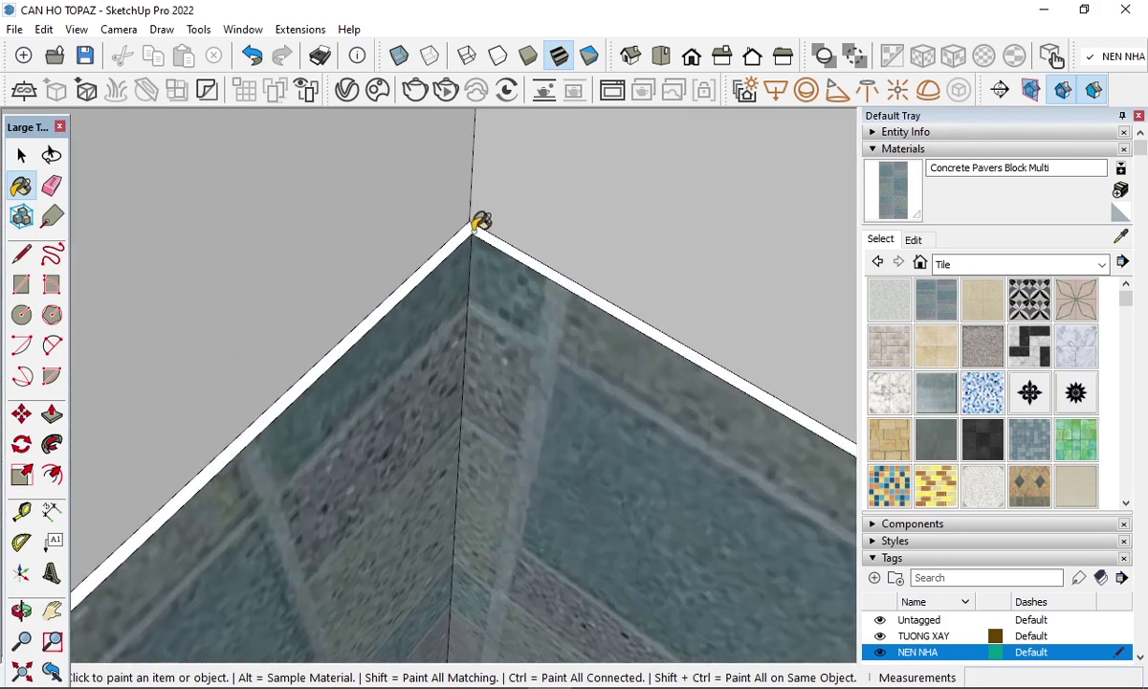
{"action": "scroll", "coordinate": [476, 218], "scroll_direction": "down", "scroll_amount": 3}
{"action": "scroll", "coordinate": [328, 315], "scroll_direction": "down", "scroll_amount": 3}
{"action": "scroll", "coordinate": [343, 328], "scroll_direction": "down", "scroll_amount": 3}
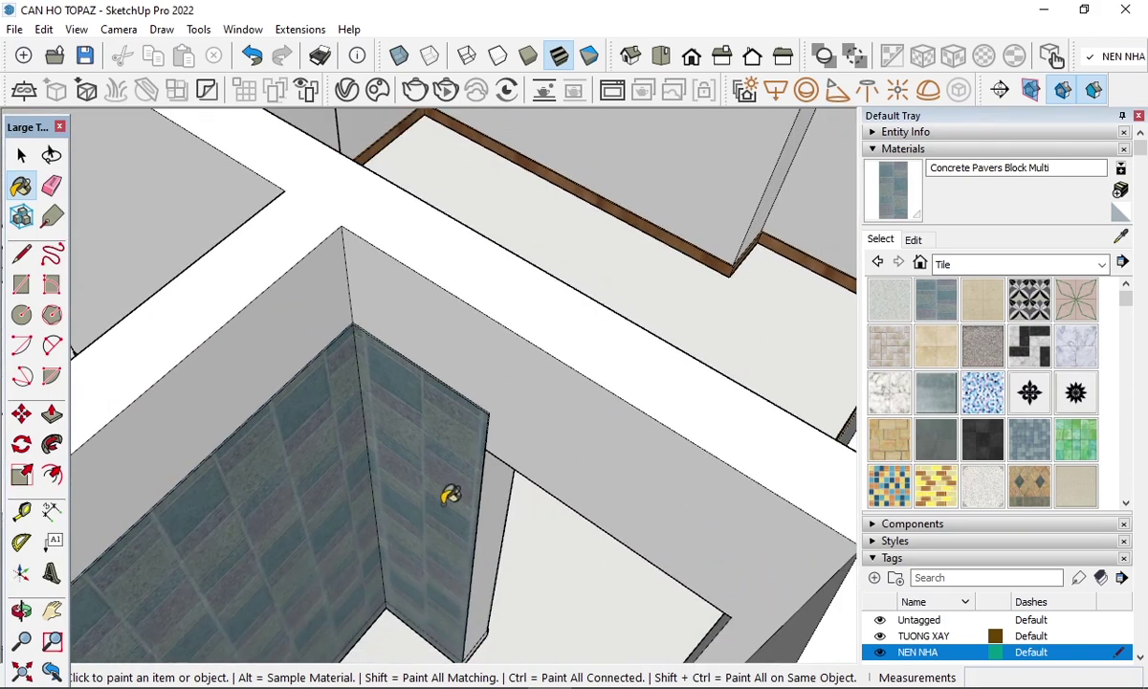
{"action": "scroll", "coordinate": [441, 492], "scroll_direction": "up", "scroll_amount": 1}
{"action": "scroll", "coordinate": [487, 397], "scroll_direction": "up", "scroll_amount": 3}
{"action": "scroll", "coordinate": [491, 282], "scroll_direction": "up", "scroll_amount": 2}
{"action": "scroll", "coordinate": [442, 237], "scroll_direction": "up", "scroll_amount": 2}
{"action": "key", "text": "space"}
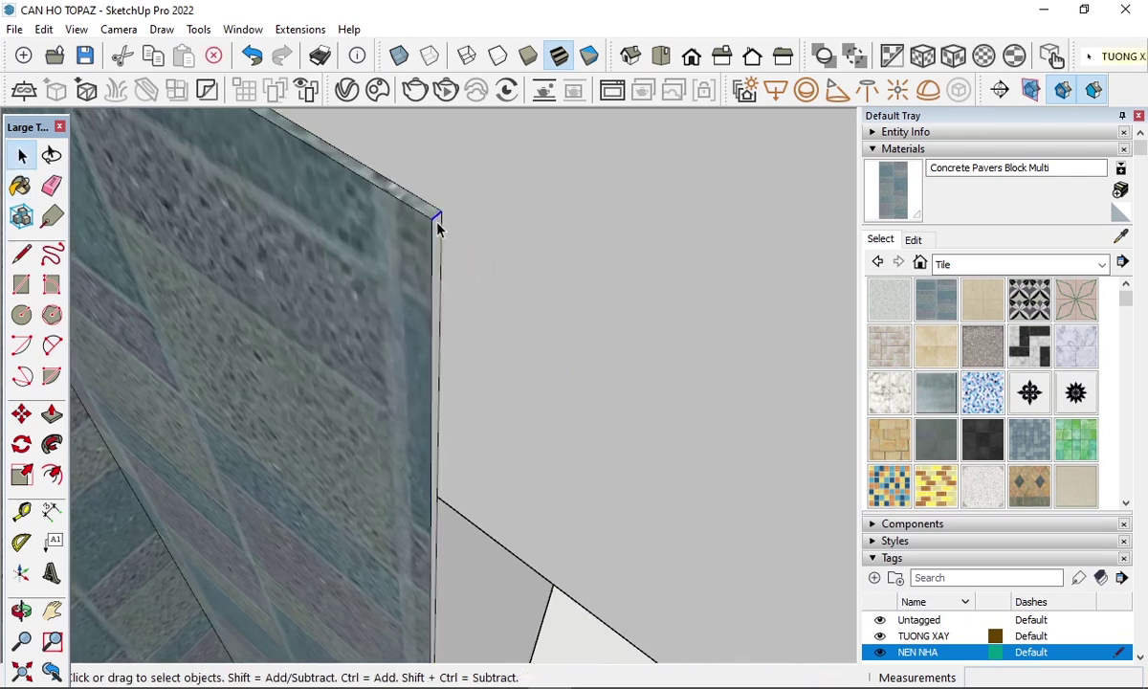
- Start a move from the cladding corner, cancel it, then begin push/pulling the cladding's end face
{"action": "key", "text": "m"}
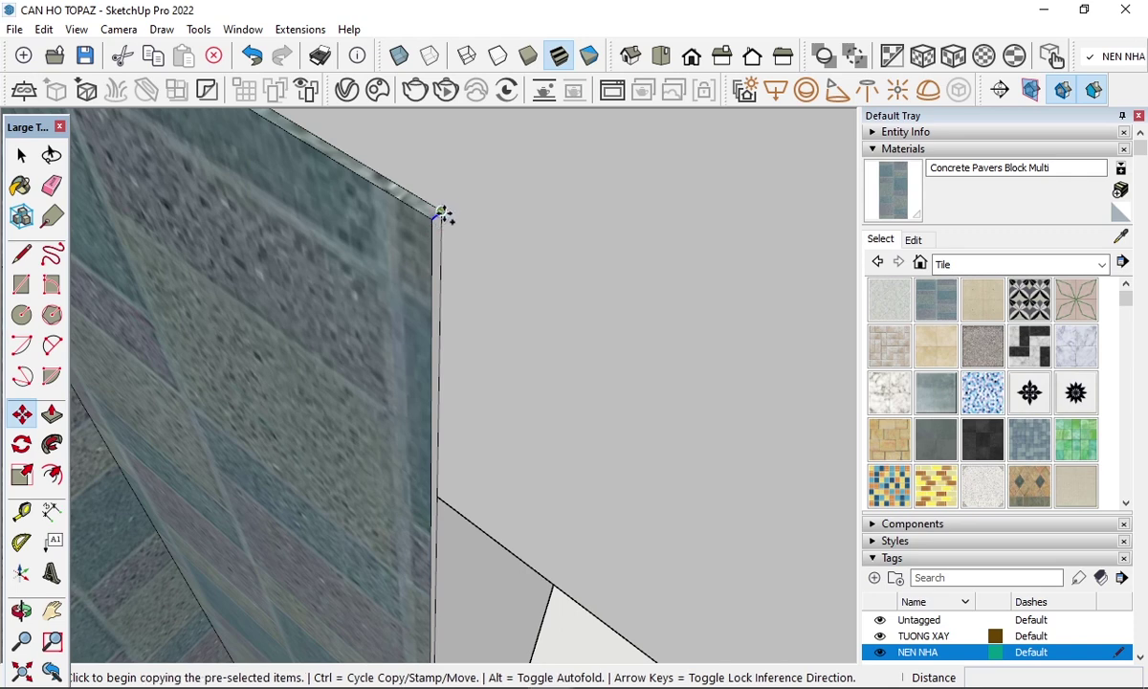
{"action": "left_click", "coordinate": [441, 211]}
{"action": "left_click", "coordinate": [438, 497]}
{"action": "key", "text": "space"}
{"action": "scroll", "coordinate": [433, 387], "scroll_direction": "up", "scroll_amount": 3}
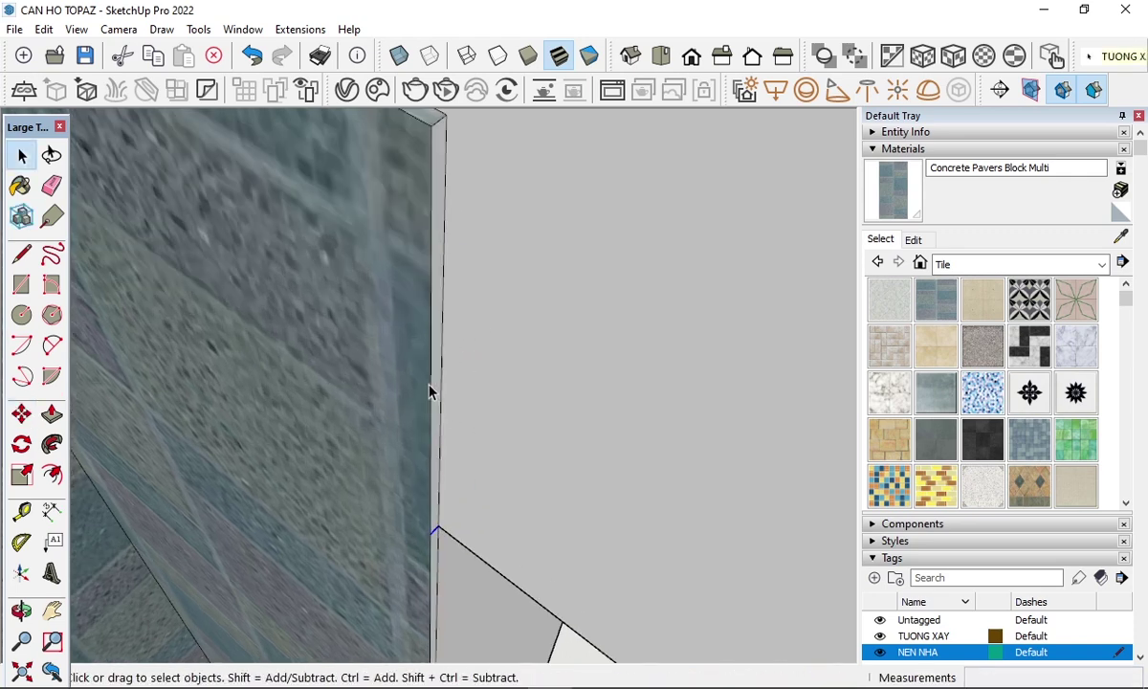
{"action": "key", "text": "p"}
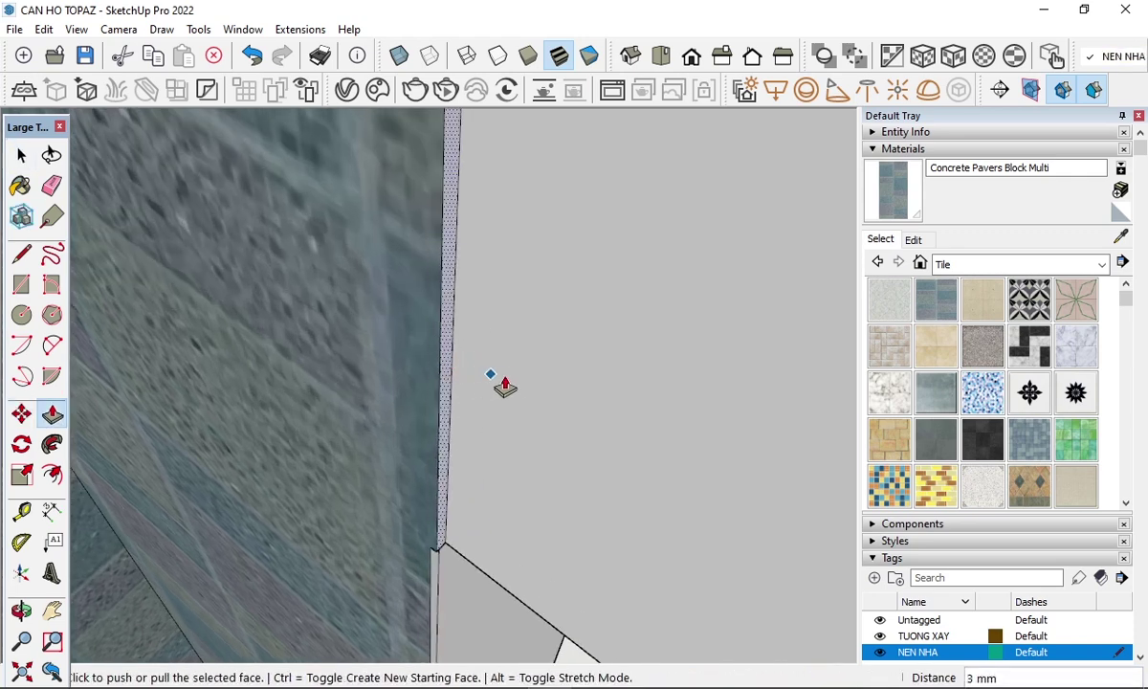
{"action": "scroll", "coordinate": [442, 385], "scroll_direction": "down", "scroll_amount": 1}
{"action": "left_click", "coordinate": [443, 385]}
- Zoom out and orbit to a high overview of the apartment's rooms
{"action": "scroll", "coordinate": [517, 402], "scroll_direction": "down", "scroll_amount": 2}
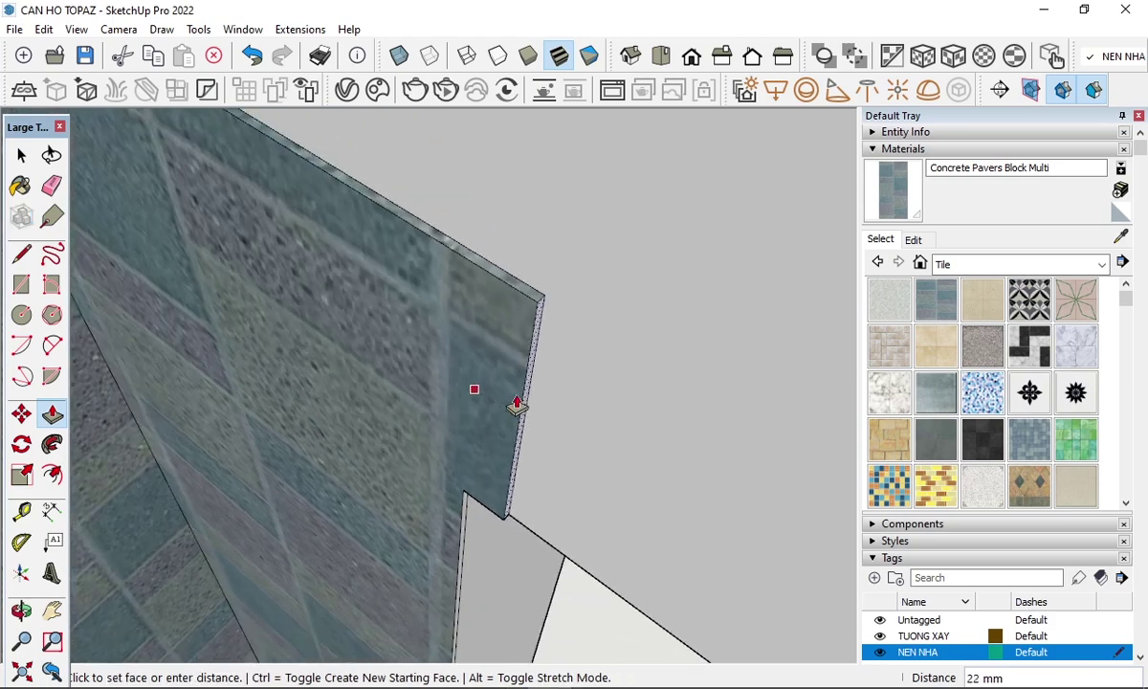
{"action": "scroll", "coordinate": [536, 379], "scroll_direction": "down", "scroll_amount": 2}
{"action": "scroll", "coordinate": [597, 400], "scroll_direction": "down", "scroll_amount": 2}
{"action": "scroll", "coordinate": [395, 482], "scroll_direction": "down", "scroll_amount": 2}
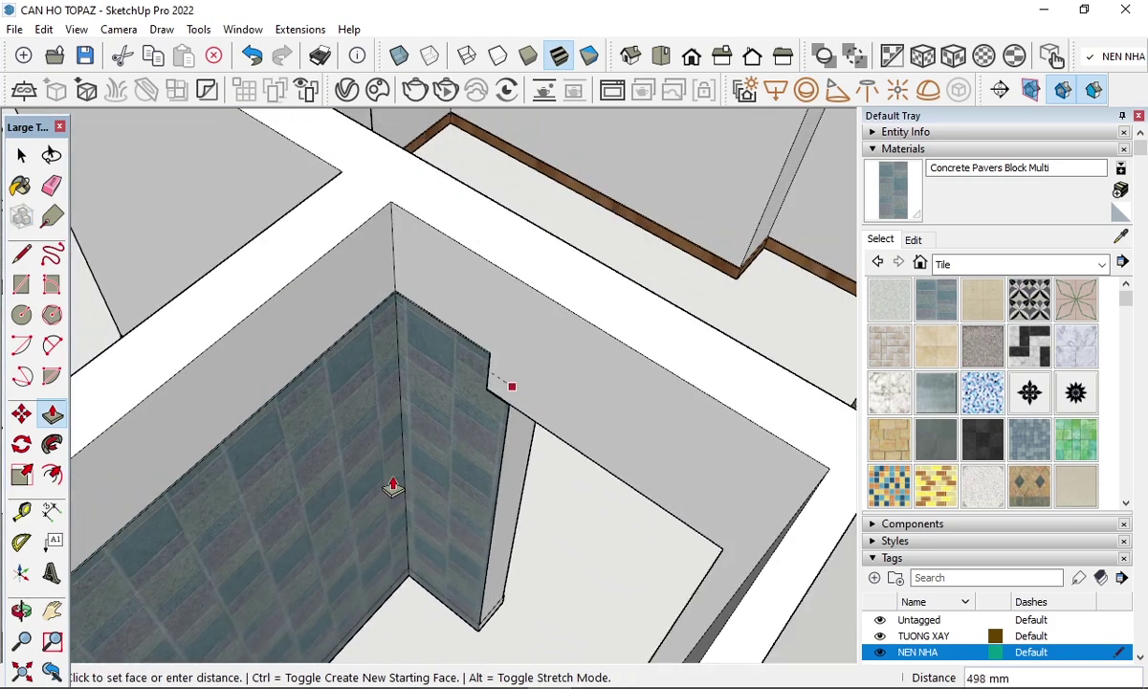
{"action": "scroll", "coordinate": [469, 594], "scroll_direction": "down", "scroll_amount": 2}
{"action": "mouse_move", "coordinate": [468, 594]}
{"action": "middle_mouse_down"}
{"action": "mouse_move", "coordinate": [615, 610]}
{"action": "mouse_move", "coordinate": [218, 490]}
{"action": "mouse_move", "coordinate": [497, 574]}
{"action": "middle_mouse_up"}
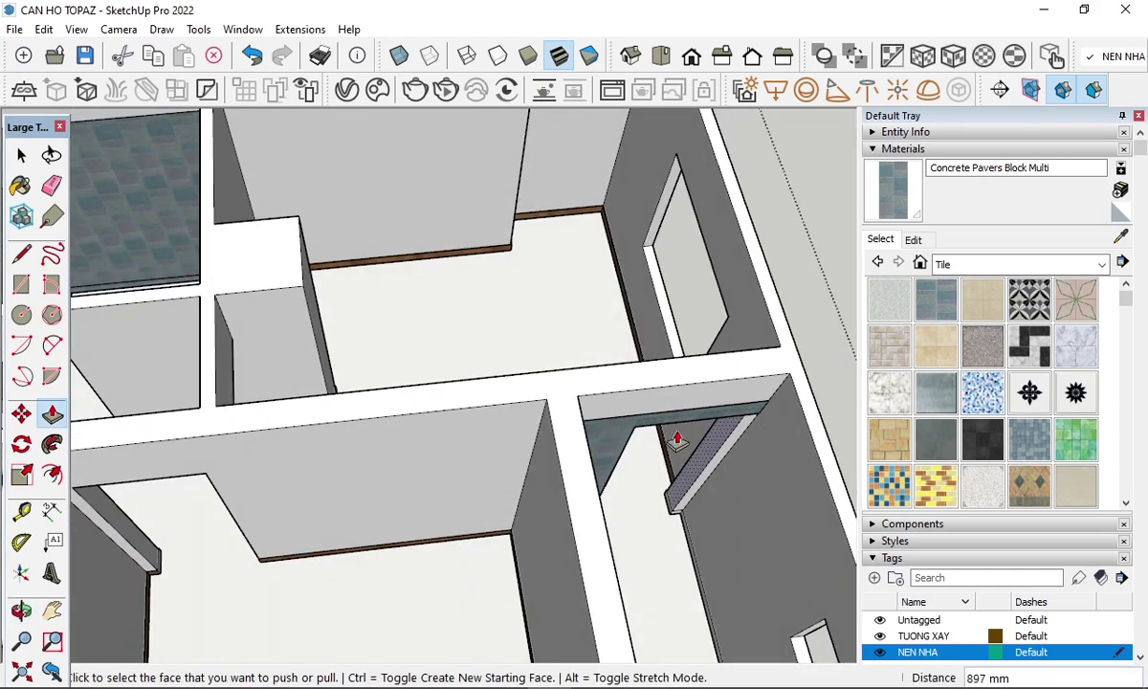
{"action": "scroll", "coordinate": [428, 447], "scroll_direction": "down", "scroll_amount": 3}
{"action": "middle_click_drag", "start_coordinate": [428, 447], "coordinate": [717, 559]}
{"action": "scroll", "coordinate": [623, 604], "scroll_direction": "down", "scroll_amount": 2}
- Push the narrow face at the wall corner's base out about 7 mm into a thin ledge
{"action": "middle_click_drag", "start_coordinate": [623, 604], "coordinate": [742, 609]}
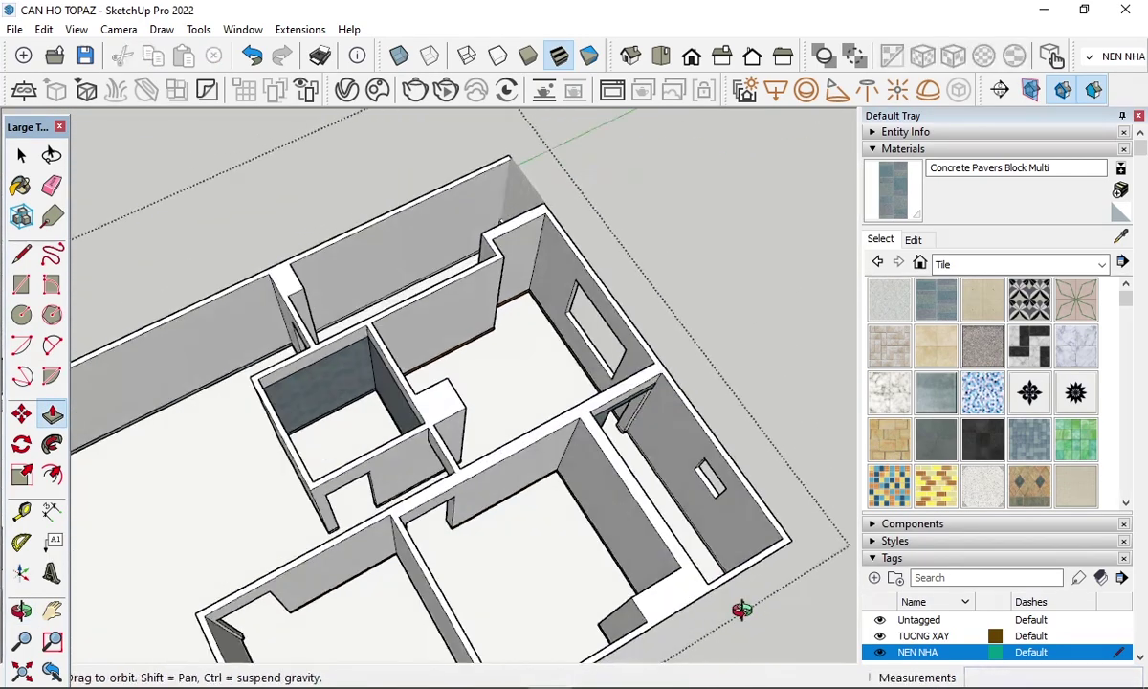
{"action": "scroll", "coordinate": [758, 505], "scroll_direction": "up", "scroll_amount": 3}
{"action": "mouse_move", "coordinate": [758, 505]}
{"action": "middle_mouse_down"}
{"action": "mouse_move", "coordinate": [620, 475]}
{"action": "mouse_move", "coordinate": [425, 363]}
{"action": "mouse_move", "coordinate": [412, 369]}
{"action": "mouse_move", "coordinate": [574, 450]}
{"action": "middle_mouse_up"}
{"action": "scroll", "coordinate": [620, 474], "scroll_direction": "up", "scroll_amount": 2}
{"action": "scroll", "coordinate": [566, 361], "scroll_direction": "up", "scroll_amount": 3}
{"action": "scroll", "coordinate": [525, 441], "scroll_direction": "up", "scroll_amount": 3}
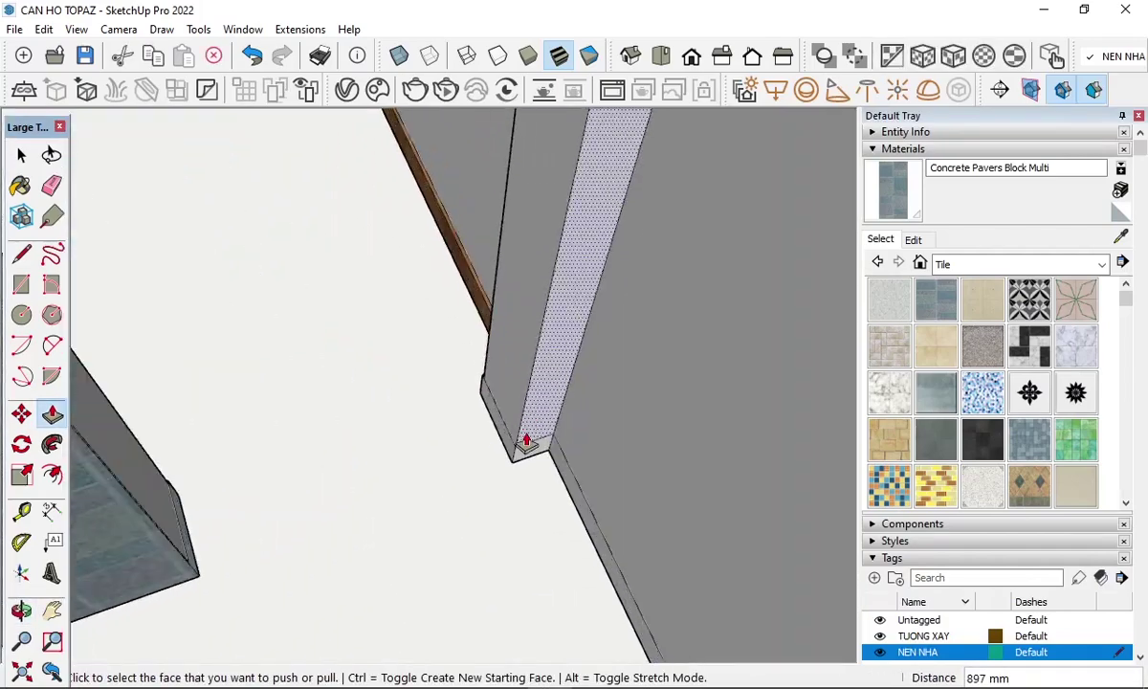
{"action": "scroll", "coordinate": [526, 441], "scroll_direction": "up", "scroll_amount": 2}
{"action": "left_click", "coordinate": [531, 449]}
{"action": "left_click", "coordinate": [526, 471]}
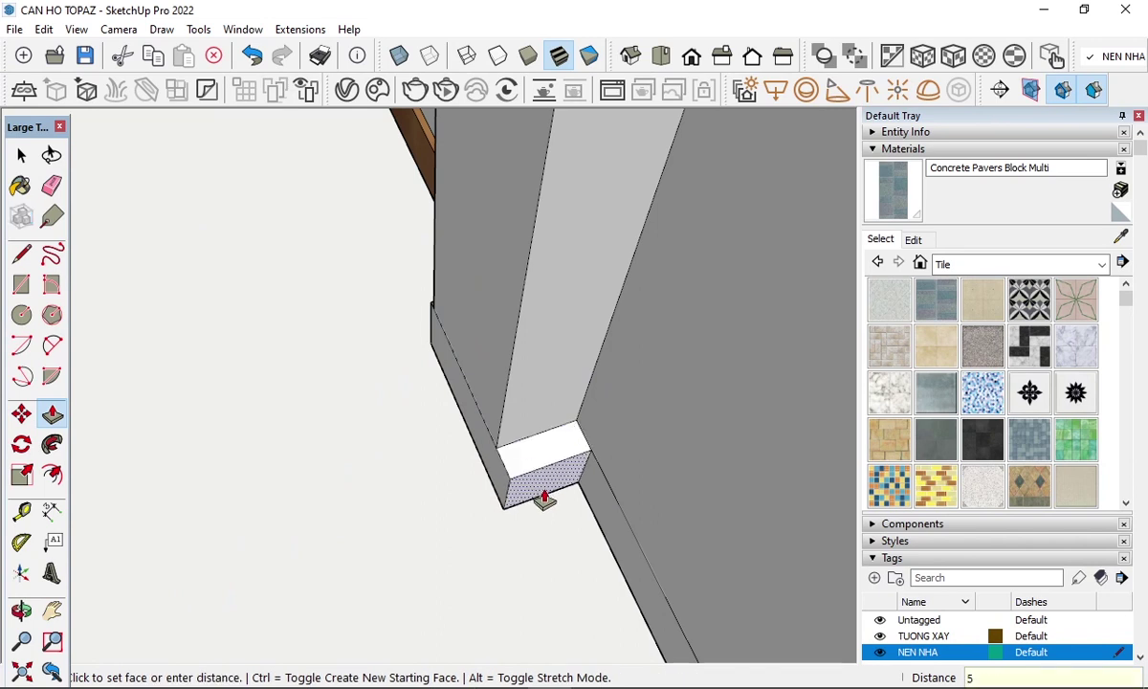
{"action": "left_click", "coordinate": [580, 475]}
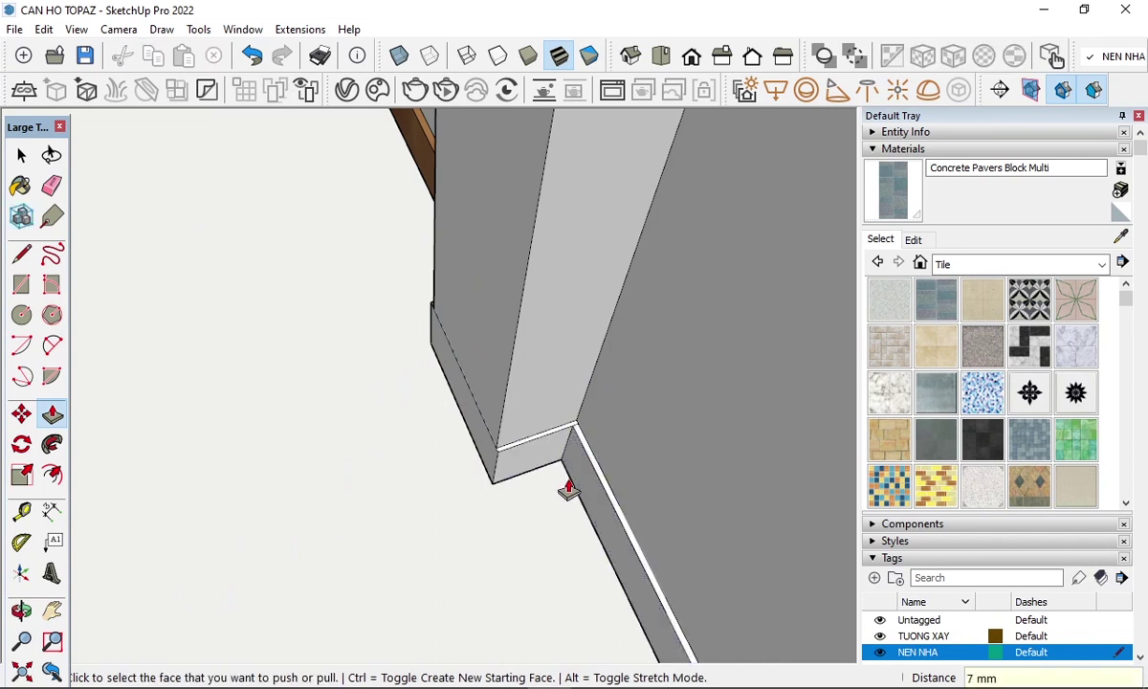
{"action": "left_click", "coordinate": [543, 409]}
- Orbit to inspect the tiled wall and room interior
{"action": "scroll", "coordinate": [565, 430], "scroll_direction": "up", "scroll_amount": 2}
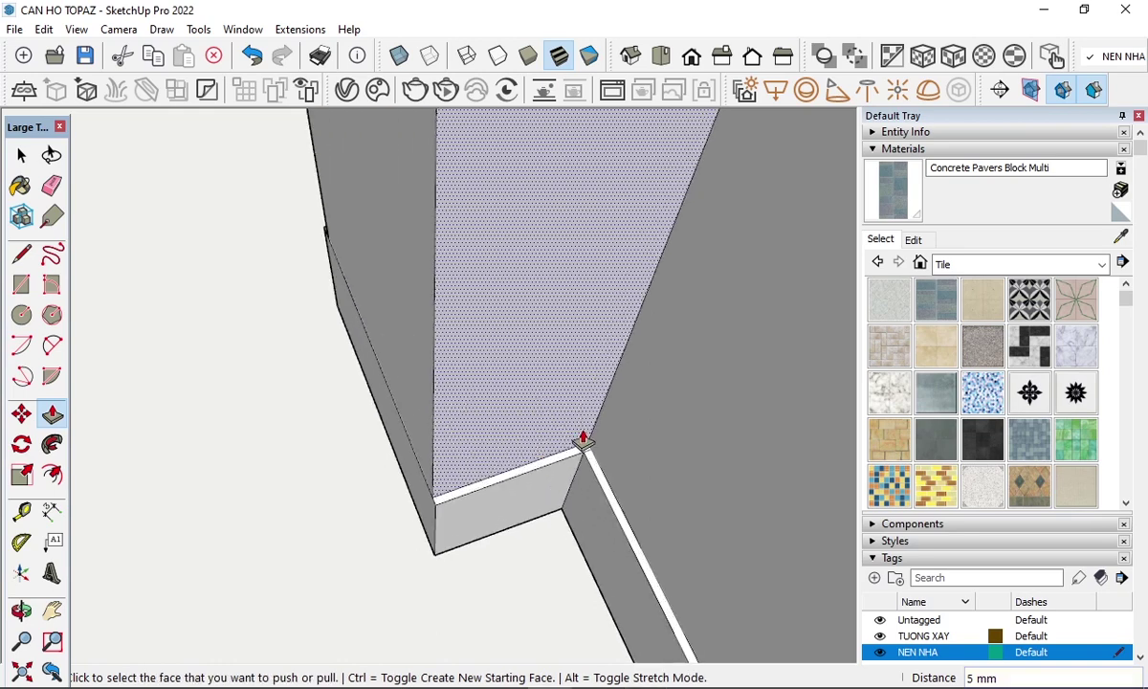
{"action": "scroll", "coordinate": [585, 453], "scroll_direction": "up", "scroll_amount": 2}
{"action": "scroll", "coordinate": [586, 457], "scroll_direction": "up", "scroll_amount": 1}
{"action": "key", "text": "e"}
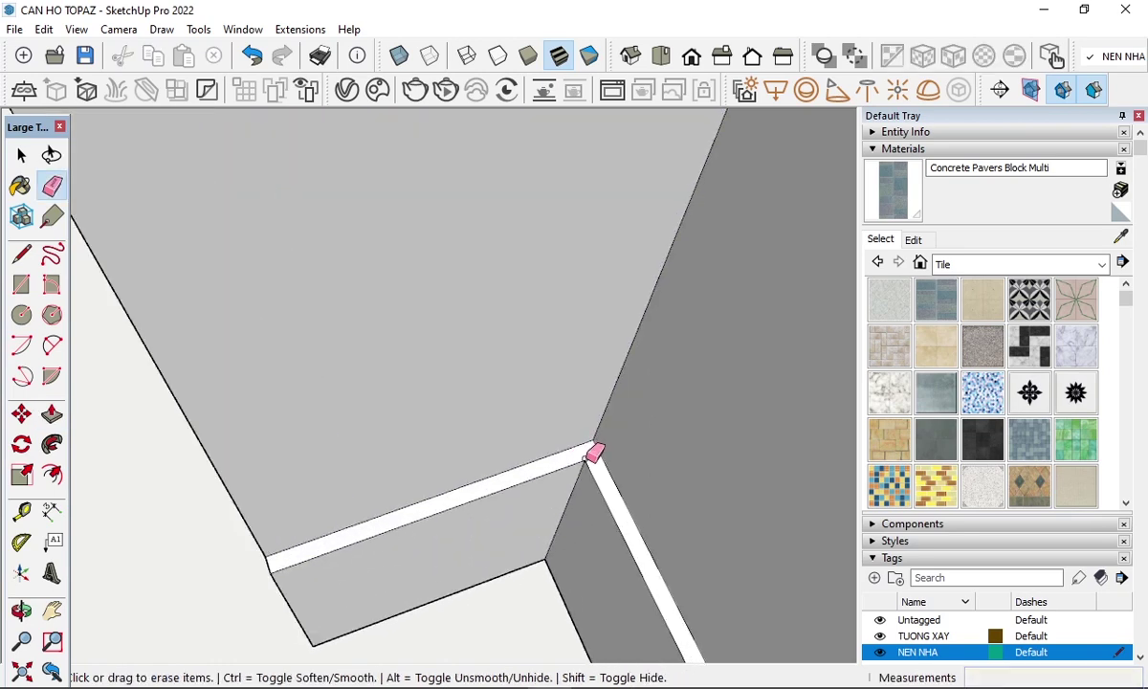
{"action": "mouse_move", "coordinate": [559, 463]}
{"action": "middle_mouse_down"}
{"action": "mouse_move", "coordinate": [454, 340]}
{"action": "mouse_move", "coordinate": [623, 512]}
{"action": "mouse_move", "coordinate": [676, 529]}
{"action": "middle_mouse_up"}
{"action": "scroll", "coordinate": [786, 336], "scroll_direction": "up", "scroll_amount": 1}
{"action": "scroll", "coordinate": [755, 370], "scroll_direction": "up", "scroll_amount": 1}
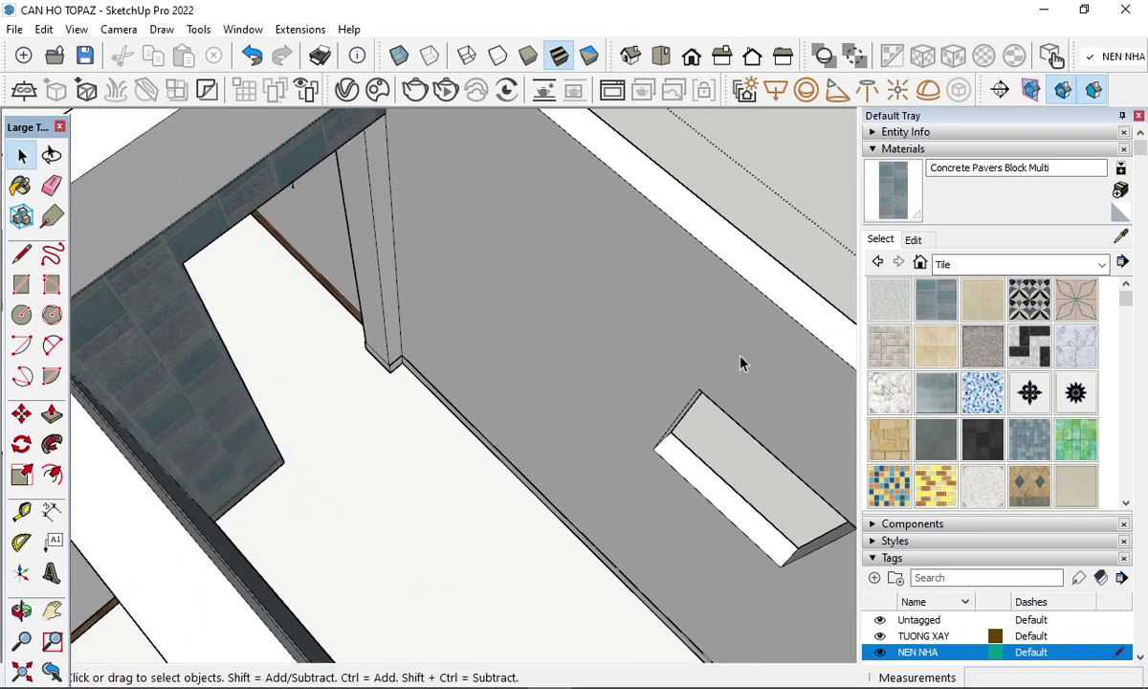
- Place a dashed guide running up the wall from the column edge
{"action": "scroll", "coordinate": [566, 310], "scroll_direction": "down", "scroll_amount": 1}
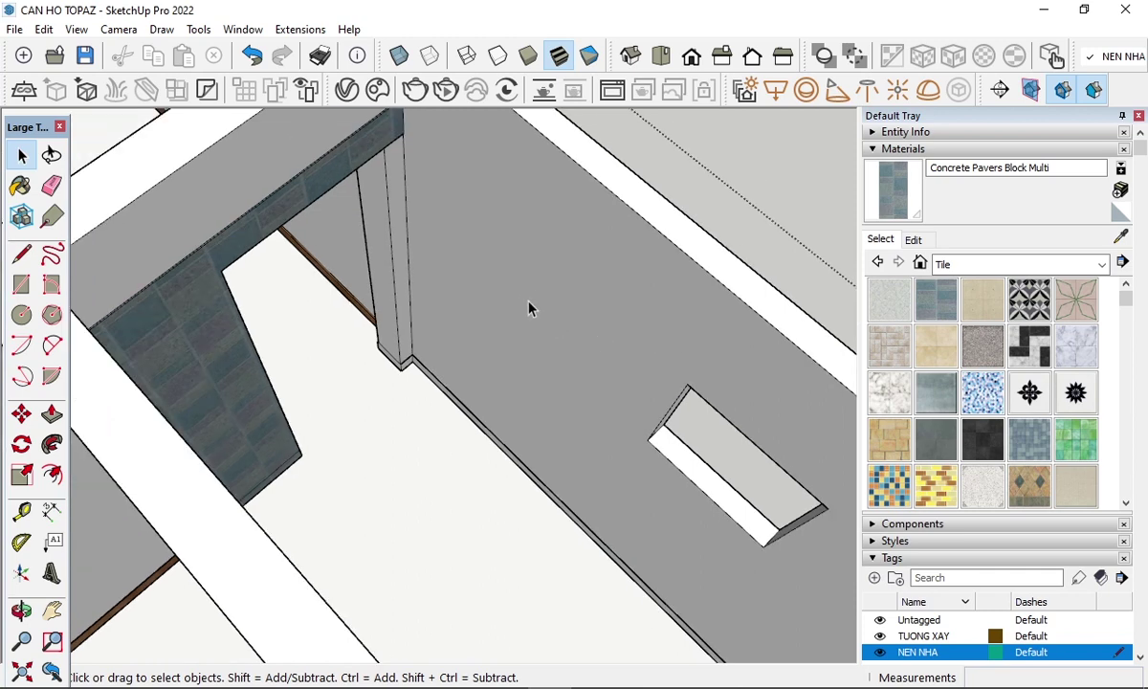
{"action": "key", "text": "t"}
{"action": "left_click", "coordinate": [406, 190]}
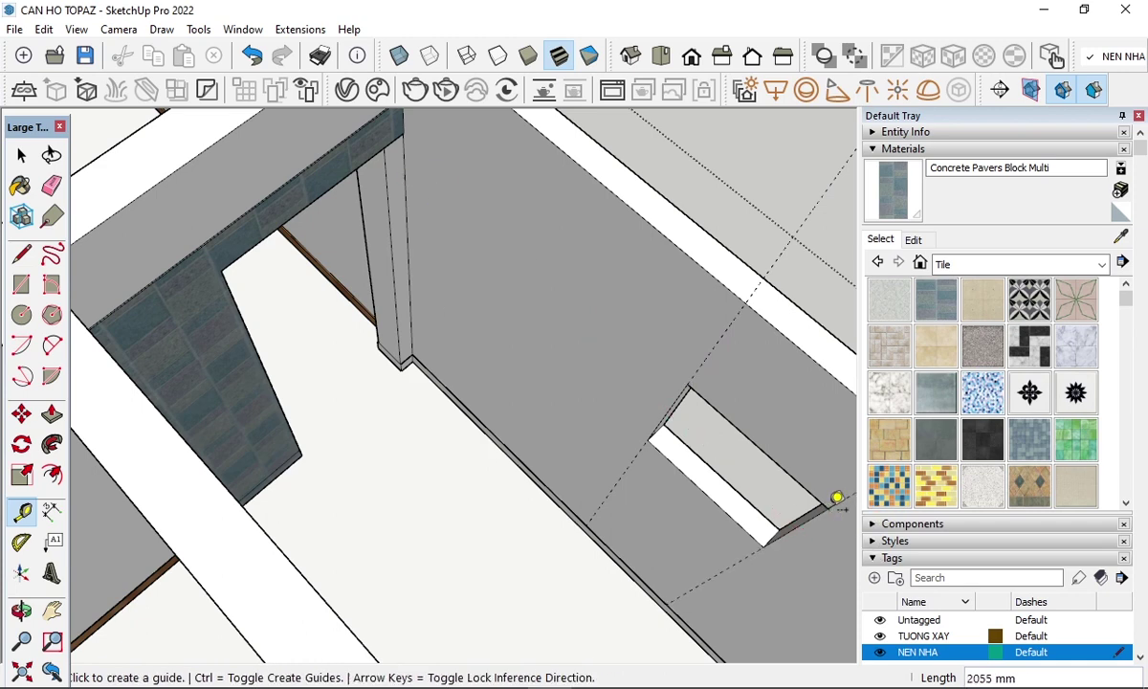
{"action": "mouse_move", "coordinate": [836, 498]}
{"action": "middle_mouse_down"}
{"action": "mouse_move", "coordinate": [697, 500]}
{"action": "mouse_move", "coordinate": [682, 487]}
{"action": "mouse_move", "coordinate": [687, 461]}
{"action": "mouse_move", "coordinate": [597, 509]}
{"action": "middle_mouse_up"}
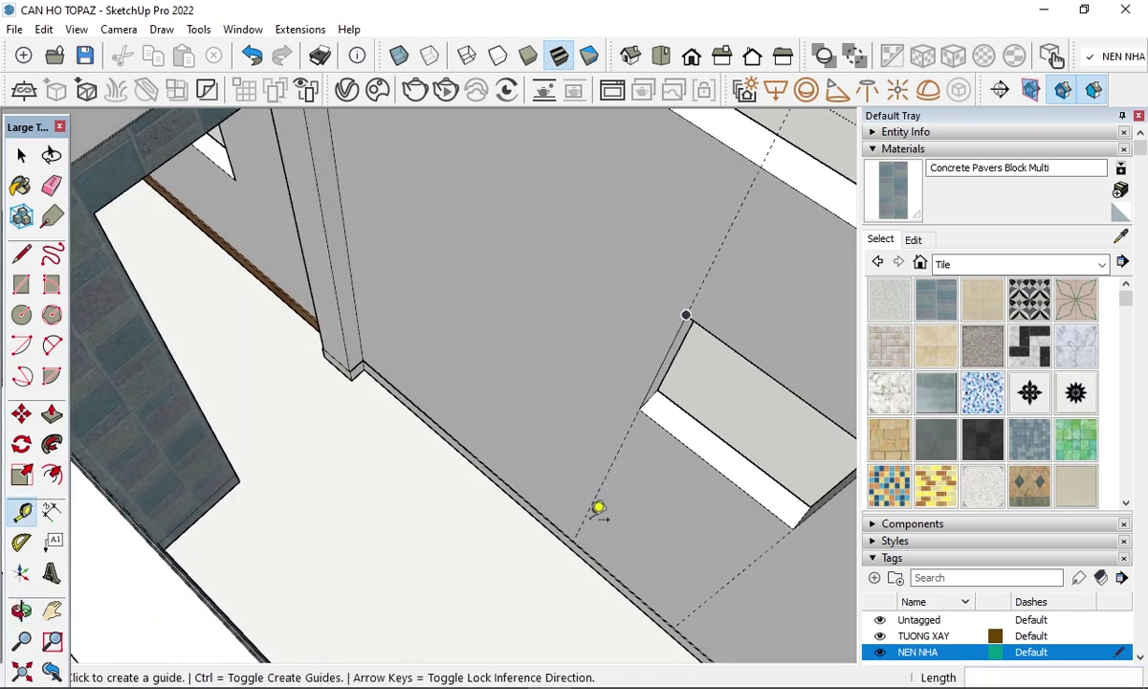
{"action": "scroll", "coordinate": [585, 525], "scroll_direction": "up", "scroll_amount": 2}
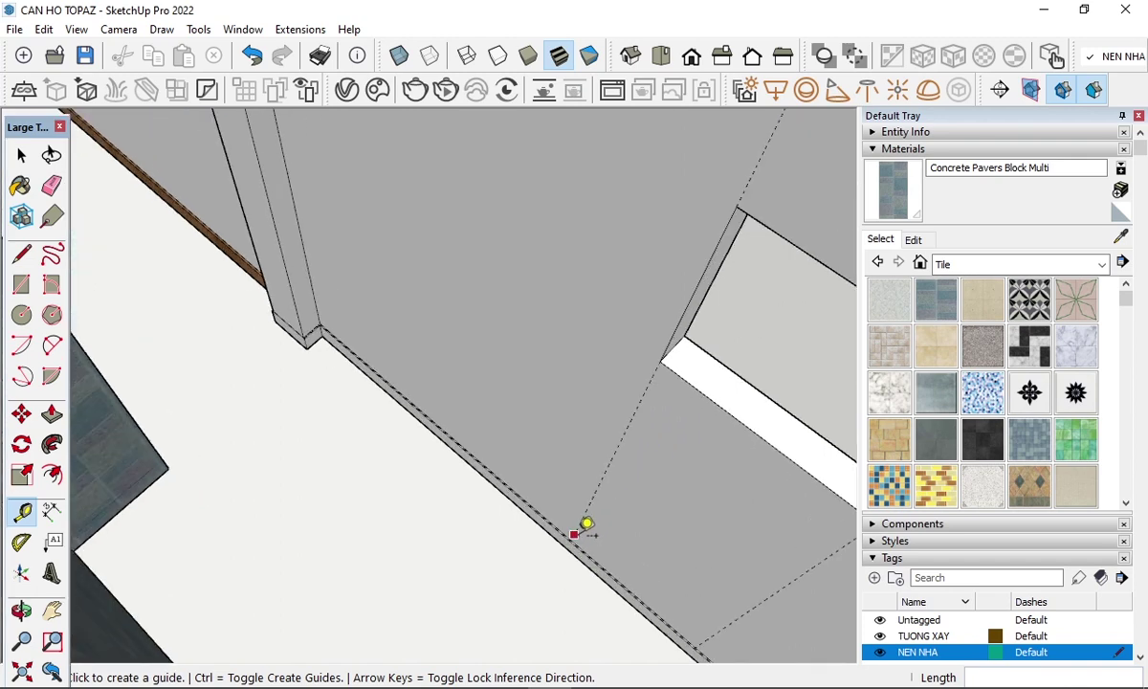
{"action": "scroll", "coordinate": [607, 483], "scroll_direction": "up", "scroll_amount": 1}
{"action": "scroll", "coordinate": [574, 543], "scroll_direction": "up", "scroll_amount": 2}
{"action": "scroll", "coordinate": [551, 532], "scroll_direction": "up", "scroll_amount": 2}
- Select the white strip along the wall base and pull it up to 1500 mm
{"action": "key", "text": "space"}
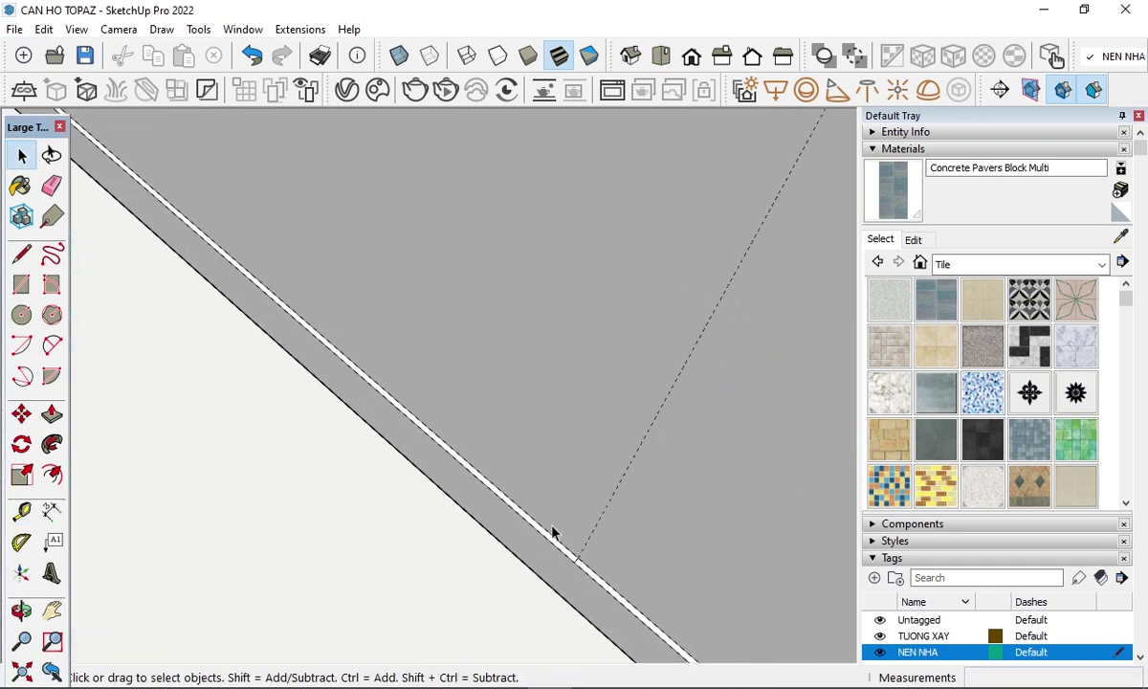
{"action": "scroll", "coordinate": [542, 543], "scroll_direction": "up", "scroll_amount": 1}
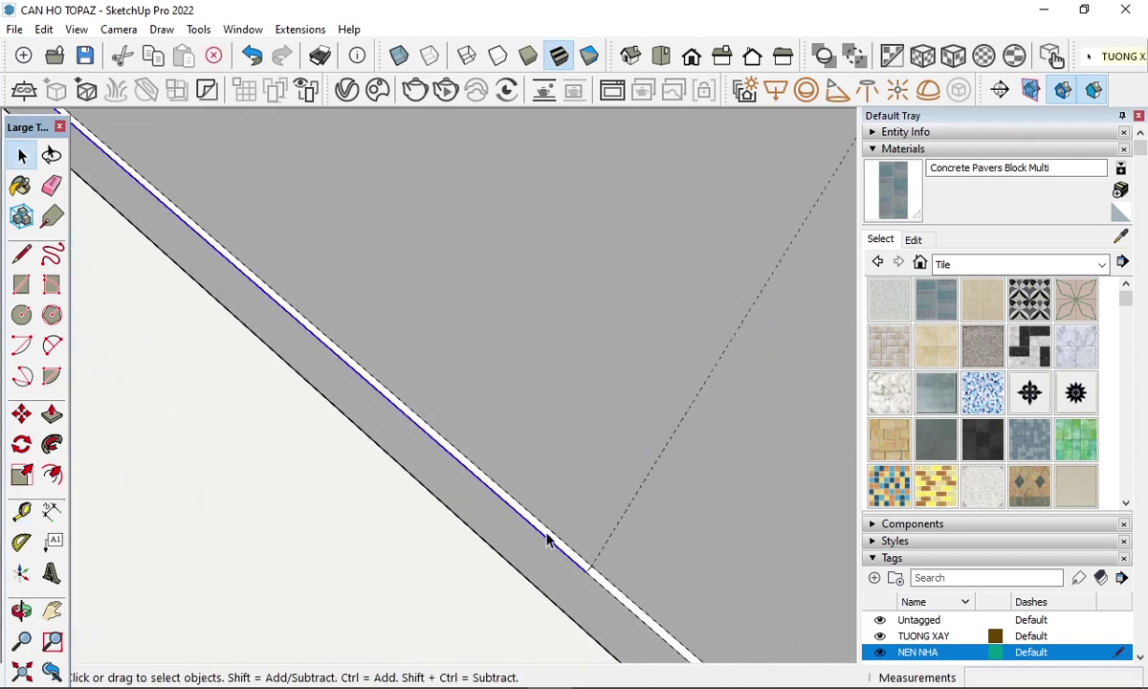
{"action": "scroll", "coordinate": [549, 543], "scroll_direction": "up", "scroll_amount": 1}
{"action": "left_click", "coordinate": [550, 543]}
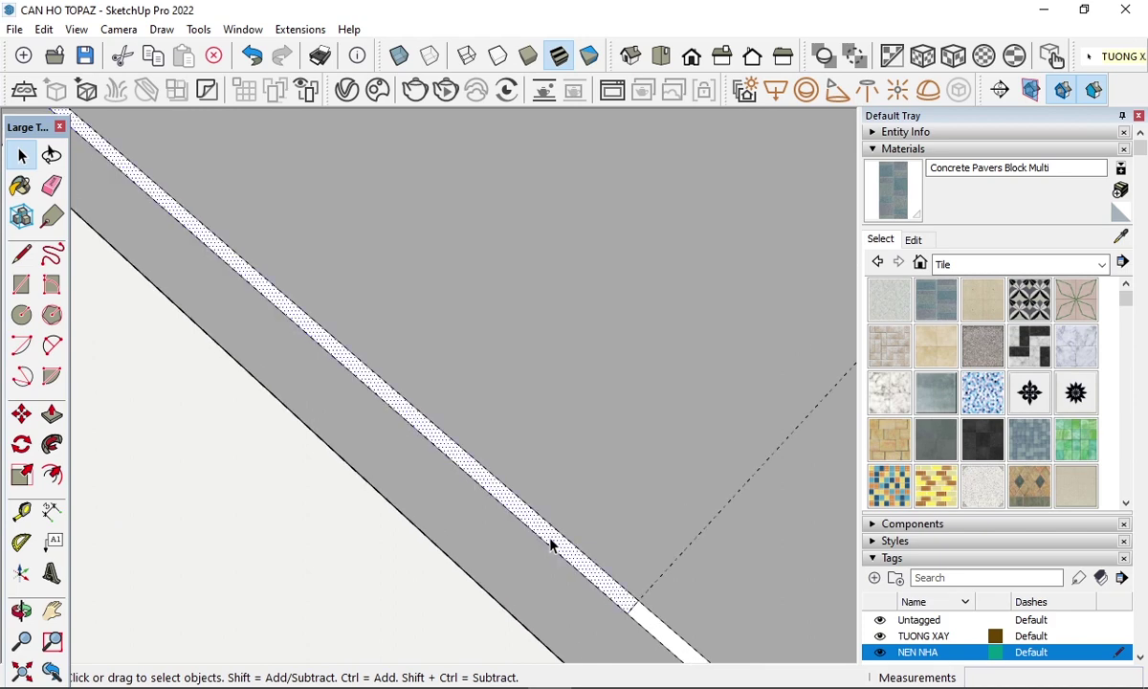
{"action": "left_click", "coordinate": [552, 548]}
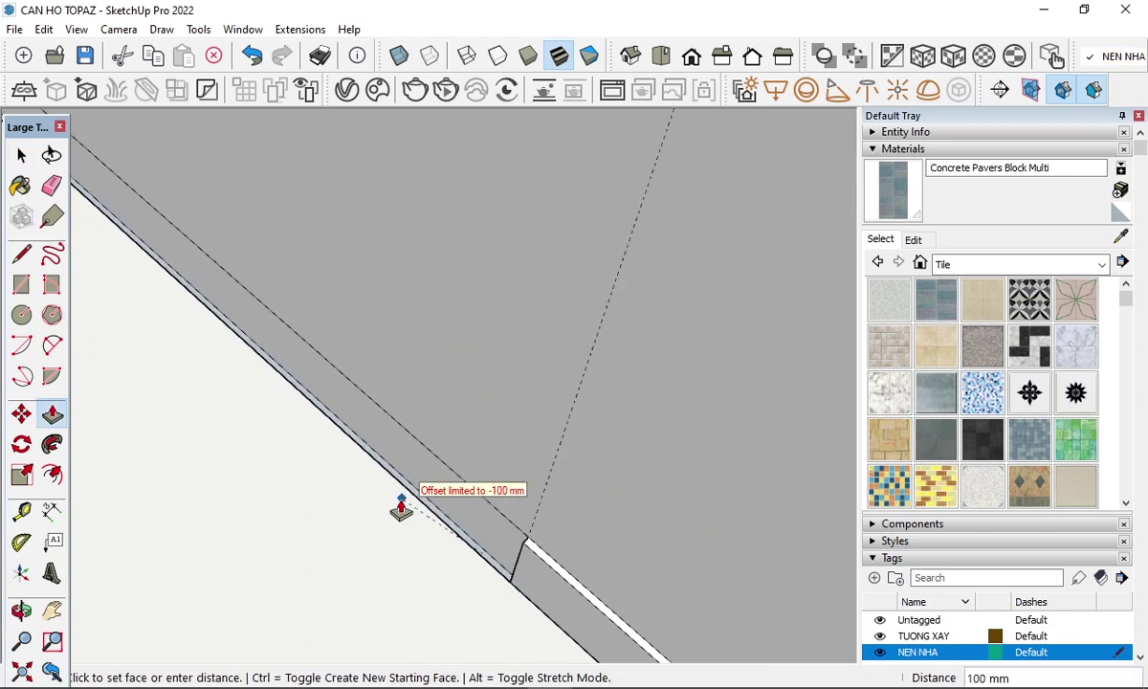
{"action": "scroll", "coordinate": [507, 450], "scroll_direction": "down", "scroll_amount": 3}
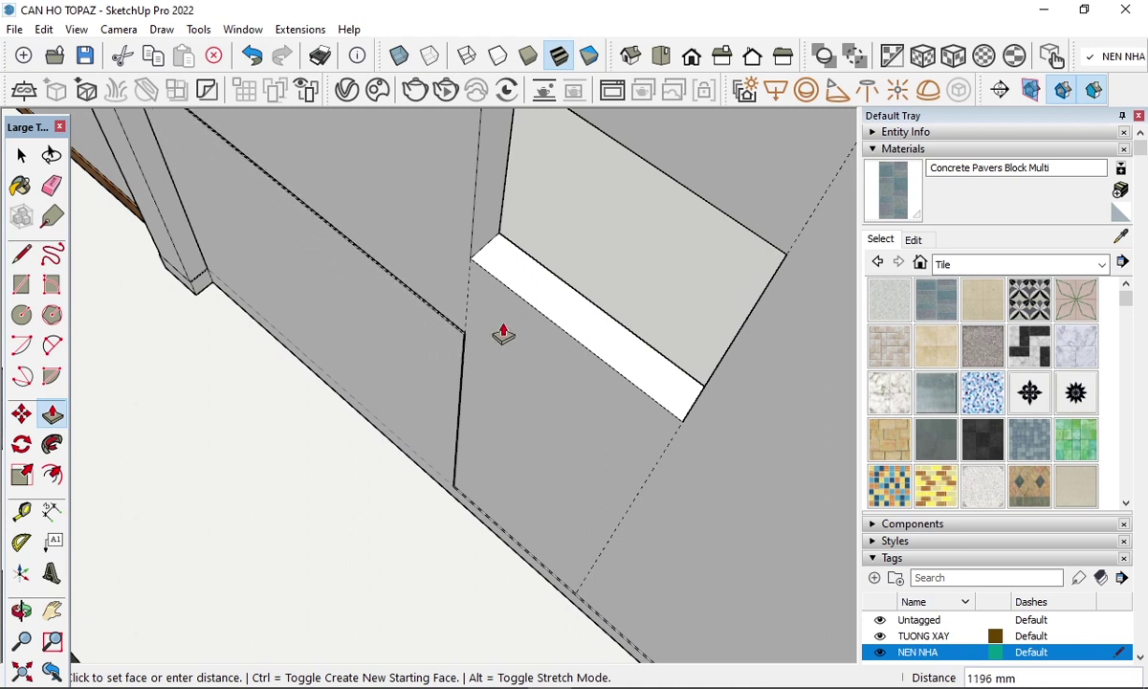
{"action": "scroll", "coordinate": [479, 462], "scroll_direction": "up", "scroll_amount": 3}
{"action": "scroll", "coordinate": [461, 516], "scroll_direction": "up", "scroll_amount": 1}
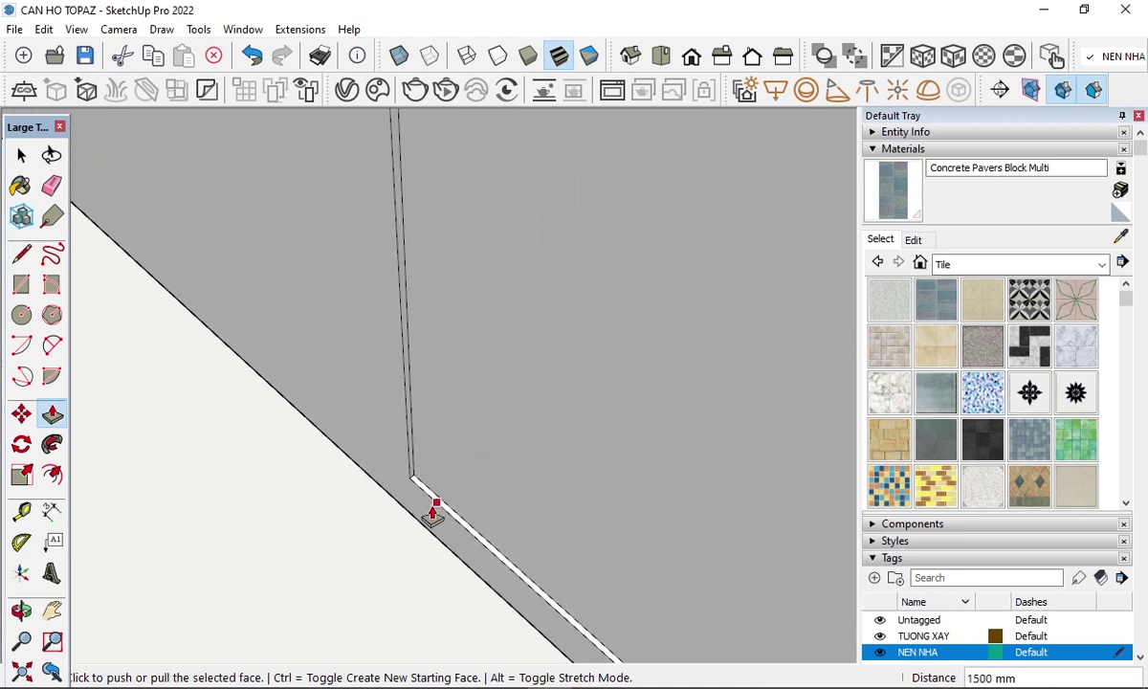
{"action": "scroll", "coordinate": [433, 512], "scroll_direction": "up", "scroll_amount": 1}
{"action": "key", "text": "space"}
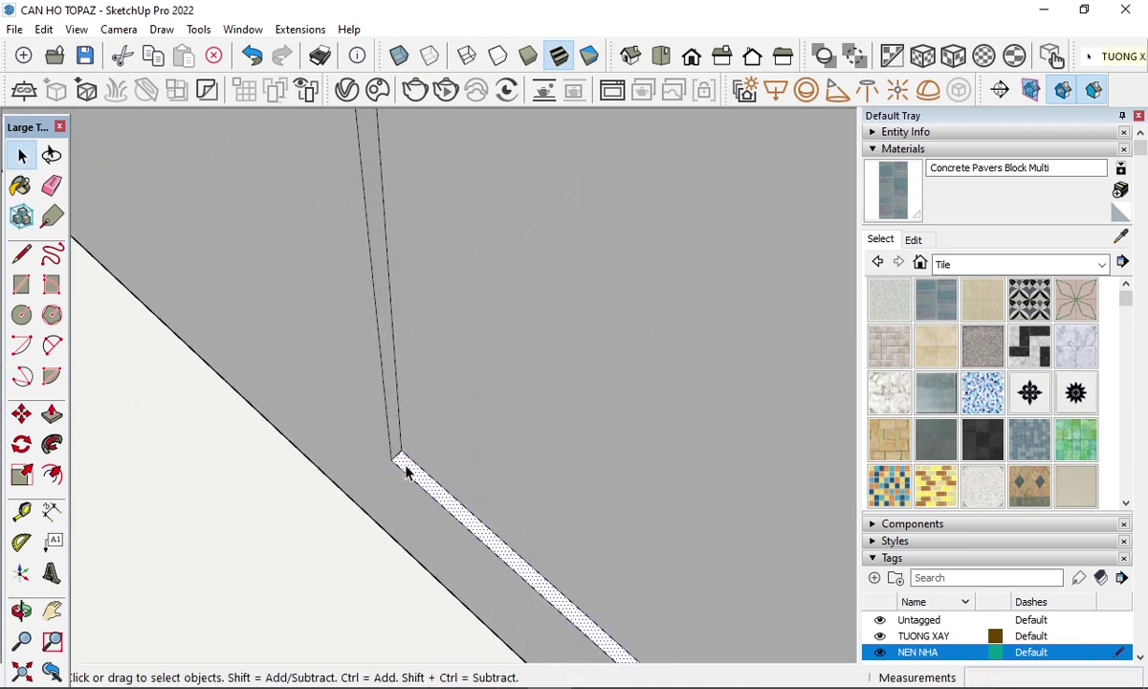
- Start pushing the wall strip upward, then orbit to view the room from above
{"action": "key", "text": "p"}
{"action": "left_click", "coordinate": [405, 475]}
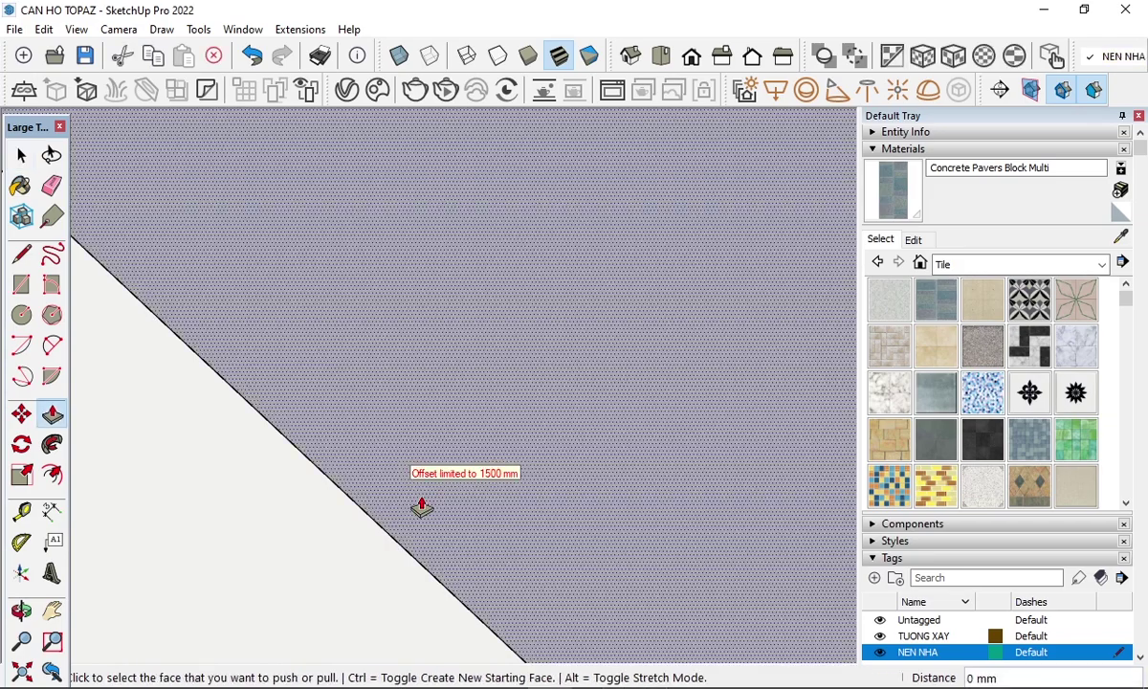
{"action": "scroll", "coordinate": [450, 502], "scroll_direction": "down", "scroll_amount": 1}
{"action": "scroll", "coordinate": [502, 492], "scroll_direction": "down", "scroll_amount": 1}
{"action": "scroll", "coordinate": [526, 485], "scroll_direction": "down", "scroll_amount": 2}
{"action": "scroll", "coordinate": [526, 485], "scroll_direction": "down", "scroll_amount": 3}
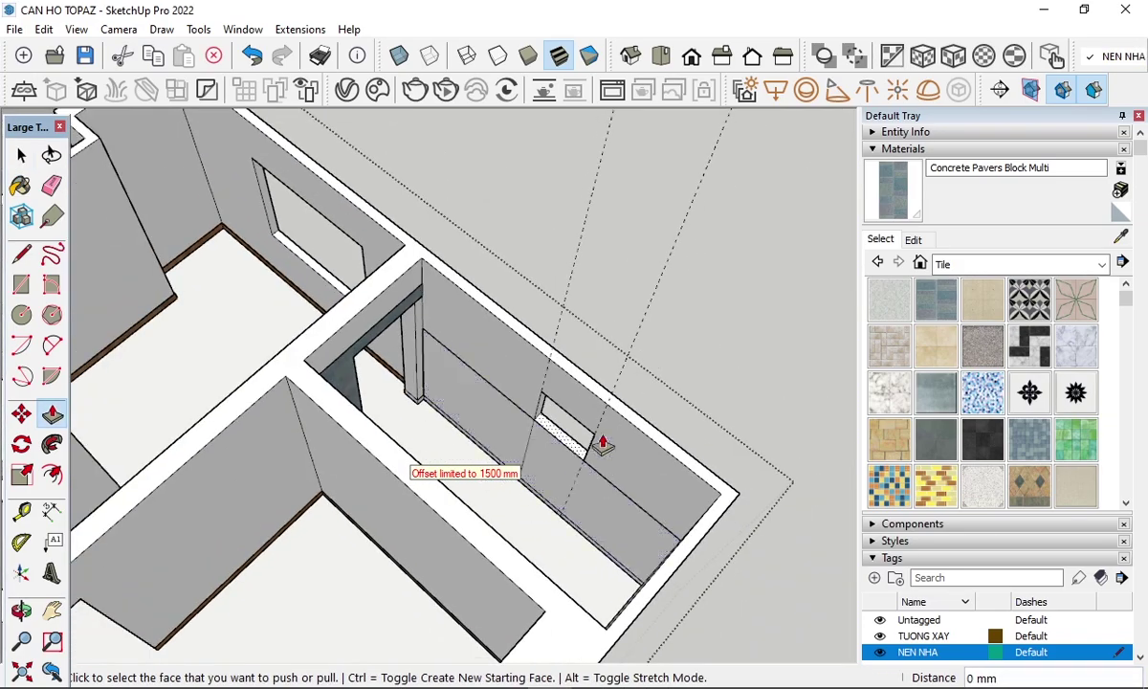
{"action": "mouse_move", "coordinate": [616, 422]}
{"action": "middle_mouse_down"}
{"action": "mouse_move", "coordinate": [456, 418]}
{"action": "mouse_move", "coordinate": [517, 374]}
{"action": "mouse_move", "coordinate": [477, 431]}
{"action": "mouse_move", "coordinate": [434, 425]}
{"action": "mouse_move", "coordinate": [472, 418]}
{"action": "middle_mouse_up"}
{"action": "scroll", "coordinate": [472, 418], "scroll_direction": "down", "scroll_amount": 2}
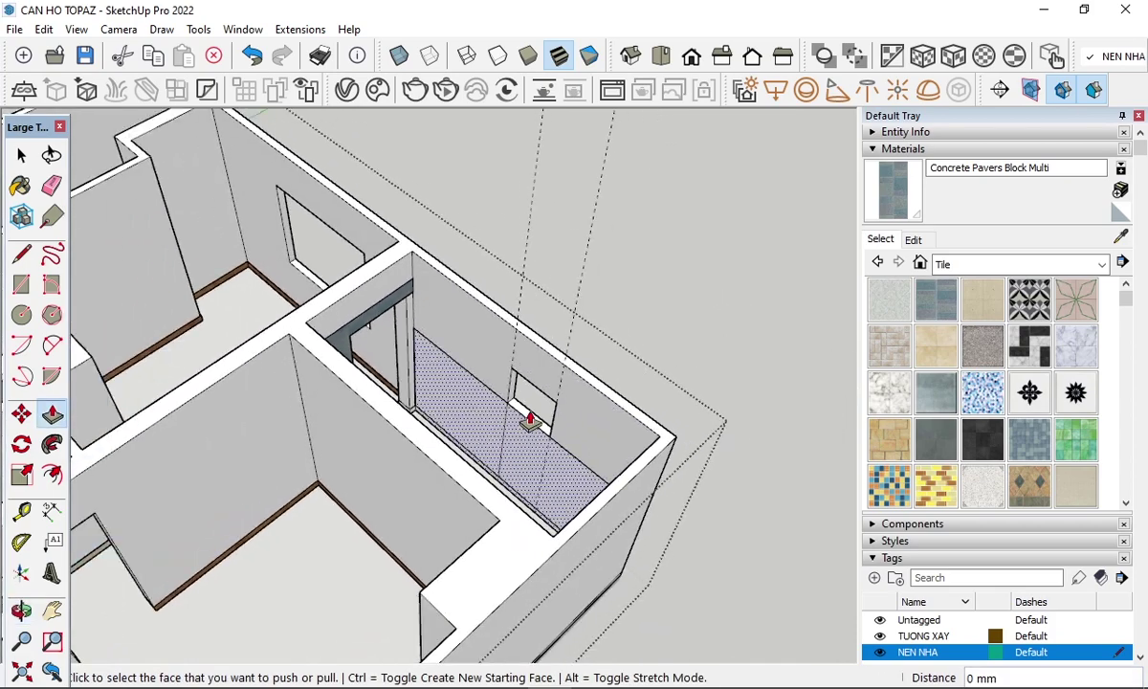
{"action": "scroll", "coordinate": [526, 409], "scroll_direction": "down", "scroll_amount": 2}
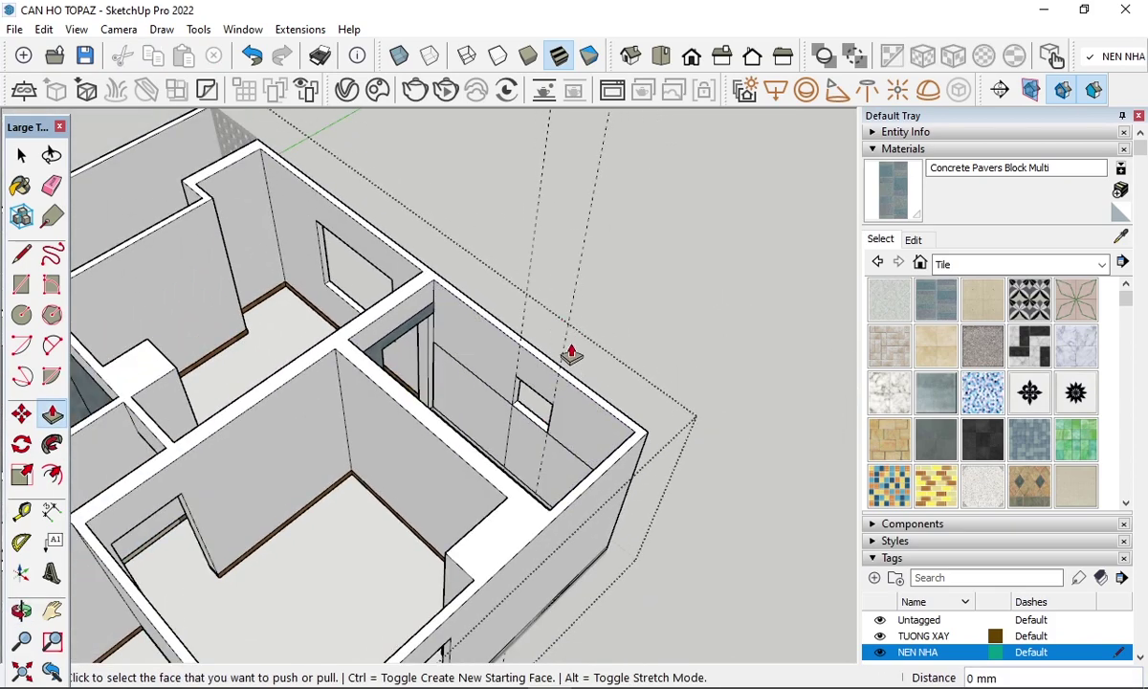
{"action": "scroll", "coordinate": [430, 390], "scroll_direction": "up", "scroll_amount": 3}
- At the wall corner, pull the thin strip out 2300 mm
{"action": "mouse_move", "coordinate": [430, 389]}
{"action": "middle_mouse_down"}
{"action": "mouse_move", "coordinate": [430, 486]}
{"action": "mouse_move", "coordinate": [441, 487]}
{"action": "mouse_move", "coordinate": [452, 442]}
{"action": "mouse_move", "coordinate": [441, 453]}
{"action": "middle_mouse_up"}
{"action": "scroll", "coordinate": [412, 358], "scroll_direction": "up", "scroll_amount": 3}
{"action": "scroll", "coordinate": [448, 523], "scroll_direction": "up", "scroll_amount": 3}
{"action": "scroll", "coordinate": [448, 523], "scroll_direction": "up", "scroll_amount": 3}
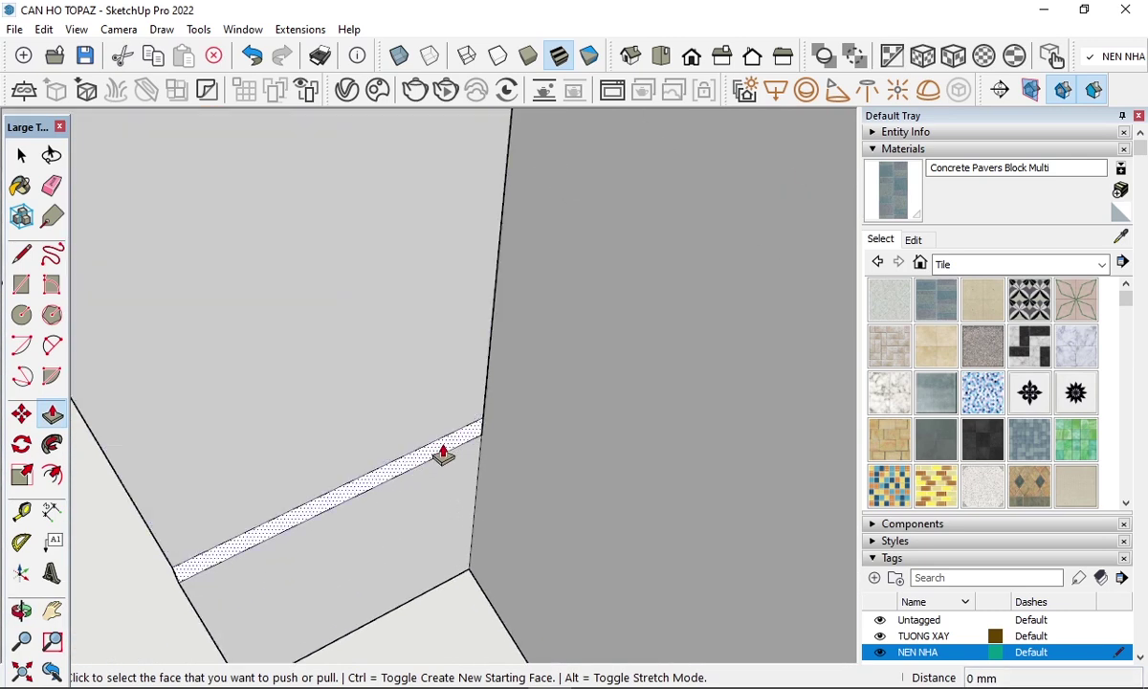
{"action": "left_click", "coordinate": [441, 454]}
{"action": "type", "text": "23"}
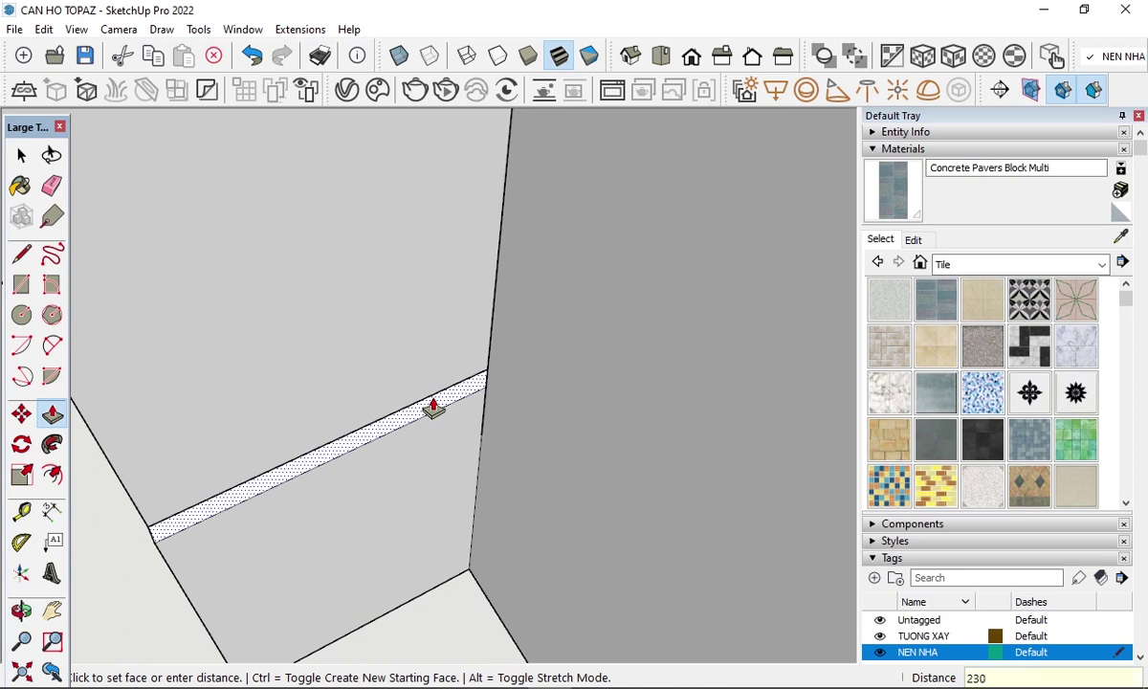
{"action": "type", "text": "0"}
{"action": "key", "text": "Return"}
- Paint the column's top edge and diagonal strips with Concrete Pavers Block Multi
{"action": "key", "text": "b"}
{"action": "scroll", "coordinate": [433, 402], "scroll_direction": "down", "scroll_amount": 2}
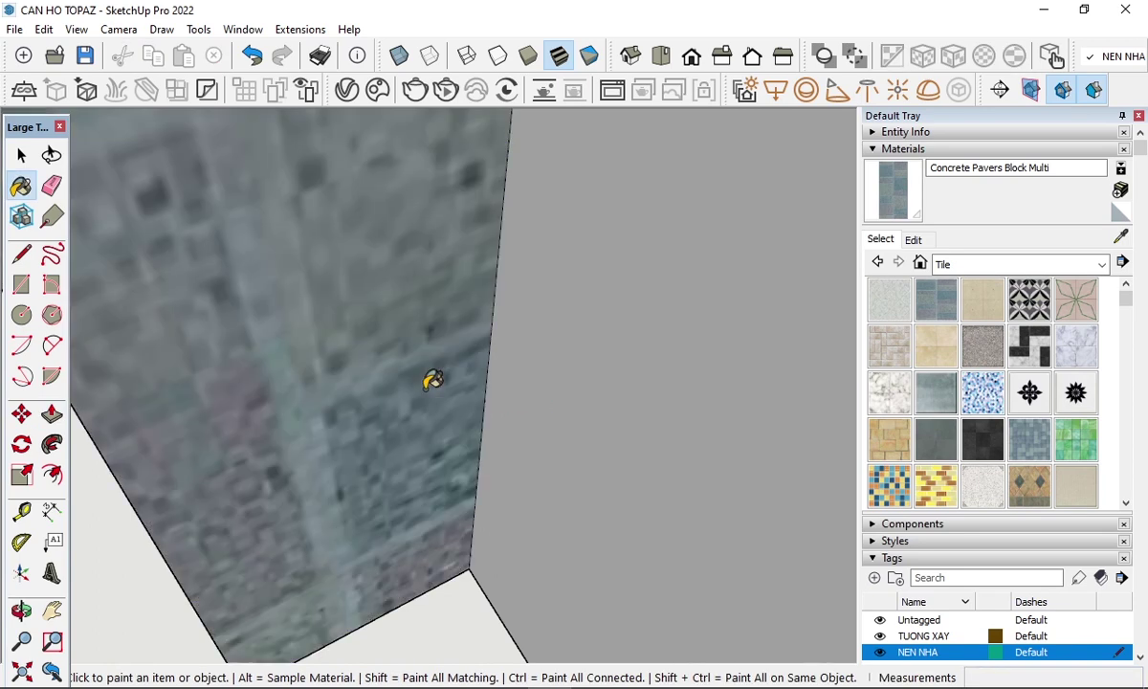
{"action": "scroll", "coordinate": [440, 431], "scroll_direction": "down", "scroll_amount": 2}
{"action": "scroll", "coordinate": [469, 473], "scroll_direction": "down", "scroll_amount": 2}
{"action": "scroll", "coordinate": [495, 462], "scroll_direction": "down", "scroll_amount": 2}
{"action": "scroll", "coordinate": [499, 463], "scroll_direction": "down", "scroll_amount": 3}
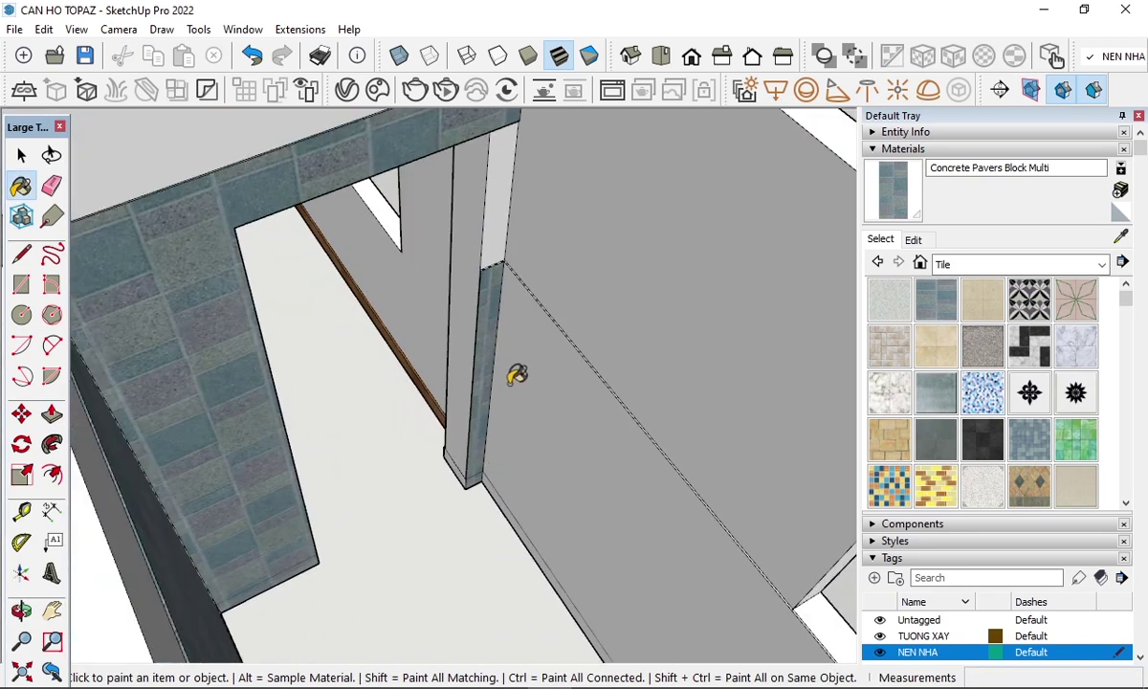
{"action": "middle_click_drag", "start_coordinate": [513, 371], "coordinate": [471, 379]}
{"action": "scroll", "coordinate": [499, 285], "scroll_direction": "up", "scroll_amount": 4}
{"action": "scroll", "coordinate": [499, 285], "scroll_direction": "up", "scroll_amount": 3}
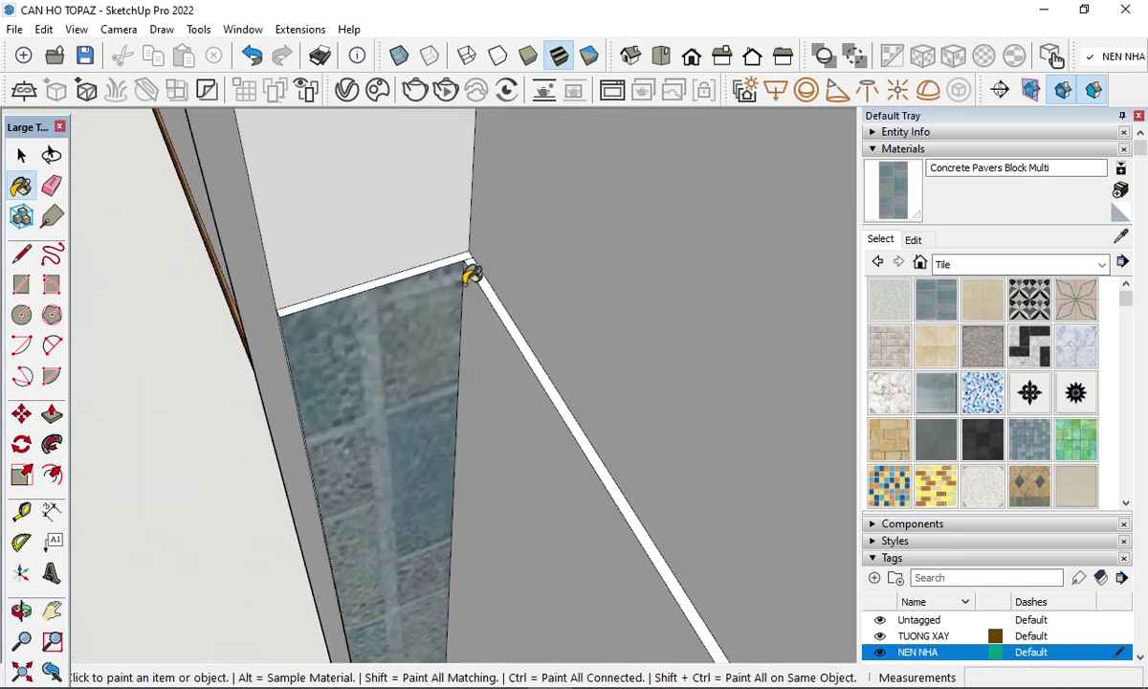
{"action": "scroll", "coordinate": [471, 266], "scroll_direction": "up", "scroll_amount": 3}
{"action": "left_click", "coordinate": [478, 229]}
{"action": "left_click", "coordinate": [491, 241]}
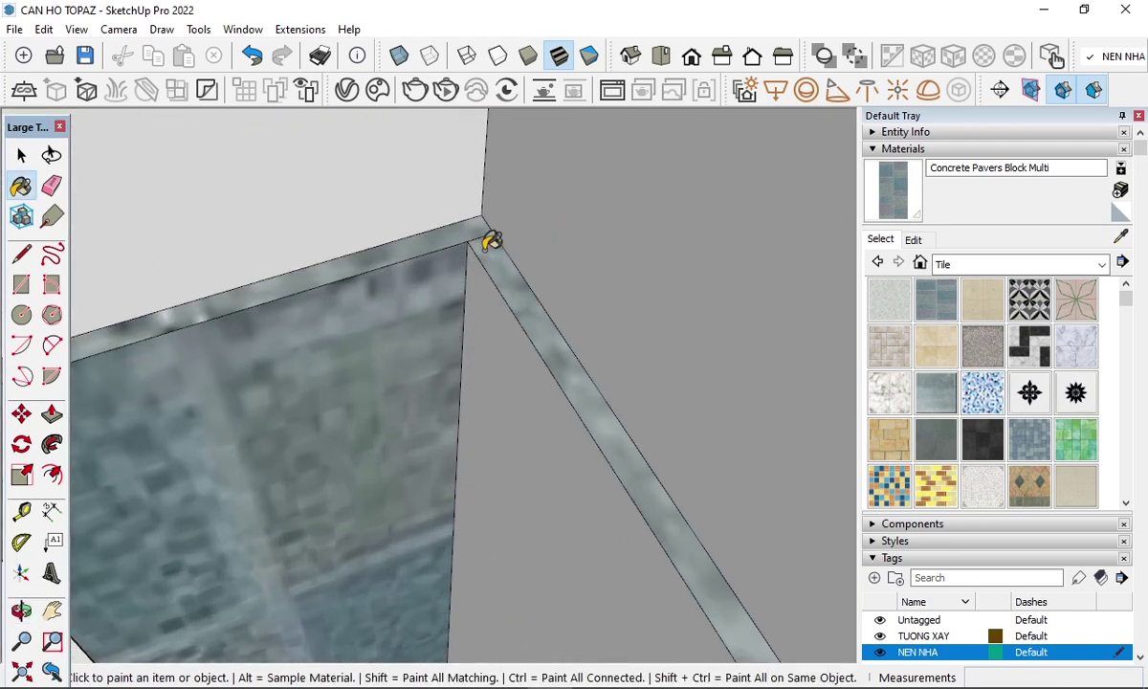
{"action": "key", "text": "space"}
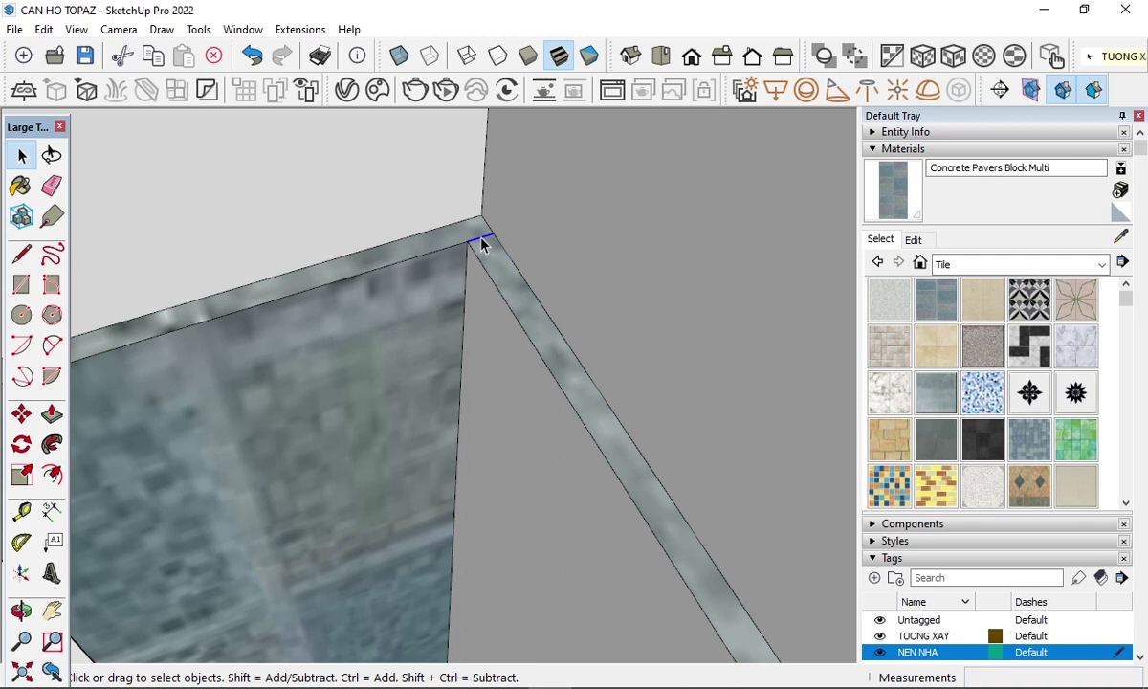
- Orbit around the tiled walls and back out to an overview of the rooms
{"action": "scroll", "coordinate": [574, 268], "scroll_direction": "down", "scroll_amount": 3}
{"action": "scroll", "coordinate": [588, 382], "scroll_direction": "down", "scroll_amount": 2}
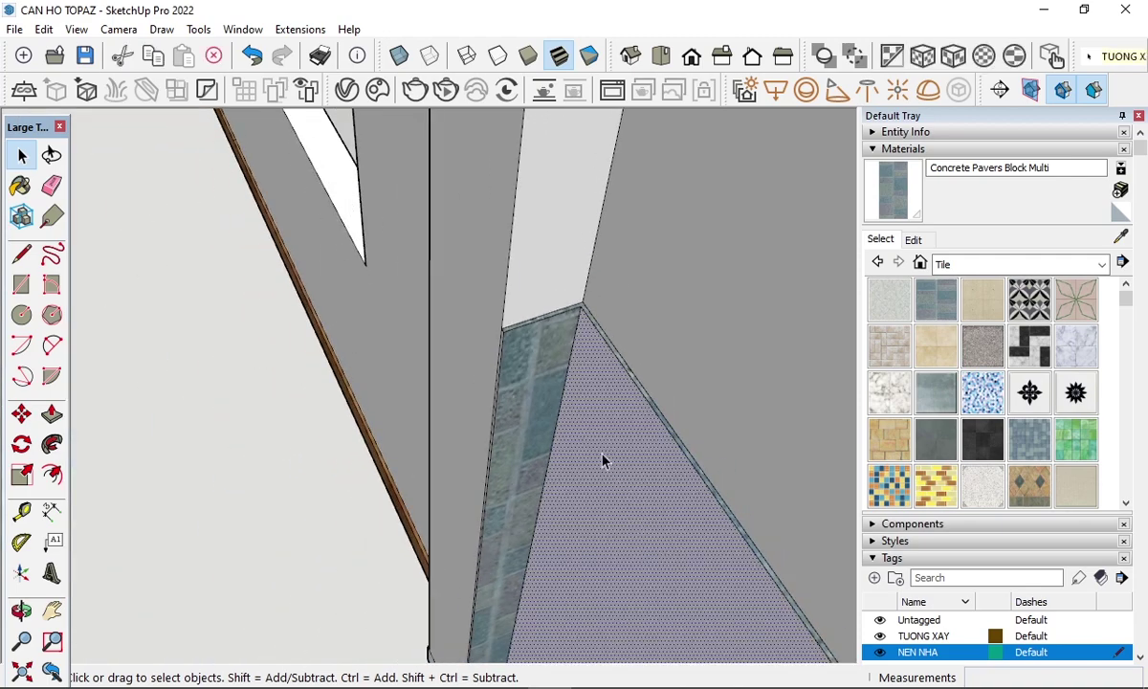
{"action": "key", "text": "b"}
{"action": "scroll", "coordinate": [307, 300], "scroll_direction": "down", "scroll_amount": 2}
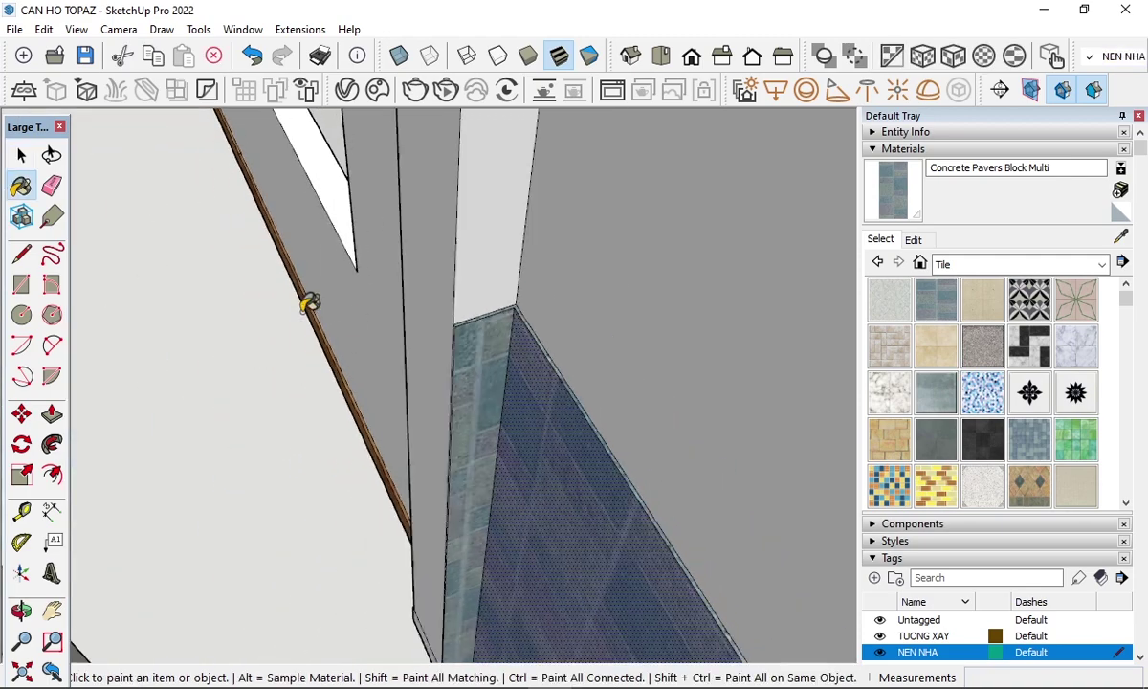
{"action": "scroll", "coordinate": [475, 302], "scroll_direction": "down", "scroll_amount": 3}
{"action": "scroll", "coordinate": [342, 584], "scroll_direction": "down", "scroll_amount": 2}
{"action": "mouse_move", "coordinate": [342, 584]}
{"action": "middle_mouse_down"}
{"action": "mouse_move", "coordinate": [397, 481]}
{"action": "mouse_move", "coordinate": [10, 601]}
{"action": "middle_mouse_up"}
{"action": "scroll", "coordinate": [481, 390], "scroll_direction": "down", "scroll_amount": 2}
{"action": "mouse_move", "coordinate": [481, 390]}
{"action": "middle_mouse_down"}
{"action": "mouse_move", "coordinate": [404, 525]}
{"action": "mouse_move", "coordinate": [691, 347]}
{"action": "middle_mouse_up"}
{"action": "scroll", "coordinate": [690, 348], "scroll_direction": "down", "scroll_amount": 3}
- Orbit in to the floor–wall corner of the lower-left room
{"action": "scroll", "coordinate": [287, 532], "scroll_direction": "up", "scroll_amount": 2}
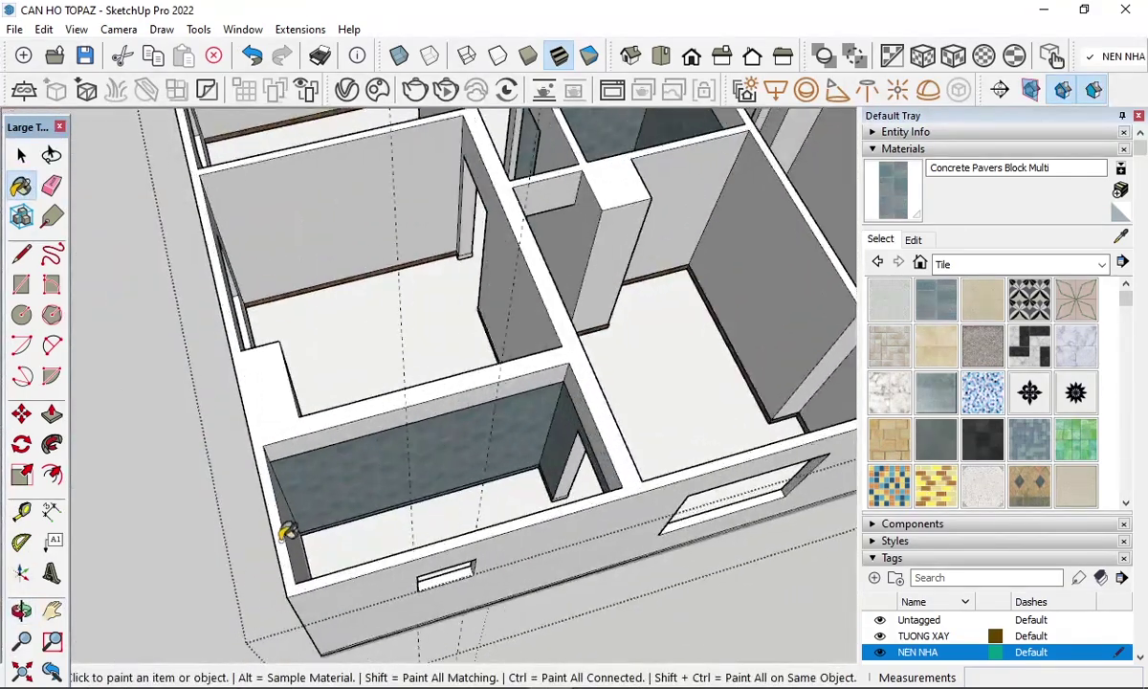
{"action": "mouse_move", "coordinate": [287, 533]}
{"action": "middle_mouse_down"}
{"action": "mouse_move", "coordinate": [341, 569]}
{"action": "mouse_move", "coordinate": [265, 639]}
{"action": "mouse_move", "coordinate": [653, 558]}
{"action": "middle_mouse_up"}
{"action": "scroll", "coordinate": [477, 402], "scroll_direction": "up", "scroll_amount": 3}
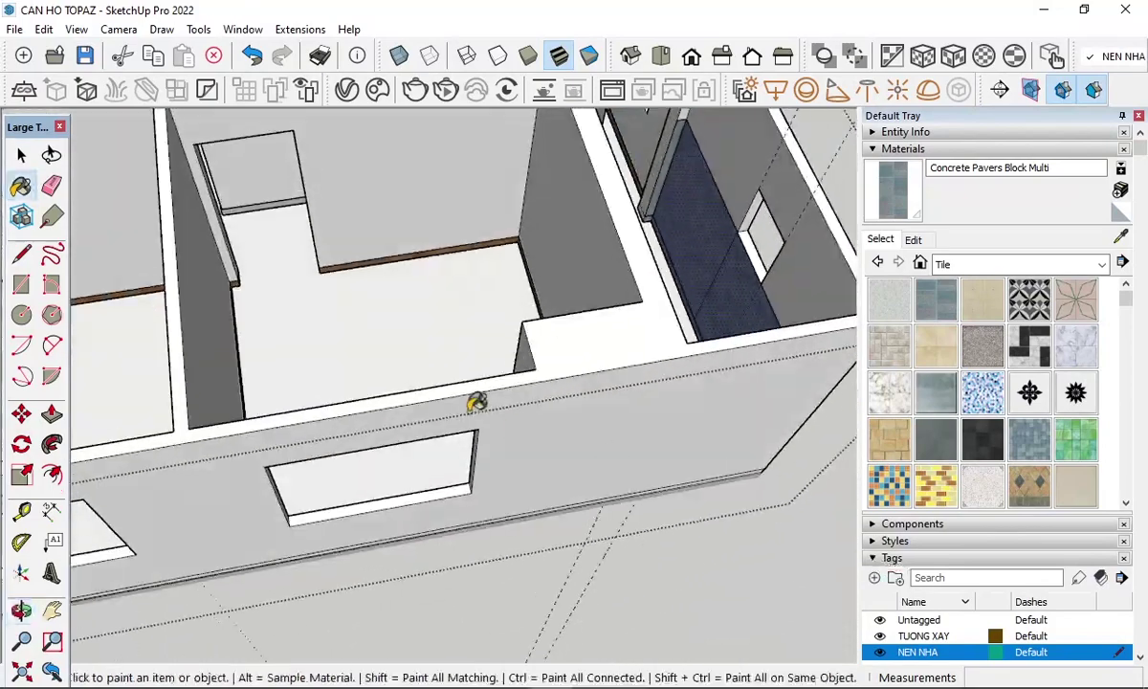
{"action": "scroll", "coordinate": [664, 314], "scroll_direction": "down", "scroll_amount": 2}
{"action": "scroll", "coordinate": [600, 315], "scroll_direction": "up", "scroll_amount": 3}
{"action": "mouse_move", "coordinate": [601, 316]}
{"action": "middle_mouse_down"}
{"action": "mouse_move", "coordinate": [801, 453]}
{"action": "mouse_move", "coordinate": [397, 402]}
{"action": "mouse_move", "coordinate": [577, 256]}
{"action": "mouse_move", "coordinate": [565, 202]}
{"action": "middle_mouse_up"}
{"action": "scroll", "coordinate": [451, 257], "scroll_direction": "up", "scroll_amount": 3}
{"action": "middle_click_drag", "start_coordinate": [451, 257], "coordinate": [570, 354]}
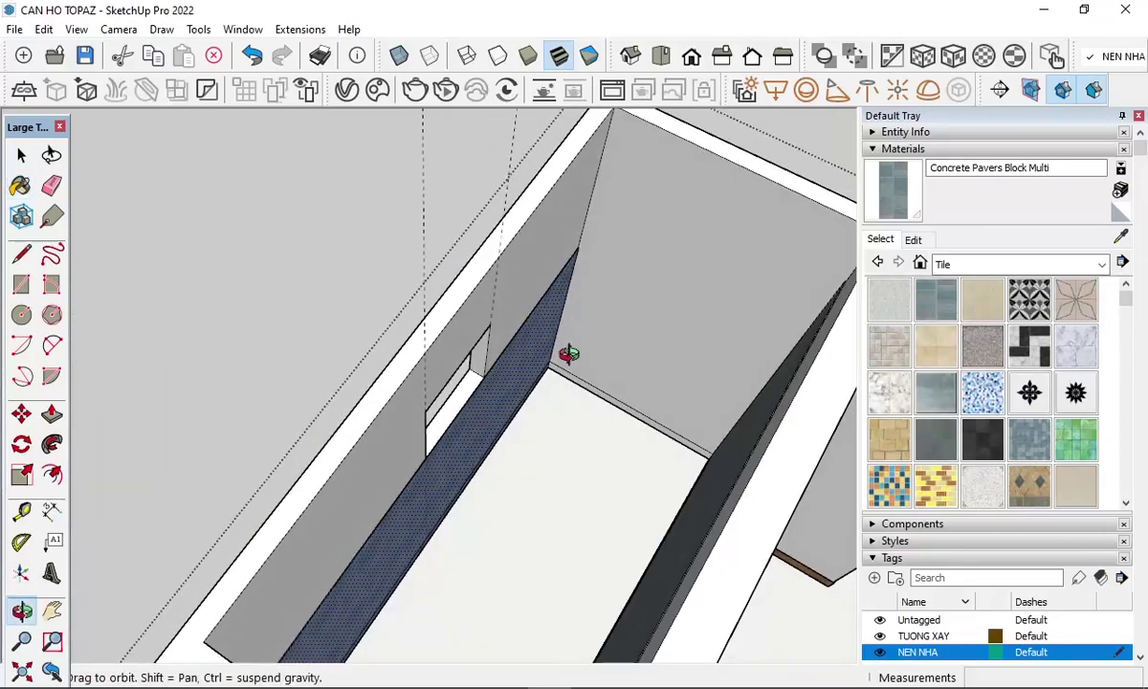
{"action": "scroll", "coordinate": [740, 415], "scroll_direction": "up", "scroll_amount": 3}
{"action": "scroll", "coordinate": [734, 466], "scroll_direction": "up", "scroll_amount": 3}
{"action": "scroll", "coordinate": [734, 466], "scroll_direction": "up", "scroll_amount": 2}
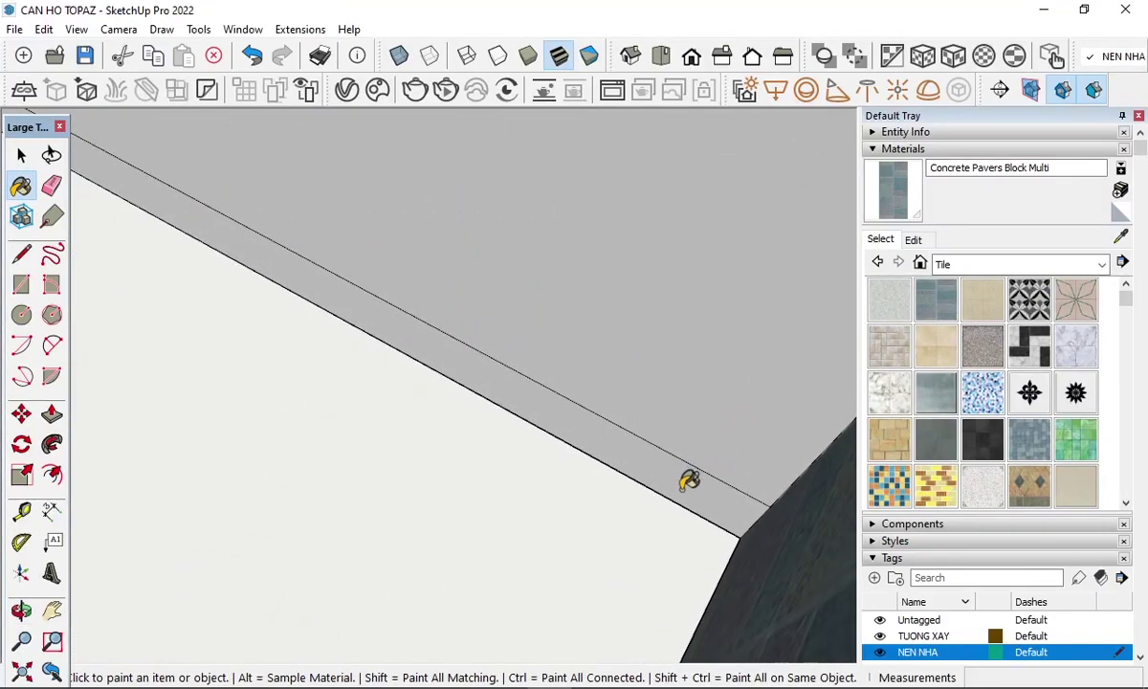
- Extrude the thin wall strip 5 mm, undoing an accidental flattening first
{"action": "key", "text": "space"}
{"action": "left_click", "coordinate": [674, 491]}
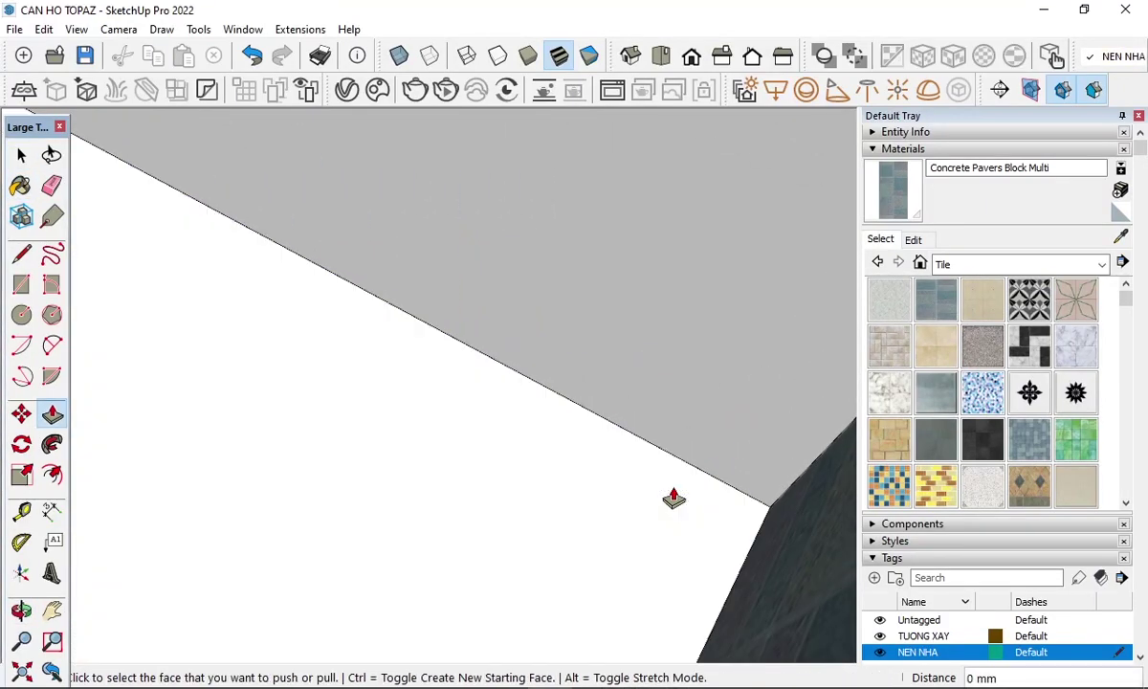
{"action": "key", "text": "ctrl+z"}
{"action": "left_click", "coordinate": [672, 499]}
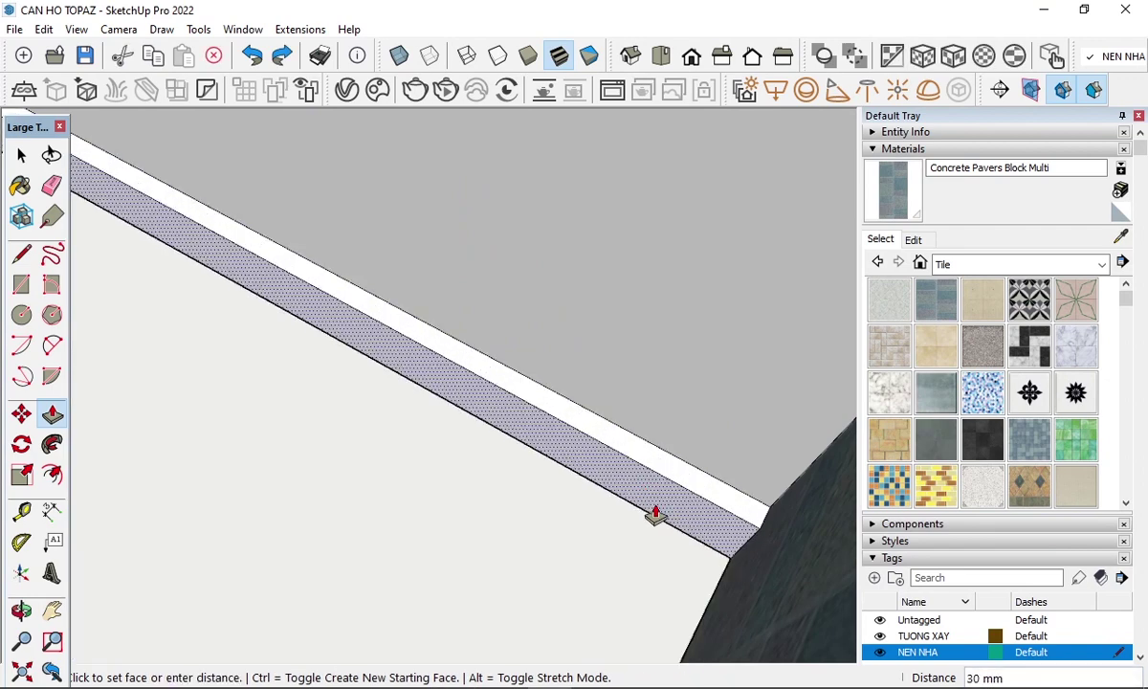
{"action": "type", "text": "5"}
{"action": "key", "text": "Return"}
- Raise the strip 2300 mm up the bathroom wall
{"action": "mouse_move", "coordinate": [650, 520]}
{"action": "middle_mouse_down"}
{"action": "mouse_move", "coordinate": [728, 476]}
{"action": "mouse_move", "coordinate": [690, 504]}
{"action": "middle_mouse_up"}
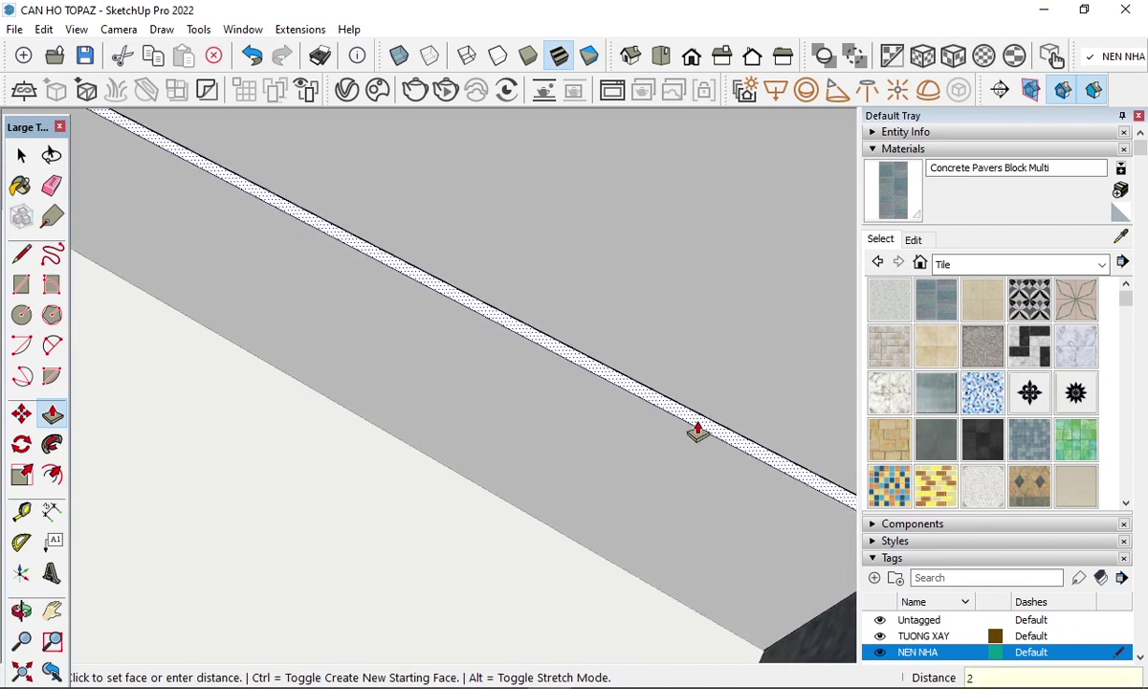
{"action": "type", "text": "300"}
{"action": "key", "text": "Return"}
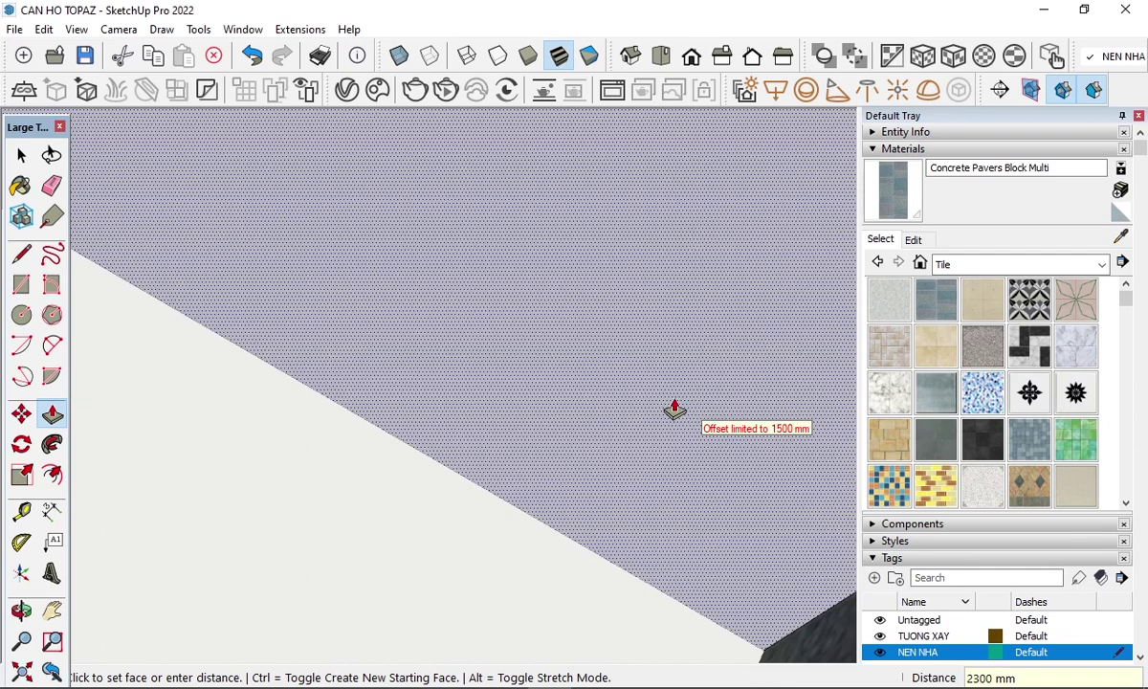
{"action": "key", "text": "b"}
{"action": "mouse_move", "coordinate": [668, 422]}
{"action": "middle_mouse_down"}
{"action": "mouse_move", "coordinate": [479, 491]}
{"action": "mouse_move", "coordinate": [401, 548]}
{"action": "mouse_move", "coordinate": [461, 535]}
{"action": "mouse_move", "coordinate": [636, 386]}
{"action": "mouse_move", "coordinate": [614, 403]}
{"action": "mouse_move", "coordinate": [648, 436]}
{"action": "mouse_move", "coordinate": [627, 455]}
{"action": "mouse_move", "coordinate": [503, 123]}
{"action": "mouse_move", "coordinate": [587, 215]}
{"action": "mouse_move", "coordinate": [530, 233]}
{"action": "mouse_move", "coordinate": [502, 263]}
{"action": "middle_mouse_up"}
{"action": "scroll", "coordinate": [687, 249], "scroll_direction": "down", "scroll_amount": 3}
{"action": "scroll", "coordinate": [664, 230], "scroll_direction": "down", "scroll_amount": 3}
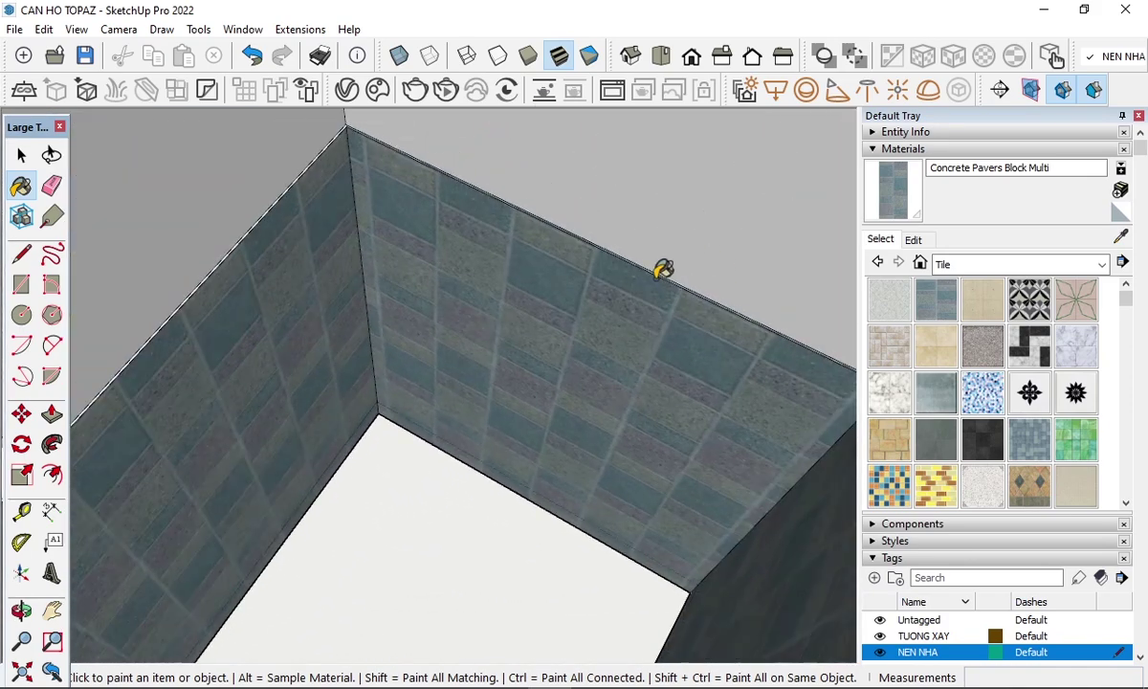
{"action": "scroll", "coordinate": [664, 267], "scroll_direction": "down", "scroll_amount": 2}
{"action": "scroll", "coordinate": [559, 293], "scroll_direction": "down", "scroll_amount": 2}
{"action": "scroll", "coordinate": [507, 344], "scroll_direction": "down", "scroll_amount": 2}
{"action": "mouse_move", "coordinate": [510, 363]}
{"action": "middle_mouse_down"}
{"action": "mouse_move", "coordinate": [392, 390]}
{"action": "mouse_move", "coordinate": [424, 264]}
{"action": "middle_mouse_up"}
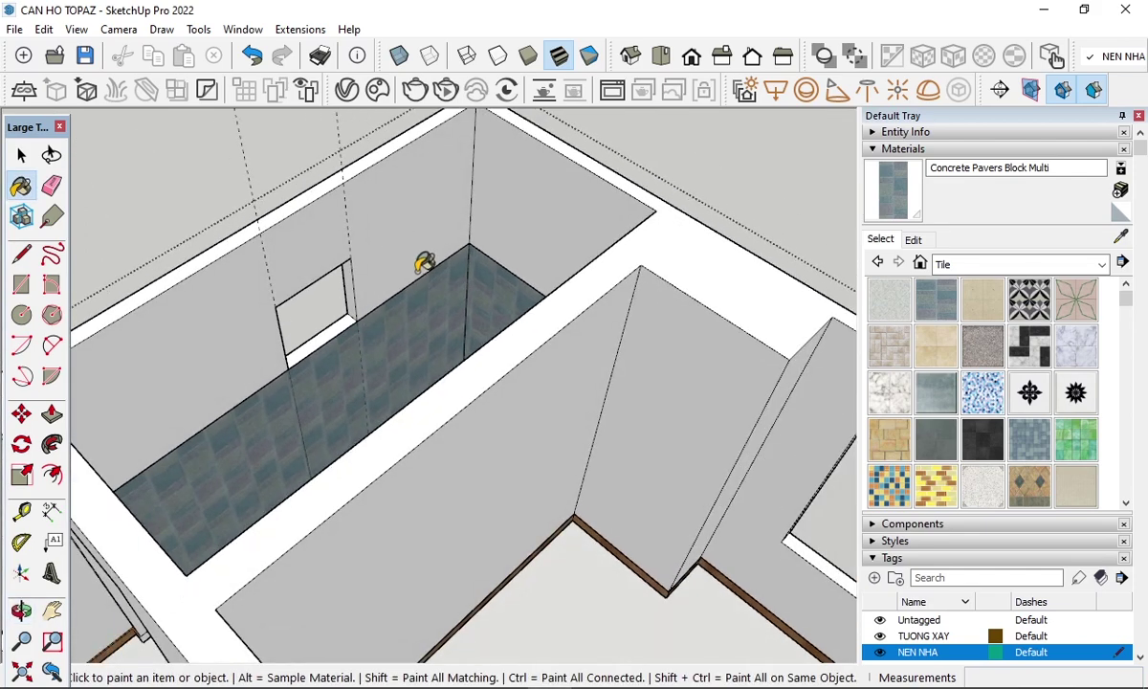
{"action": "scroll", "coordinate": [424, 264], "scroll_direction": "down", "scroll_amount": 3}
{"action": "middle_click_drag", "start_coordinate": [467, 404], "coordinate": [457, 403]}
{"action": "scroll", "coordinate": [350, 212], "scroll_direction": "up", "scroll_amount": 2}
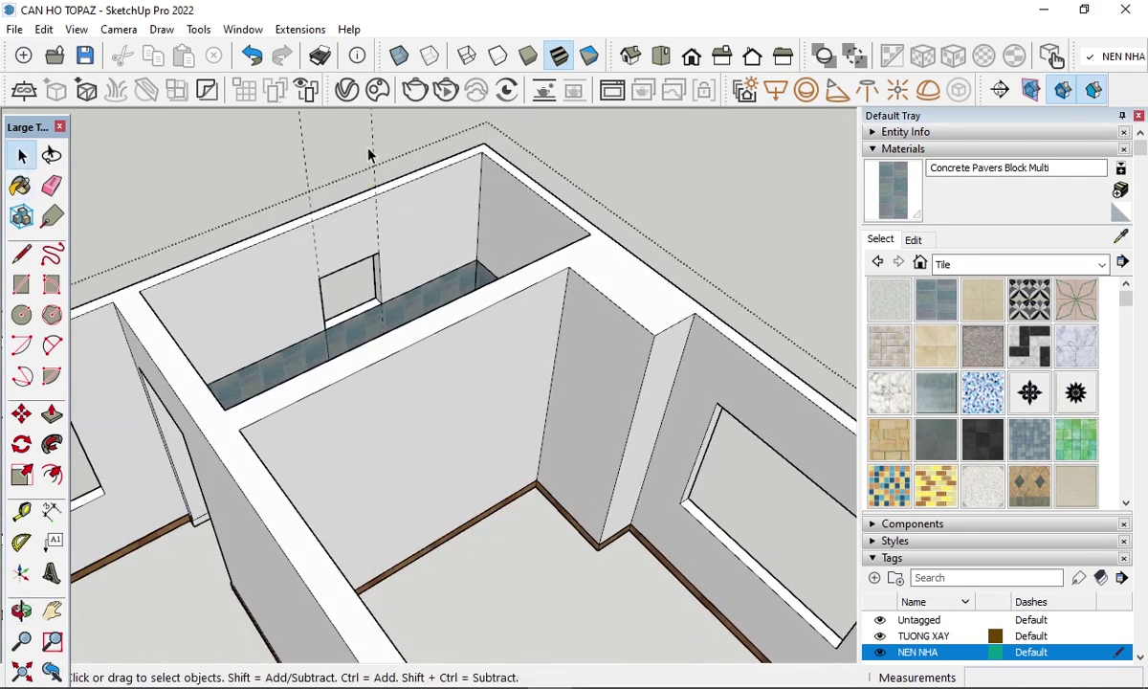
{"action": "left_click_drag", "start_coordinate": [375, 137], "coordinate": [323, 133]}
{"action": "left_click", "coordinate": [267, 127]}
{"action": "scroll", "coordinate": [382, 249], "scroll_direction": "up", "scroll_amount": 3}
{"action": "scroll", "coordinate": [363, 258], "scroll_direction": "up", "scroll_amount": 2}
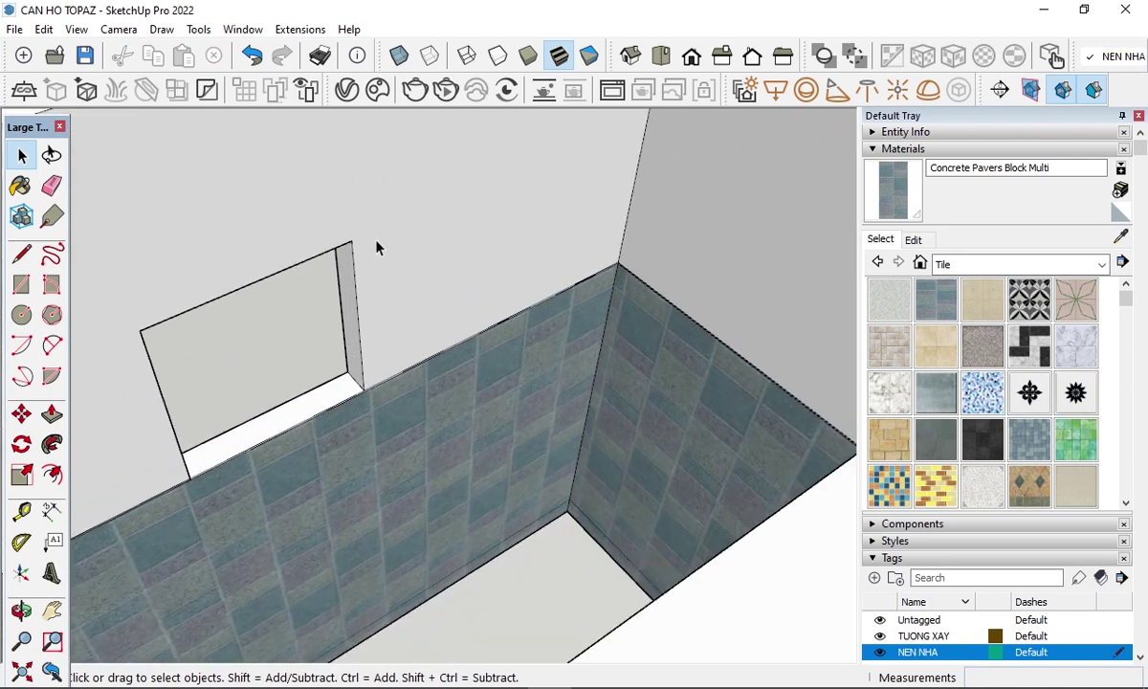
{"action": "scroll", "coordinate": [449, 229], "scroll_direction": "up", "scroll_amount": 3}
{"action": "scroll", "coordinate": [341, 447], "scroll_direction": "up", "scroll_amount": 2}
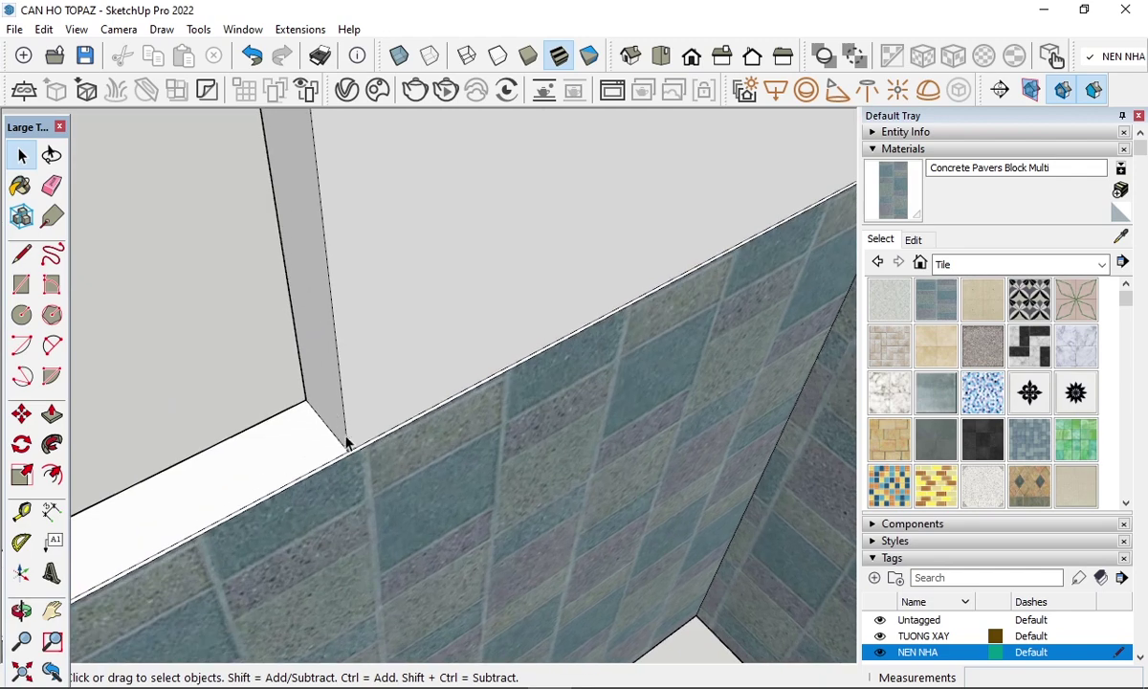
{"action": "scroll", "coordinate": [373, 393], "scroll_direction": "down", "scroll_amount": 2}
{"action": "scroll", "coordinate": [685, 224], "scroll_direction": "up", "scroll_amount": 1}
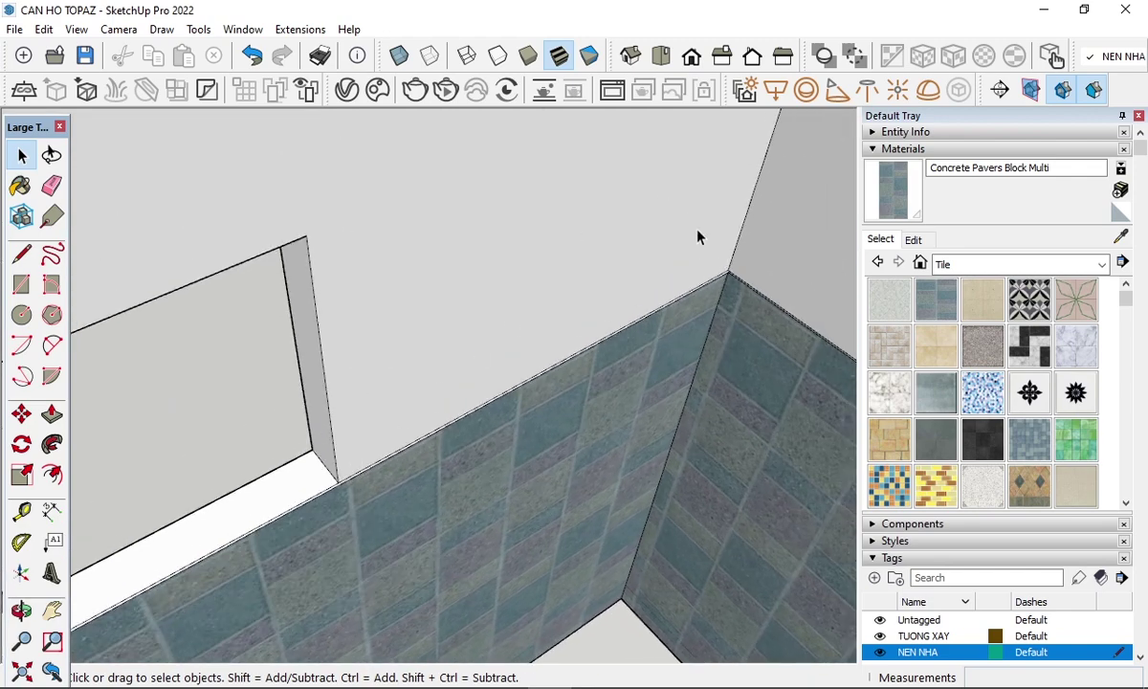
- Draw a rectangle covering the grey adjoining bathroom wall
{"action": "key", "text": "r"}
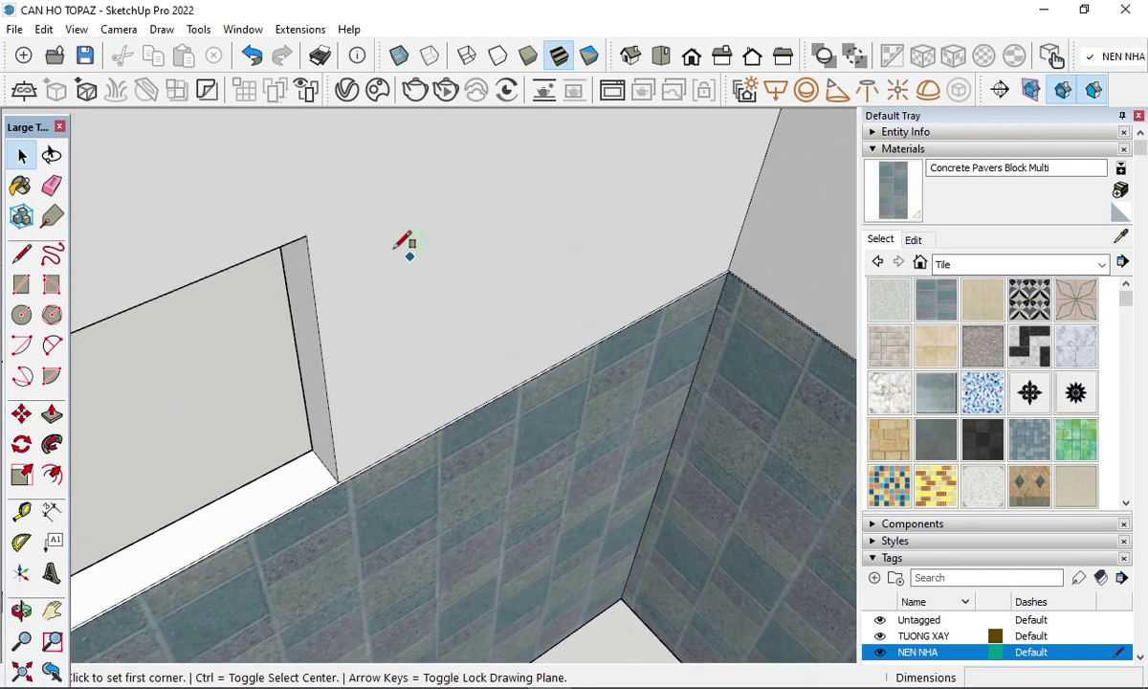
{"action": "left_click", "coordinate": [306, 235]}
{"action": "scroll", "coordinate": [679, 174], "scroll_direction": "up", "scroll_amount": 2}
{"action": "scroll", "coordinate": [756, 294], "scroll_direction": "up", "scroll_amount": 2}
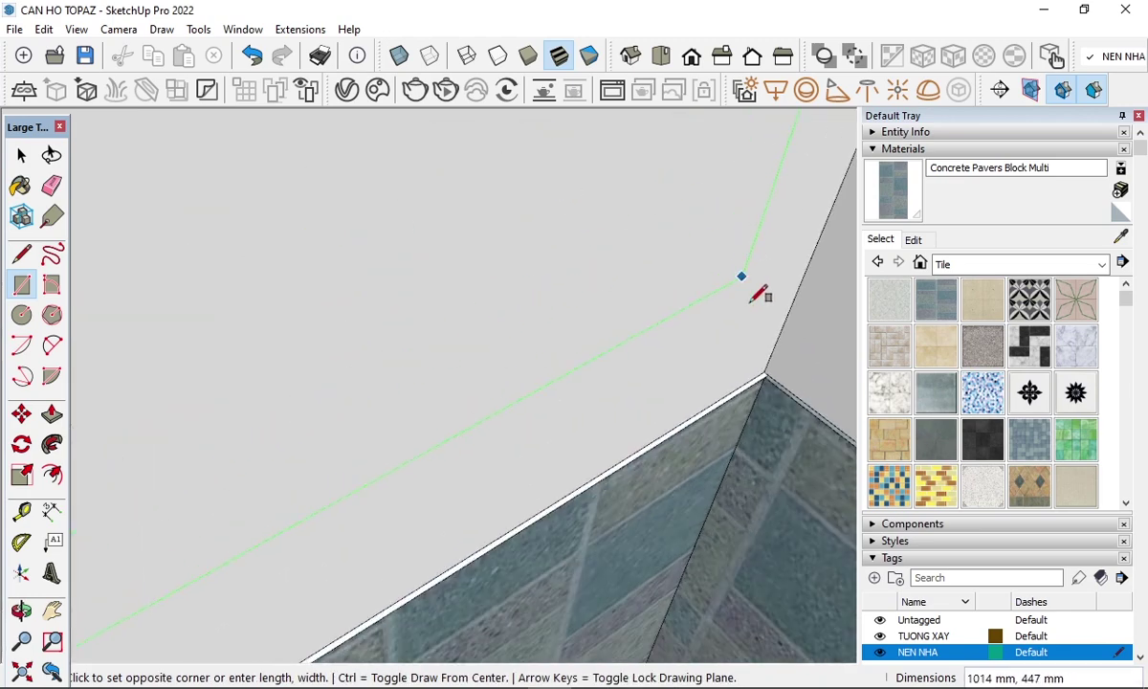
{"action": "left_click", "coordinate": [765, 372]}
{"action": "key", "text": "space"}
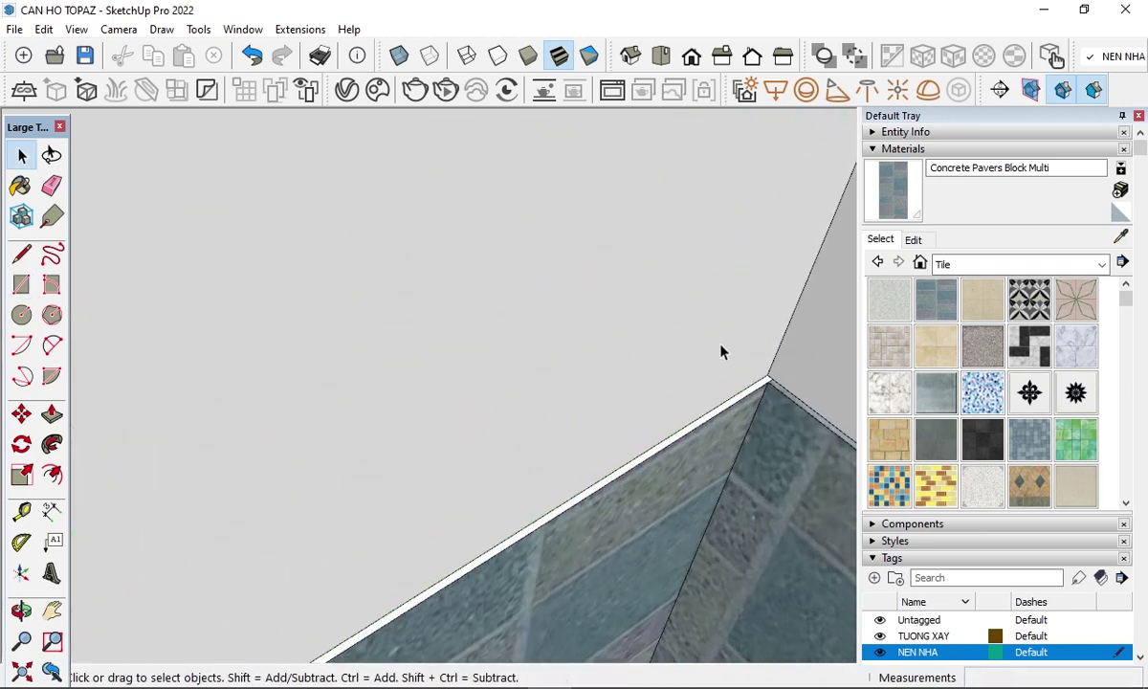
{"action": "left_click", "coordinate": [722, 352]}
- Push/Pull the rectangle out 5 mm and extrude the next wall face
{"action": "key", "text": "p"}
{"action": "left_click", "coordinate": [720, 354]}
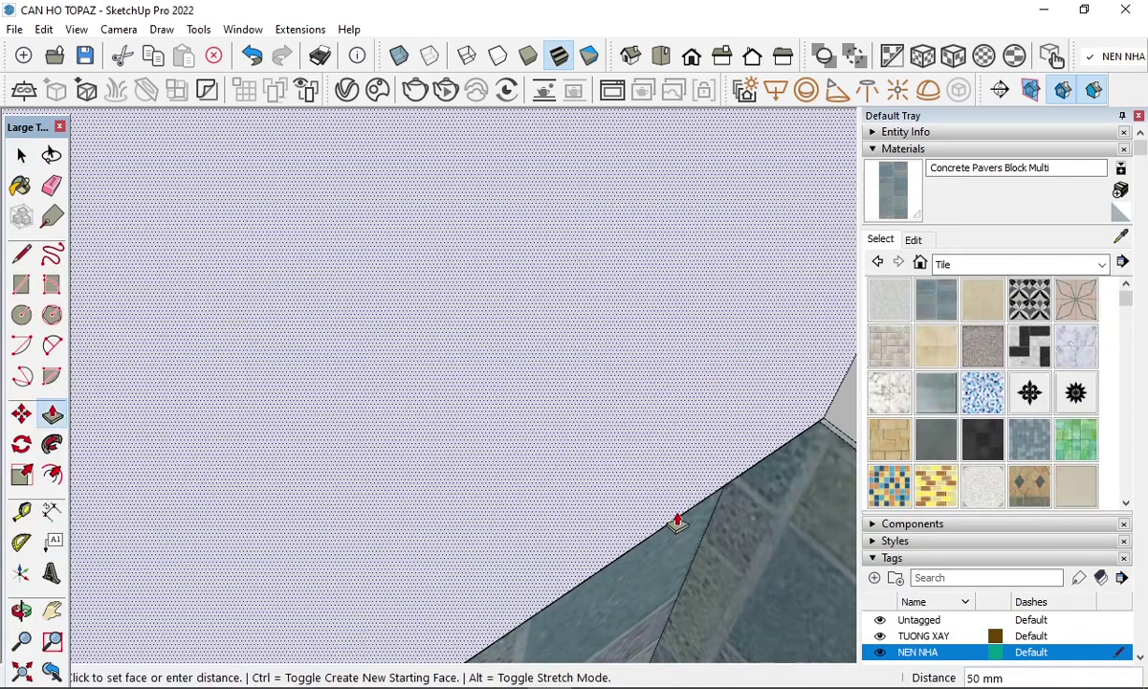
{"action": "scroll", "coordinate": [631, 605], "scroll_direction": "down", "scroll_amount": 2}
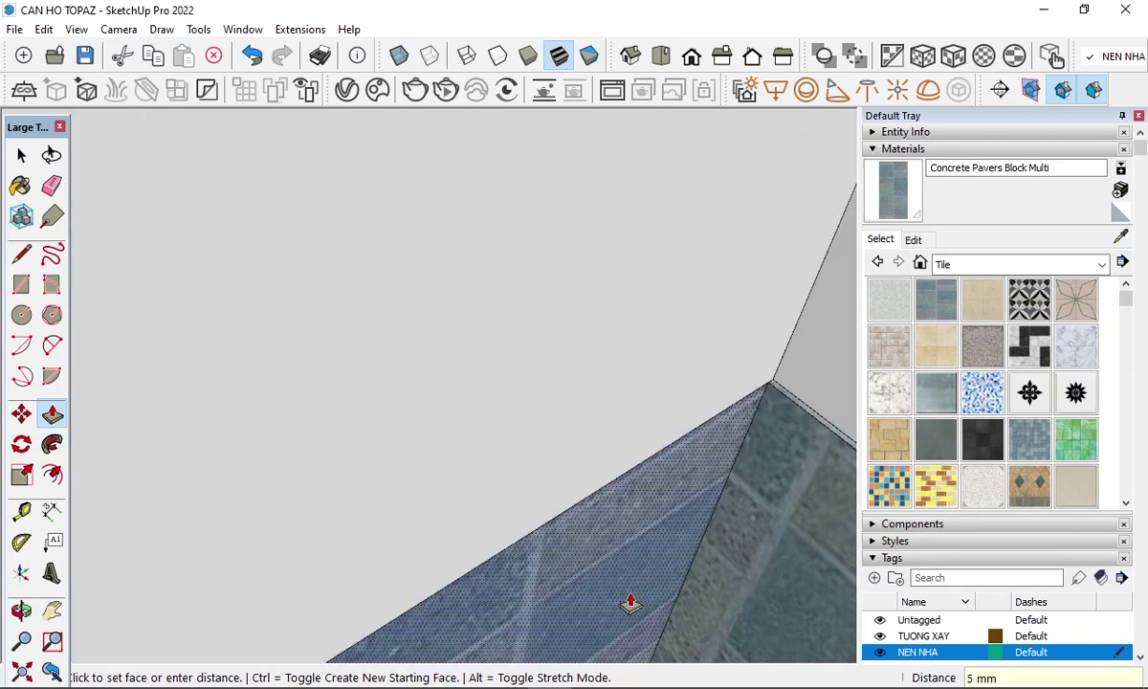
{"action": "left_click", "coordinate": [418, 540]}
{"action": "scroll", "coordinate": [392, 602], "scroll_direction": "up", "scroll_amount": 2}
{"action": "mouse_move", "coordinate": [391, 603]}
{"action": "middle_mouse_down"}
{"action": "mouse_move", "coordinate": [635, 494]}
{"action": "mouse_move", "coordinate": [589, 474]}
{"action": "mouse_move", "coordinate": [614, 413]}
{"action": "middle_mouse_up"}
{"action": "left_click", "coordinate": [551, 447]}
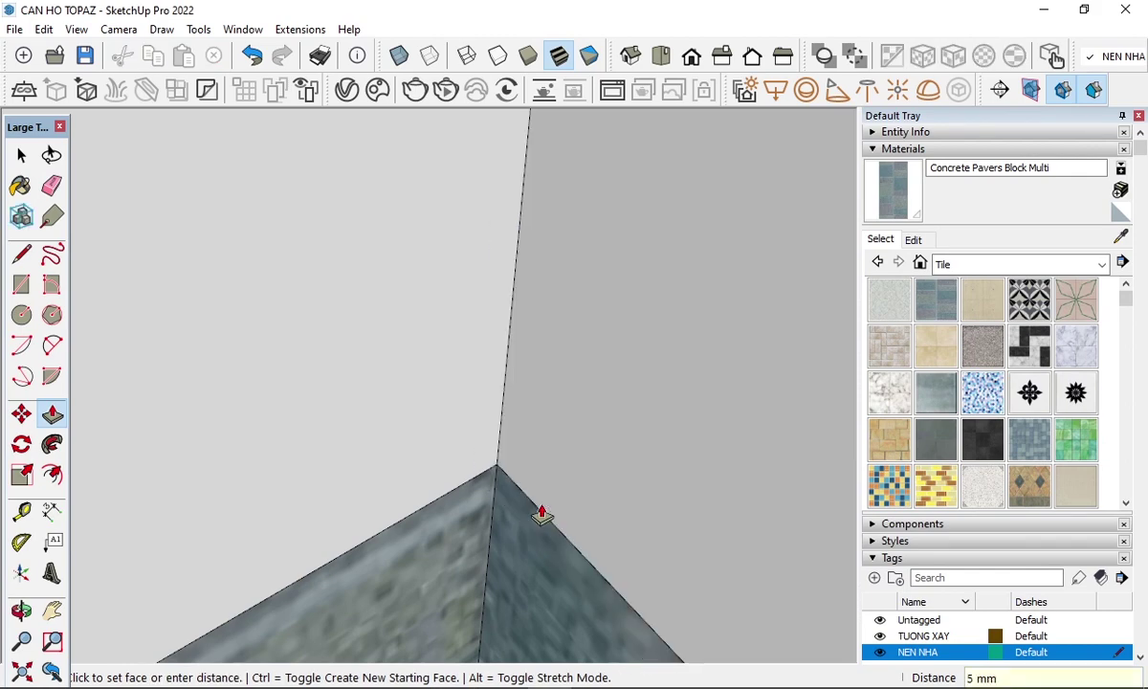
{"action": "left_click", "coordinate": [540, 511]}
{"action": "middle_click_drag", "start_coordinate": [525, 468], "coordinate": [590, 430]}
- Tile the grey right wall with Concrete Pavers Block Multi
{"action": "key", "text": "b"}
{"action": "left_click", "coordinate": [618, 319]}
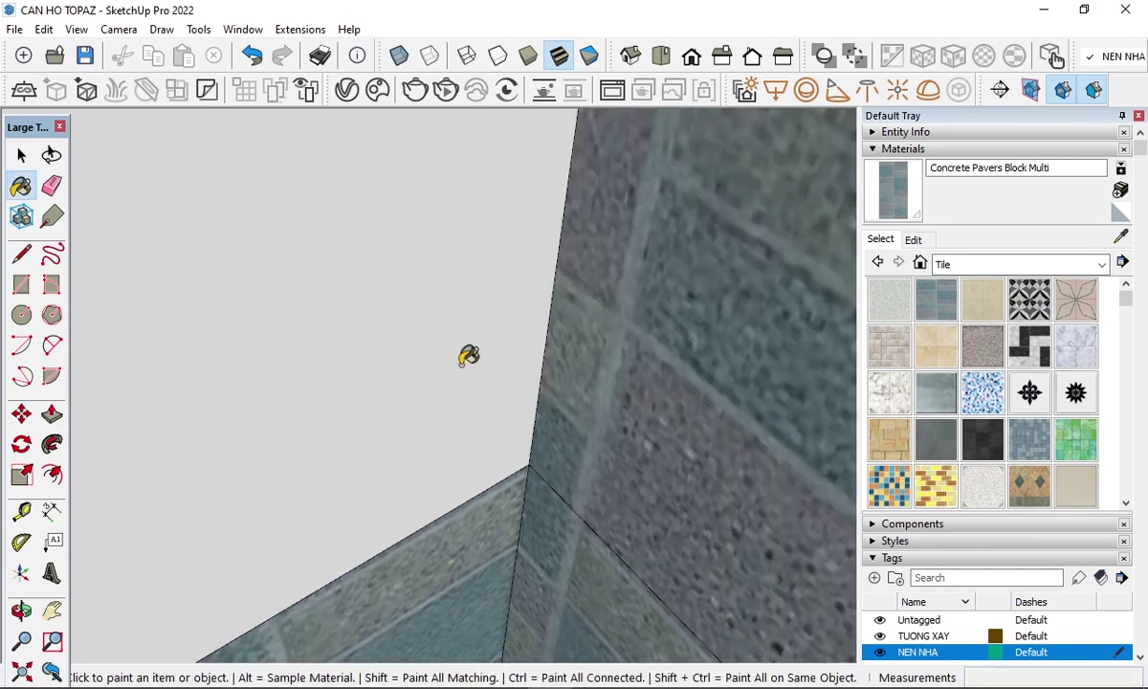
{"action": "mouse_move", "coordinate": [468, 356]}
{"action": "middle_mouse_down"}
{"action": "mouse_move", "coordinate": [573, 453]}
{"action": "mouse_move", "coordinate": [568, 400]}
{"action": "middle_mouse_up"}
{"action": "scroll", "coordinate": [571, 373], "scroll_direction": "down", "scroll_amount": 2}
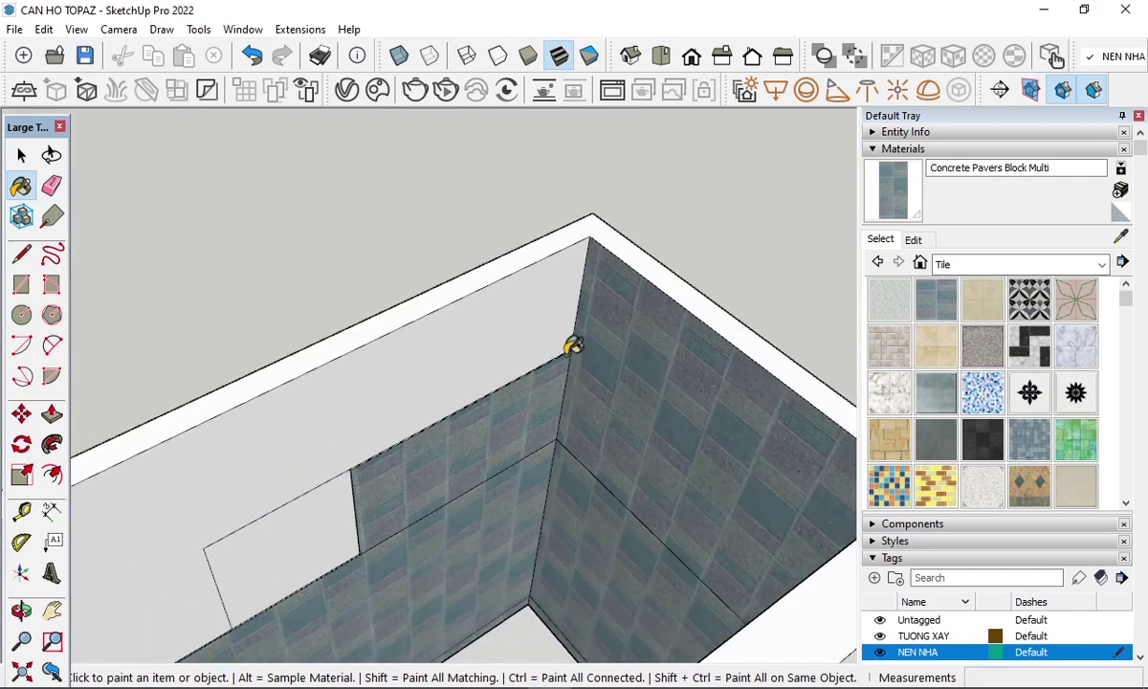
{"action": "scroll", "coordinate": [593, 344], "scroll_direction": "down", "scroll_amount": 2}
{"action": "mouse_move", "coordinate": [612, 343]}
{"action": "middle_mouse_down"}
{"action": "mouse_move", "coordinate": [636, 380]}
{"action": "mouse_move", "coordinate": [732, 380]}
{"action": "mouse_move", "coordinate": [712, 344]}
{"action": "mouse_move", "coordinate": [733, 354]}
{"action": "mouse_move", "coordinate": [708, 319]}
{"action": "middle_mouse_up"}
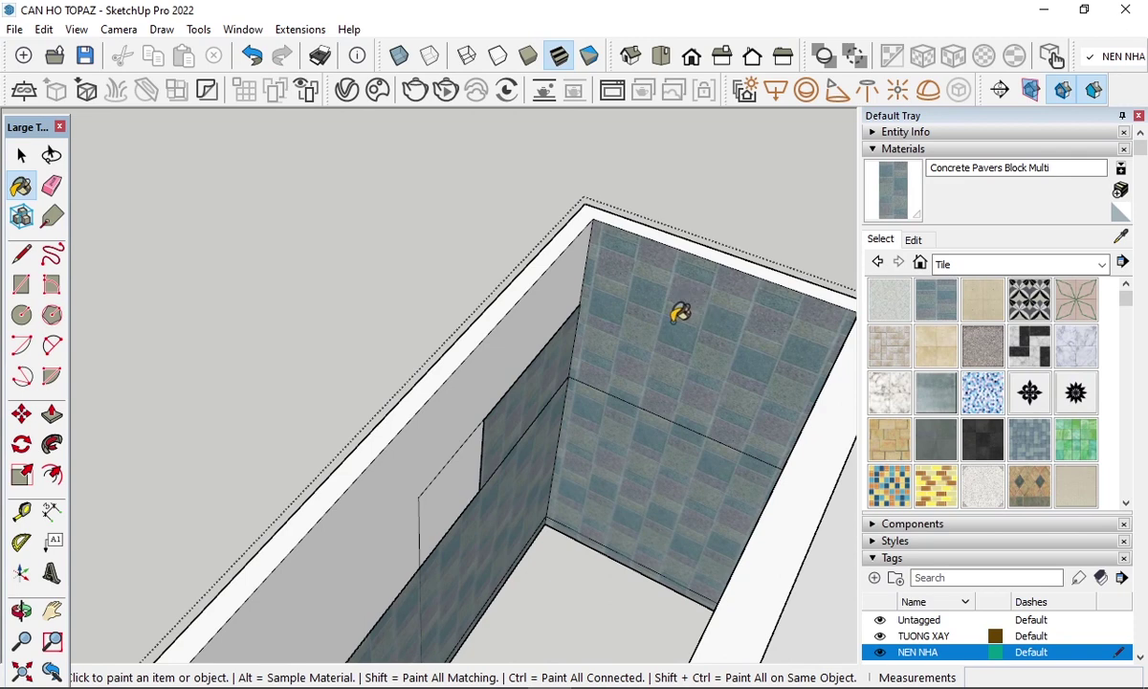
- Save the model, accepting the file version warning
{"action": "key", "text": "ctrl+s"}
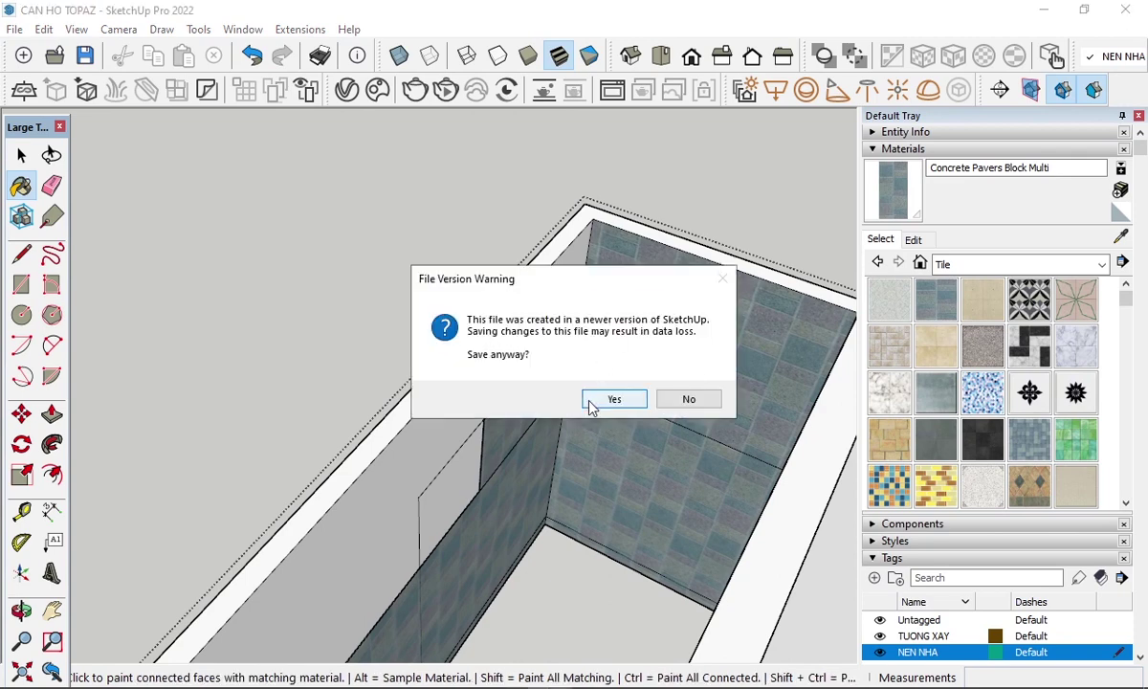
{"action": "left_click", "coordinate": [613, 399]}
{"action": "mouse_move", "coordinate": [607, 379]}
{"action": "middle_mouse_down"}
{"action": "mouse_move", "coordinate": [620, 269]}
{"action": "mouse_move", "coordinate": [567, 371]}
{"action": "mouse_move", "coordinate": [889, 483]}
{"action": "middle_mouse_up"}
{"action": "scroll", "coordinate": [474, 222], "scroll_direction": "up", "scroll_amount": 3}
{"action": "mouse_move", "coordinate": [474, 222]}
{"action": "middle_mouse_down"}
{"action": "mouse_move", "coordinate": [538, 402]}
{"action": "mouse_move", "coordinate": [774, 409]}
{"action": "mouse_move", "coordinate": [526, 490]}
{"action": "mouse_move", "coordinate": [397, 397]}
{"action": "mouse_move", "coordinate": [763, 374]}
{"action": "mouse_move", "coordinate": [397, 325]}
{"action": "middle_mouse_up"}
- Orbit around the tiled bathroom corner to check the cladding
{"action": "key", "text": "b"}
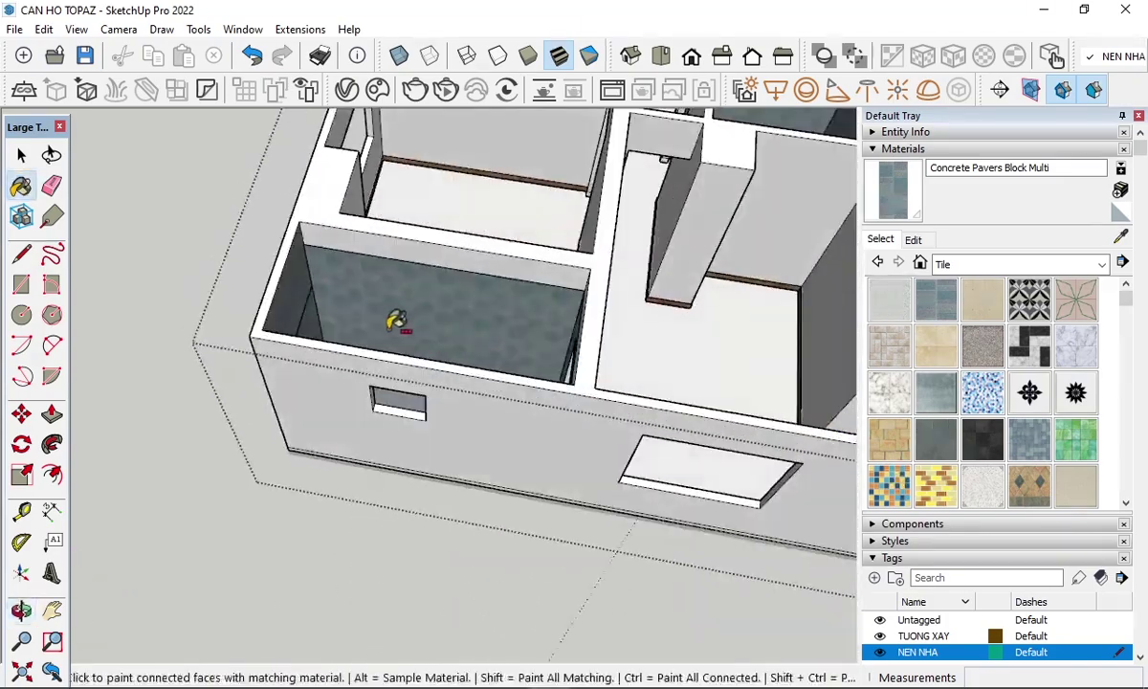
{"action": "scroll", "coordinate": [340, 297], "scroll_direction": "up", "scroll_amount": 2}
{"action": "mouse_move", "coordinate": [340, 297]}
{"action": "middle_mouse_down"}
{"action": "mouse_move", "coordinate": [184, 269]}
{"action": "mouse_move", "coordinate": [192, 197]}
{"action": "mouse_move", "coordinate": [223, 205]}
{"action": "middle_mouse_up"}
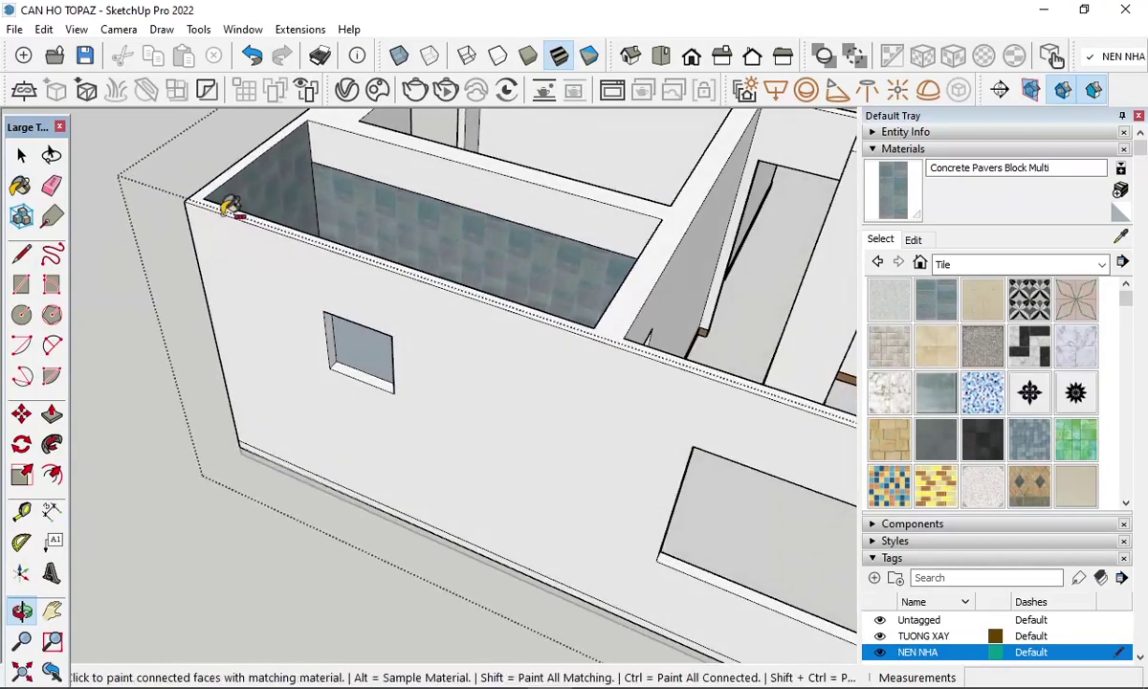
{"action": "scroll", "coordinate": [299, 115], "scroll_direction": "up", "scroll_amount": 3}
{"action": "scroll", "coordinate": [299, 115], "scroll_direction": "up", "scroll_amount": 3}
{"action": "mouse_move", "coordinate": [333, 115]}
{"action": "middle_mouse_down"}
{"action": "mouse_move", "coordinate": [390, 228]}
{"action": "mouse_move", "coordinate": [328, 226]}
{"action": "middle_mouse_up"}
{"action": "scroll", "coordinate": [405, 251], "scroll_direction": "down", "scroll_amount": 2}
{"action": "scroll", "coordinate": [423, 328], "scroll_direction": "down", "scroll_amount": 2}
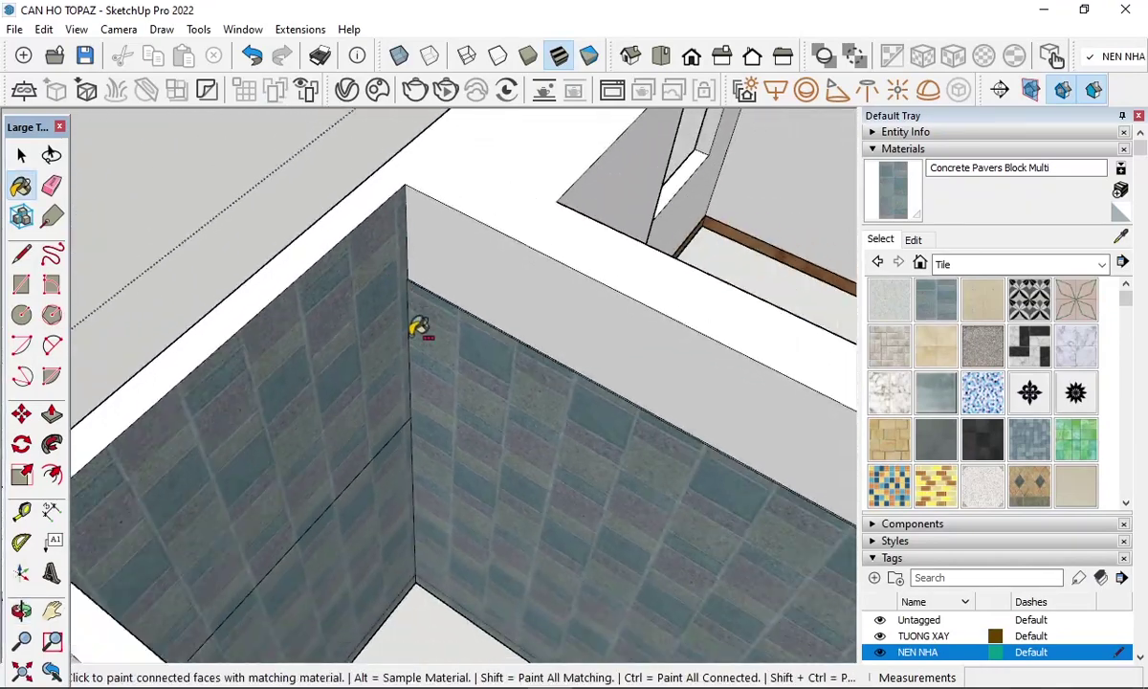
{"action": "scroll", "coordinate": [321, 304], "scroll_direction": "down", "scroll_amount": 2}
{"action": "scroll", "coordinate": [430, 412], "scroll_direction": "down", "scroll_amount": 2}
{"action": "mouse_move", "coordinate": [430, 412]}
{"action": "middle_mouse_down"}
{"action": "mouse_move", "coordinate": [218, 457]}
{"action": "mouse_move", "coordinate": [390, 351]}
{"action": "mouse_move", "coordinate": [320, 276]}
{"action": "middle_mouse_up"}
{"action": "scroll", "coordinate": [389, 351], "scroll_direction": "up", "scroll_amount": 2}
{"action": "scroll", "coordinate": [230, 243], "scroll_direction": "up", "scroll_amount": 2}
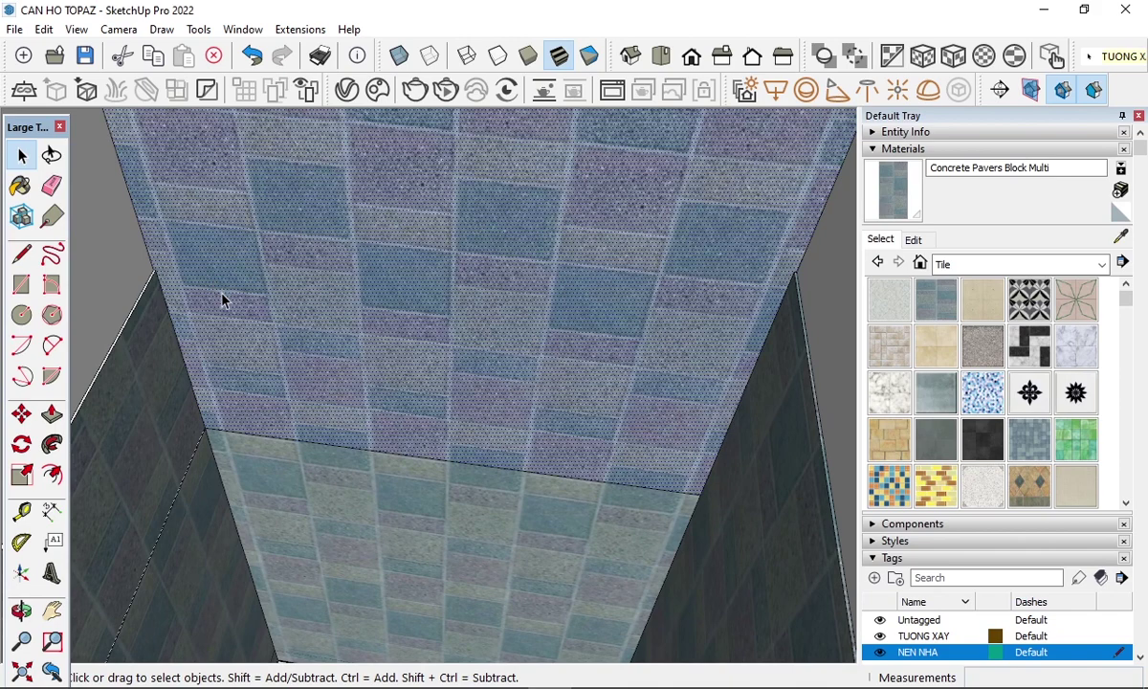
- Draw a line from the left wall corner across the tiled surface, splitting it
{"action": "key", "text": "l"}
{"action": "left_click", "coordinate": [159, 266]}
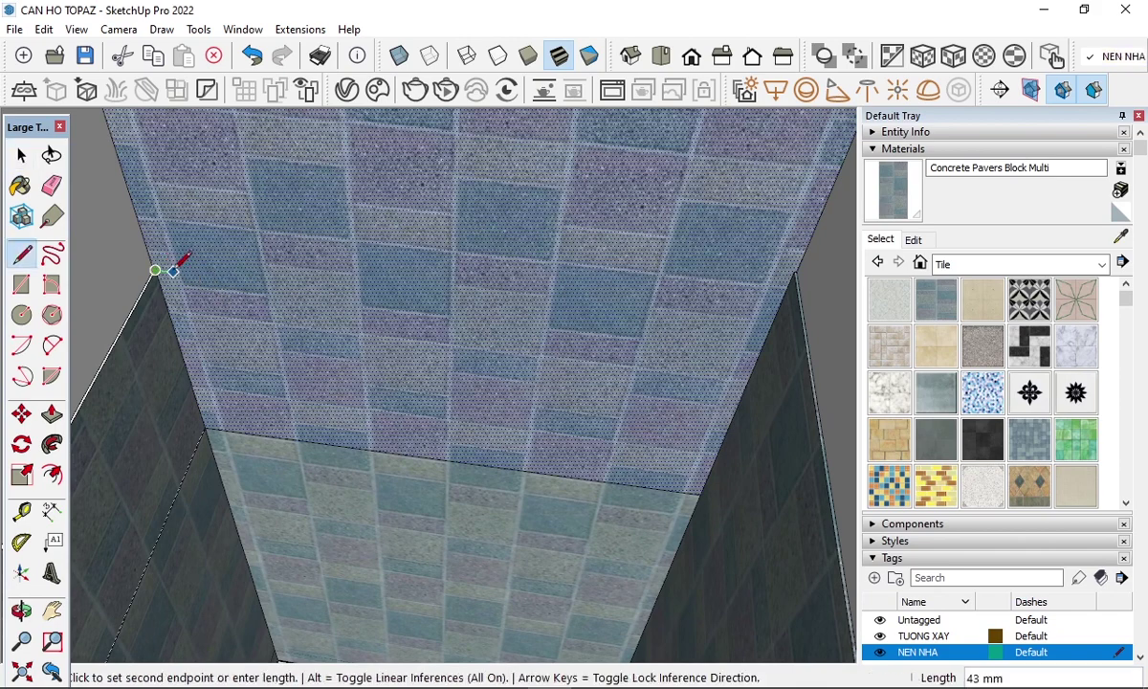
{"action": "scroll", "coordinate": [187, 268], "scroll_direction": "down", "scroll_amount": 1}
{"action": "scroll", "coordinate": [573, 268], "scroll_direction": "up", "scroll_amount": 1}
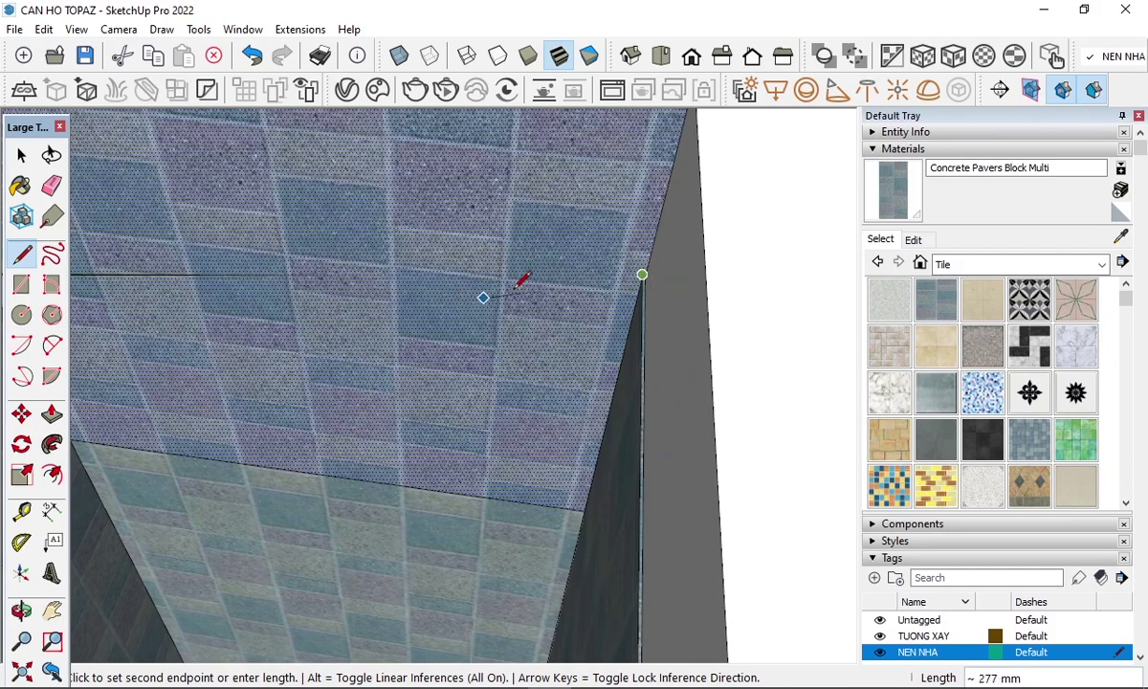
{"action": "left_click", "coordinate": [624, 280]}
{"action": "scroll", "coordinate": [623, 282], "scroll_direction": "up", "scroll_amount": 2}
{"action": "scroll", "coordinate": [626, 287], "scroll_direction": "up", "scroll_amount": 1}
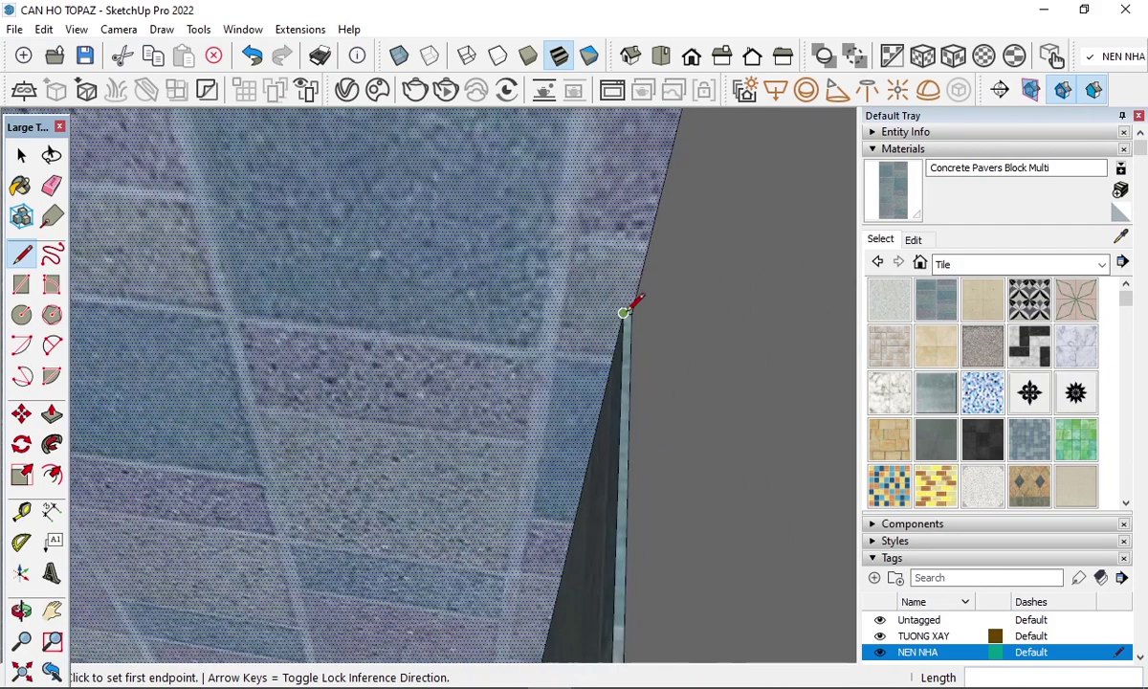
{"action": "left_click", "coordinate": [905, 143]}
{"action": "scroll", "coordinate": [599, 238], "scroll_direction": "down", "scroll_amount": 2}
{"action": "scroll", "coordinate": [674, 219], "scroll_direction": "down", "scroll_amount": 2}
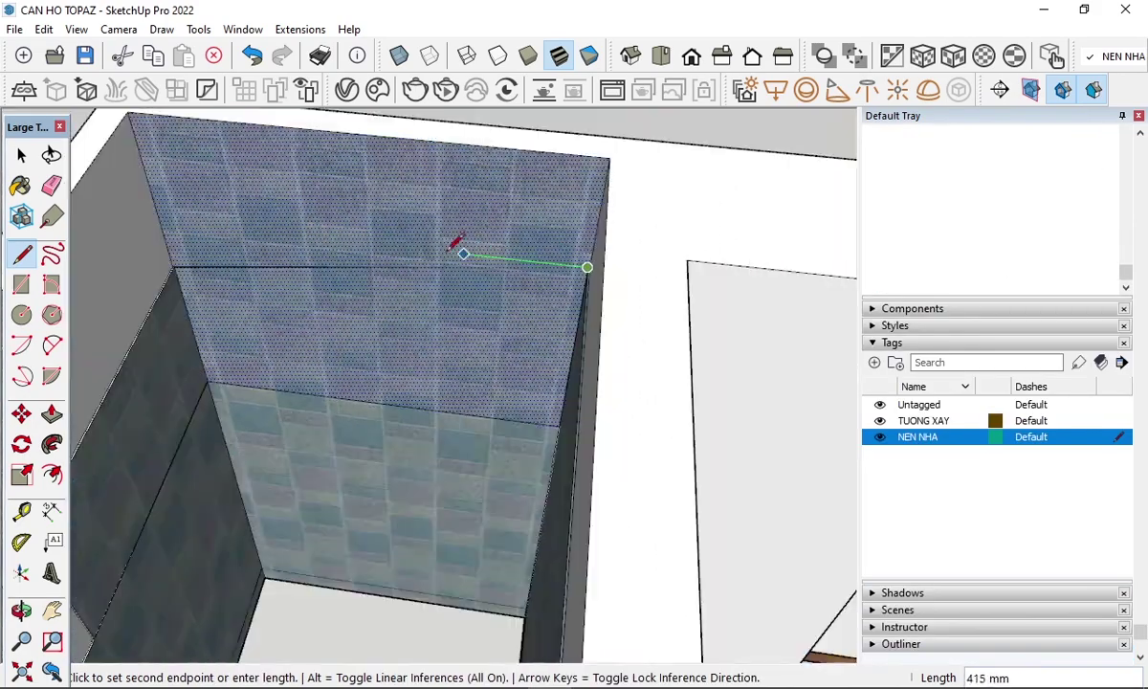
{"action": "scroll", "coordinate": [173, 264], "scroll_direction": "up", "scroll_amount": 2}
{"action": "scroll", "coordinate": [178, 267], "scroll_direction": "up", "scroll_amount": 1}
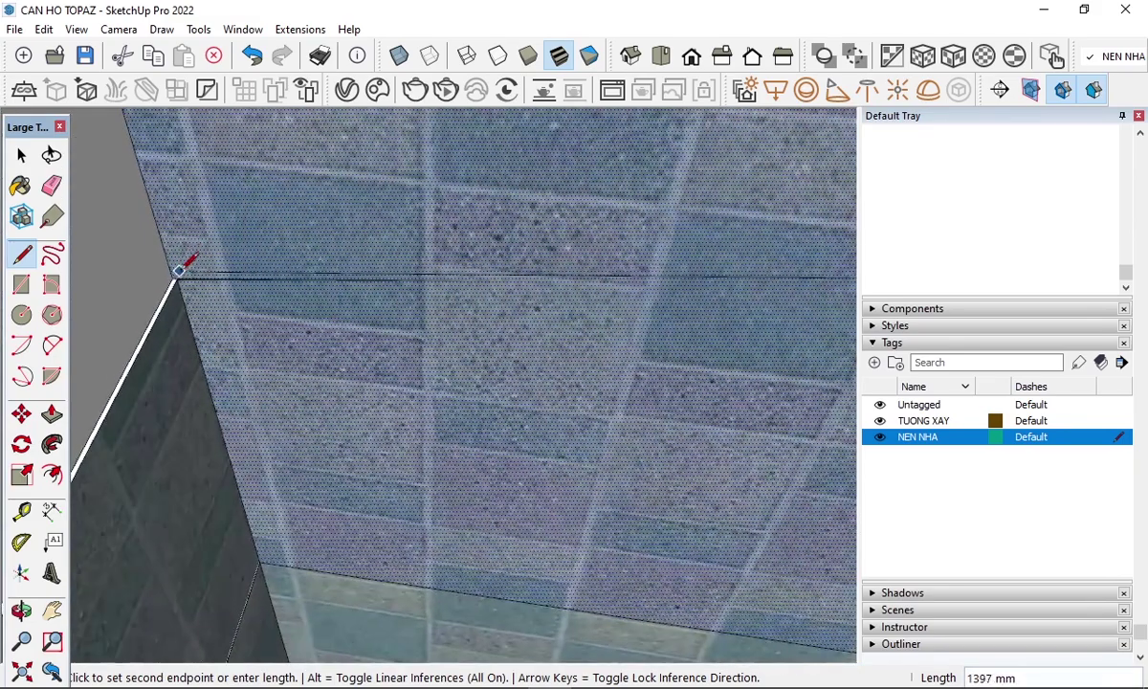
{"action": "left_click", "coordinate": [177, 279]}
{"action": "key", "text": "space"}
- Orbit and zoom to inspect the tiled corner from several angles
{"action": "scroll", "coordinate": [258, 292], "scroll_direction": "down", "scroll_amount": 3}
{"action": "scroll", "coordinate": [392, 282], "scroll_direction": "down", "scroll_amount": 3}
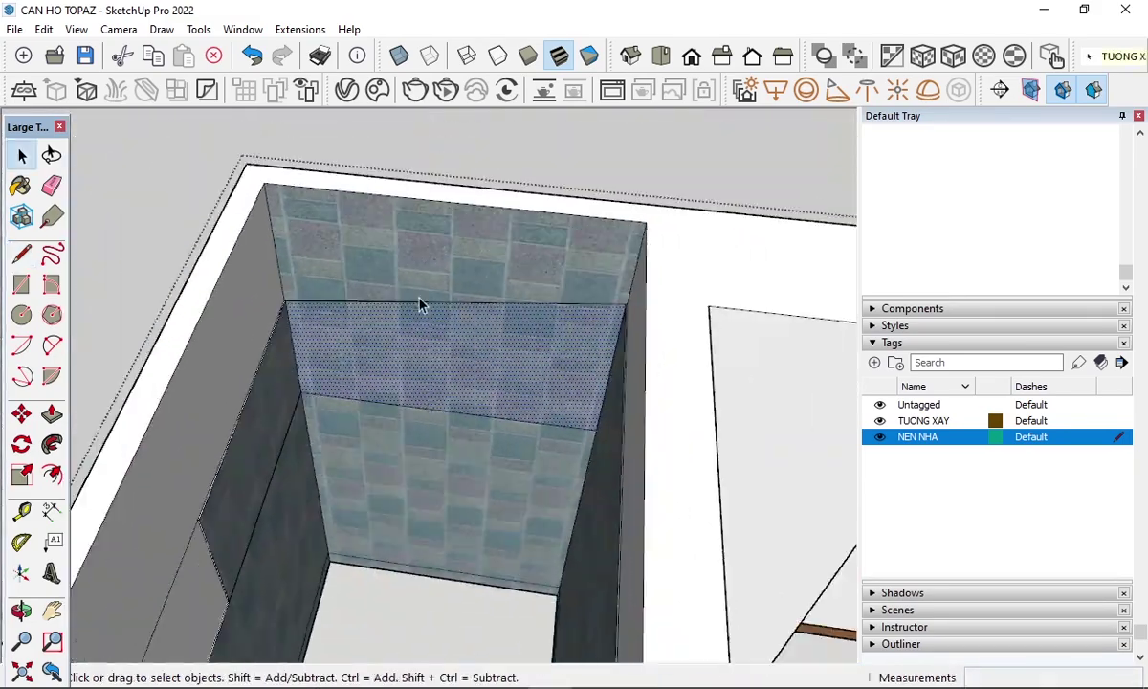
{"action": "mouse_move", "coordinate": [419, 302]}
{"action": "middle_mouse_down"}
{"action": "mouse_move", "coordinate": [450, 304]}
{"action": "mouse_move", "coordinate": [551, 237]}
{"action": "middle_mouse_up"}
{"action": "middle_click_drag", "start_coordinate": [536, 210], "coordinate": [531, 206]}
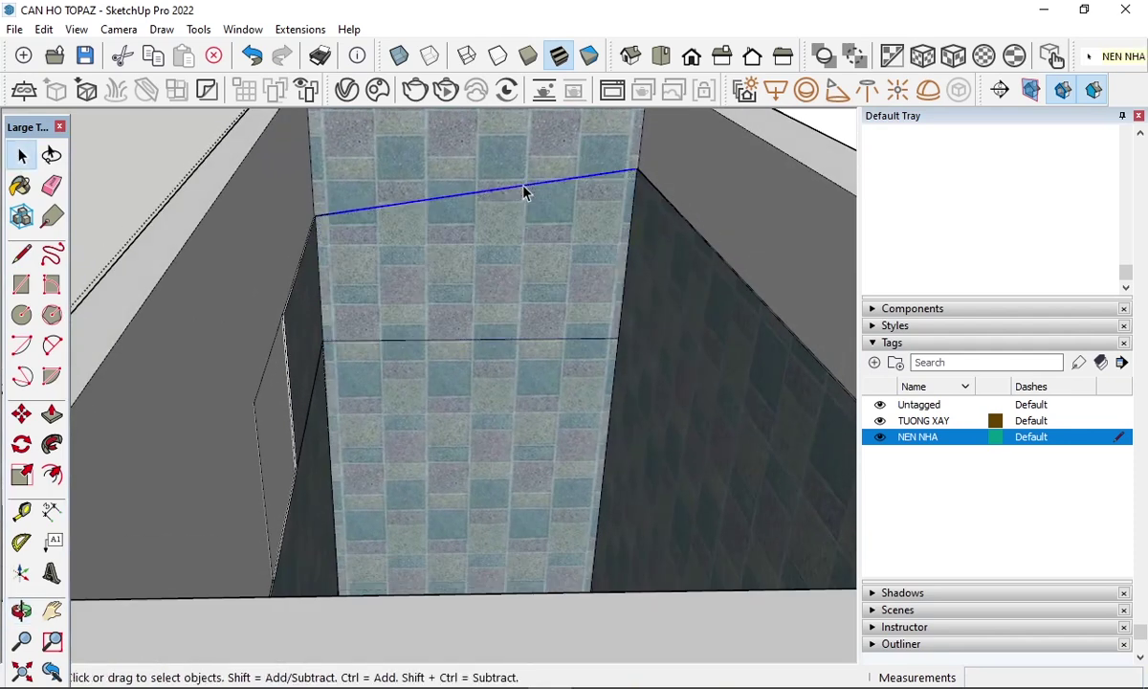
{"action": "scroll", "coordinate": [412, 296], "scroll_direction": "down", "scroll_amount": 1}
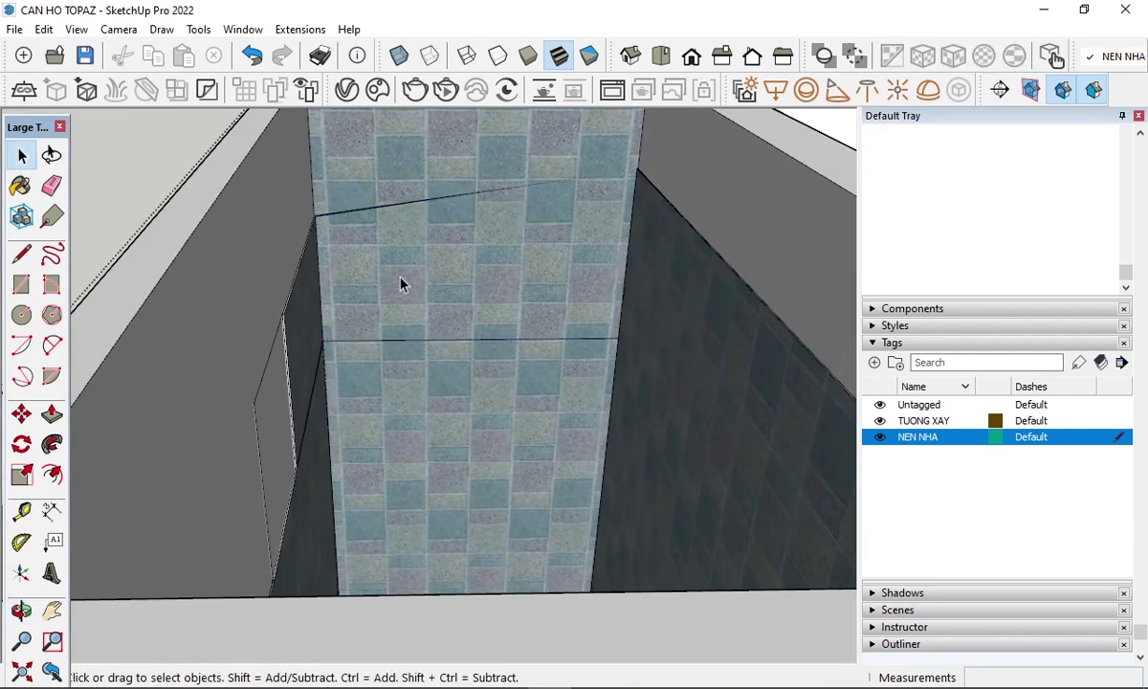
{"action": "scroll", "coordinate": [392, 284], "scroll_direction": "down", "scroll_amount": 2}
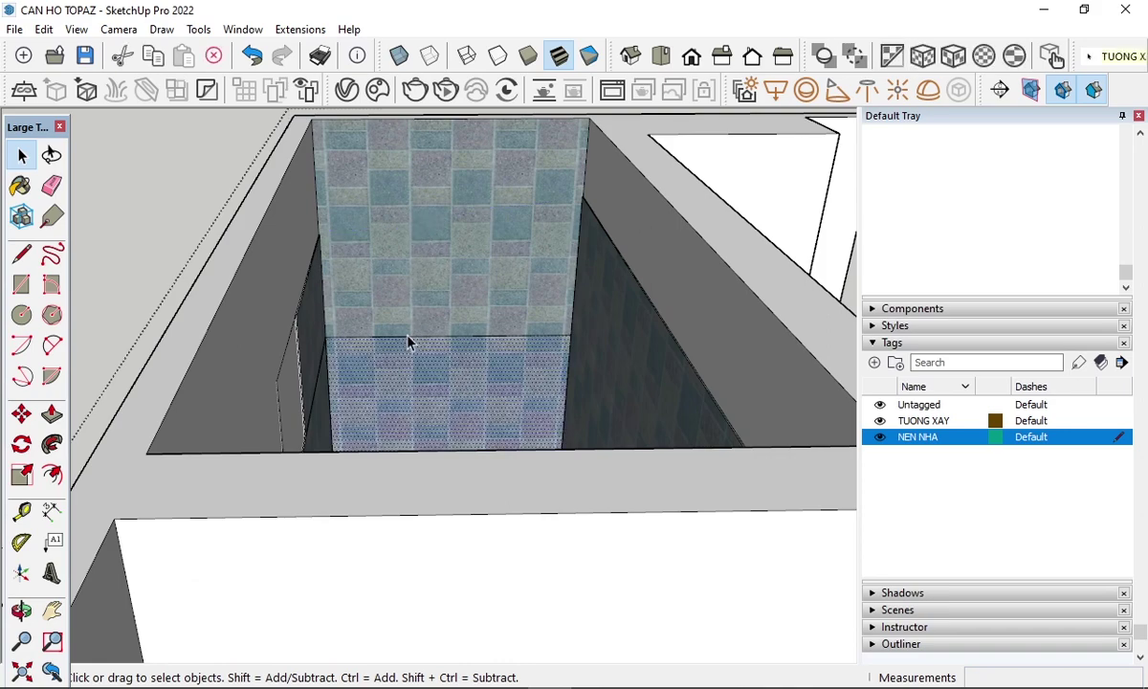
{"action": "mouse_move", "coordinate": [408, 342]}
{"action": "middle_mouse_down"}
{"action": "mouse_move", "coordinate": [356, 427]}
{"action": "mouse_move", "coordinate": [653, 366]}
{"action": "mouse_move", "coordinate": [656, 333]}
{"action": "mouse_move", "coordinate": [386, 423]}
{"action": "mouse_move", "coordinate": [309, 435]}
{"action": "mouse_move", "coordinate": [310, 412]}
{"action": "mouse_move", "coordinate": [376, 374]}
{"action": "mouse_move", "coordinate": [502, 402]}
{"action": "mouse_move", "coordinate": [450, 476]}
{"action": "mouse_move", "coordinate": [287, 469]}
{"action": "middle_mouse_up"}
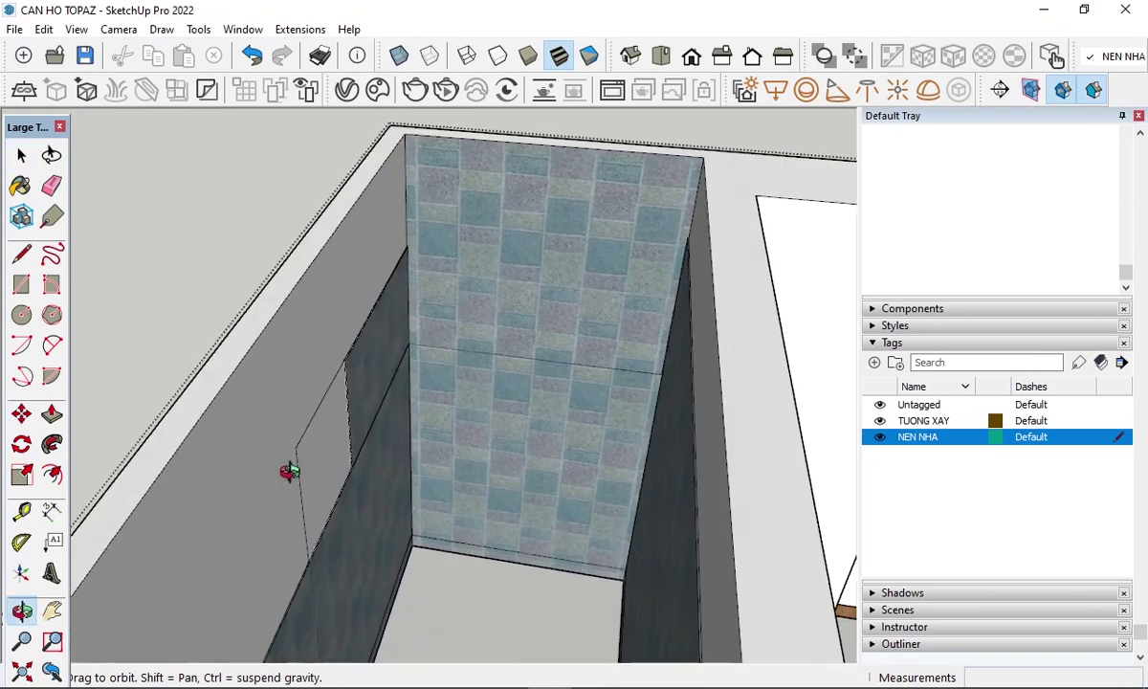
{"action": "scroll", "coordinate": [383, 342], "scroll_direction": "up", "scroll_amount": 2}
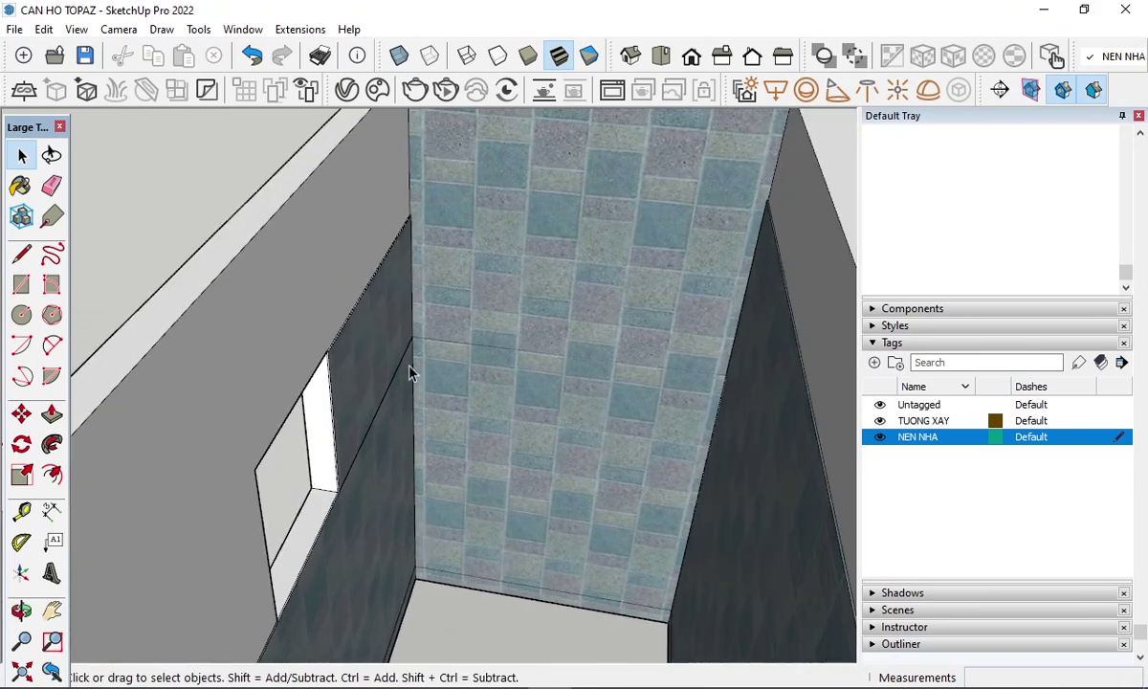
{"action": "scroll", "coordinate": [383, 349], "scroll_direction": "up", "scroll_amount": 2}
{"action": "scroll", "coordinate": [397, 380], "scroll_direction": "up", "scroll_amount": 2}
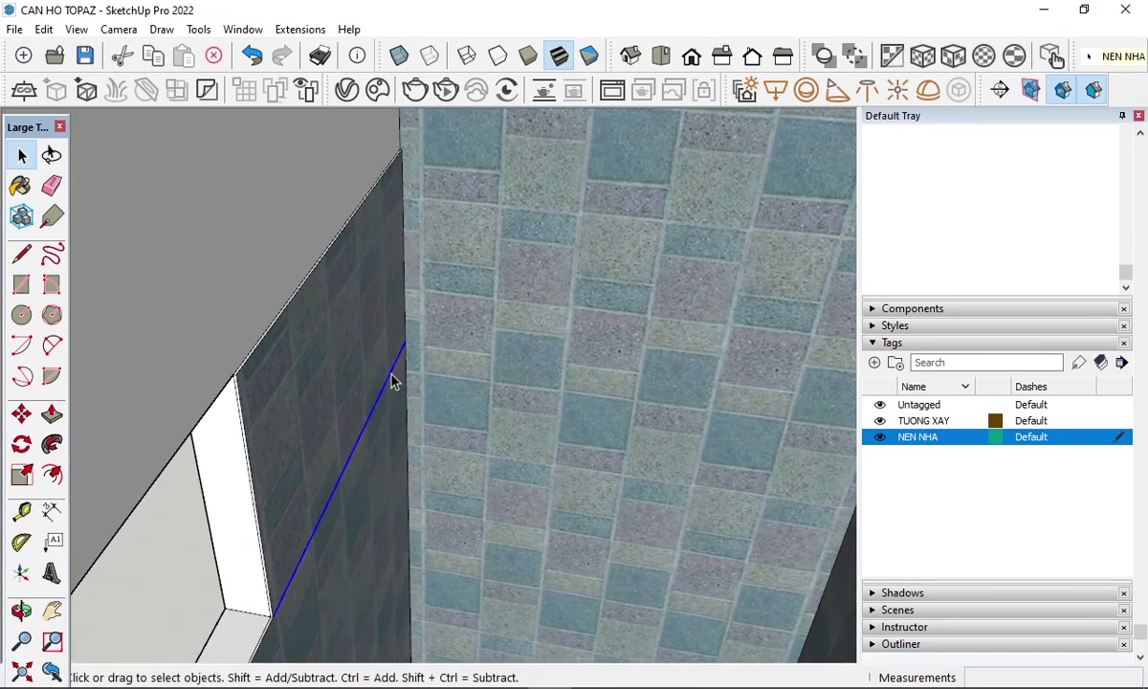
{"action": "scroll", "coordinate": [268, 357], "scroll_direction": "down", "scroll_amount": 3}
{"action": "scroll", "coordinate": [366, 387], "scroll_direction": "down", "scroll_amount": 1}
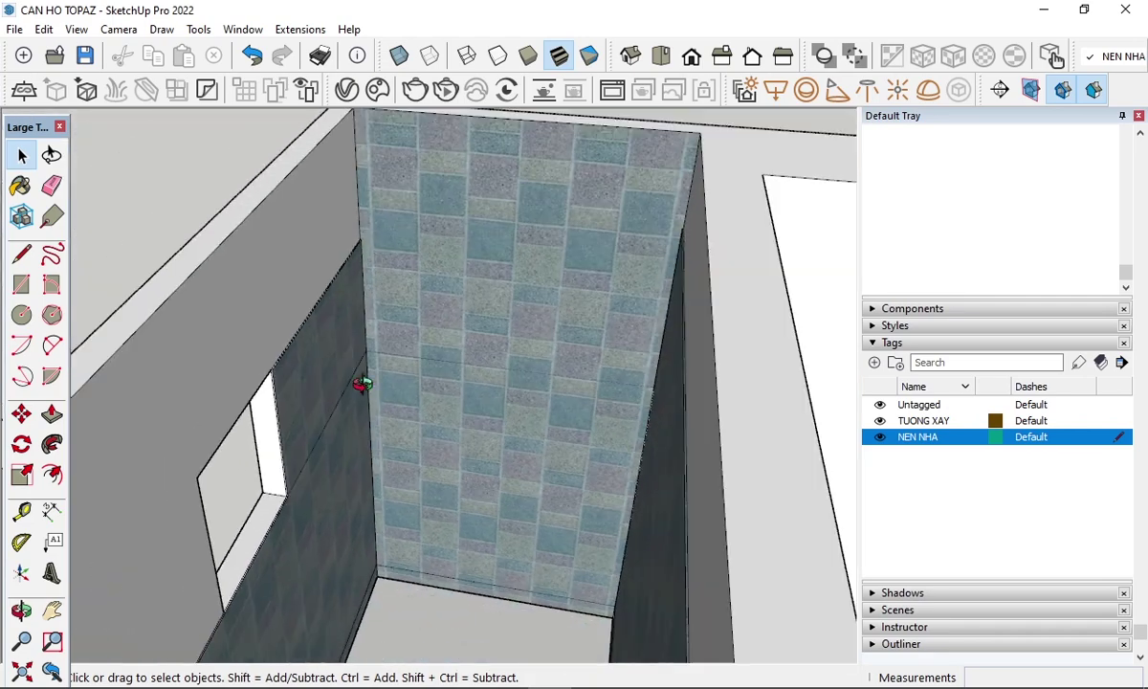
{"action": "mouse_move", "coordinate": [361, 383]}
{"action": "middle_mouse_down"}
{"action": "mouse_move", "coordinate": [466, 415]}
{"action": "mouse_move", "coordinate": [708, 151]}
{"action": "mouse_move", "coordinate": [764, 159]}
{"action": "mouse_move", "coordinate": [740, 141]}
{"action": "mouse_move", "coordinate": [734, 259]}
{"action": "mouse_move", "coordinate": [743, 218]}
{"action": "middle_mouse_up"}
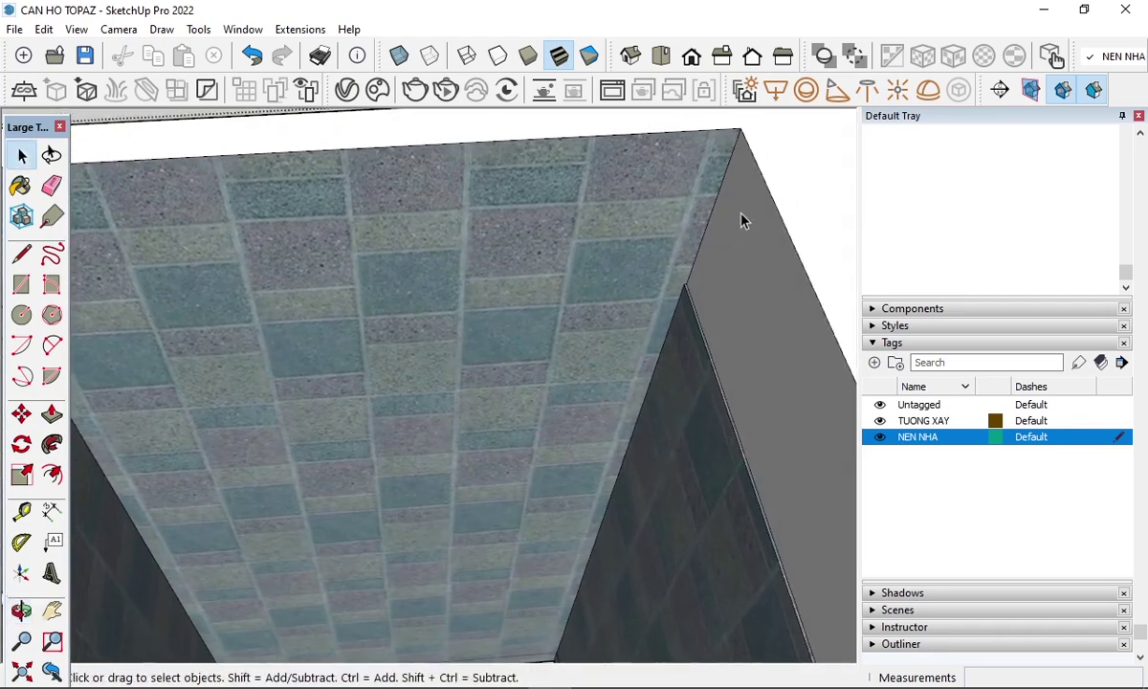
{"action": "scroll", "coordinate": [492, 374], "scroll_direction": "down", "scroll_amount": 2}
{"action": "scroll", "coordinate": [418, 314], "scroll_direction": "up", "scroll_amount": 2}
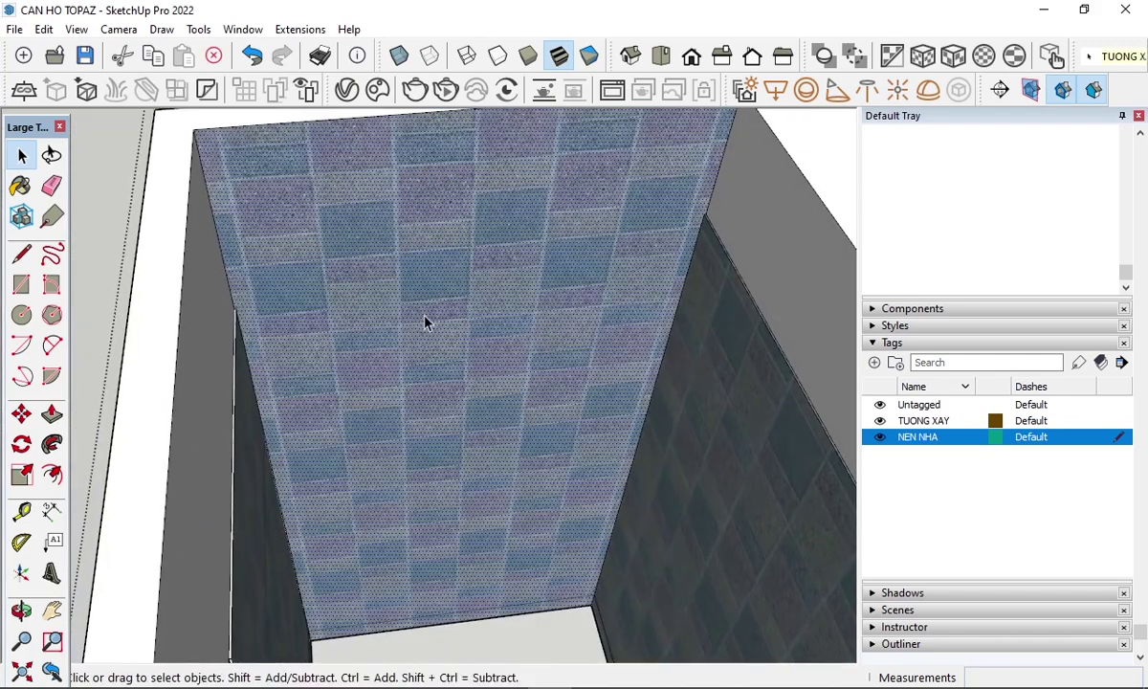
- Draw a line from the tiled surface's corner to the opposite edge, splitting off a narrow strip
{"action": "key", "text": "l"}
{"action": "scroll", "coordinate": [565, 248], "scroll_direction": "up", "scroll_amount": 2}
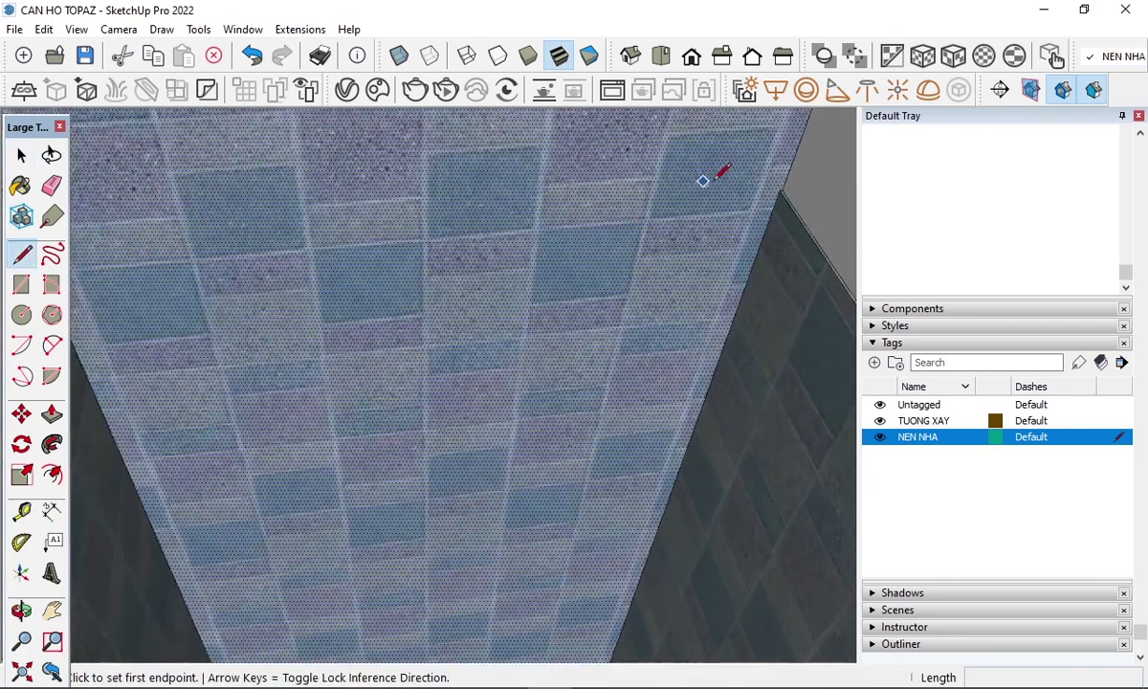
{"action": "left_click", "coordinate": [780, 187]}
{"action": "scroll", "coordinate": [755, 205], "scroll_direction": "down", "scroll_amount": 1}
{"action": "scroll", "coordinate": [287, 282], "scroll_direction": "up", "scroll_amount": 2}
{"action": "scroll", "coordinate": [273, 301], "scroll_direction": "up", "scroll_amount": 1}
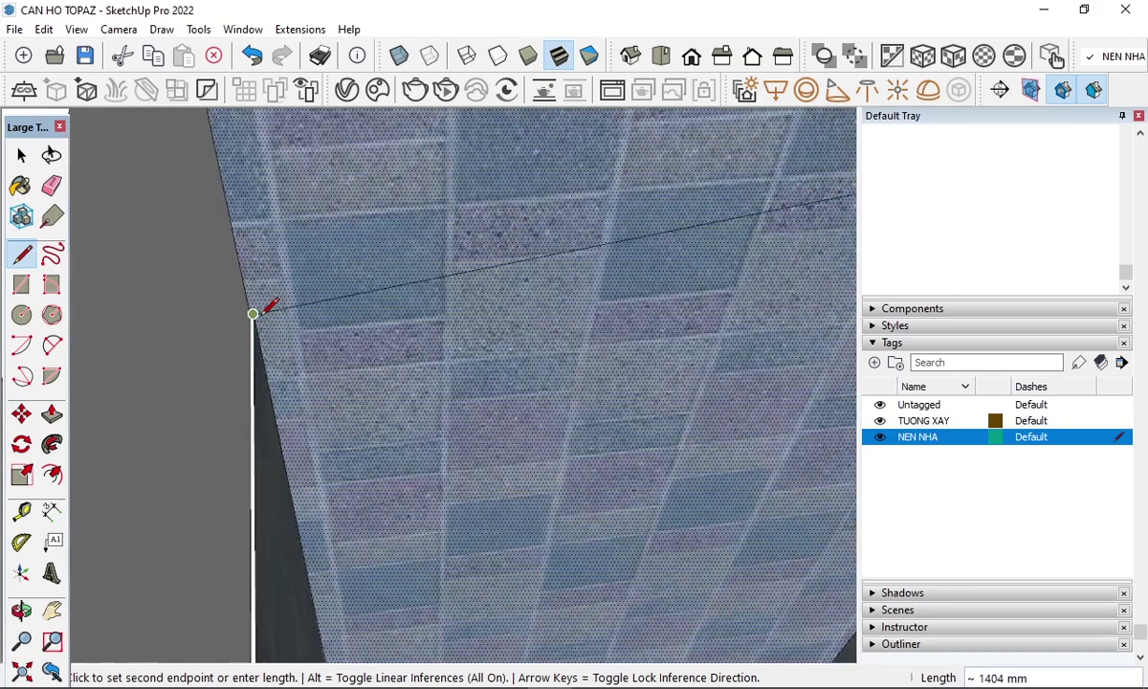
{"action": "left_click", "coordinate": [253, 313]}
{"action": "key", "text": "space"}
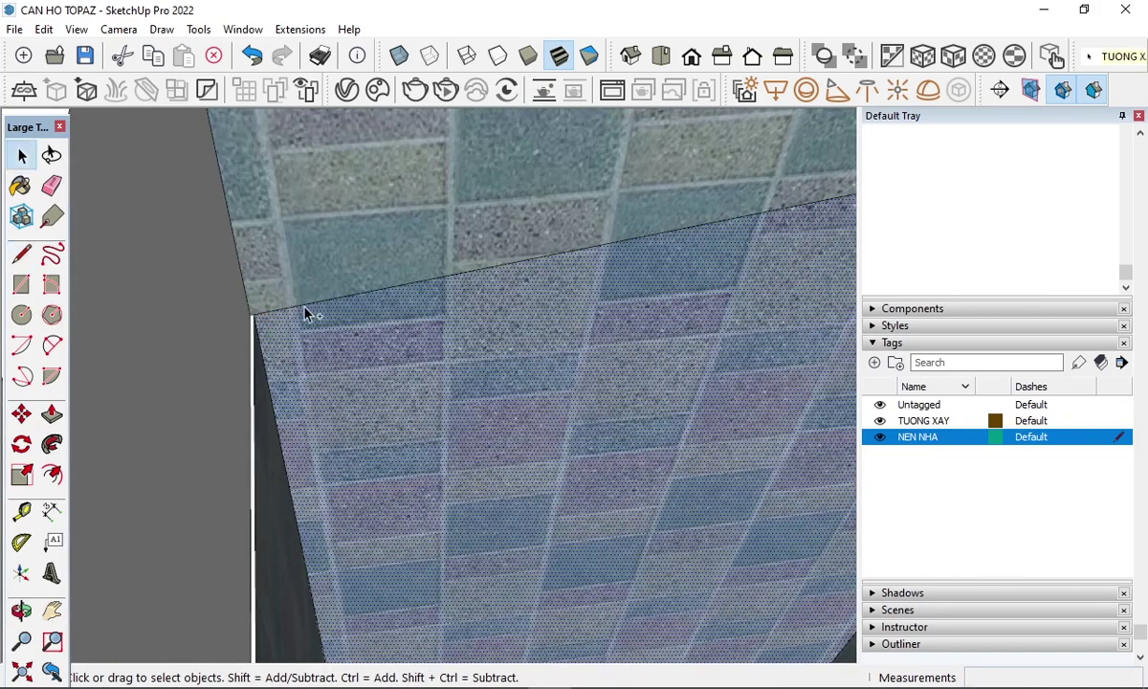
- Orbit and zoom around the room to inspect the split tiled surface
{"action": "scroll", "coordinate": [306, 314], "scroll_direction": "down", "scroll_amount": 2}
{"action": "scroll", "coordinate": [322, 308], "scroll_direction": "down", "scroll_amount": 2}
{"action": "scroll", "coordinate": [325, 307], "scroll_direction": "down", "scroll_amount": 2}
{"action": "mouse_move", "coordinate": [336, 298]}
{"action": "middle_mouse_down"}
{"action": "mouse_move", "coordinate": [364, 363]}
{"action": "mouse_move", "coordinate": [474, 305]}
{"action": "middle_mouse_up"}
{"action": "scroll", "coordinate": [236, 285], "scroll_direction": "down", "scroll_amount": 2}
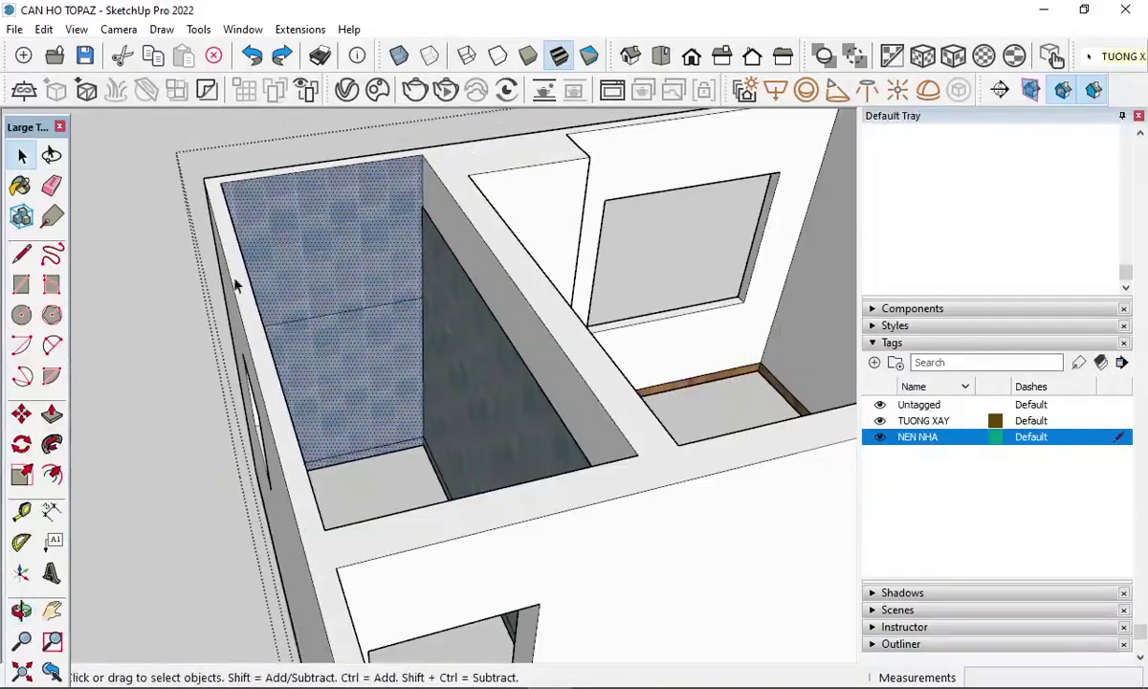
{"action": "mouse_move", "coordinate": [236, 285]}
{"action": "middle_mouse_down"}
{"action": "mouse_move", "coordinate": [204, 366]}
{"action": "mouse_move", "coordinate": [97, 333]}
{"action": "middle_mouse_up"}
{"action": "scroll", "coordinate": [243, 287], "scroll_direction": "up", "scroll_amount": 2}
{"action": "scroll", "coordinate": [248, 276], "scroll_direction": "up", "scroll_amount": 2}
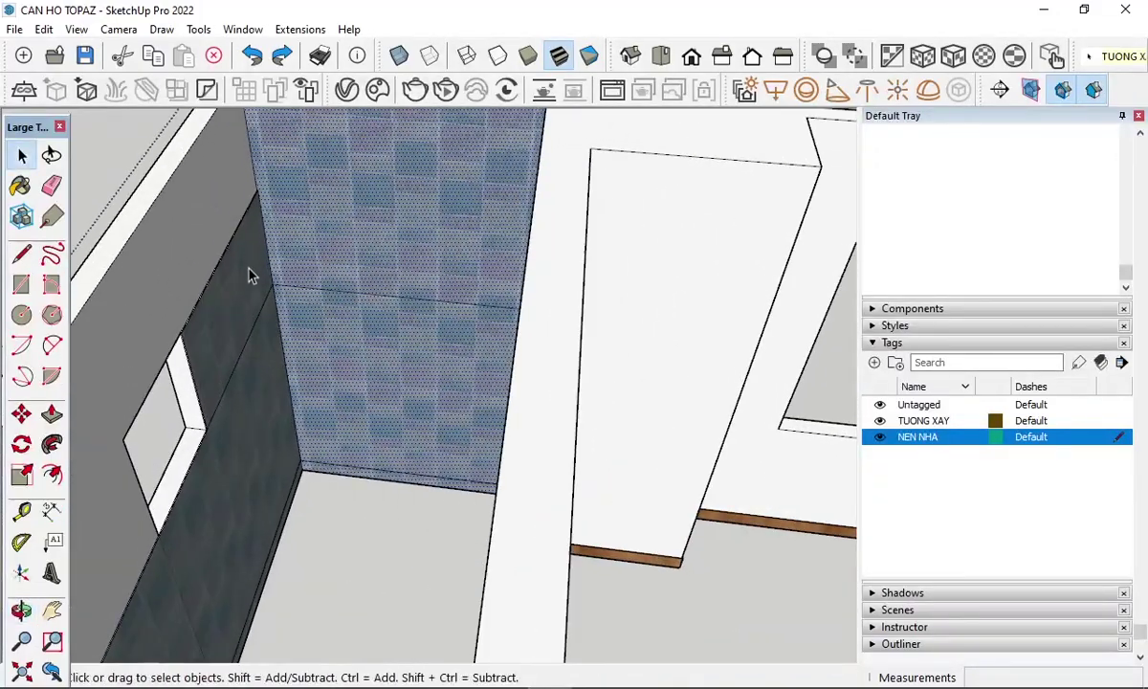
{"action": "middle_click_drag", "start_coordinate": [248, 275], "coordinate": [222, 285]}
{"action": "scroll", "coordinate": [232, 321], "scroll_direction": "up", "scroll_amount": 2}
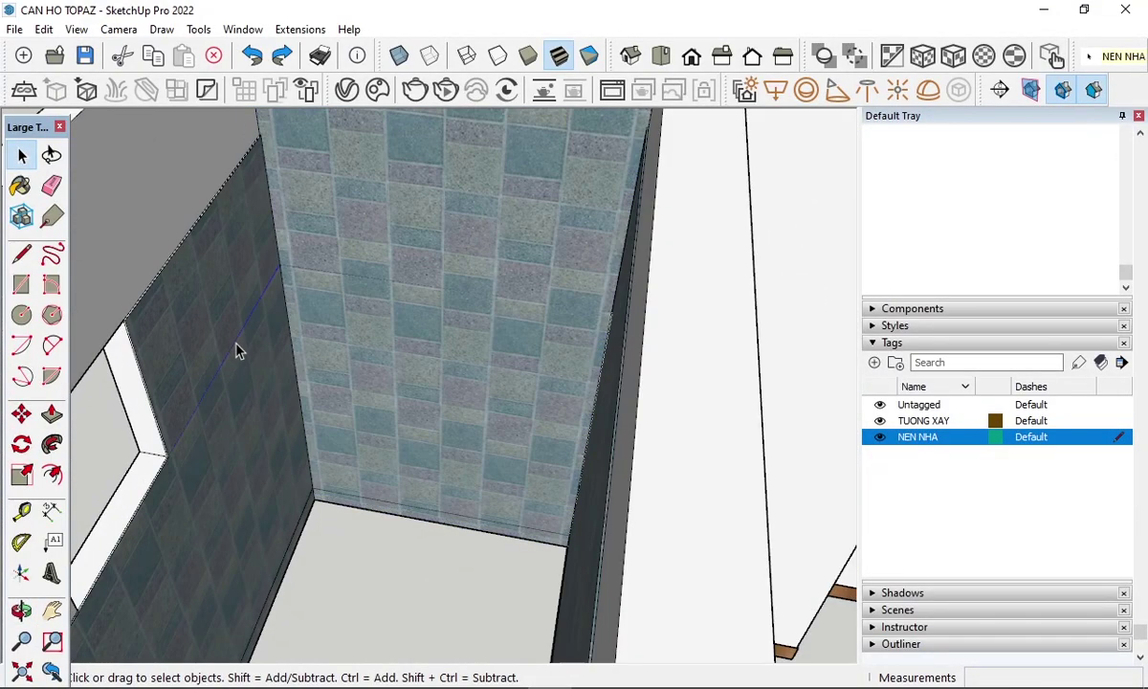
{"action": "scroll", "coordinate": [235, 351], "scroll_direction": "down", "scroll_amount": 2}
{"action": "mouse_move", "coordinate": [333, 277]}
{"action": "middle_mouse_down"}
{"action": "mouse_move", "coordinate": [246, 213]}
{"action": "mouse_move", "coordinate": [376, 264]}
{"action": "middle_mouse_up"}
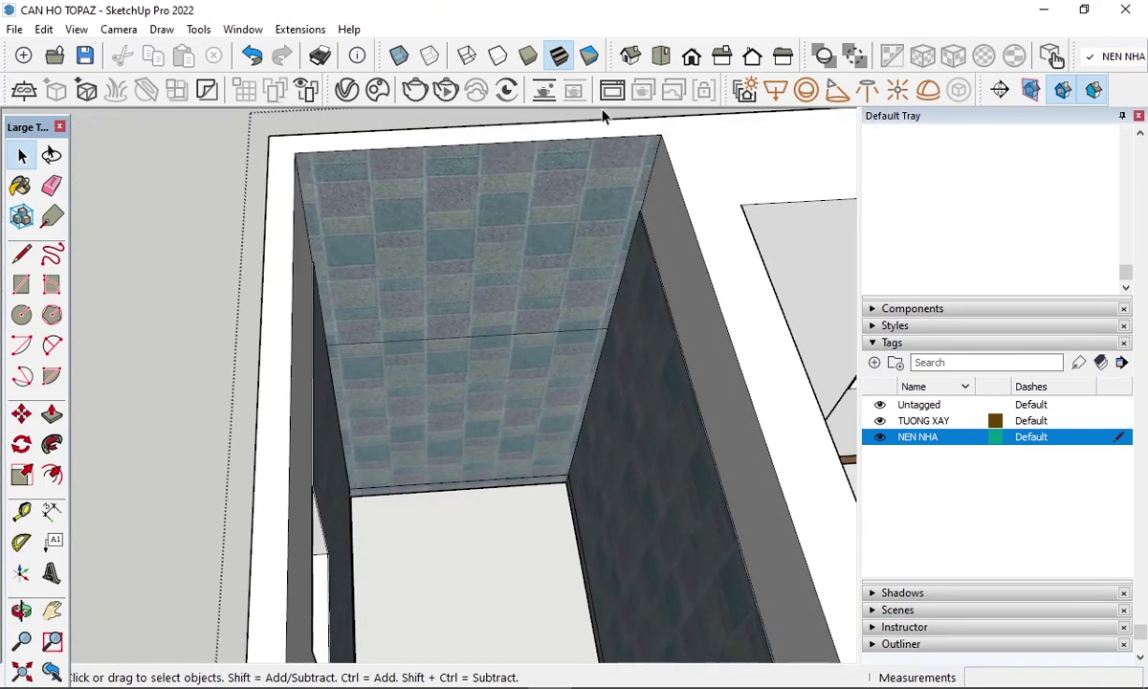
{"action": "scroll", "coordinate": [643, 179], "scroll_direction": "up", "scroll_amount": 3}
{"action": "scroll", "coordinate": [639, 191], "scroll_direction": "up", "scroll_amount": 1}
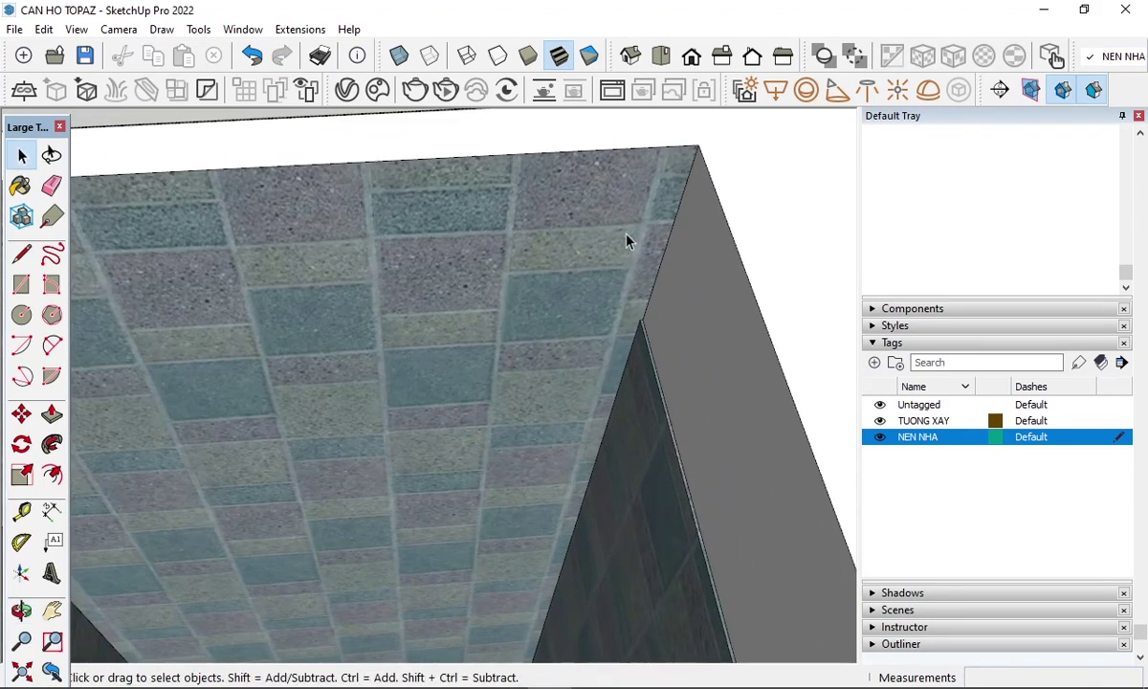
- Draw a line from the wall corner across the tiled surface
{"action": "key", "text": "l"}
{"action": "left_click", "coordinate": [639, 319]}
{"action": "scroll", "coordinate": [588, 256], "scroll_direction": "down", "scroll_amount": 3}
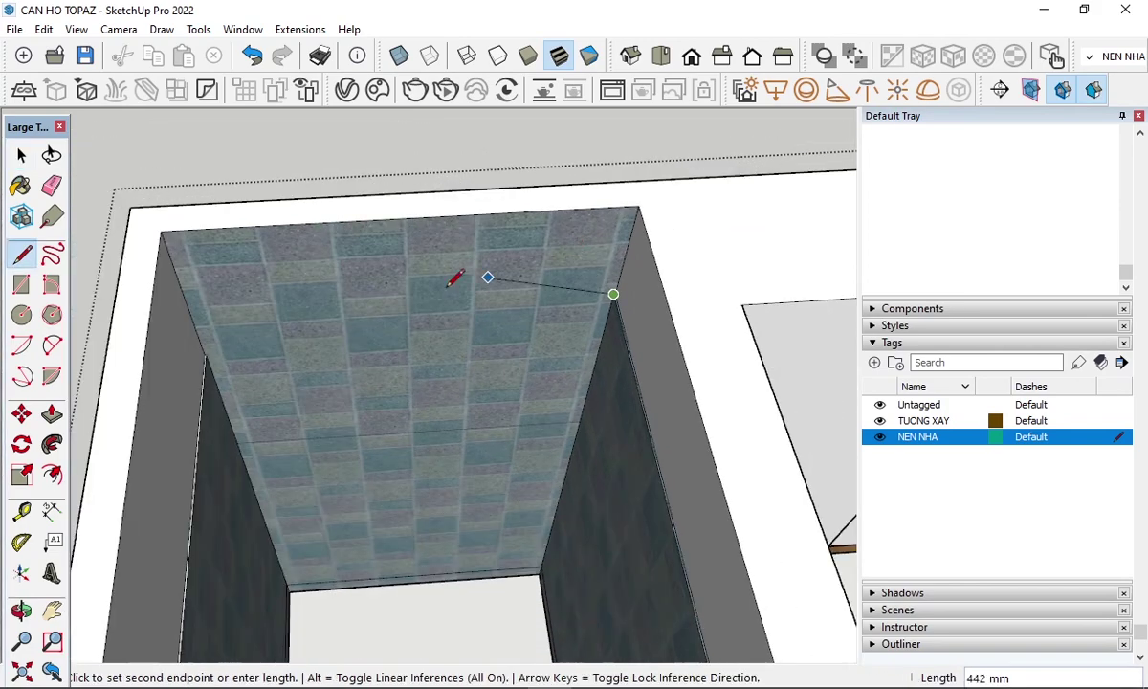
{"action": "left_click", "coordinate": [194, 316]}
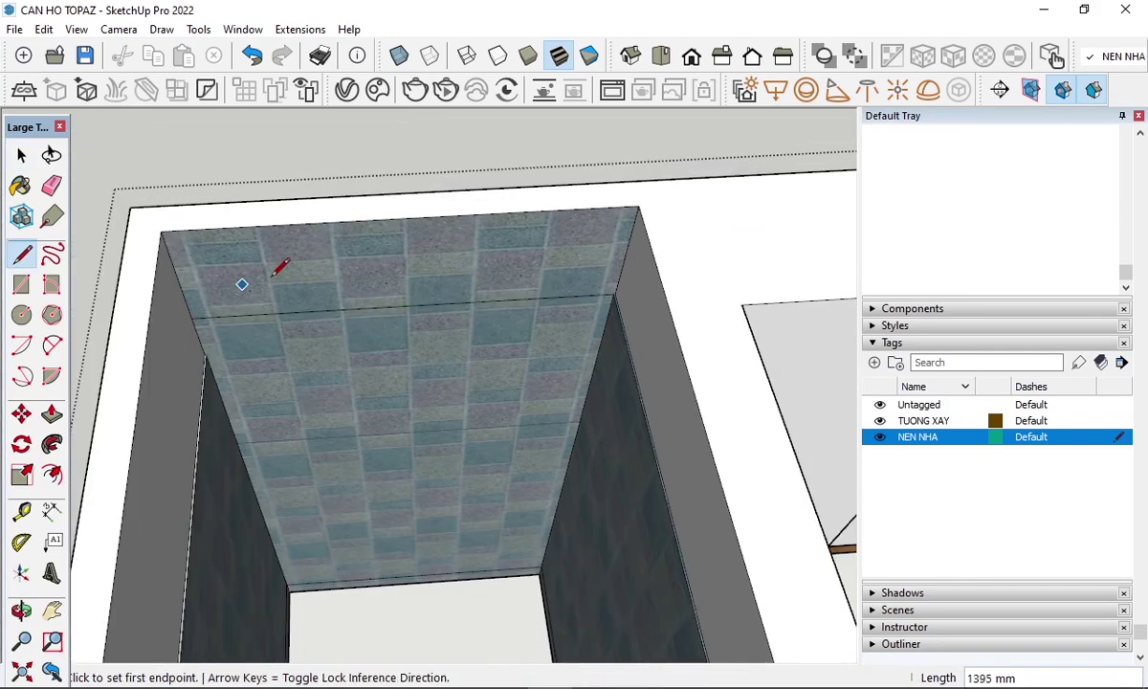
{"action": "key", "text": "space"}
- Paint the cut-off strip with the Default material sampled from the model
{"action": "key", "text": "b"}
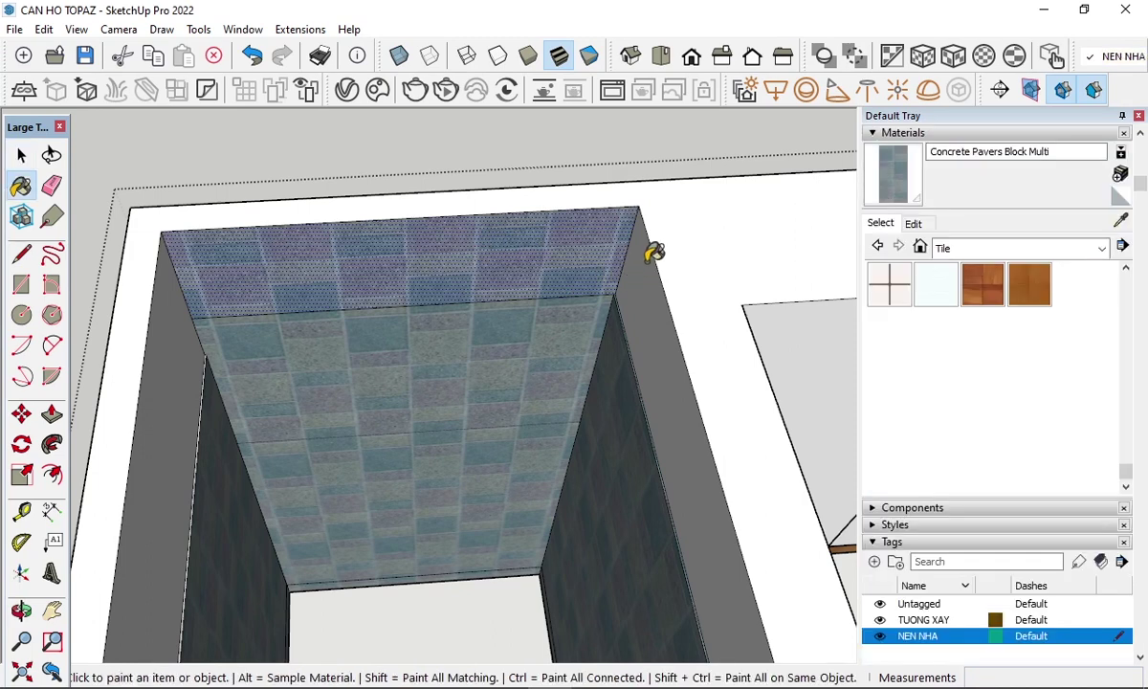
{"action": "left_click", "coordinate": [600, 222], "text": "alt"}
{"action": "left_click", "coordinate": [600, 223]}
{"action": "key", "text": "space"}
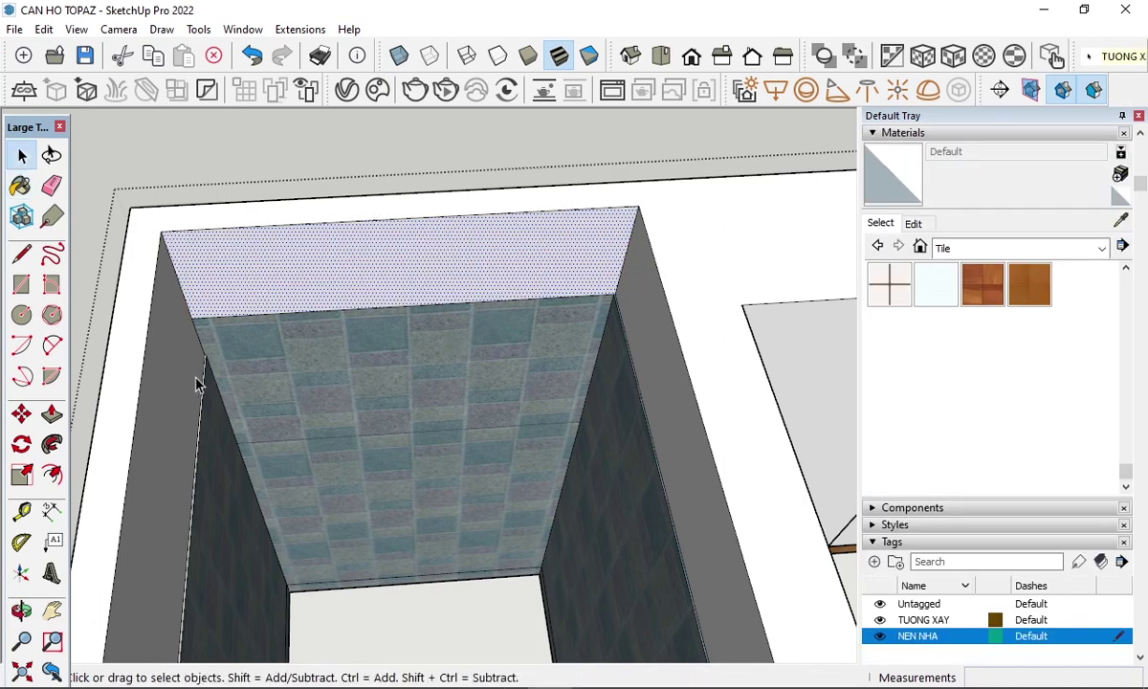
{"action": "scroll", "coordinate": [196, 382], "scroll_direction": "up", "scroll_amount": 3}
{"action": "scroll", "coordinate": [205, 373], "scroll_direction": "up", "scroll_amount": 3}
{"action": "scroll", "coordinate": [213, 400], "scroll_direction": "up", "scroll_amount": 3}
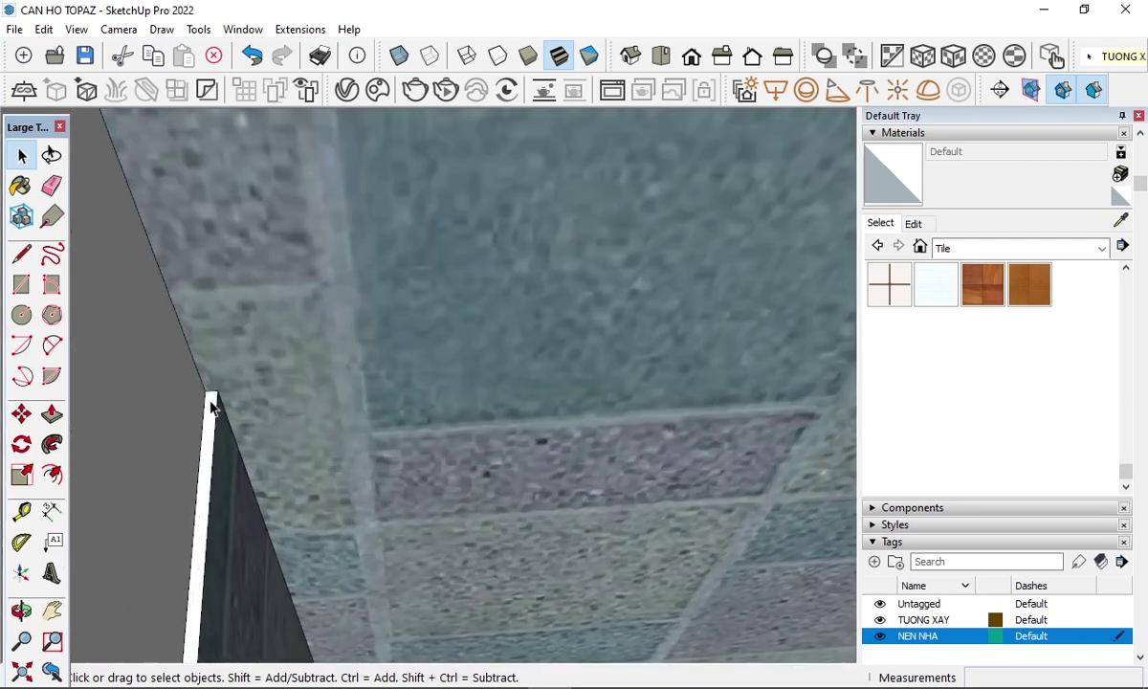
- Extrude the narrow wall face by 200 mm with Push/Pull
{"action": "key", "text": "p"}
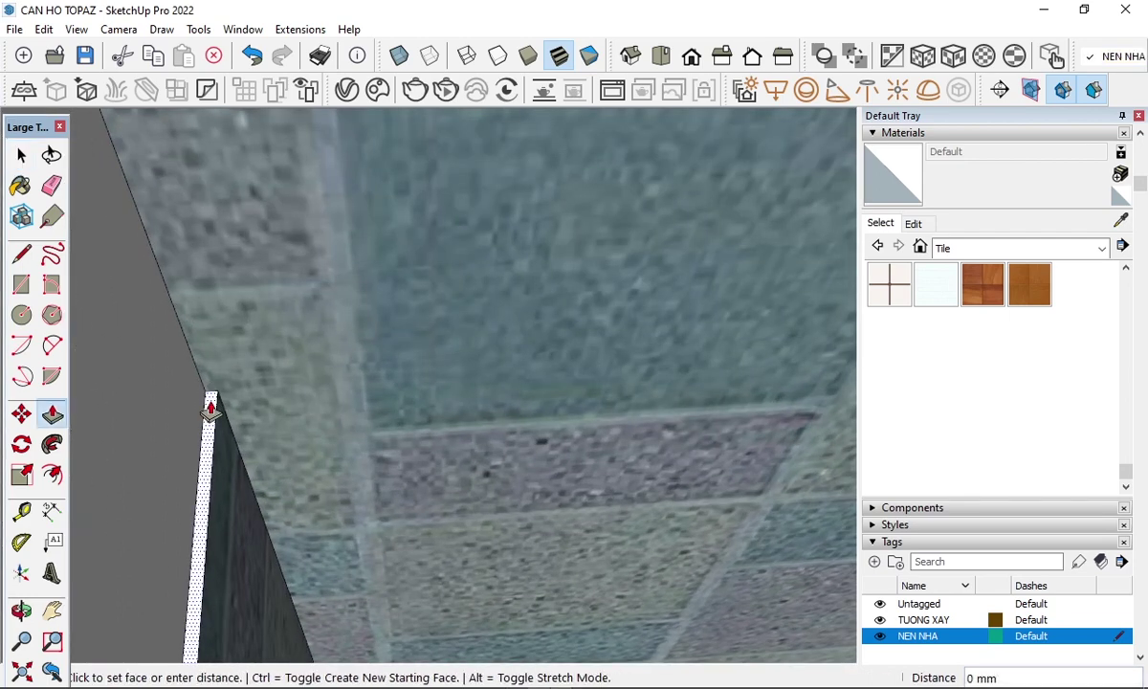
{"action": "scroll", "coordinate": [196, 402], "scroll_direction": "down", "scroll_amount": 2}
{"action": "left_click", "coordinate": [189, 378]}
{"action": "scroll", "coordinate": [229, 306], "scroll_direction": "down", "scroll_amount": 2}
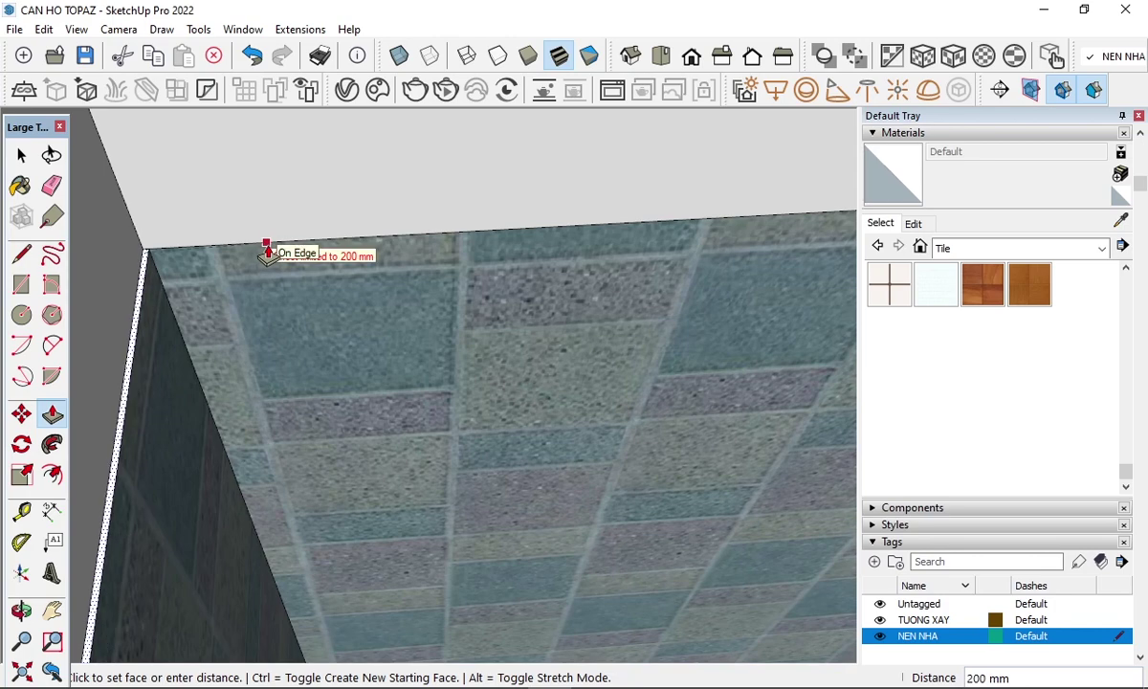
{"action": "left_click", "coordinate": [269, 250]}
{"action": "key", "text": "space"}
- Push the tiled face down 5 mm
{"action": "key", "text": "p"}
{"action": "left_click", "coordinate": [293, 287]}
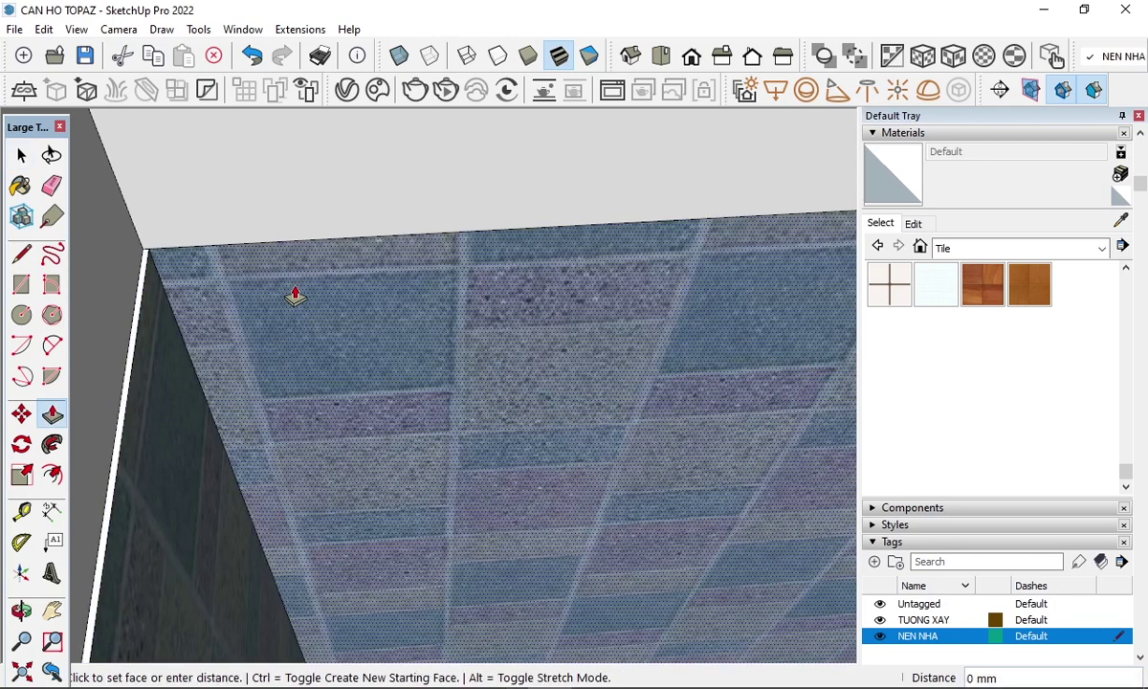
{"action": "type", "text": "5"}
{"action": "key", "text": "Return"}
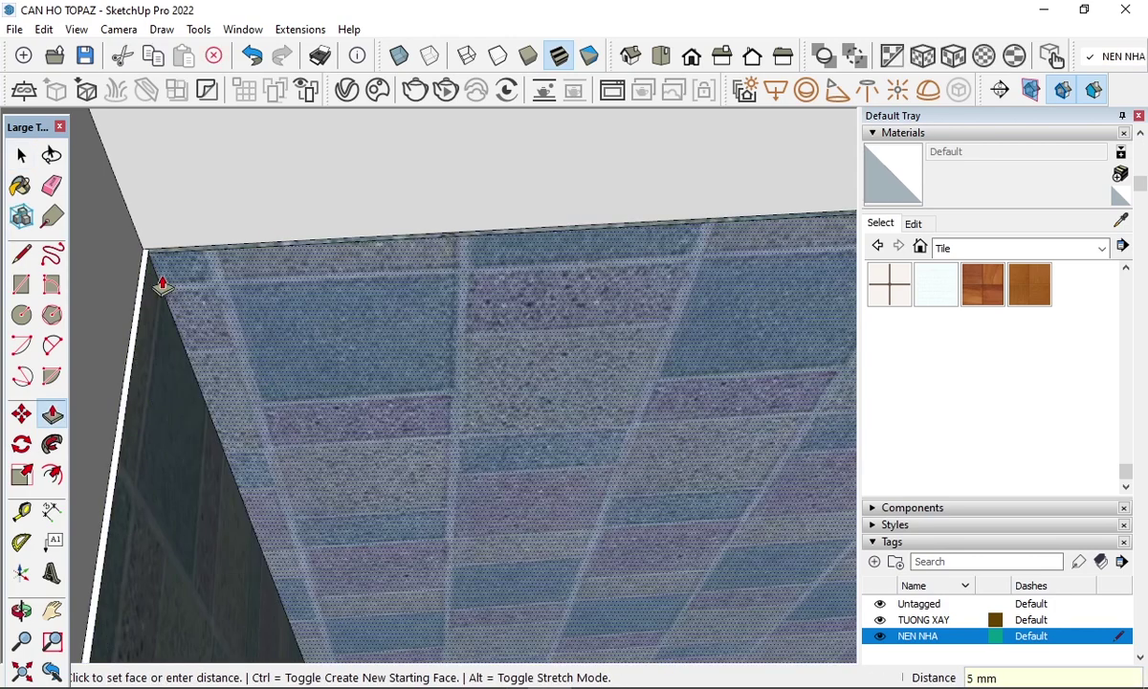
{"action": "scroll", "coordinate": [153, 249], "scroll_direction": "up", "scroll_amount": 5}
- Select the narrow white wall strip, trying the Paint Bucket and Eraser without changes
{"action": "key", "text": "b"}
{"action": "scroll", "coordinate": [169, 287], "scroll_direction": "up", "scroll_amount": 2}
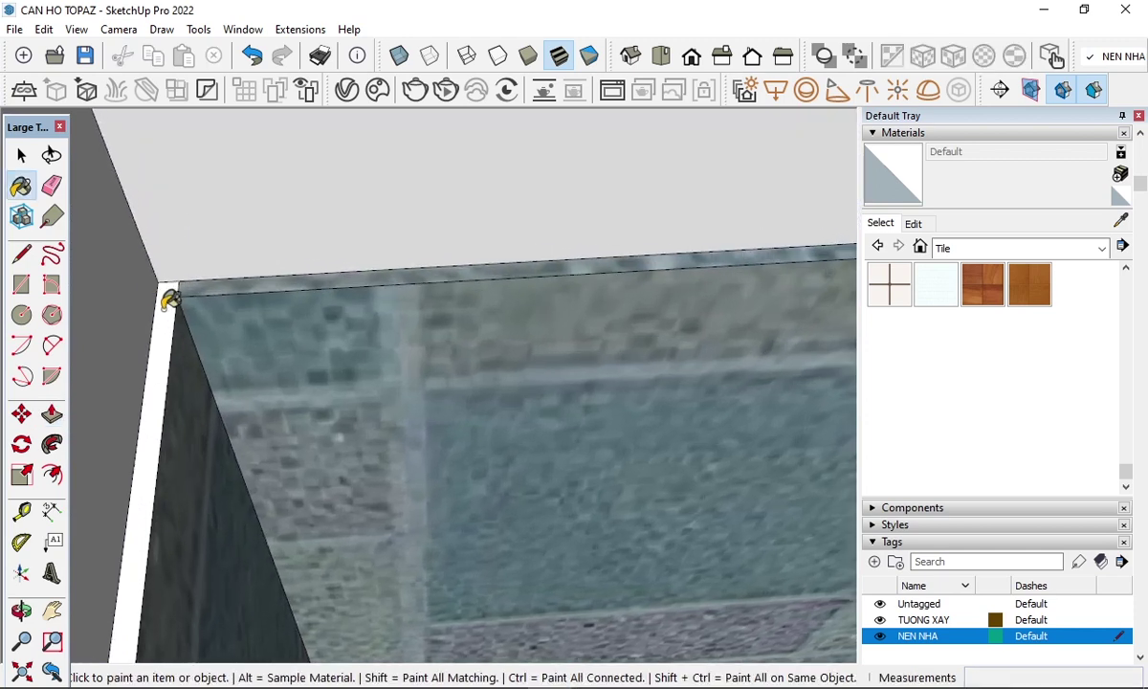
{"action": "scroll", "coordinate": [172, 295], "scroll_direction": "up", "scroll_amount": 1}
{"action": "scroll", "coordinate": [181, 284], "scroll_direction": "up", "scroll_amount": 1}
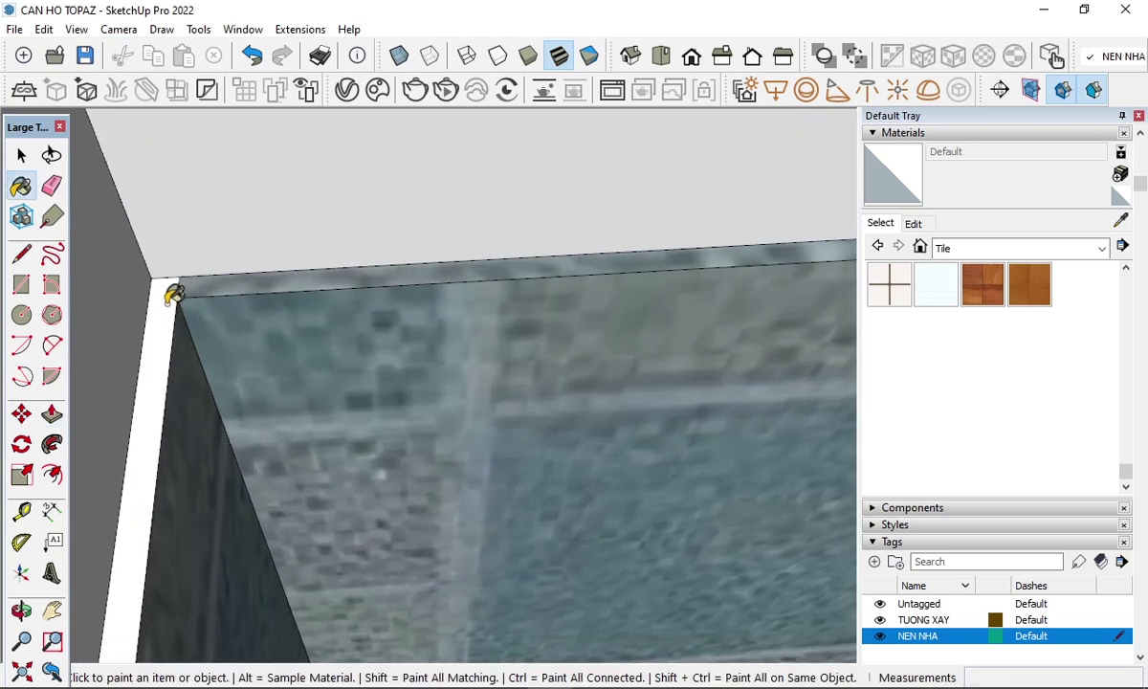
{"action": "key", "text": "space"}
{"action": "left_click", "coordinate": [165, 312]}
{"action": "key", "text": "b"}
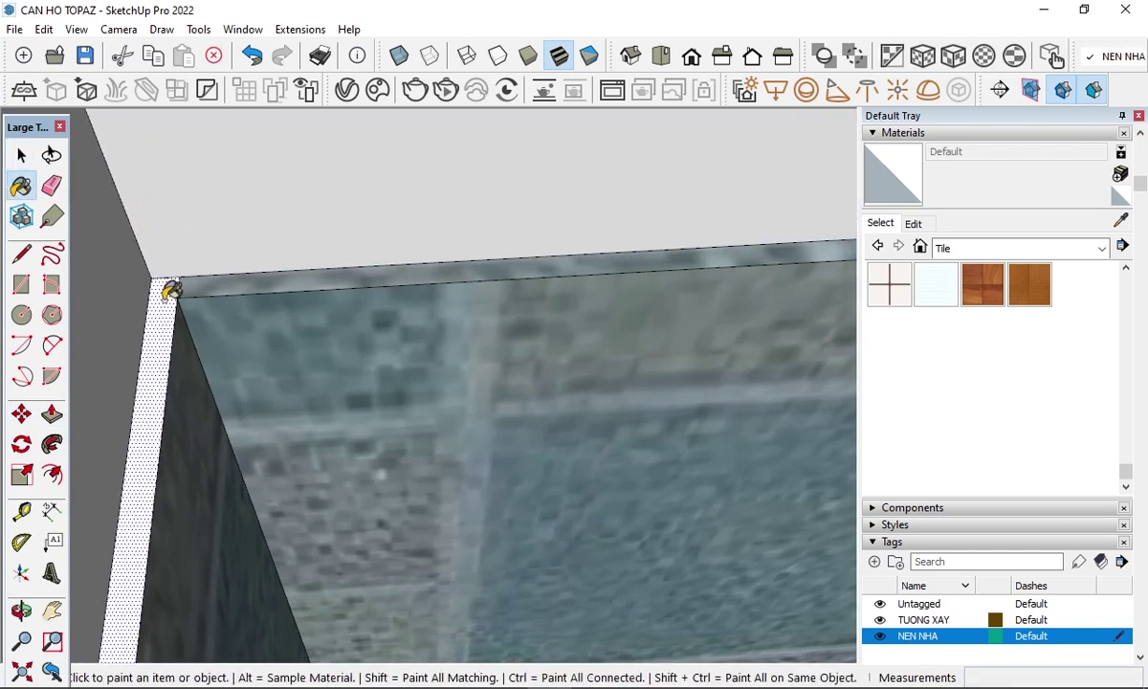
{"action": "key", "text": "space"}
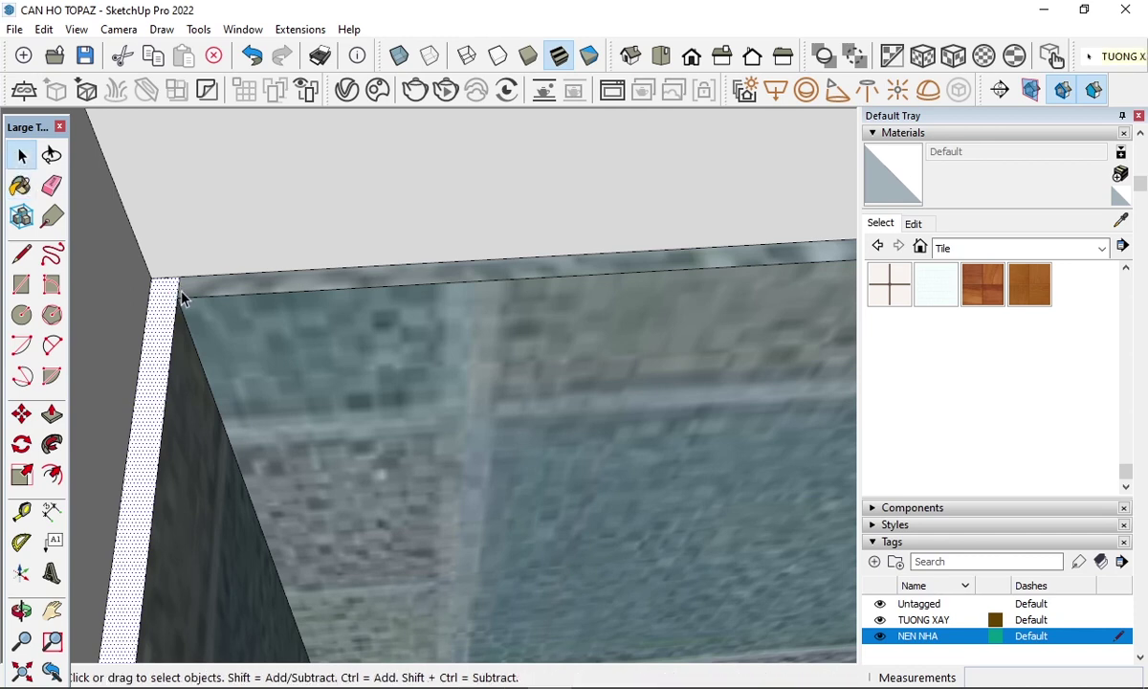
{"action": "key", "text": "e"}
{"action": "key", "text": "space"}
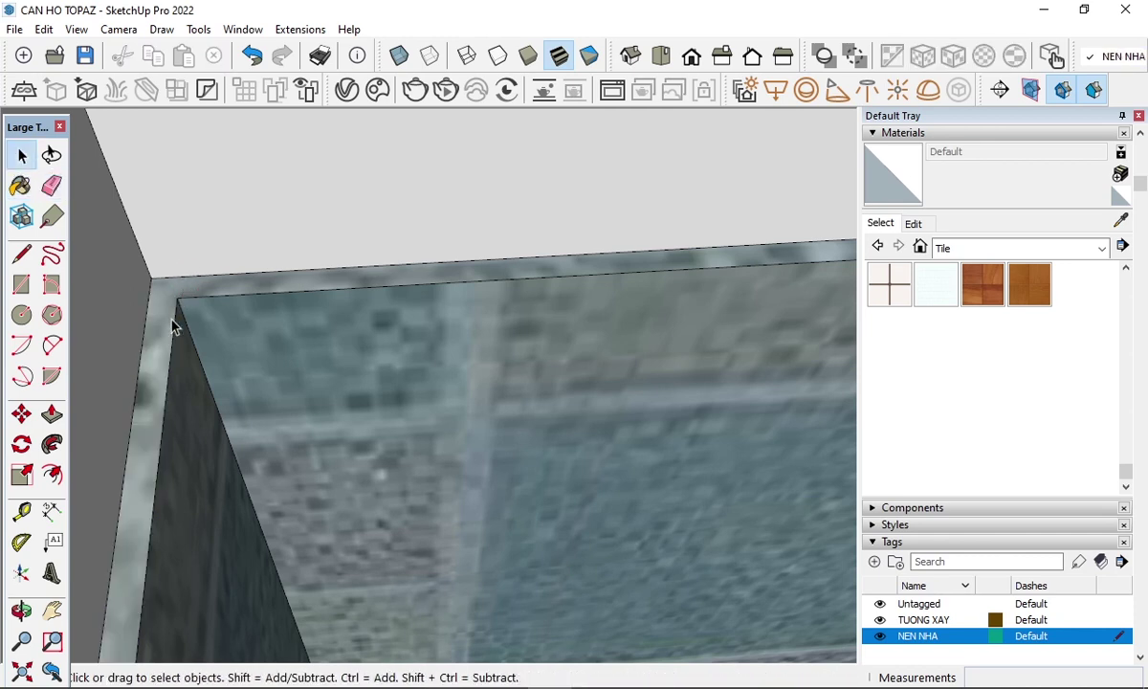
- Orbit to the tiled bathroom floor and select the tiled piece to check its tag
{"action": "middle_click_drag", "start_coordinate": [160, 299], "coordinate": [265, 181]}
{"action": "scroll", "coordinate": [274, 154], "scroll_direction": "down", "scroll_amount": 3}
{"action": "scroll", "coordinate": [302, 174], "scroll_direction": "down", "scroll_amount": 3}
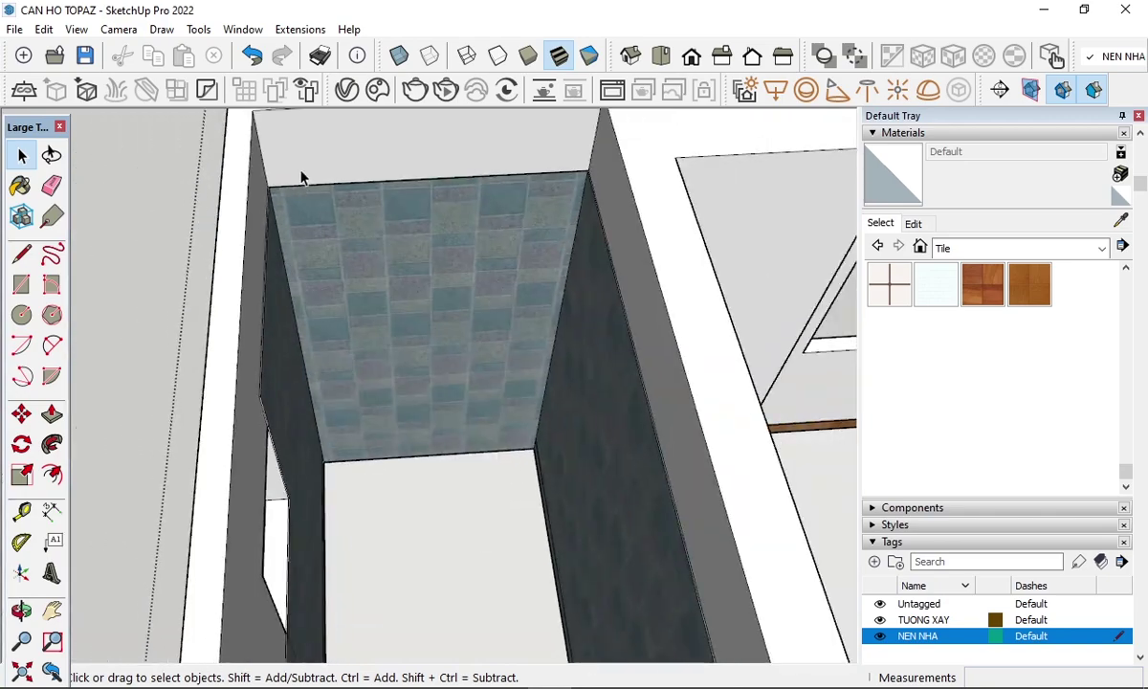
{"action": "scroll", "coordinate": [302, 174], "scroll_direction": "down", "scroll_amount": 3}
{"action": "middle_click_drag", "start_coordinate": [410, 307], "coordinate": [154, 249]}
{"action": "scroll", "coordinate": [294, 273], "scroll_direction": "up", "scroll_amount": 3}
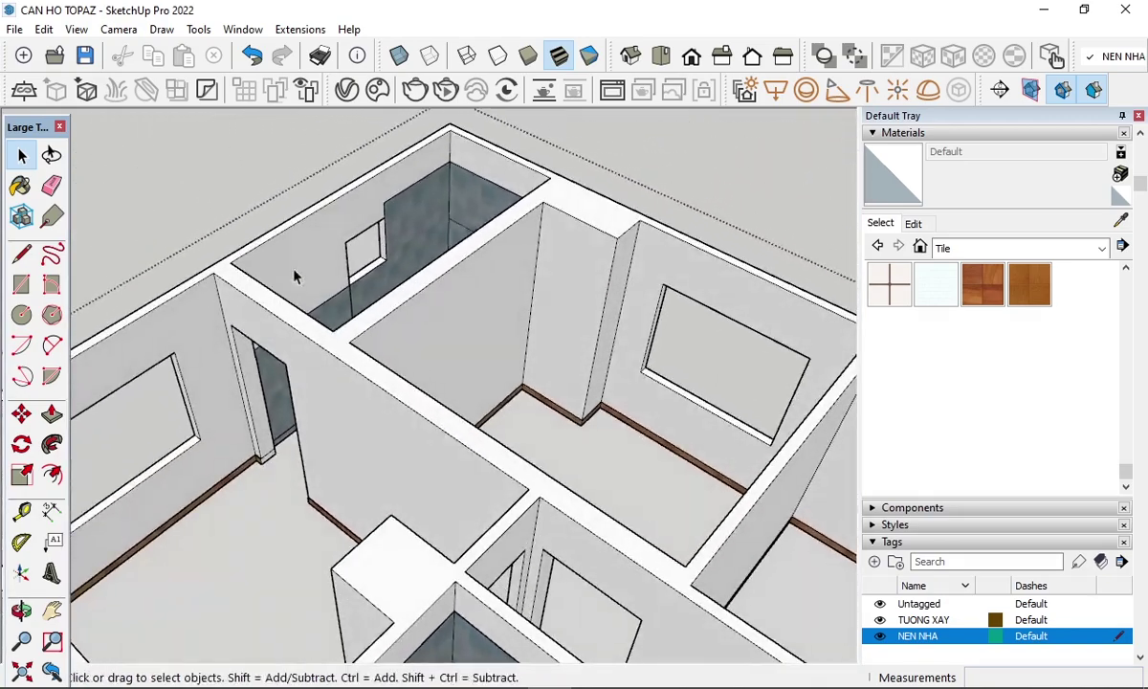
{"action": "middle_click_drag", "start_coordinate": [295, 274], "coordinate": [376, 258]}
{"action": "scroll", "coordinate": [253, 292], "scroll_direction": "up", "scroll_amount": 3}
{"action": "middle_click_drag", "start_coordinate": [255, 294], "coordinate": [257, 374]}
{"action": "scroll", "coordinate": [362, 331], "scroll_direction": "up", "scroll_amount": 3}
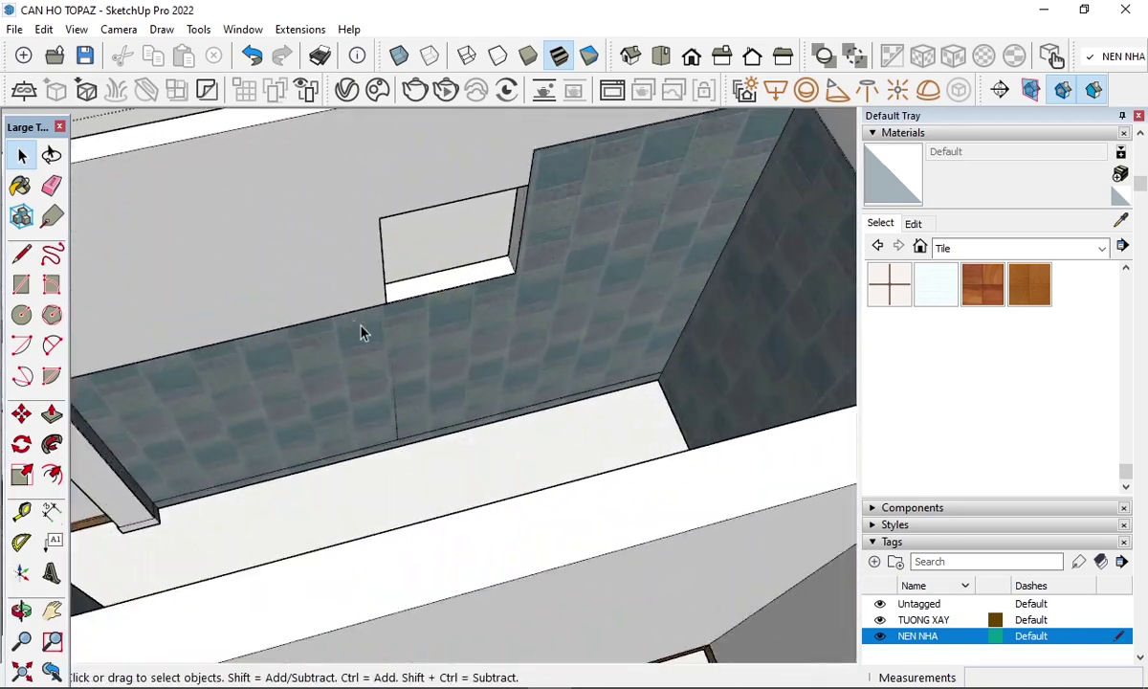
{"action": "left_click", "coordinate": [383, 337]}
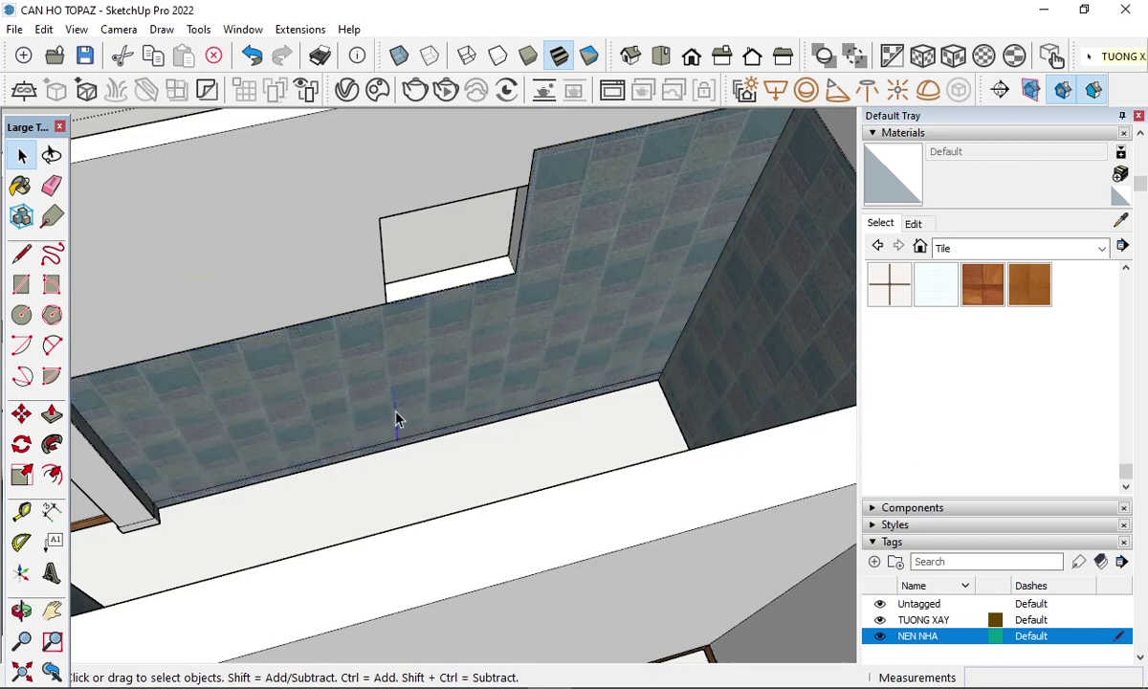
- Orbit and zoom to view the beam, wall and opening beside the tiled floor
{"action": "scroll", "coordinate": [440, 345], "scroll_direction": "down", "scroll_amount": 3}
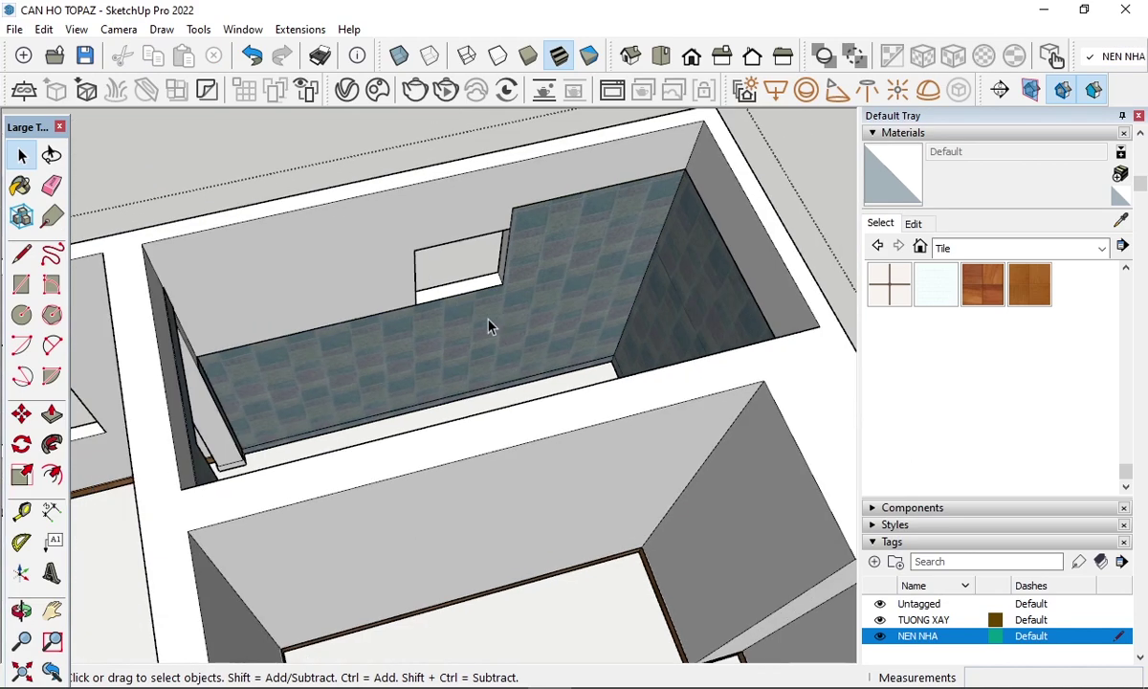
{"action": "middle_click_drag", "start_coordinate": [490, 326], "coordinate": [412, 331]}
{"action": "scroll", "coordinate": [287, 287], "scroll_direction": "up", "scroll_amount": 3}
{"action": "scroll", "coordinate": [335, 334], "scroll_direction": "up", "scroll_amount": 2}
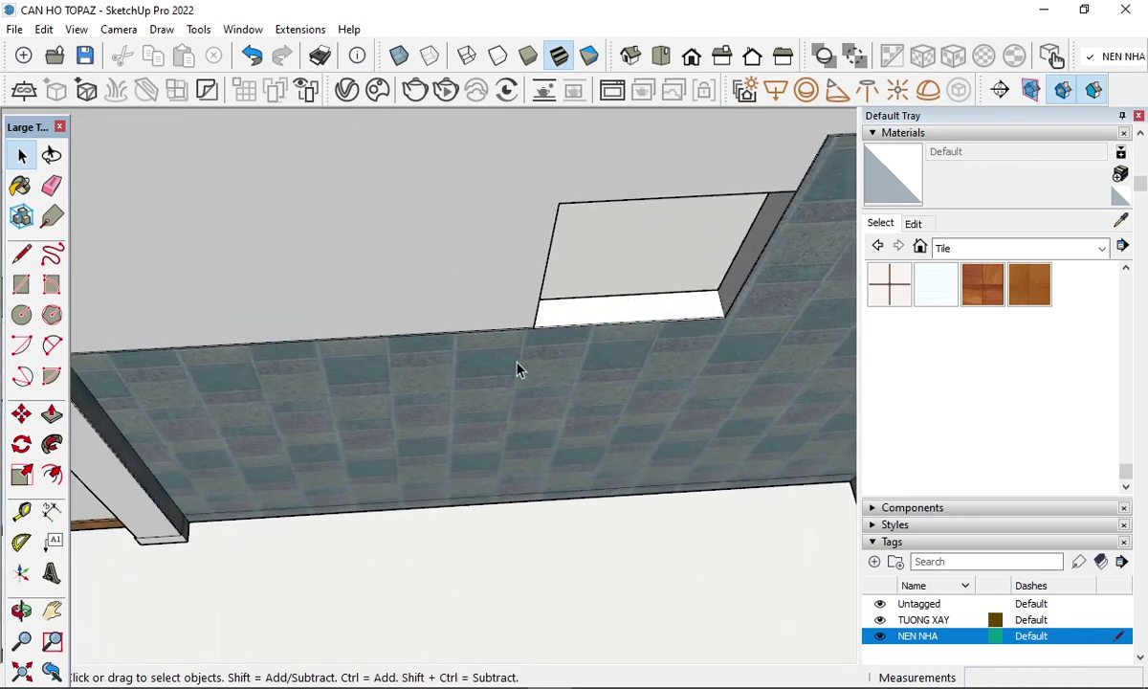
{"action": "scroll", "coordinate": [494, 300], "scroll_direction": "up", "scroll_amount": 2}
{"action": "scroll", "coordinate": [528, 374], "scroll_direction": "up", "scroll_amount": 2}
{"action": "scroll", "coordinate": [570, 342], "scroll_direction": "up", "scroll_amount": 2}
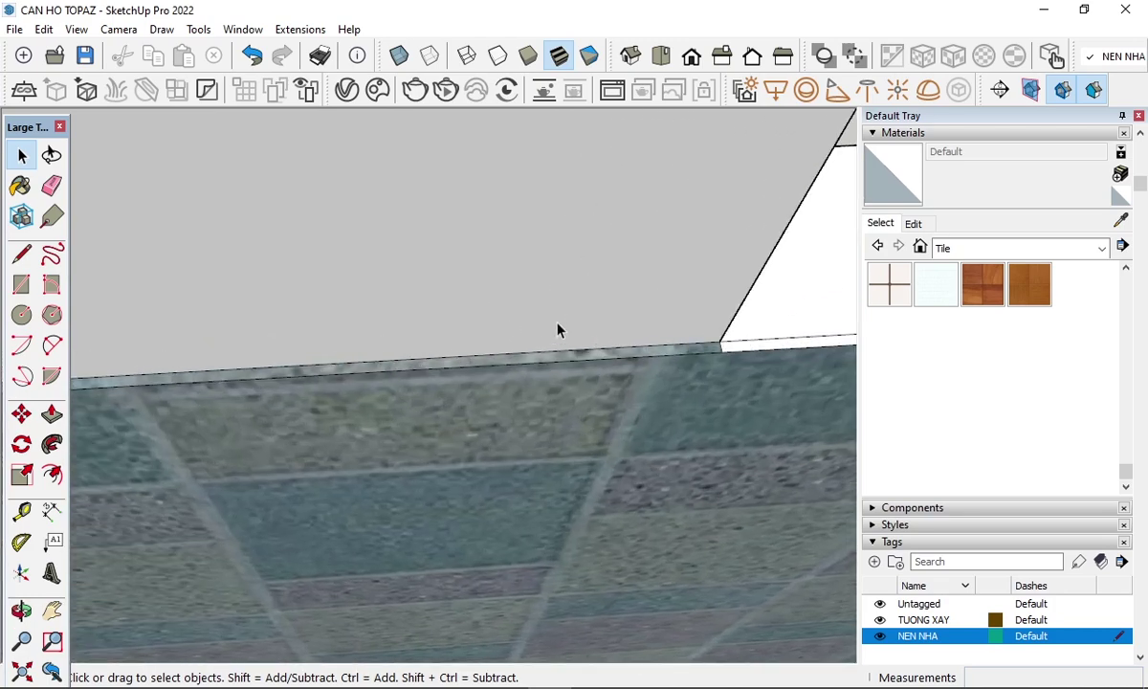
{"action": "scroll", "coordinate": [603, 344], "scroll_direction": "down", "scroll_amount": 2}
{"action": "scroll", "coordinate": [643, 344], "scroll_direction": "down", "scroll_amount": 2}
{"action": "mouse_move", "coordinate": [645, 333]}
{"action": "middle_mouse_down"}
{"action": "mouse_move", "coordinate": [586, 309]}
{"action": "mouse_move", "coordinate": [613, 292]}
{"action": "middle_mouse_up"}
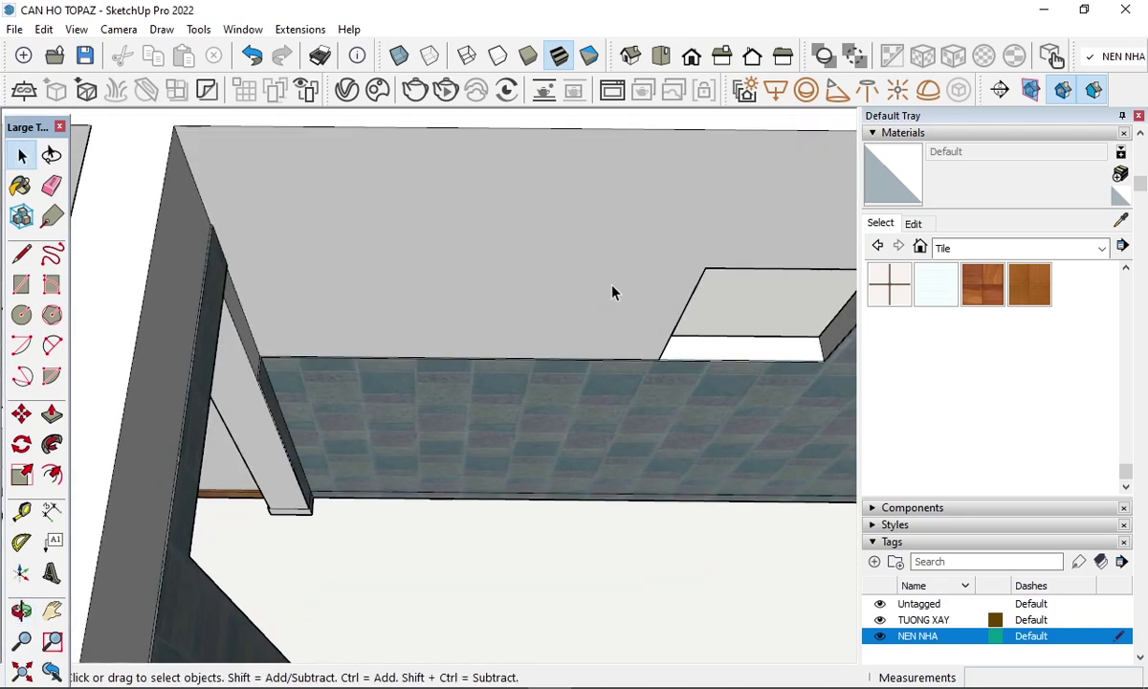
- Begin a rectangle on the plain face beside the bathroom floor, then cancel it
{"action": "key", "text": "r"}
{"action": "left_click", "coordinate": [704, 268]}
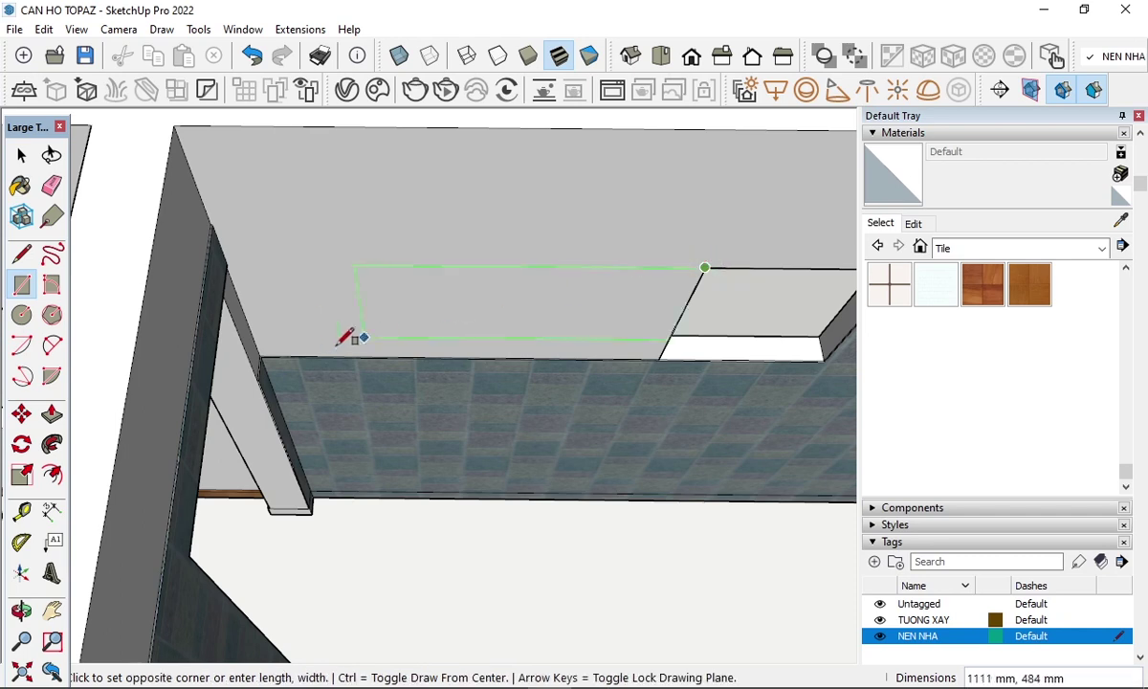
{"action": "scroll", "coordinate": [238, 322], "scroll_direction": "up", "scroll_amount": 2}
{"action": "scroll", "coordinate": [243, 366], "scroll_direction": "up", "scroll_amount": 2}
{"action": "scroll", "coordinate": [254, 387], "scroll_direction": "up", "scroll_amount": 1}
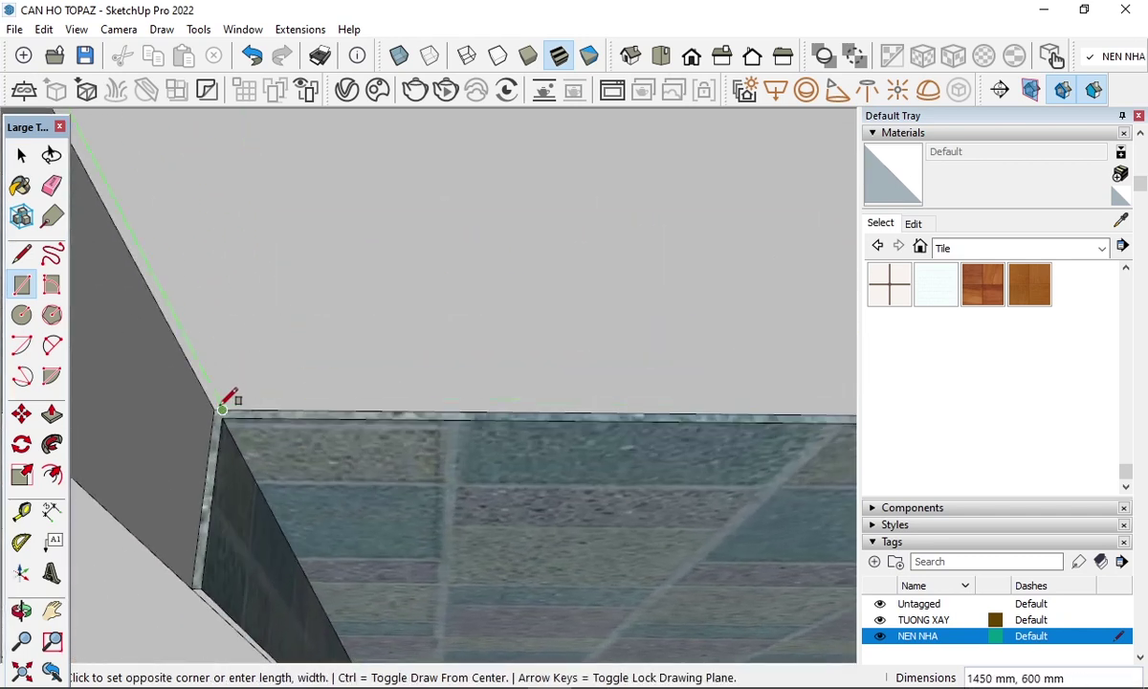
{"action": "key", "text": "space"}
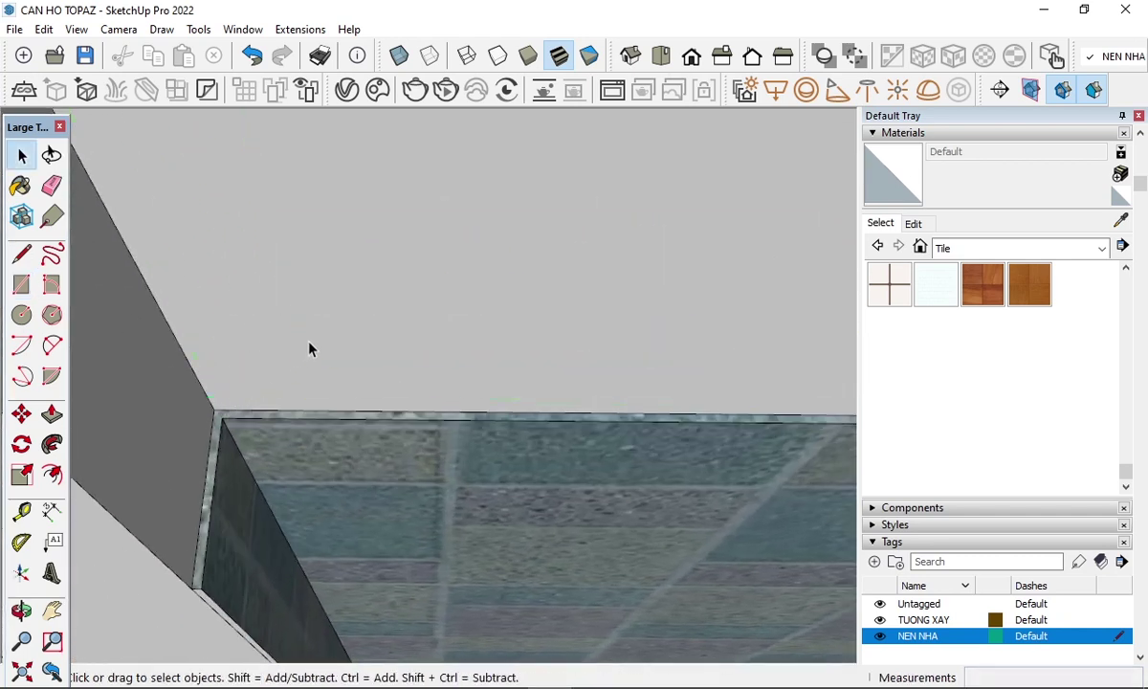
- Pull the plain face out 5 mm and paint it with Concrete Pavers Block Multi
{"action": "key", "text": "p"}
{"action": "left_click", "coordinate": [311, 352]}
{"action": "type", "text": "5"}
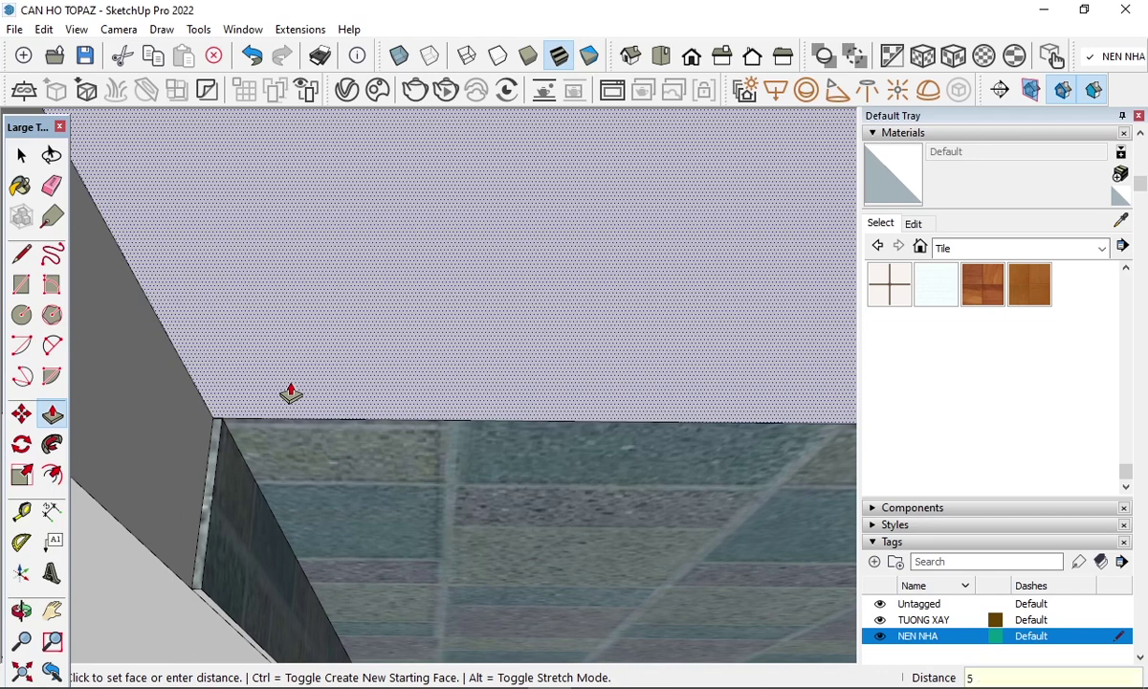
{"action": "key", "text": "Return"}
{"action": "key", "text": "b"}
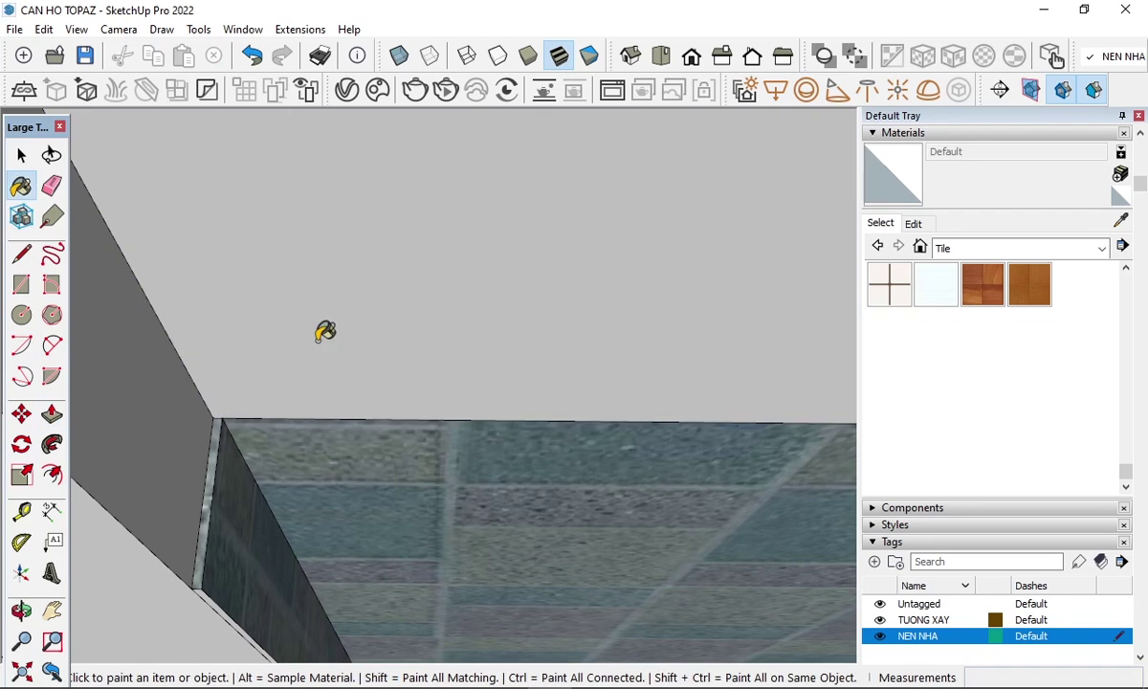
{"action": "key", "text": "space"}
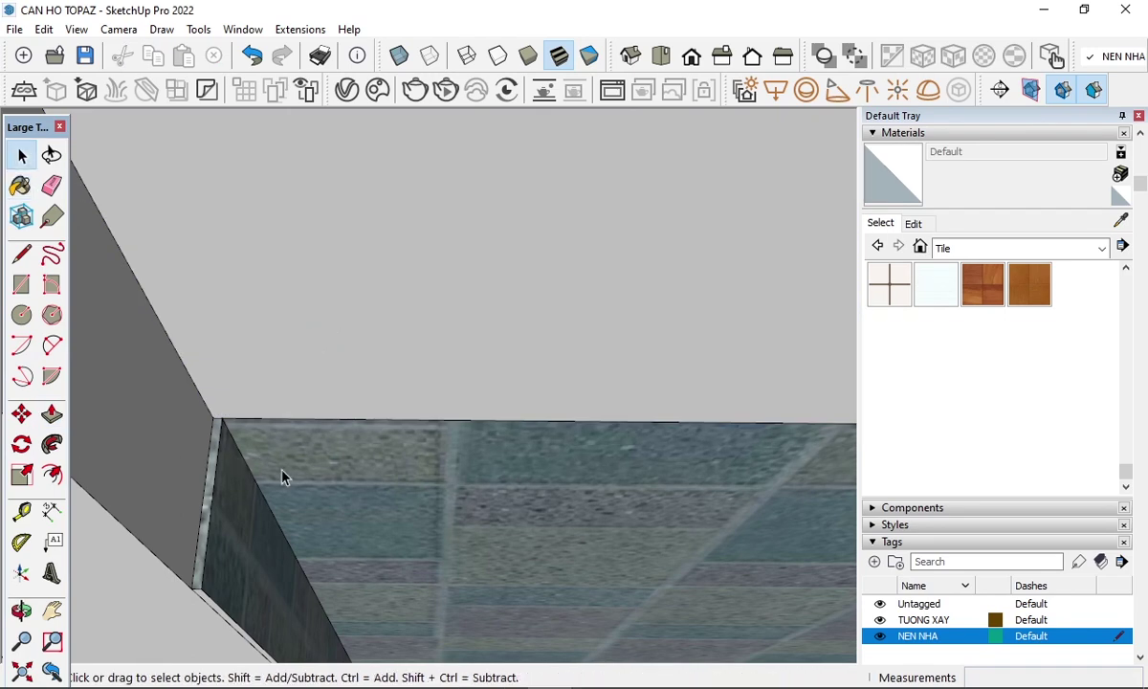
{"action": "key", "text": "b"}
{"action": "left_click", "coordinate": [340, 457], "text": "alt"}
{"action": "left_click", "coordinate": [365, 338]}
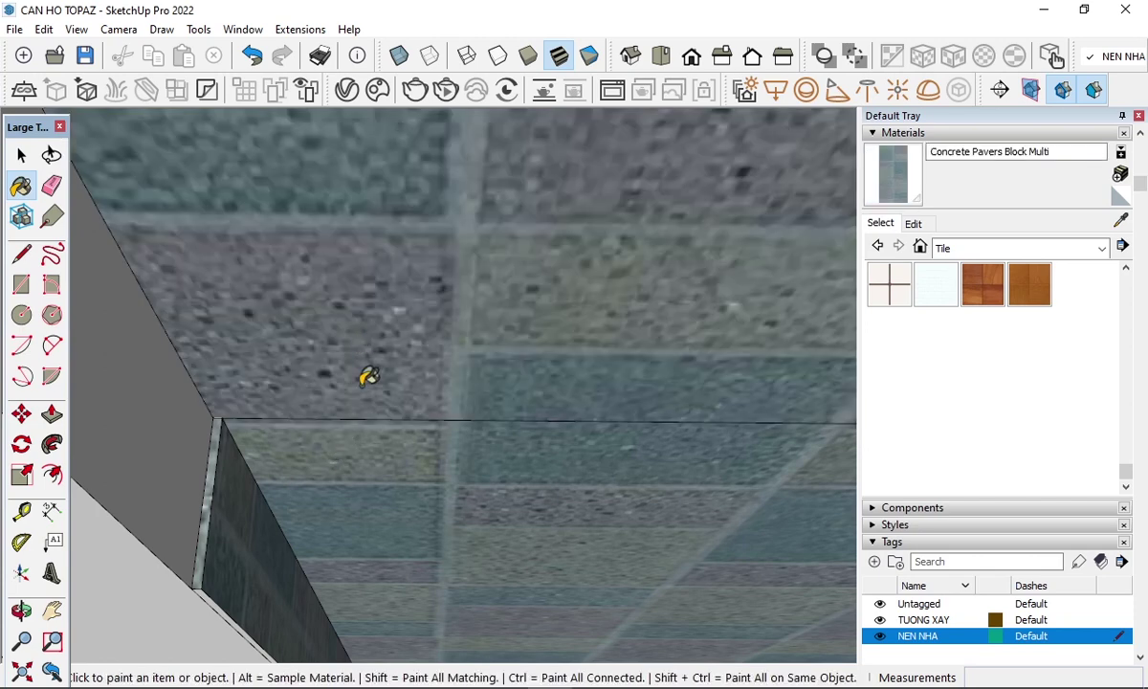
- Erase the seam edge between the two tiled faces
{"action": "key", "text": "e"}
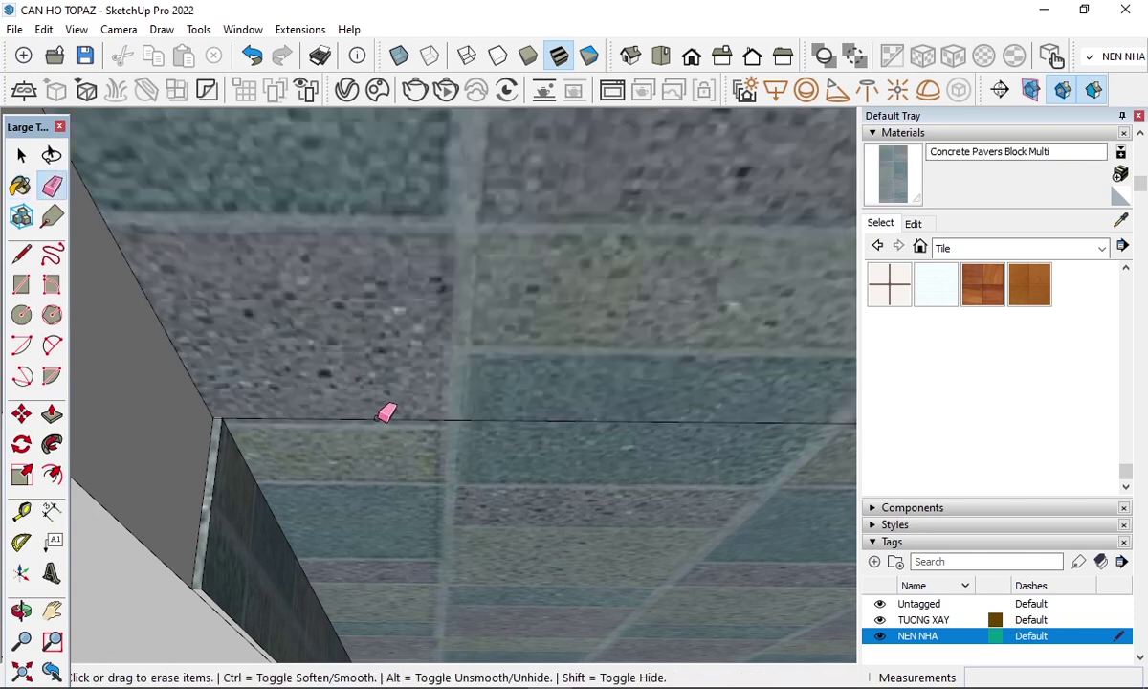
{"action": "left_click", "coordinate": [386, 412]}
{"action": "key", "text": "space"}
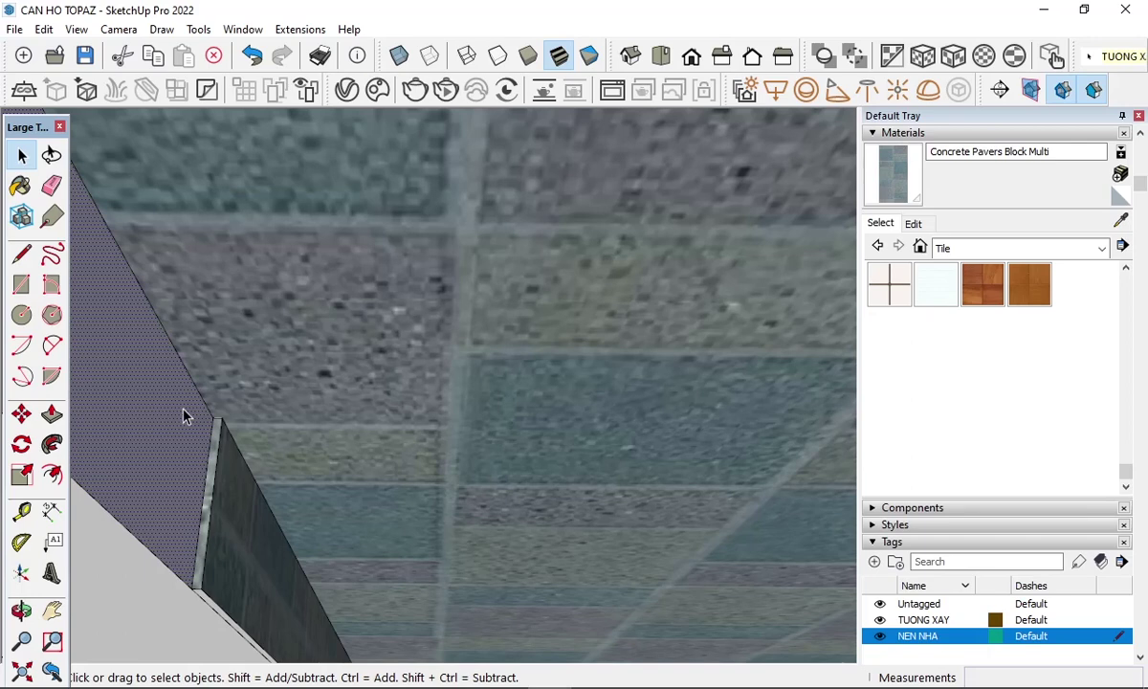
- Push the narrow edge strip beside the tiled floor with Push/Pull
{"action": "key", "text": "p"}
{"action": "left_click", "coordinate": [205, 507]}
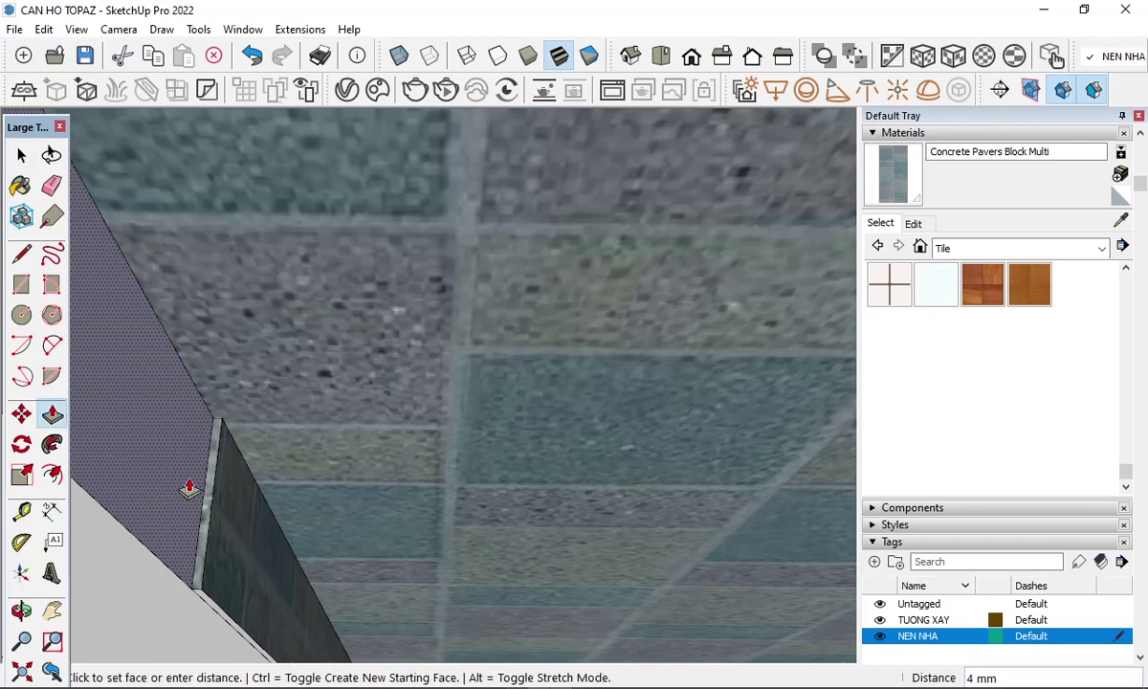
{"action": "left_click", "coordinate": [240, 612]}
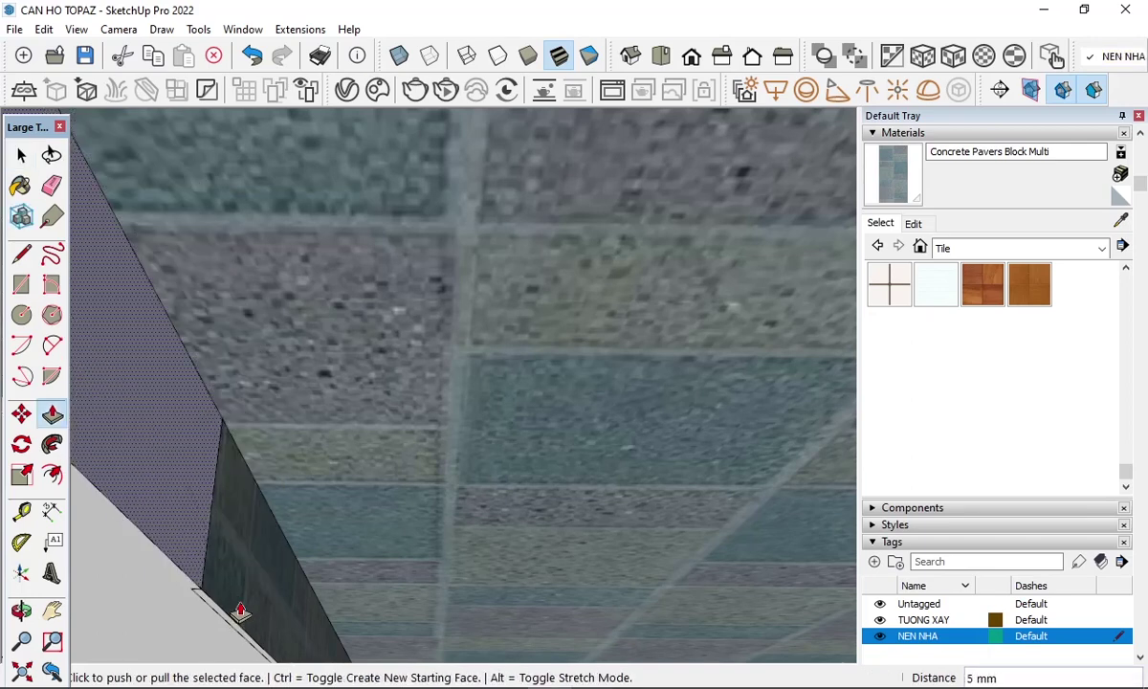
{"action": "key", "text": "space"}
{"action": "key", "text": "b"}
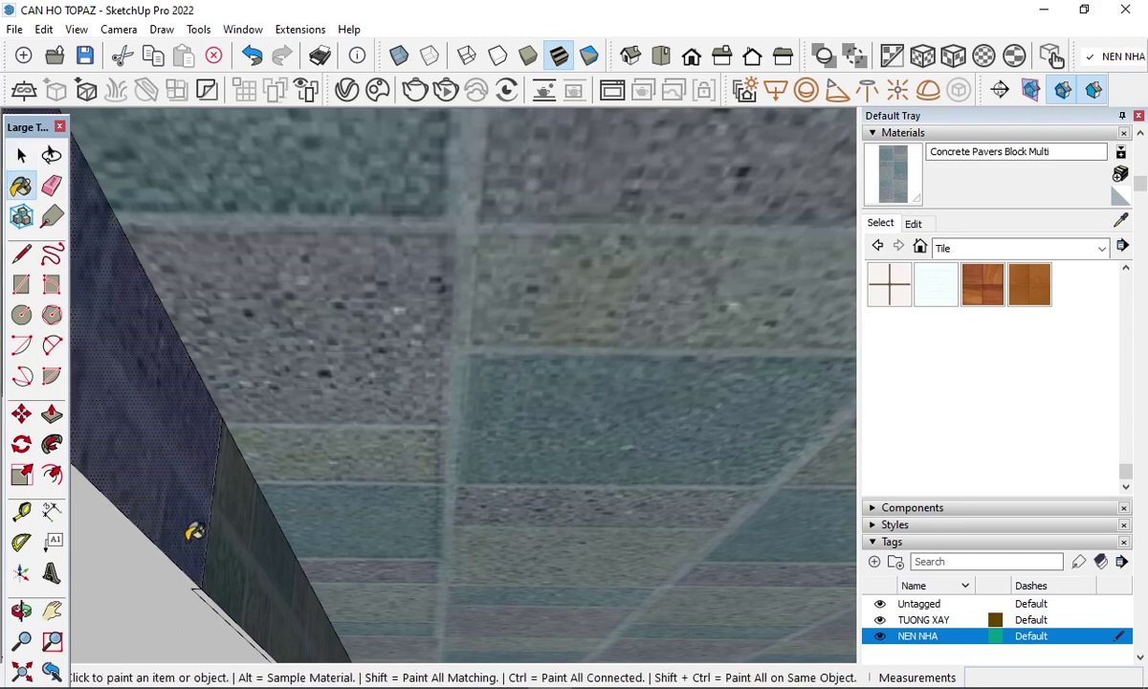
{"action": "scroll", "coordinate": [192, 532], "scroll_direction": "up", "scroll_amount": 2}
{"action": "key", "text": "e"}
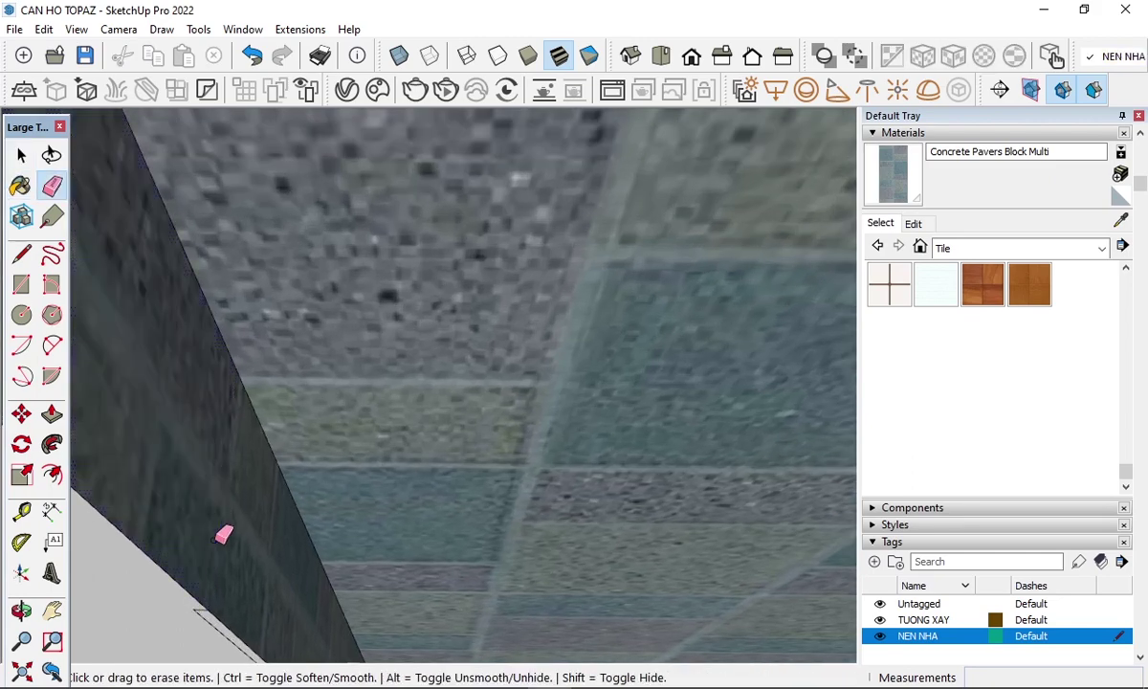
{"action": "scroll", "coordinate": [243, 512], "scroll_direction": "down", "scroll_amount": 2}
{"action": "scroll", "coordinate": [276, 443], "scroll_direction": "down", "scroll_amount": 2}
{"action": "scroll", "coordinate": [313, 409], "scroll_direction": "down", "scroll_amount": 3}
- Orbit out to an apartment overview and restore geometry with Edit > Unhide > Last
{"action": "scroll", "coordinate": [379, 442], "scroll_direction": "down", "scroll_amount": 3}
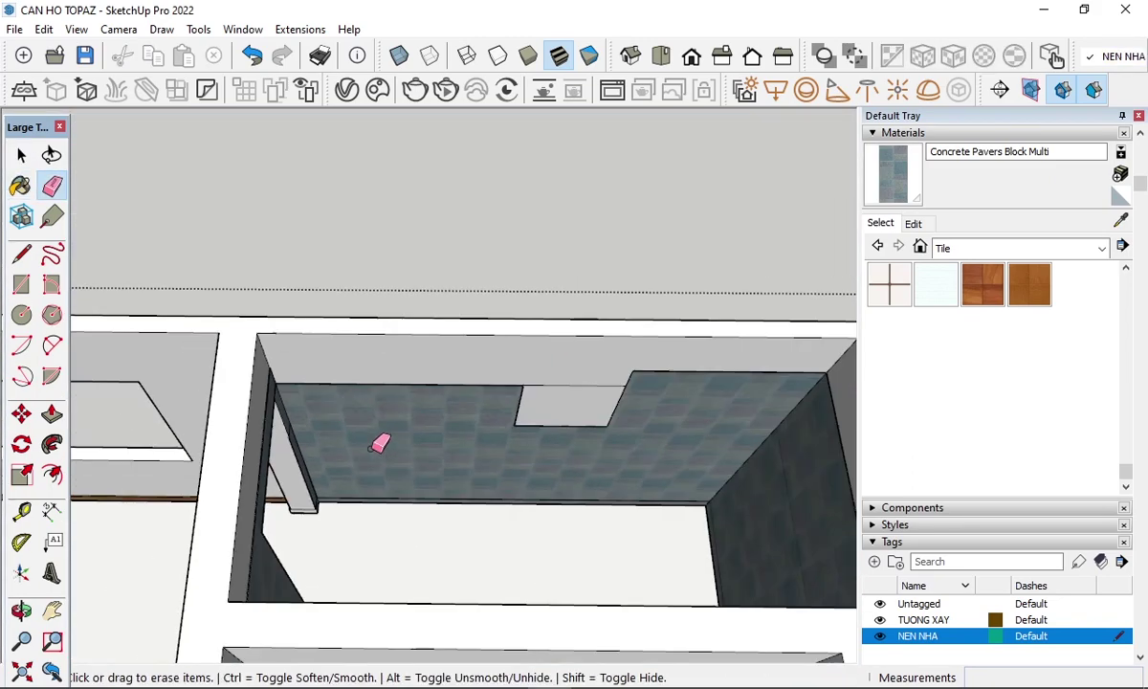
{"action": "mouse_move", "coordinate": [380, 443]}
{"action": "middle_mouse_down"}
{"action": "mouse_move", "coordinate": [205, 469]}
{"action": "mouse_move", "coordinate": [379, 328]}
{"action": "mouse_move", "coordinate": [323, 469]}
{"action": "mouse_move", "coordinate": [326, 397]}
{"action": "middle_mouse_up"}
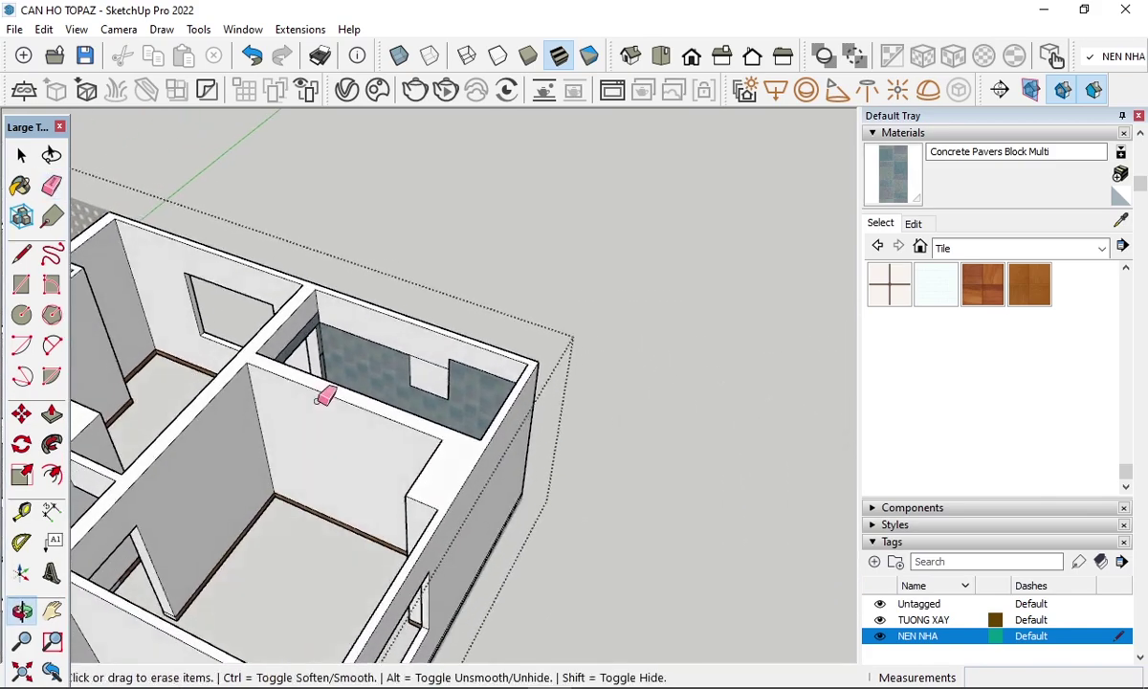
{"action": "key", "text": "space"}
{"action": "scroll", "coordinate": [513, 236], "scroll_direction": "up", "scroll_amount": 2}
{"action": "scroll", "coordinate": [454, 348], "scroll_direction": "up", "scroll_amount": 2}
{"action": "mouse_move", "coordinate": [453, 348]}
{"action": "middle_mouse_down"}
{"action": "mouse_move", "coordinate": [218, 546]}
{"action": "mouse_move", "coordinate": [414, 462]}
{"action": "mouse_move", "coordinate": [233, 418]}
{"action": "mouse_move", "coordinate": [282, 300]}
{"action": "mouse_move", "coordinate": [423, 520]}
{"action": "mouse_move", "coordinate": [355, 322]}
{"action": "mouse_move", "coordinate": [582, 499]}
{"action": "middle_mouse_up"}
{"action": "scroll", "coordinate": [582, 499], "scroll_direction": "down", "scroll_amount": 3}
{"action": "scroll", "coordinate": [574, 460], "scroll_direction": "down", "scroll_amount": 3}
{"action": "mouse_move", "coordinate": [553, 454]}
{"action": "middle_mouse_down"}
{"action": "mouse_move", "coordinate": [566, 553]}
{"action": "mouse_move", "coordinate": [656, 364]}
{"action": "mouse_move", "coordinate": [615, 367]}
{"action": "mouse_move", "coordinate": [510, 274]}
{"action": "middle_mouse_up"}
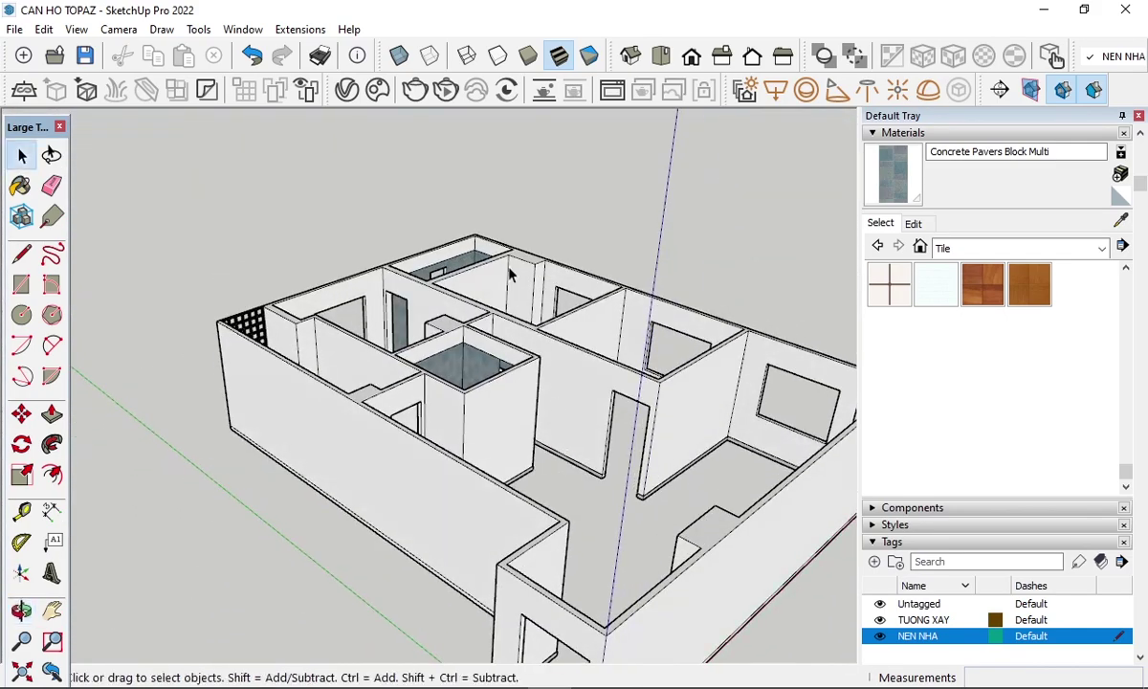
{"action": "left_click", "coordinate": [44, 28]}
{"action": "mouse_move", "coordinate": [78, 305]}
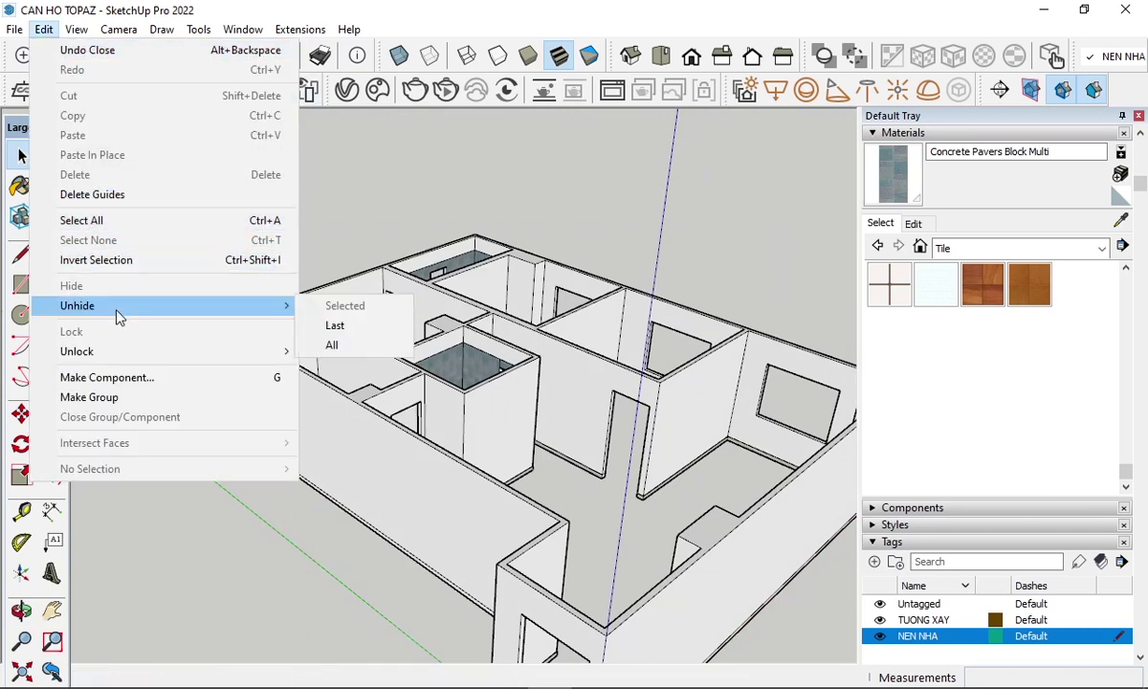
{"action": "left_click", "coordinate": [335, 326]}
- Select the floor slab and orbit to a top-down view zoomed into a plain room
{"action": "mouse_move", "coordinate": [328, 328]}
{"action": "middle_mouse_down"}
{"action": "mouse_move", "coordinate": [407, 497]}
{"action": "mouse_move", "coordinate": [529, 548]}
{"action": "mouse_move", "coordinate": [509, 472]}
{"action": "mouse_move", "coordinate": [546, 249]}
{"action": "mouse_move", "coordinate": [660, 239]}
{"action": "mouse_move", "coordinate": [533, 550]}
{"action": "mouse_move", "coordinate": [661, 648]}
{"action": "middle_mouse_up"}
{"action": "left_click", "coordinate": [529, 548]}
{"action": "scroll", "coordinate": [421, 362], "scroll_direction": "up", "scroll_amount": 4}
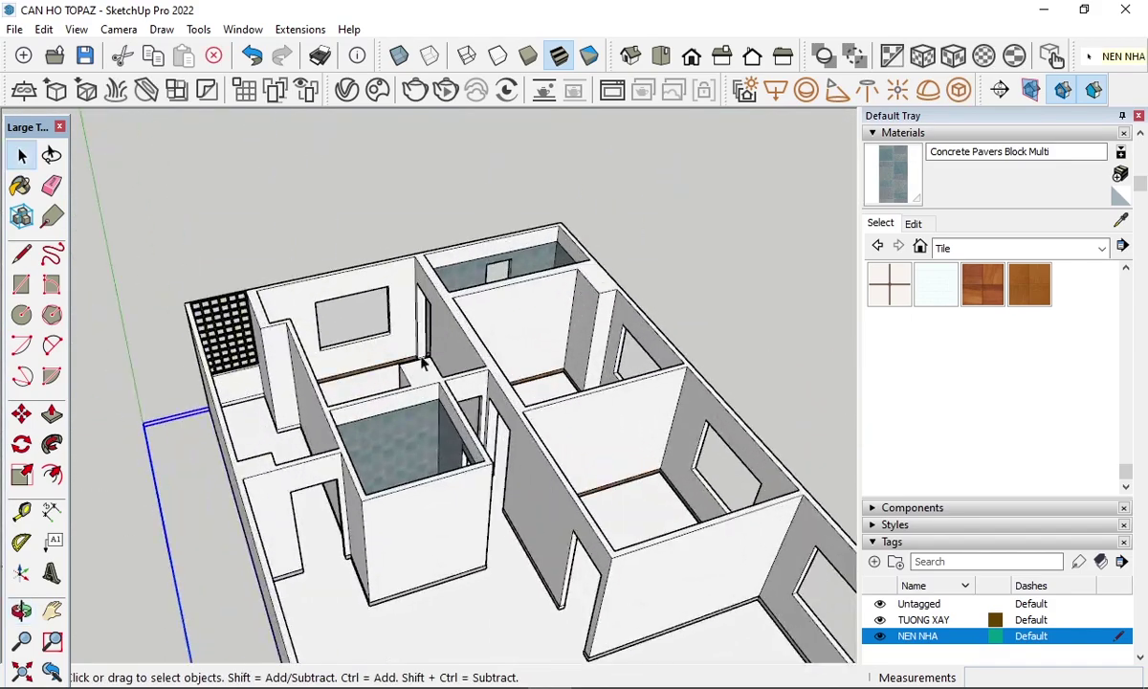
{"action": "mouse_move", "coordinate": [422, 362]}
{"action": "middle_mouse_down"}
{"action": "mouse_move", "coordinate": [379, 533]}
{"action": "mouse_move", "coordinate": [461, 505]}
{"action": "mouse_move", "coordinate": [441, 512]}
{"action": "mouse_move", "coordinate": [456, 542]}
{"action": "mouse_move", "coordinate": [578, 469]}
{"action": "mouse_move", "coordinate": [620, 464]}
{"action": "middle_mouse_up"}
{"action": "scroll", "coordinate": [585, 376], "scroll_direction": "up", "scroll_amount": 3}
{"action": "scroll", "coordinate": [515, 309], "scroll_direction": "up", "scroll_amount": 4}
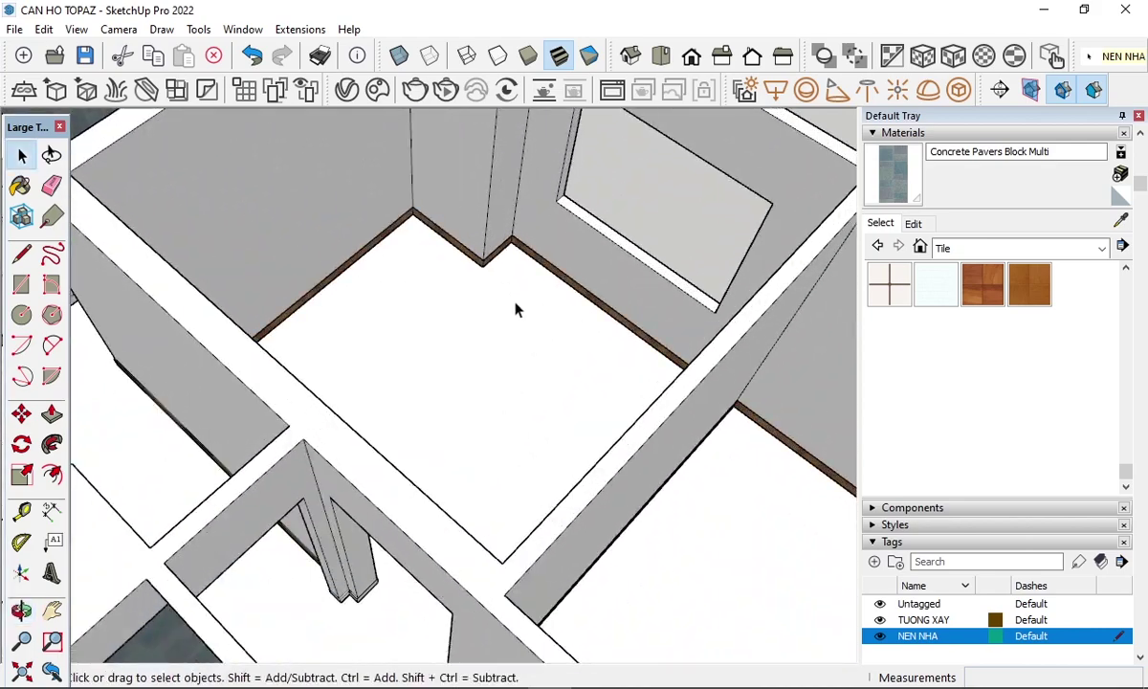
{"action": "scroll", "coordinate": [479, 330], "scroll_direction": "up", "scroll_amount": 2}
{"action": "scroll", "coordinate": [439, 351], "scroll_direction": "up", "scroll_amount": 2}
{"action": "scroll", "coordinate": [516, 321], "scroll_direction": "down", "scroll_amount": 5}
{"action": "mouse_move", "coordinate": [595, 290]}
{"action": "middle_mouse_down"}
{"action": "mouse_move", "coordinate": [526, 360]}
{"action": "mouse_move", "coordinate": [476, 376]}
{"action": "mouse_move", "coordinate": [359, 385]}
{"action": "mouse_move", "coordinate": [267, 430]}
{"action": "mouse_move", "coordinate": [282, 499]}
{"action": "middle_mouse_up"}
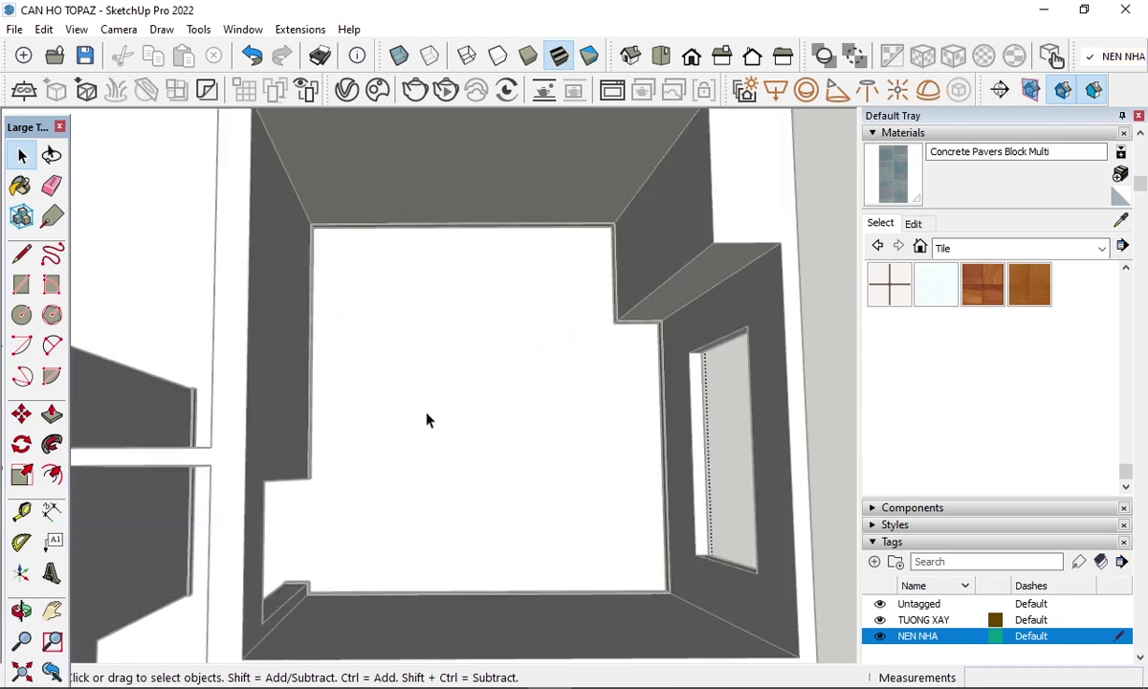
- Start a rectangle at the bedroom's upper-left inner wall corner
{"action": "key", "text": "ctrl+a"}
{"action": "key", "text": "r"}
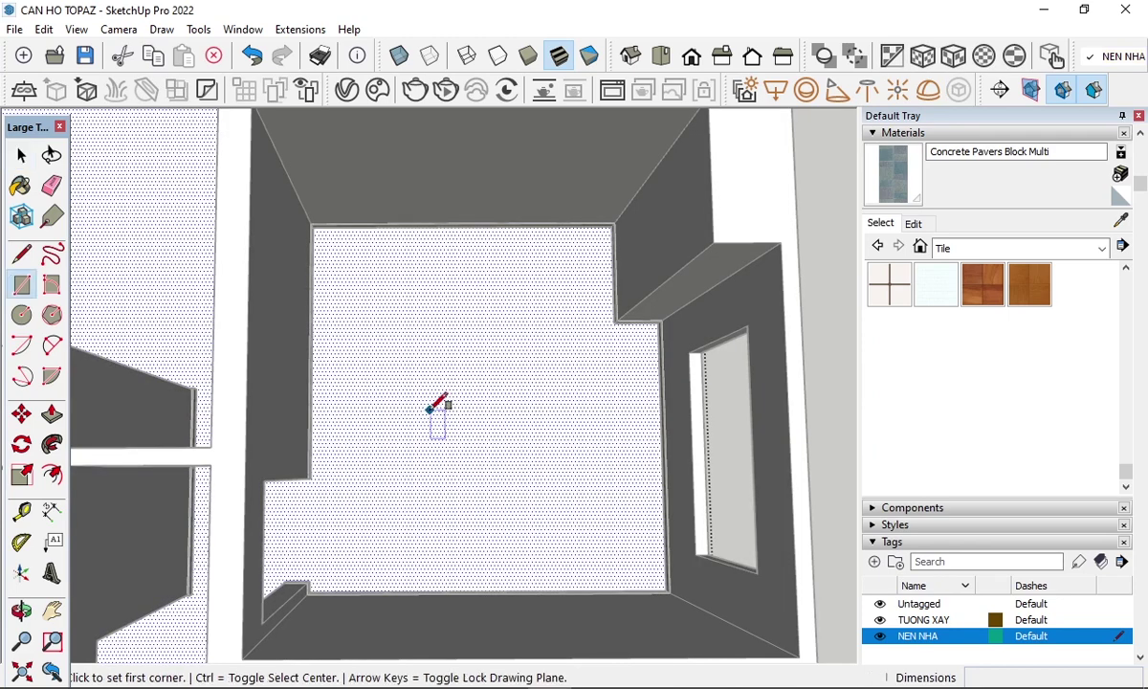
{"action": "scroll", "coordinate": [325, 235], "scroll_direction": "up", "scroll_amount": 3}
{"action": "scroll", "coordinate": [324, 230], "scroll_direction": "up", "scroll_amount": 2}
{"action": "scroll", "coordinate": [314, 165], "scroll_direction": "up", "scroll_amount": 2}
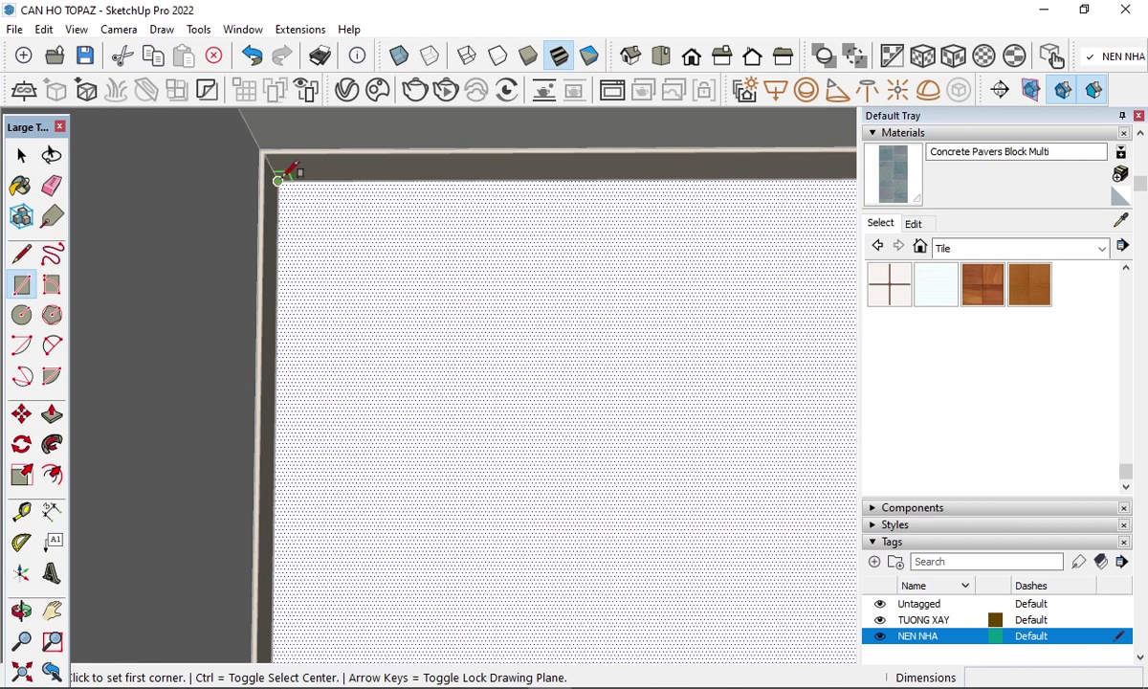
{"action": "left_click", "coordinate": [278, 179]}
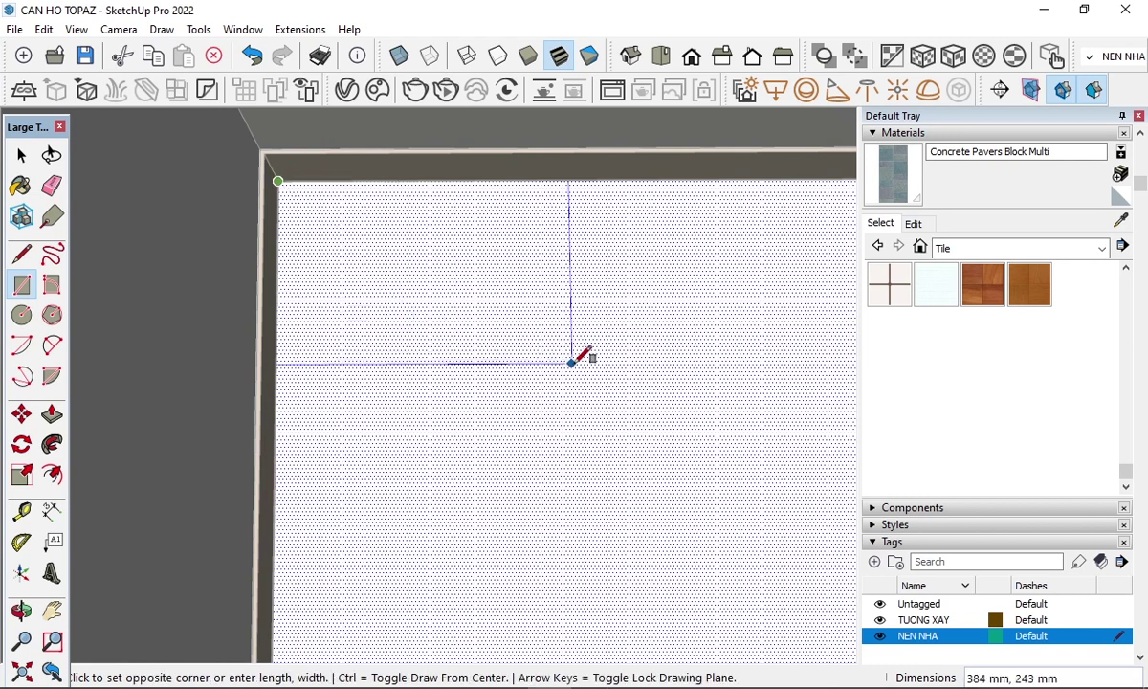
- Close the rectangle at the opposite corner so it covers the bedroom floor
{"action": "middle_click_drag", "start_coordinate": [588, 366], "coordinate": [551, 370]}
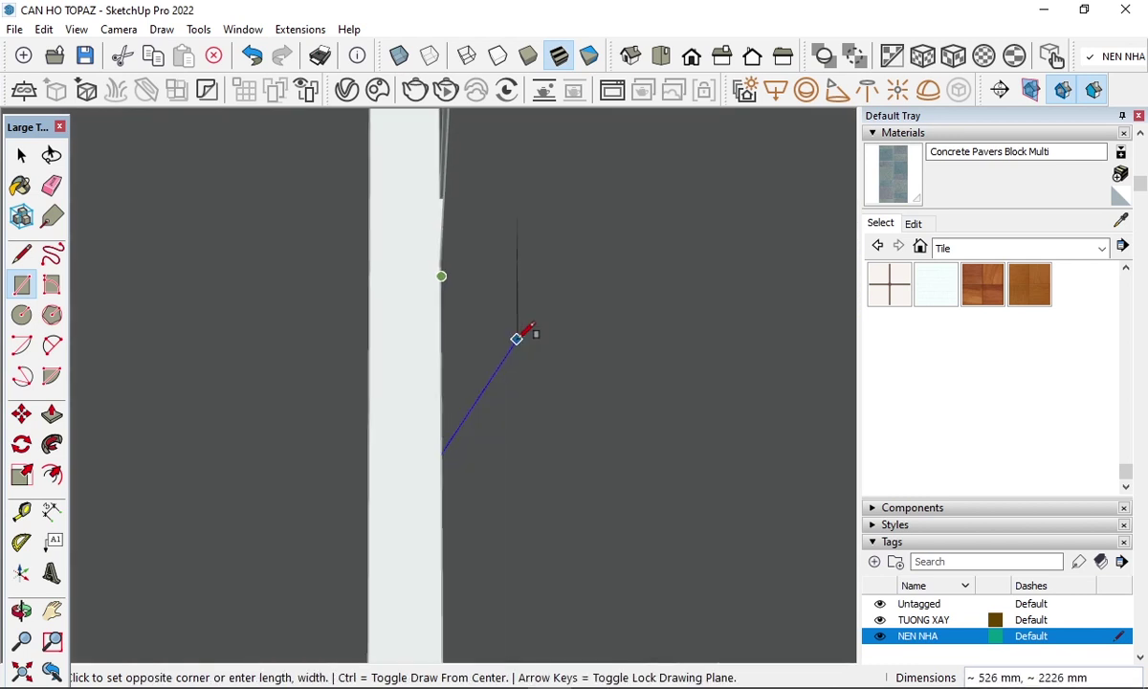
{"action": "scroll", "coordinate": [381, 431], "scroll_direction": "down", "scroll_amount": 2}
{"action": "scroll", "coordinate": [453, 430], "scroll_direction": "down", "scroll_amount": 2}
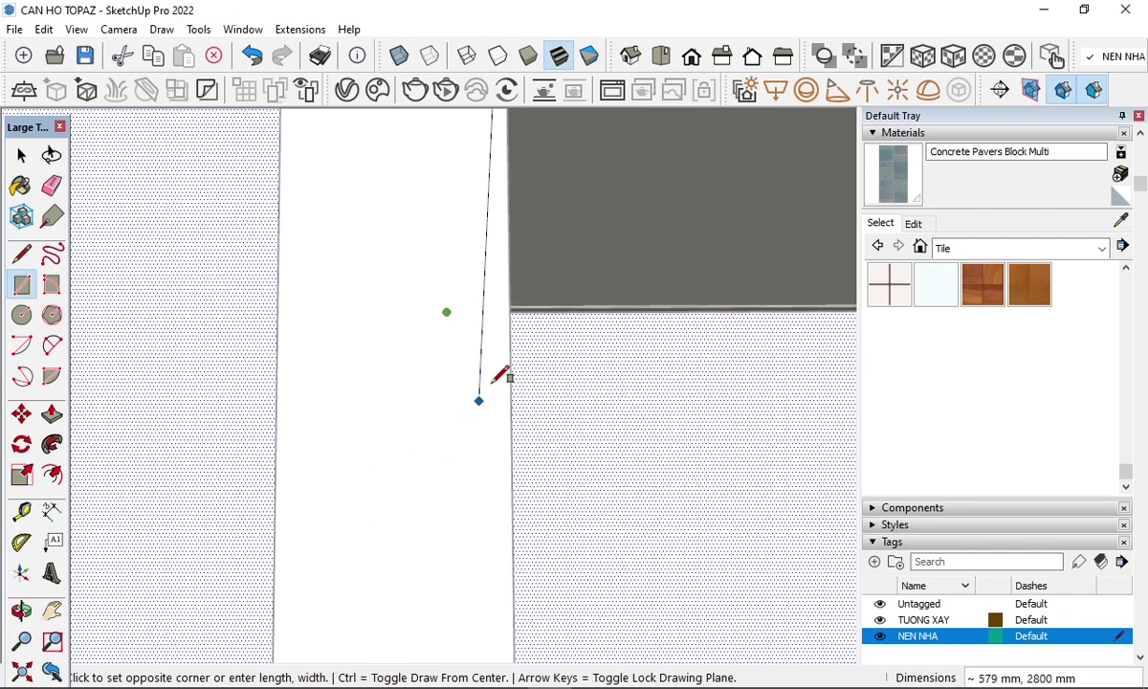
{"action": "scroll", "coordinate": [502, 374], "scroll_direction": "down", "scroll_amount": 1}
{"action": "scroll", "coordinate": [525, 351], "scroll_direction": "down", "scroll_amount": 3}
{"action": "scroll", "coordinate": [405, 406], "scroll_direction": "down", "scroll_amount": 2}
{"action": "scroll", "coordinate": [601, 441], "scroll_direction": "up", "scroll_amount": 1}
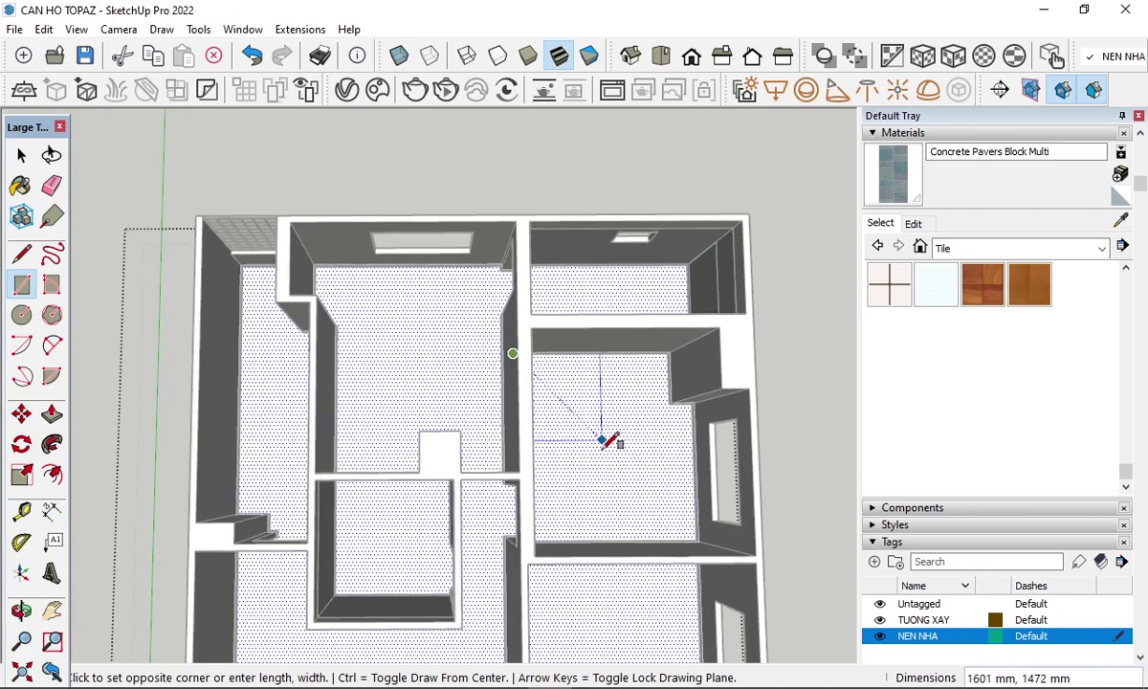
{"action": "scroll", "coordinate": [675, 515], "scroll_direction": "up", "scroll_amount": 3}
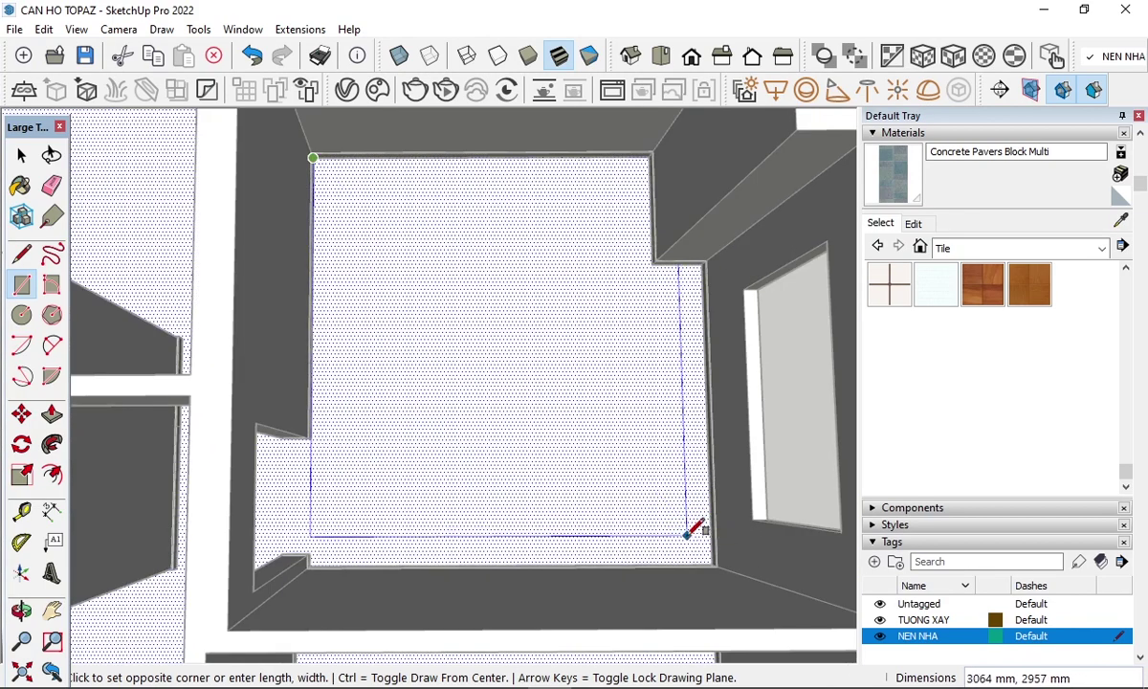
{"action": "scroll", "coordinate": [692, 550], "scroll_direction": "up", "scroll_amount": 2}
{"action": "scroll", "coordinate": [725, 554], "scroll_direction": "up", "scroll_amount": 1}
{"action": "scroll", "coordinate": [721, 543], "scroll_direction": "up", "scroll_amount": 1}
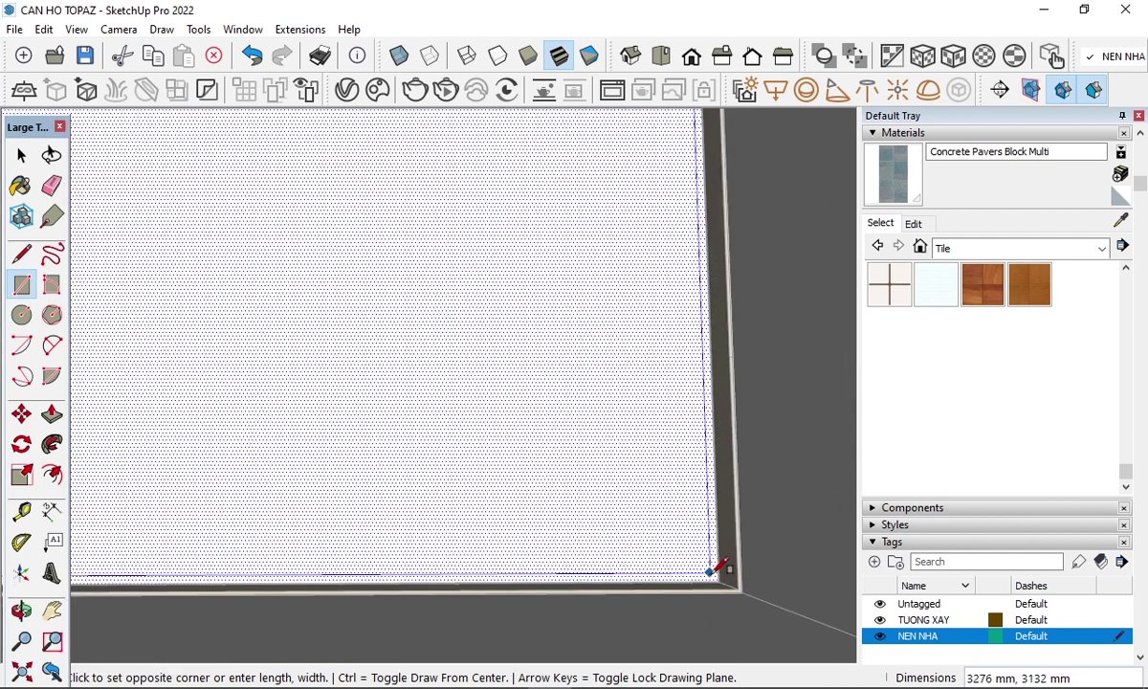
{"action": "left_click", "coordinate": [724, 574]}
- Select the new bedroom floor face and orbit to a tilted 3D view
{"action": "scroll", "coordinate": [686, 513], "scroll_direction": "down", "scroll_amount": 1}
{"action": "scroll", "coordinate": [682, 482], "scroll_direction": "down", "scroll_amount": 2}
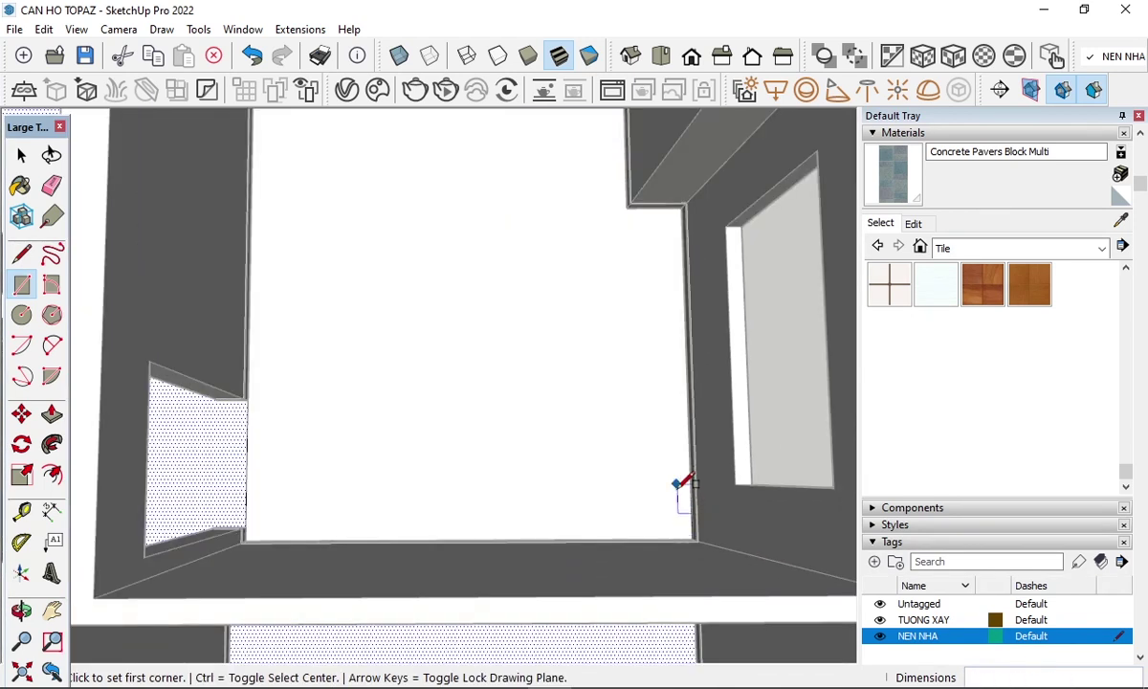
{"action": "scroll", "coordinate": [682, 488], "scroll_direction": "down", "scroll_amount": 2}
{"action": "scroll", "coordinate": [637, 224], "scroll_direction": "up", "scroll_amount": 2}
{"action": "scroll", "coordinate": [643, 342], "scroll_direction": "down", "scroll_amount": 1}
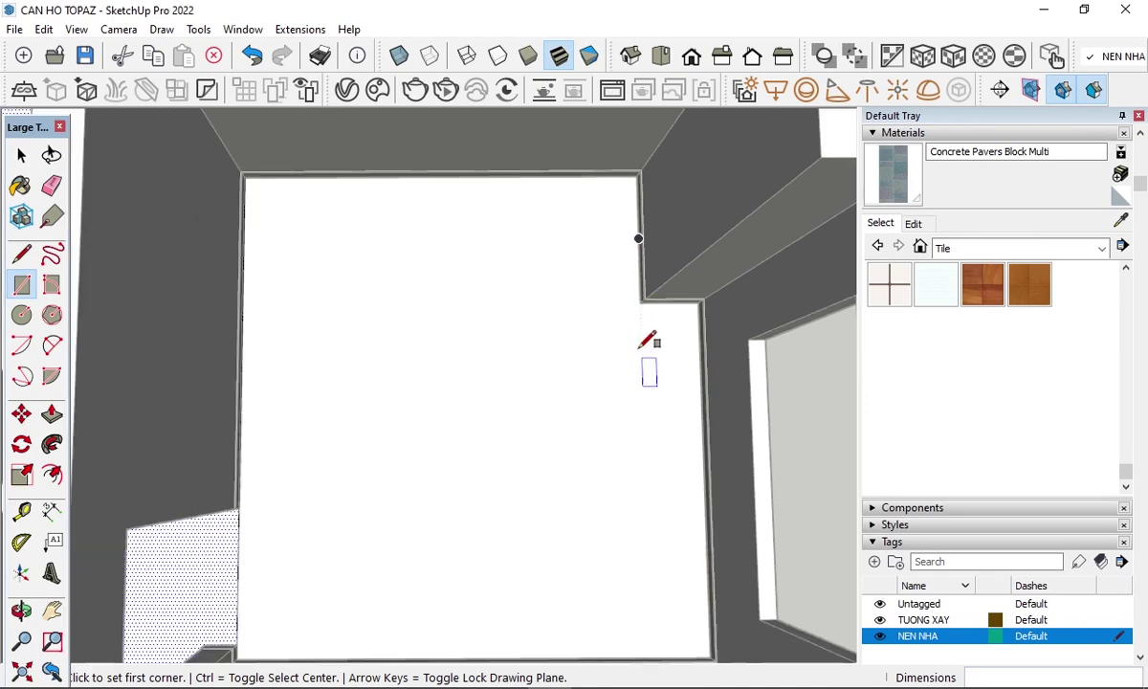
{"action": "key", "text": "space"}
{"action": "scroll", "coordinate": [436, 363], "scroll_direction": "down", "scroll_amount": 2}
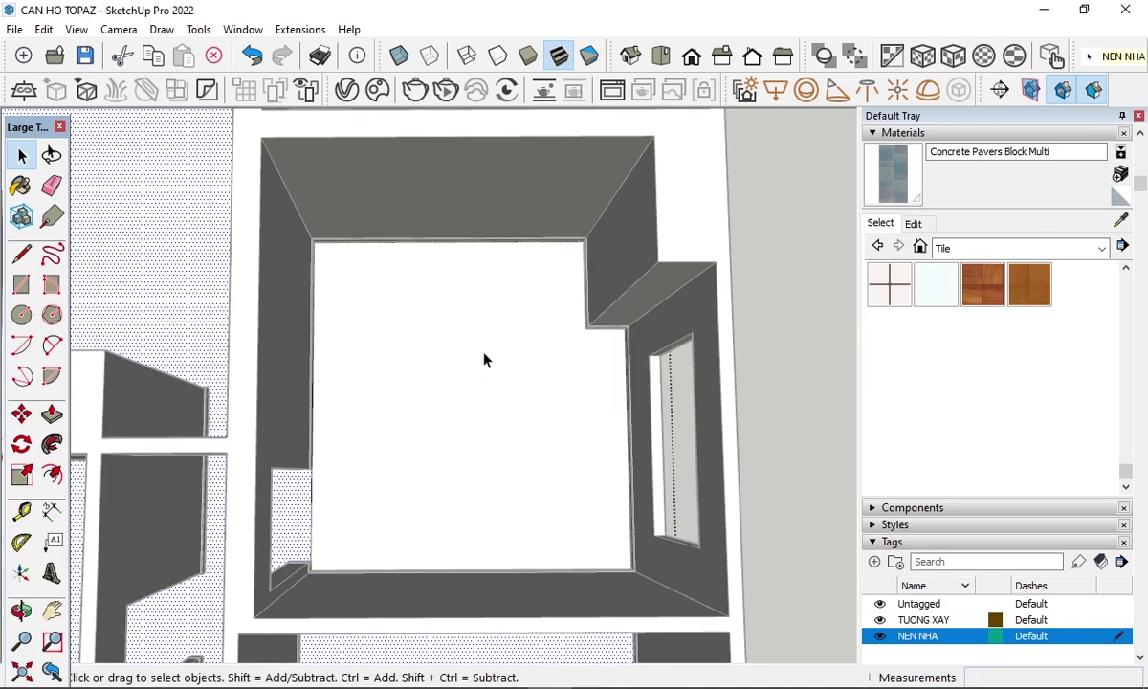
{"action": "left_click", "coordinate": [453, 329]}
{"action": "scroll", "coordinate": [570, 318], "scroll_direction": "down", "scroll_amount": 2}
{"action": "scroll", "coordinate": [570, 317], "scroll_direction": "down", "scroll_amount": 2}
{"action": "mouse_move", "coordinate": [507, 382]}
{"action": "middle_mouse_down"}
{"action": "mouse_move", "coordinate": [748, 243]}
{"action": "mouse_move", "coordinate": [377, 259]}
{"action": "mouse_move", "coordinate": [336, 283]}
{"action": "mouse_move", "coordinate": [725, 330]}
{"action": "mouse_move", "coordinate": [664, 487]}
{"action": "mouse_move", "coordinate": [663, 378]}
{"action": "middle_mouse_up"}
- Paint the bedroom floor face with Wood Floor Dark from the Wood material category
{"action": "key", "text": "b"}
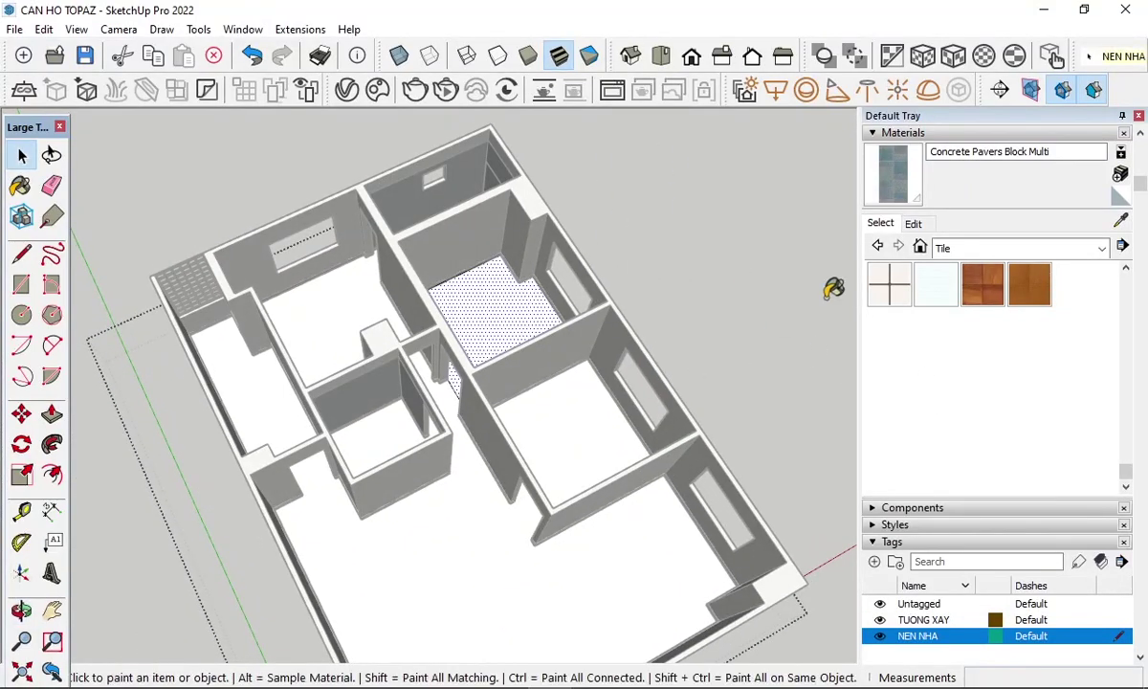
{"action": "left_click", "coordinate": [980, 249]}
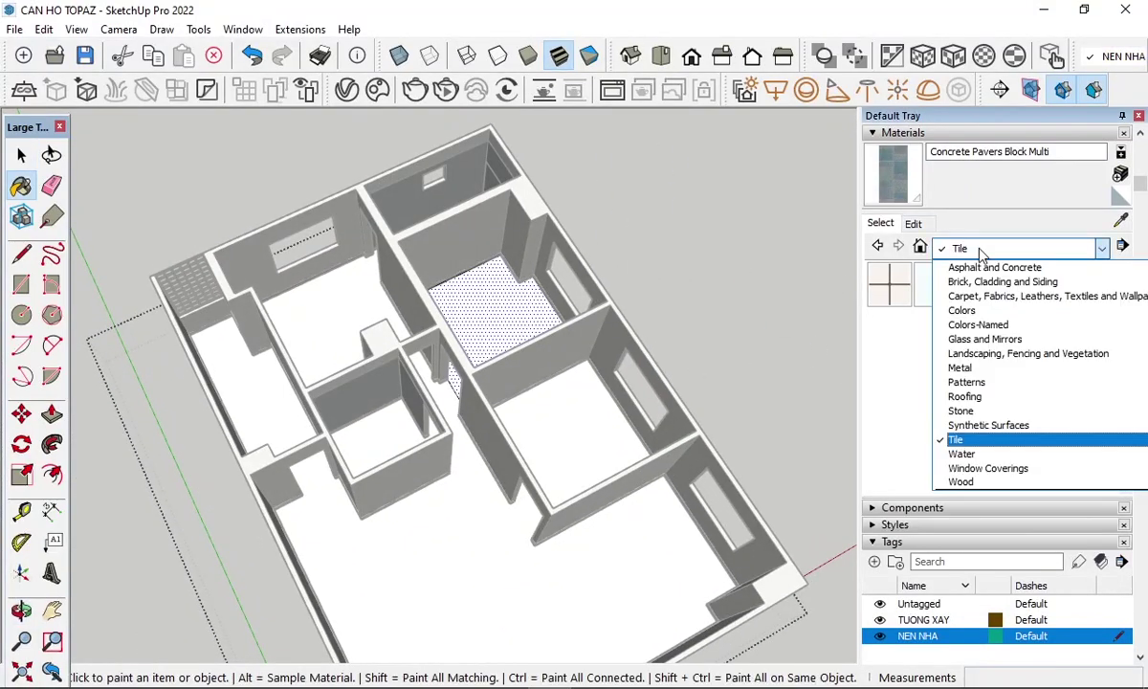
{"action": "left_click", "coordinate": [964, 481]}
{"action": "left_click", "coordinate": [1075, 283]}
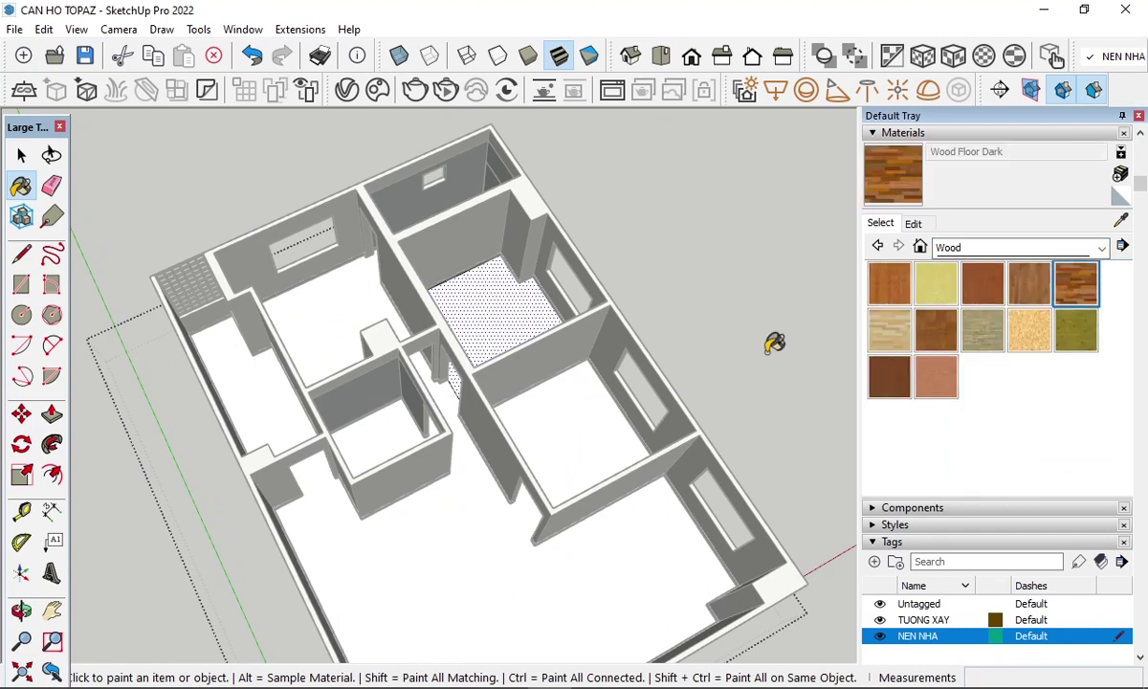
{"action": "left_click", "coordinate": [513, 298]}
{"action": "key", "text": "space"}
{"action": "scroll", "coordinate": [498, 306], "scroll_direction": "up", "scroll_amount": 3}
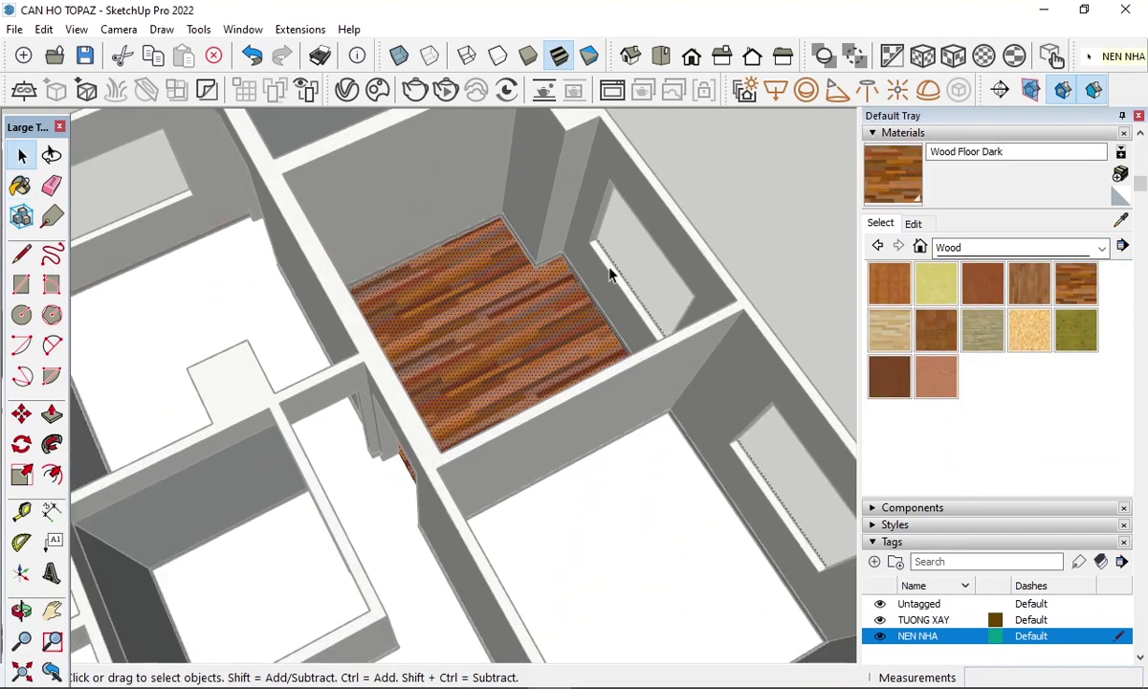
{"action": "scroll", "coordinate": [594, 390], "scroll_direction": "down", "scroll_amount": 3}
- Orbit closer to the dark-wood bedroom and select the next bedroom's floor
{"action": "scroll", "coordinate": [438, 370], "scroll_direction": "up", "scroll_amount": 2}
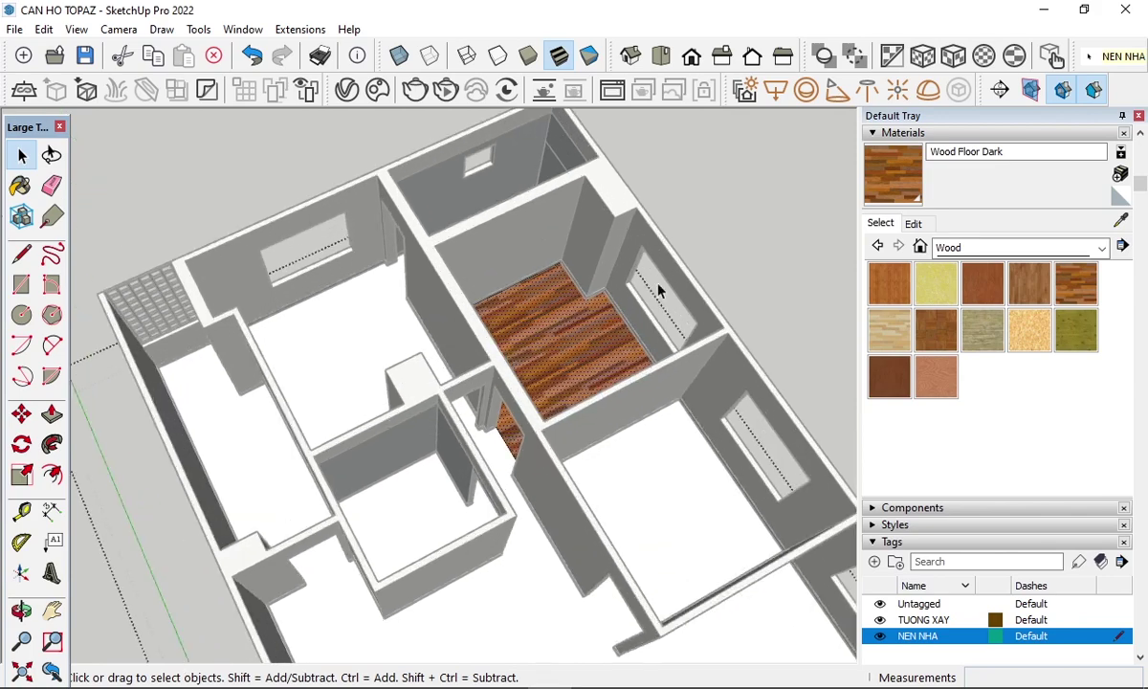
{"action": "mouse_move", "coordinate": [612, 571]}
{"action": "middle_mouse_down"}
{"action": "mouse_move", "coordinate": [397, 464]}
{"action": "mouse_move", "coordinate": [389, 359]}
{"action": "mouse_move", "coordinate": [410, 615]}
{"action": "mouse_move", "coordinate": [469, 510]}
{"action": "middle_mouse_up"}
{"action": "scroll", "coordinate": [469, 510], "scroll_direction": "down", "scroll_amount": 1}
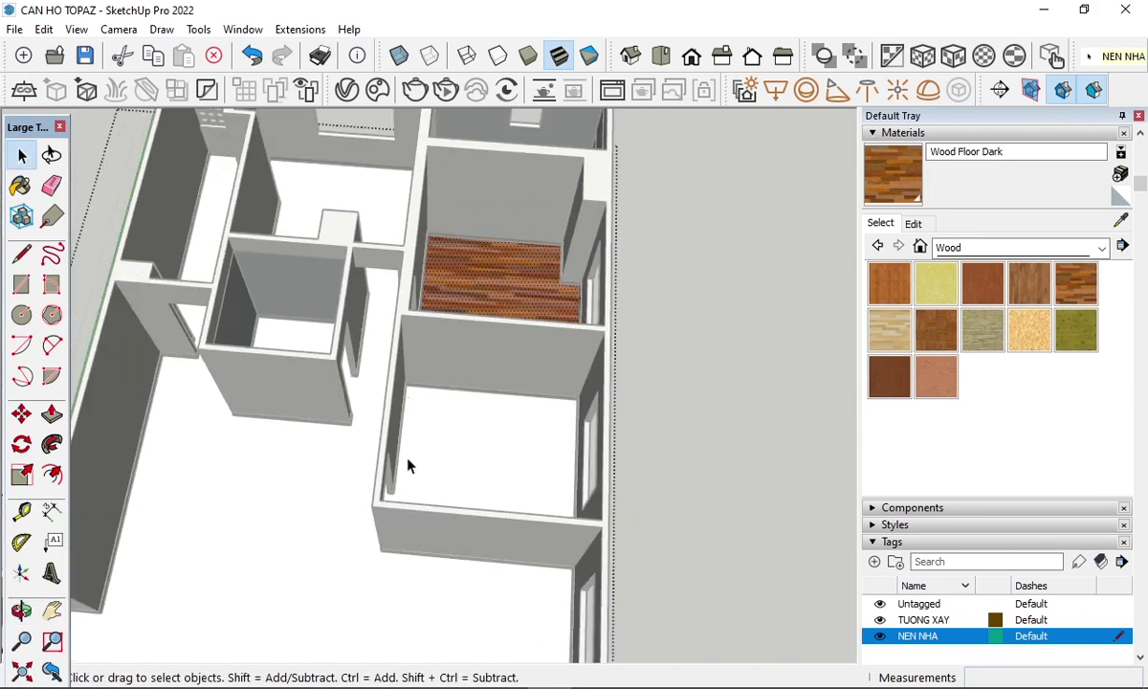
{"action": "scroll", "coordinate": [443, 536], "scroll_direction": "up", "scroll_amount": 3}
{"action": "left_click", "coordinate": [475, 461]}
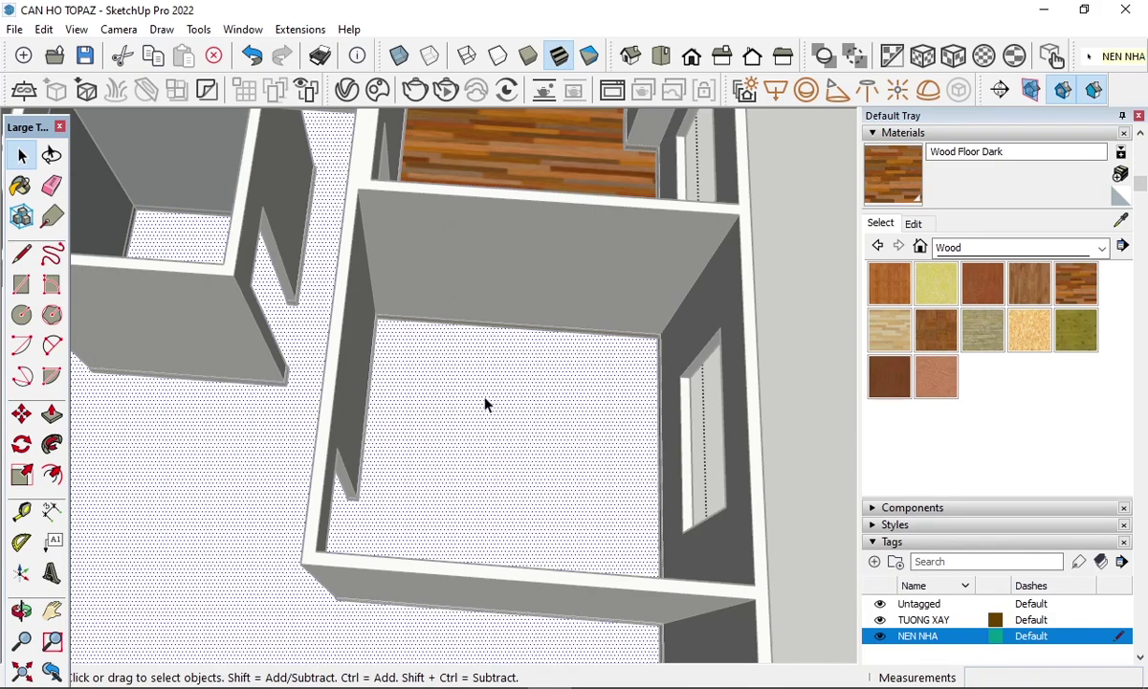
- Draw a rectangle corner to corner over the second bedroom's floor
{"action": "key", "text": "r"}
{"action": "scroll", "coordinate": [406, 325], "scroll_direction": "up", "scroll_amount": 3}
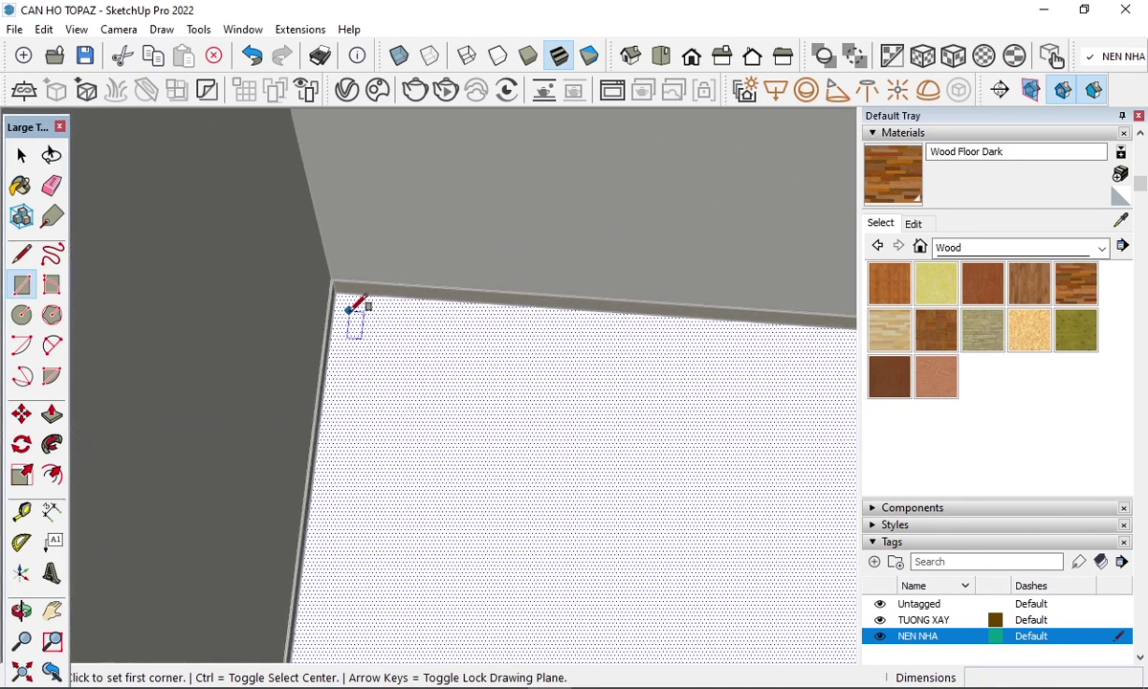
{"action": "scroll", "coordinate": [359, 307], "scroll_direction": "up", "scroll_amount": 2}
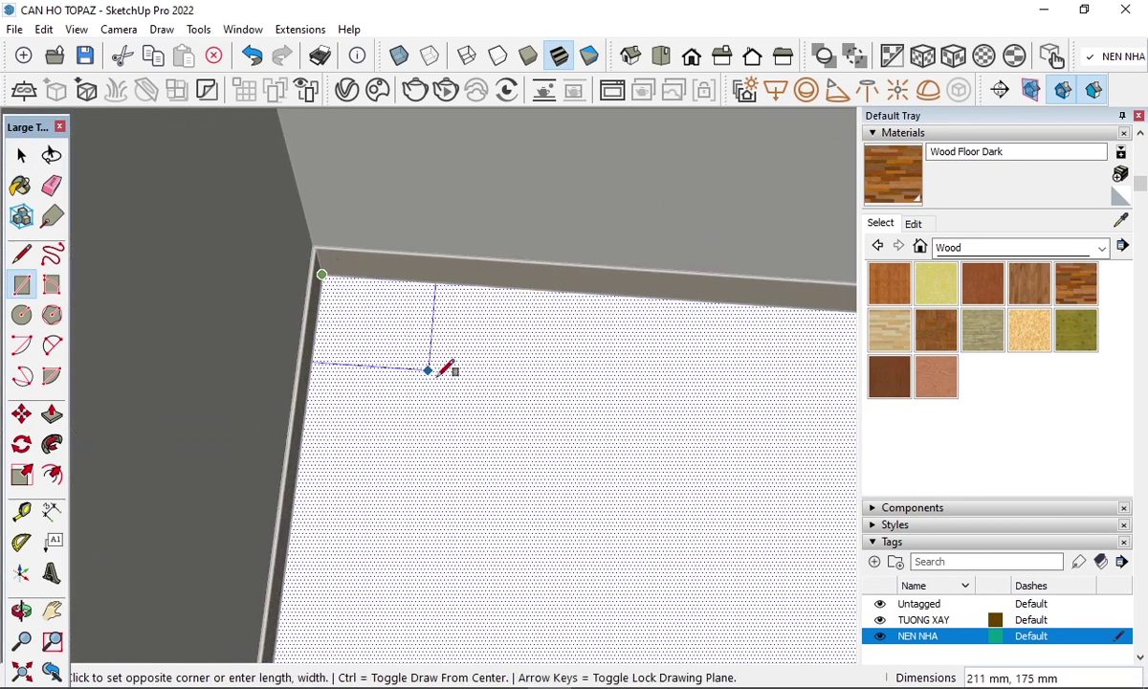
{"action": "scroll", "coordinate": [438, 358], "scroll_direction": "down", "scroll_amount": 3}
{"action": "scroll", "coordinate": [437, 345], "scroll_direction": "down", "scroll_amount": 3}
{"action": "scroll", "coordinate": [450, 340], "scroll_direction": "down", "scroll_amount": 4}
{"action": "middle_click_drag", "start_coordinate": [457, 341], "coordinate": [513, 587]}
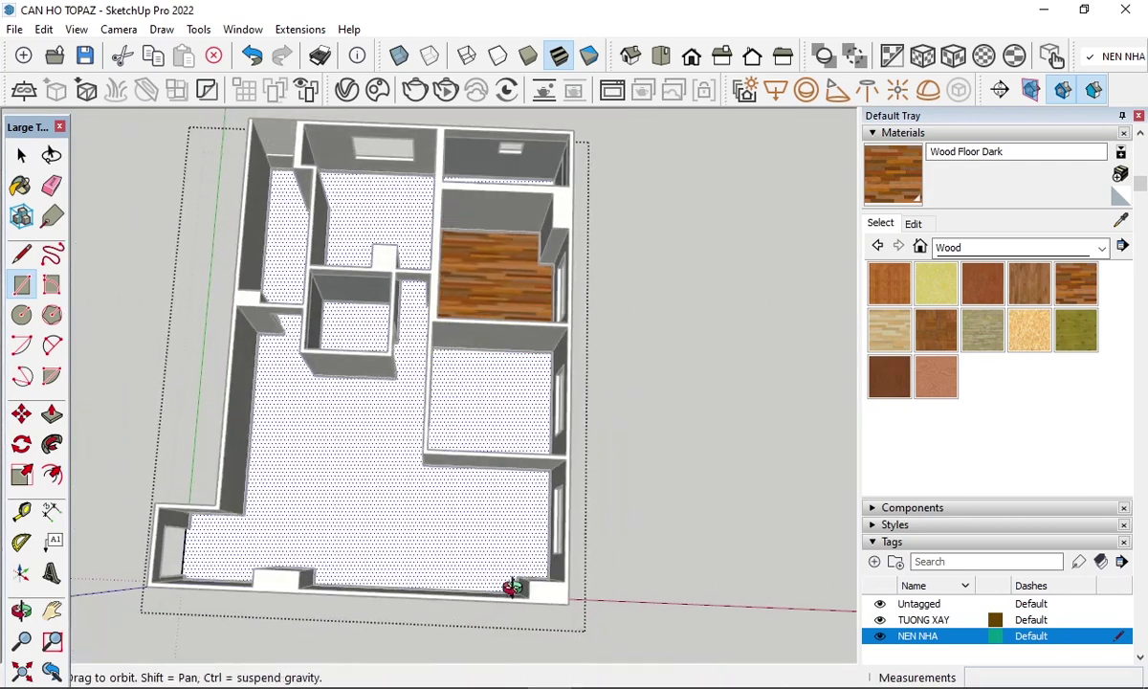
{"action": "scroll", "coordinate": [535, 521], "scroll_direction": "up", "scroll_amount": 4}
{"action": "scroll", "coordinate": [561, 456], "scroll_direction": "up", "scroll_amount": 2}
{"action": "scroll", "coordinate": [513, 410], "scroll_direction": "up", "scroll_amount": 2}
{"action": "scroll", "coordinate": [574, 449], "scroll_direction": "up", "scroll_amount": 2}
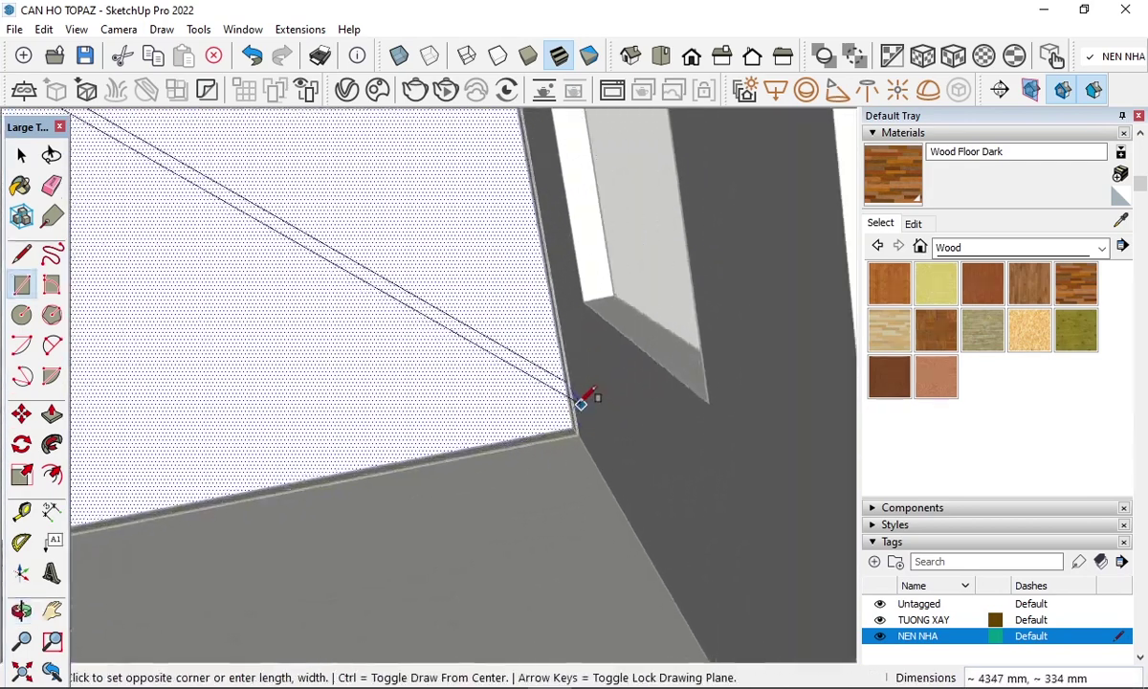
{"action": "scroll", "coordinate": [574, 409], "scroll_direction": "up", "scroll_amount": 2}
{"action": "left_click", "coordinate": [578, 446]}
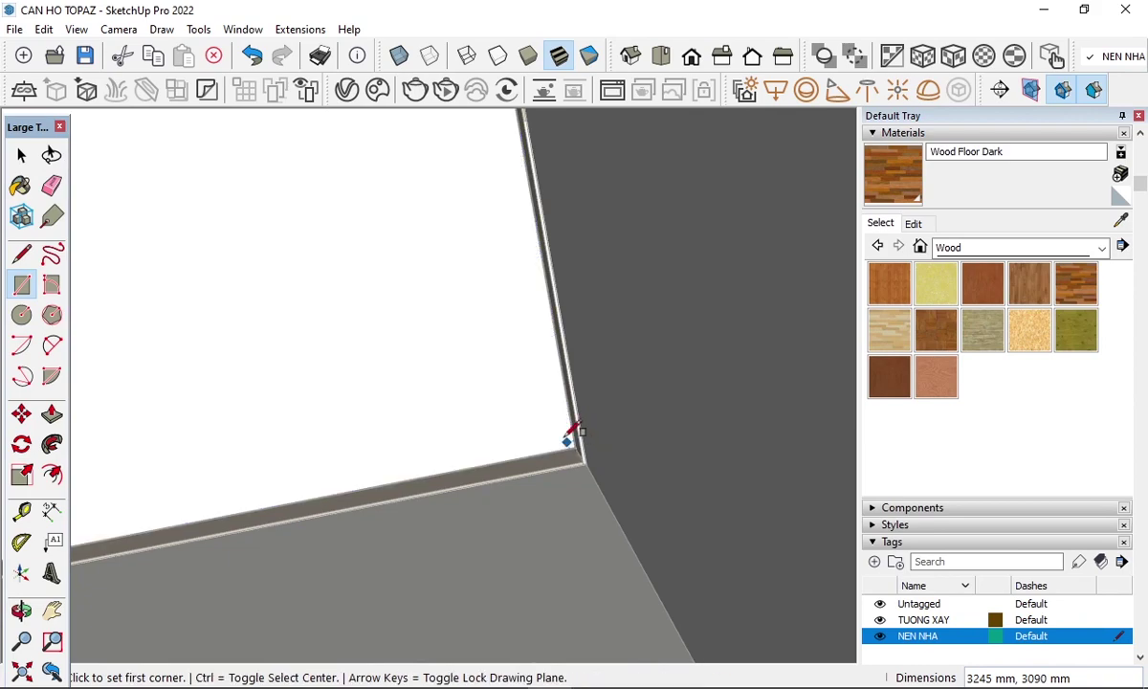
- Paint the second bedroom floor Wood Floor Dark and view both dark-wood bedrooms
{"action": "key", "text": "space"}
{"action": "scroll", "coordinate": [465, 351], "scroll_direction": "down", "scroll_amount": 1}
{"action": "scroll", "coordinate": [468, 348], "scroll_direction": "down", "scroll_amount": 1}
{"action": "key", "text": "b"}
{"action": "left_click", "coordinate": [437, 287]}
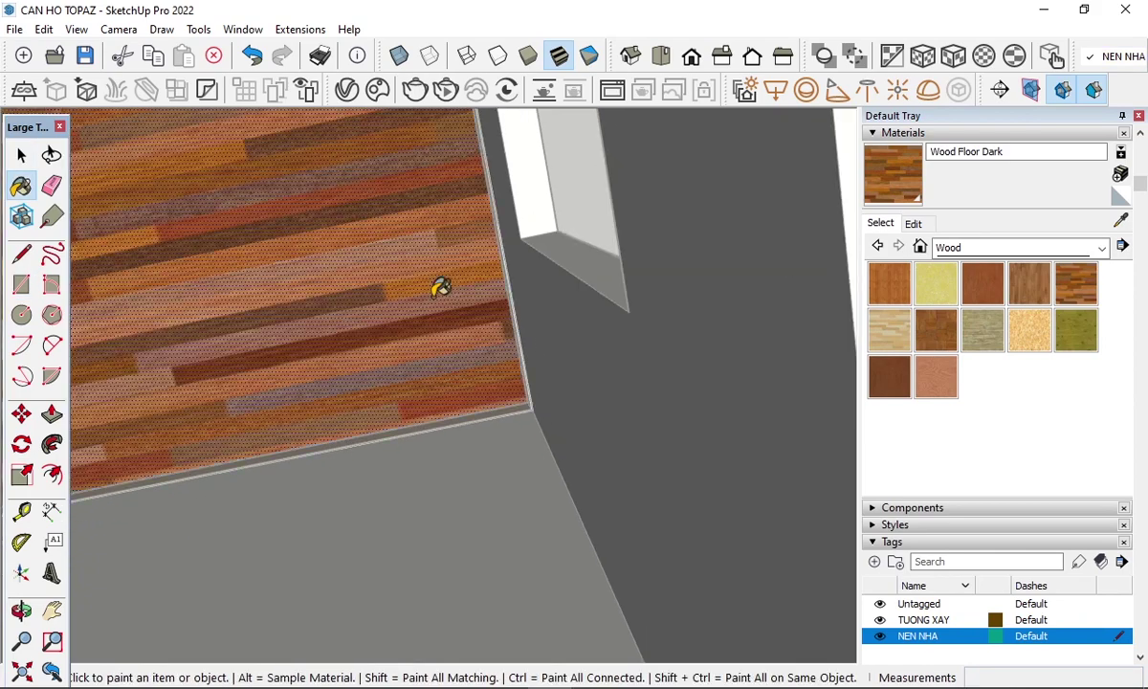
{"action": "key", "text": "space"}
{"action": "scroll", "coordinate": [523, 308], "scroll_direction": "down", "scroll_amount": 2}
{"action": "scroll", "coordinate": [546, 316], "scroll_direction": "down", "scroll_amount": 2}
{"action": "scroll", "coordinate": [451, 399], "scroll_direction": "down", "scroll_amount": 2}
{"action": "mouse_move", "coordinate": [451, 399]}
{"action": "middle_mouse_down"}
{"action": "mouse_move", "coordinate": [504, 306]}
{"action": "mouse_move", "coordinate": [356, 435]}
{"action": "middle_mouse_up"}
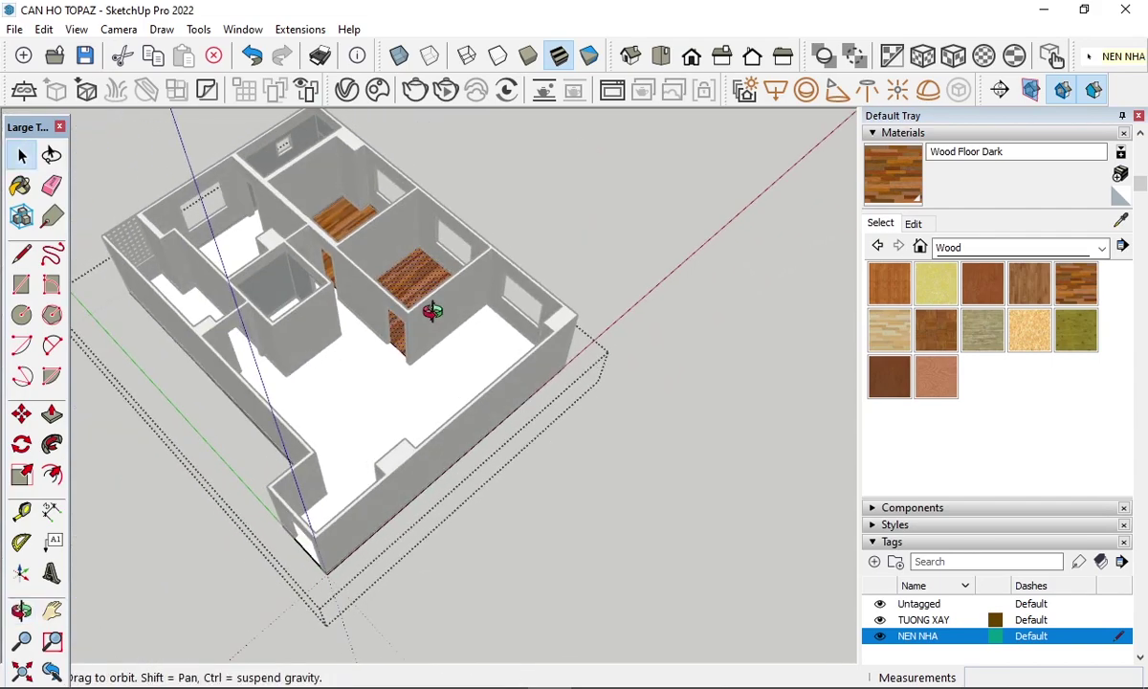
{"action": "scroll", "coordinate": [203, 145], "scroll_direction": "up", "scroll_amount": 3}
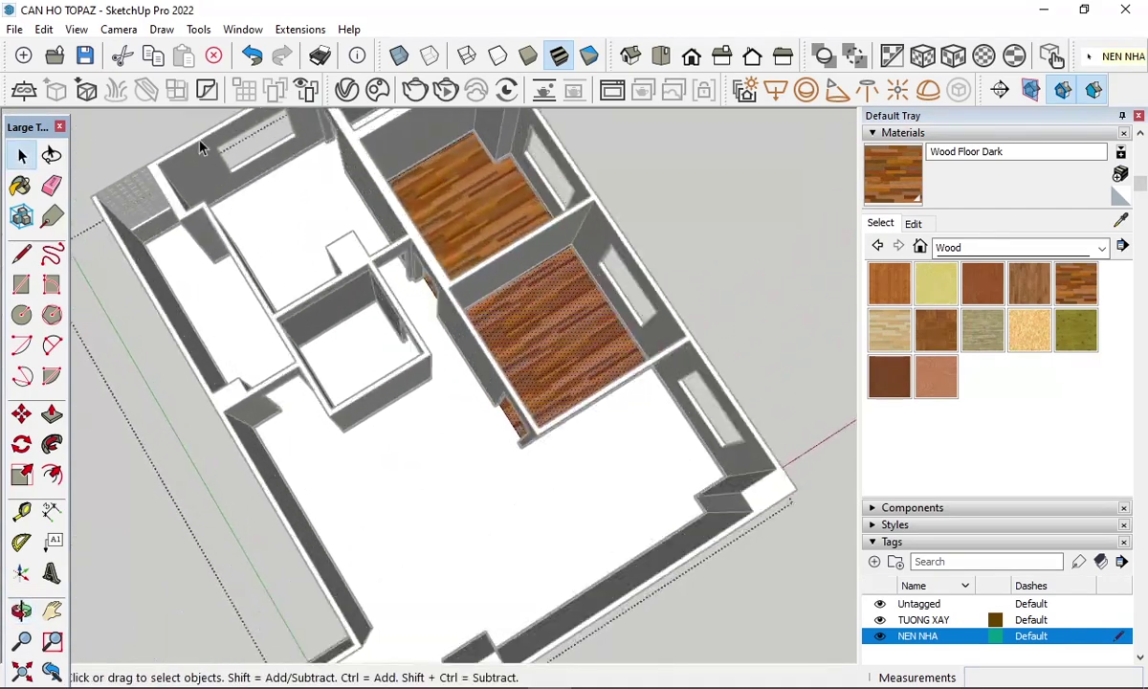
{"action": "mouse_move", "coordinate": [287, 316]}
{"action": "middle_mouse_down"}
{"action": "mouse_move", "coordinate": [328, 257]}
{"action": "mouse_move", "coordinate": [447, 189]}
{"action": "middle_mouse_up"}
{"action": "scroll", "coordinate": [377, 306], "scroll_direction": "down", "scroll_amount": 3}
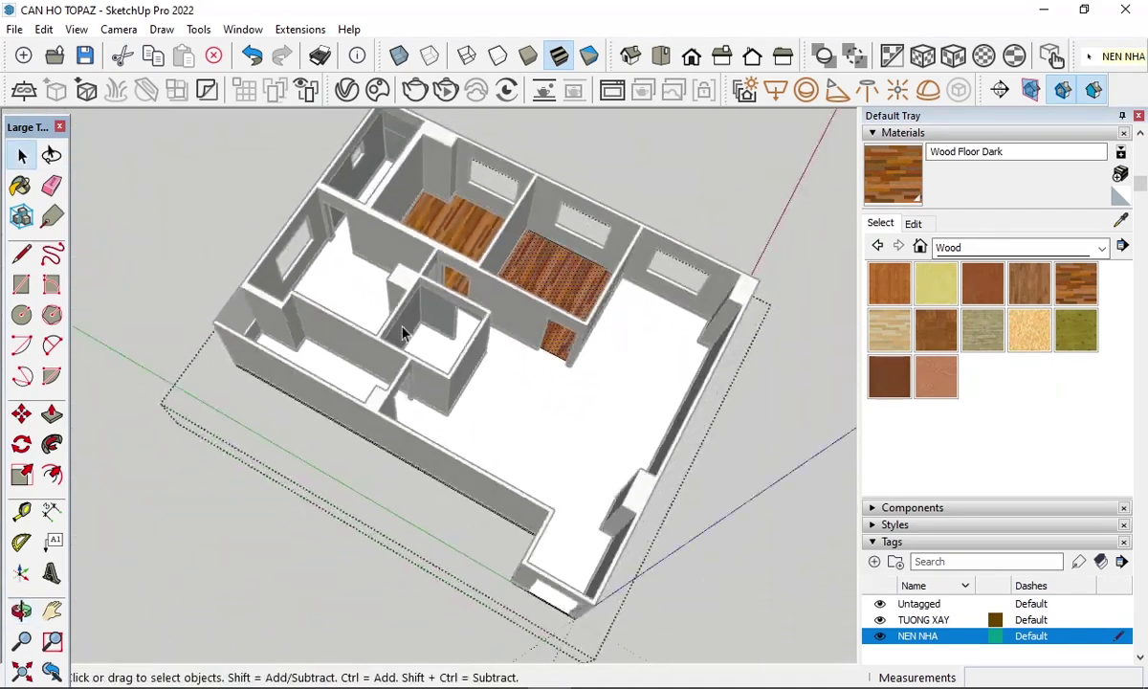
{"action": "scroll", "coordinate": [377, 306], "scroll_direction": "up", "scroll_amount": 3}
{"action": "scroll", "coordinate": [347, 243], "scroll_direction": "up", "scroll_amount": 2}
{"action": "mouse_move", "coordinate": [346, 243]}
{"action": "middle_mouse_down"}
{"action": "mouse_move", "coordinate": [438, 275]}
{"action": "mouse_move", "coordinate": [448, 313]}
{"action": "middle_mouse_up"}
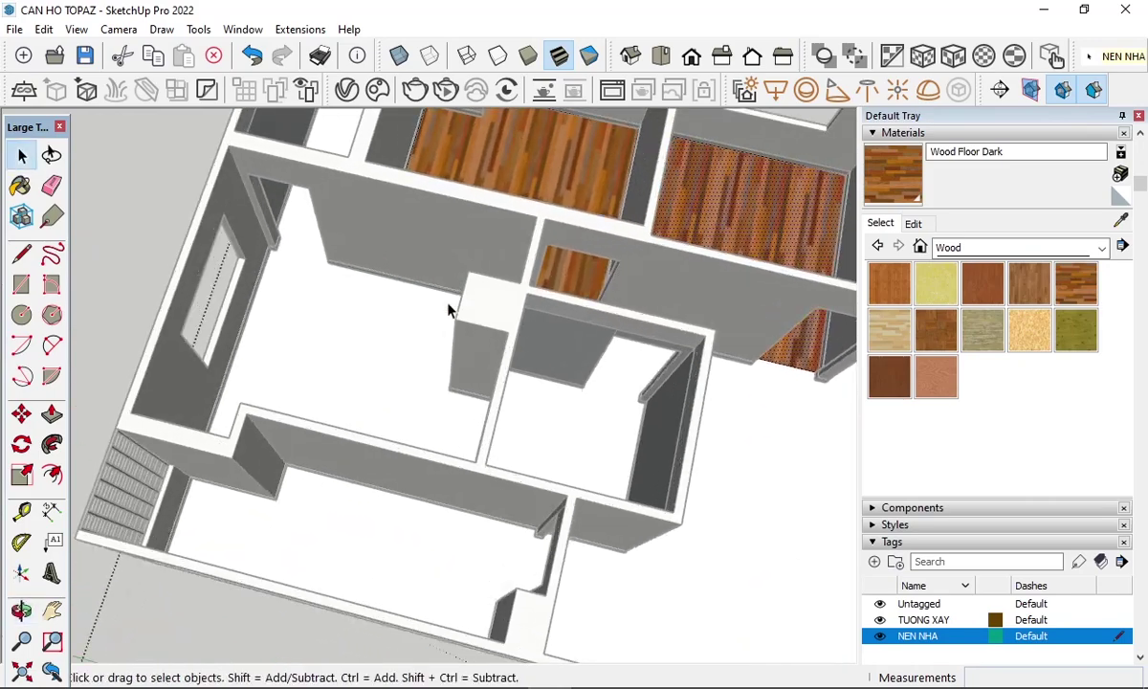
{"action": "scroll", "coordinate": [449, 312], "scroll_direction": "down", "scroll_amount": 3}
{"action": "mouse_move", "coordinate": [379, 328]}
{"action": "middle_mouse_down"}
{"action": "mouse_move", "coordinate": [659, 325]}
{"action": "mouse_move", "coordinate": [708, 308]}
{"action": "mouse_move", "coordinate": [461, 468]}
{"action": "middle_mouse_up"}
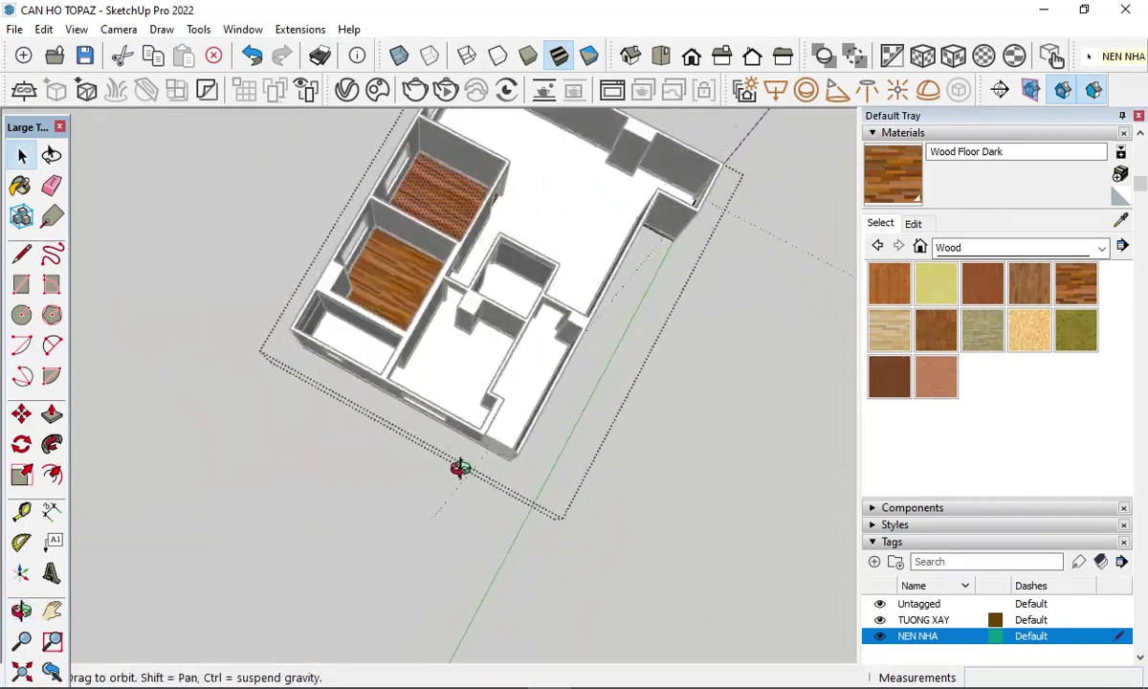
{"action": "scroll", "coordinate": [425, 392], "scroll_direction": "up", "scroll_amount": 3}
{"action": "scroll", "coordinate": [427, 321], "scroll_direction": "up", "scroll_amount": 3}
{"action": "scroll", "coordinate": [531, 189], "scroll_direction": "up", "scroll_amount": 3}
{"action": "scroll", "coordinate": [532, 188], "scroll_direction": "down", "scroll_amount": 1}
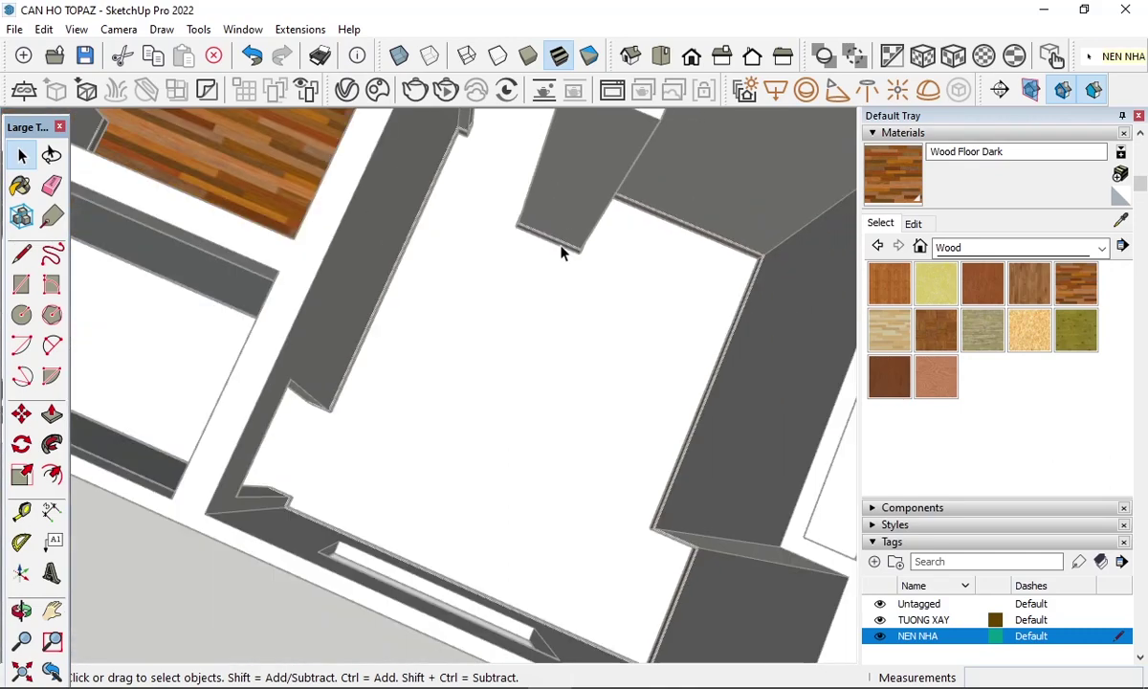
{"action": "scroll", "coordinate": [269, 499], "scroll_direction": "up", "scroll_amount": 2}
{"action": "scroll", "coordinate": [292, 507], "scroll_direction": "up", "scroll_amount": 3}
{"action": "scroll", "coordinate": [314, 485], "scroll_direction": "up", "scroll_amount": 3}
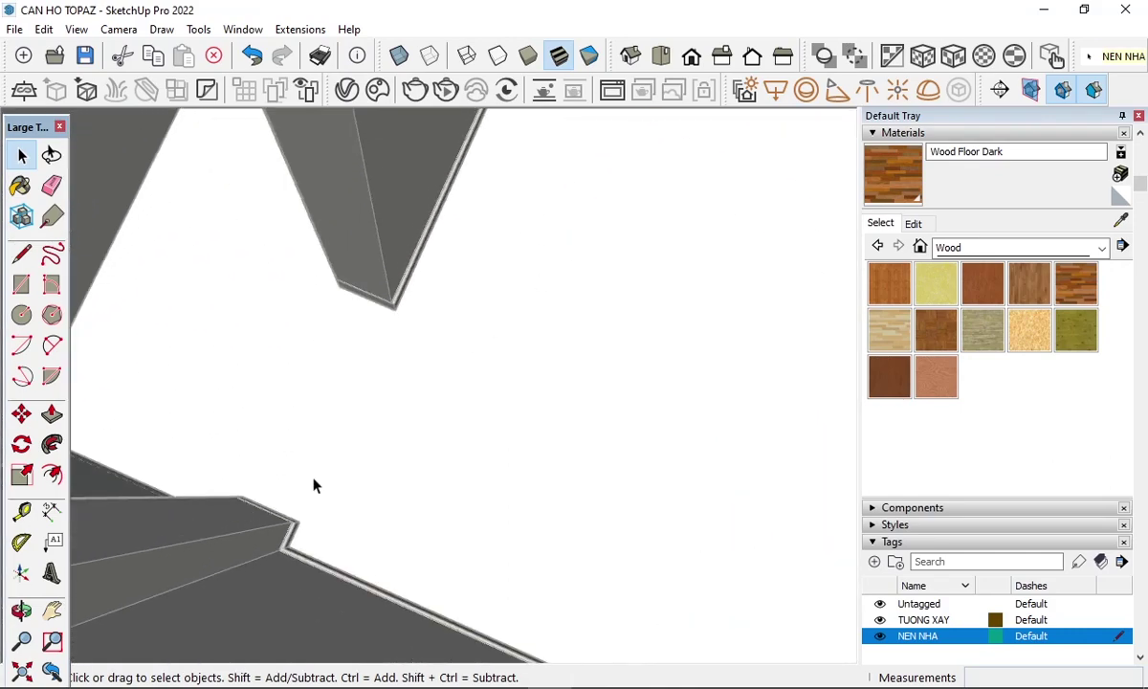
{"action": "left_click", "coordinate": [361, 492]}
- Draw a line from the living room's lower wall corner to the upper wall corner
{"action": "key", "text": "l"}
{"action": "scroll", "coordinate": [316, 536], "scroll_direction": "up", "scroll_amount": 2}
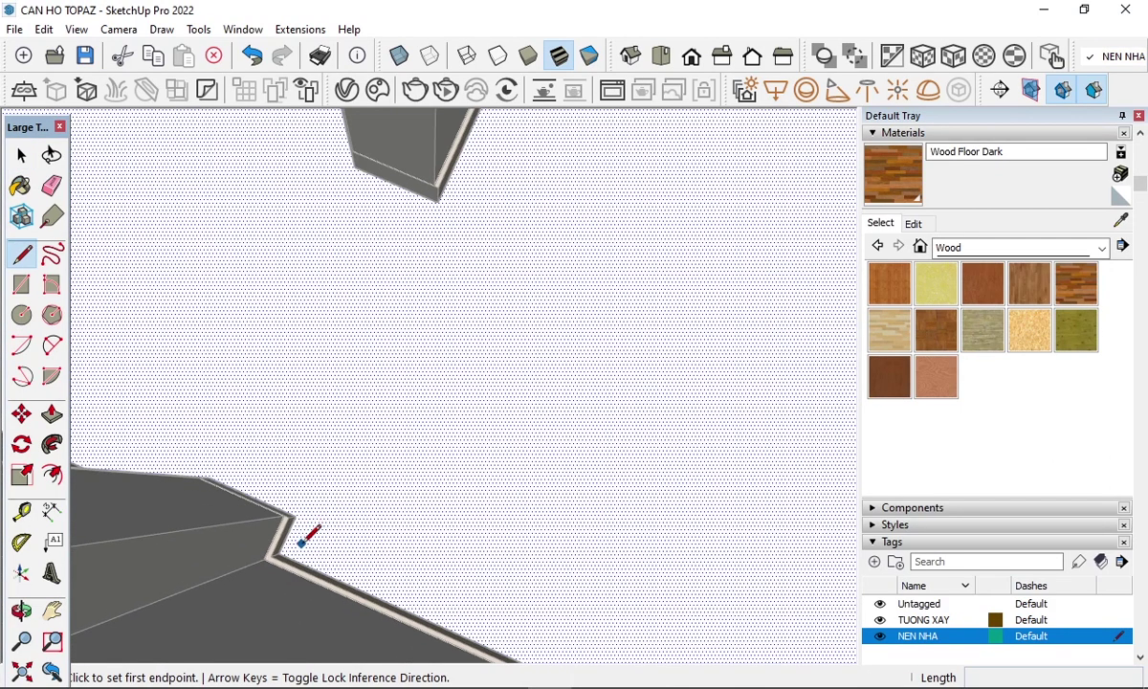
{"action": "scroll", "coordinate": [302, 539], "scroll_direction": "up", "scroll_amount": 2}
{"action": "scroll", "coordinate": [277, 545], "scroll_direction": "up", "scroll_amount": 2}
{"action": "left_click", "coordinate": [248, 565]}
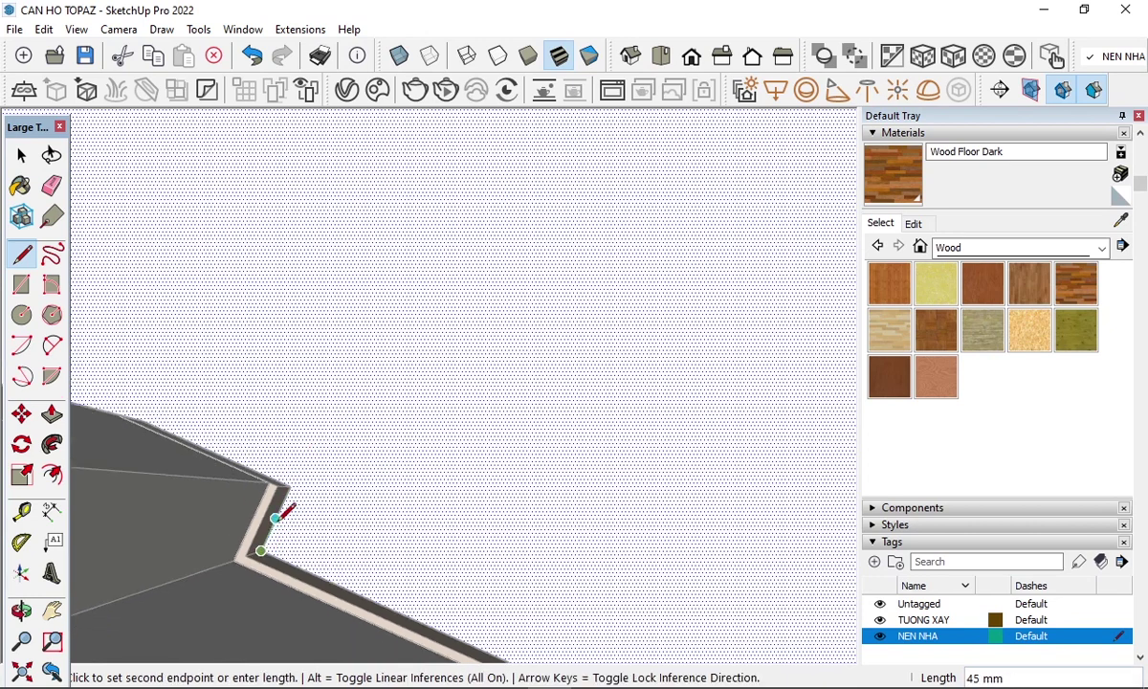
{"action": "scroll", "coordinate": [283, 517], "scroll_direction": "down", "scroll_amount": 2}
{"action": "scroll", "coordinate": [315, 478], "scroll_direction": "down", "scroll_amount": 3}
{"action": "scroll", "coordinate": [444, 335], "scroll_direction": "down", "scroll_amount": 2}
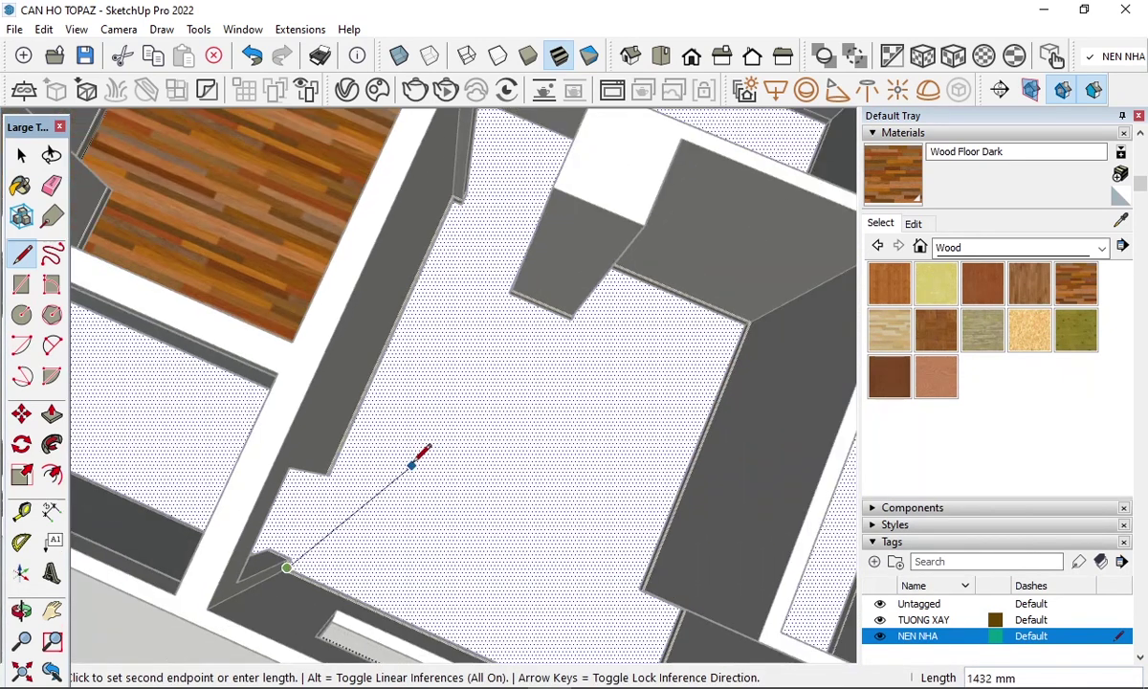
{"action": "scroll", "coordinate": [431, 402], "scroll_direction": "down", "scroll_amount": 2}
{"action": "scroll", "coordinate": [450, 287], "scroll_direction": "up", "scroll_amount": 3}
{"action": "scroll", "coordinate": [455, 230], "scroll_direction": "up", "scroll_amount": 2}
{"action": "scroll", "coordinate": [455, 220], "scroll_direction": "up", "scroll_amount": 2}
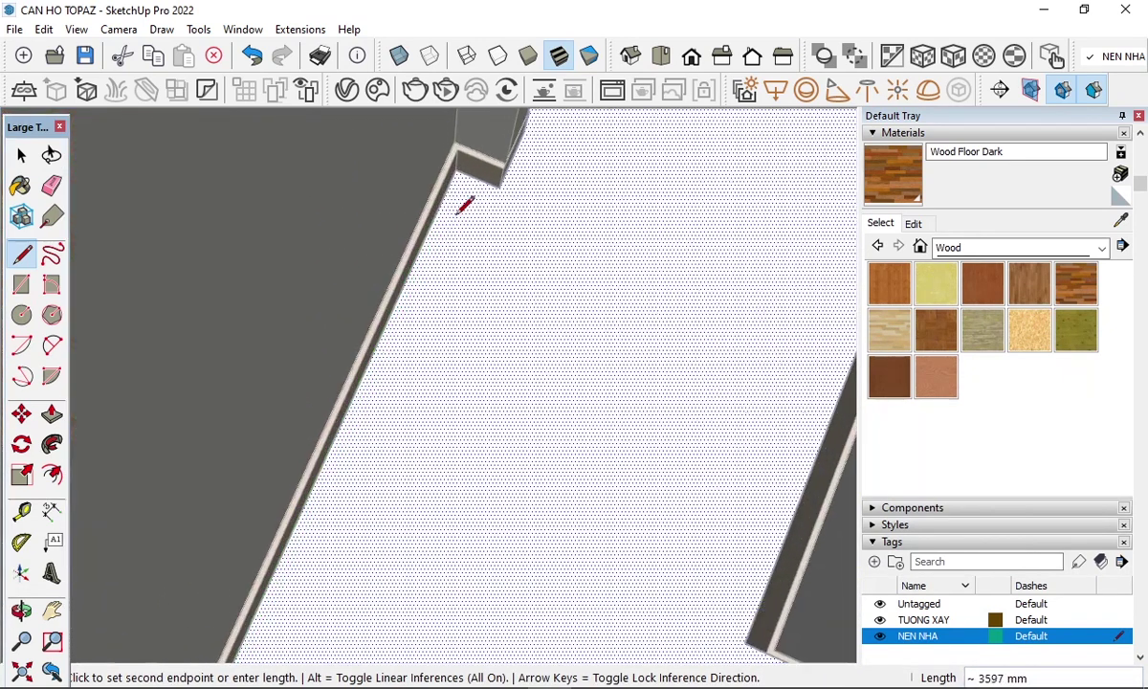
{"action": "left_click", "coordinate": [455, 170]}
- Extend the outline along the inner wall to the next corner
{"action": "scroll", "coordinate": [469, 177], "scroll_direction": "down", "scroll_amount": 2}
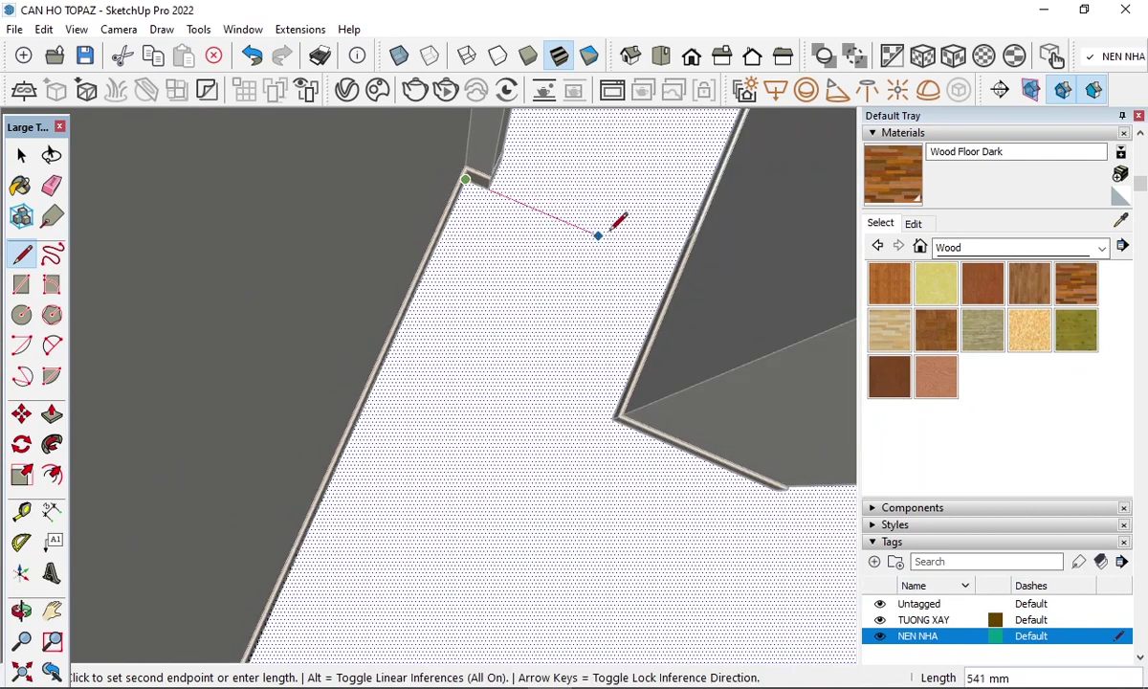
{"action": "scroll", "coordinate": [622, 244], "scroll_direction": "up", "scroll_amount": 2}
{"action": "scroll", "coordinate": [670, 263], "scroll_direction": "up", "scroll_amount": 2}
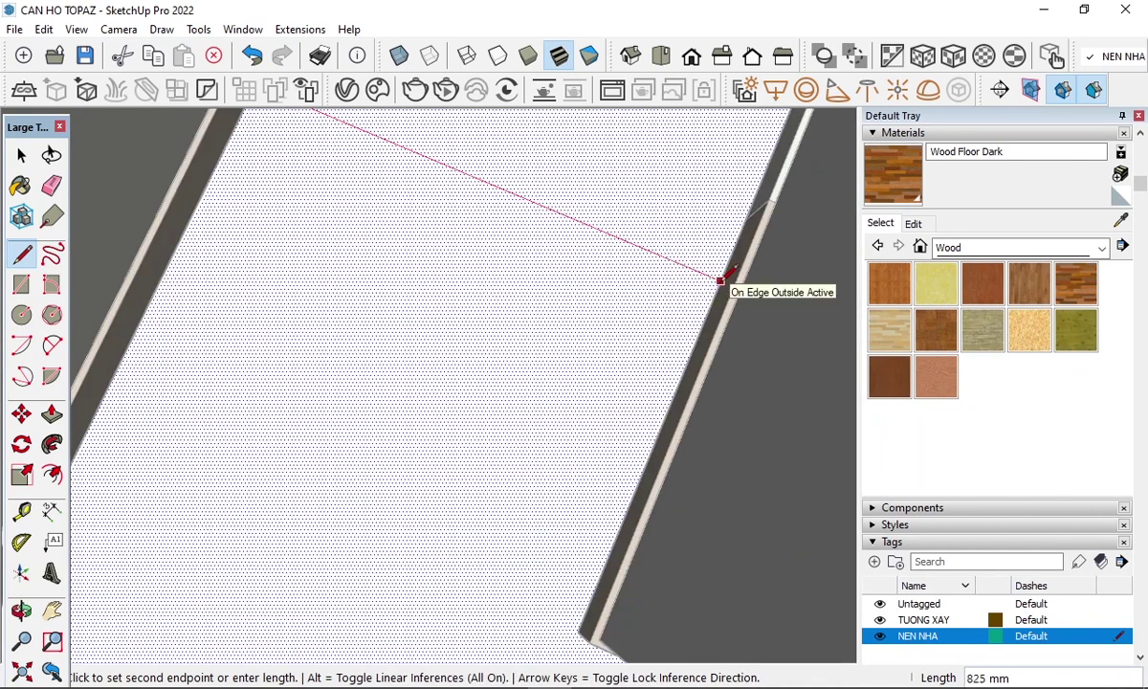
{"action": "scroll", "coordinate": [673, 309], "scroll_direction": "down", "scroll_amount": 2}
{"action": "scroll", "coordinate": [607, 482], "scroll_direction": "up", "scroll_amount": 2}
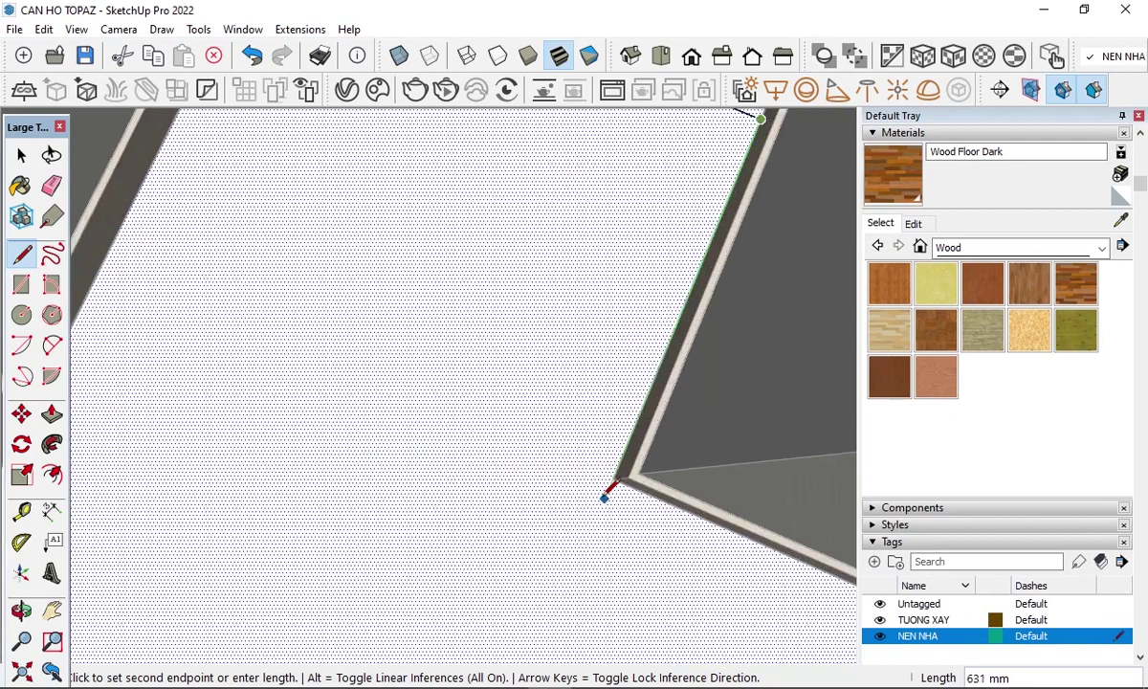
{"action": "left_click", "coordinate": [612, 478]}
- Orbit around the room and close the outline at the final wall corner
{"action": "scroll", "coordinate": [449, 348], "scroll_direction": "down", "scroll_amount": 2}
{"action": "scroll", "coordinate": [449, 349], "scroll_direction": "down", "scroll_amount": 2}
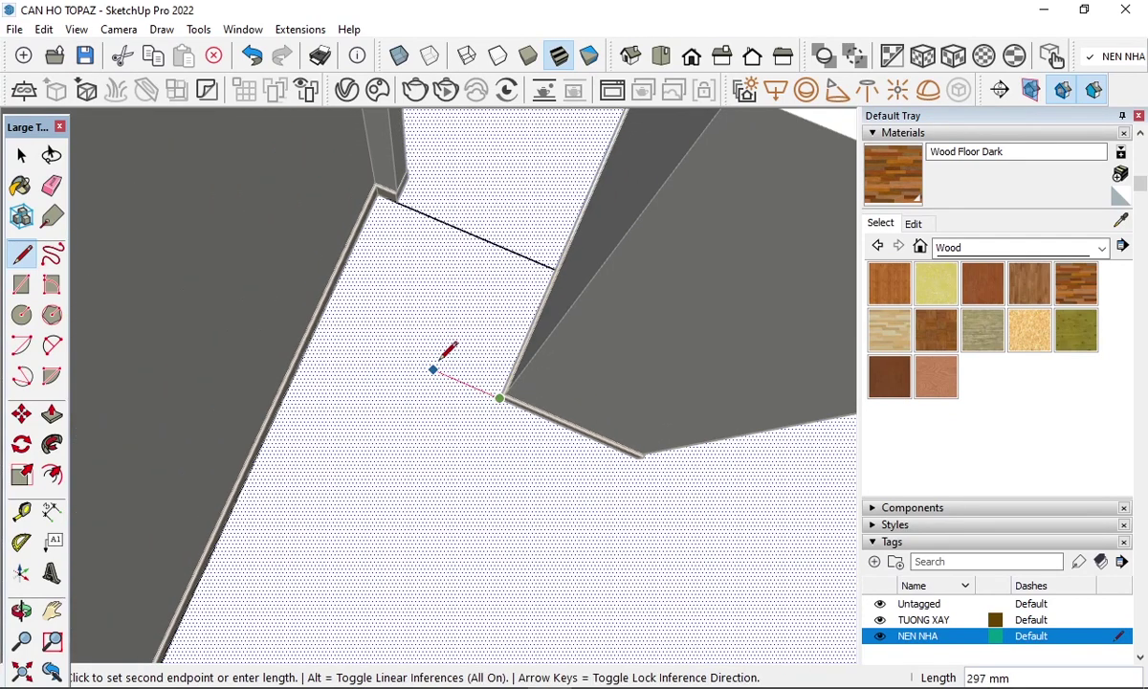
{"action": "scroll", "coordinate": [666, 469], "scroll_direction": "up", "scroll_amount": 2}
{"action": "scroll", "coordinate": [478, 421], "scroll_direction": "up", "scroll_amount": 2}
{"action": "mouse_move", "coordinate": [531, 440]}
{"action": "middle_mouse_down"}
{"action": "mouse_move", "coordinate": [600, 428]}
{"action": "mouse_move", "coordinate": [514, 376]}
{"action": "mouse_move", "coordinate": [564, 412]}
{"action": "middle_mouse_up"}
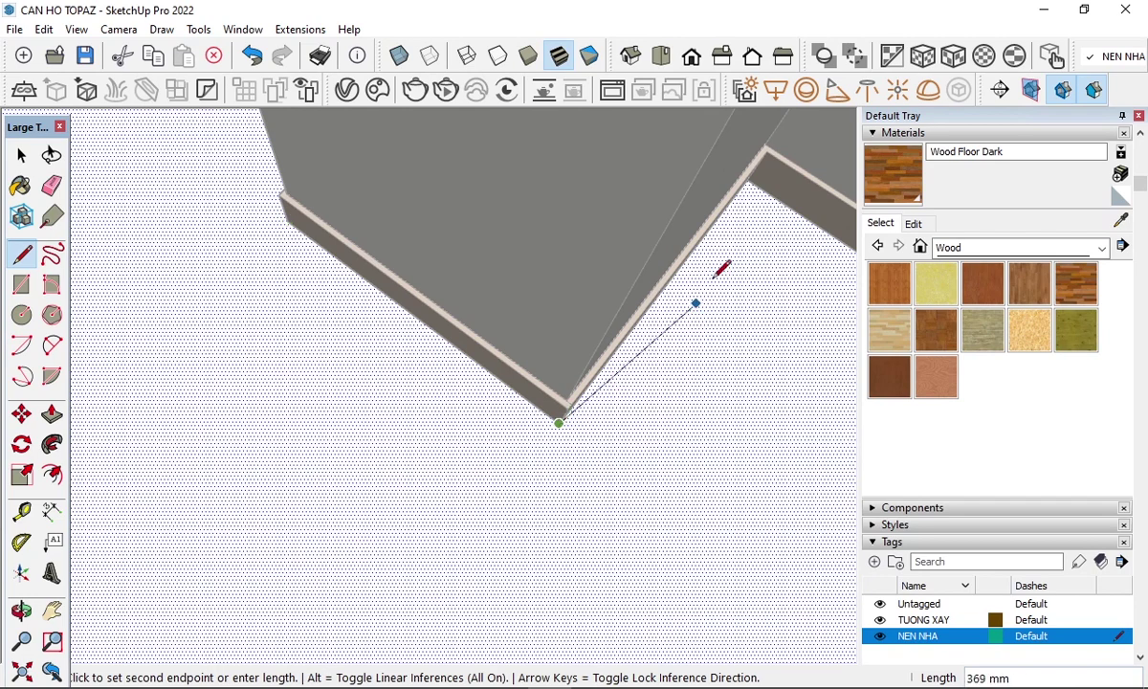
{"action": "mouse_move", "coordinate": [772, 178]}
{"action": "middle_mouse_down"}
{"action": "mouse_move", "coordinate": [751, 184]}
{"action": "mouse_move", "coordinate": [760, 189]}
{"action": "middle_mouse_up"}
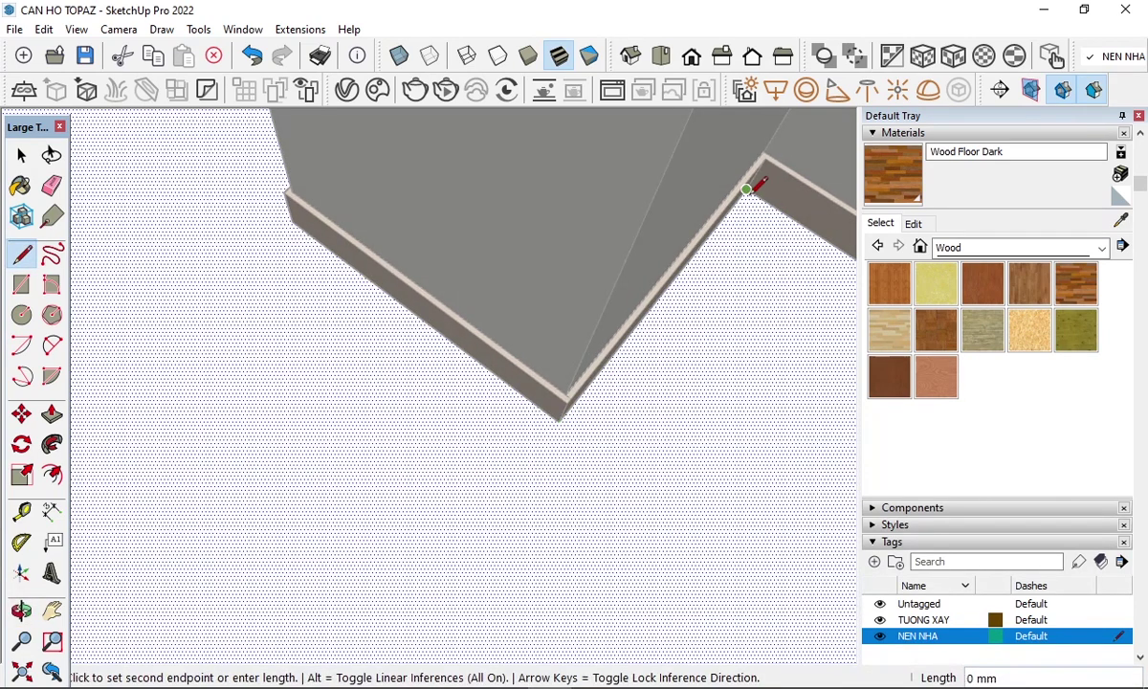
{"action": "scroll", "coordinate": [371, 307], "scroll_direction": "down", "scroll_amount": 2}
{"action": "scroll", "coordinate": [377, 299], "scroll_direction": "down", "scroll_amount": 2}
{"action": "mouse_move", "coordinate": [377, 299]}
{"action": "middle_mouse_down"}
{"action": "mouse_move", "coordinate": [515, 428]}
{"action": "mouse_move", "coordinate": [674, 349]}
{"action": "mouse_move", "coordinate": [615, 256]}
{"action": "middle_mouse_up"}
{"action": "scroll", "coordinate": [648, 231], "scroll_direction": "up", "scroll_amount": 3}
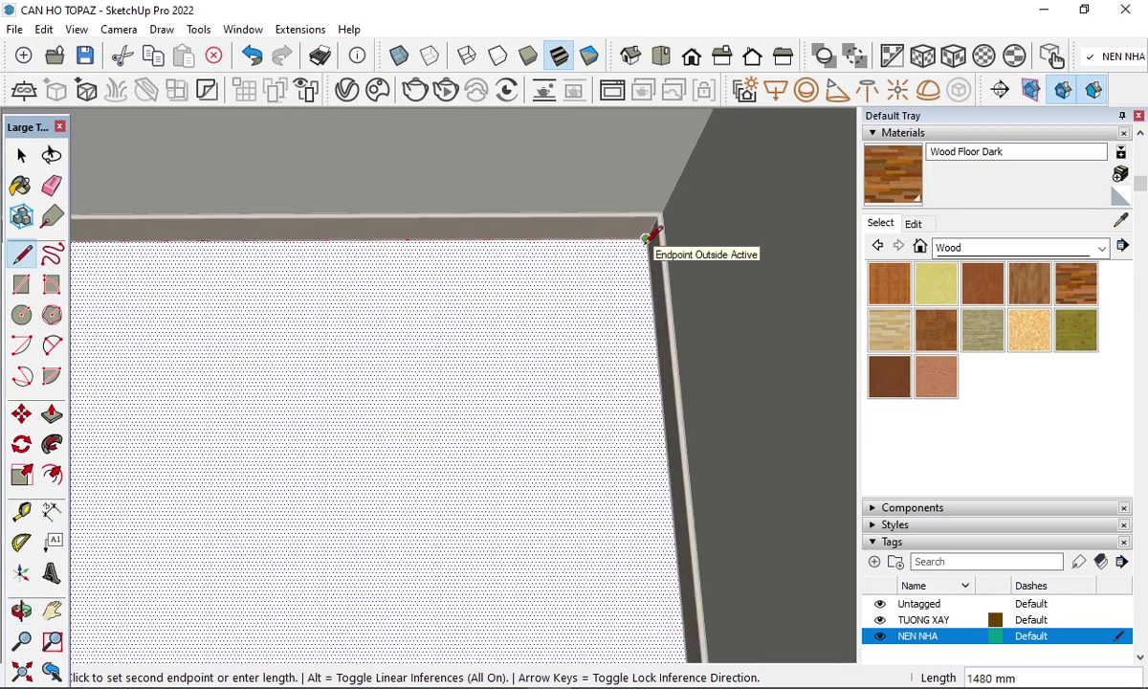
{"action": "scroll", "coordinate": [650, 233], "scroll_direction": "down", "scroll_amount": 2}
{"action": "scroll", "coordinate": [615, 249], "scroll_direction": "down", "scroll_amount": 2}
{"action": "mouse_move", "coordinate": [569, 251]}
{"action": "middle_mouse_down"}
{"action": "mouse_move", "coordinate": [479, 364]}
{"action": "mouse_move", "coordinate": [579, 409]}
{"action": "middle_mouse_up"}
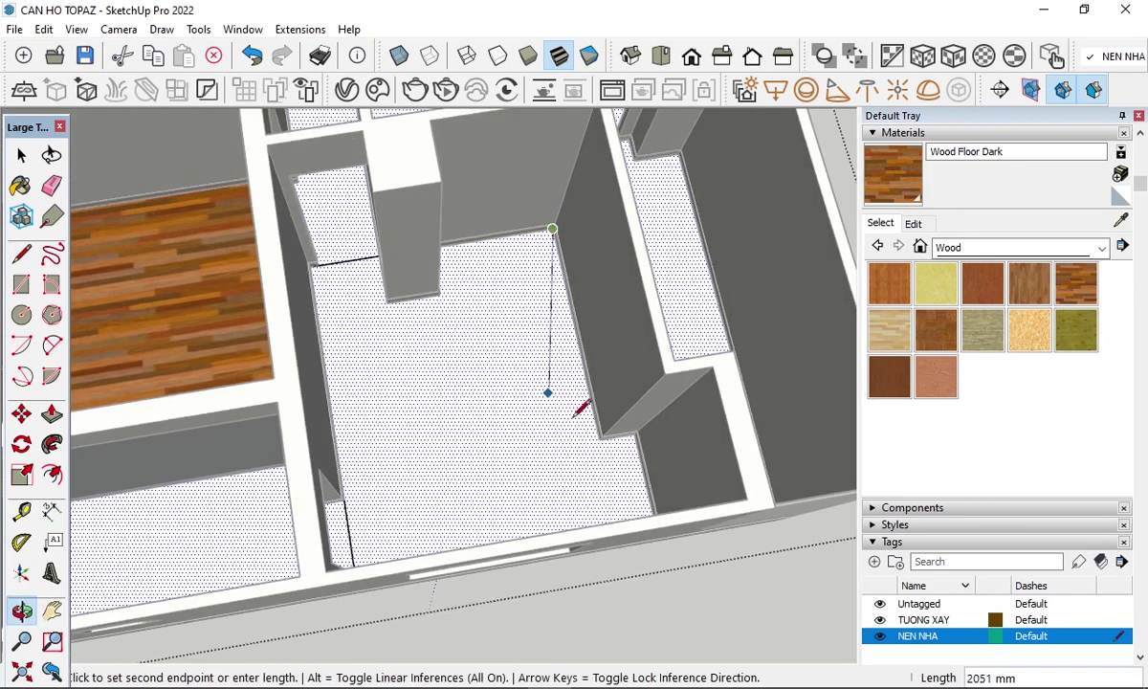
{"action": "scroll", "coordinate": [579, 410], "scroll_direction": "up", "scroll_amount": 5}
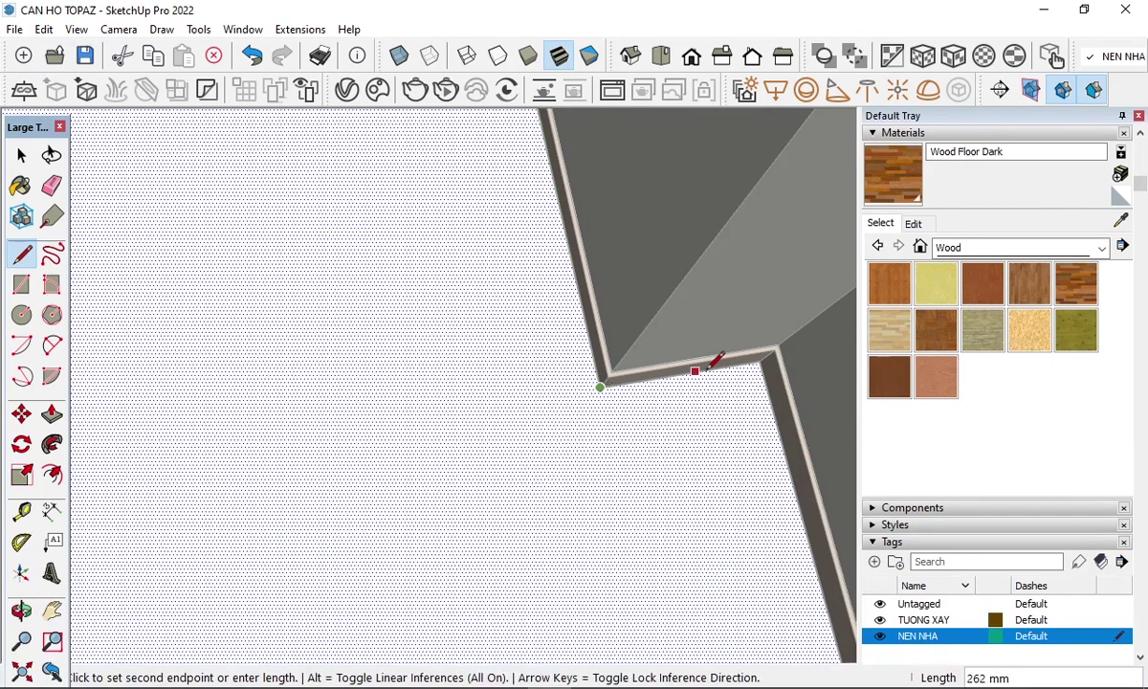
{"action": "scroll", "coordinate": [688, 325], "scroll_direction": "down", "scroll_amount": 2}
{"action": "mouse_move", "coordinate": [661, 283]}
{"action": "middle_mouse_down"}
{"action": "mouse_move", "coordinate": [559, 389]}
{"action": "mouse_move", "coordinate": [755, 423]}
{"action": "middle_mouse_up"}
{"action": "scroll", "coordinate": [696, 222], "scroll_direction": "up", "scroll_amount": 4}
{"action": "scroll", "coordinate": [695, 223], "scroll_direction": "up", "scroll_amount": 2}
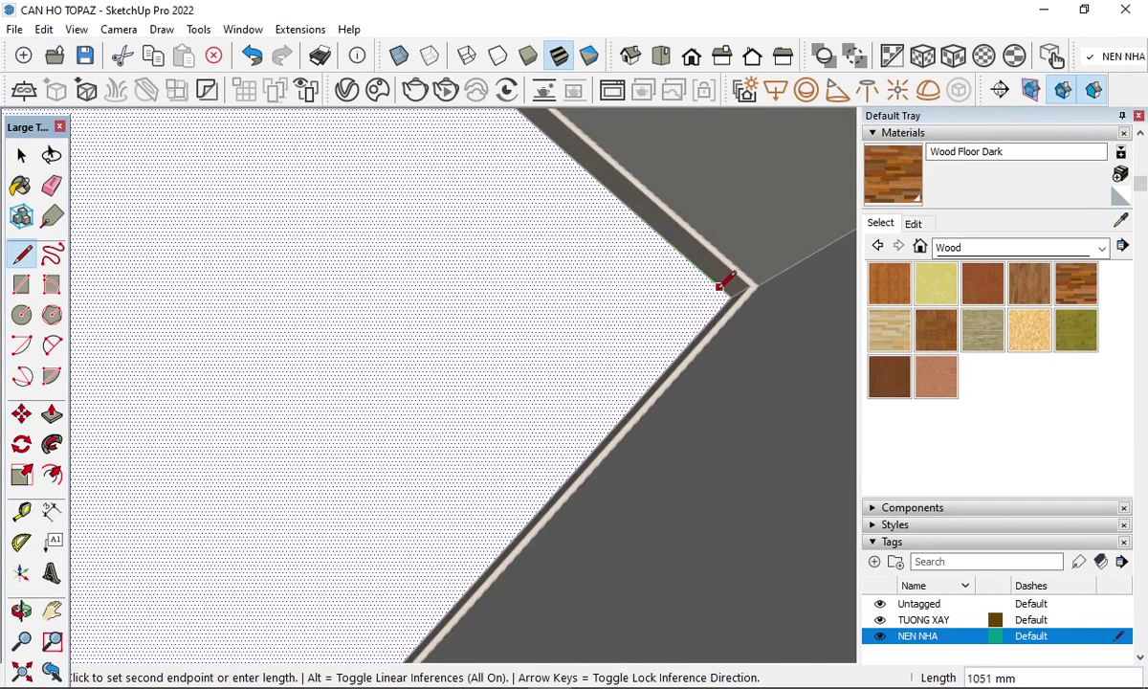
{"action": "scroll", "coordinate": [659, 270], "scroll_direction": "down", "scroll_amount": 2}
{"action": "mouse_move", "coordinate": [679, 256]}
{"action": "middle_mouse_down"}
{"action": "mouse_move", "coordinate": [480, 371]}
{"action": "mouse_move", "coordinate": [436, 503]}
{"action": "middle_mouse_up"}
{"action": "scroll", "coordinate": [400, 557], "scroll_direction": "up", "scroll_amount": 3}
{"action": "scroll", "coordinate": [400, 560], "scroll_direction": "up", "scroll_amount": 1}
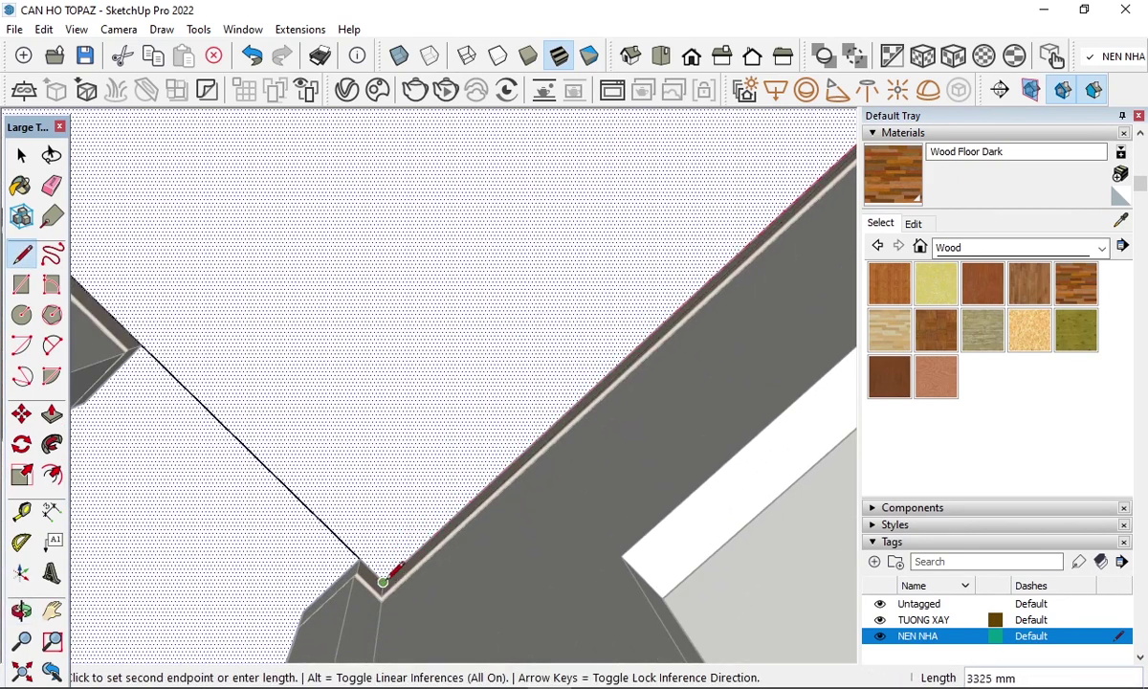
{"action": "left_click", "coordinate": [383, 581]}
{"action": "key", "text": "space"}
{"action": "middle_click_drag", "start_coordinate": [411, 418], "coordinate": [420, 404]}
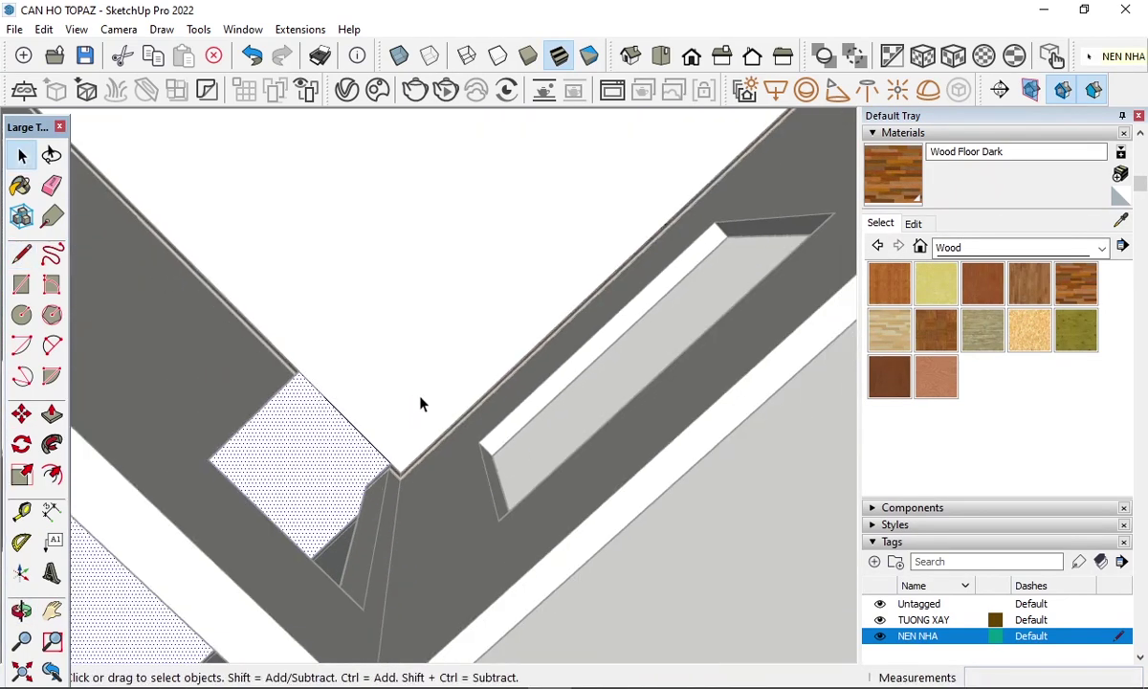
- Paint the newly traced living-room floor face with Wood Floor Dark
{"action": "left_click", "coordinate": [405, 287]}
{"action": "middle_click_drag", "start_coordinate": [404, 287], "coordinate": [392, 257]}
{"action": "key", "text": "b"}
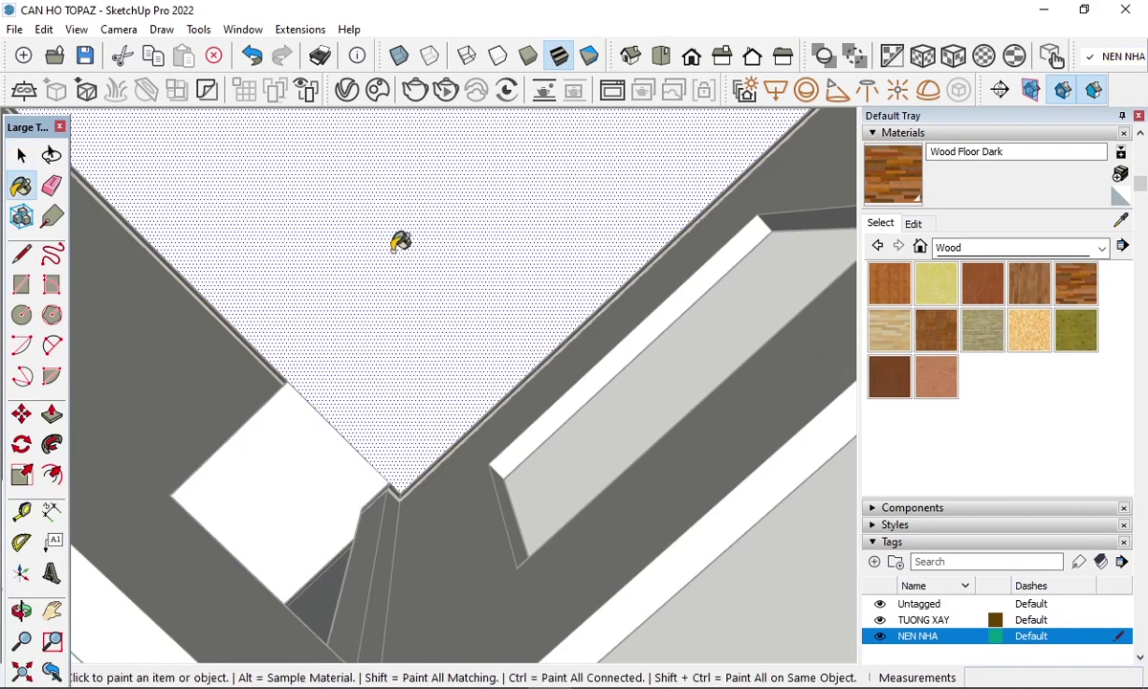
{"action": "left_click", "coordinate": [397, 241]}
{"action": "key", "text": "space"}
{"action": "scroll", "coordinate": [418, 307], "scroll_direction": "down", "scroll_amount": 3}
{"action": "scroll", "coordinate": [430, 345], "scroll_direction": "down", "scroll_amount": 4}
- Orbit to a near top-down view framing the small square room
{"action": "middle_click_drag", "start_coordinate": [432, 356], "coordinate": [469, 218]}
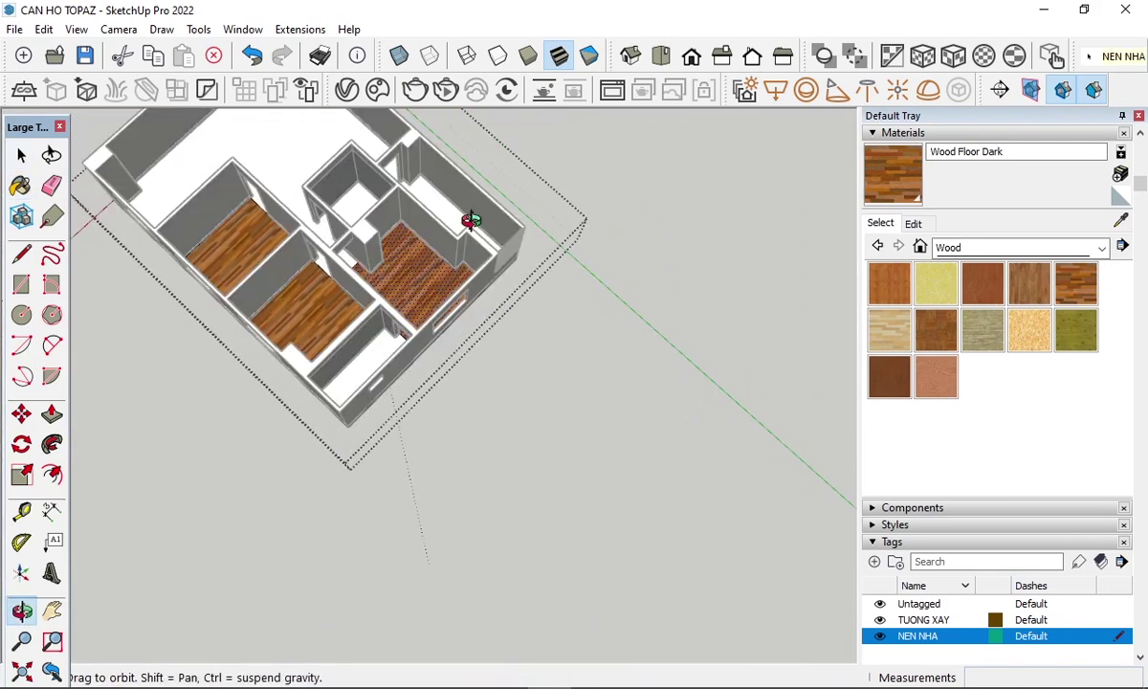
{"action": "scroll", "coordinate": [166, 366], "scroll_direction": "up", "scroll_amount": 3}
{"action": "scroll", "coordinate": [500, 409], "scroll_direction": "down", "scroll_amount": 1}
{"action": "middle_click_drag", "start_coordinate": [500, 410], "coordinate": [454, 197]}
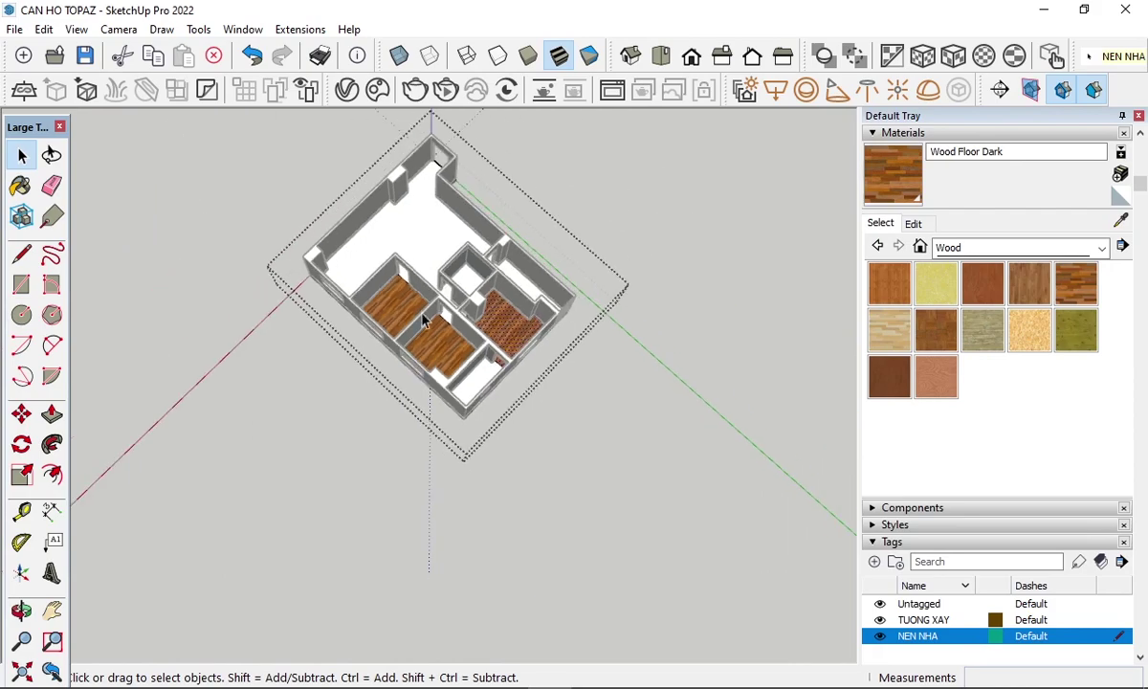
{"action": "scroll", "coordinate": [453, 197], "scroll_direction": "up", "scroll_amount": 2}
{"action": "scroll", "coordinate": [456, 295], "scroll_direction": "up", "scroll_amount": 3}
{"action": "scroll", "coordinate": [463, 336], "scroll_direction": "up", "scroll_amount": 2}
{"action": "scroll", "coordinate": [463, 337], "scroll_direction": "down", "scroll_amount": 2}
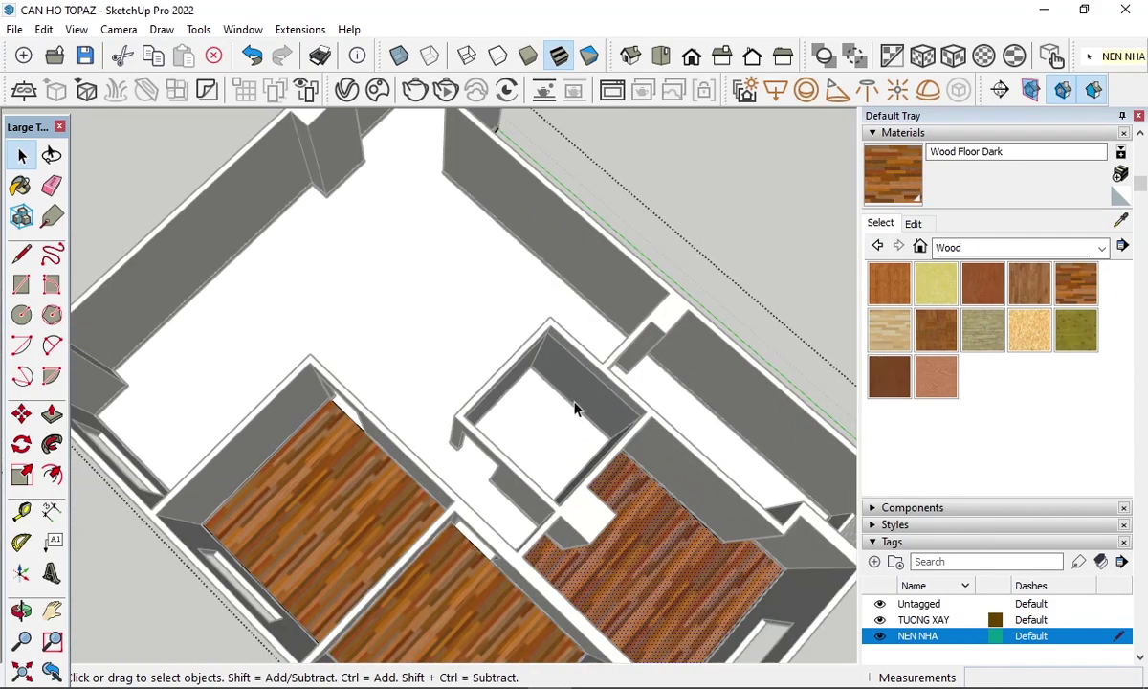
{"action": "mouse_move", "coordinate": [574, 411]}
{"action": "middle_mouse_down"}
{"action": "mouse_move", "coordinate": [367, 305]}
{"action": "mouse_move", "coordinate": [461, 551]}
{"action": "middle_mouse_up"}
{"action": "scroll", "coordinate": [521, 503], "scroll_direction": "up", "scroll_amount": 3}
{"action": "middle_click_drag", "start_coordinate": [522, 503], "coordinate": [405, 494]}
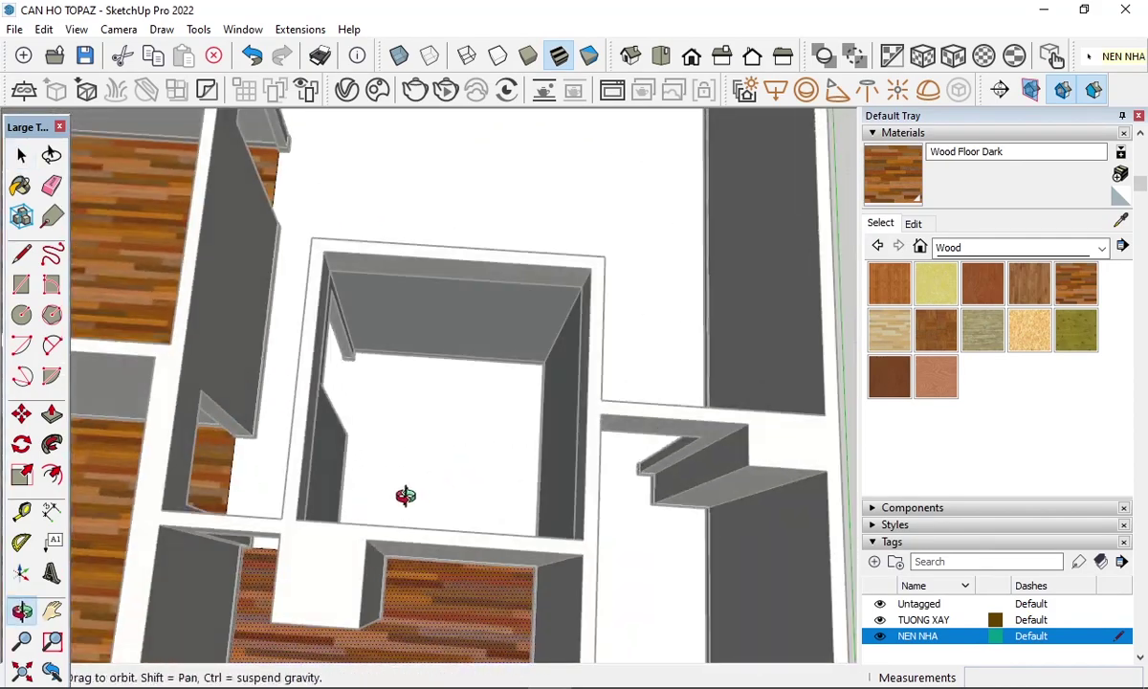
{"action": "scroll", "coordinate": [505, 477], "scroll_direction": "up", "scroll_amount": 3}
{"action": "middle_click_drag", "start_coordinate": [505, 477], "coordinate": [494, 491]}
- Draw a corner-to-corner rectangle covering the small square room's floor
{"action": "left_click", "coordinate": [354, 491]}
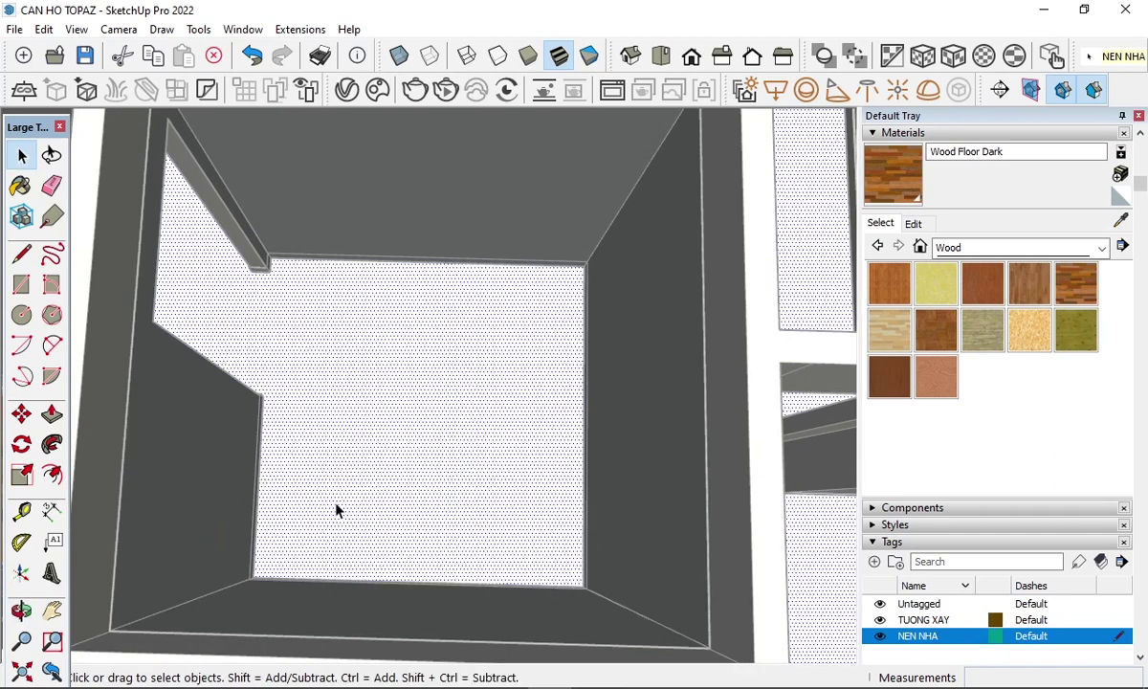
{"action": "key", "text": "r"}
{"action": "scroll", "coordinate": [290, 567], "scroll_direction": "up", "scroll_amount": 2}
{"action": "scroll", "coordinate": [257, 569], "scroll_direction": "up", "scroll_amount": 2}
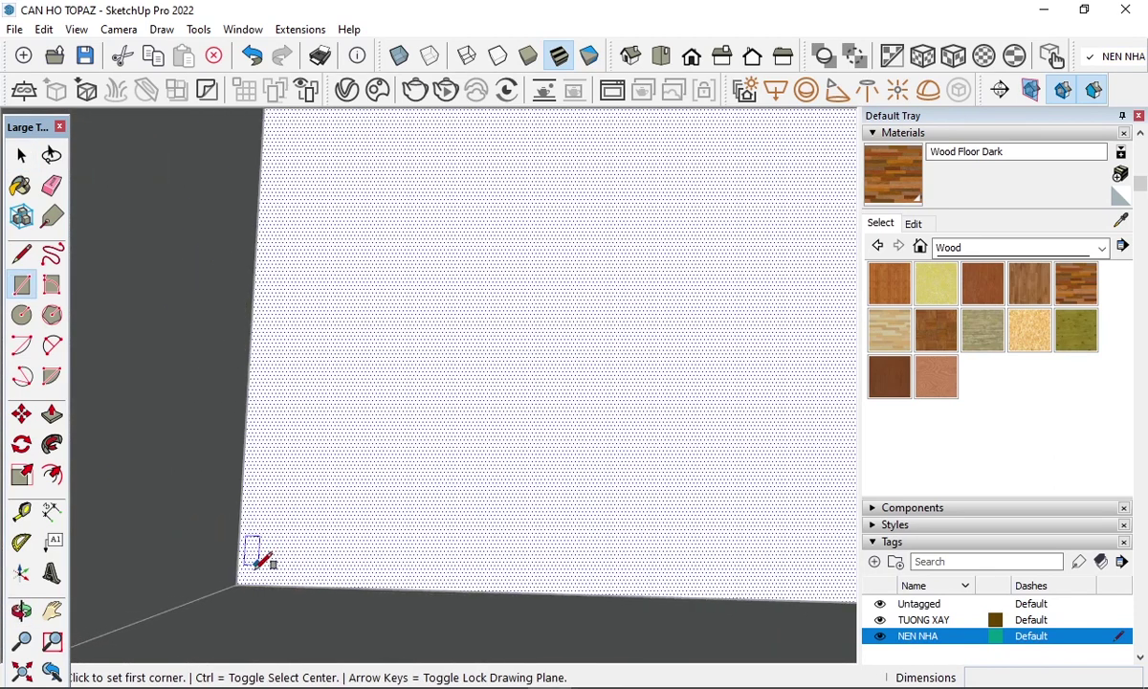
{"action": "left_click", "coordinate": [235, 584]}
{"action": "scroll", "coordinate": [333, 463], "scroll_direction": "down", "scroll_amount": 2}
{"action": "scroll", "coordinate": [536, 325], "scroll_direction": "down", "scroll_amount": 3}
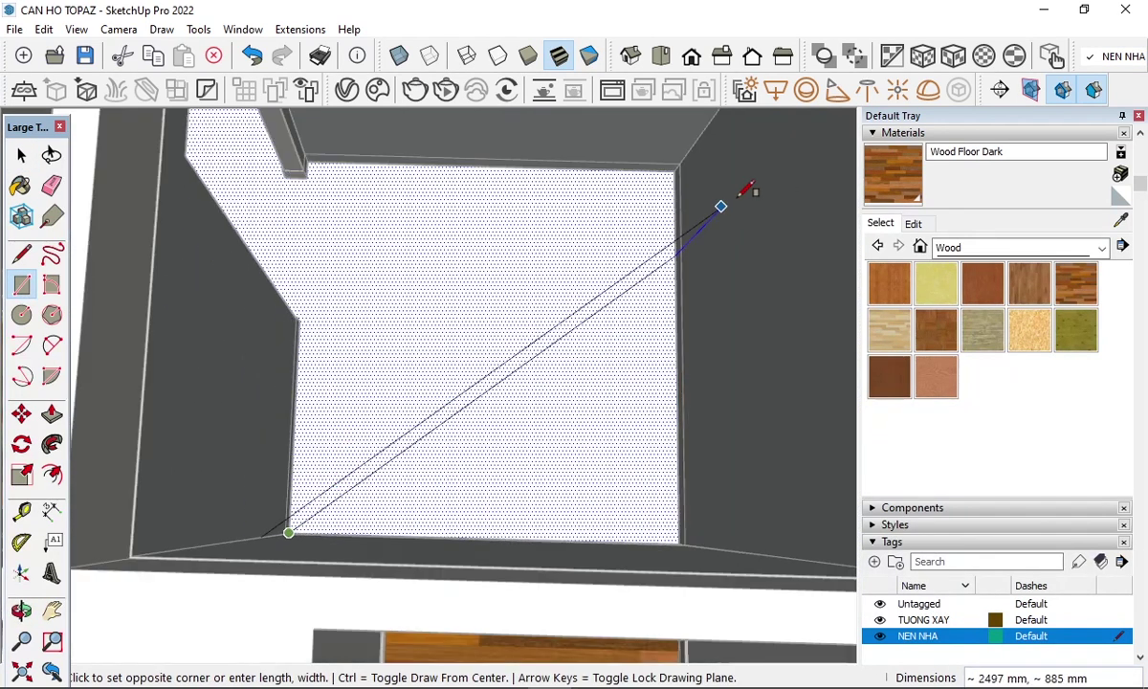
{"action": "scroll", "coordinate": [708, 177], "scroll_direction": "up", "scroll_amount": 1}
{"action": "scroll", "coordinate": [697, 165], "scroll_direction": "up", "scroll_amount": 3}
{"action": "left_click", "coordinate": [667, 168]}
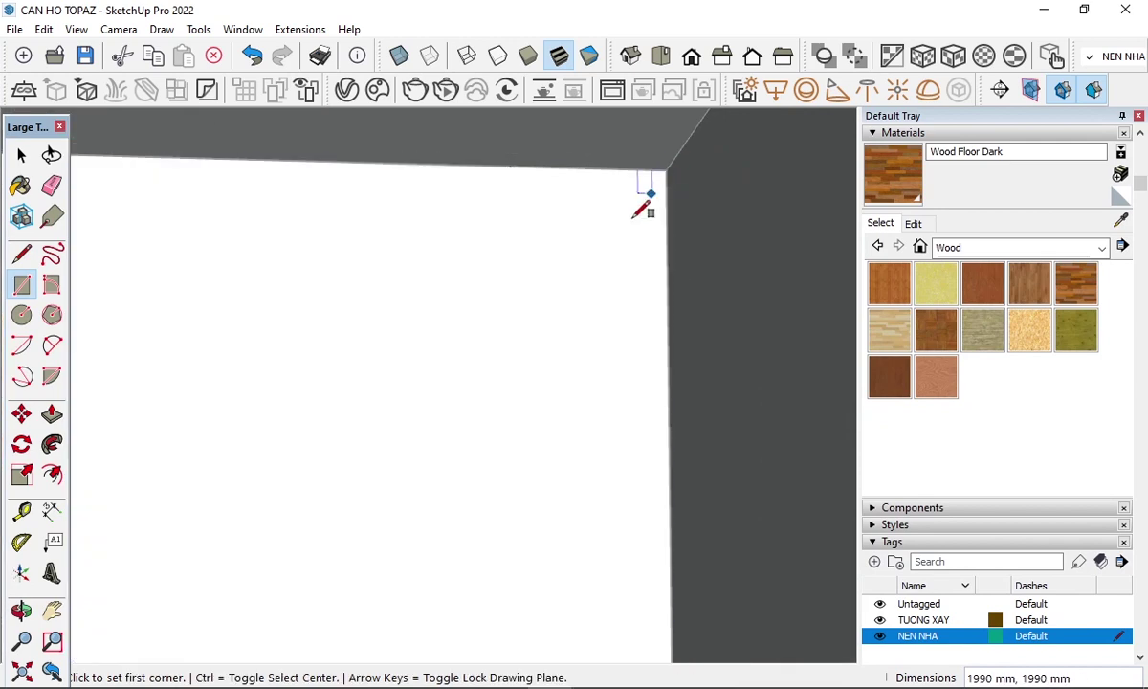
- Paint the new floor rectangle with Concrete Tile from the Tile material collection
{"action": "key", "text": "space"}
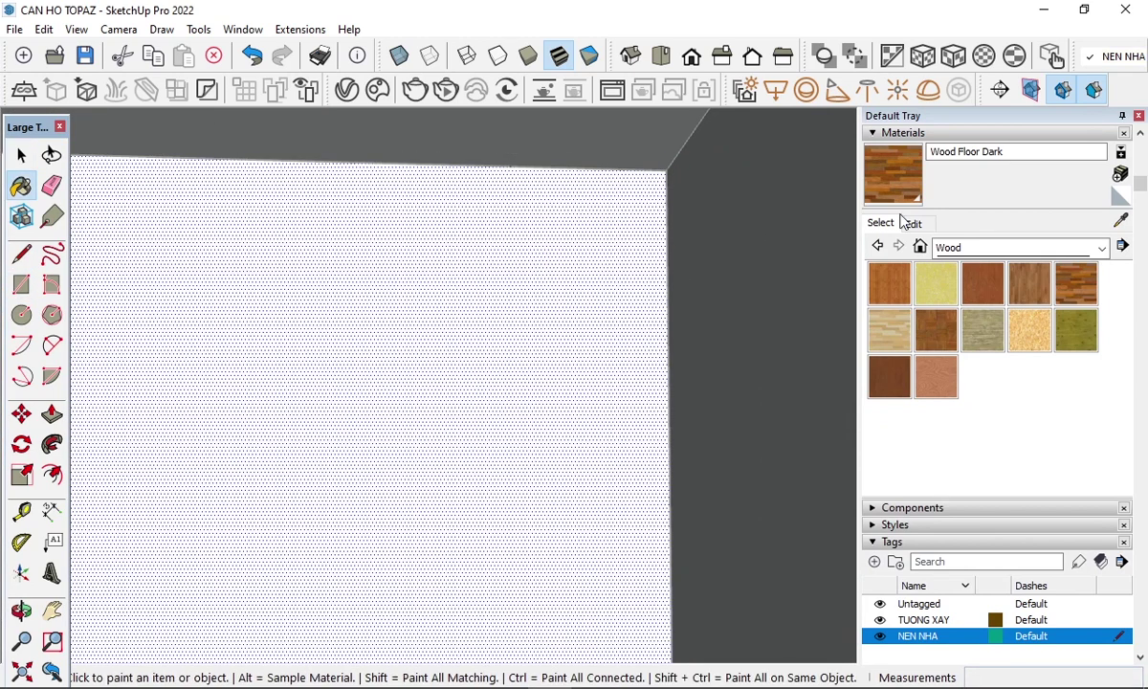
{"action": "left_click", "coordinate": [976, 251]}
{"action": "left_click", "coordinate": [961, 442]}
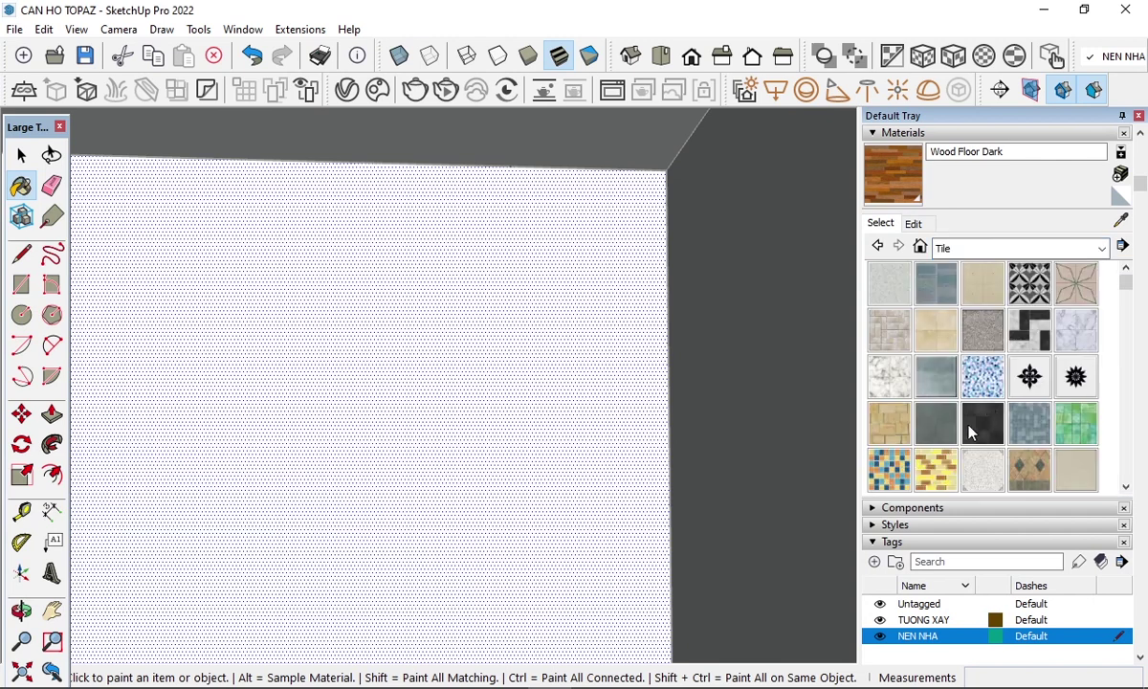
{"action": "left_click", "coordinate": [985, 287]}
{"action": "left_click", "coordinate": [518, 369]}
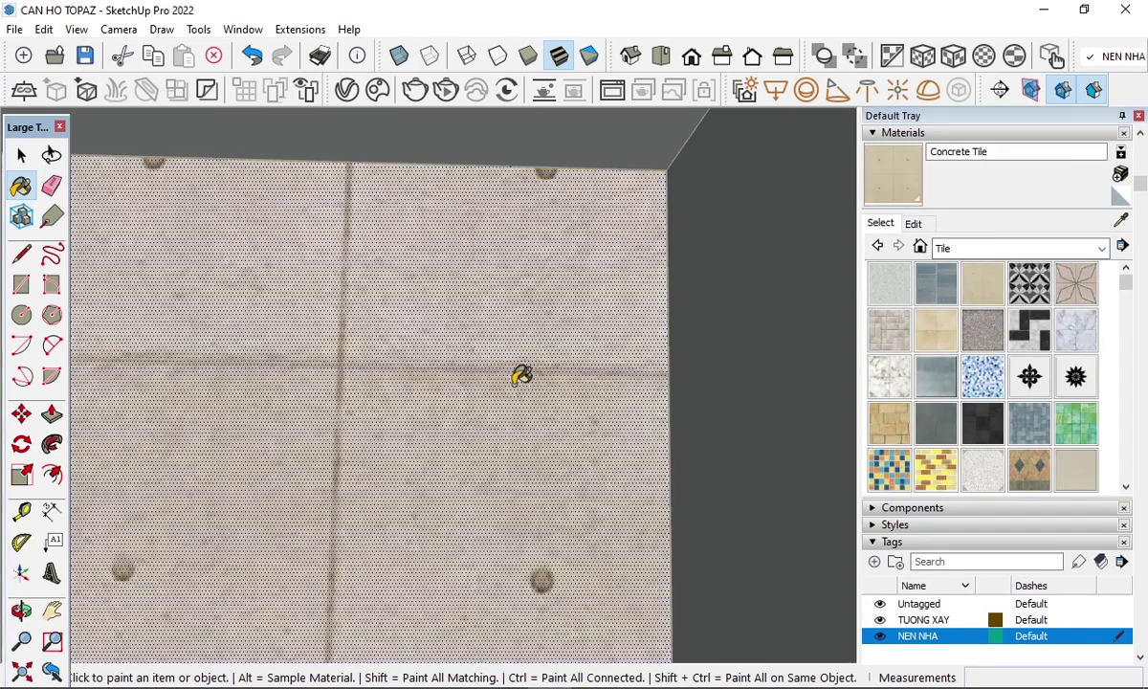
{"action": "scroll", "coordinate": [593, 340], "scroll_direction": "down", "scroll_amount": 2}
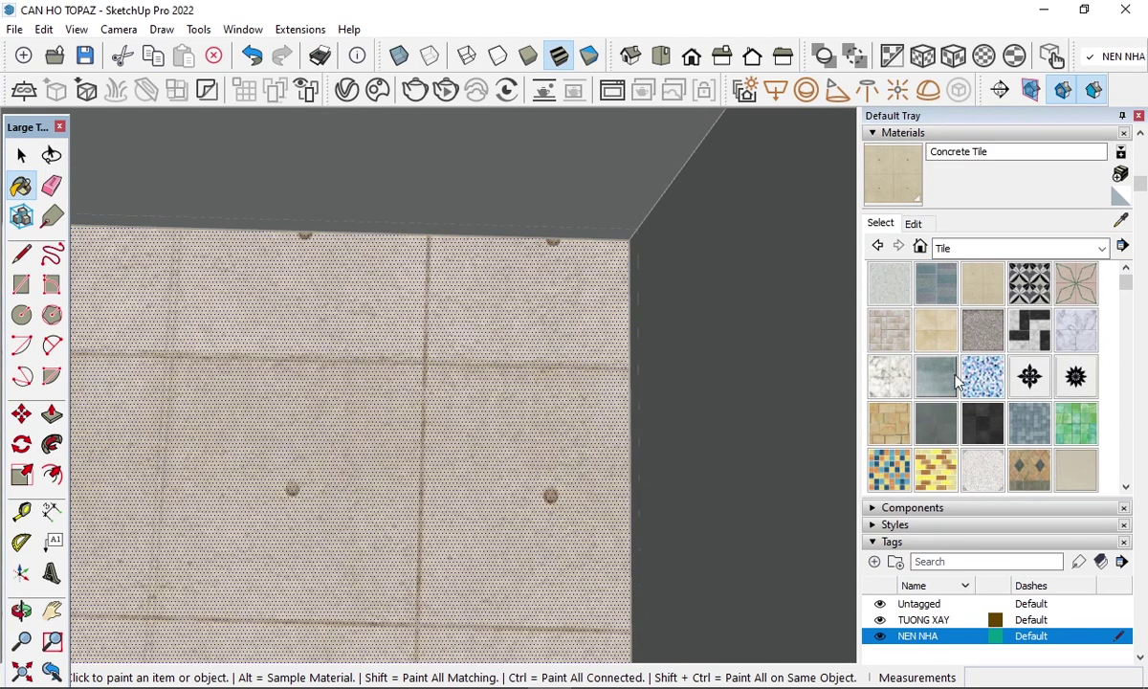
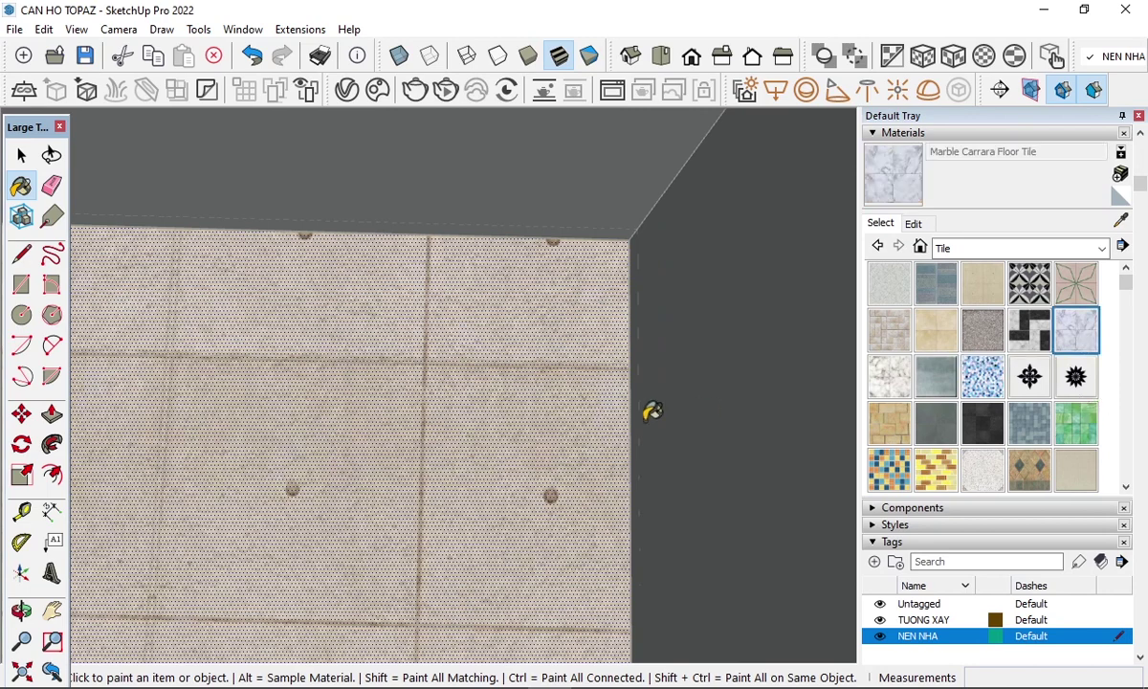
- Paint the small central bathroom floor with Marble Carrara Floor Tile
{"action": "left_click", "coordinate": [536, 412]}
{"action": "scroll", "coordinate": [504, 364], "scroll_direction": "down", "scroll_amount": 3}
{"action": "scroll", "coordinate": [526, 313], "scroll_direction": "down", "scroll_amount": 3}
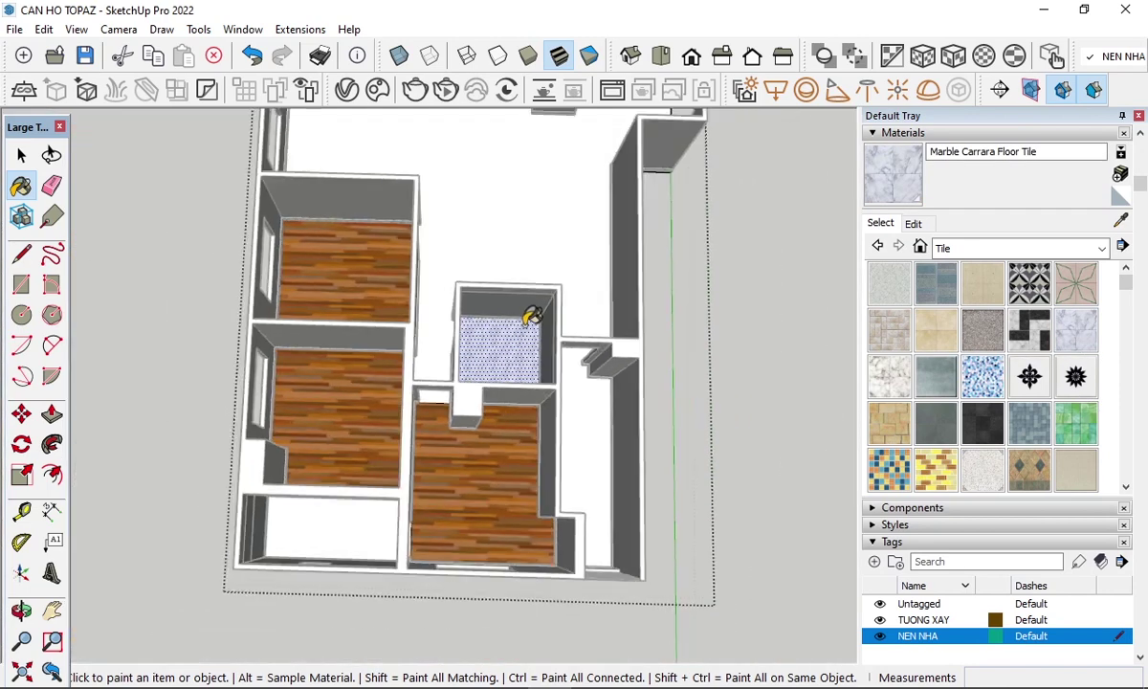
{"action": "scroll", "coordinate": [381, 472], "scroll_direction": "up", "scroll_amount": 1}
{"action": "mouse_move", "coordinate": [380, 471]}
{"action": "middle_mouse_down"}
{"action": "mouse_move", "coordinate": [361, 384]}
{"action": "mouse_move", "coordinate": [378, 428]}
{"action": "mouse_move", "coordinate": [238, 505]}
{"action": "mouse_move", "coordinate": [86, 393]}
{"action": "mouse_move", "coordinate": [200, 438]}
{"action": "middle_mouse_up"}
{"action": "scroll", "coordinate": [333, 328], "scroll_direction": "up", "scroll_amount": 3}
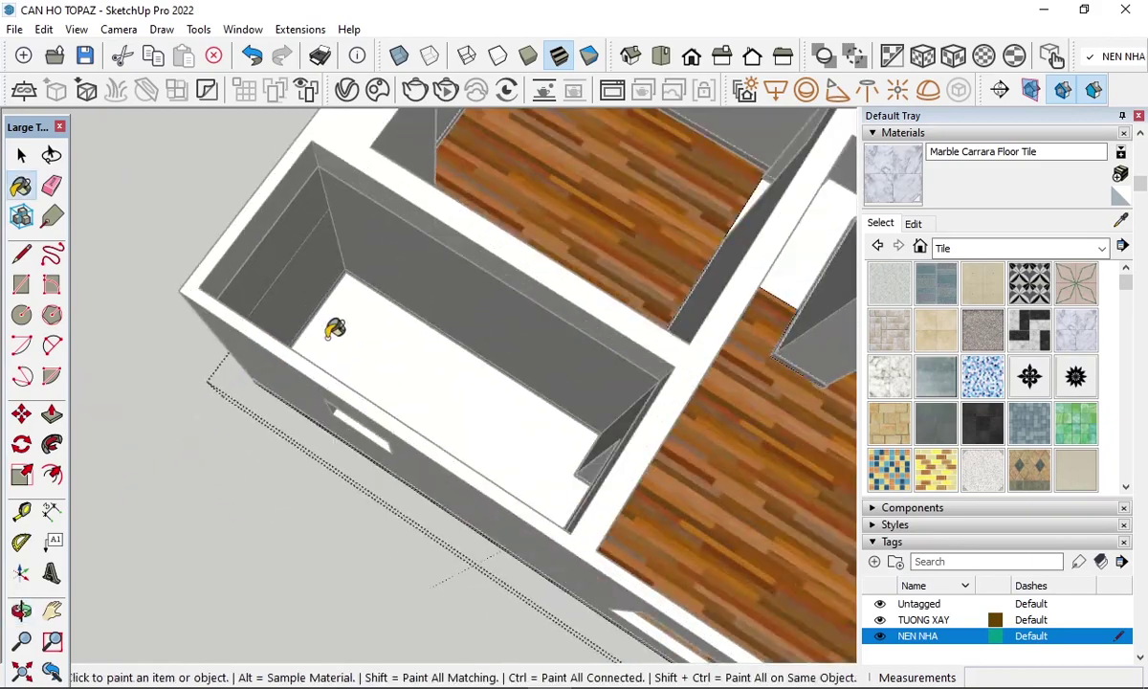
{"action": "mouse_move", "coordinate": [374, 389]}
{"action": "middle_mouse_down"}
{"action": "mouse_move", "coordinate": [707, 223]}
{"action": "mouse_move", "coordinate": [794, 154]}
{"action": "mouse_move", "coordinate": [497, 400]}
{"action": "middle_mouse_up"}
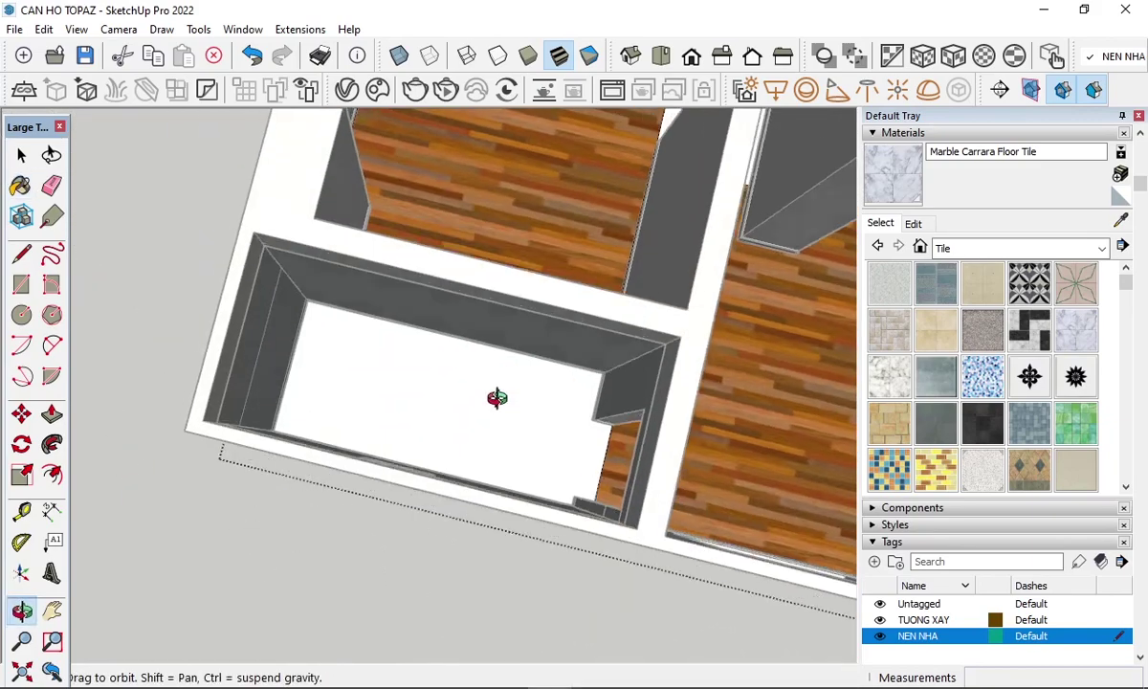
{"action": "scroll", "coordinate": [450, 406], "scroll_direction": "up", "scroll_amount": 2}
{"action": "scroll", "coordinate": [405, 382], "scroll_direction": "up", "scroll_amount": 2}
- Draw rectangles over the lower-left room's floor and the narrow strip by its doorway
{"action": "key", "text": "space"}
{"action": "left_click", "coordinate": [408, 344]}
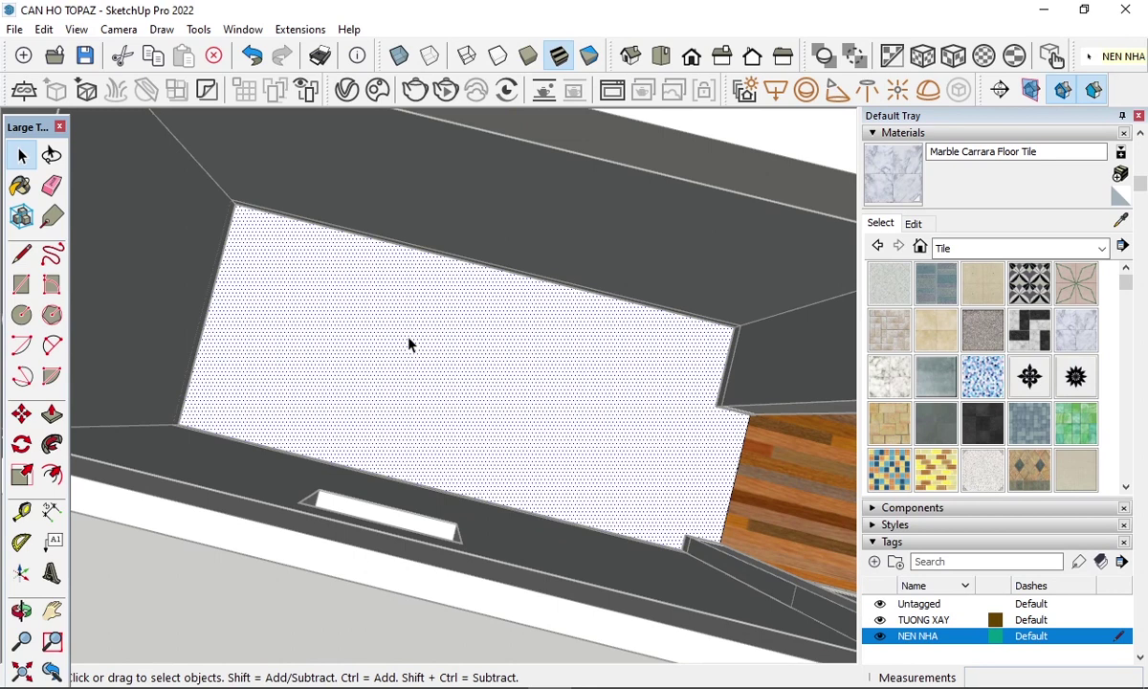
{"action": "key", "text": "r"}
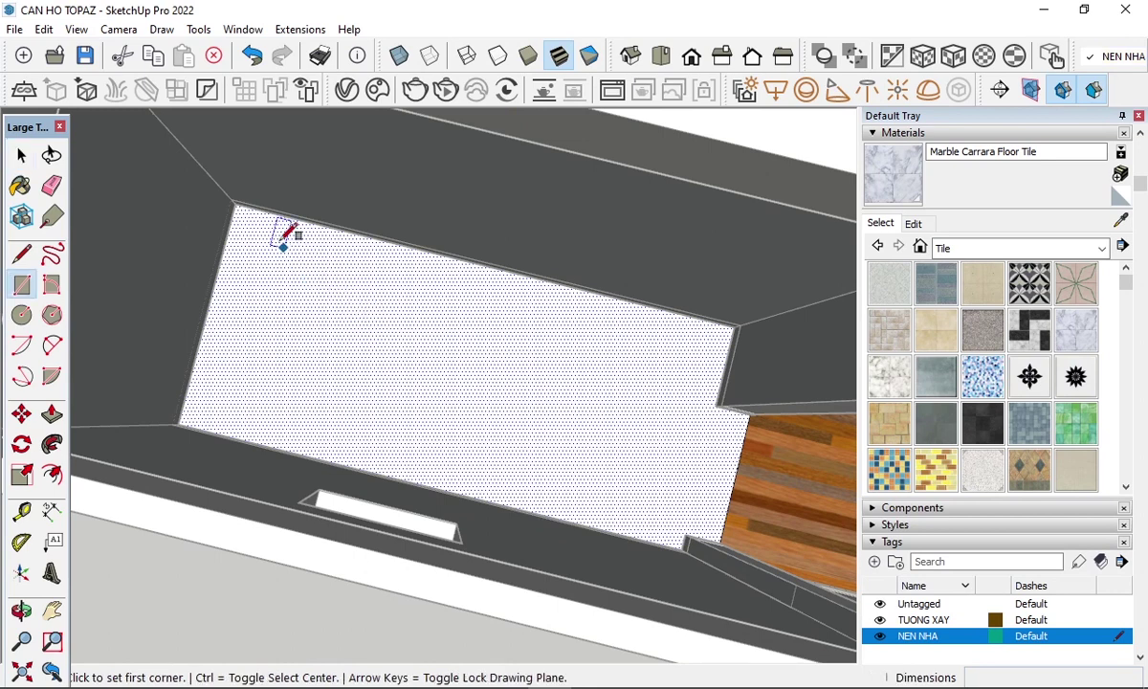
{"action": "scroll", "coordinate": [247, 198], "scroll_direction": "up", "scroll_amount": 3}
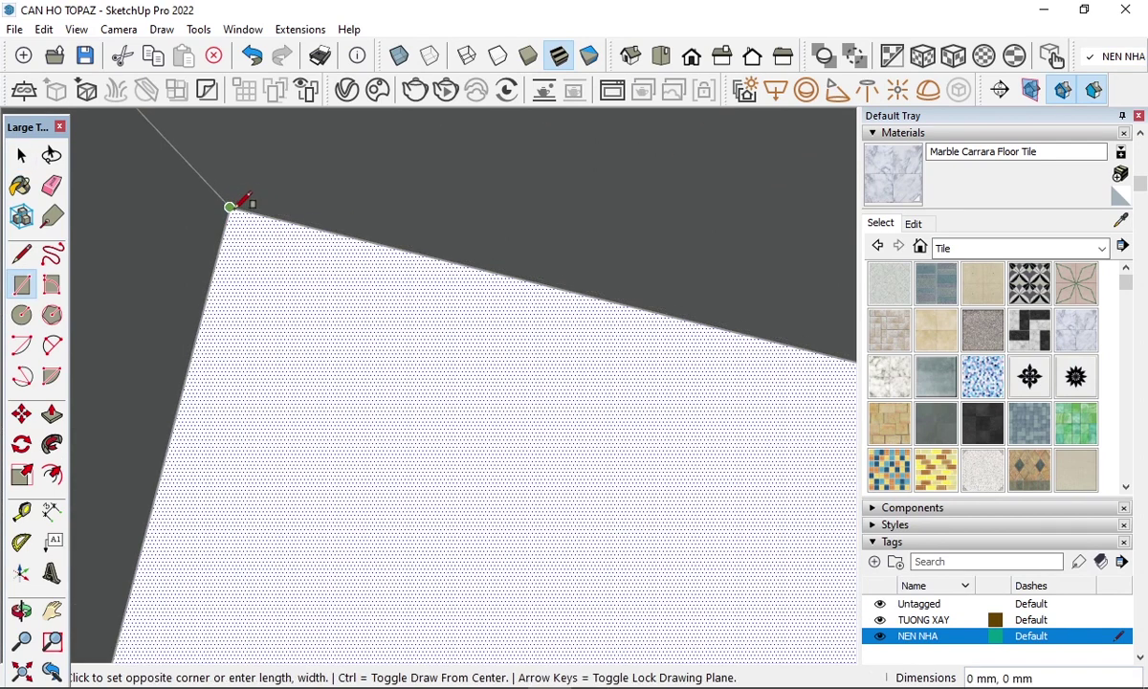
{"action": "scroll", "coordinate": [287, 230], "scroll_direction": "down", "scroll_amount": 3}
{"action": "scroll", "coordinate": [746, 565], "scroll_direction": "up", "scroll_amount": 3}
{"action": "scroll", "coordinate": [728, 578], "scroll_direction": "up", "scroll_amount": 2}
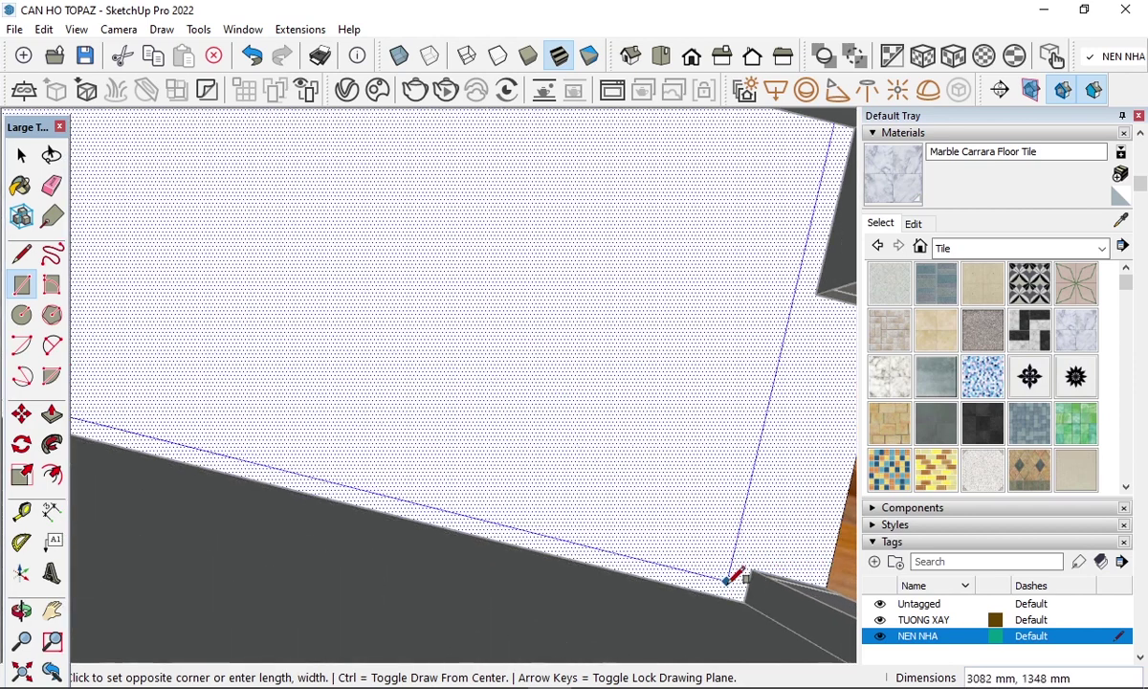
{"action": "left_click", "coordinate": [743, 600]}
{"action": "scroll", "coordinate": [708, 507], "scroll_direction": "down", "scroll_amount": 3}
{"action": "scroll", "coordinate": [775, 541], "scroll_direction": "up", "scroll_amount": 2}
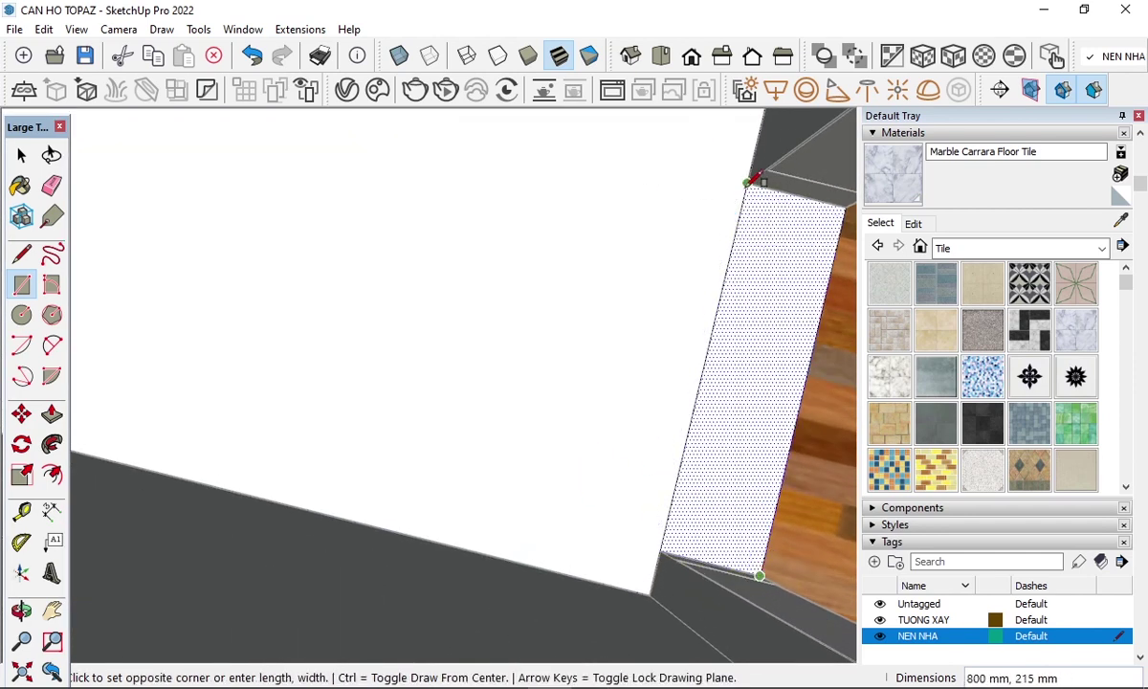
{"action": "left_click", "coordinate": [756, 179]}
- Paint the new lower-left room floor face with Marble Carrara Floor Tile
{"action": "key", "text": "space"}
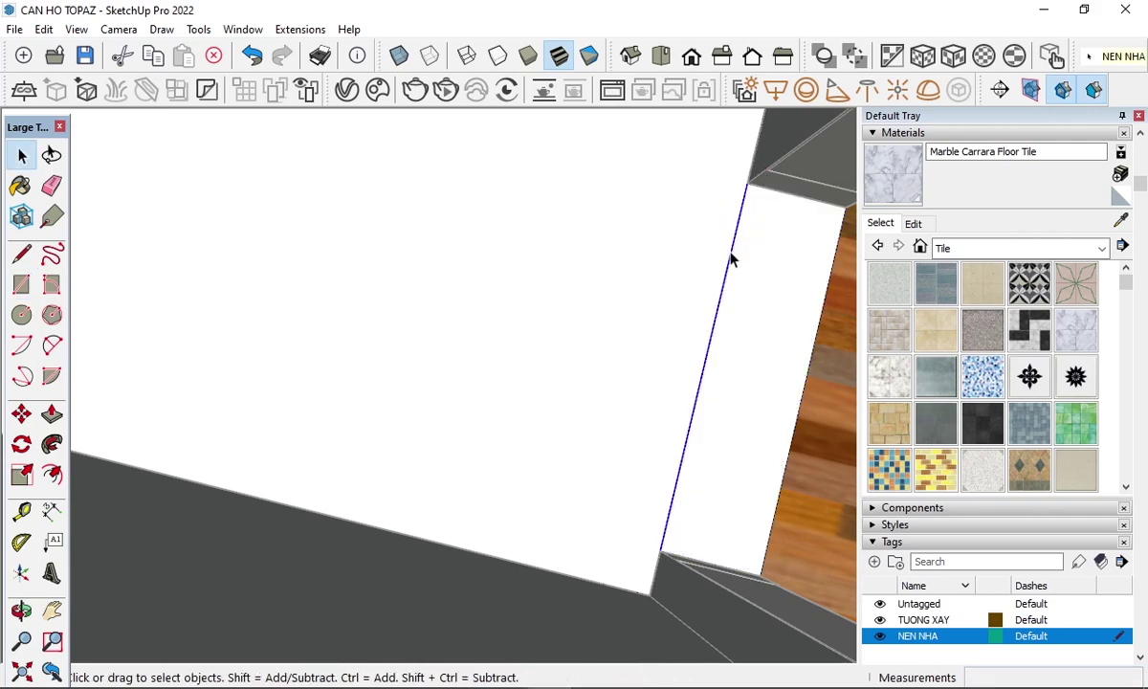
{"action": "left_click", "coordinate": [574, 319]}
{"action": "key", "text": "space"}
{"action": "scroll", "coordinate": [325, 400], "scroll_direction": "down", "scroll_amount": 3}
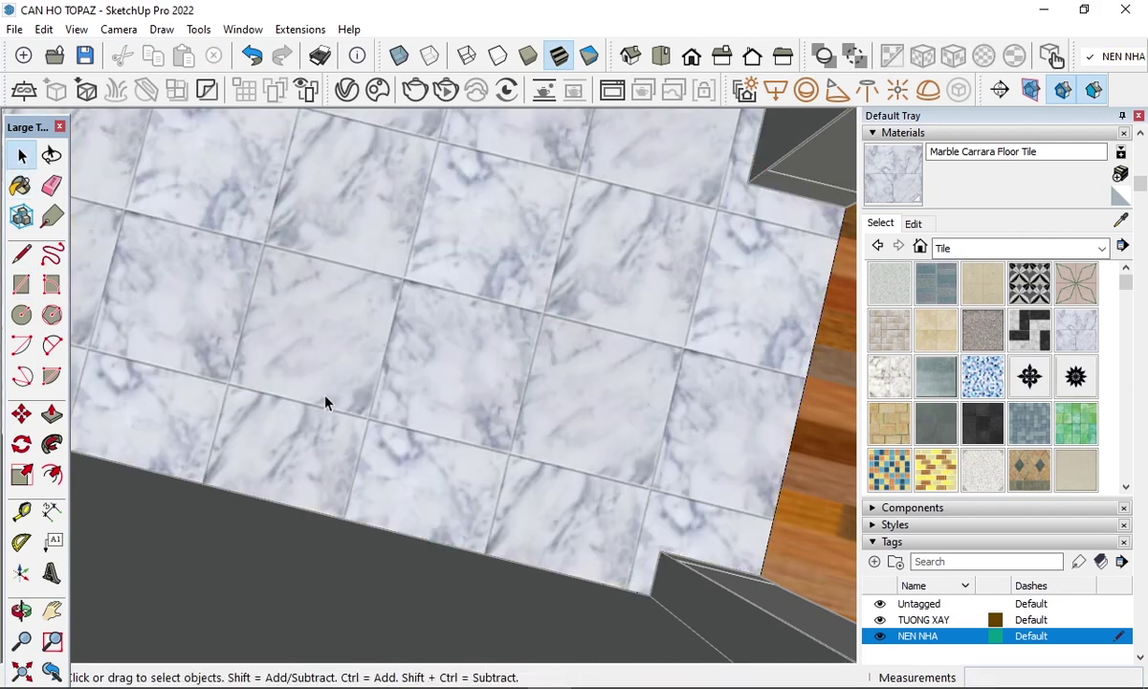
{"action": "scroll", "coordinate": [431, 379], "scroll_direction": "down", "scroll_amount": 3}
{"action": "scroll", "coordinate": [410, 384], "scroll_direction": "down", "scroll_amount": 3}
{"action": "scroll", "coordinate": [496, 375], "scroll_direction": "down", "scroll_amount": 2}
- Select the living-area floor and paint it with beige Tile Canvas
{"action": "middle_click_drag", "start_coordinate": [496, 376], "coordinate": [525, 308]}
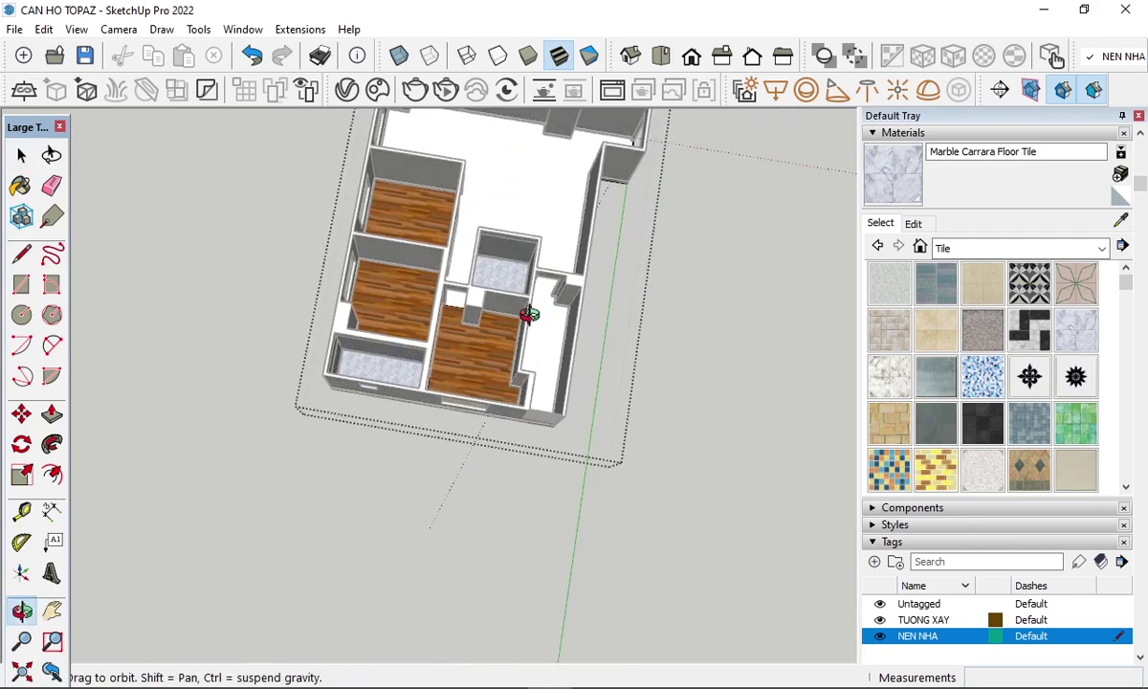
{"action": "scroll", "coordinate": [525, 316], "scroll_direction": "up", "scroll_amount": 2}
{"action": "scroll", "coordinate": [525, 339], "scroll_direction": "up", "scroll_amount": 2}
{"action": "scroll", "coordinate": [538, 321], "scroll_direction": "up", "scroll_amount": 2}
{"action": "scroll", "coordinate": [541, 322], "scroll_direction": "down", "scroll_amount": 3}
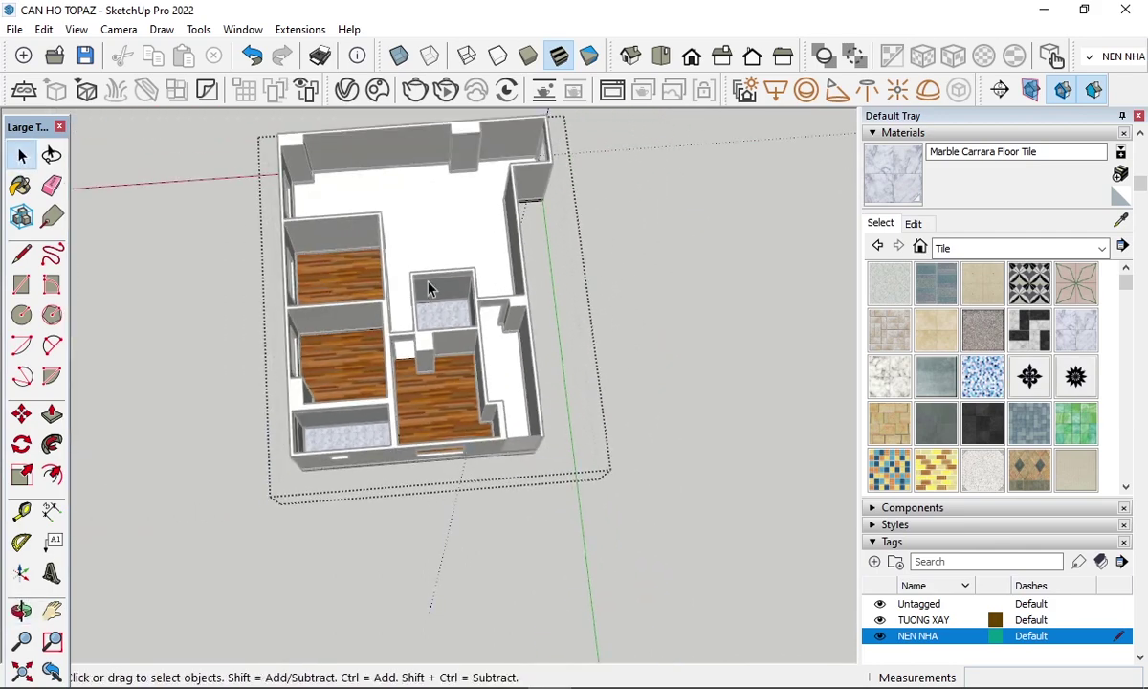
{"action": "scroll", "coordinate": [401, 263], "scroll_direction": "up", "scroll_amount": 3}
{"action": "middle_click_drag", "start_coordinate": [401, 263], "coordinate": [468, 329]}
{"action": "scroll", "coordinate": [481, 274], "scroll_direction": "up", "scroll_amount": 2}
{"action": "scroll", "coordinate": [481, 274], "scroll_direction": "down", "scroll_amount": 3}
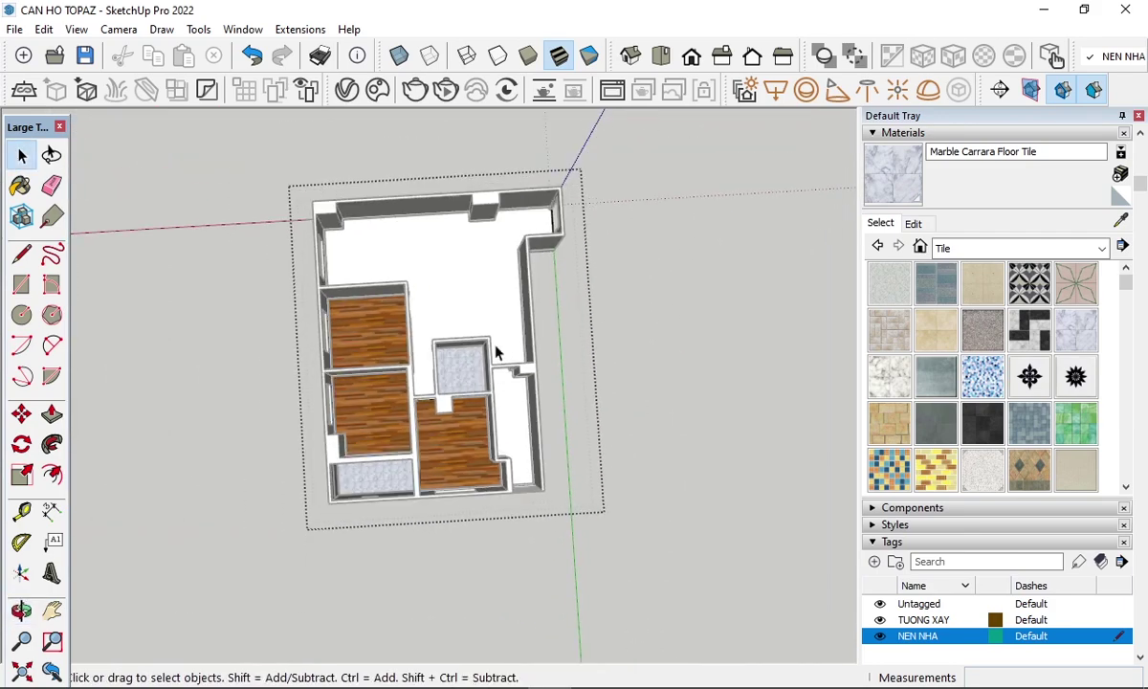
{"action": "scroll", "coordinate": [469, 218], "scroll_direction": "up", "scroll_amount": 3}
{"action": "scroll", "coordinate": [461, 374], "scroll_direction": "up", "scroll_amount": 2}
{"action": "mouse_move", "coordinate": [461, 374]}
{"action": "middle_mouse_down"}
{"action": "mouse_move", "coordinate": [390, 427]}
{"action": "mouse_move", "coordinate": [349, 325]}
{"action": "middle_mouse_up"}
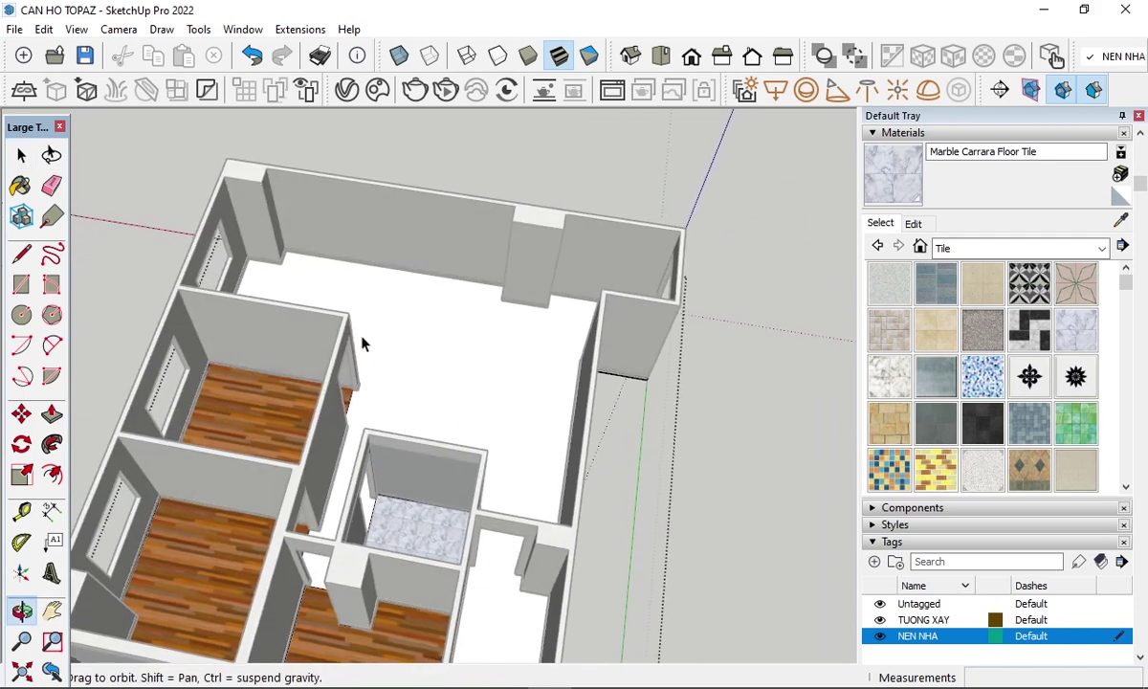
{"action": "left_click", "coordinate": [464, 377]}
{"action": "mouse_move", "coordinate": [476, 394]}
{"action": "middle_mouse_down"}
{"action": "mouse_move", "coordinate": [474, 430]}
{"action": "mouse_move", "coordinate": [458, 430]}
{"action": "mouse_move", "coordinate": [469, 387]}
{"action": "mouse_move", "coordinate": [472, 409]}
{"action": "middle_mouse_up"}
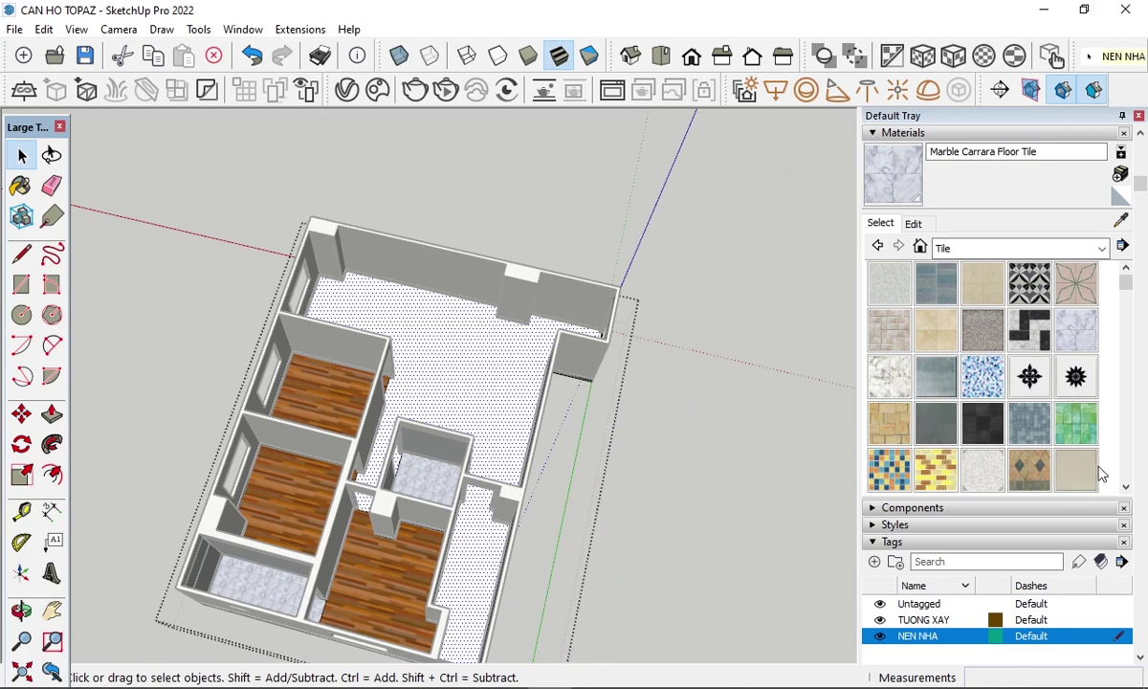
{"action": "left_click", "coordinate": [504, 364]}
- Orbit around the apartment to inspect the new tile floor
{"action": "scroll", "coordinate": [541, 333], "scroll_direction": "up", "scroll_amount": 5}
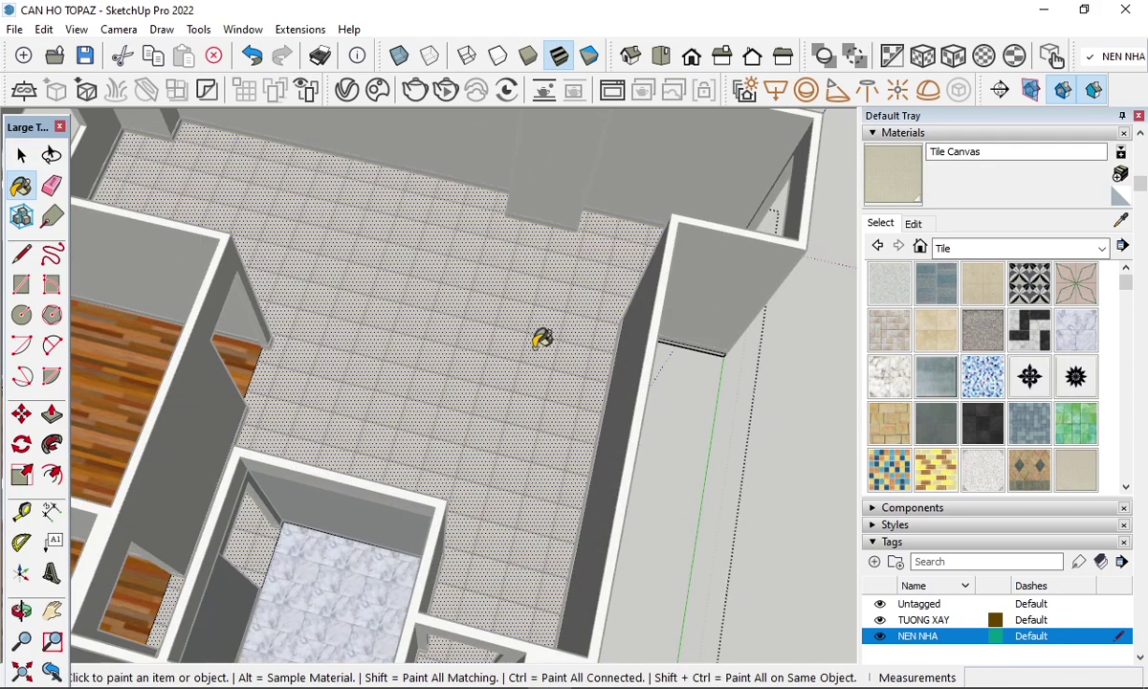
{"action": "scroll", "coordinate": [597, 302], "scroll_direction": "up", "scroll_amount": 2}
{"action": "scroll", "coordinate": [613, 344], "scroll_direction": "down", "scroll_amount": 6}
{"action": "mouse_move", "coordinate": [612, 344]}
{"action": "middle_mouse_down"}
{"action": "mouse_move", "coordinate": [457, 384]}
{"action": "mouse_move", "coordinate": [359, 364]}
{"action": "middle_mouse_up"}
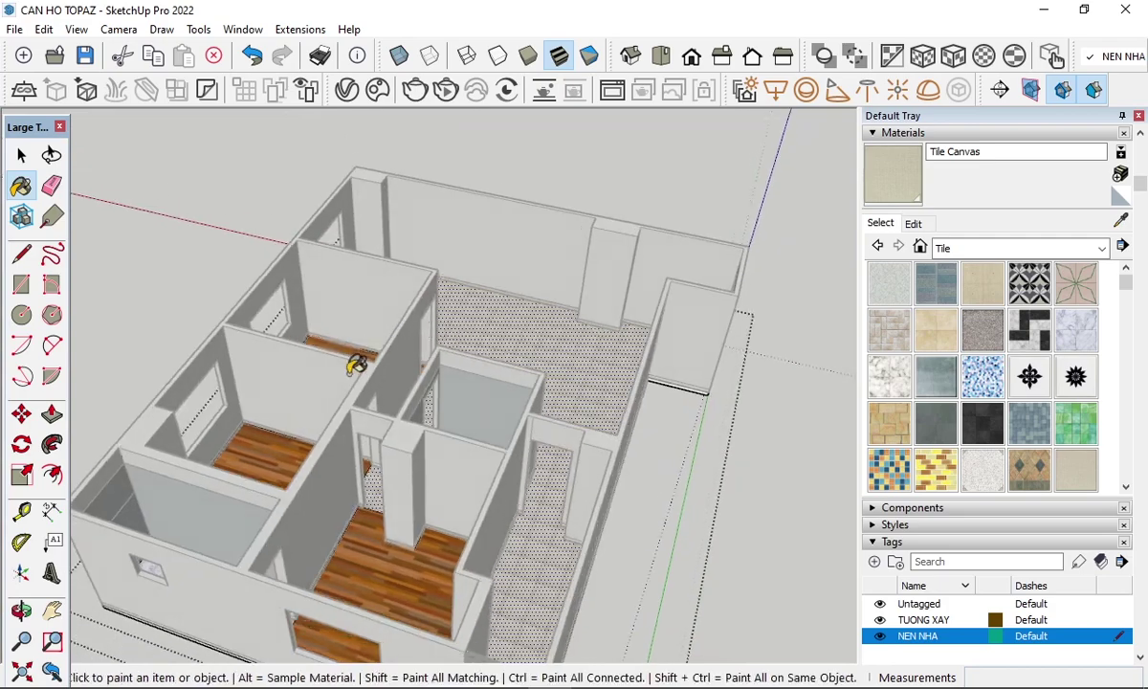
{"action": "scroll", "coordinate": [359, 363], "scroll_direction": "down", "scroll_amount": 3}
{"action": "middle_click_drag", "start_coordinate": [450, 593], "coordinate": [418, 677]}
{"action": "scroll", "coordinate": [546, 333], "scroll_direction": "up", "scroll_amount": 3}
{"action": "mouse_move", "coordinate": [546, 333]}
{"action": "middle_mouse_down"}
{"action": "mouse_move", "coordinate": [476, 453]}
{"action": "mouse_move", "coordinate": [374, 507]}
{"action": "middle_mouse_up"}
{"action": "scroll", "coordinate": [418, 449], "scroll_direction": "down", "scroll_amount": 2}
{"action": "mouse_move", "coordinate": [418, 450]}
{"action": "middle_mouse_down"}
{"action": "mouse_move", "coordinate": [332, 289]}
{"action": "mouse_move", "coordinate": [646, 329]}
{"action": "middle_mouse_up"}
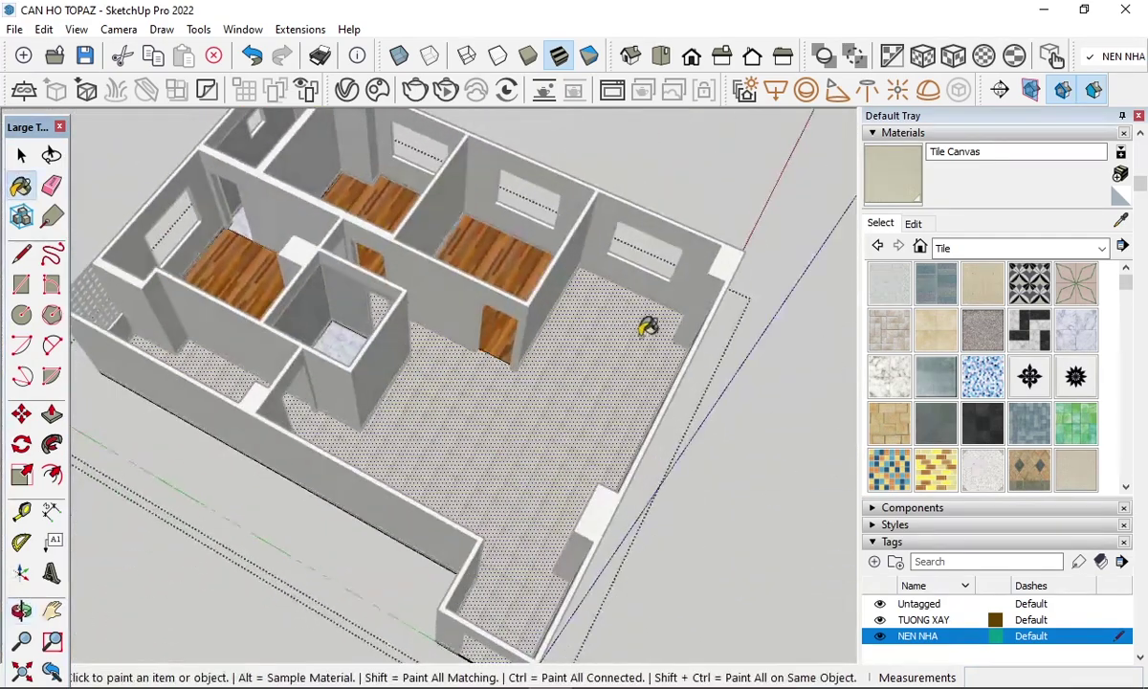
{"action": "scroll", "coordinate": [556, 402], "scroll_direction": "up", "scroll_amount": 4}
{"action": "middle_click_drag", "start_coordinate": [556, 401], "coordinate": [375, 371]}
{"action": "scroll", "coordinate": [537, 284], "scroll_direction": "down", "scroll_amount": 3}
{"action": "scroll", "coordinate": [638, 274], "scroll_direction": "down", "scroll_amount": 2}
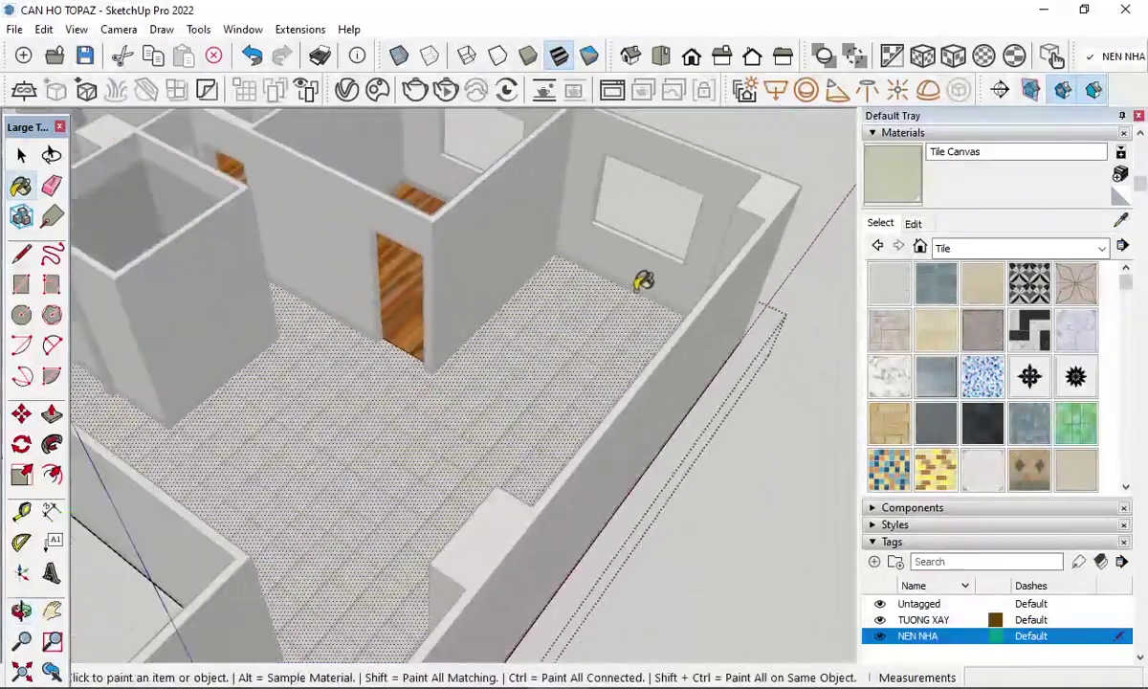
{"action": "mouse_move", "coordinate": [638, 275]}
{"action": "middle_mouse_down"}
{"action": "mouse_move", "coordinate": [164, 466]}
{"action": "mouse_move", "coordinate": [137, 518]}
{"action": "middle_mouse_up"}
{"action": "scroll", "coordinate": [307, 336], "scroll_direction": "down", "scroll_amount": 2}
{"action": "middle_click_drag", "start_coordinate": [307, 336], "coordinate": [243, 532]}
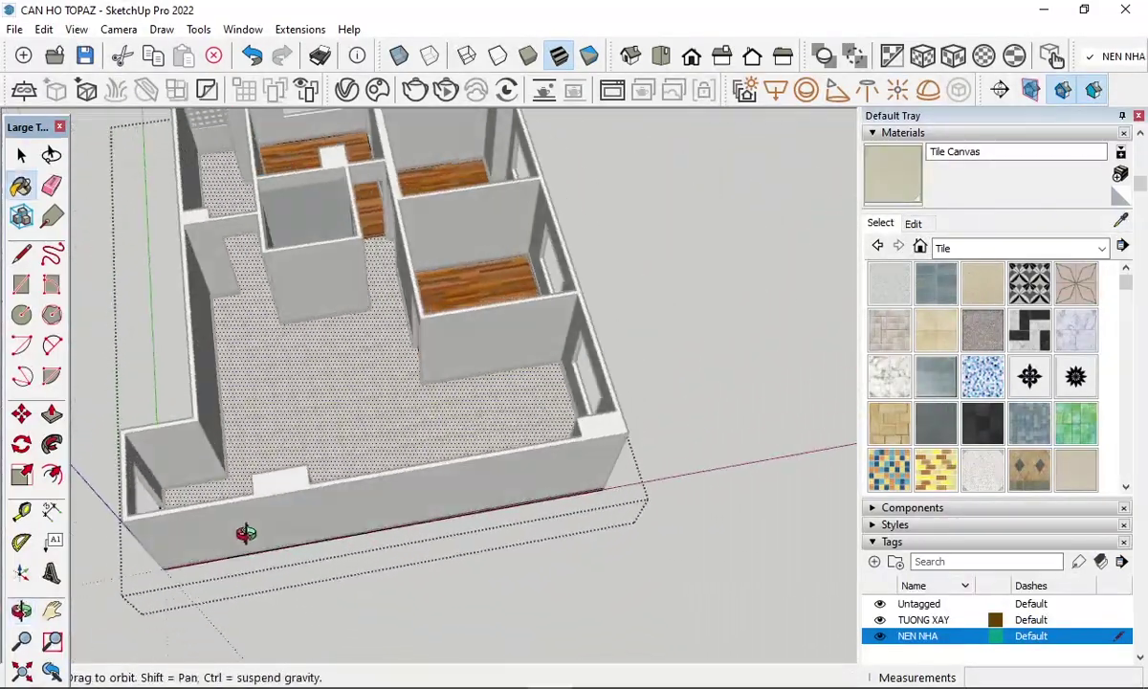
{"action": "scroll", "coordinate": [243, 532], "scroll_direction": "up", "scroll_amount": 2}
{"action": "scroll", "coordinate": [364, 451], "scroll_direction": "up", "scroll_amount": 3}
{"action": "scroll", "coordinate": [365, 451], "scroll_direction": "down", "scroll_amount": 3}
{"action": "mouse_move", "coordinate": [333, 466]}
{"action": "middle_mouse_down"}
{"action": "mouse_move", "coordinate": [525, 415]}
{"action": "mouse_move", "coordinate": [302, 354]}
{"action": "middle_mouse_up"}
{"action": "scroll", "coordinate": [513, 358], "scroll_direction": "up", "scroll_amount": 2}
- Reapply Tile Canvas to the living-area floor and review the whole apartment
{"action": "left_click", "coordinate": [508, 367]}
{"action": "middle_click_drag", "start_coordinate": [508, 368], "coordinate": [504, 405]}
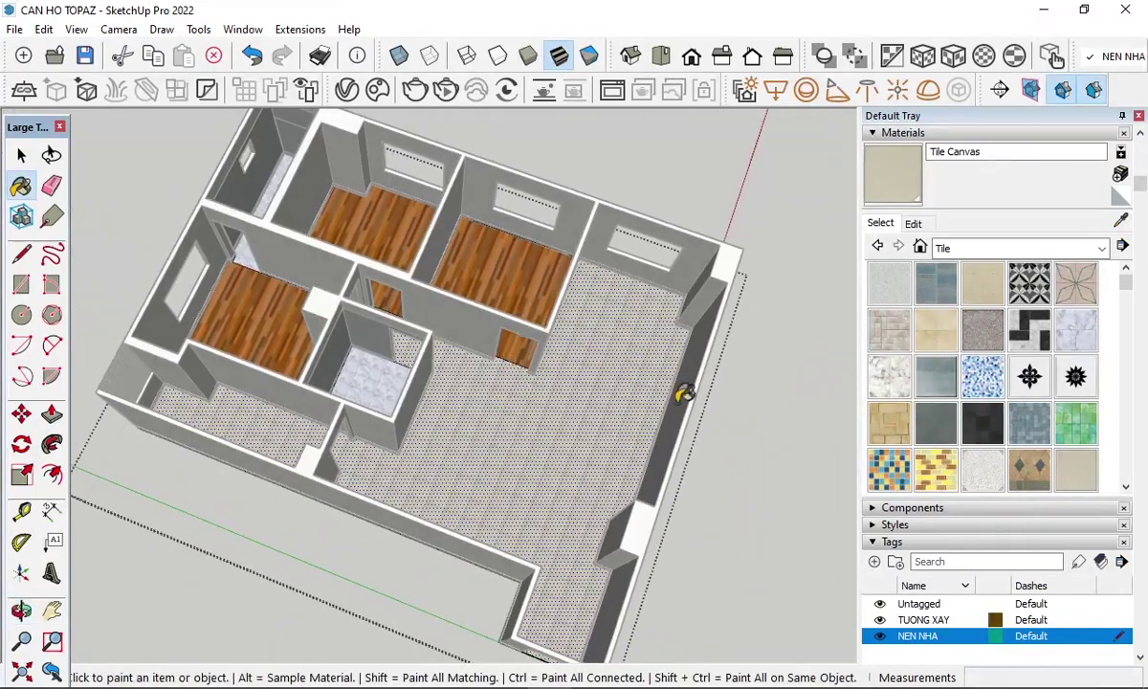
{"action": "key", "text": "space"}
{"action": "middle_click_drag", "start_coordinate": [679, 393], "coordinate": [749, 436]}
{"action": "scroll", "coordinate": [727, 390], "scroll_direction": "down", "scroll_amount": 1}
{"action": "mouse_move", "coordinate": [727, 390]}
{"action": "middle_mouse_down"}
{"action": "mouse_move", "coordinate": [702, 456]}
{"action": "mouse_move", "coordinate": [667, 430]}
{"action": "middle_mouse_up"}
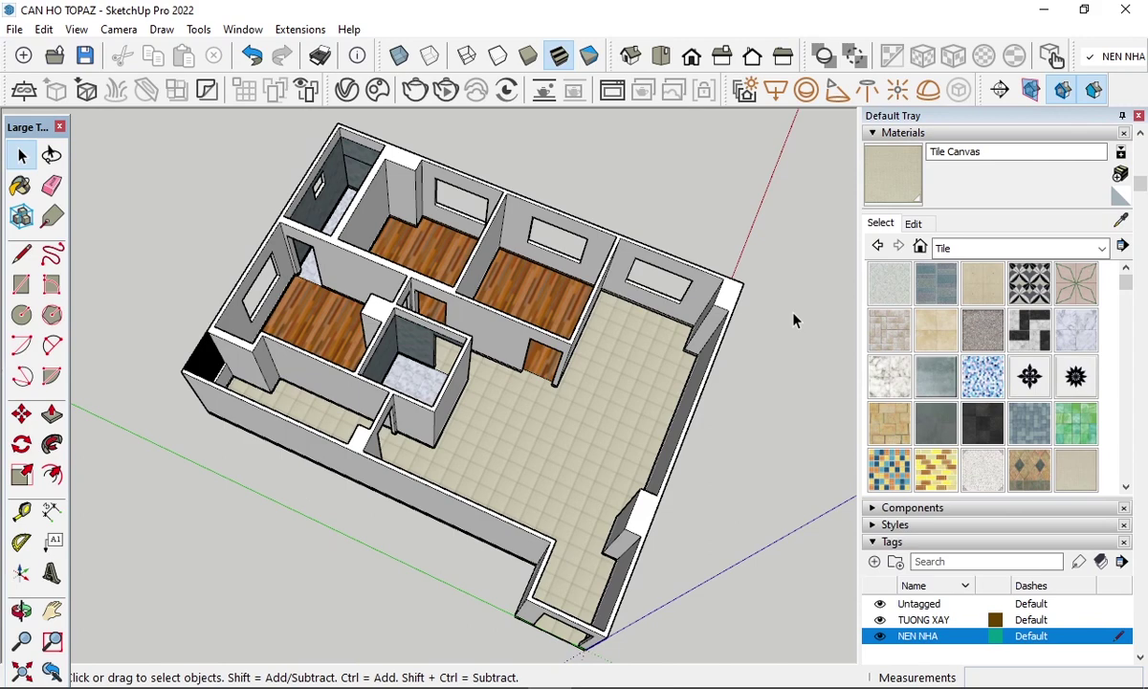
{"action": "scroll", "coordinate": [343, 114], "scroll_direction": "up", "scroll_amount": 3}
{"action": "scroll", "coordinate": [367, 162], "scroll_direction": "up", "scroll_amount": 3}
{"action": "scroll", "coordinate": [379, 238], "scroll_direction": "up", "scroll_amount": 2}
{"action": "left_click", "coordinate": [380, 238]}
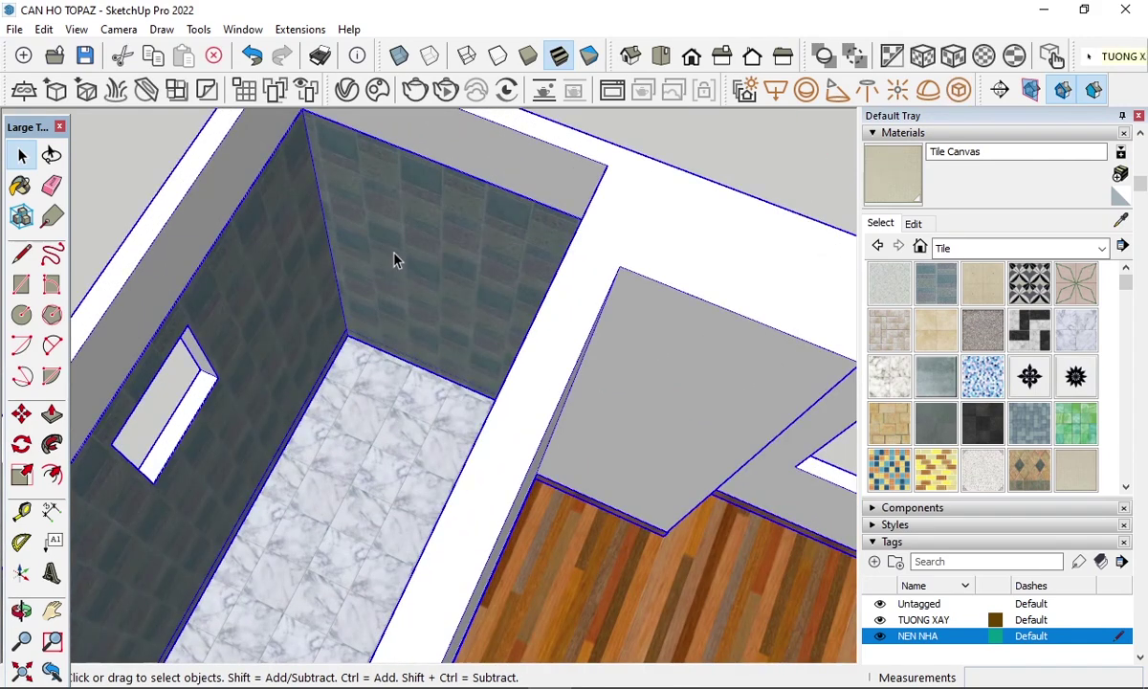
{"action": "scroll", "coordinate": [326, 241], "scroll_direction": "down", "scroll_amount": 3}
{"action": "scroll", "coordinate": [322, 243], "scroll_direction": "down", "scroll_amount": 3}
{"action": "left_click", "coordinate": [335, 250]}
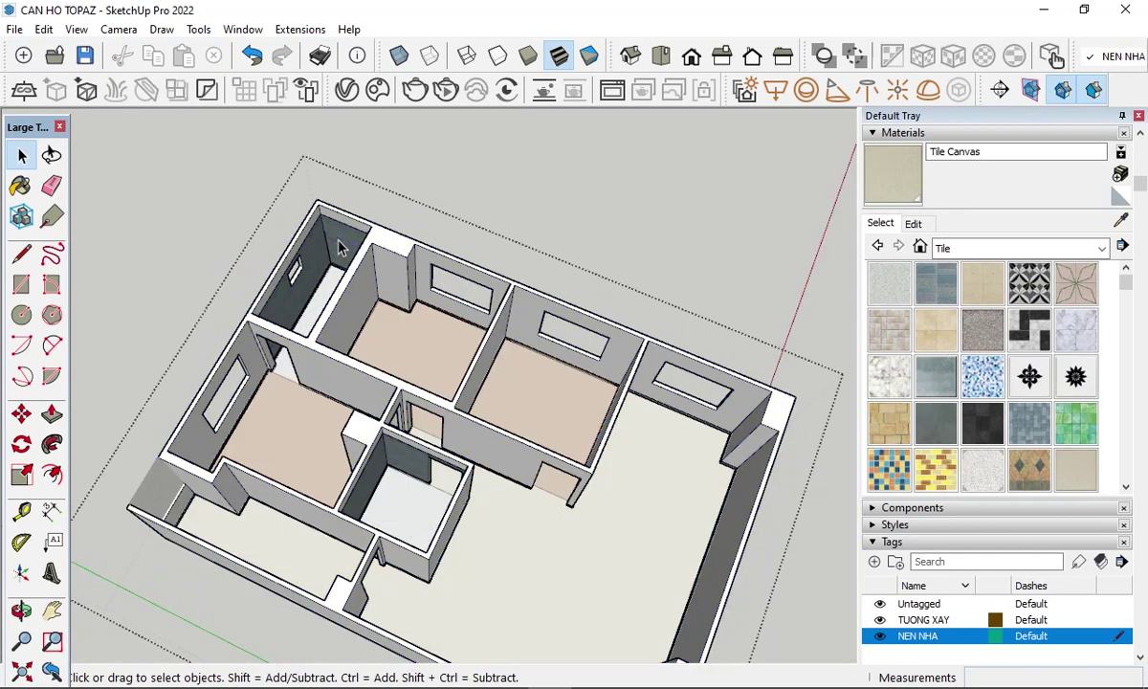
{"action": "mouse_move", "coordinate": [406, 517]}
{"action": "middle_mouse_down"}
{"action": "mouse_move", "coordinate": [396, 461]}
{"action": "mouse_move", "coordinate": [431, 410]}
{"action": "middle_mouse_up"}
{"action": "scroll", "coordinate": [430, 421], "scroll_direction": "up", "scroll_amount": 2}
{"action": "scroll", "coordinate": [431, 442], "scroll_direction": "up", "scroll_amount": 2}
{"action": "left_click", "coordinate": [431, 442]}
{"action": "scroll", "coordinate": [449, 433], "scroll_direction": "up", "scroll_amount": 1}
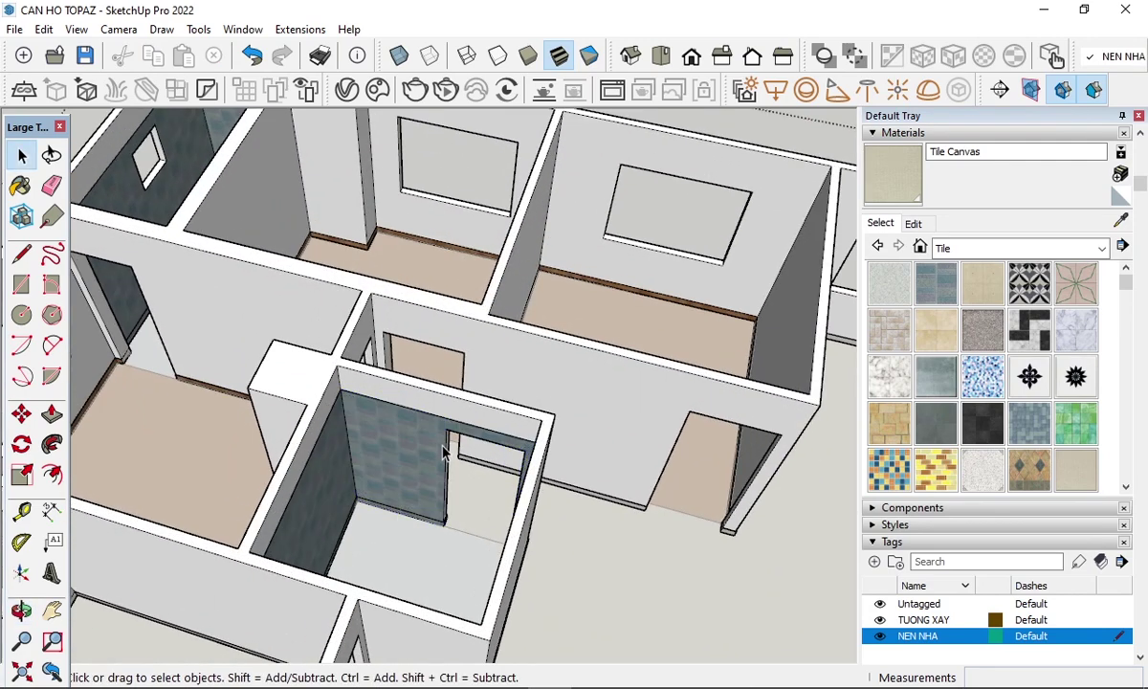
{"action": "scroll", "coordinate": [359, 411], "scroll_direction": "down", "scroll_amount": 3}
{"action": "mouse_move", "coordinate": [359, 412]}
{"action": "middle_mouse_down"}
{"action": "mouse_move", "coordinate": [346, 335]}
{"action": "mouse_move", "coordinate": [348, 346]}
{"action": "middle_mouse_up"}
{"action": "scroll", "coordinate": [406, 390], "scroll_direction": "down", "scroll_amount": 2}
{"action": "middle_click_drag", "start_coordinate": [406, 390], "coordinate": [418, 448]}
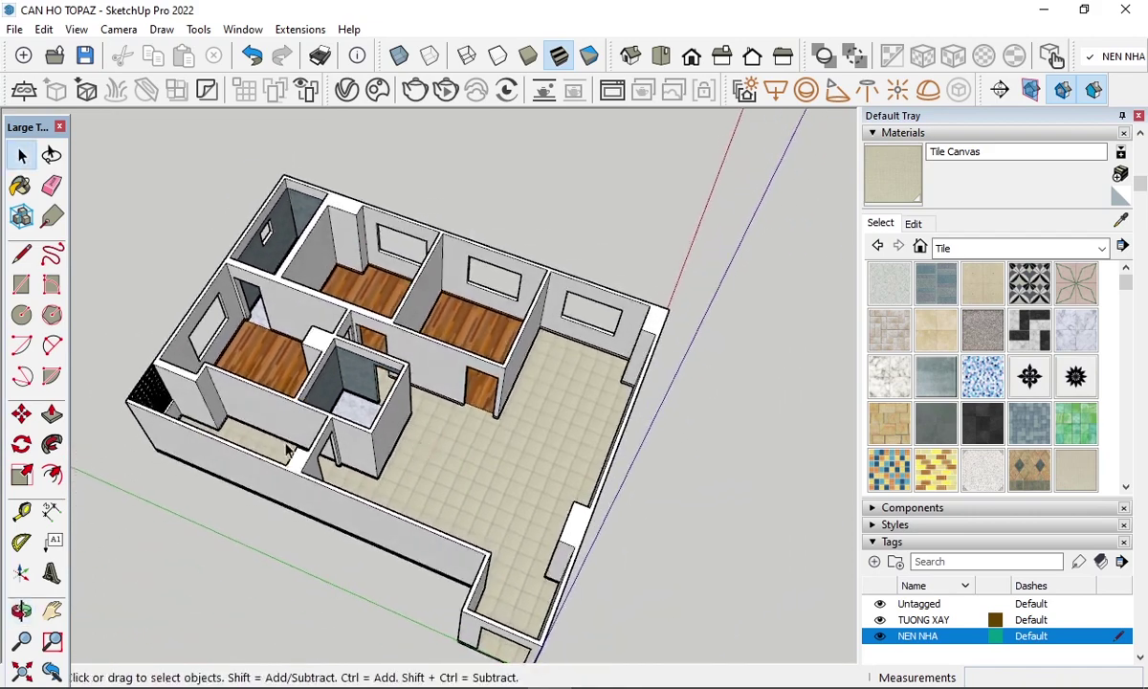
{"action": "scroll", "coordinate": [421, 305], "scroll_direction": "up", "scroll_amount": 3}
{"action": "mouse_move", "coordinate": [421, 304]}
{"action": "middle_mouse_down"}
{"action": "mouse_move", "coordinate": [414, 278]}
{"action": "mouse_move", "coordinate": [487, 427]}
{"action": "mouse_move", "coordinate": [504, 421]}
{"action": "middle_mouse_up"}
{"action": "scroll", "coordinate": [415, 278], "scroll_direction": "down", "scroll_amount": 1}
{"action": "scroll", "coordinate": [414, 278], "scroll_direction": "down", "scroll_amount": 2}
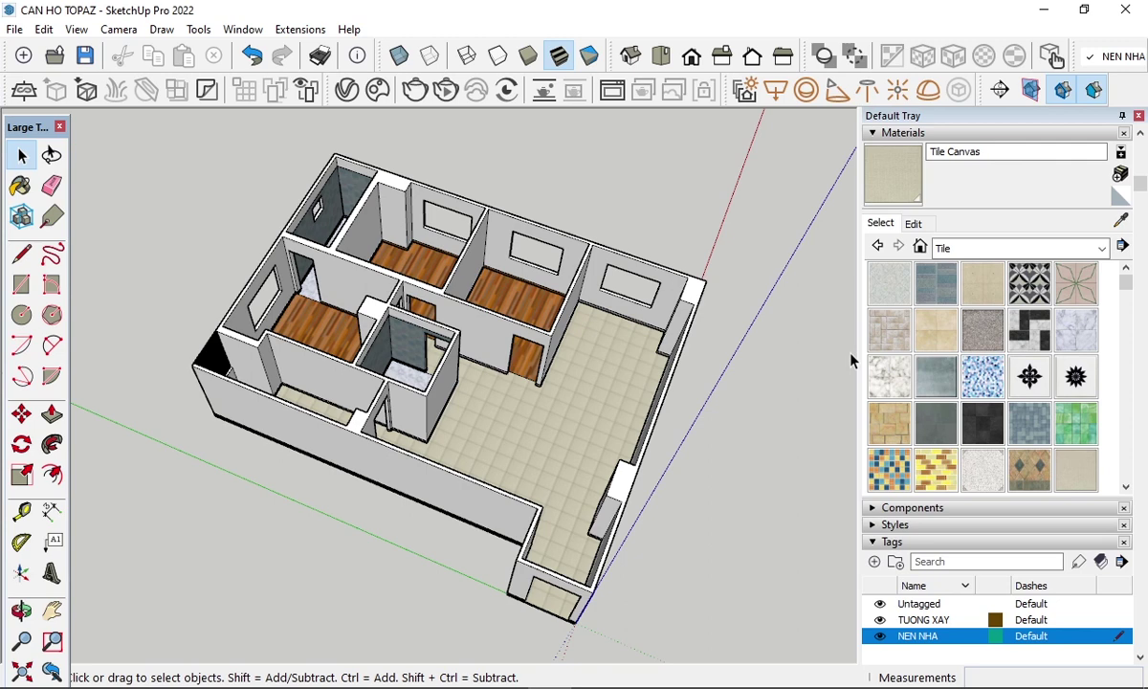
{"action": "middle_click_drag", "start_coordinate": [850, 361], "coordinate": [490, 385]}
{"action": "scroll", "coordinate": [489, 384], "scroll_direction": "down", "scroll_amount": 3}
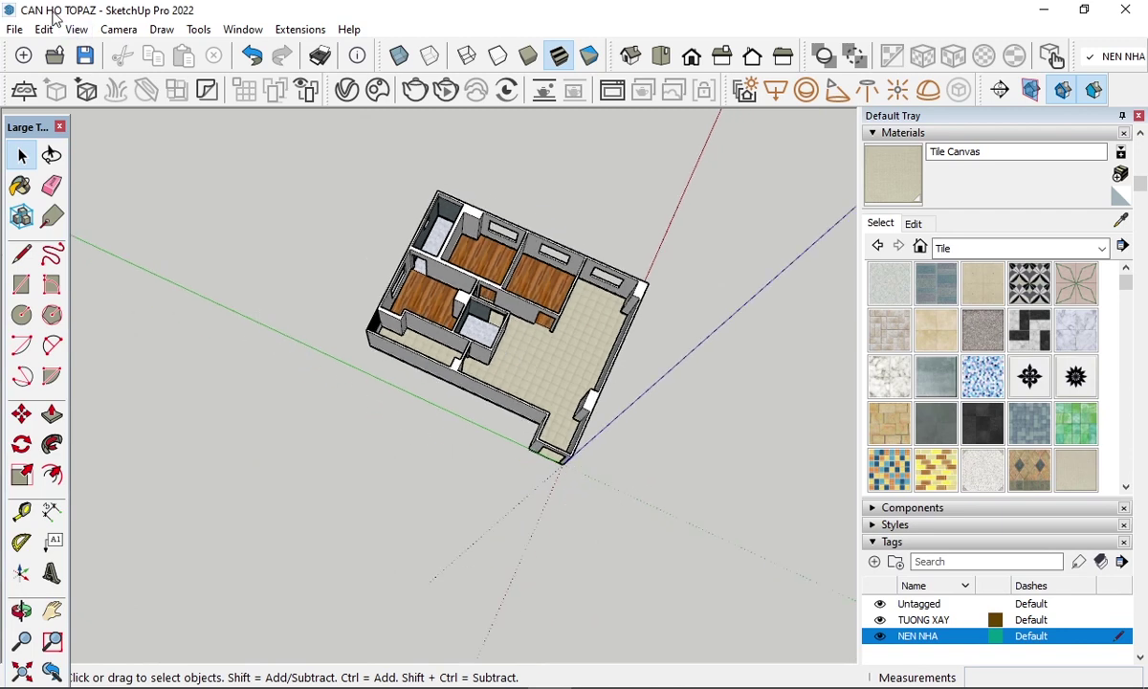
- Browse the import window to the output folder on Local Disk (C:) and choose NT TOPAZ_H43
{"action": "left_click", "coordinate": [14, 30]}
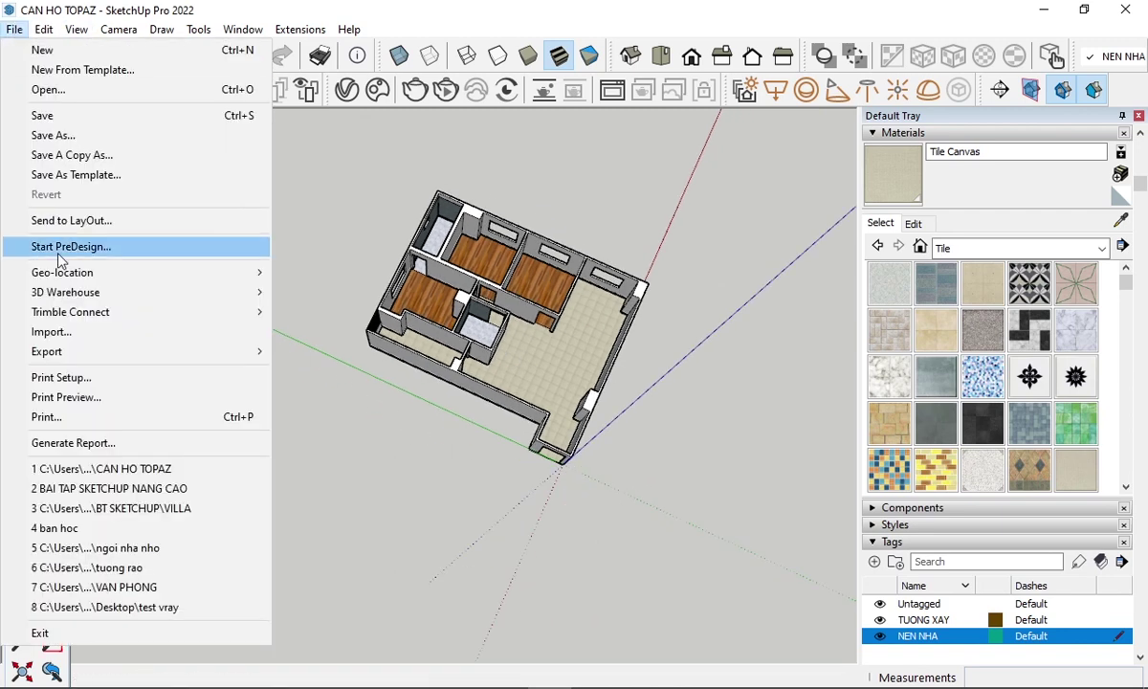
{"action": "left_click", "coordinate": [102, 334]}
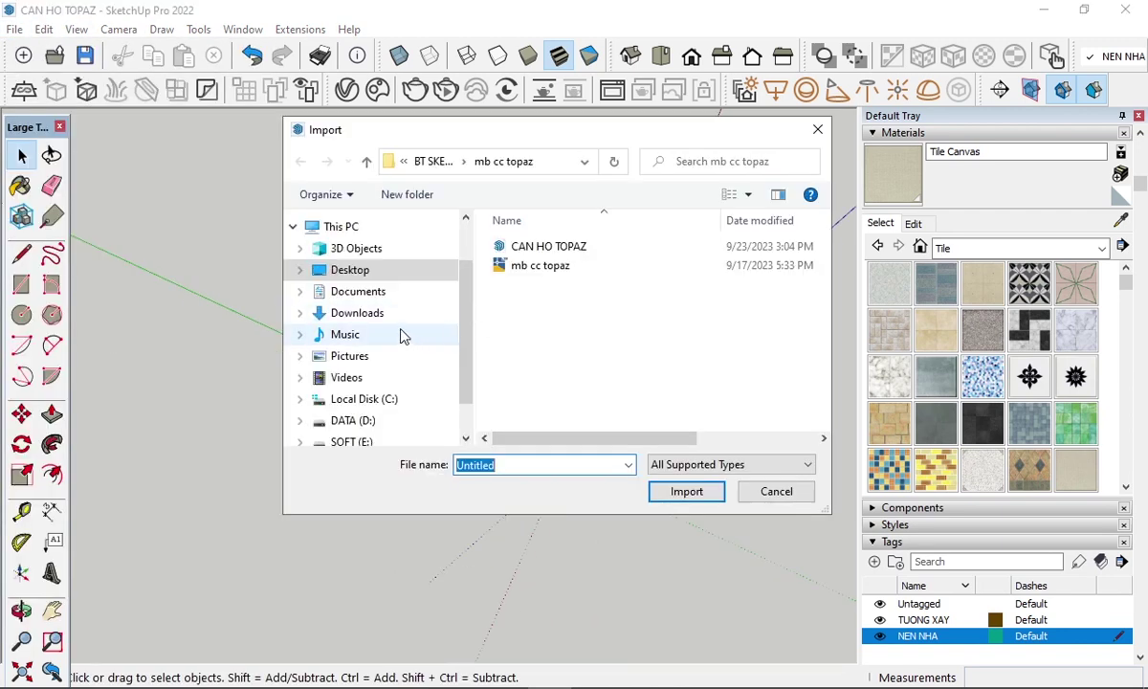
{"action": "left_click", "coordinate": [386, 400]}
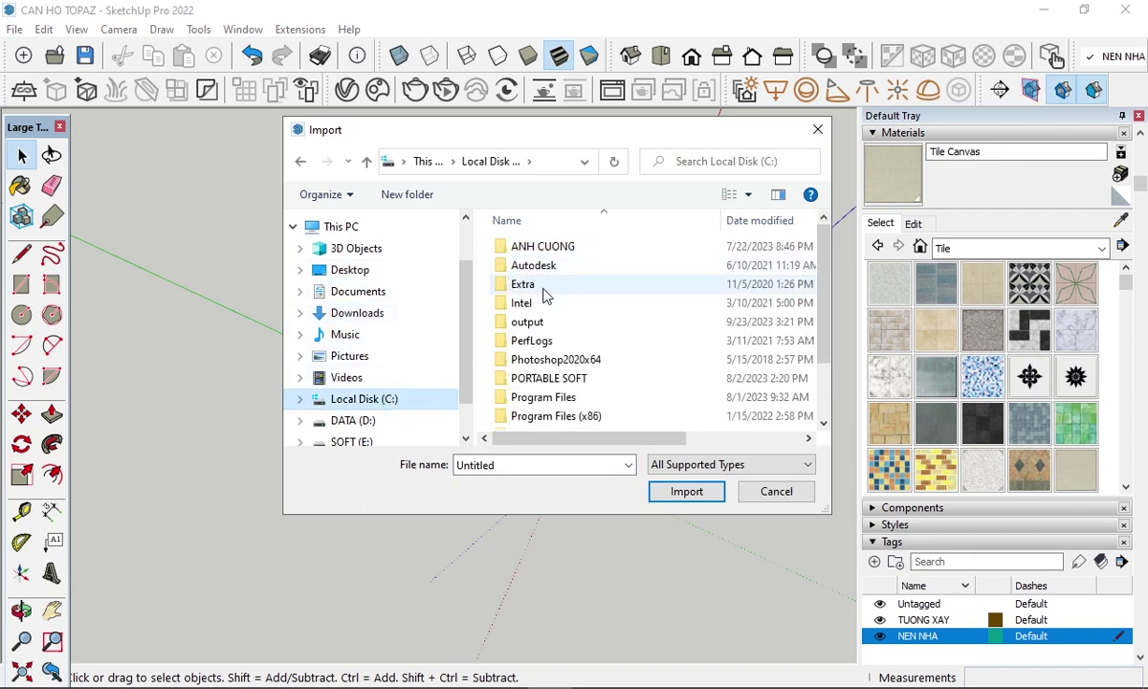
{"action": "double_click", "coordinate": [529, 323]}
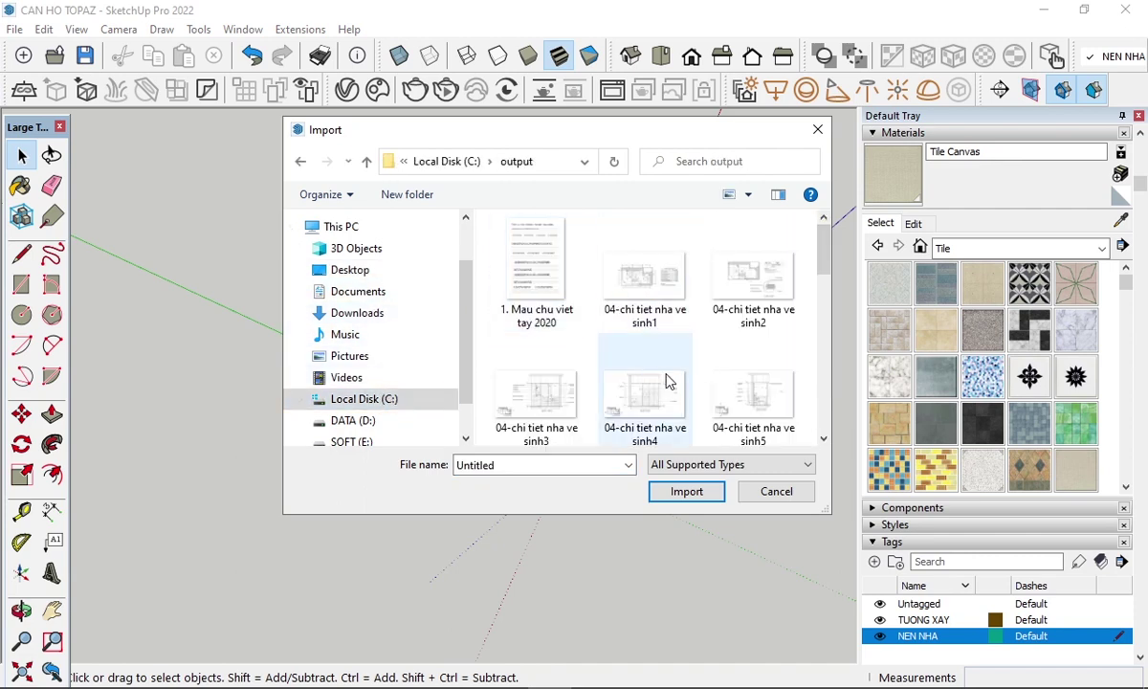
{"action": "scroll", "coordinate": [822, 253], "scroll_direction": "down", "scroll_amount": 1}
{"action": "left_click_drag", "start_coordinate": [814, 367], "coordinate": [810, 411]}
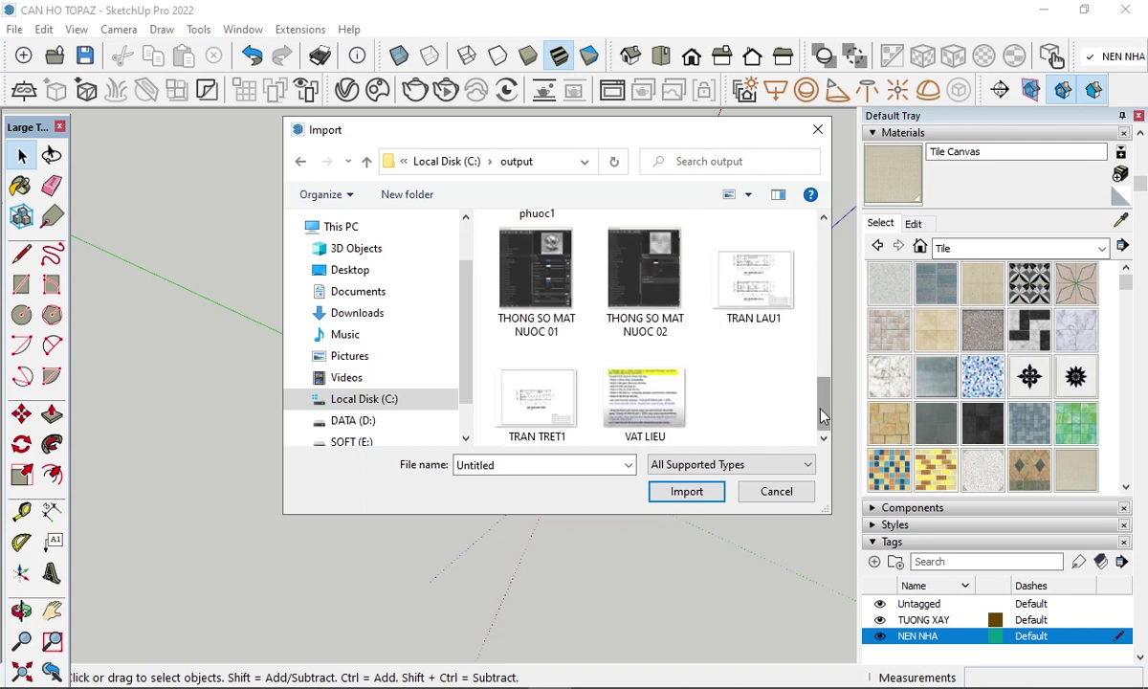
{"action": "left_click", "coordinate": [828, 375]}
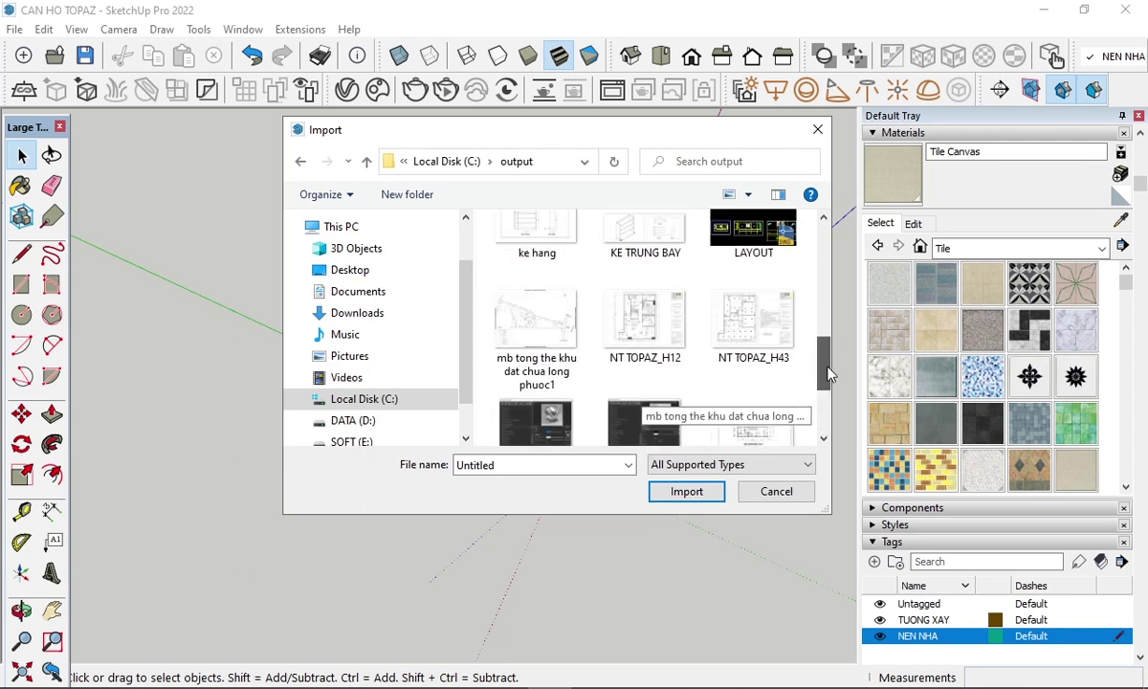
{"action": "left_click", "coordinate": [753, 325]}
- Import NT TOPAZ_H43 and place it flat beside the model with two corner points
{"action": "left_click", "coordinate": [701, 552]}
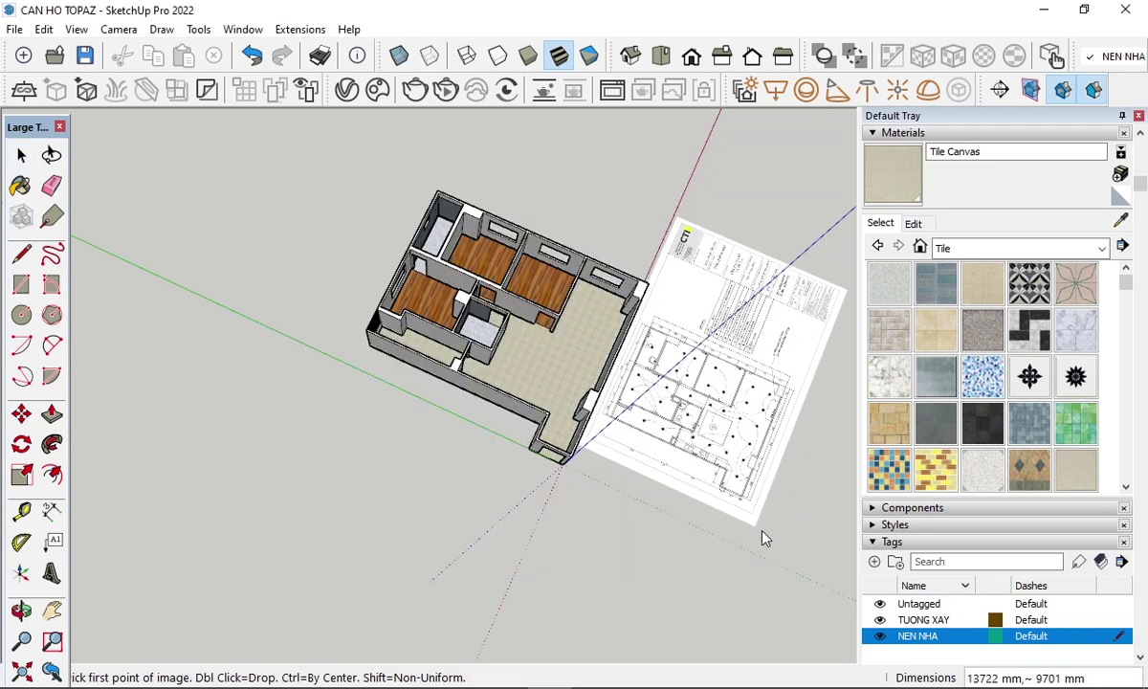
{"action": "left_click", "coordinate": [789, 545]}
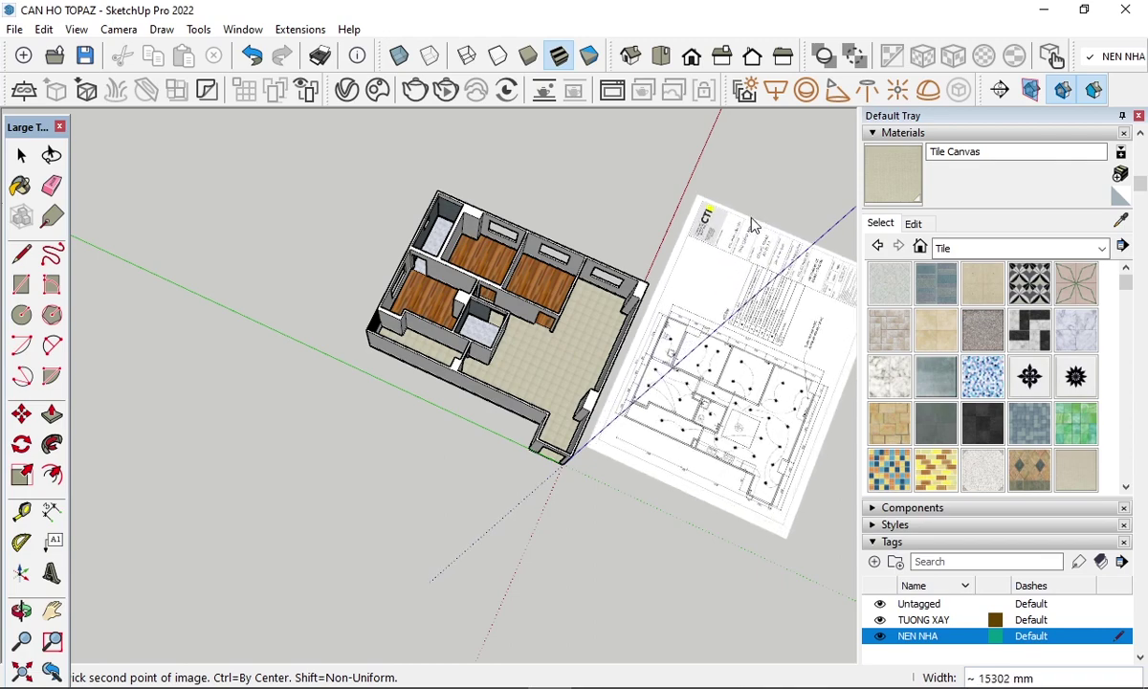
{"action": "left_click", "coordinate": [752, 225]}
{"action": "scroll", "coordinate": [730, 402], "scroll_direction": "up", "scroll_amount": 2}
{"action": "scroll", "coordinate": [684, 486], "scroll_direction": "up", "scroll_amount": 1}
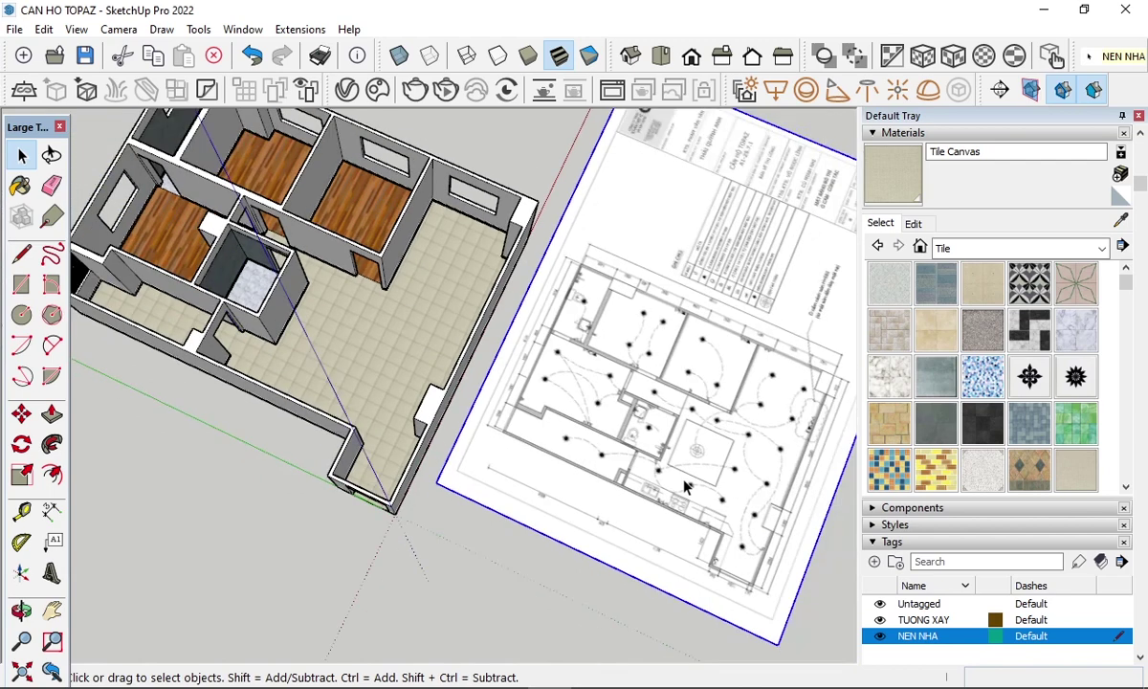
{"action": "scroll", "coordinate": [684, 486], "scroll_direction": "up", "scroll_amount": 2}
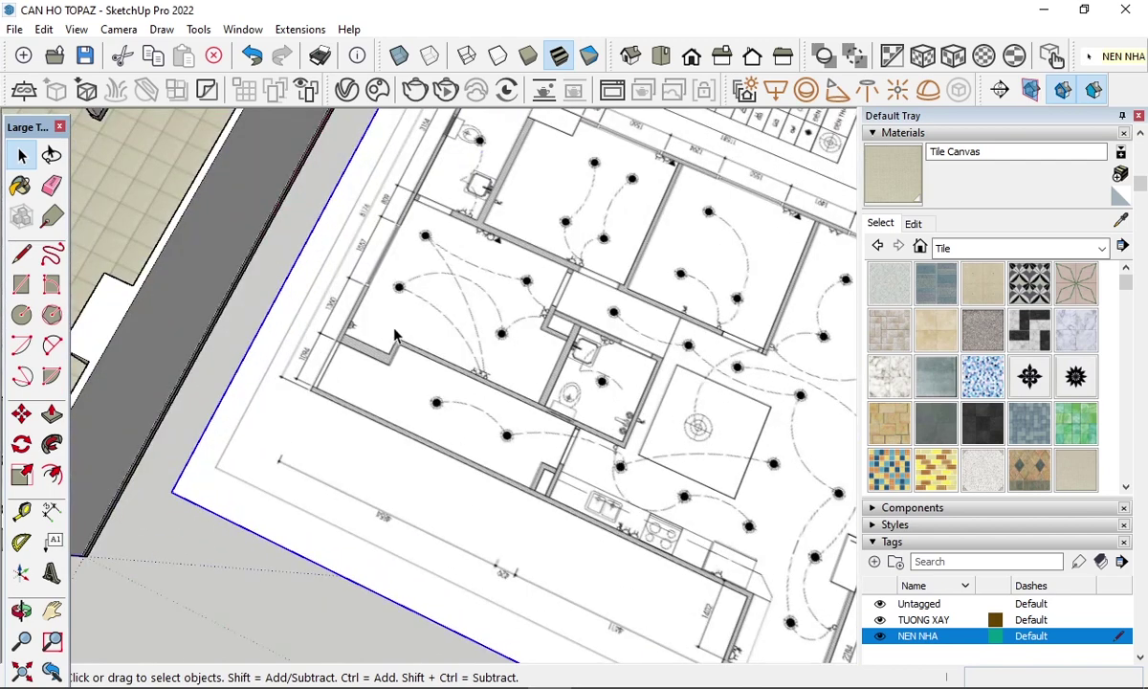
- Zoom in and out to inspect the ceiling lighting plan image
{"action": "scroll", "coordinate": [400, 323], "scroll_direction": "down", "scroll_amount": 2}
{"action": "scroll", "coordinate": [717, 328], "scroll_direction": "up", "scroll_amount": 2}
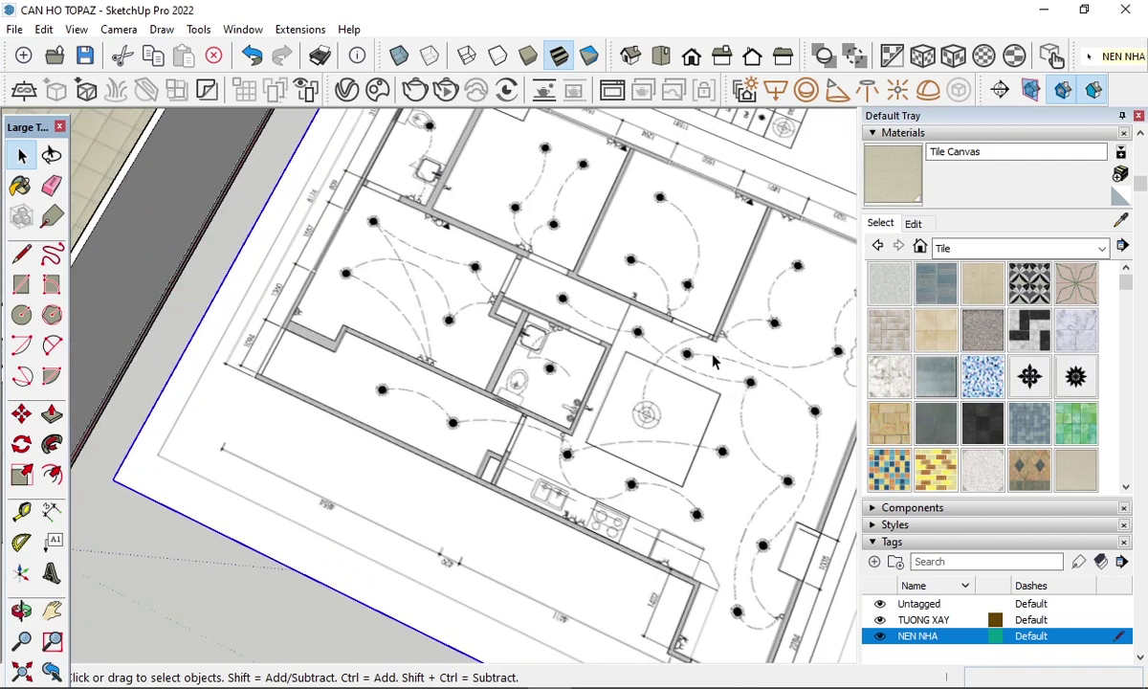
{"action": "scroll", "coordinate": [670, 363], "scroll_direction": "up", "scroll_amount": 2}
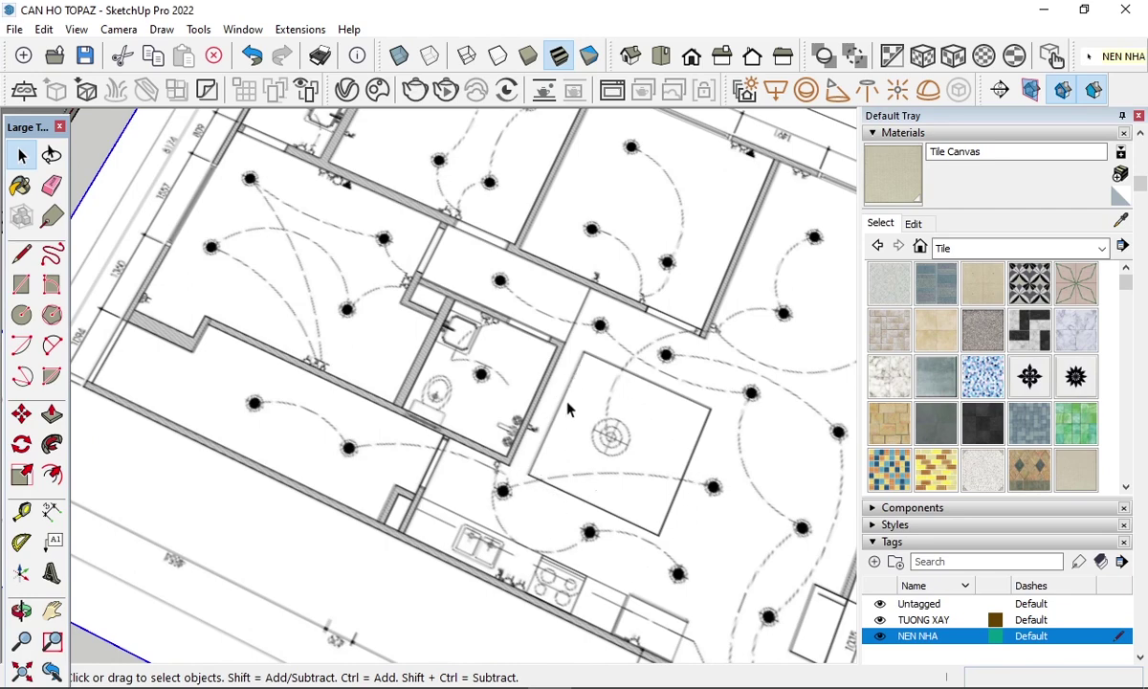
{"action": "scroll", "coordinate": [568, 406], "scroll_direction": "up", "scroll_amount": 1}
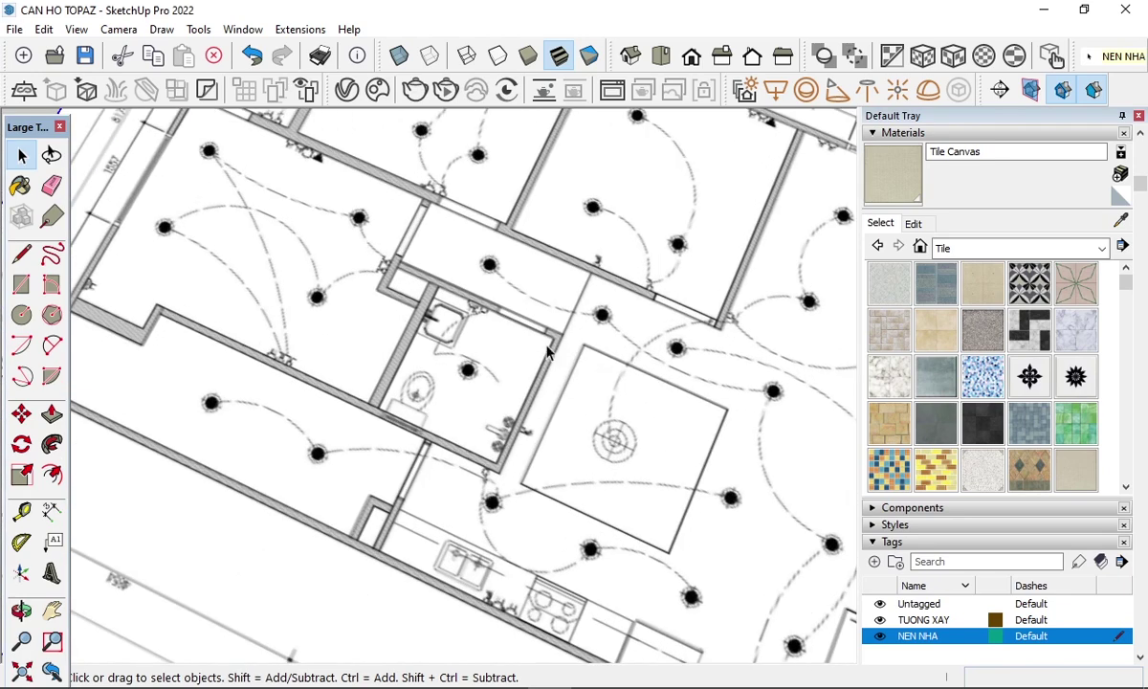
{"action": "scroll", "coordinate": [547, 353], "scroll_direction": "down", "scroll_amount": 3}
{"action": "scroll", "coordinate": [565, 382], "scroll_direction": "down", "scroll_amount": 1}
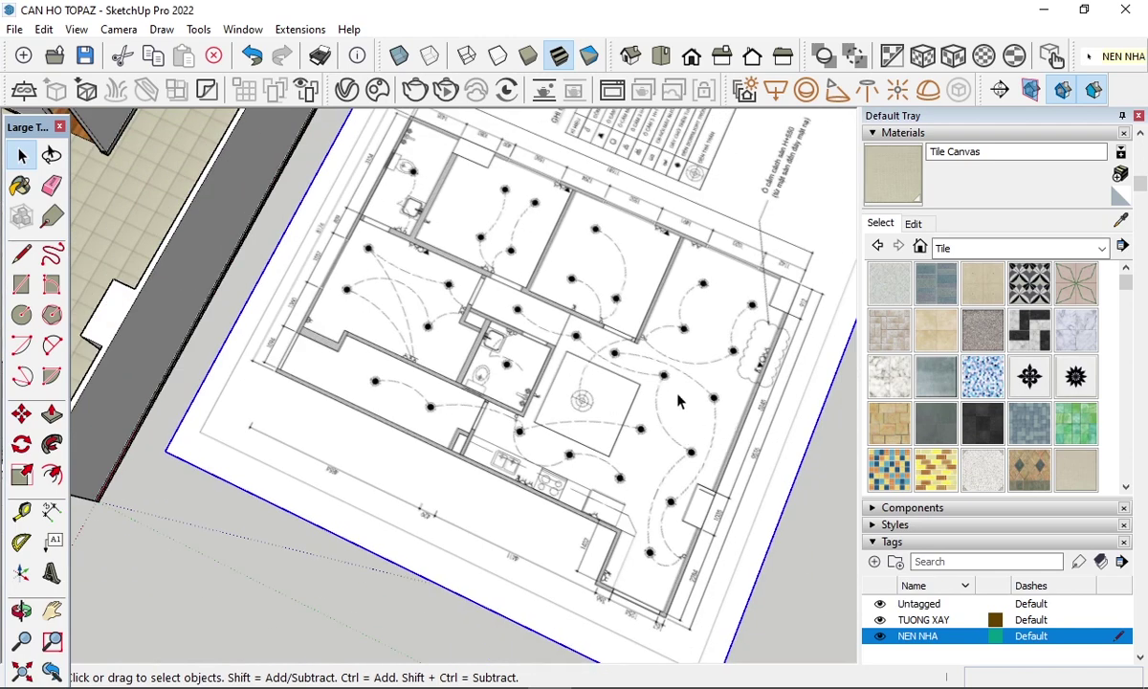
{"action": "scroll", "coordinate": [641, 398], "scroll_direction": "up", "scroll_amount": 2}
{"action": "scroll", "coordinate": [583, 378], "scroll_direction": "up", "scroll_amount": 2}
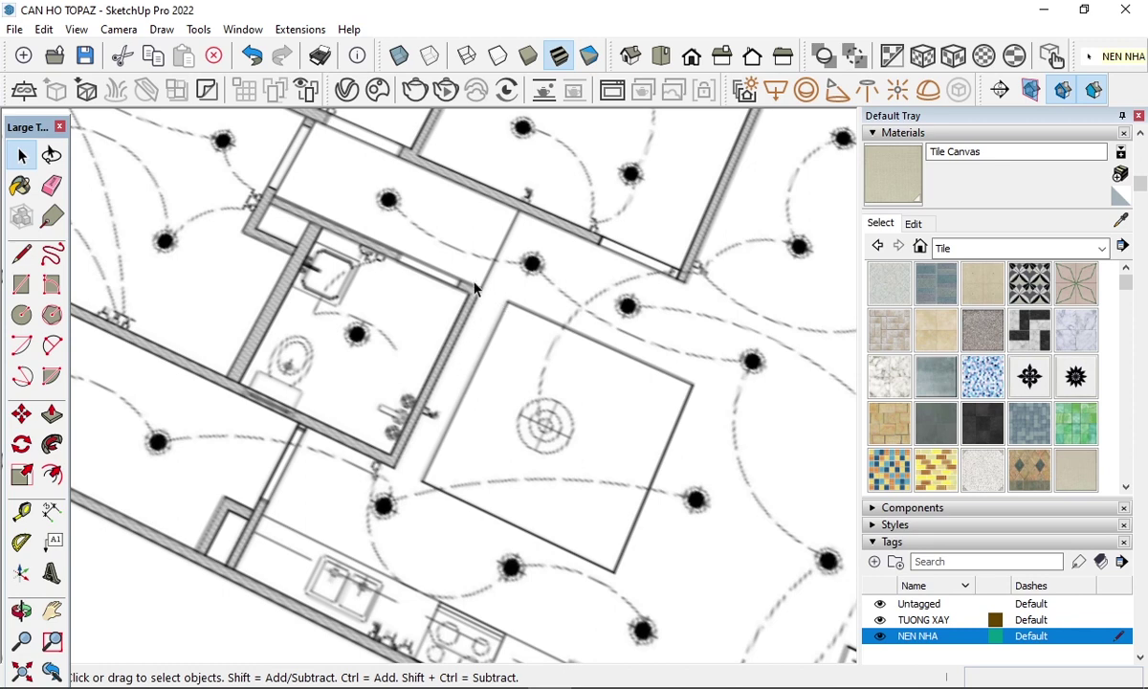
{"action": "scroll", "coordinate": [470, 319], "scroll_direction": "up", "scroll_amount": 3}
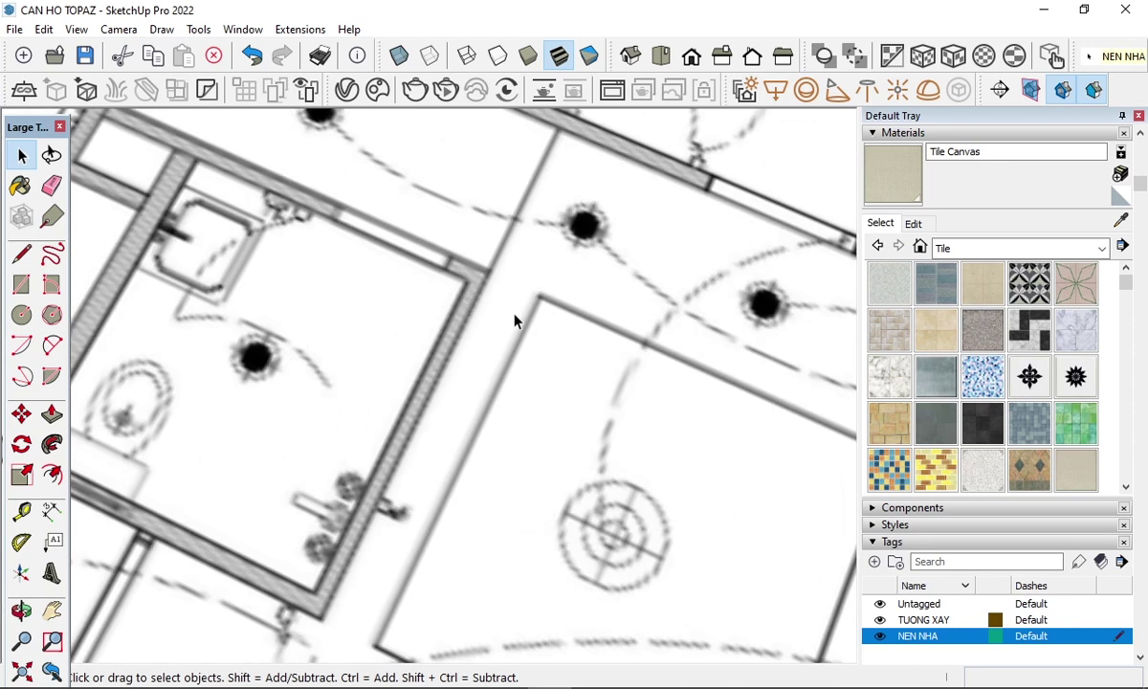
{"action": "scroll", "coordinate": [524, 342], "scroll_direction": "down", "scroll_amount": 1}
{"action": "scroll", "coordinate": [531, 321], "scroll_direction": "down", "scroll_amount": 2}
{"action": "scroll", "coordinate": [541, 299], "scroll_direction": "down", "scroll_amount": 2}
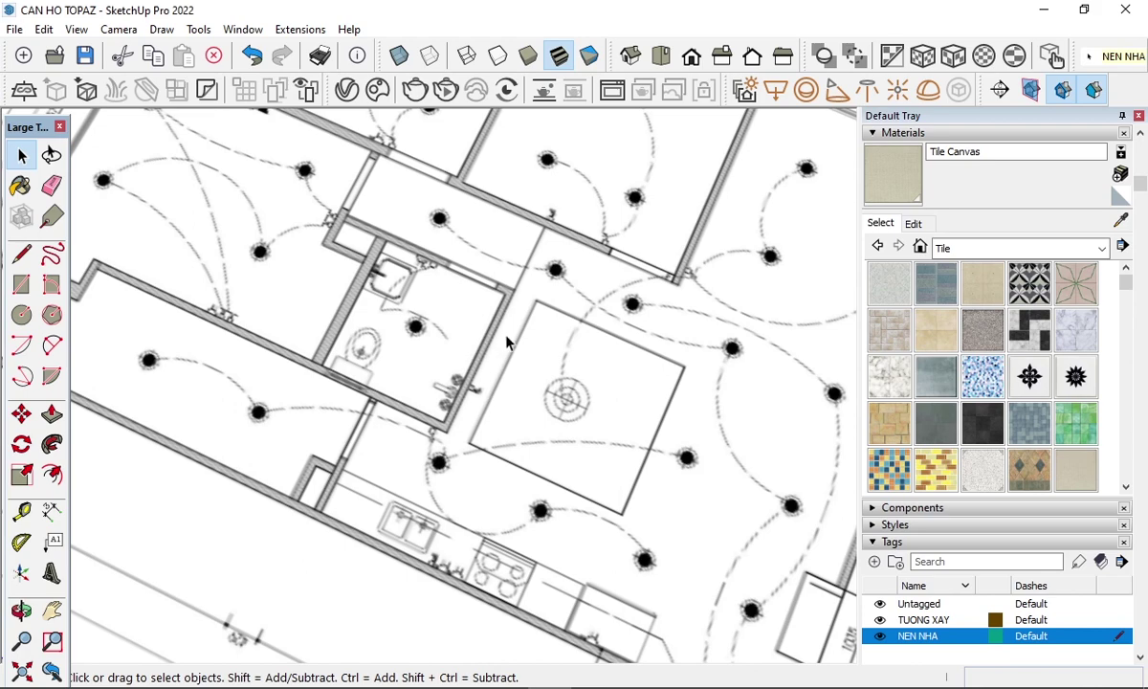
{"action": "key", "text": "alt+Tab"}
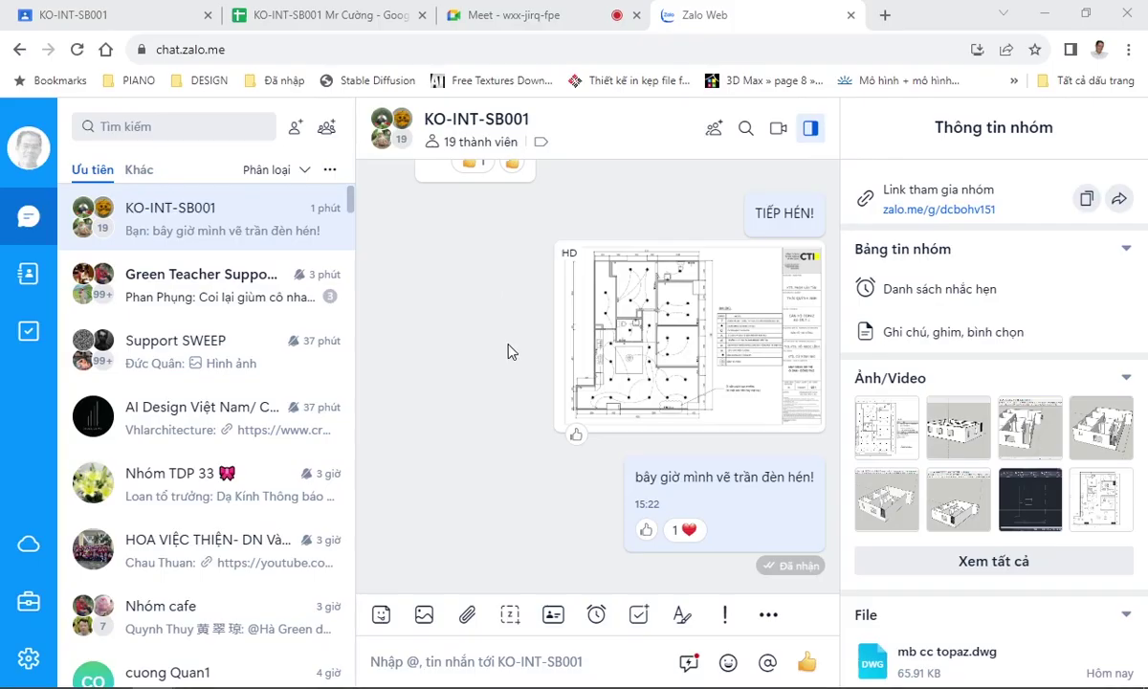
{"action": "key", "text": "alt+Tab"}
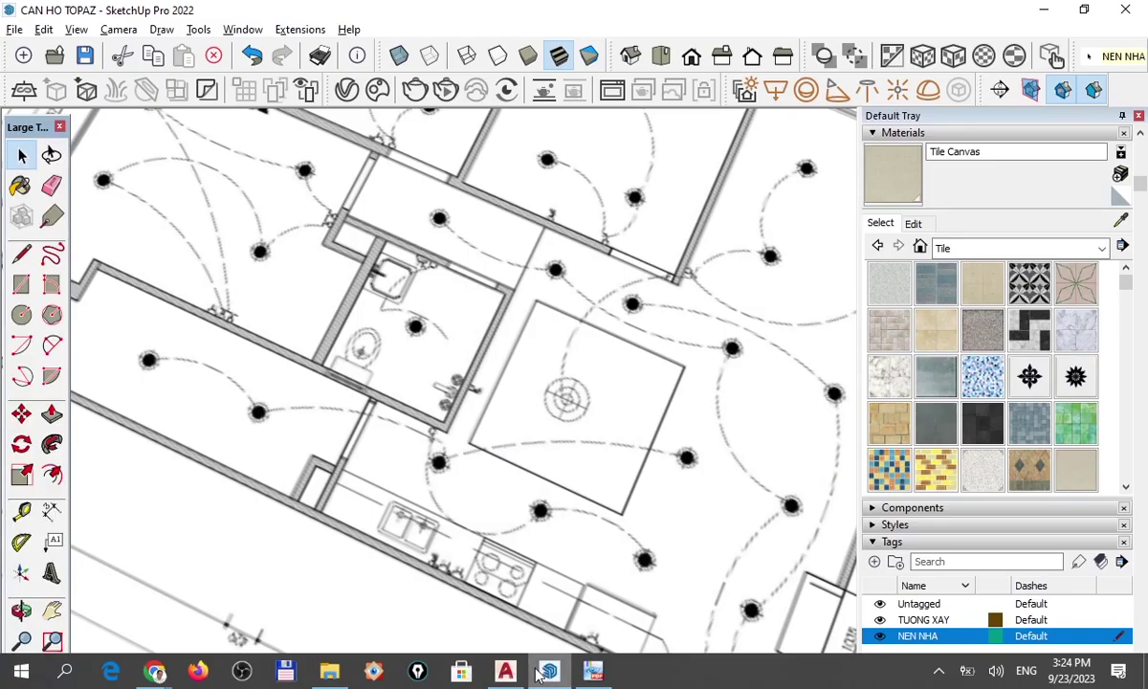
{"action": "key", "text": "alt+Tab"}
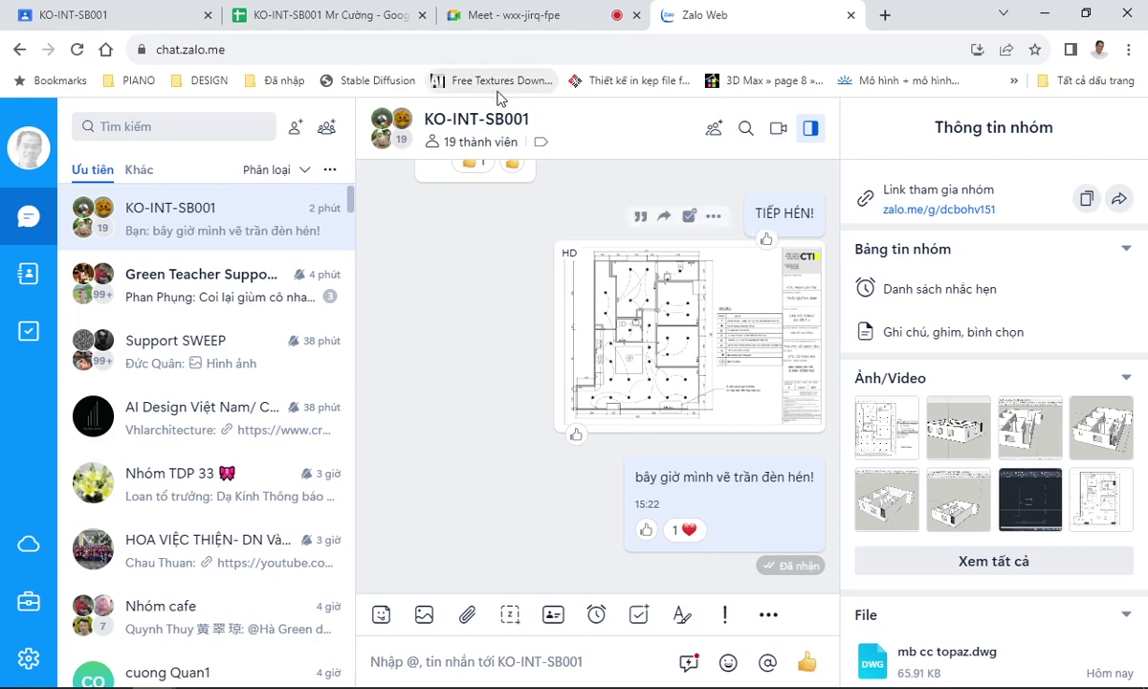
{"action": "left_click", "coordinate": [550, 673]}
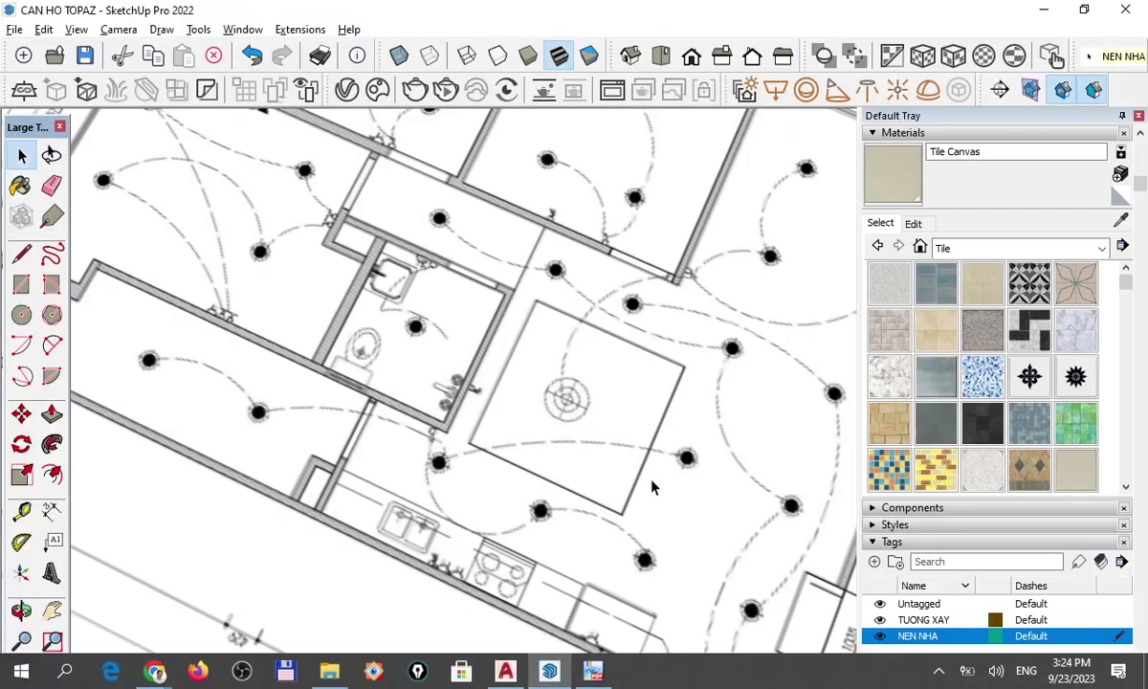
- Collapse Materials and add a new tag named TRAN DEN in the Tags panel
{"action": "left_click", "coordinate": [885, 541]}
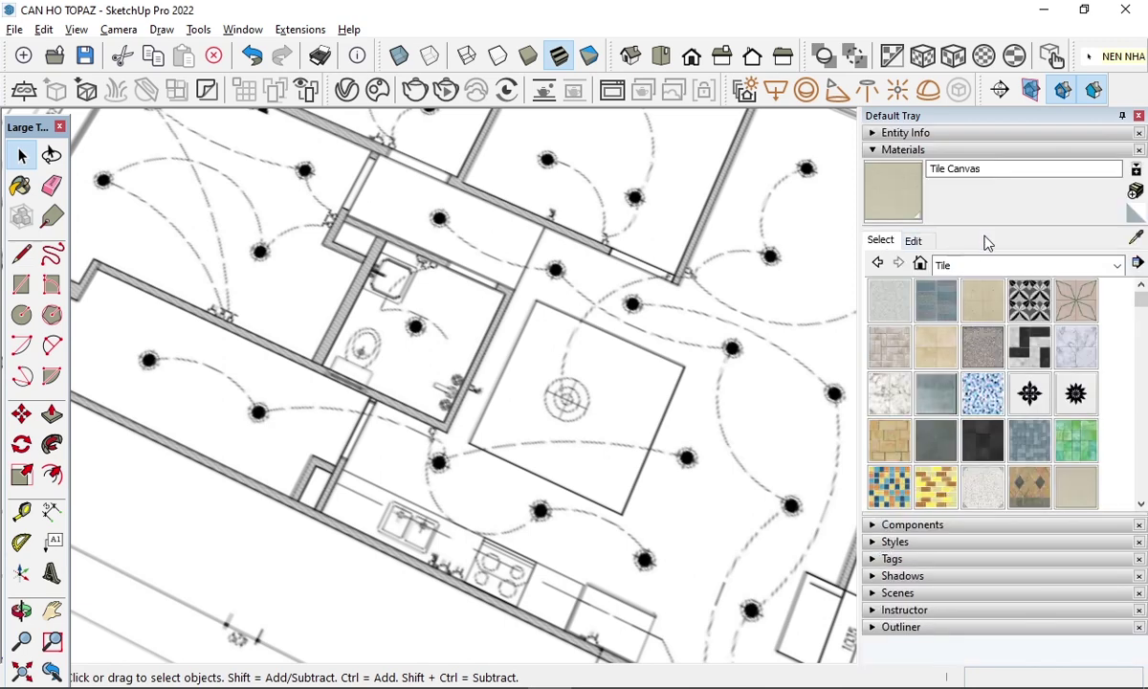
{"action": "left_click", "coordinate": [875, 150]}
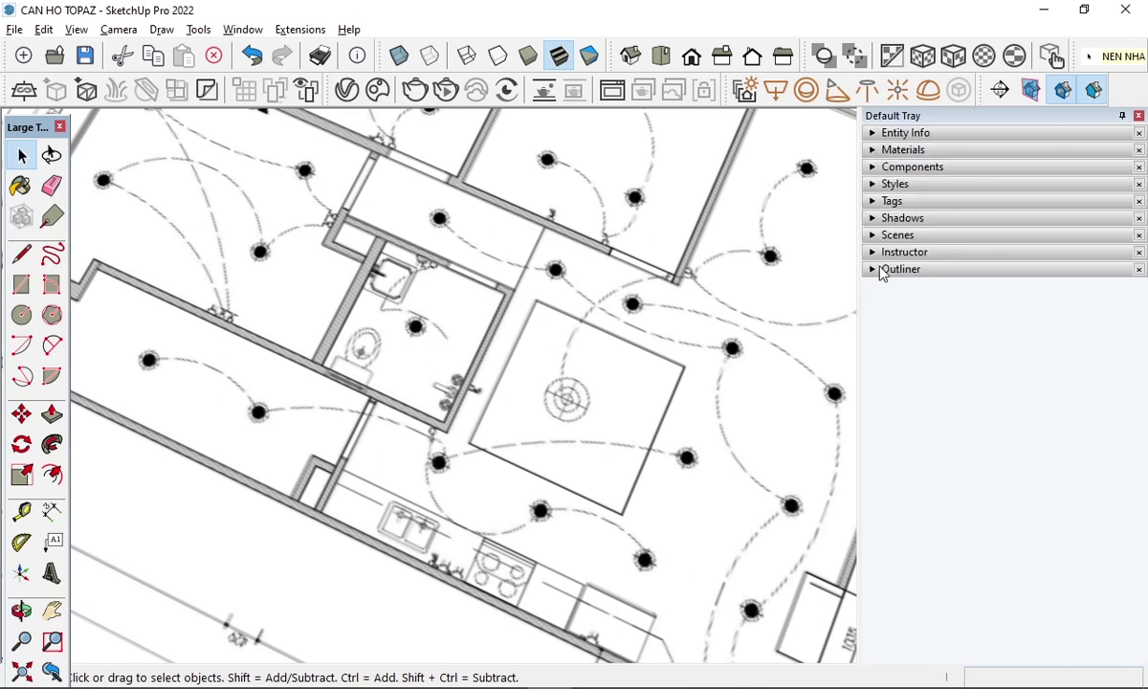
{"action": "left_click", "coordinate": [876, 203]}
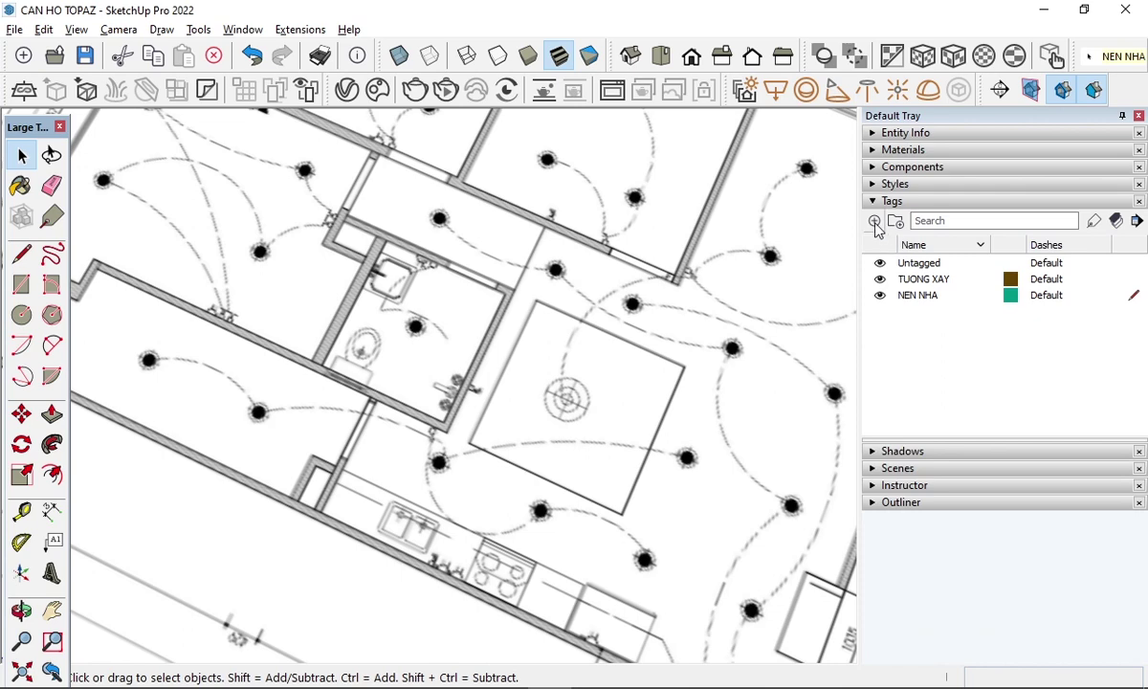
{"action": "left_click", "coordinate": [875, 221]}
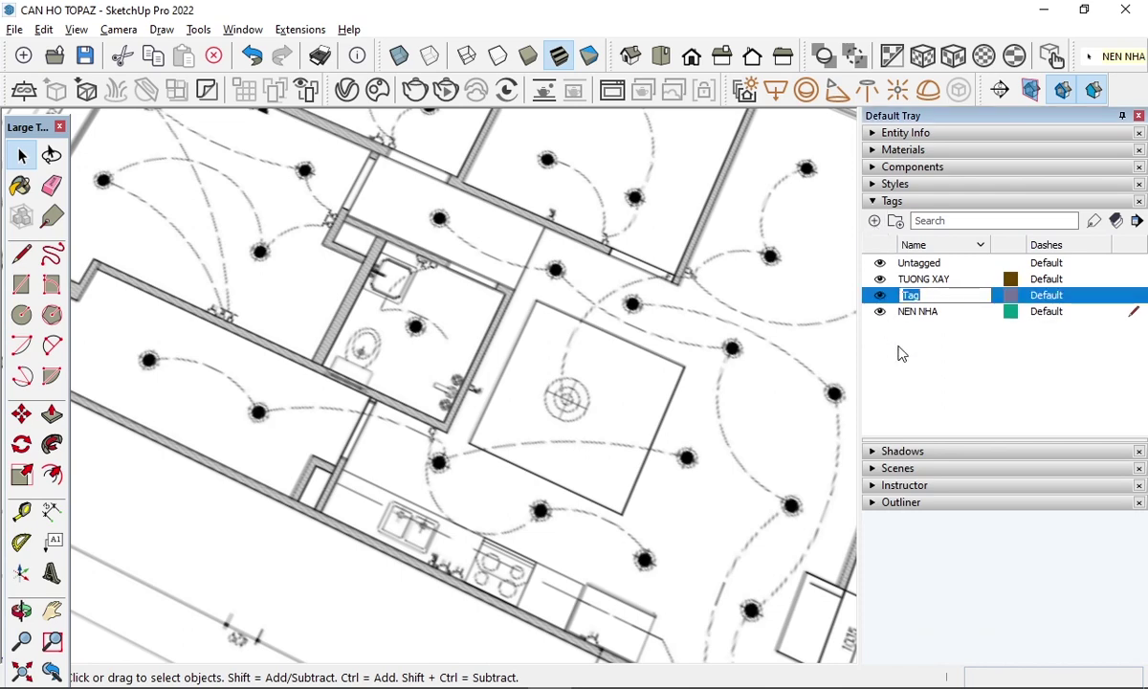
{"action": "type", "text": "TRAN DEN"}
{"action": "left_click", "coordinate": [899, 354]}
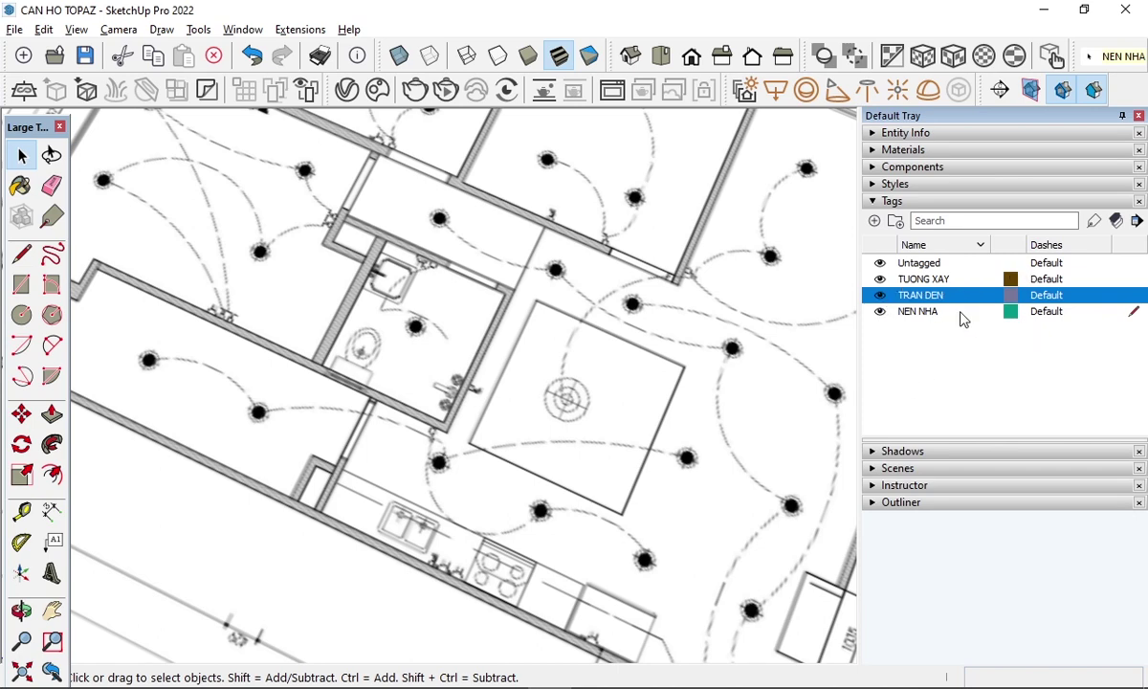
- Make TRAN DEN the active tag from the toolbar dropdown
{"action": "left_click", "coordinate": [1129, 60]}
{"action": "left_click", "coordinate": [1116, 104]}
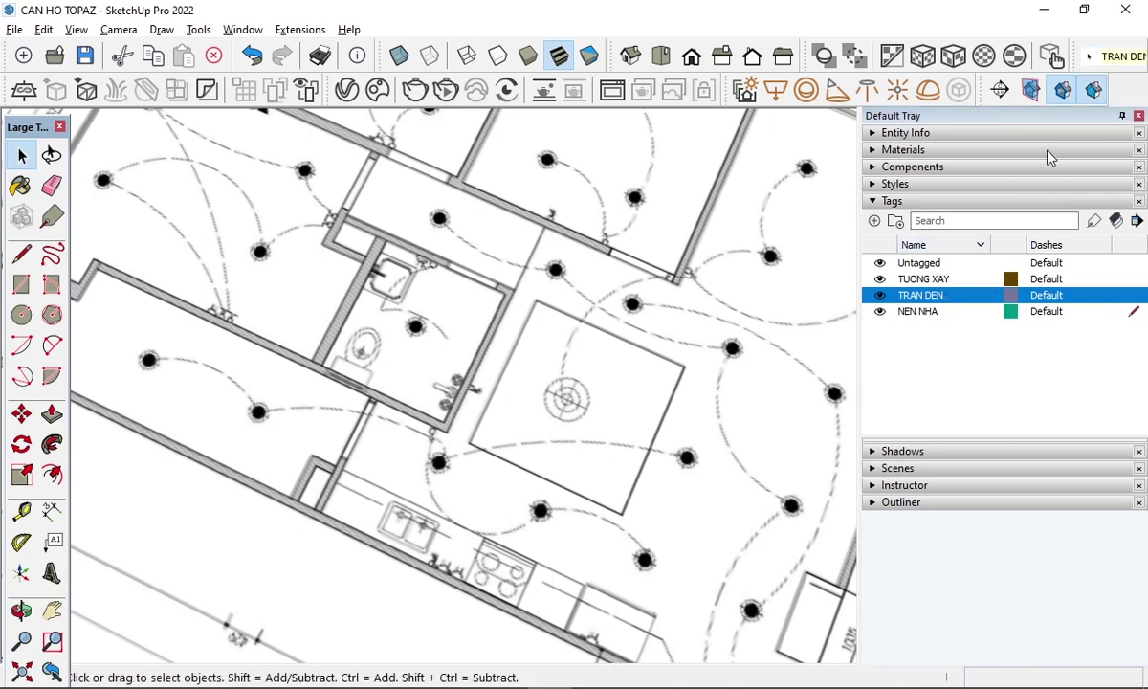
{"action": "scroll", "coordinate": [617, 413], "scroll_direction": "down", "scroll_amount": 5}
{"action": "middle_click_drag", "start_coordinate": [617, 413], "coordinate": [548, 363]}
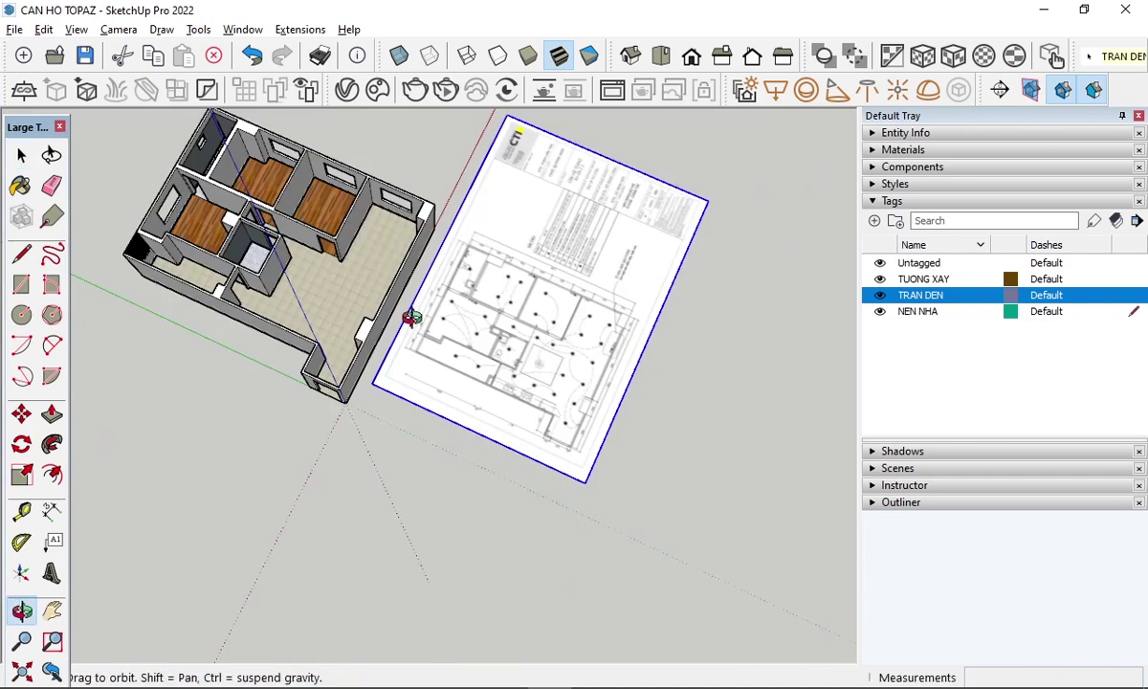
- Draw an 11600 × 9600 mm rectangle over the whole apartment footprint
{"action": "mouse_move", "coordinate": [409, 317]}
{"action": "middle_mouse_down"}
{"action": "mouse_move", "coordinate": [431, 278]}
{"action": "mouse_move", "coordinate": [110, 215]}
{"action": "middle_mouse_up"}
{"action": "scroll", "coordinate": [302, 289], "scroll_direction": "up", "scroll_amount": 2}
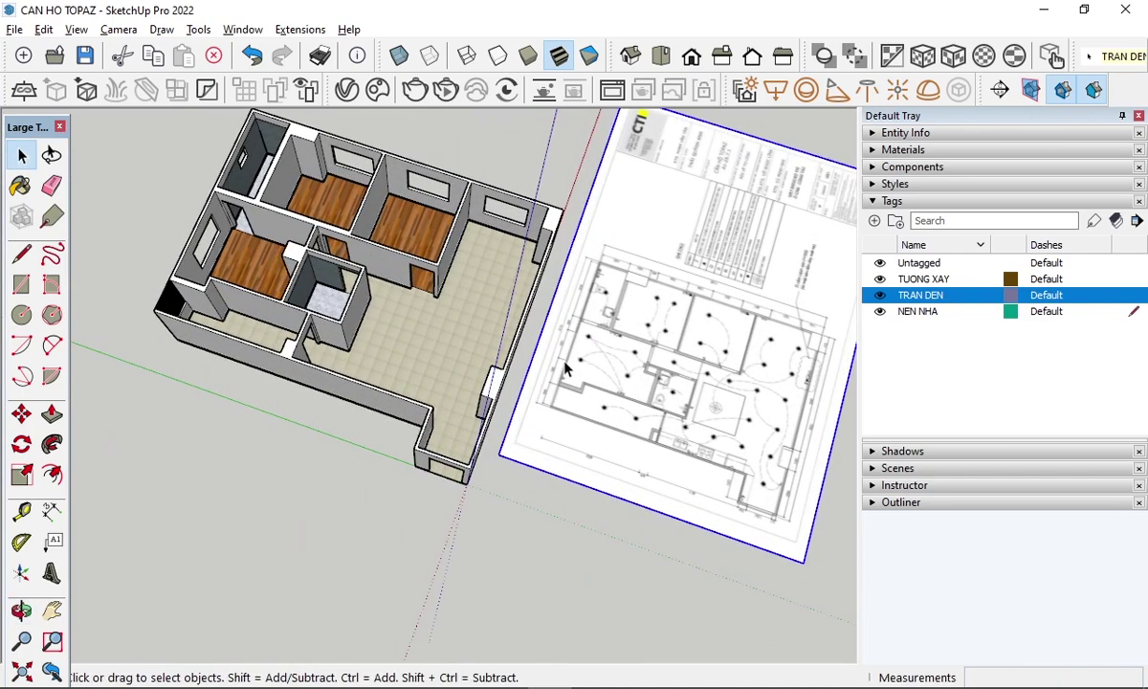
{"action": "scroll", "coordinate": [315, 277], "scroll_direction": "down", "scroll_amount": 2}
{"action": "scroll", "coordinate": [325, 315], "scroll_direction": "up", "scroll_amount": 2}
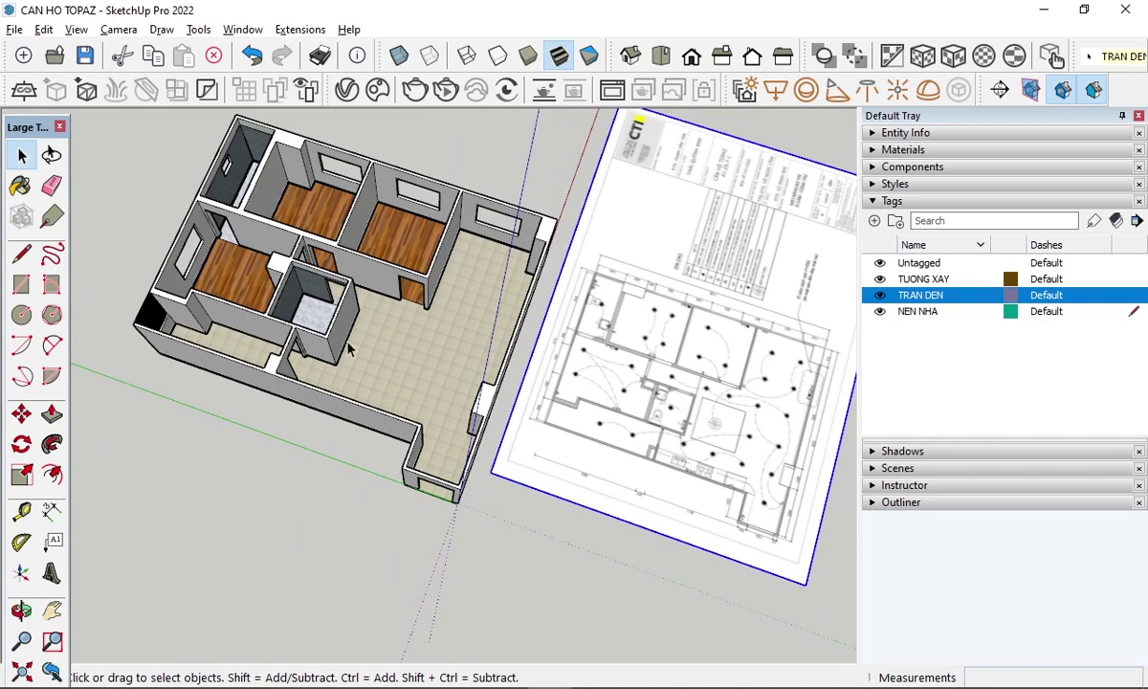
{"action": "scroll", "coordinate": [278, 134], "scroll_direction": "down", "scroll_amount": 2}
{"action": "scroll", "coordinate": [282, 163], "scroll_direction": "up", "scroll_amount": 2}
{"action": "scroll", "coordinate": [282, 163], "scroll_direction": "up", "scroll_amount": 2}
{"action": "scroll", "coordinate": [282, 158], "scroll_direction": "down", "scroll_amount": 1}
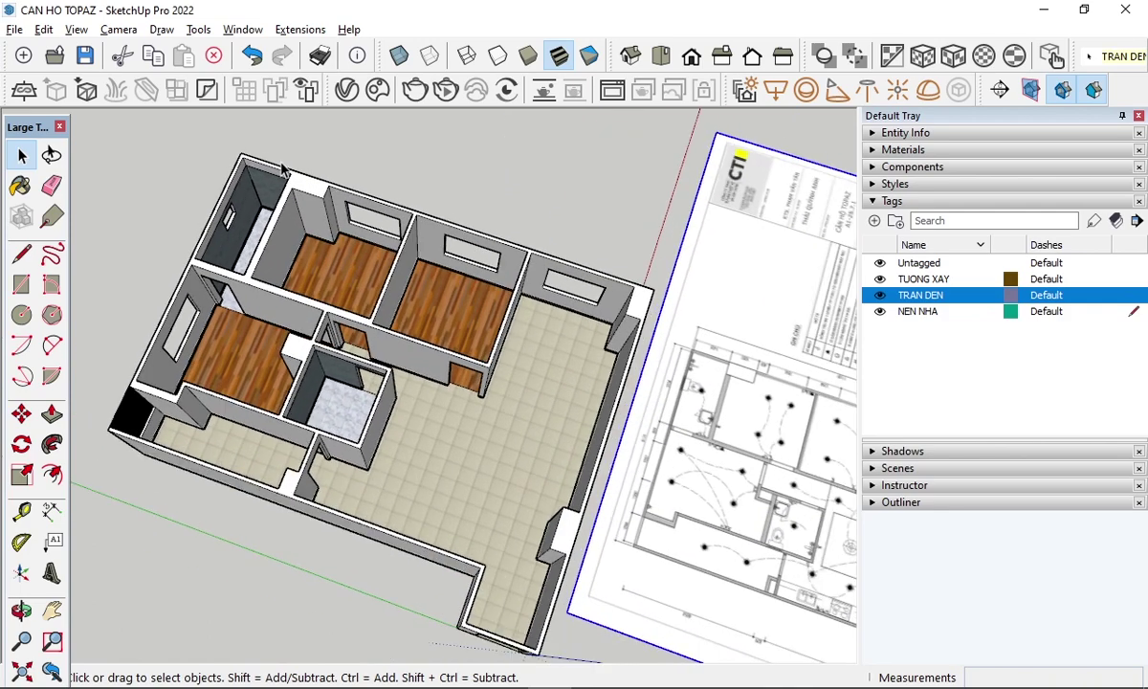
{"action": "key", "text": "r"}
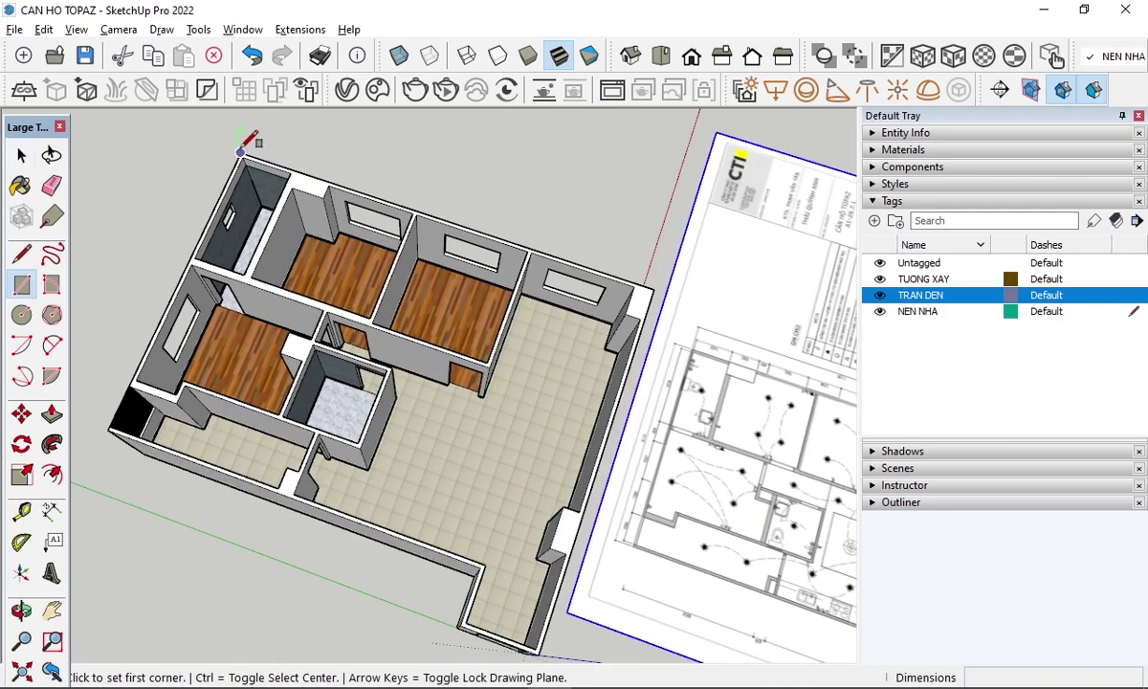
{"action": "left_click", "coordinate": [241, 150]}
{"action": "scroll", "coordinate": [443, 456], "scroll_direction": "down", "scroll_amount": 2}
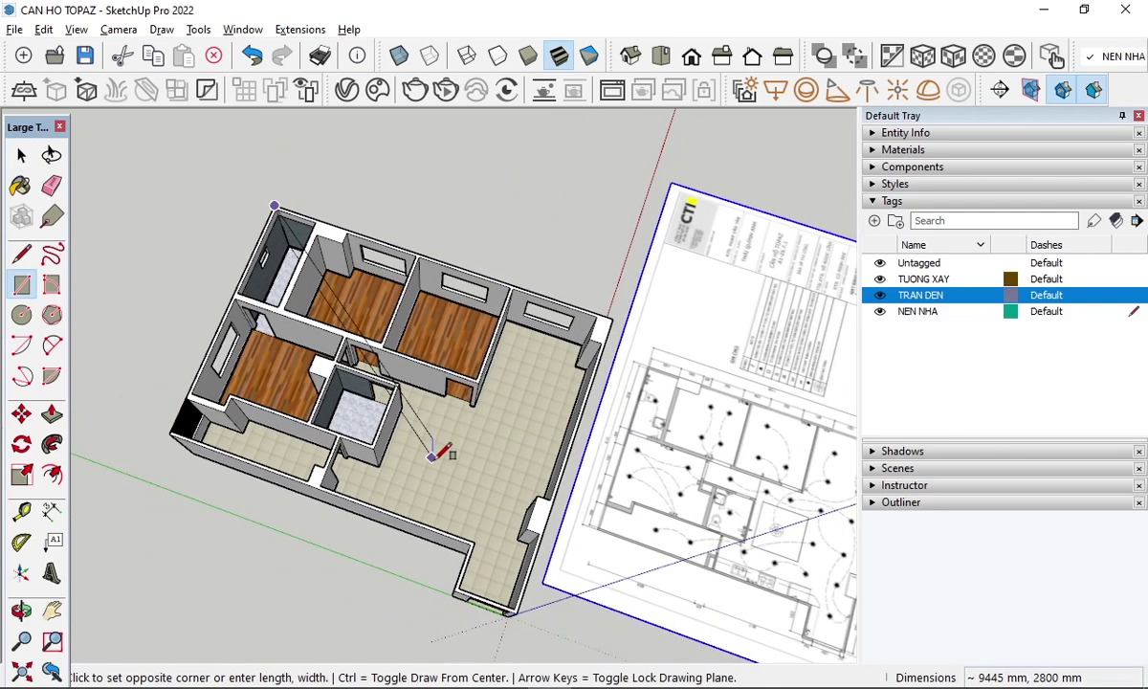
{"action": "scroll", "coordinate": [477, 541], "scroll_direction": "down", "scroll_amount": 1}
{"action": "scroll", "coordinate": [487, 555], "scroll_direction": "up", "scroll_amount": 2}
{"action": "left_click", "coordinate": [499, 584]}
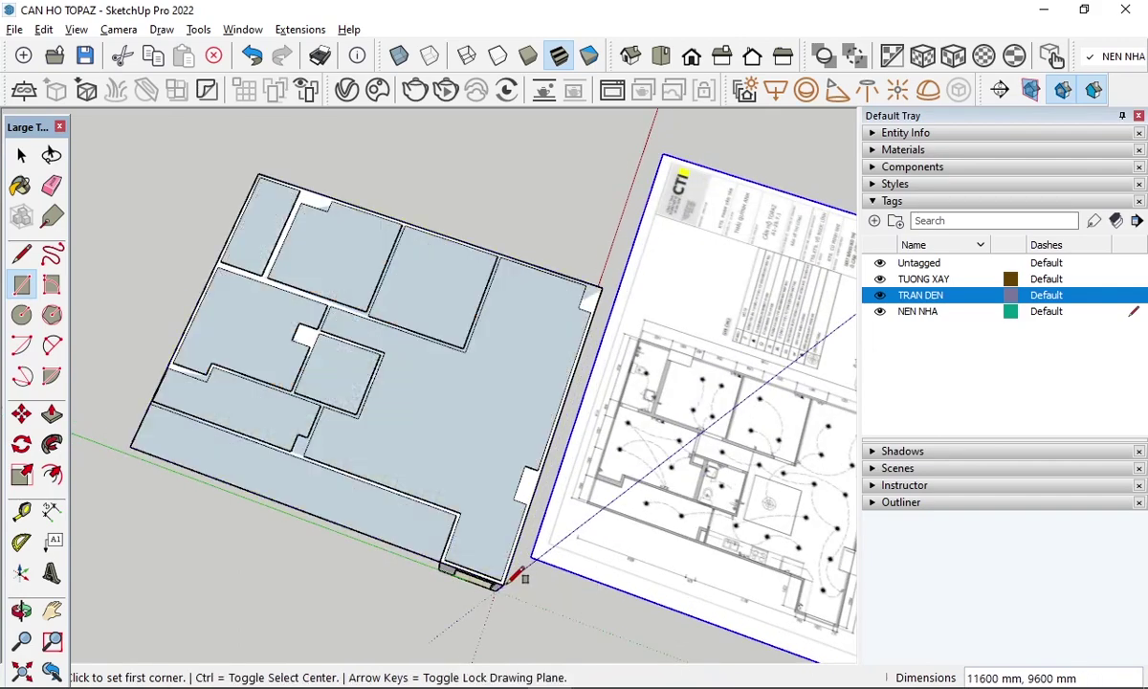
- Push/Pull the rectangle up 100 mm into a ceiling slab
{"action": "key", "text": "space"}
{"action": "middle_click_drag", "start_coordinate": [353, 515], "coordinate": [430, 422]}
{"action": "left_click", "coordinate": [431, 409]}
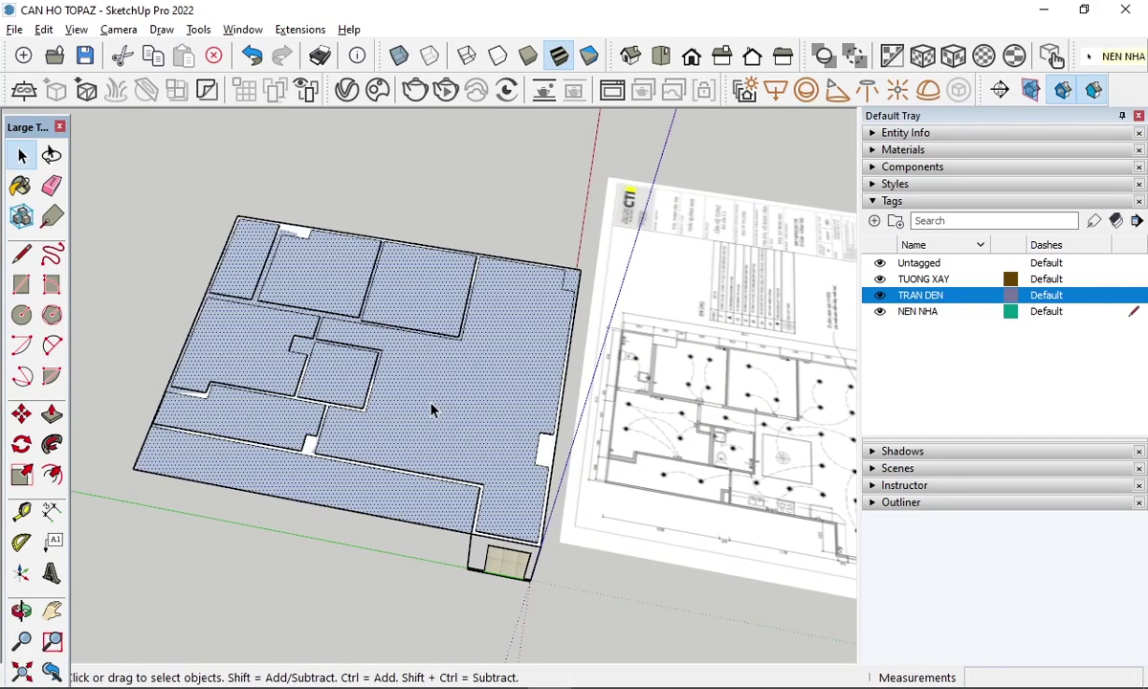
{"action": "key", "text": "p"}
{"action": "left_click", "coordinate": [430, 410]}
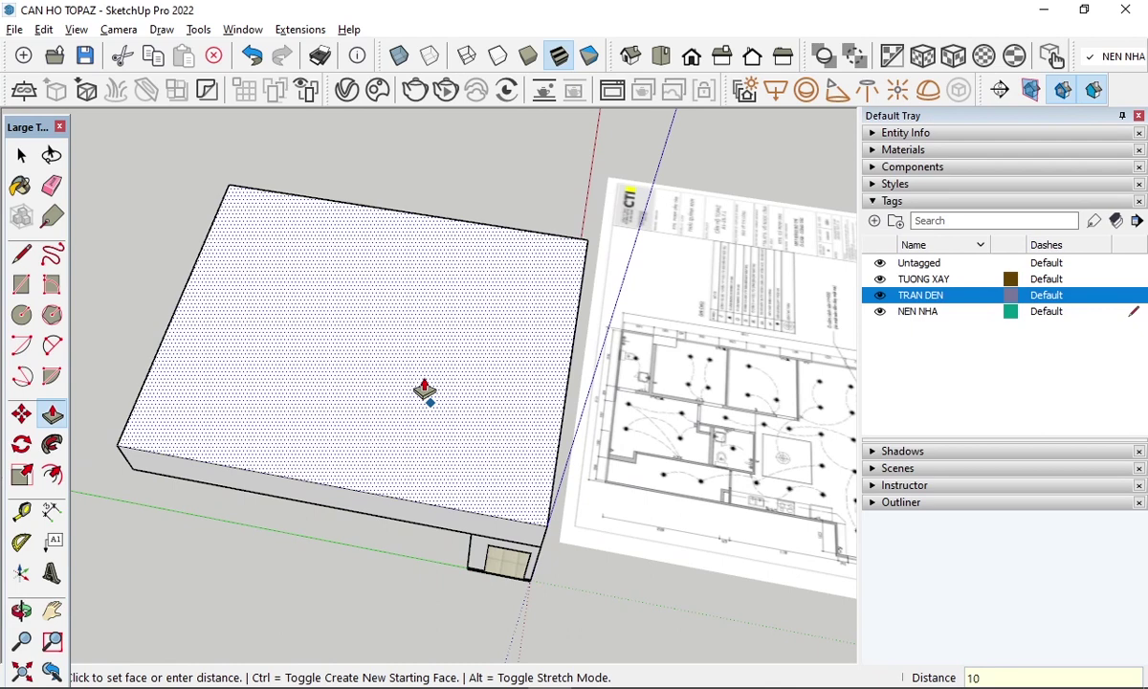
{"action": "type", "text": "0"}
{"action": "key", "text": "Return"}
{"action": "key", "text": "space"}
- Make the slab a group and view it at eye level
{"action": "left_click", "coordinate": [441, 377]}
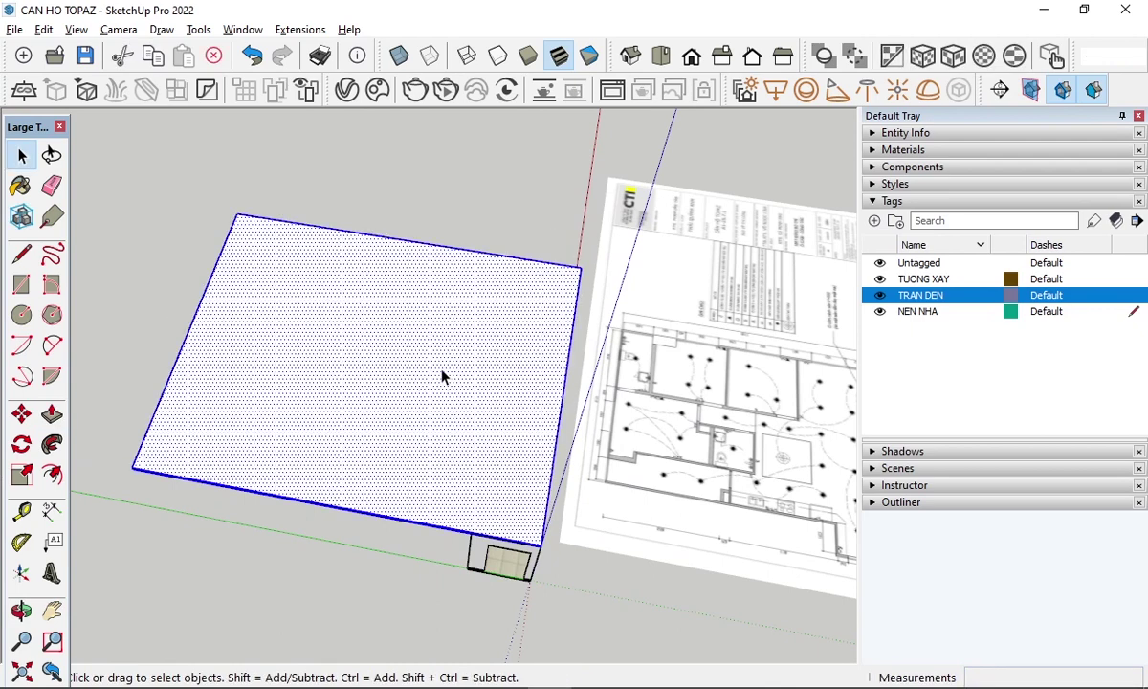
{"action": "right_click", "coordinate": [441, 376]}
{"action": "left_click", "coordinate": [459, 392]}
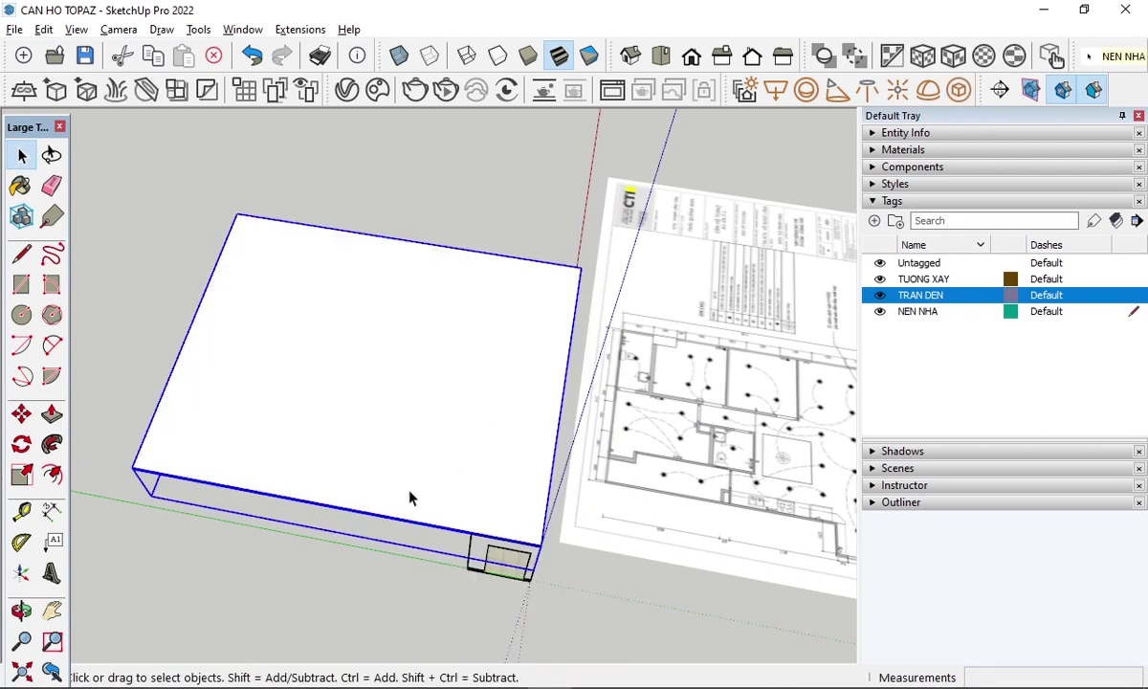
{"action": "middle_click_drag", "start_coordinate": [409, 498], "coordinate": [509, 192]}
- Lower the ceiling slab group 200 mm along the blue axis onto the walls
{"action": "middle_click_drag", "start_coordinate": [476, 494], "coordinate": [562, 355]}
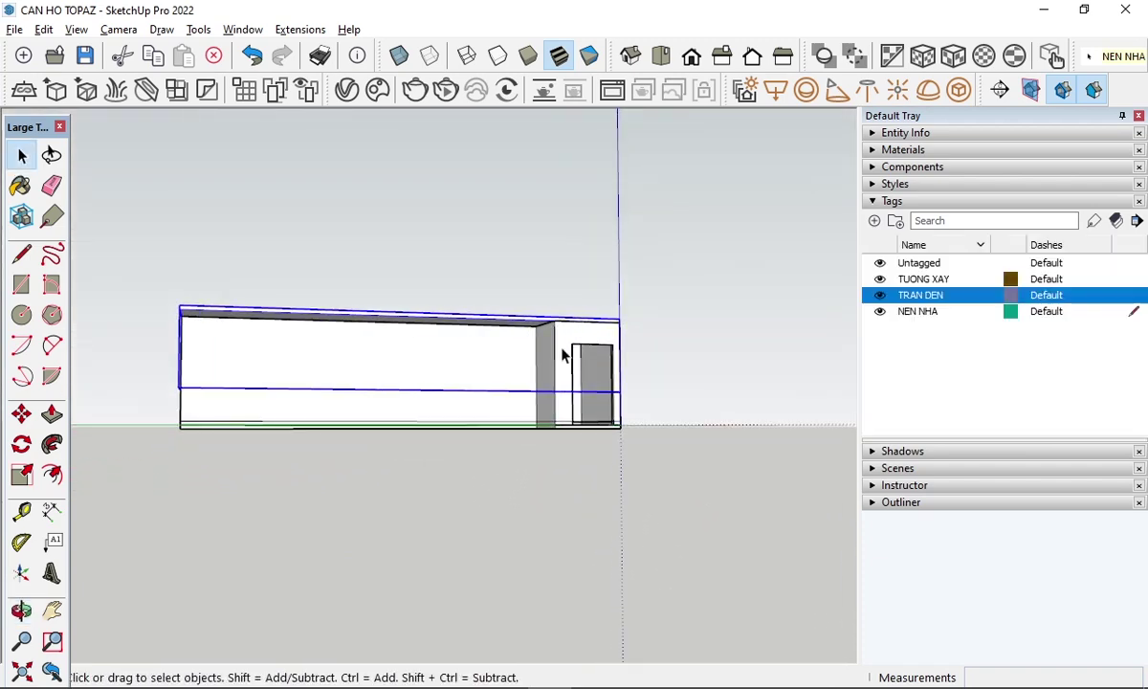
{"action": "scroll", "coordinate": [552, 317], "scroll_direction": "up", "scroll_amount": 2}
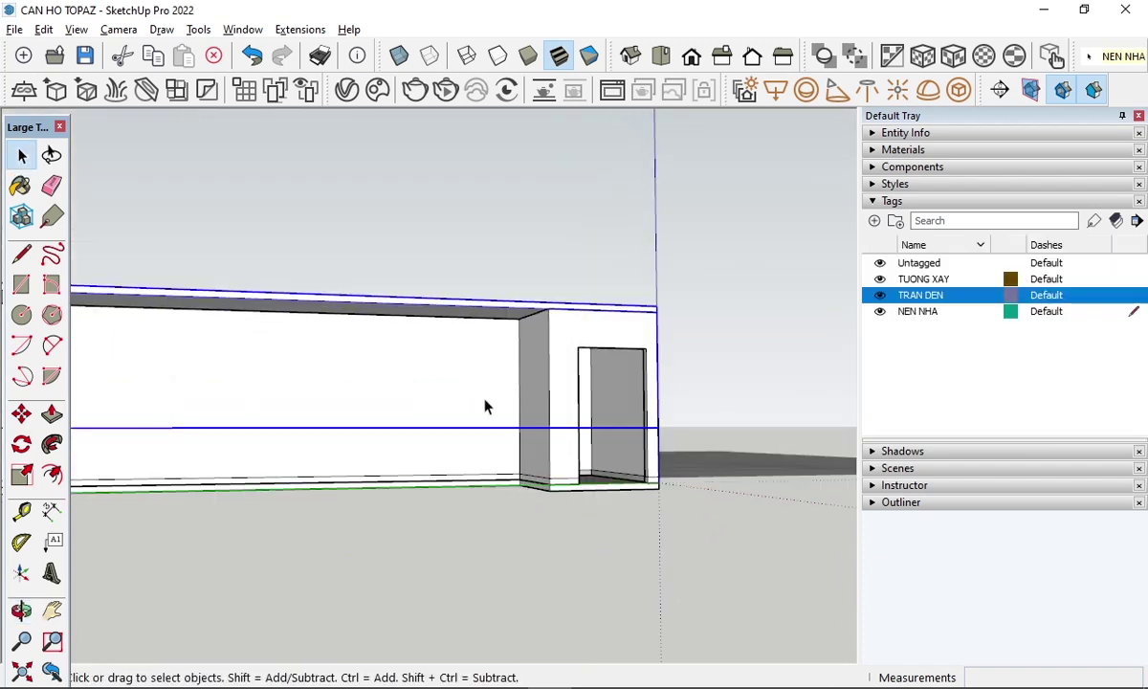
{"action": "key", "text": "m"}
{"action": "left_click", "coordinate": [465, 346]}
{"action": "type", "text": "200"}
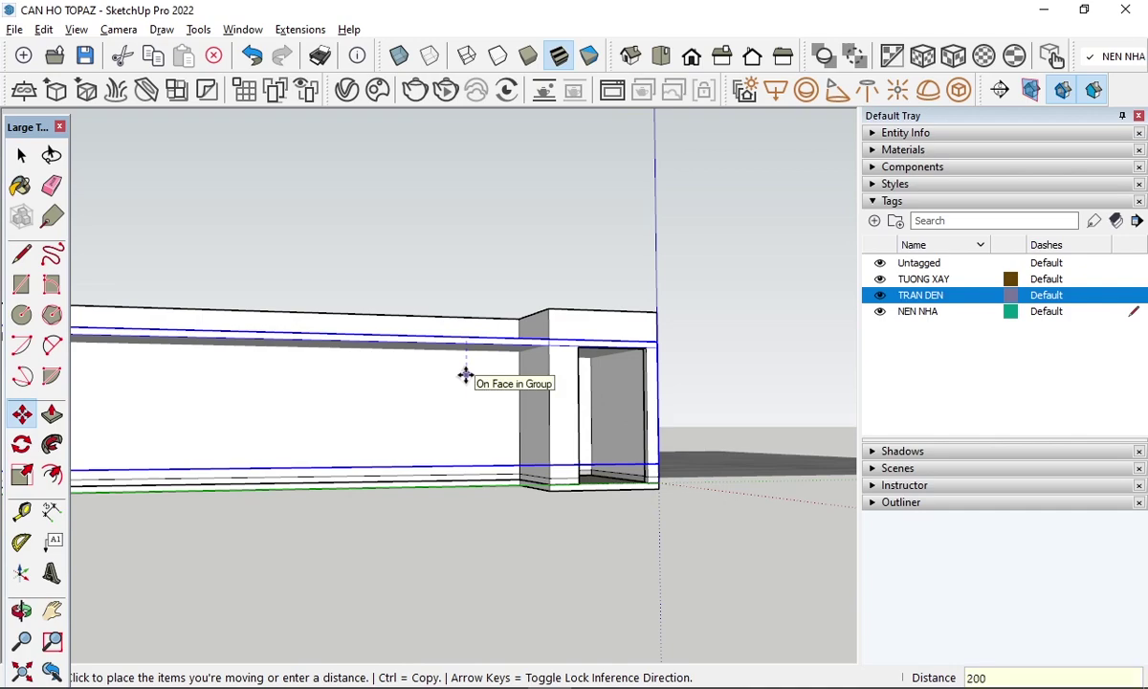
{"action": "key", "text": "Return"}
{"action": "key", "text": "space"}
{"action": "scroll", "coordinate": [651, 269], "scroll_direction": "down", "scroll_amount": 3}
- Orbit around the lowered slab to check it caps the apartment
{"action": "middle_click_drag", "start_coordinate": [650, 268], "coordinate": [506, 497]}
{"action": "scroll", "coordinate": [401, 413], "scroll_direction": "up", "scroll_amount": 3}
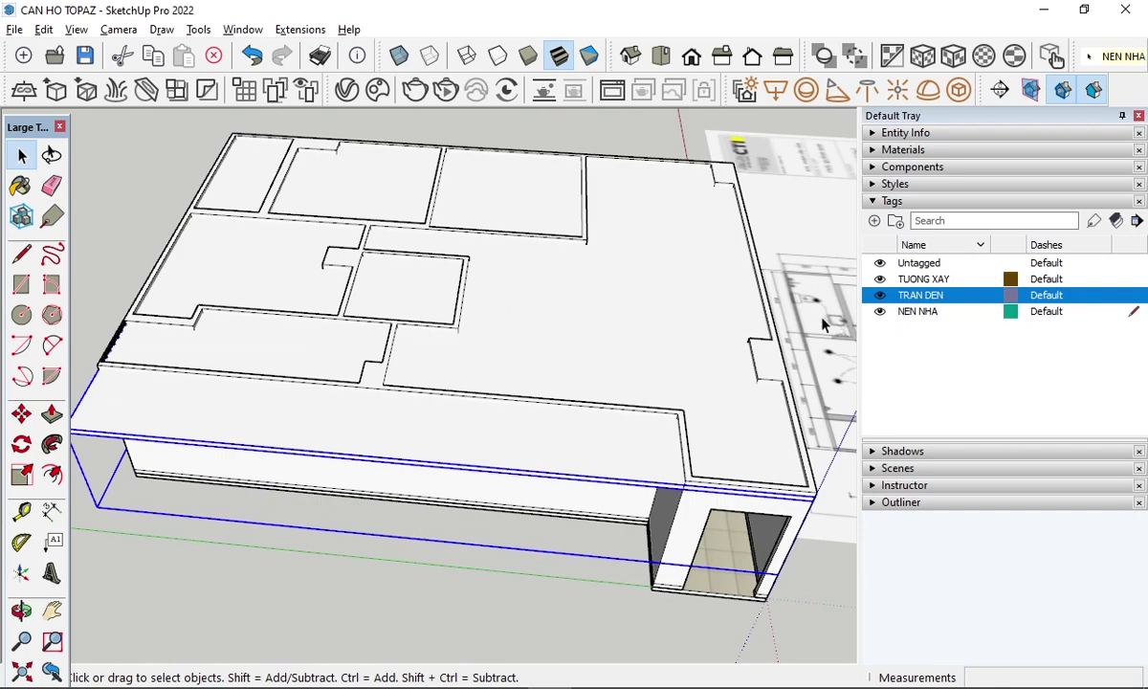
{"action": "scroll", "coordinate": [494, 453], "scroll_direction": "up", "scroll_amount": 3}
{"action": "scroll", "coordinate": [547, 418], "scroll_direction": "down", "scroll_amount": 3}
{"action": "middle_click_drag", "start_coordinate": [546, 418], "coordinate": [269, 564]}
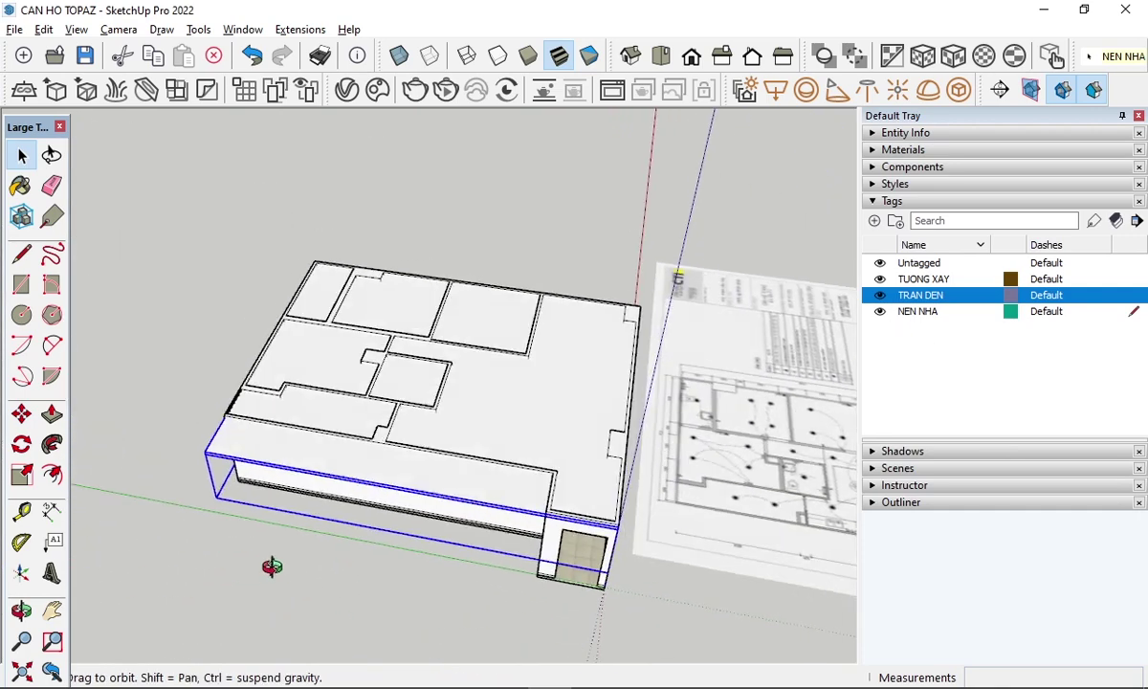
{"action": "scroll", "coordinate": [247, 488], "scroll_direction": "up", "scroll_amount": 2}
{"action": "scroll", "coordinate": [247, 488], "scroll_direction": "up", "scroll_amount": 3}
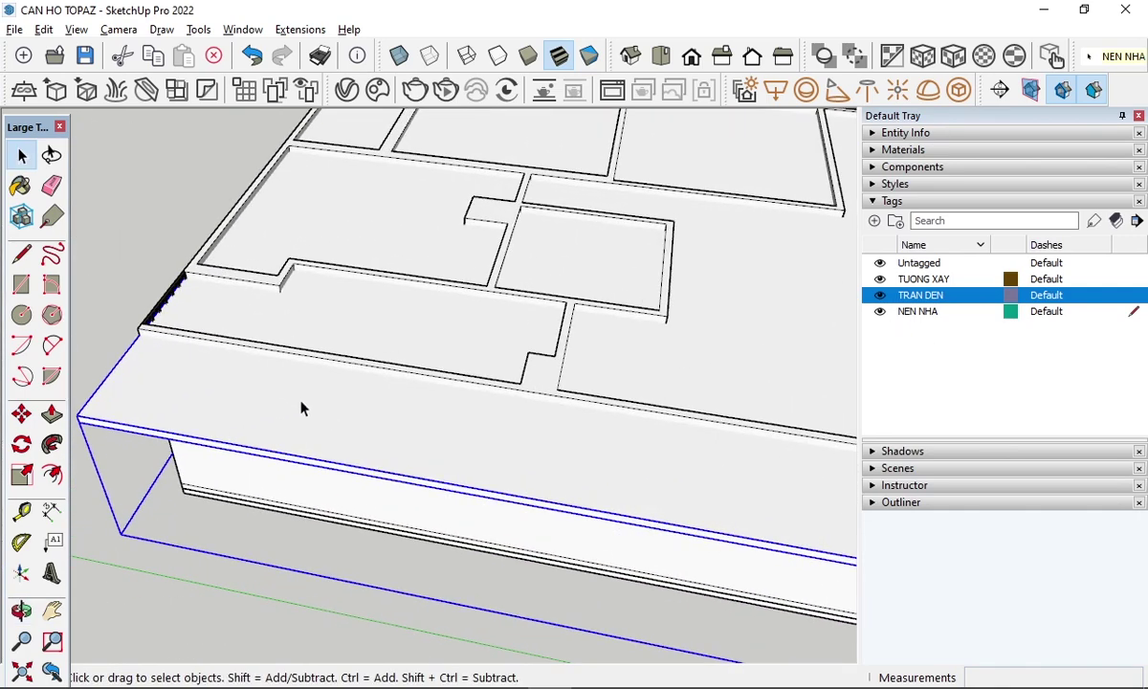
- Inside the slab group, draw a 1400 mm-wide strip rectangle along the front wall
{"action": "double_click", "coordinate": [191, 399]}
{"action": "left_click", "coordinate": [178, 365]}
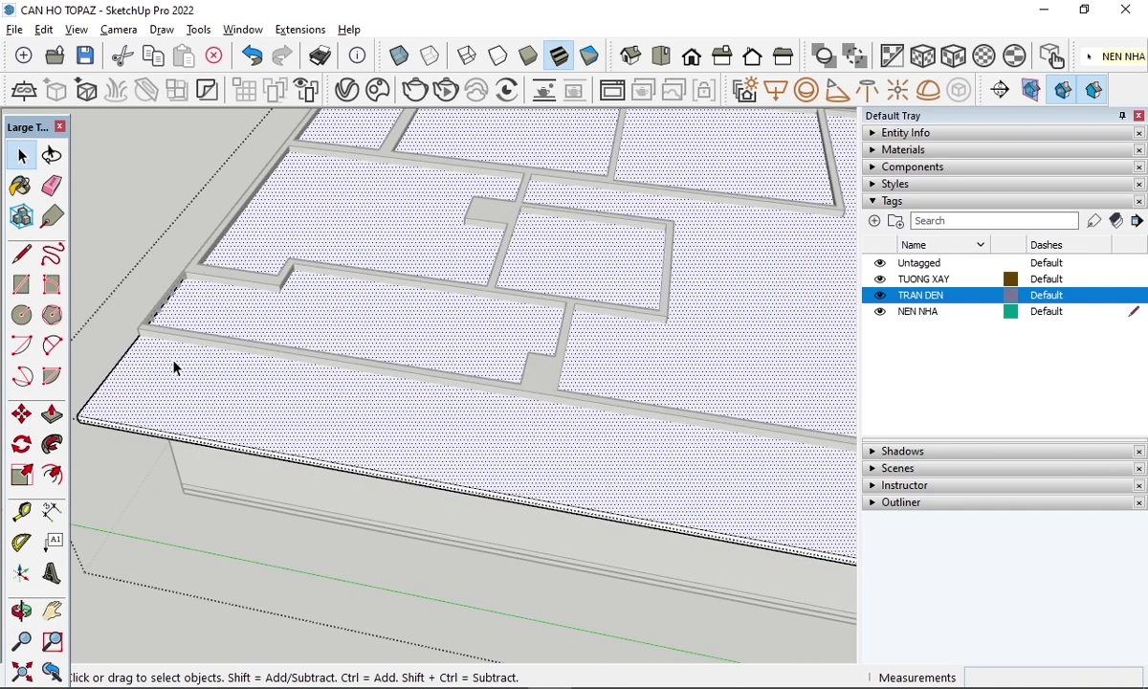
{"action": "key", "text": "r"}
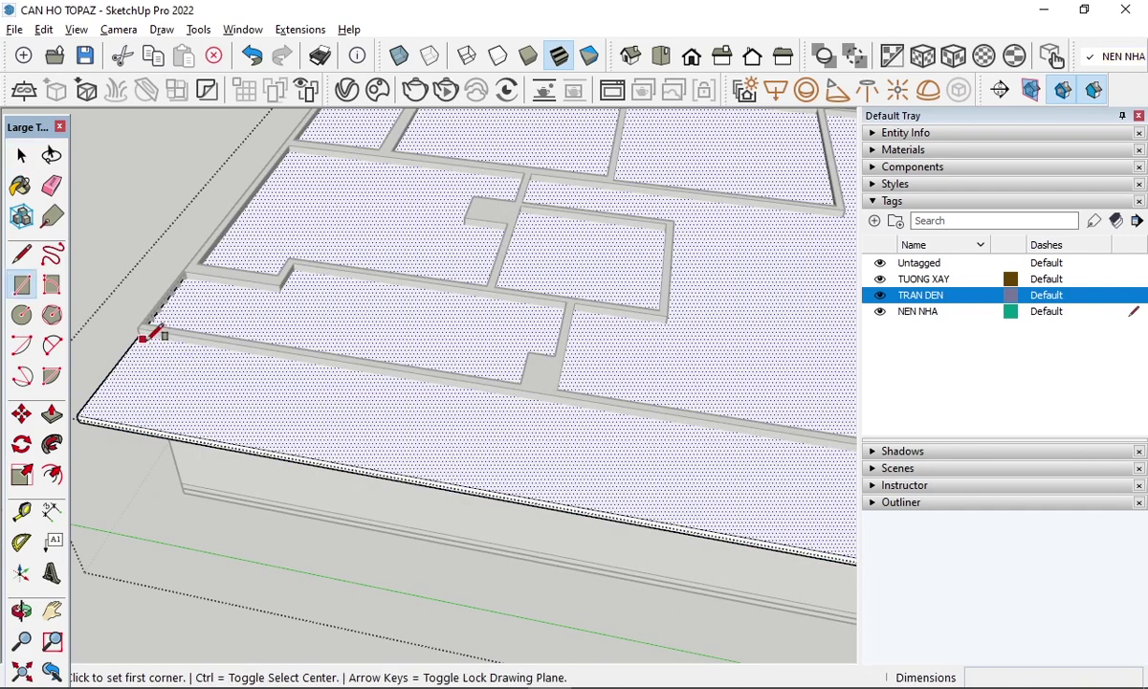
{"action": "scroll", "coordinate": [137, 330], "scroll_direction": "up", "scroll_amount": 2}
{"action": "scroll", "coordinate": [185, 338], "scroll_direction": "up", "scroll_amount": 1}
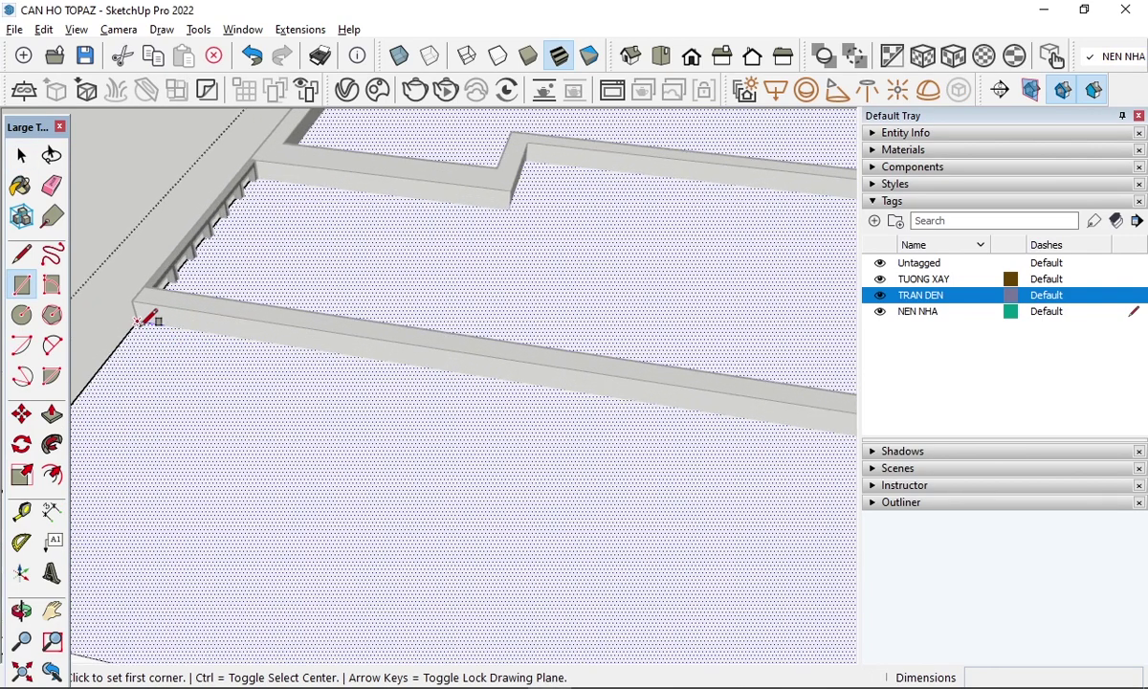
{"action": "left_click", "coordinate": [155, 324]}
{"action": "scroll", "coordinate": [156, 325], "scroll_direction": "up", "scroll_amount": 1}
{"action": "scroll", "coordinate": [287, 354], "scroll_direction": "down", "scroll_amount": 3}
{"action": "scroll", "coordinate": [497, 407], "scroll_direction": "down", "scroll_amount": 2}
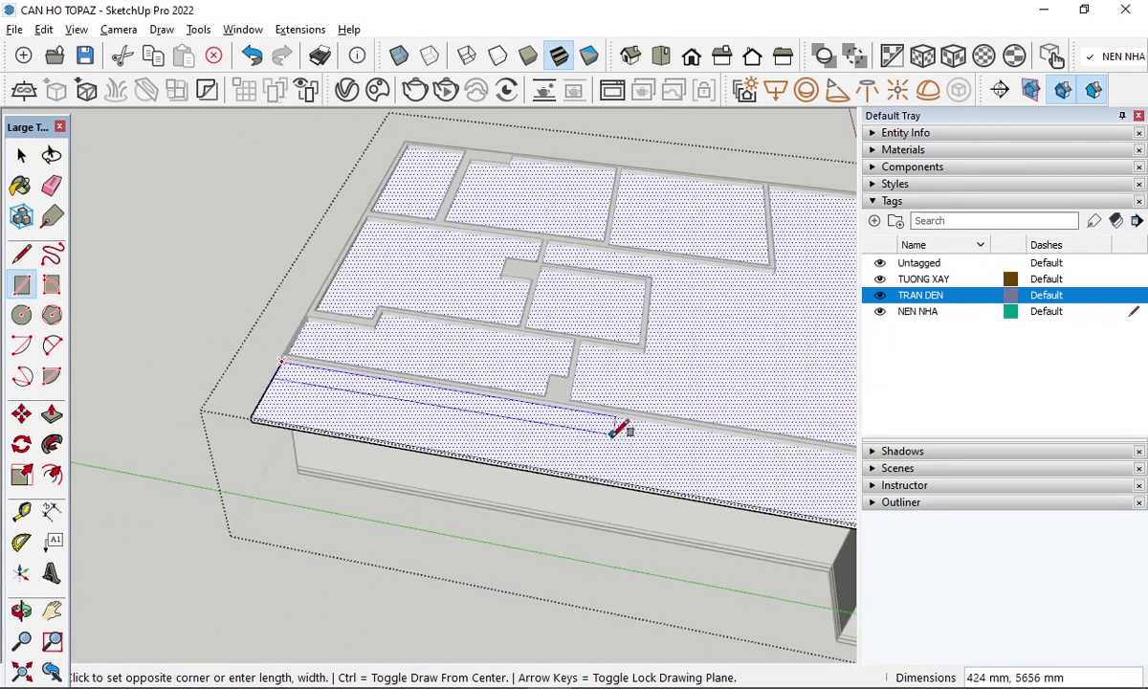
{"action": "scroll", "coordinate": [727, 445], "scroll_direction": "down", "scroll_amount": 2}
{"action": "scroll", "coordinate": [708, 483], "scroll_direction": "up", "scroll_amount": 4}
{"action": "scroll", "coordinate": [708, 485], "scroll_direction": "up", "scroll_amount": 3}
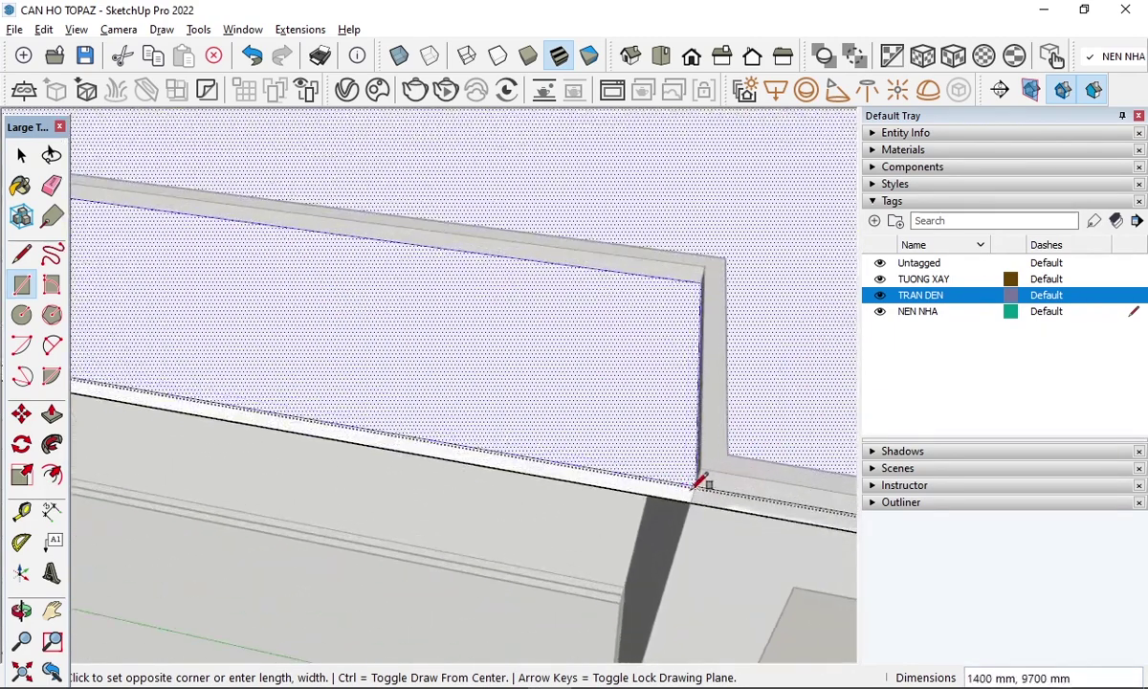
{"action": "left_click", "coordinate": [699, 477]}
{"action": "key", "text": "space"}
{"action": "mouse_move", "coordinate": [567, 518]}
{"action": "middle_mouse_down"}
{"action": "mouse_move", "coordinate": [615, 479]}
{"action": "mouse_move", "coordinate": [596, 237]}
{"action": "middle_mouse_up"}
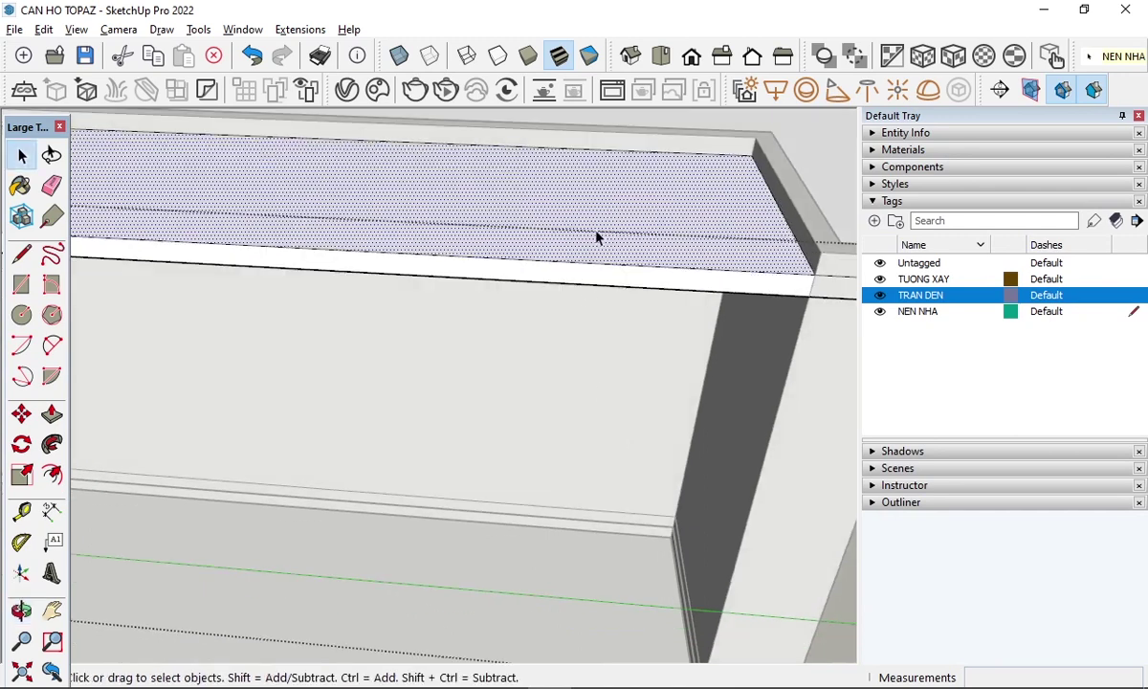
- Push the strip 100 mm down through the slab to cut it out
{"action": "key", "text": "p"}
{"action": "left_click", "coordinate": [601, 222]}
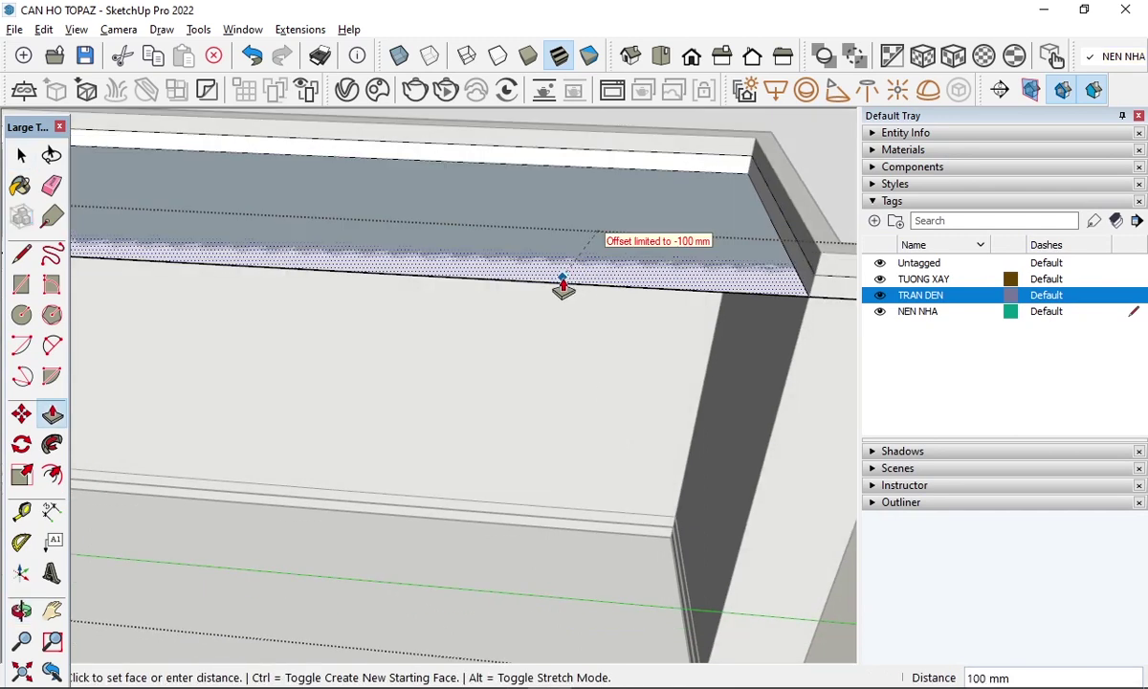
{"action": "left_click", "coordinate": [556, 289]}
{"action": "key", "text": "space"}
{"action": "scroll", "coordinate": [627, 404], "scroll_direction": "down", "scroll_amount": 3}
{"action": "scroll", "coordinate": [679, 366], "scroll_direction": "down", "scroll_amount": 3}
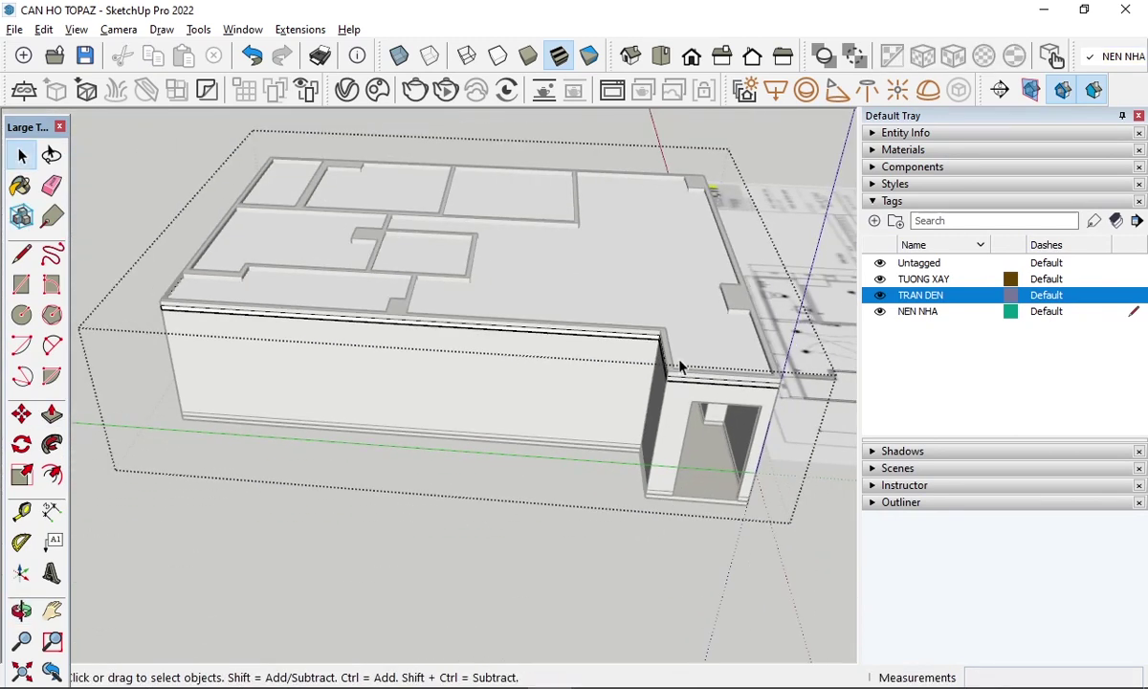
{"action": "scroll", "coordinate": [752, 328], "scroll_direction": "down", "scroll_amount": 2}
{"action": "mouse_move", "coordinate": [752, 328]}
{"action": "middle_mouse_down"}
{"action": "mouse_move", "coordinate": [644, 263]}
{"action": "mouse_move", "coordinate": [615, 328]}
{"action": "mouse_move", "coordinate": [507, 430]}
{"action": "middle_mouse_up"}
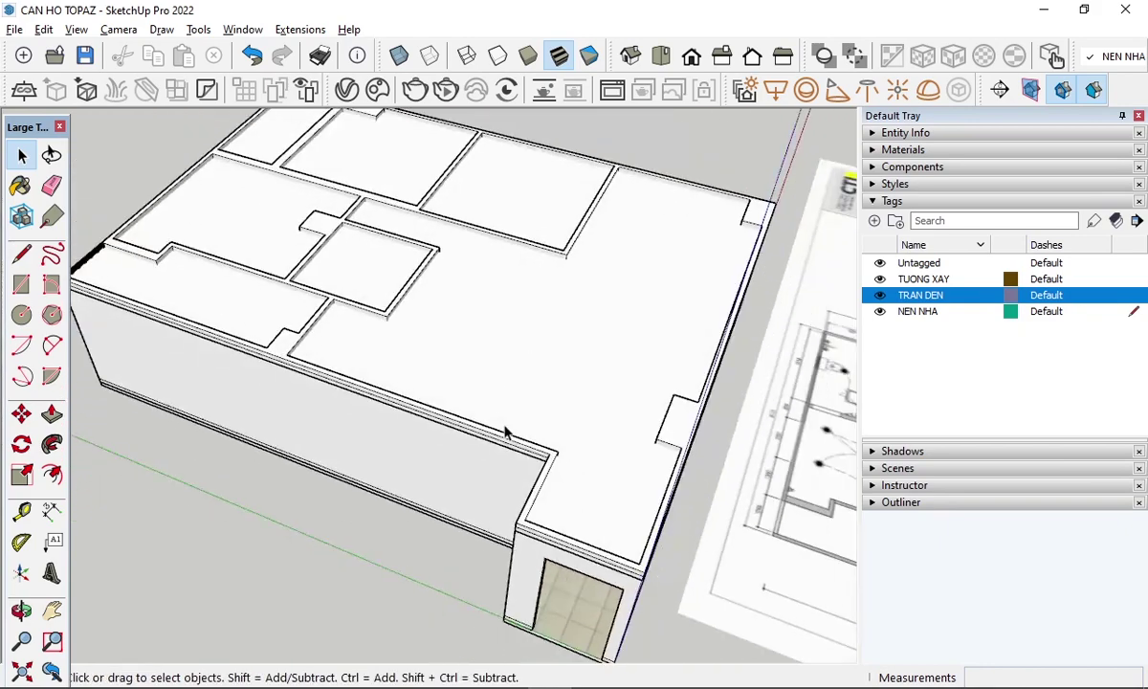
- Measure from the room's corner with the Tape Measure tool
{"action": "scroll", "coordinate": [376, 287], "scroll_direction": "up", "scroll_amount": 3}
{"action": "scroll", "coordinate": [376, 287], "scroll_direction": "up", "scroll_amount": 2}
{"action": "scroll", "coordinate": [521, 253], "scroll_direction": "up", "scroll_amount": 3}
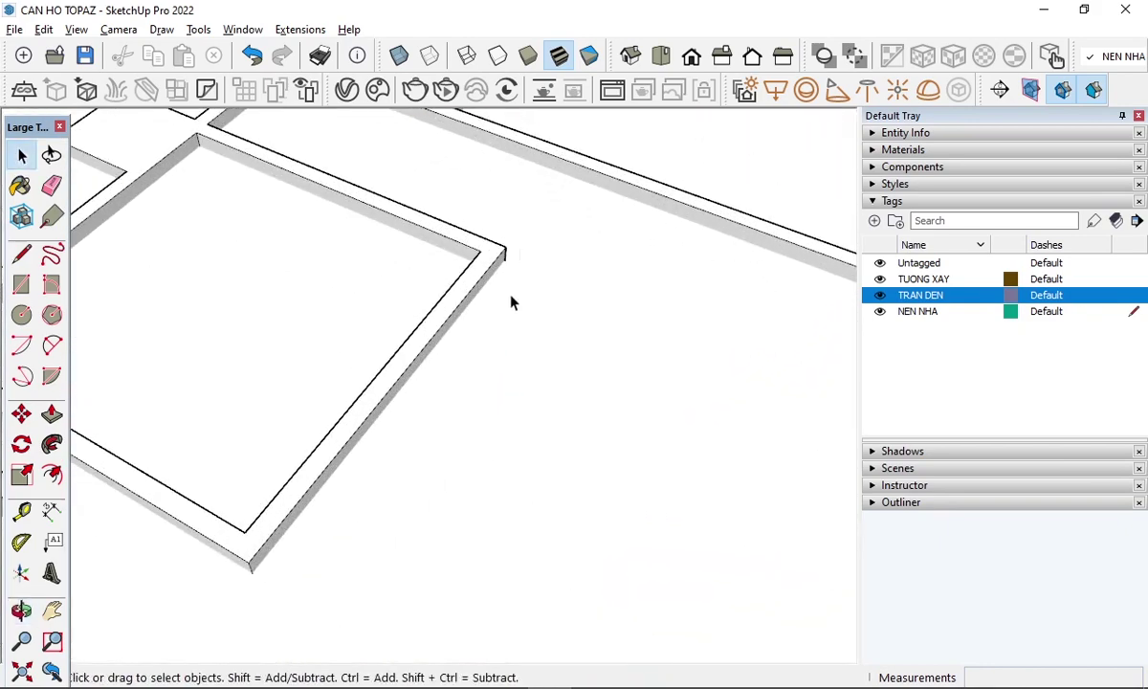
{"action": "key", "text": "t"}
{"action": "left_click", "coordinate": [505, 247]}
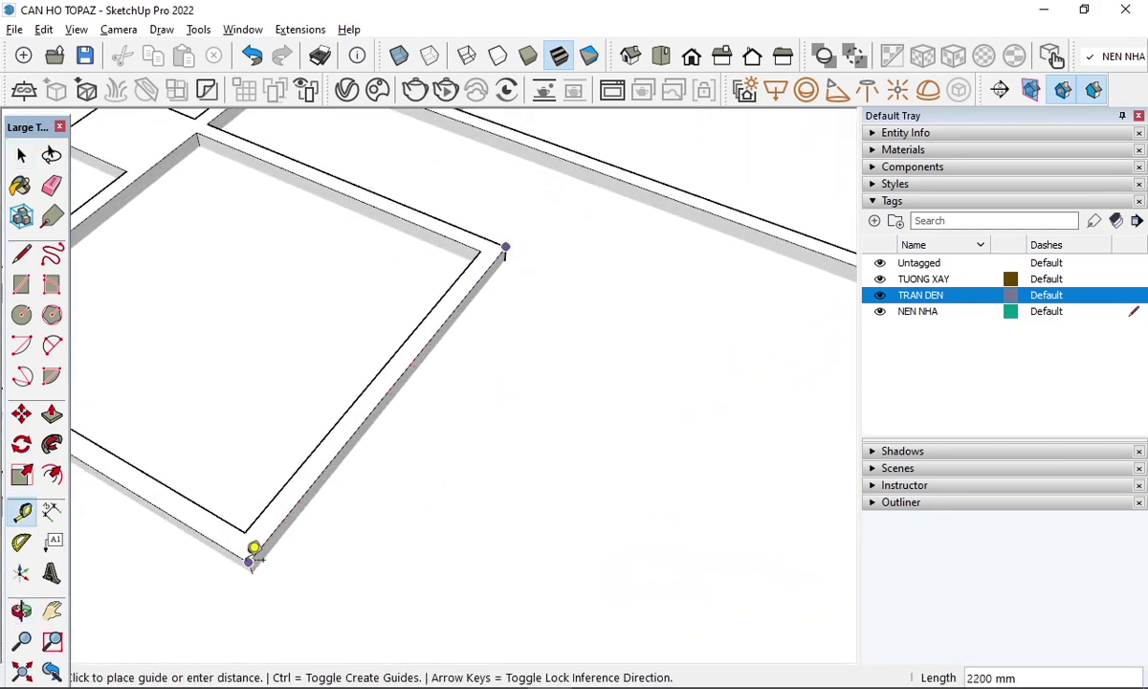
{"action": "key", "text": "space"}
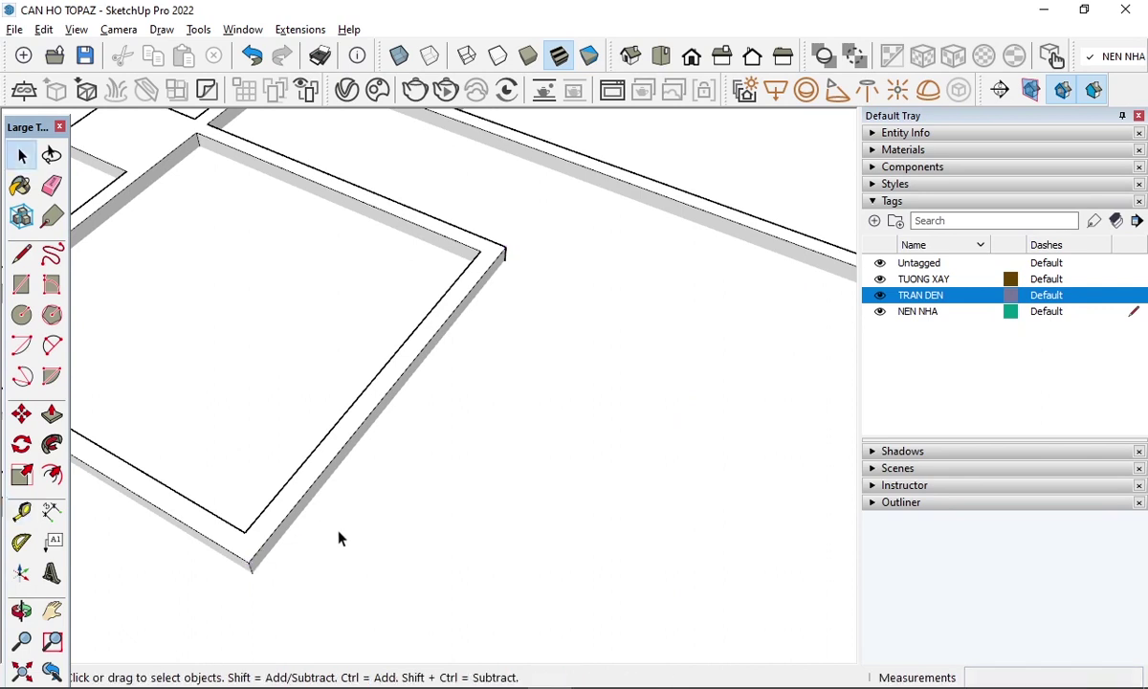
- Draw a rectangle from the wall corner on the slab at the typed 220 size
{"action": "key", "text": "r"}
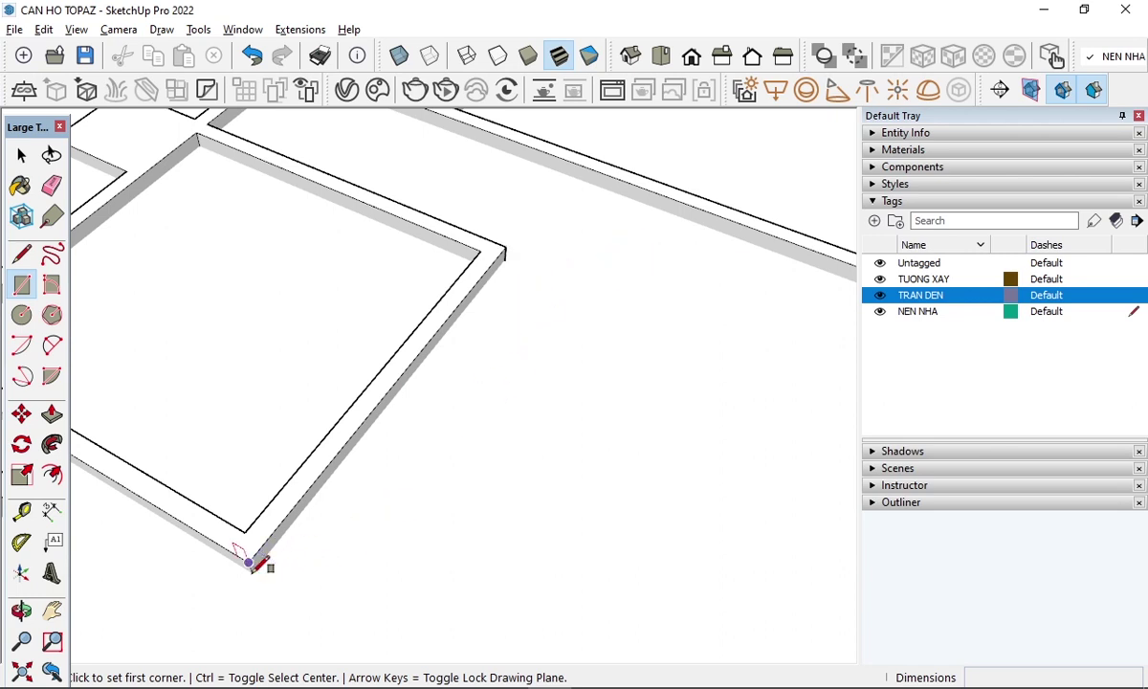
{"action": "scroll", "coordinate": [251, 562], "scroll_direction": "up", "scroll_amount": 2}
{"action": "scroll", "coordinate": [254, 564], "scroll_direction": "up", "scroll_amount": 2}
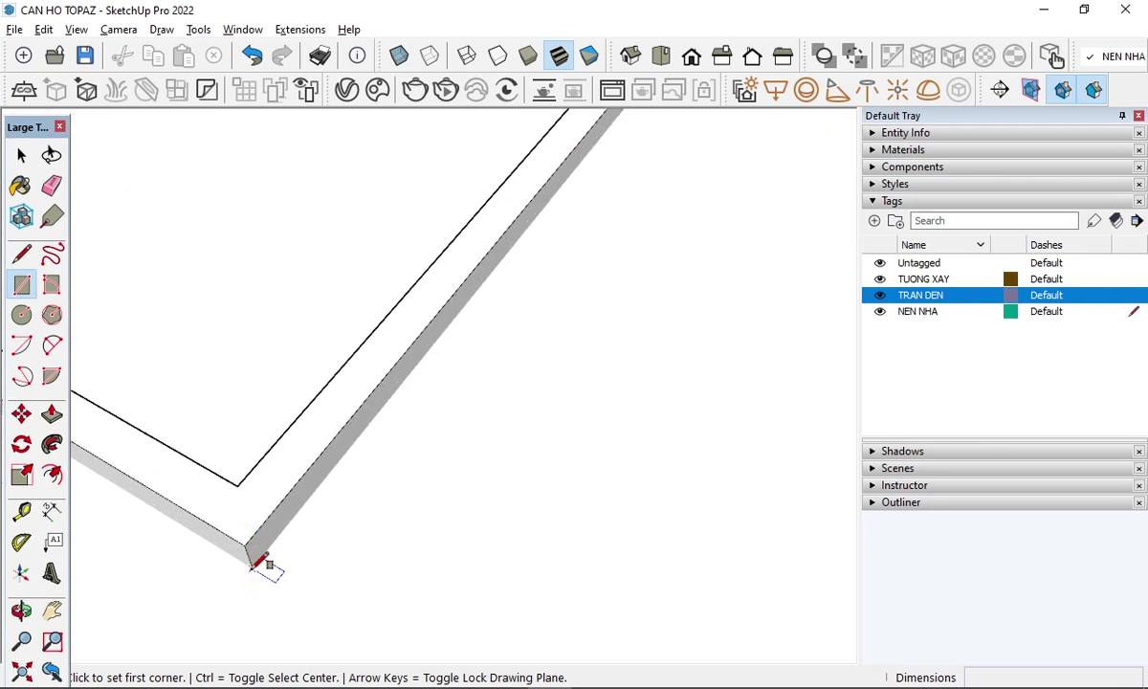
{"action": "left_click", "coordinate": [252, 563]}
{"action": "scroll", "coordinate": [574, 449], "scroll_direction": "down", "scroll_amount": 2}
{"action": "scroll", "coordinate": [708, 373], "scroll_direction": "down", "scroll_amount": 2}
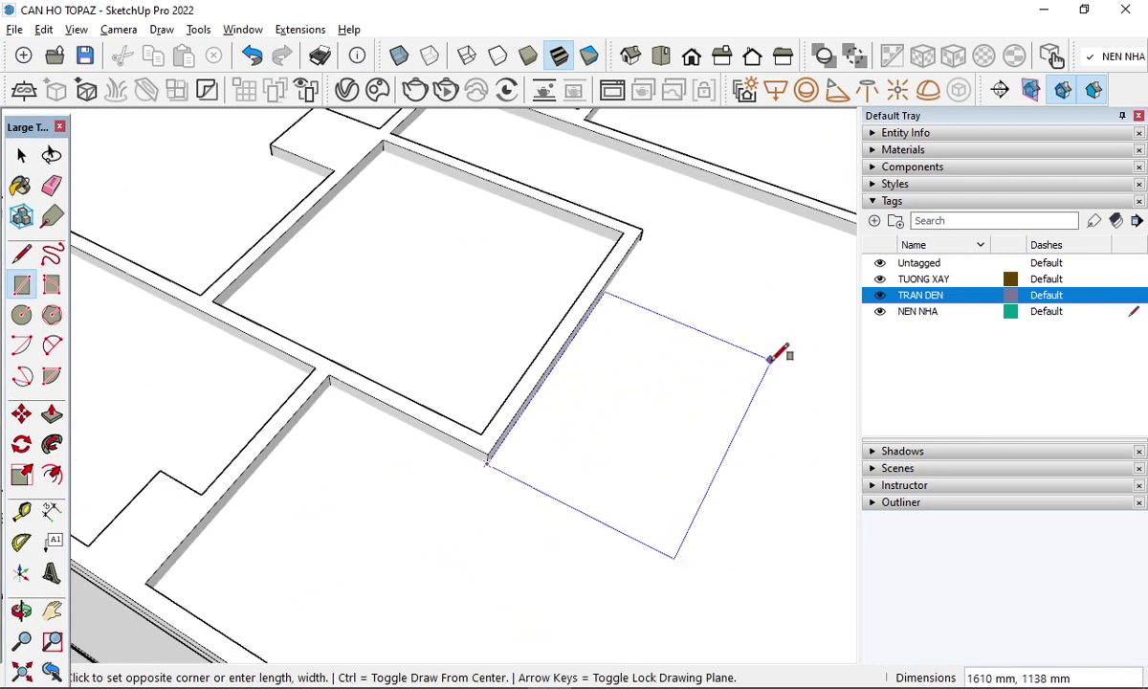
{"action": "type", "text": "2200,22"}
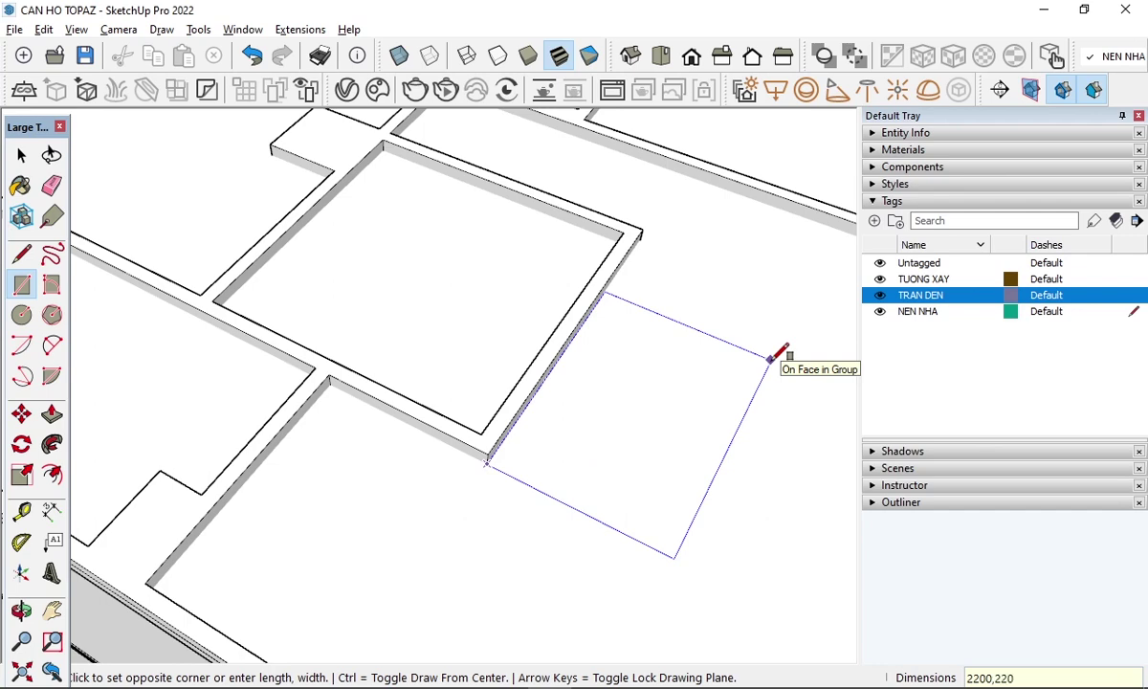
{"action": "type", "text": "0"}
{"action": "key", "text": "Return"}
{"action": "mouse_move", "coordinate": [776, 354]}
{"action": "middle_mouse_down"}
{"action": "mouse_move", "coordinate": [307, 379]}
{"action": "mouse_move", "coordinate": [568, 396]}
{"action": "middle_mouse_up"}
{"action": "key", "text": "space"}
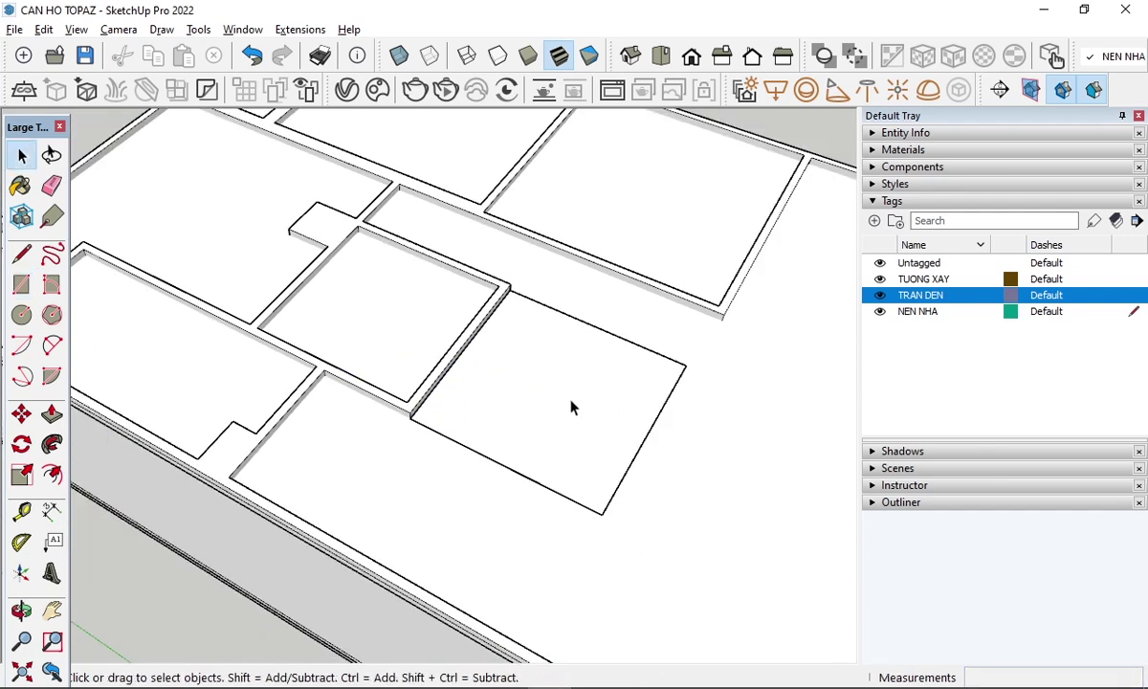
- Move the new rectangle 300 mm along the wall
{"action": "double_click", "coordinate": [571, 407]}
{"action": "key", "text": "m"}
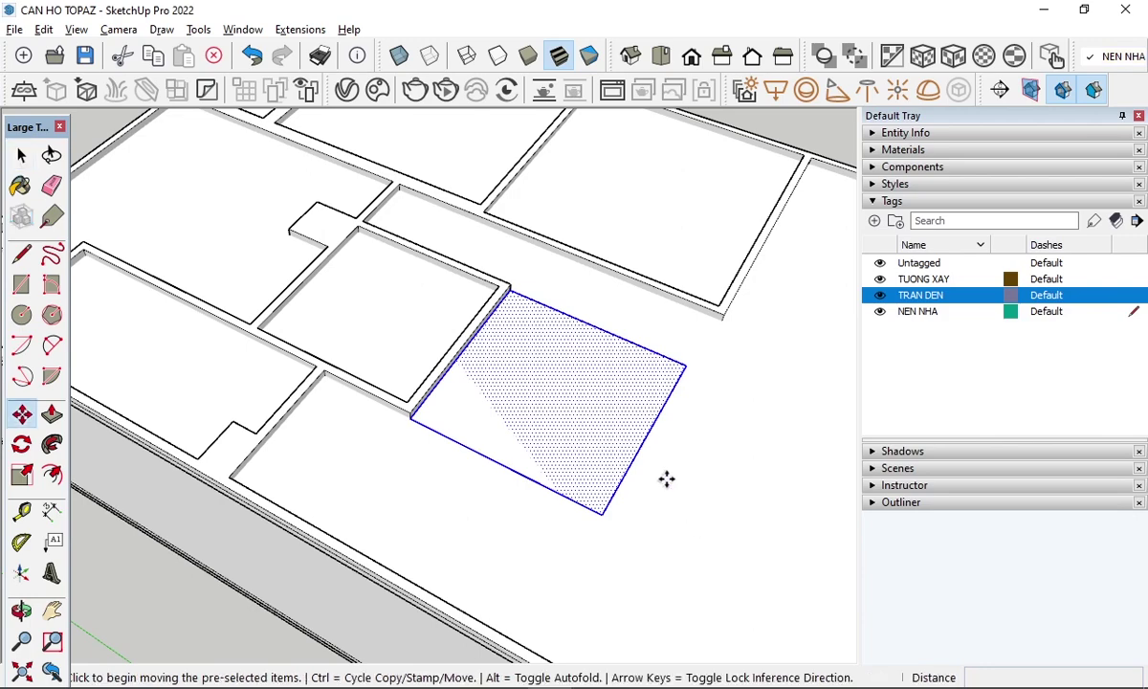
{"action": "left_click", "coordinate": [665, 481]}
{"action": "type", "text": "3"}
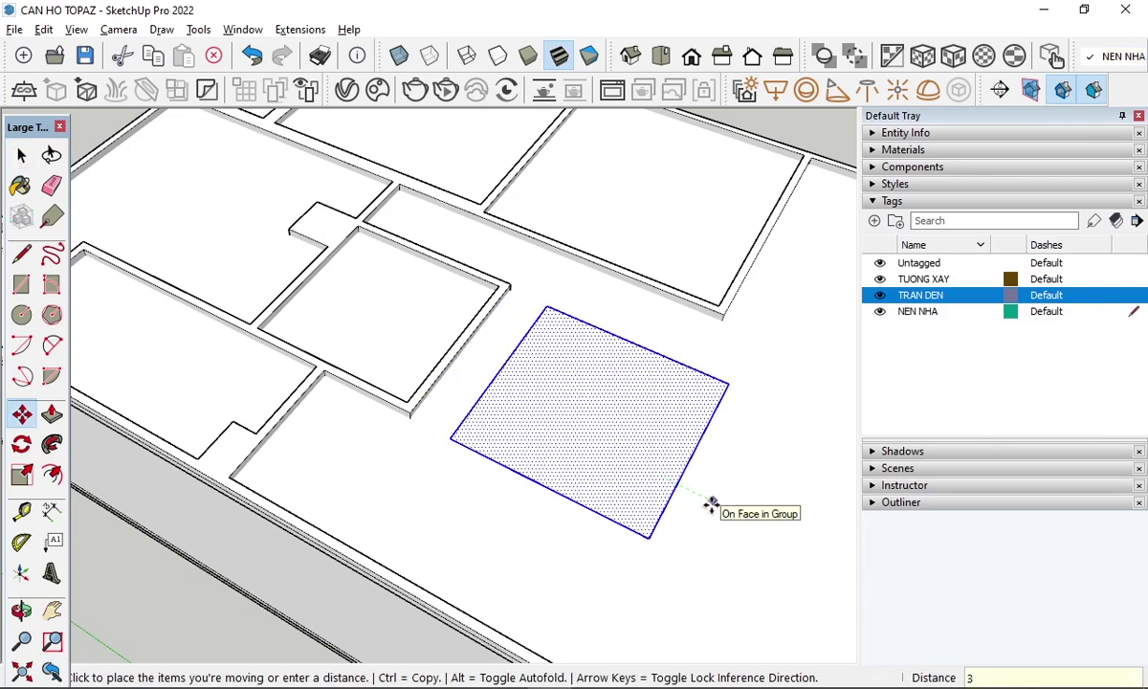
{"action": "type", "text": "00"}
{"action": "key", "text": "Return"}
{"action": "mouse_move", "coordinate": [374, 282]}
{"action": "middle_mouse_down"}
{"action": "mouse_move", "coordinate": [487, 325]}
{"action": "mouse_move", "coordinate": [417, 367]}
{"action": "mouse_move", "coordinate": [472, 505]}
{"action": "mouse_move", "coordinate": [720, 461]}
{"action": "mouse_move", "coordinate": [565, 346]}
{"action": "middle_mouse_up"}
{"action": "scroll", "coordinate": [417, 367], "scroll_direction": "down", "scroll_amount": 3}
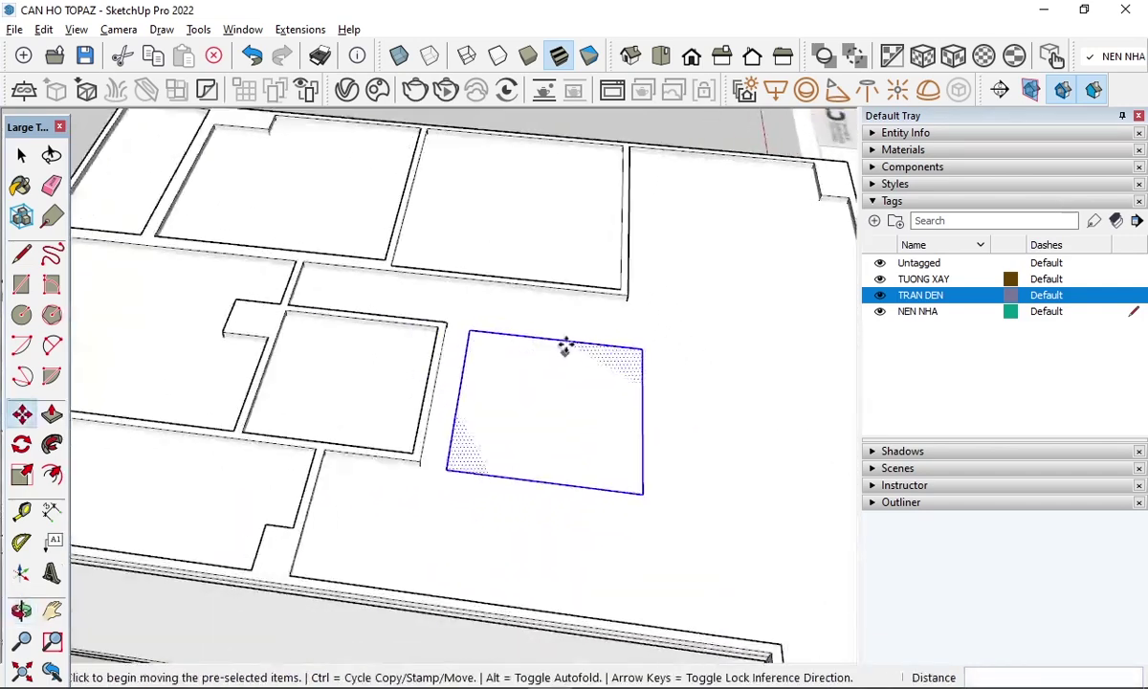
{"action": "scroll", "coordinate": [565, 347], "scroll_direction": "up", "scroll_amount": 2}
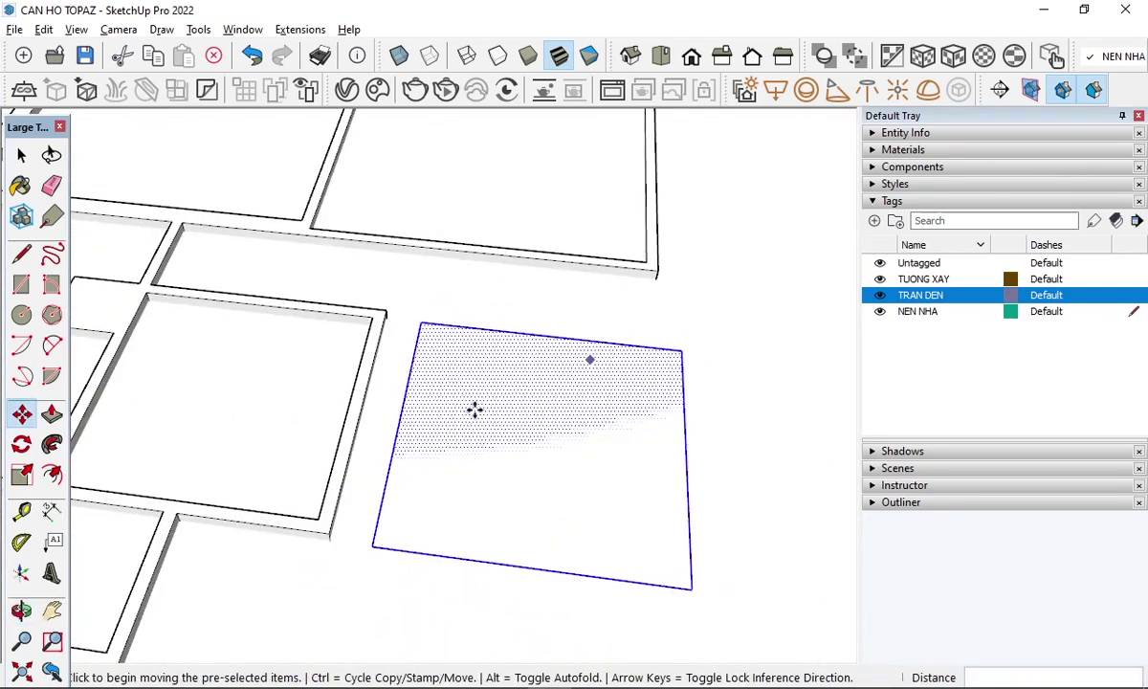
- Deselect the rectangle, review it, and open the slab group for editing
{"action": "key", "text": "space"}
{"action": "left_click", "coordinate": [701, 322]}
{"action": "scroll", "coordinate": [382, 369], "scroll_direction": "down", "scroll_amount": 2}
{"action": "mouse_move", "coordinate": [382, 368]}
{"action": "middle_mouse_down"}
{"action": "mouse_move", "coordinate": [569, 384]}
{"action": "mouse_move", "coordinate": [559, 338]}
{"action": "middle_mouse_up"}
{"action": "scroll", "coordinate": [602, 409], "scroll_direction": "up", "scroll_amount": 3}
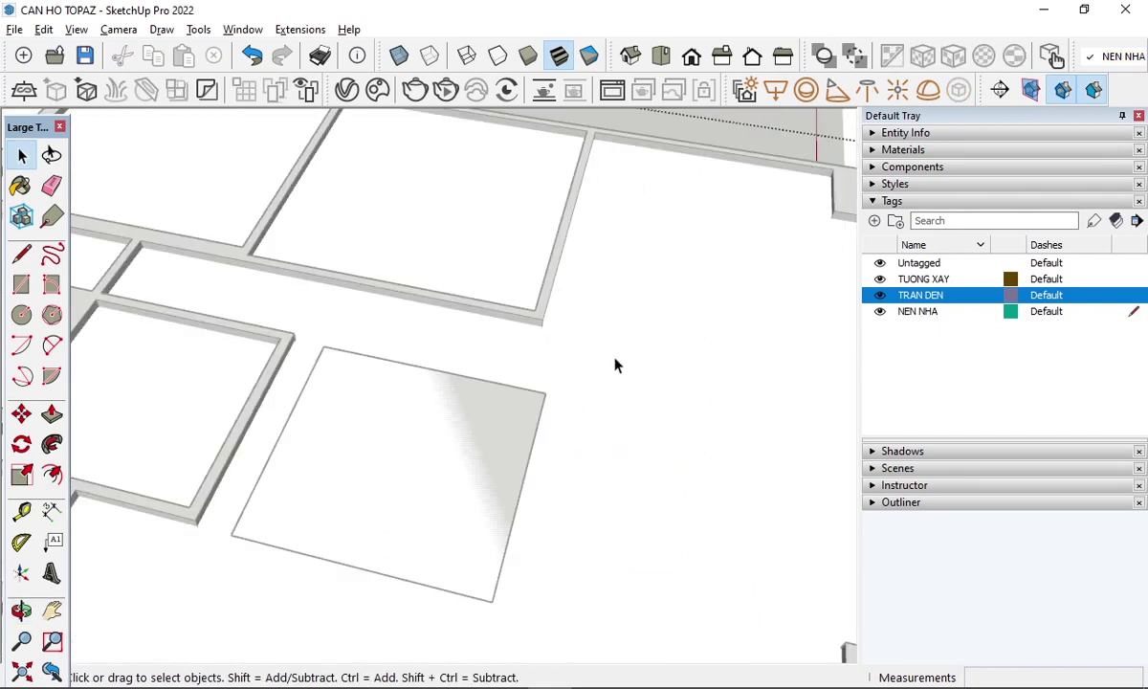
{"action": "triple_click", "coordinate": [615, 365]}
- Trace a square on the slab and push it 100 mm
{"action": "key", "text": "r"}
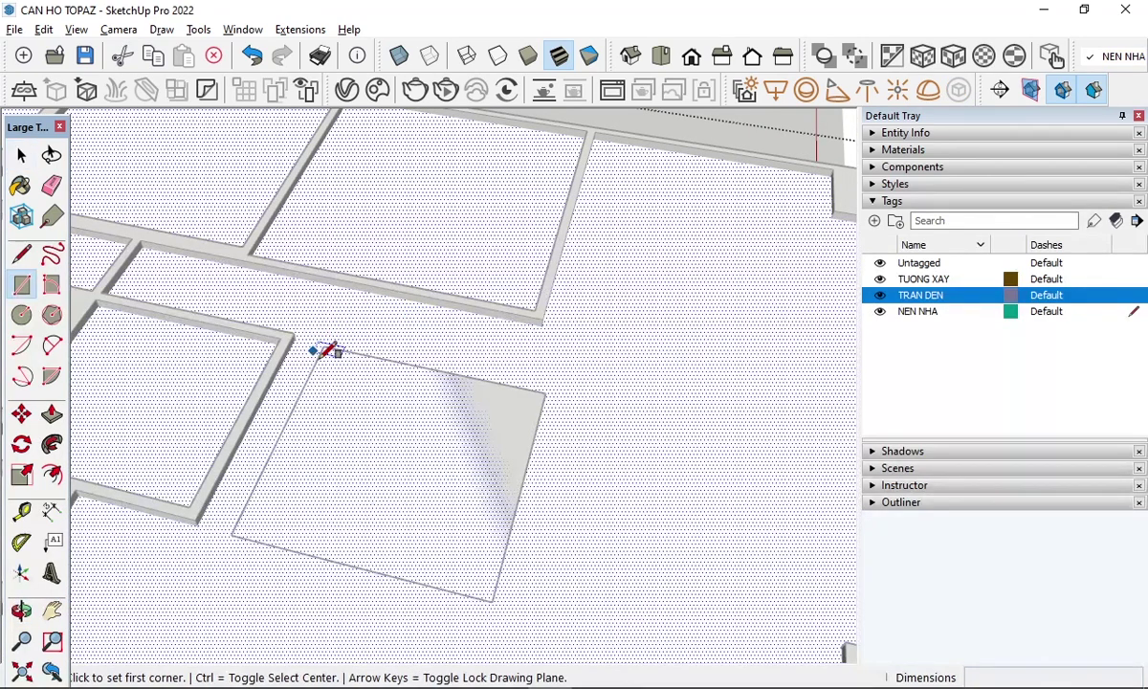
{"action": "left_click", "coordinate": [325, 346]}
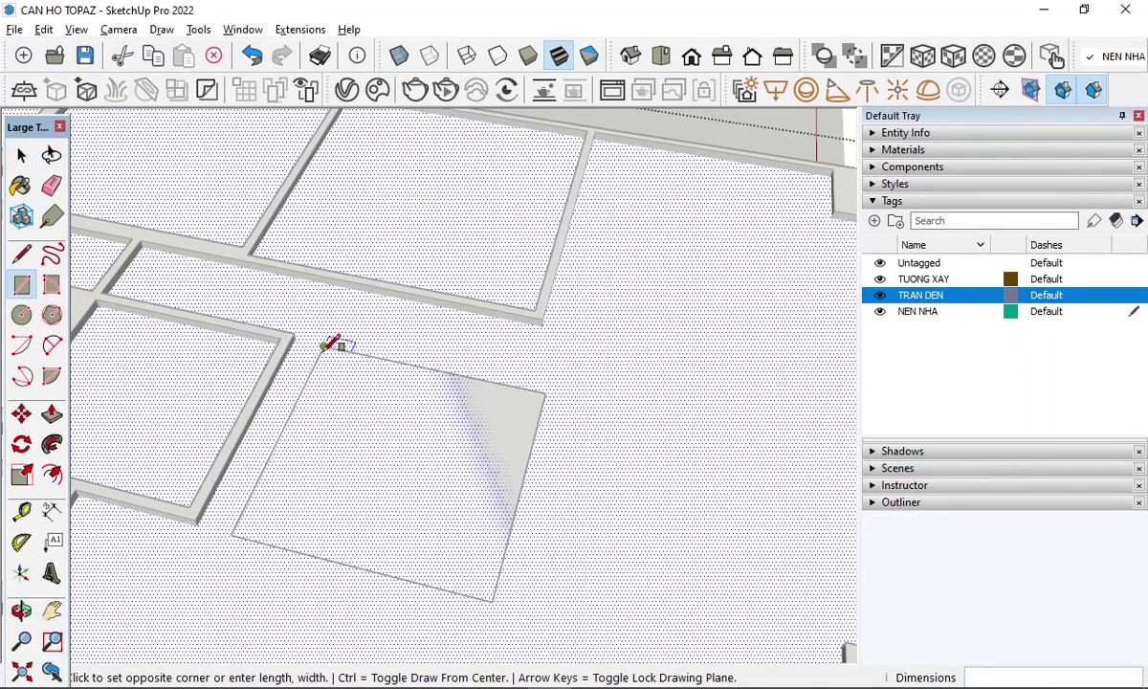
{"action": "left_click", "coordinate": [493, 598]}
{"action": "key", "text": "space"}
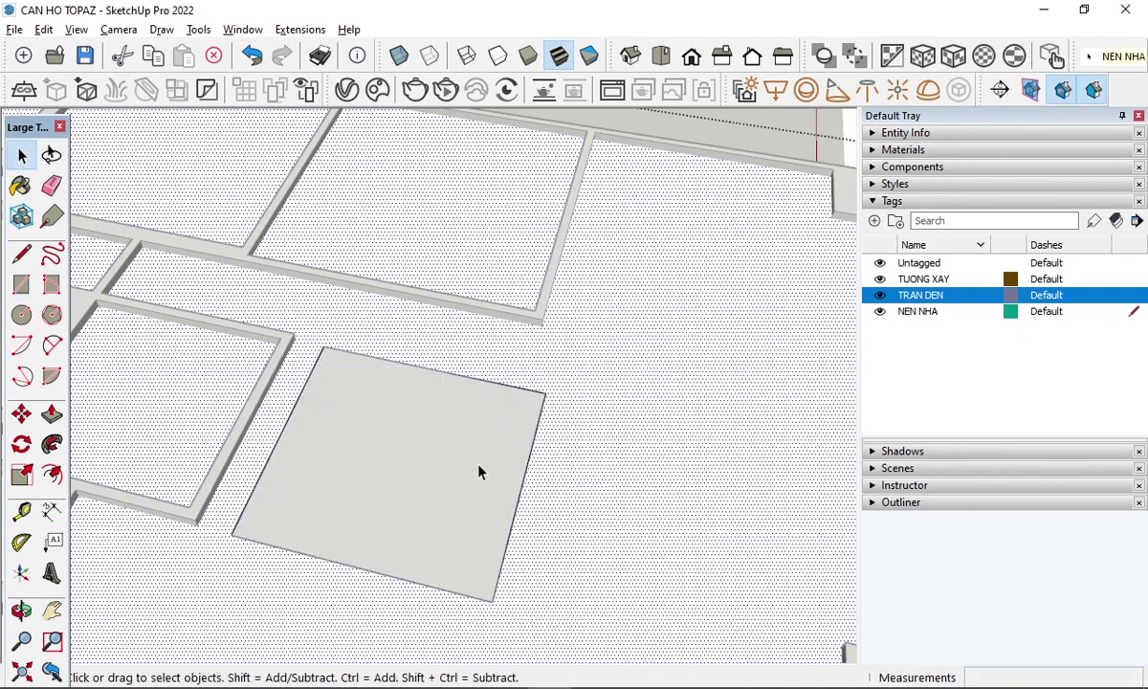
{"action": "left_click", "coordinate": [445, 452]}
{"action": "key", "text": "p"}
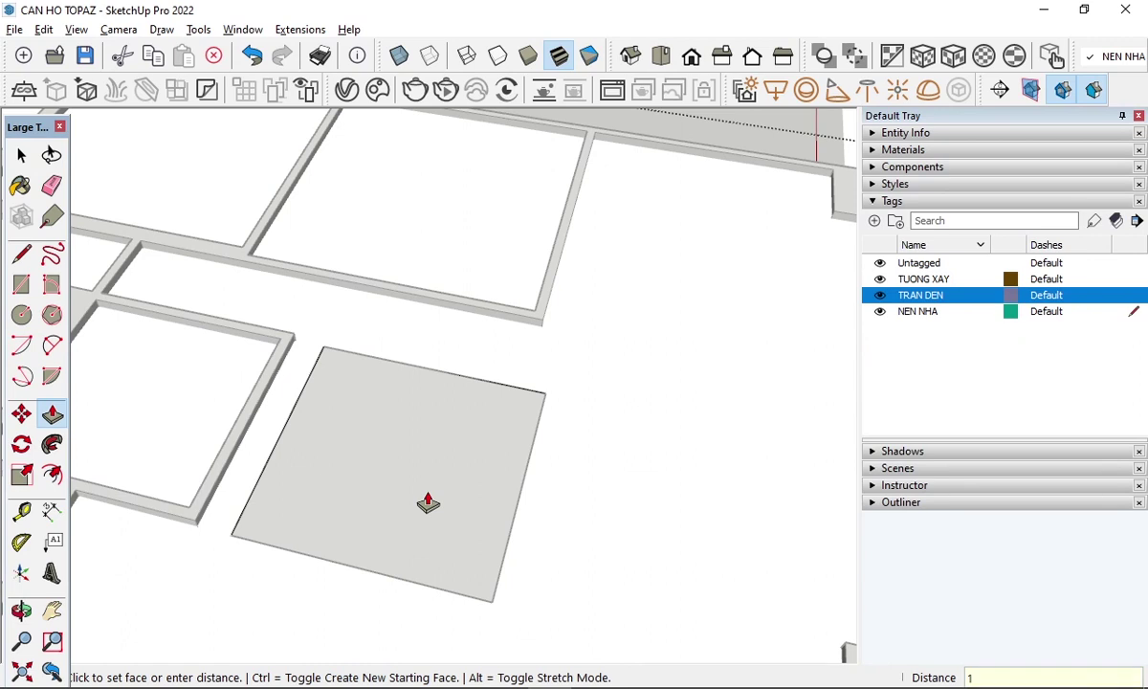
{"action": "type", "text": "00"}
{"action": "key", "text": "Return"}
{"action": "key", "text": "space"}
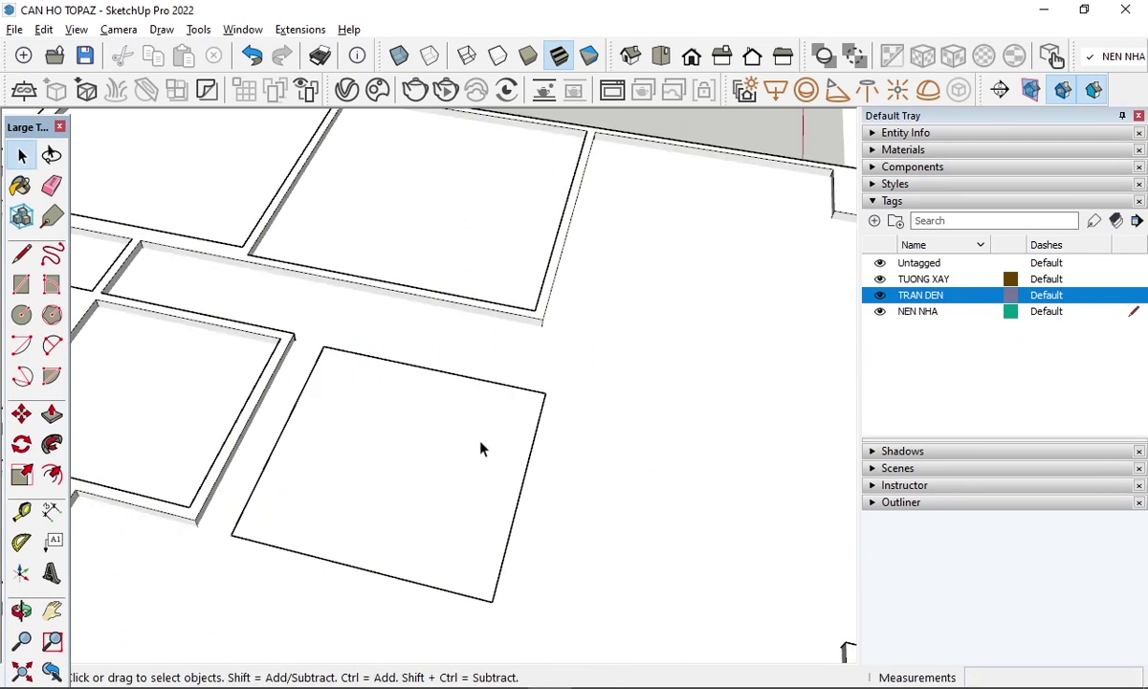
- Delete the square face to open the slab and look down into the room
{"action": "left_click", "coordinate": [481, 448]}
{"action": "key", "text": "Delete"}
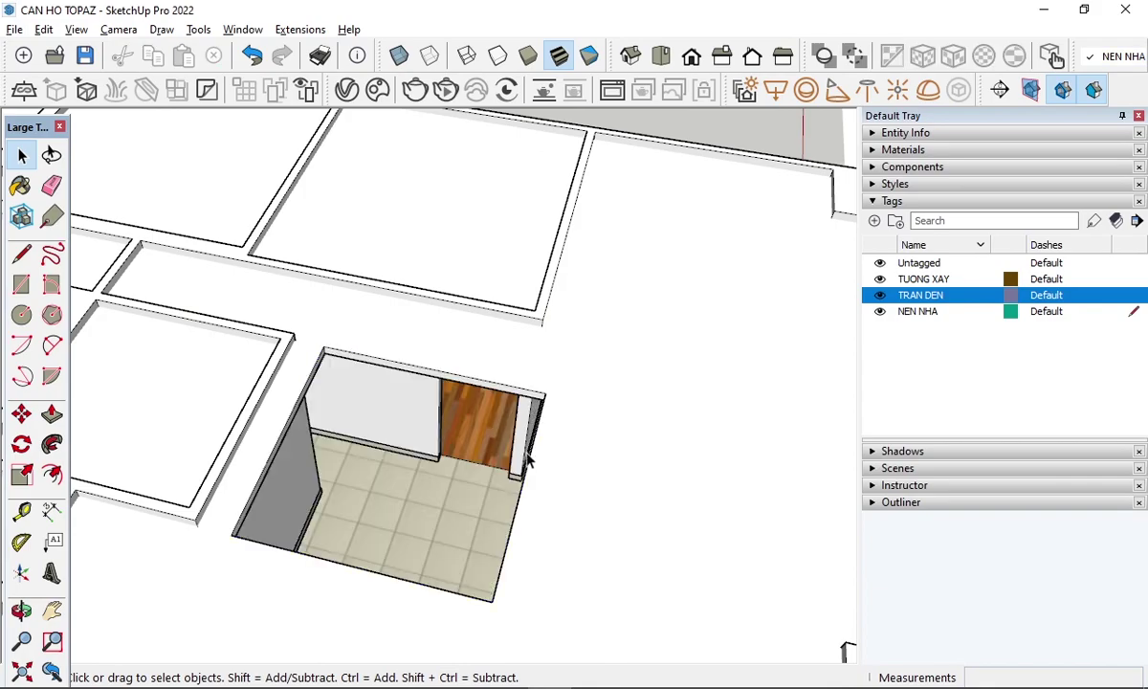
{"action": "middle_click_drag", "start_coordinate": [527, 460], "coordinate": [404, 487]}
{"action": "scroll", "coordinate": [398, 413], "scroll_direction": "up", "scroll_amount": 3}
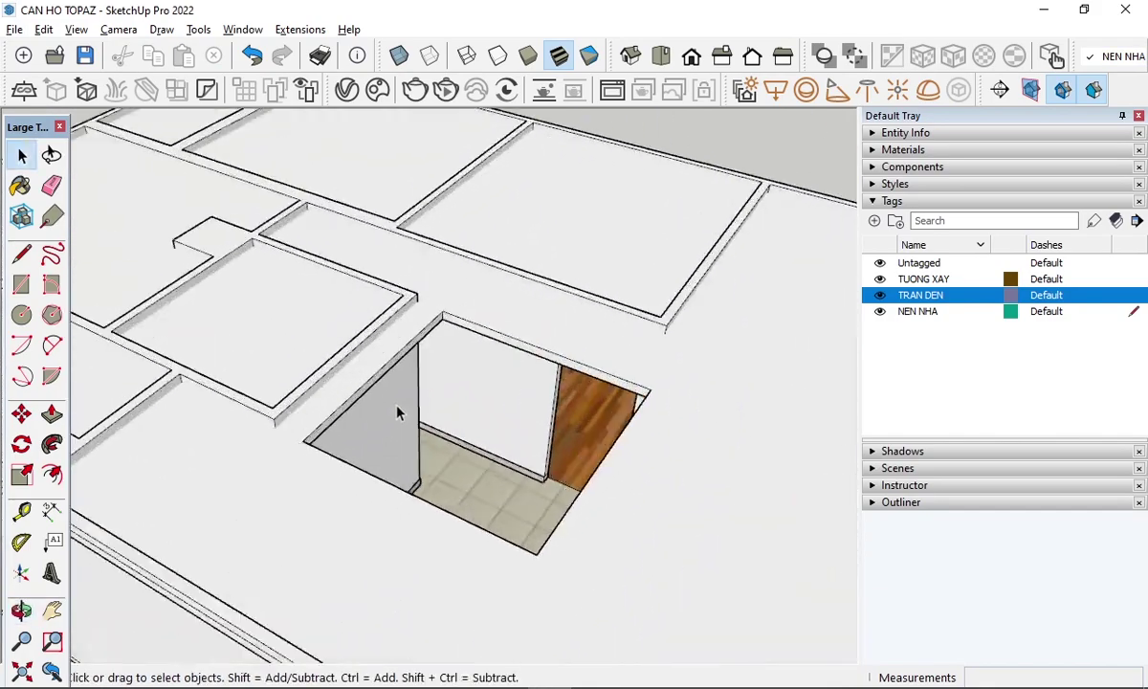
{"action": "scroll", "coordinate": [635, 350], "scroll_direction": "down", "scroll_amount": 2}
{"action": "mouse_move", "coordinate": [636, 350]}
{"action": "middle_mouse_down"}
{"action": "mouse_move", "coordinate": [638, 492]}
{"action": "mouse_move", "coordinate": [563, 422]}
{"action": "middle_mouse_up"}
{"action": "scroll", "coordinate": [427, 286], "scroll_direction": "up", "scroll_amount": 3}
{"action": "scroll", "coordinate": [481, 282], "scroll_direction": "up", "scroll_amount": 2}
{"action": "scroll", "coordinate": [473, 301], "scroll_direction": "down", "scroll_amount": 2}
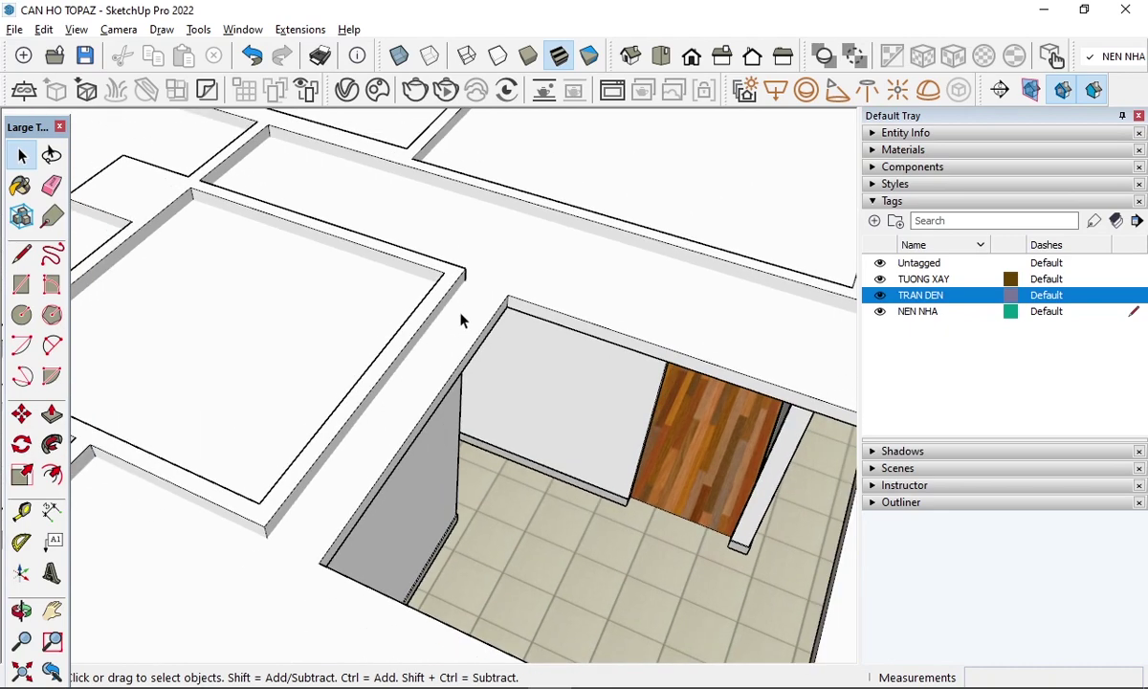
{"action": "middle_click_drag", "start_coordinate": [461, 321], "coordinate": [473, 436]}
{"action": "scroll", "coordinate": [490, 392], "scroll_direction": "down", "scroll_amount": 3}
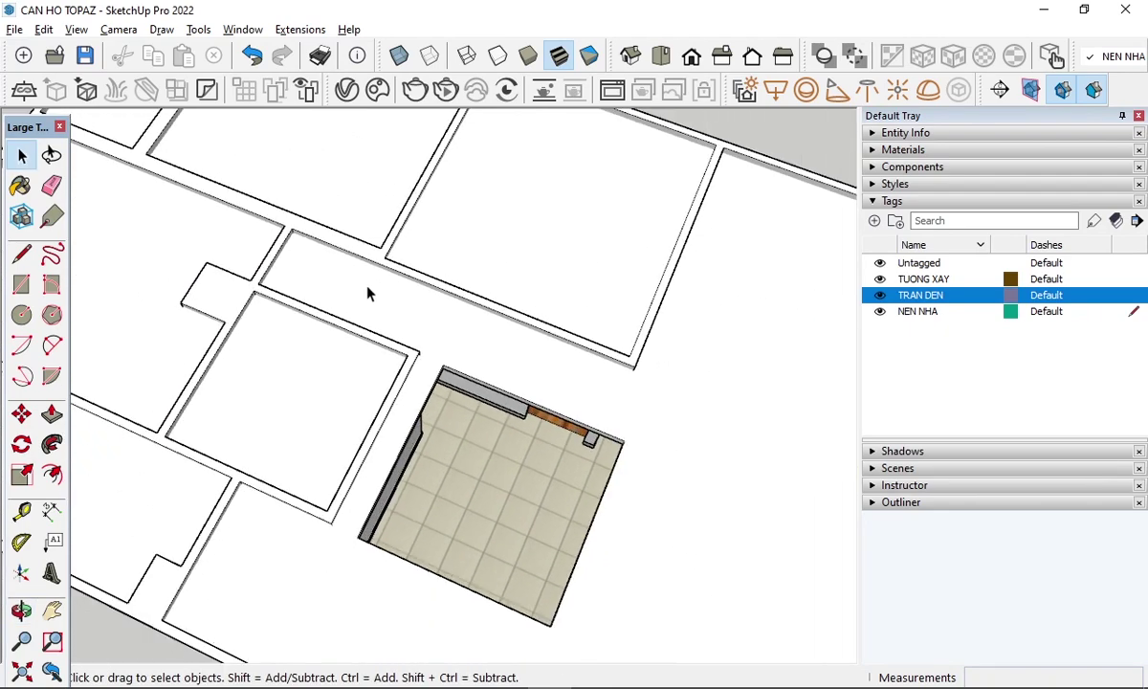
{"action": "scroll", "coordinate": [435, 367], "scroll_direction": "up", "scroll_amount": 2}
{"action": "scroll", "coordinate": [435, 361], "scroll_direction": "up", "scroll_amount": 1}
{"action": "scroll", "coordinate": [405, 335], "scroll_direction": "up", "scroll_amount": 1}
{"action": "scroll", "coordinate": [373, 330], "scroll_direction": "down", "scroll_amount": 3}
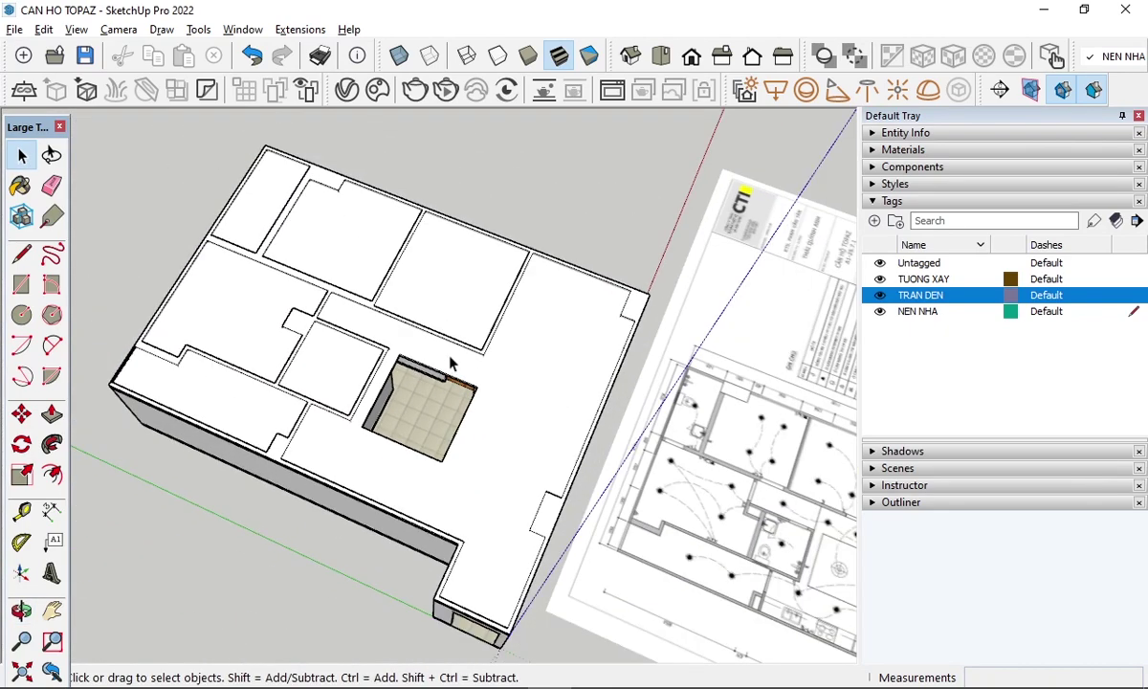
{"action": "scroll", "coordinate": [653, 475], "scroll_direction": "up", "scroll_amount": 3}
{"action": "scroll", "coordinate": [725, 602], "scroll_direction": "down", "scroll_amount": 3}
{"action": "scroll", "coordinate": [729, 565], "scroll_direction": "up", "scroll_amount": 3}
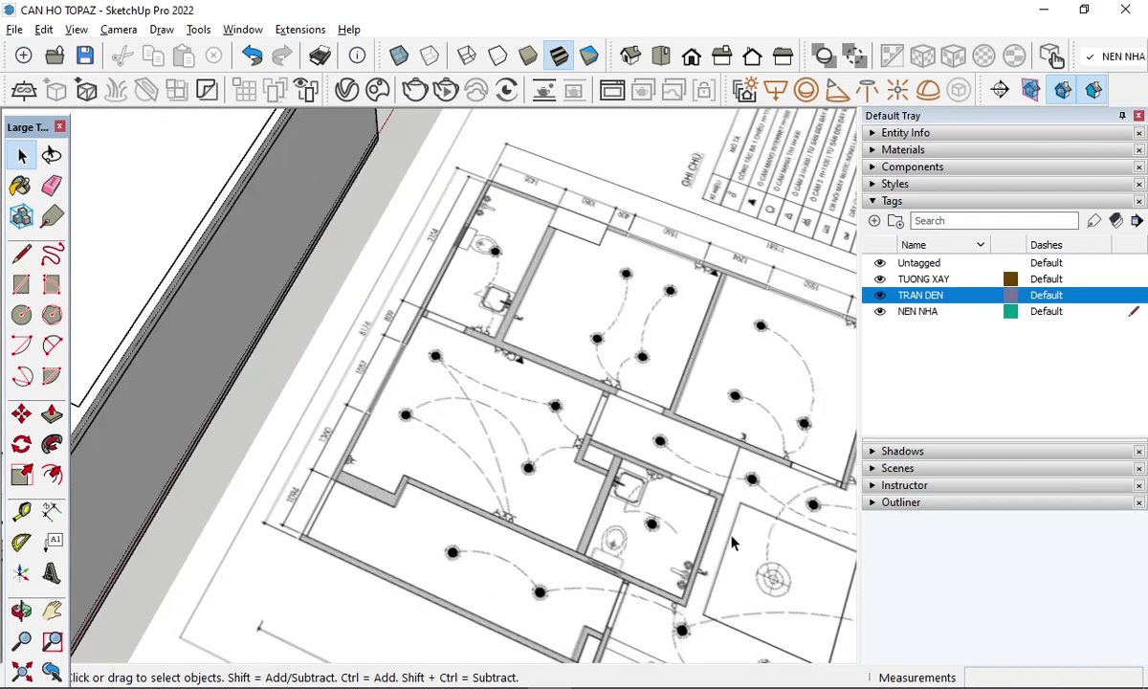
{"action": "scroll", "coordinate": [730, 517], "scroll_direction": "up", "scroll_amount": 2}
{"action": "scroll", "coordinate": [727, 492], "scroll_direction": "up", "scroll_amount": 2}
{"action": "scroll", "coordinate": [718, 488], "scroll_direction": "up", "scroll_amount": 2}
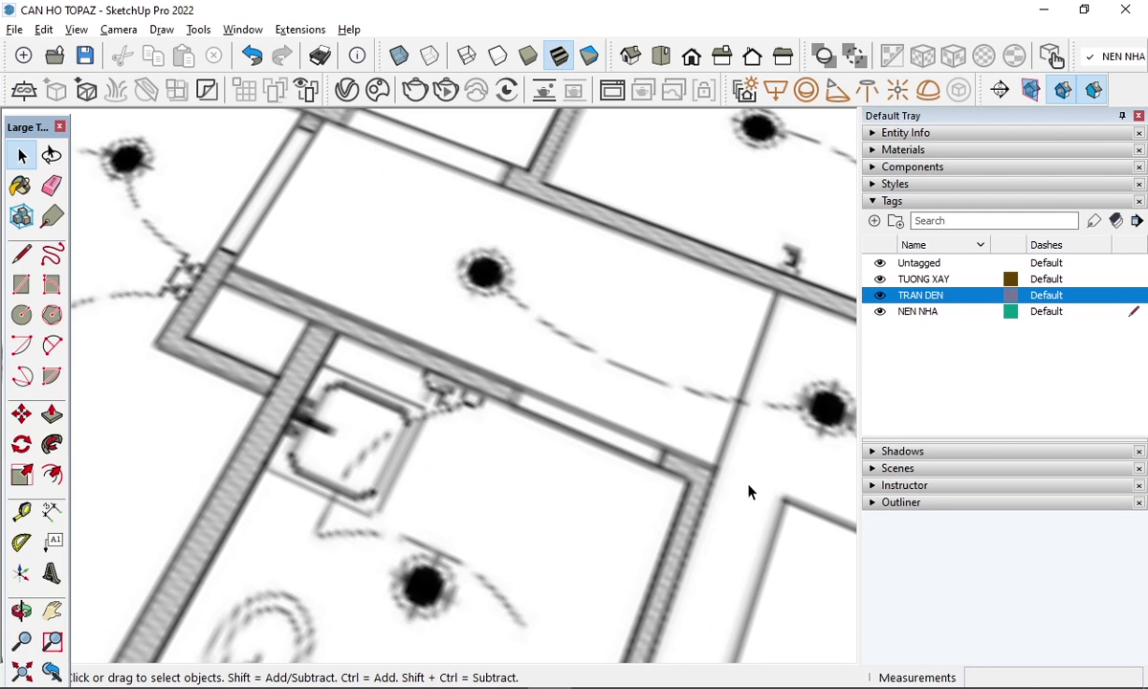
{"action": "scroll", "coordinate": [656, 359], "scroll_direction": "down", "scroll_amount": 2}
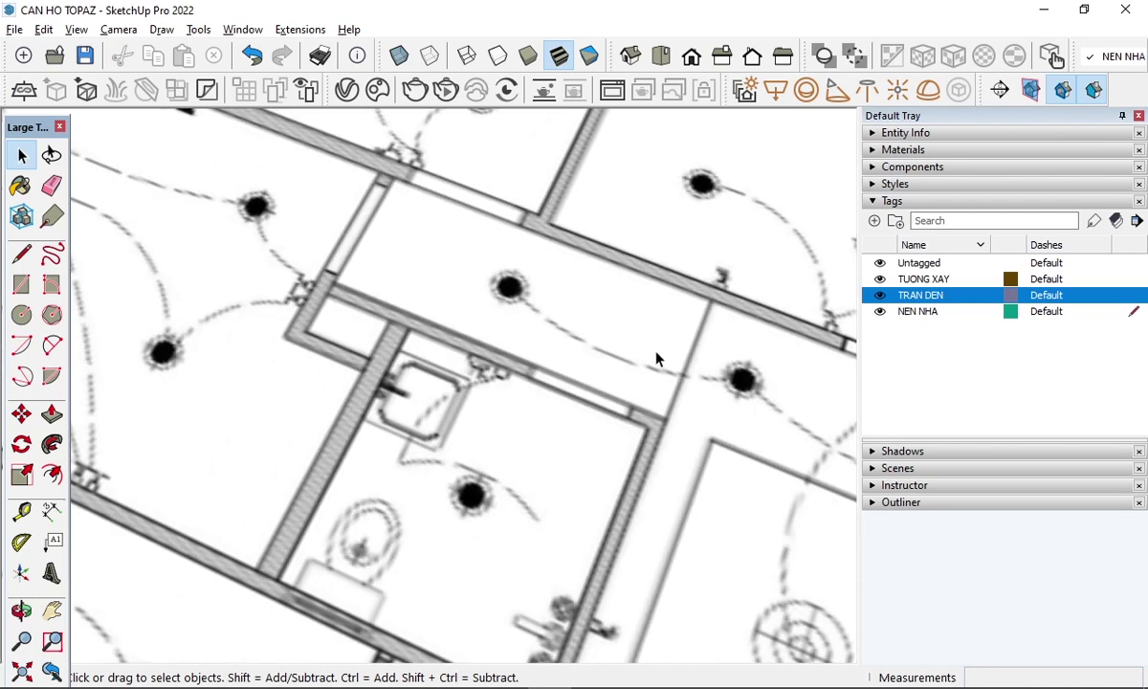
{"action": "scroll", "coordinate": [761, 359], "scroll_direction": "down", "scroll_amount": 2}
{"action": "scroll", "coordinate": [761, 380], "scroll_direction": "down", "scroll_amount": 2}
{"action": "scroll", "coordinate": [453, 139], "scroll_direction": "up", "scroll_amount": 3}
{"action": "scroll", "coordinate": [548, 425], "scroll_direction": "up", "scroll_amount": 2}
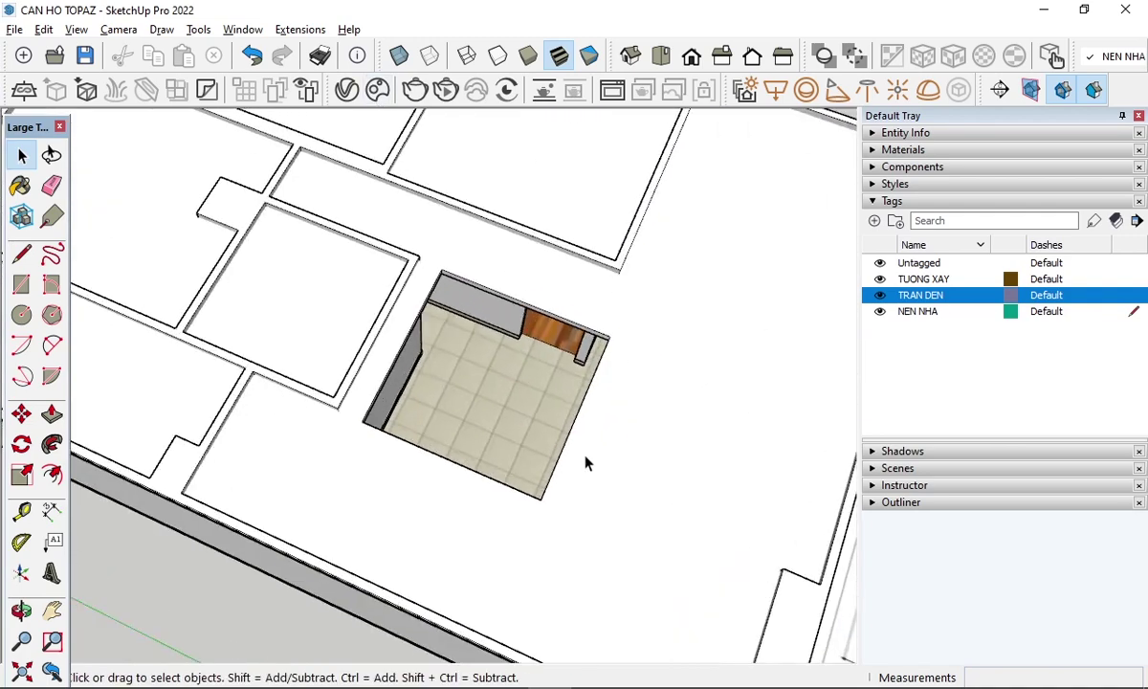
{"action": "middle_click_drag", "start_coordinate": [585, 464], "coordinate": [586, 390]}
{"action": "scroll", "coordinate": [502, 284], "scroll_direction": "up", "scroll_amount": 2}
{"action": "scroll", "coordinate": [421, 278], "scroll_direction": "up", "scroll_amount": 2}
- Raise the top of the wall at the opening's edge by 100 mm
{"action": "scroll", "coordinate": [320, 266], "scroll_direction": "up", "scroll_amount": 2}
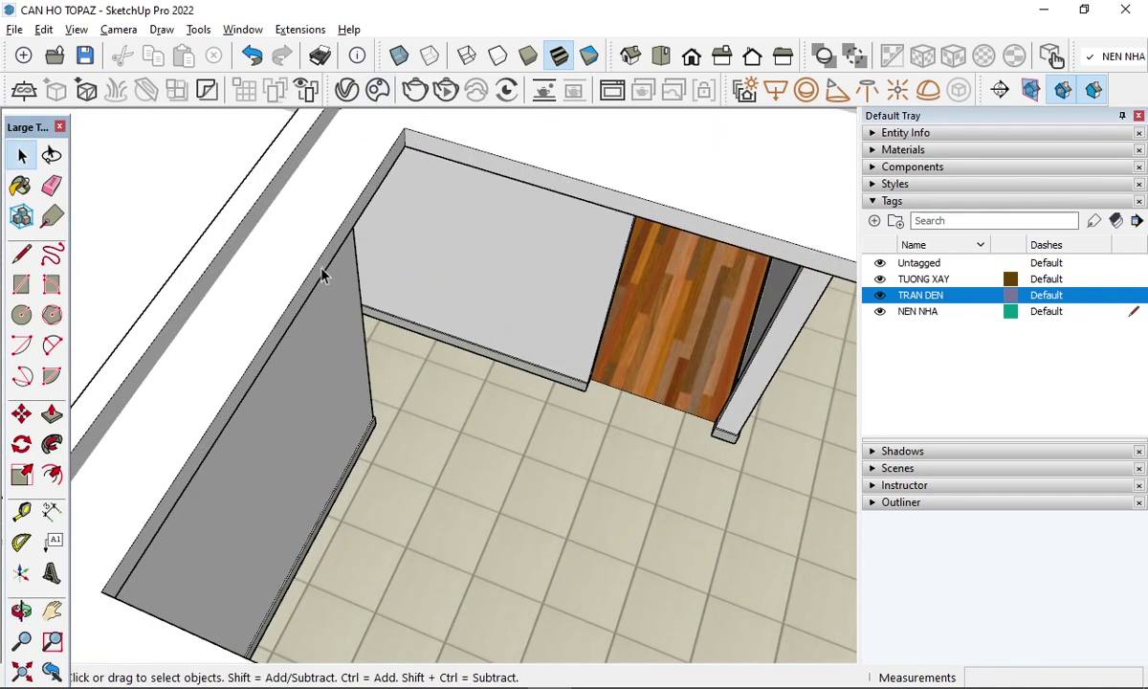
{"action": "left_click", "coordinate": [322, 269]}
{"action": "scroll", "coordinate": [319, 271], "scroll_direction": "up", "scroll_amount": 2}
{"action": "scroll", "coordinate": [316, 276], "scroll_direction": "up", "scroll_amount": 1}
{"action": "left_click", "coordinate": [316, 282]}
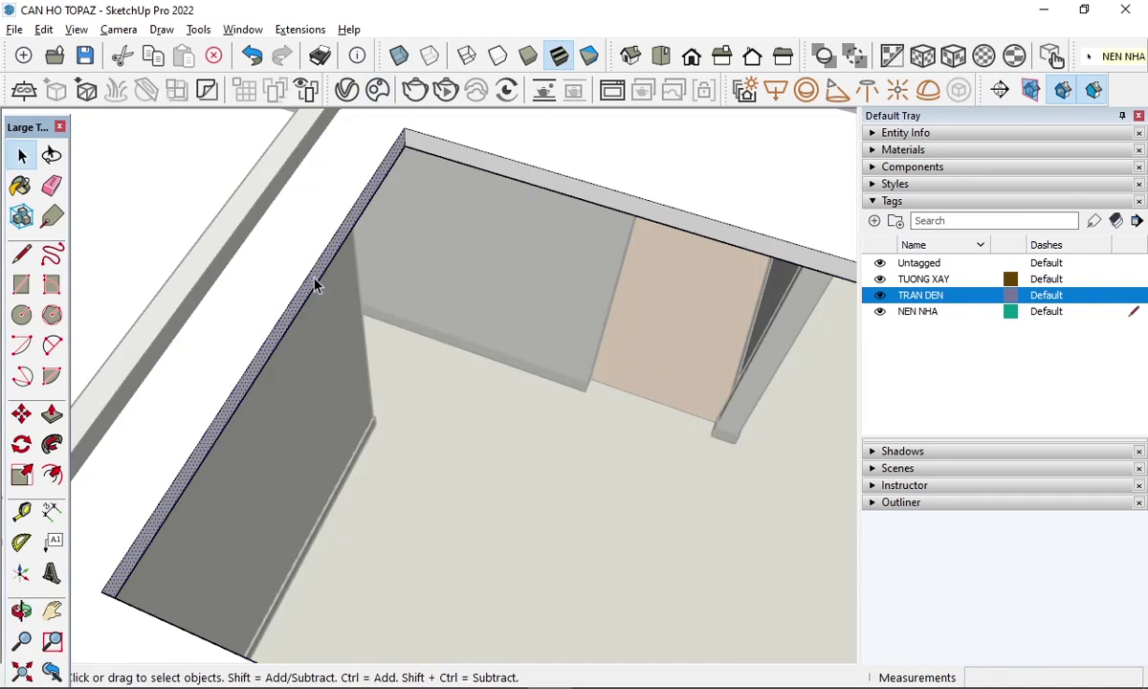
{"action": "key", "text": "p"}
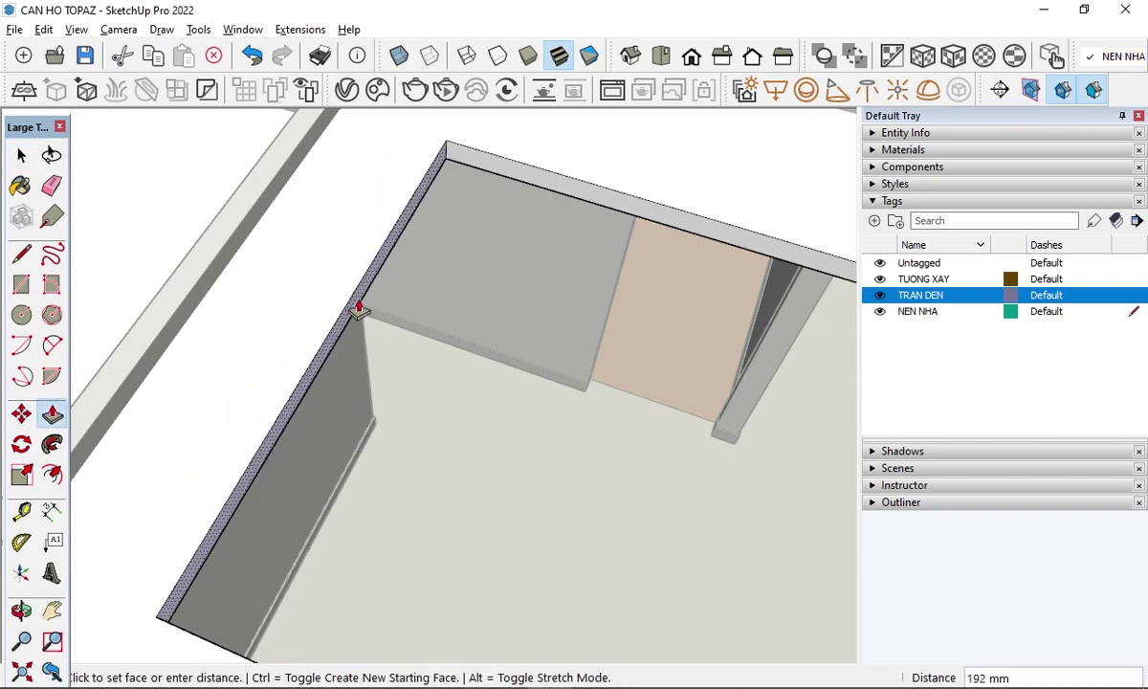
{"action": "key", "text": "Return"}
{"action": "scroll", "coordinate": [354, 309], "scroll_direction": "down", "scroll_amount": 3}
- Pull the dark side face at the opening's opposite corner out about 120 mm
{"action": "mouse_move", "coordinate": [351, 310]}
{"action": "middle_mouse_down"}
{"action": "mouse_move", "coordinate": [512, 385]}
{"action": "mouse_move", "coordinate": [502, 341]}
{"action": "middle_mouse_up"}
{"action": "scroll", "coordinate": [526, 325], "scroll_direction": "up", "scroll_amount": 3}
{"action": "key", "text": "space"}
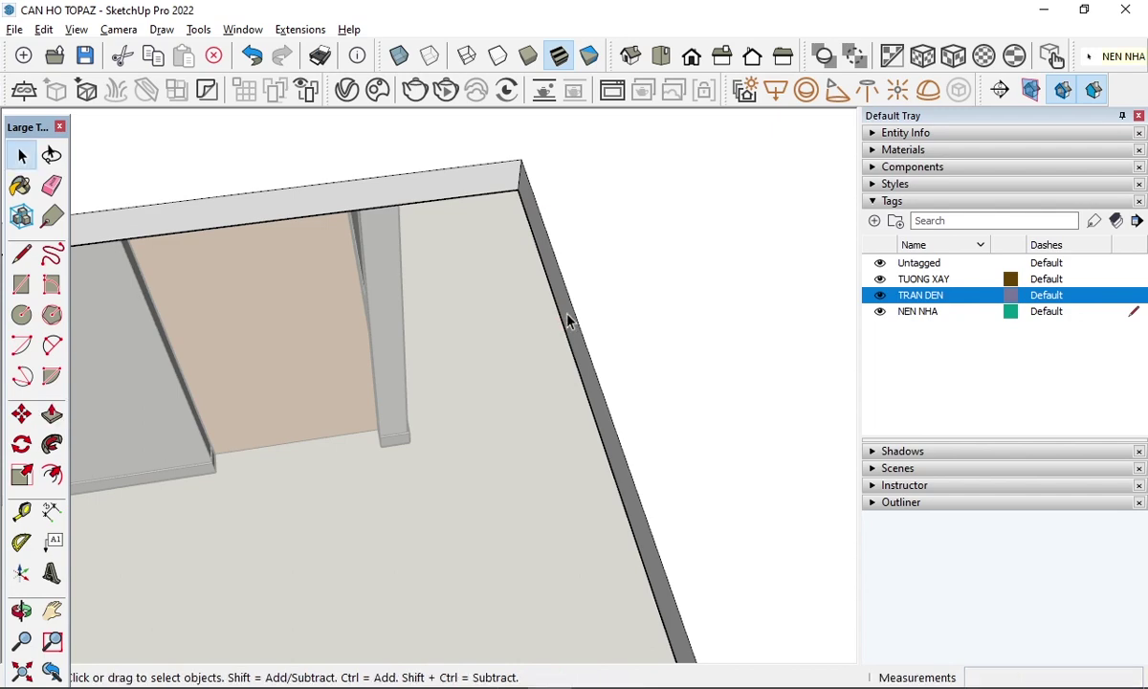
{"action": "key", "text": "p"}
{"action": "left_click", "coordinate": [567, 321]}
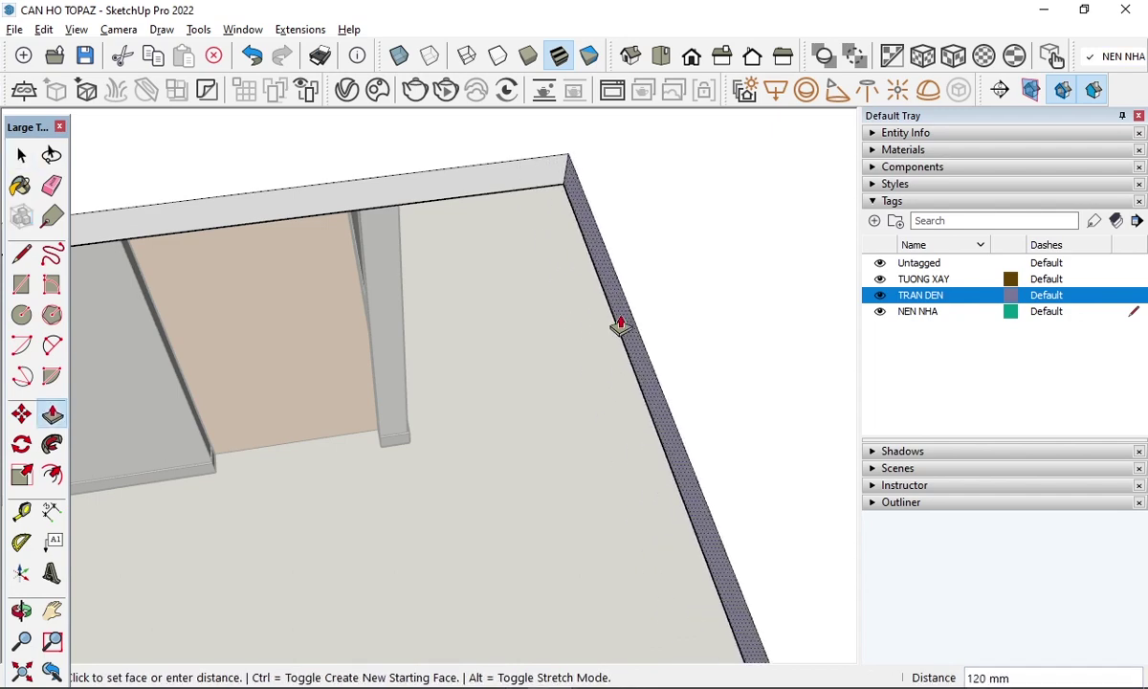
{"action": "key", "text": "space"}
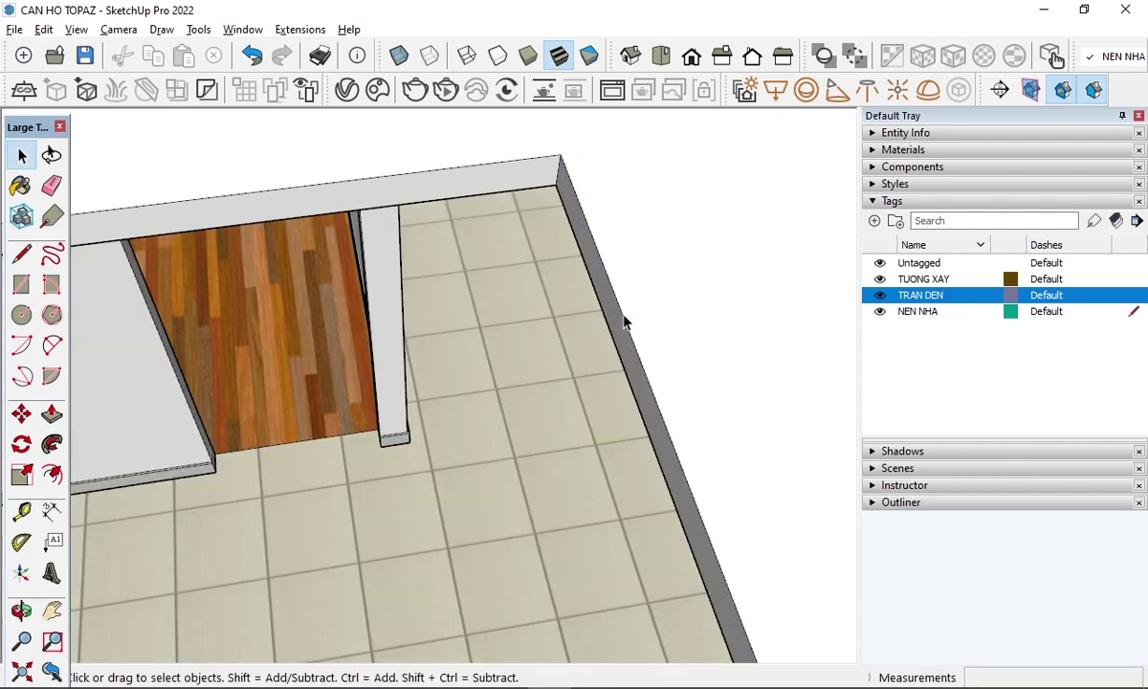
{"action": "scroll", "coordinate": [623, 320], "scroll_direction": "down", "scroll_amount": 3}
{"action": "scroll", "coordinate": [555, 344], "scroll_direction": "down", "scroll_amount": 2}
{"action": "scroll", "coordinate": [465, 373], "scroll_direction": "down", "scroll_amount": 3}
{"action": "mouse_move", "coordinate": [640, 431]}
{"action": "middle_mouse_down"}
{"action": "mouse_move", "coordinate": [392, 441]}
{"action": "mouse_move", "coordinate": [340, 248]}
{"action": "mouse_move", "coordinate": [317, 272]}
{"action": "middle_mouse_up"}
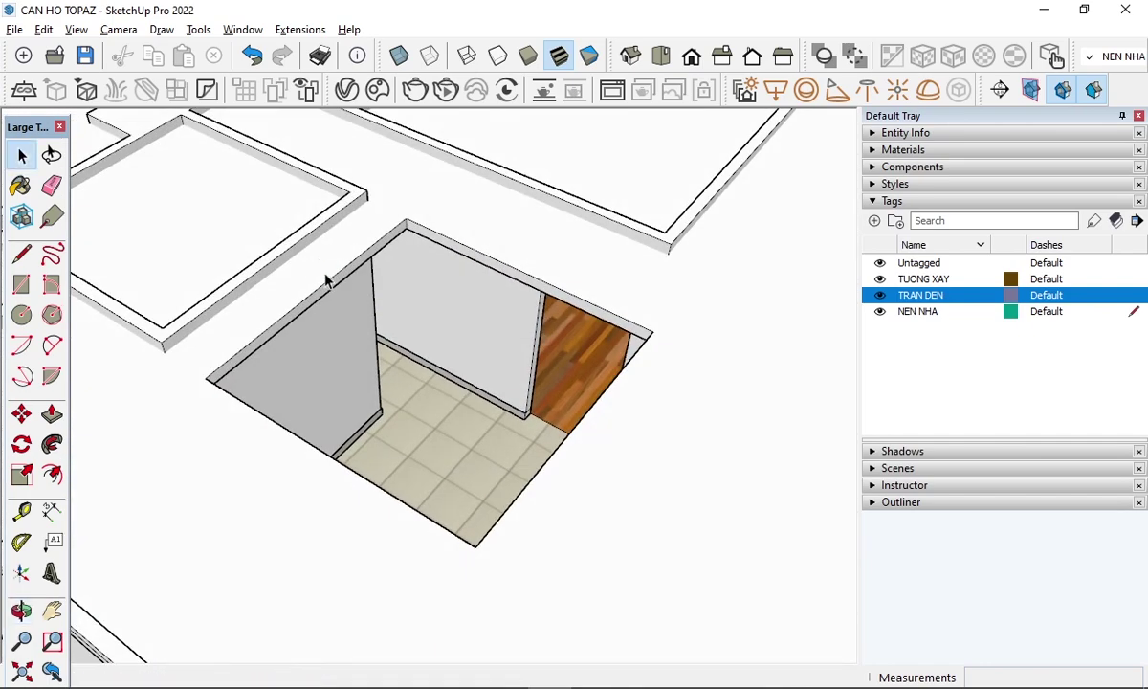
- Offset the opening's top rim edges 200 mm outward to form a ring
{"action": "middle_click_drag", "start_coordinate": [429, 244], "coordinate": [433, 261]}
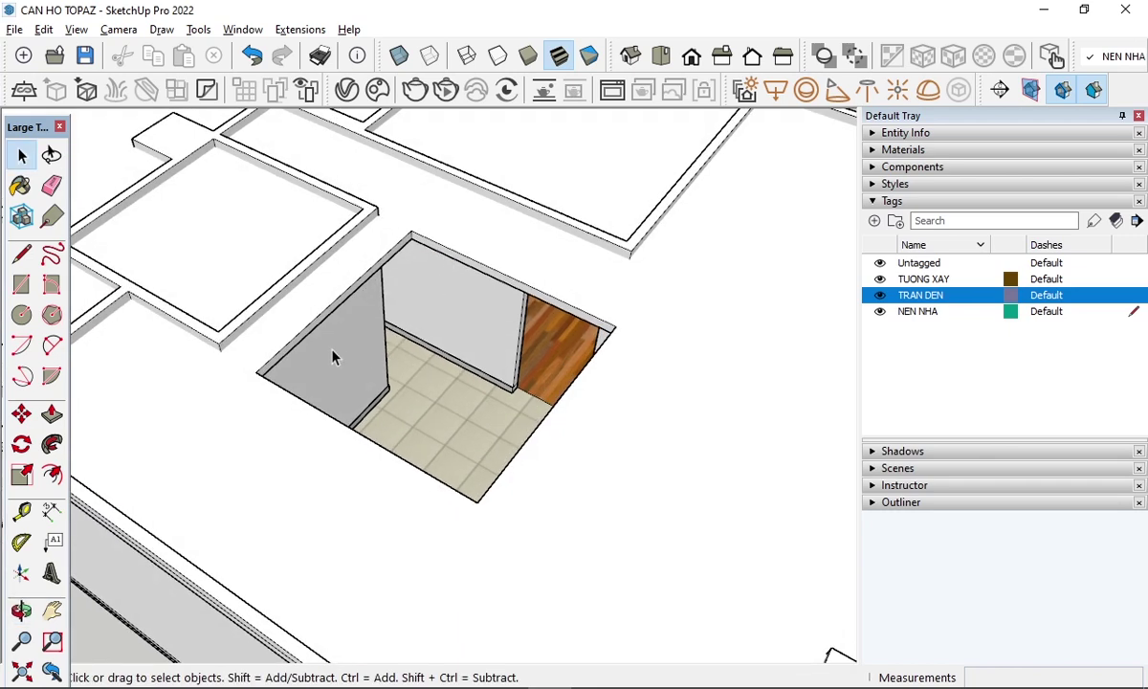
{"action": "scroll", "coordinate": [504, 249], "scroll_direction": "up", "scroll_amount": 2}
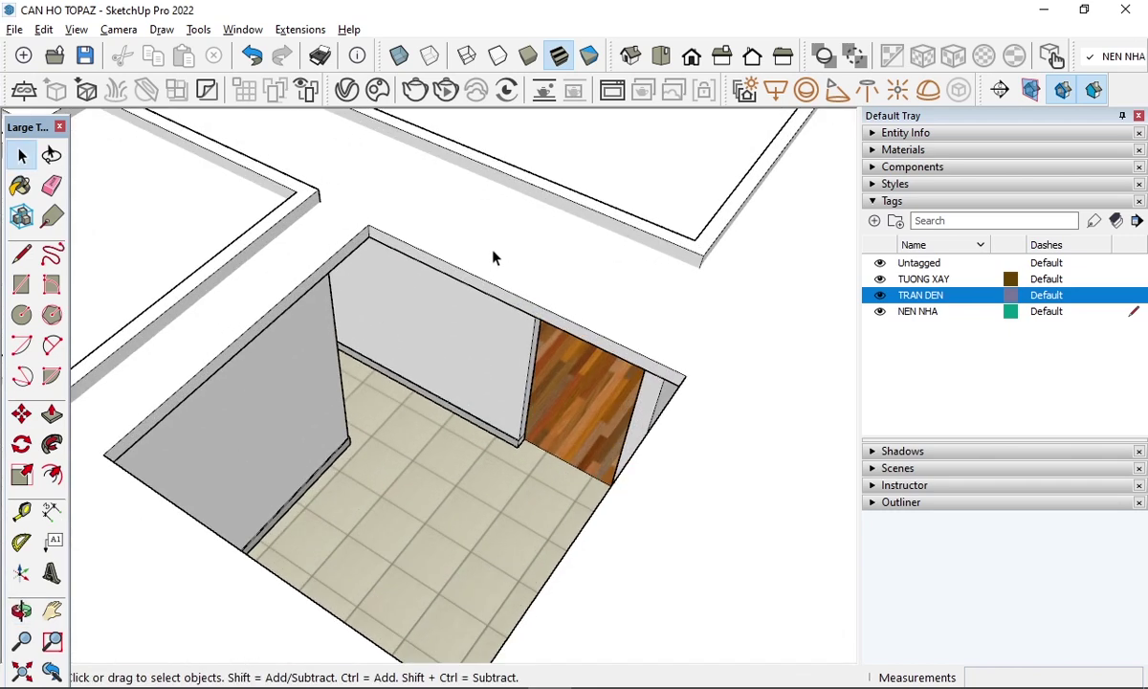
{"action": "left_click", "coordinate": [490, 266]}
{"action": "left_click", "coordinate": [475, 285]}
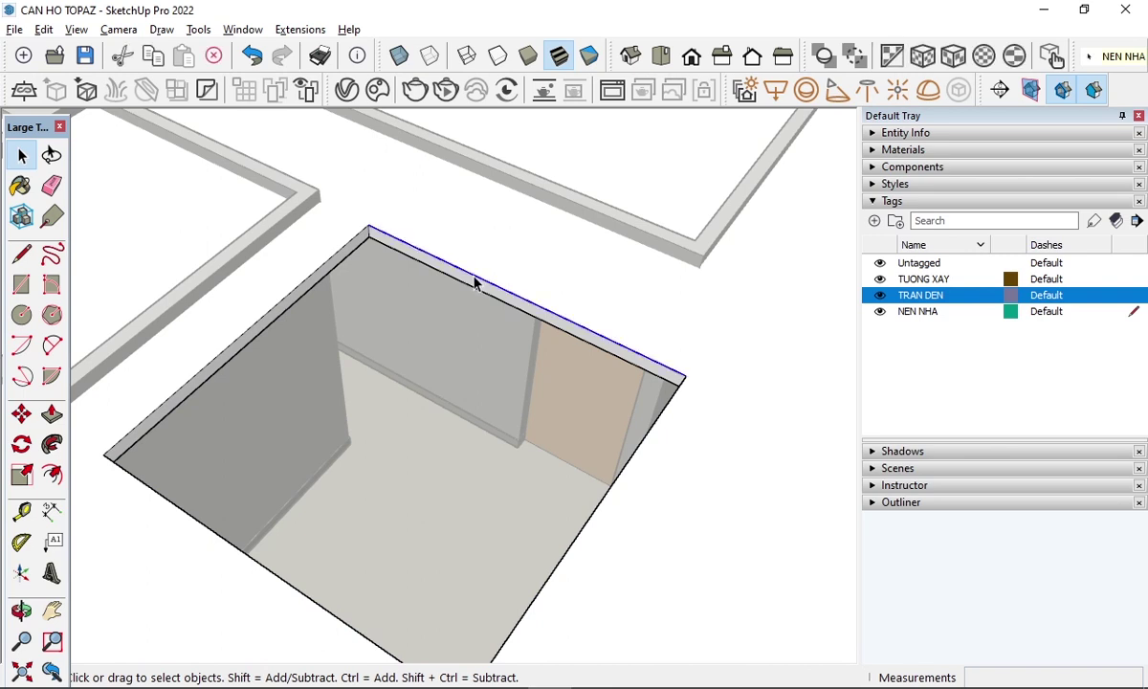
{"action": "left_click", "coordinate": [306, 279], "text": "shift"}
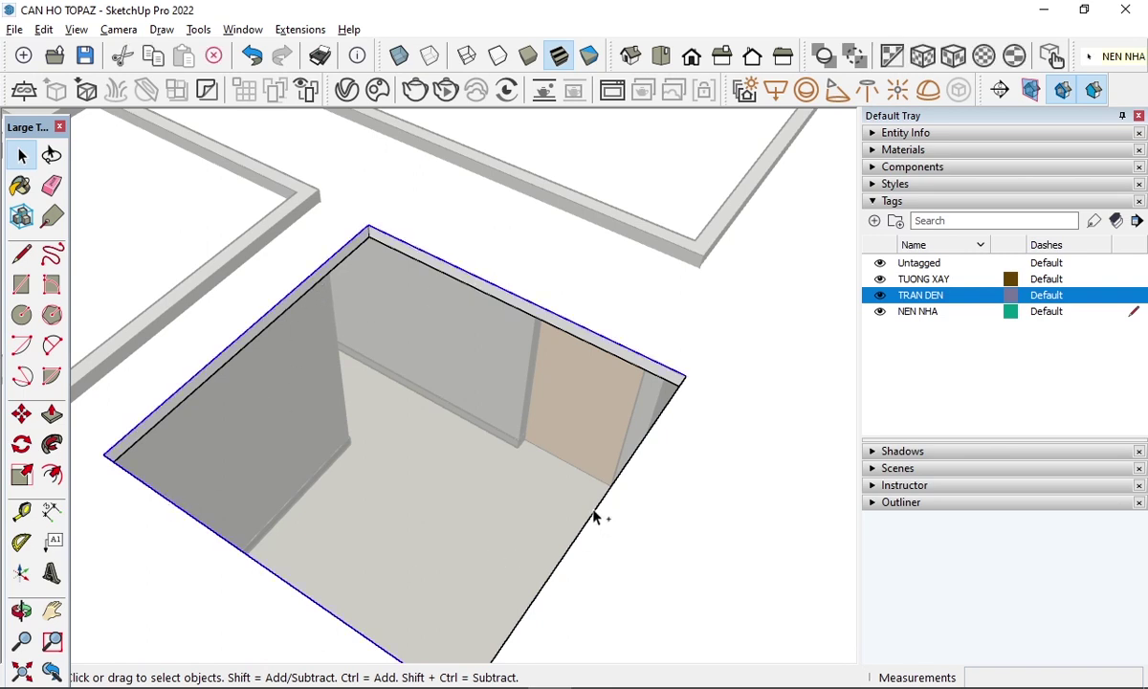
{"action": "key", "text": "f"}
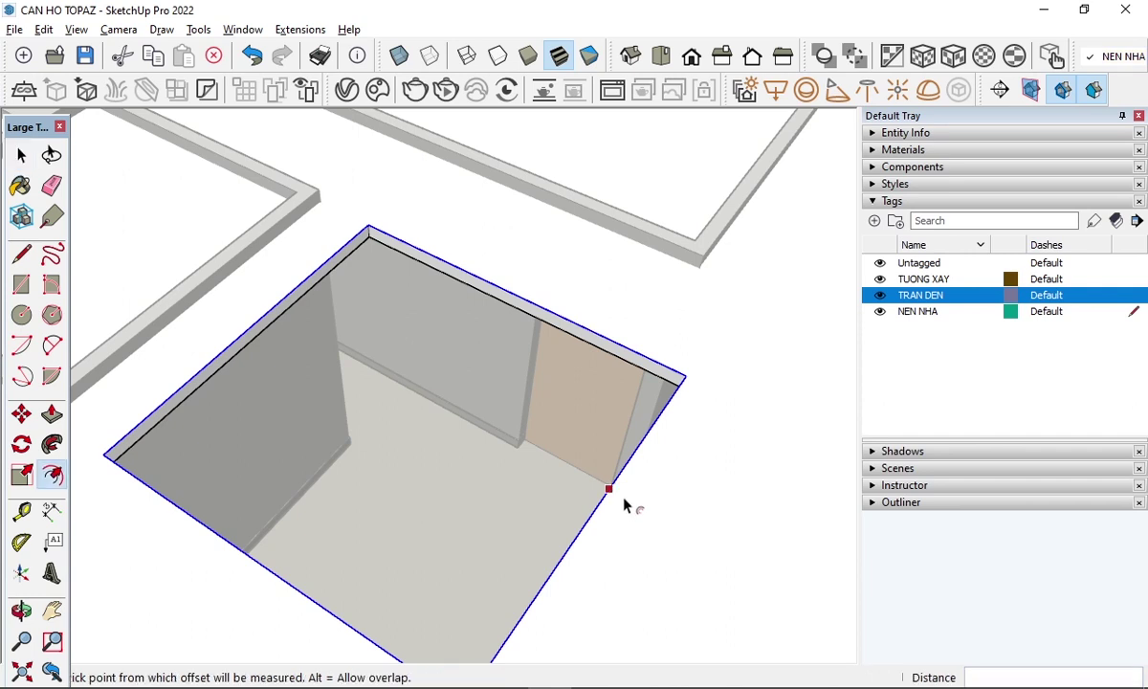
{"action": "left_click", "coordinate": [609, 488]}
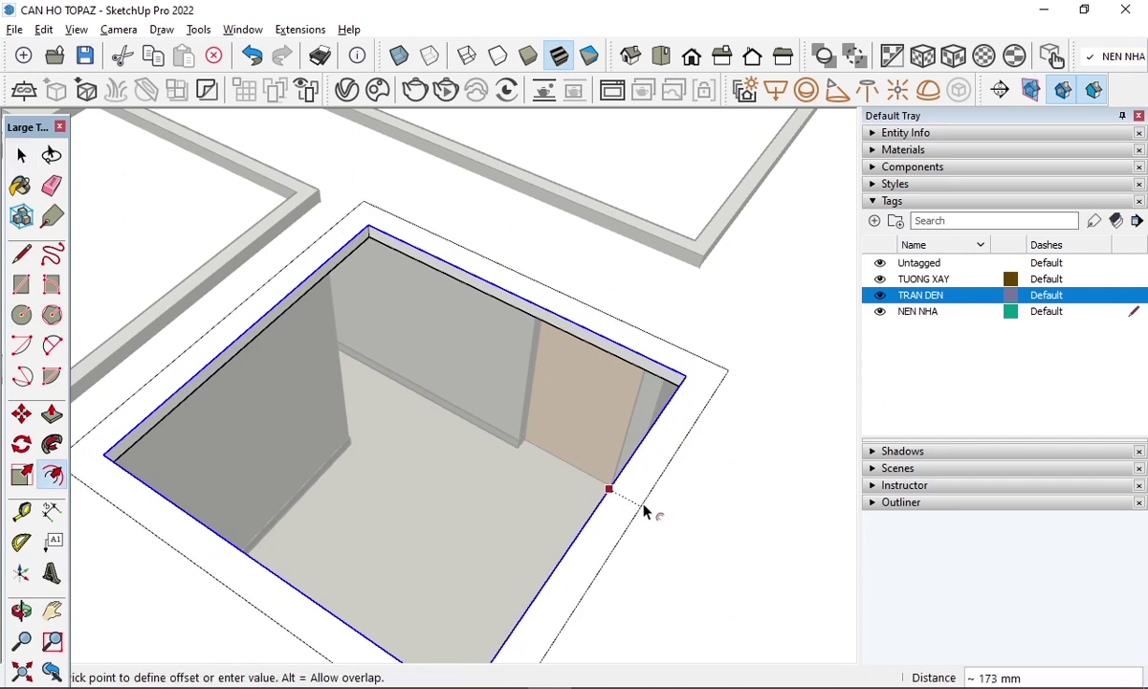
{"action": "type", "text": "200"}
{"action": "key", "text": "Return"}
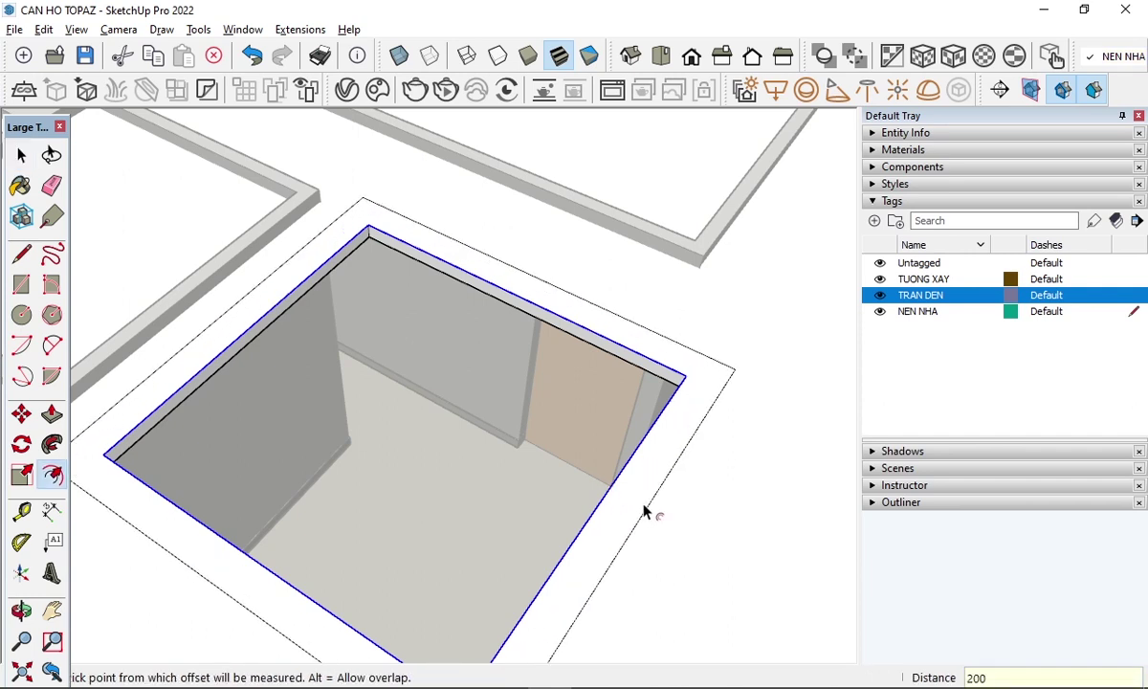
{"action": "key", "text": "space"}
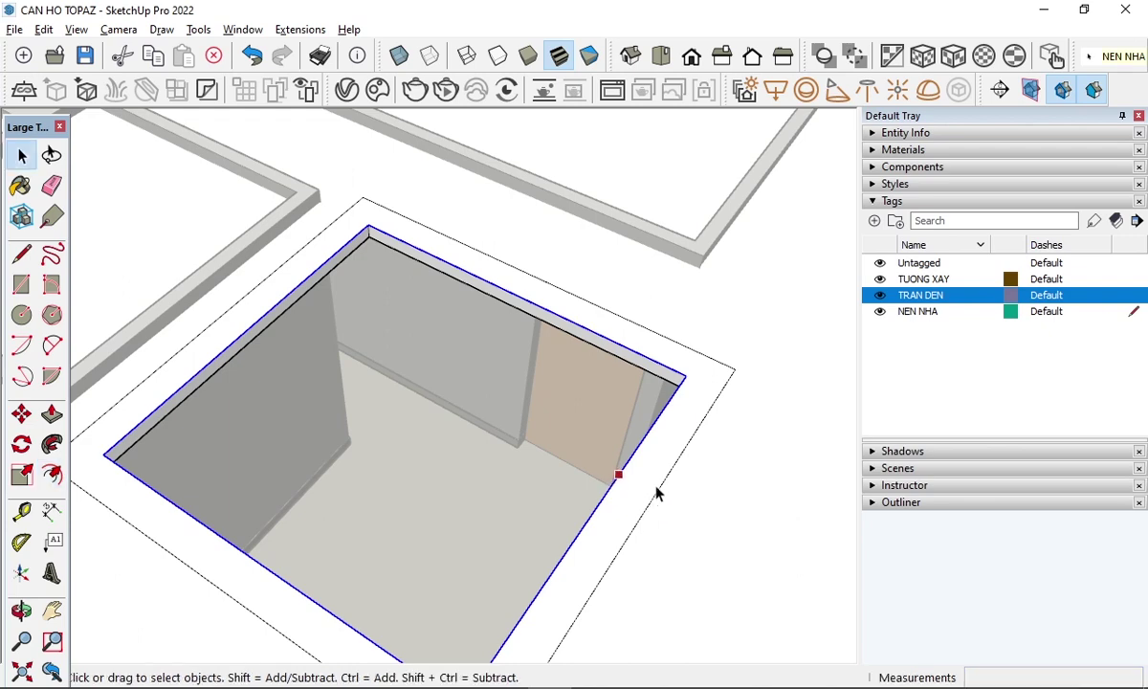
- Offset the ring face 50 mm to create an inner strip
{"action": "left_click", "coordinate": [656, 488]}
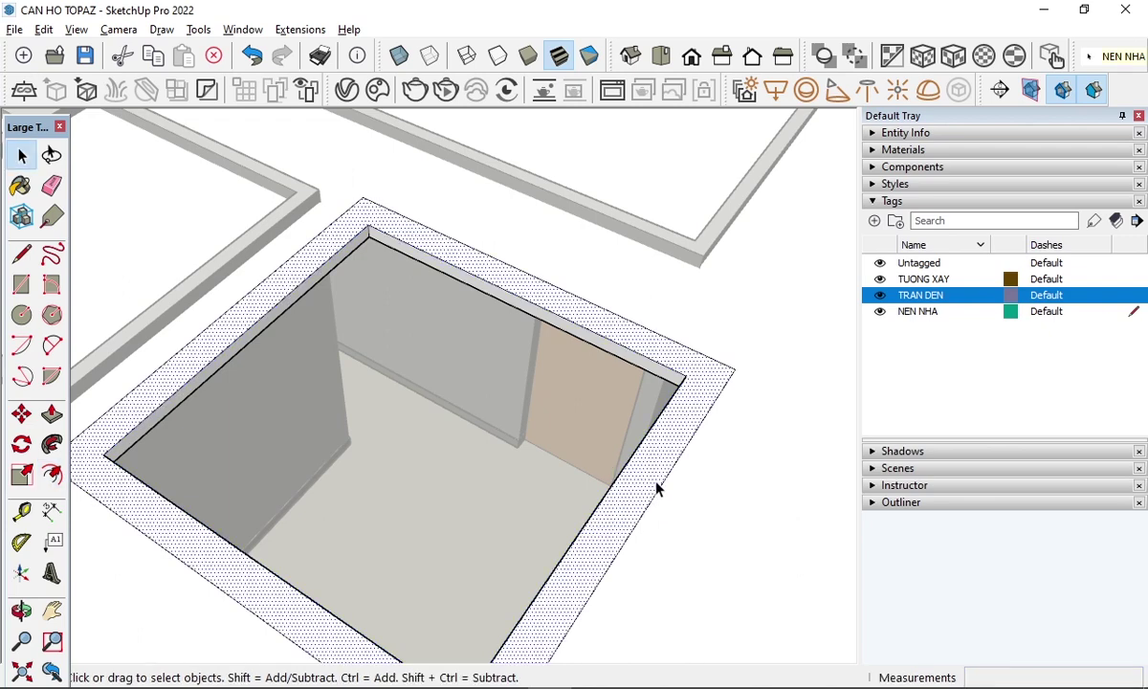
{"action": "key", "text": "f"}
{"action": "left_click", "coordinate": [661, 483]}
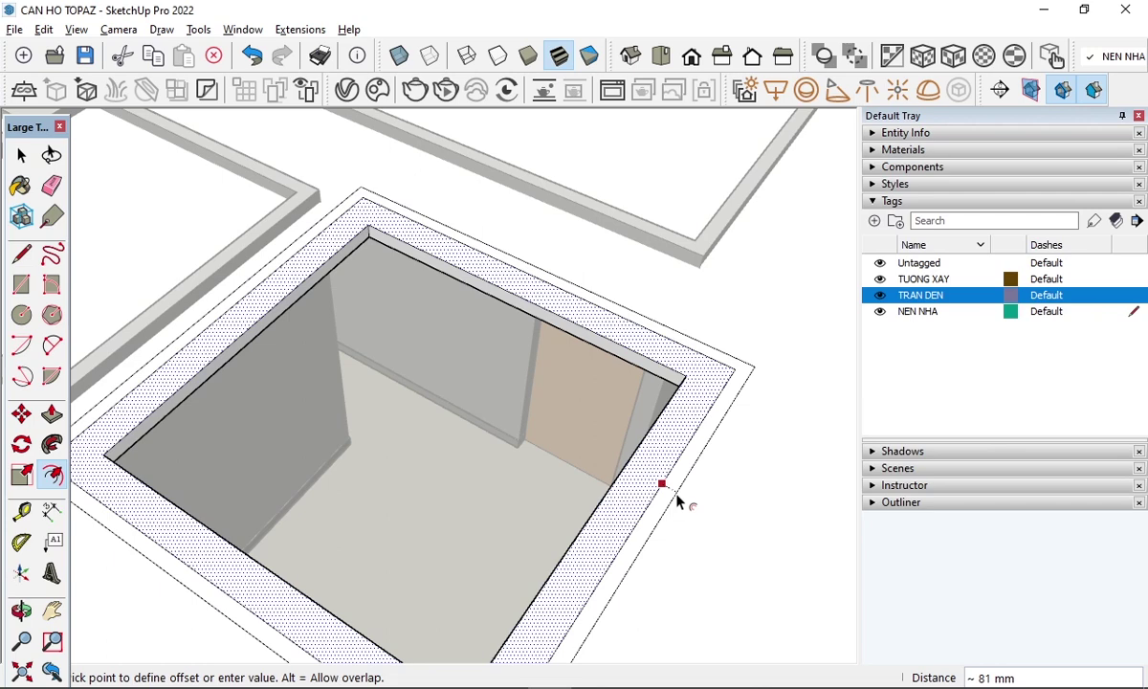
{"action": "type", "text": "50"}
{"action": "key", "text": "Return"}
{"action": "key", "text": "space"}
- Raise the outer ring strip 100 mm as a ledge around the opening
{"action": "scroll", "coordinate": [737, 396], "scroll_direction": "up", "scroll_amount": 2}
{"action": "scroll", "coordinate": [737, 397], "scroll_direction": "up", "scroll_amount": 1}
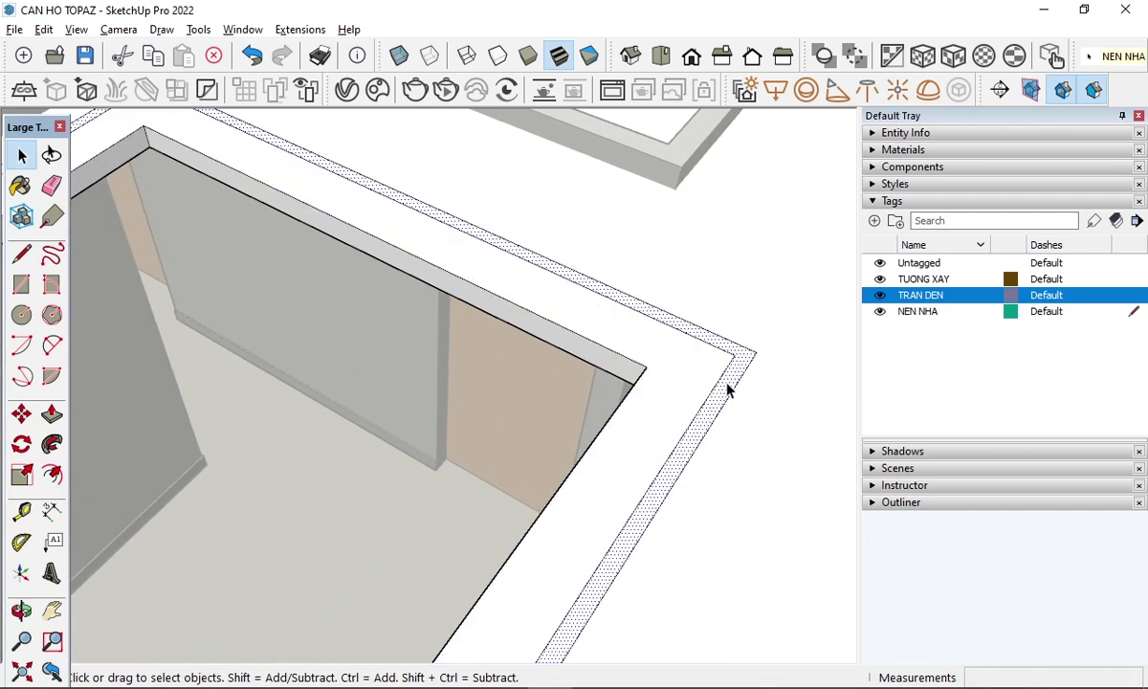
{"action": "key", "text": "p"}
{"action": "left_click", "coordinate": [726, 392]}
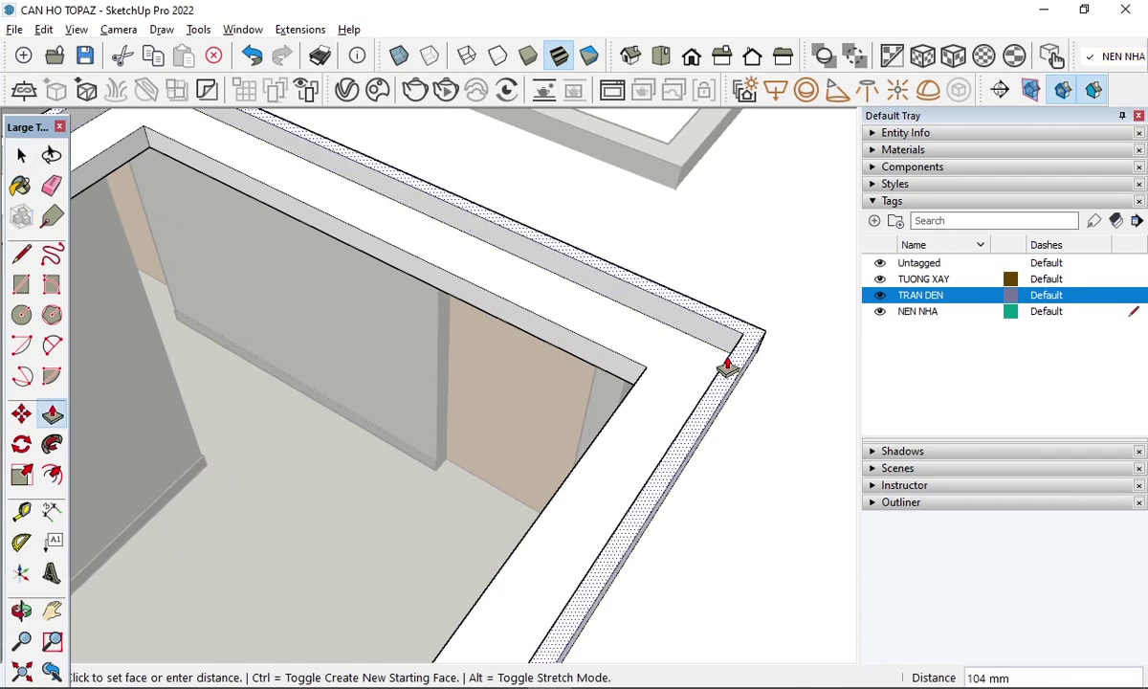
{"action": "type", "text": "100"}
{"action": "key", "text": "Return"}
{"action": "key", "text": "space"}
- Orbit around the textured room to review the raised rim
{"action": "scroll", "coordinate": [736, 250], "scroll_direction": "down", "scroll_amount": 3}
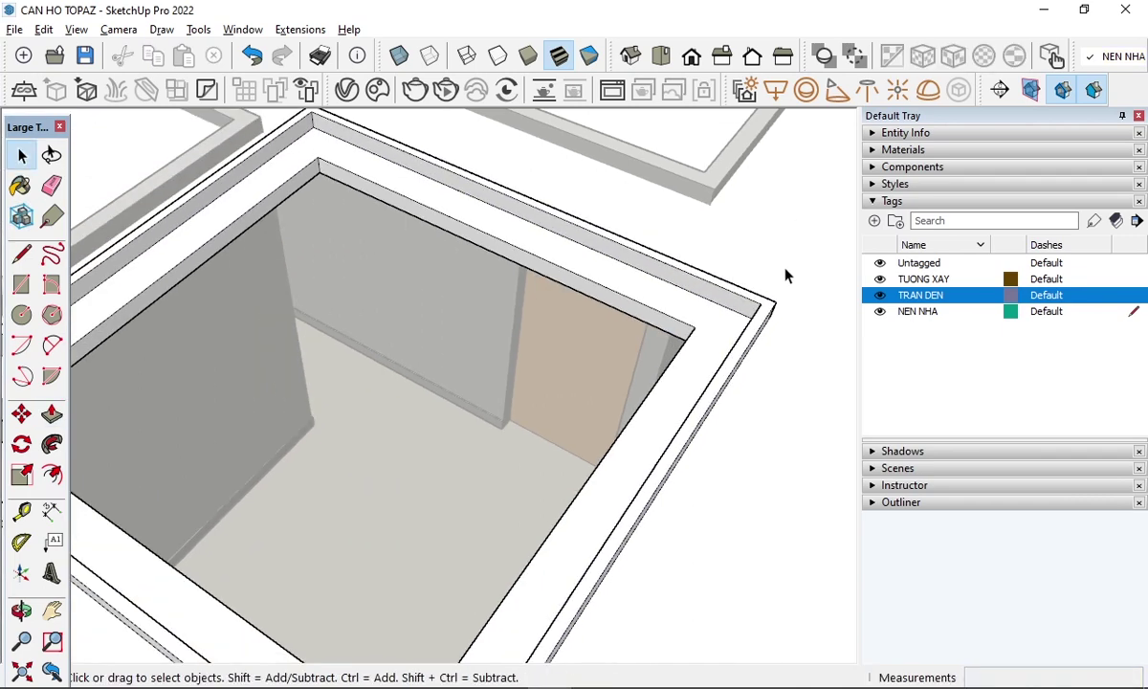
{"action": "scroll", "coordinate": [725, 266], "scroll_direction": "down", "scroll_amount": 1}
{"action": "middle_click_drag", "start_coordinate": [726, 266], "coordinate": [473, 256]}
{"action": "scroll", "coordinate": [409, 325], "scroll_direction": "down", "scroll_amount": 3}
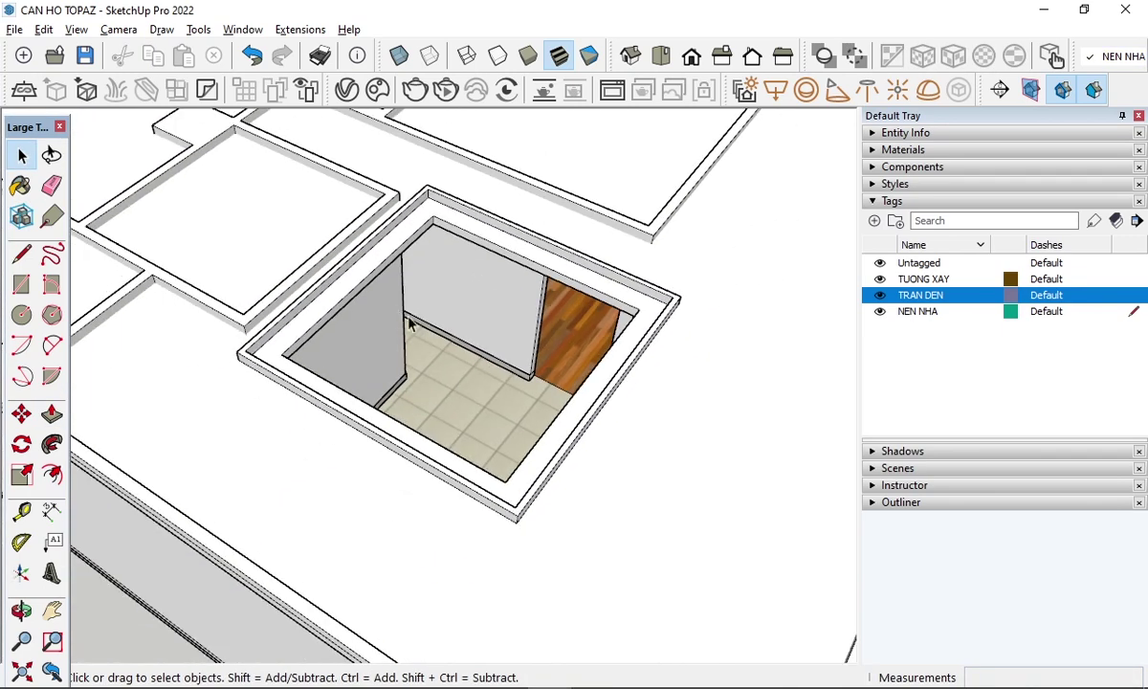
{"action": "mouse_move", "coordinate": [409, 326]}
{"action": "middle_mouse_down"}
{"action": "mouse_move", "coordinate": [397, 306]}
{"action": "mouse_move", "coordinate": [378, 323]}
{"action": "mouse_move", "coordinate": [432, 274]}
{"action": "mouse_move", "coordinate": [495, 379]}
{"action": "middle_mouse_up"}
{"action": "scroll", "coordinate": [391, 294], "scroll_direction": "up", "scroll_amount": 3}
{"action": "scroll", "coordinate": [510, 297], "scroll_direction": "down", "scroll_amount": 2}
{"action": "middle_click_drag", "start_coordinate": [510, 297], "coordinate": [553, 513]}
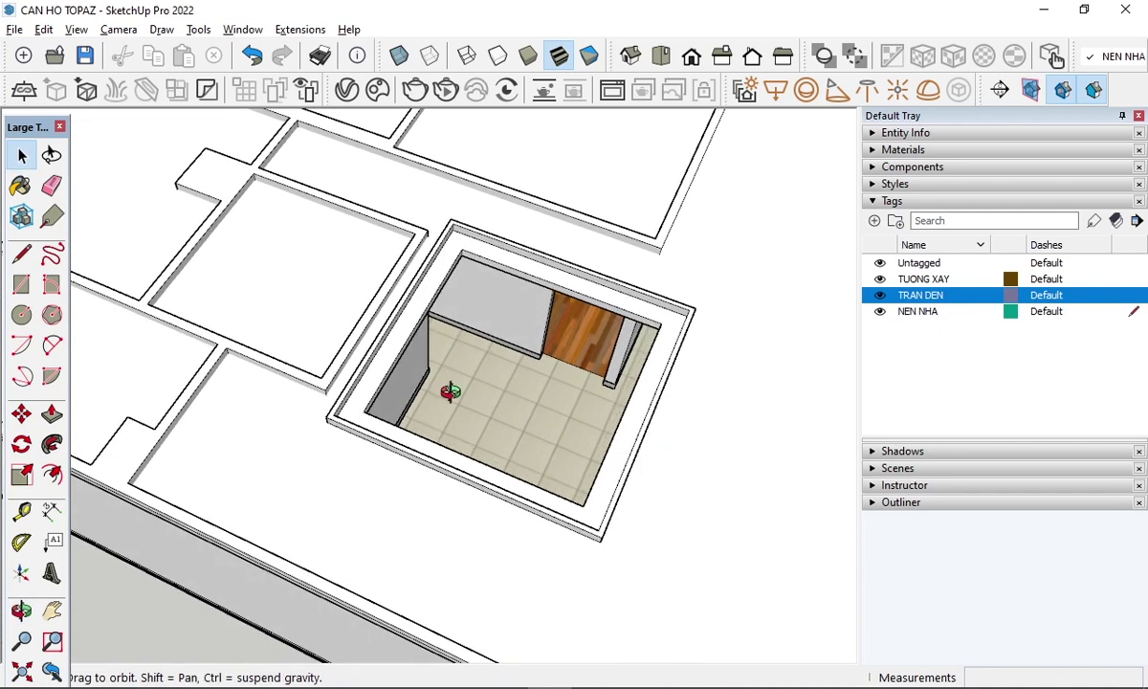
{"action": "scroll", "coordinate": [553, 514], "scroll_direction": "up", "scroll_amount": 2}
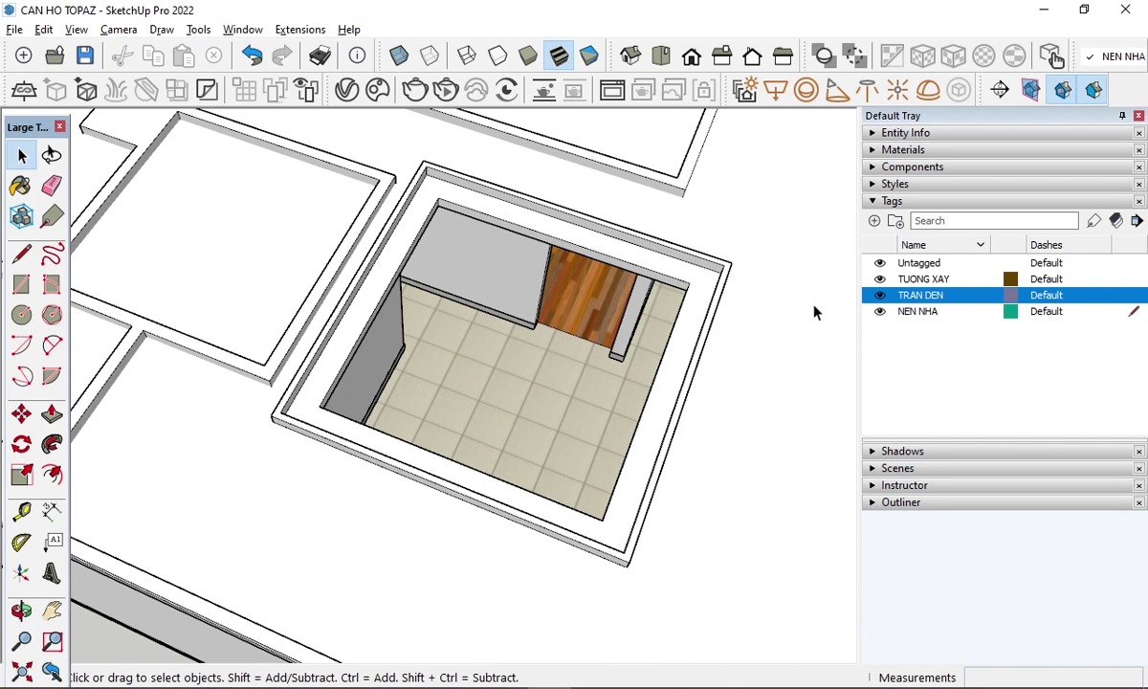
- Draw a 2200×2200 mm rectangle over the room and select its face
{"action": "key", "text": "r"}
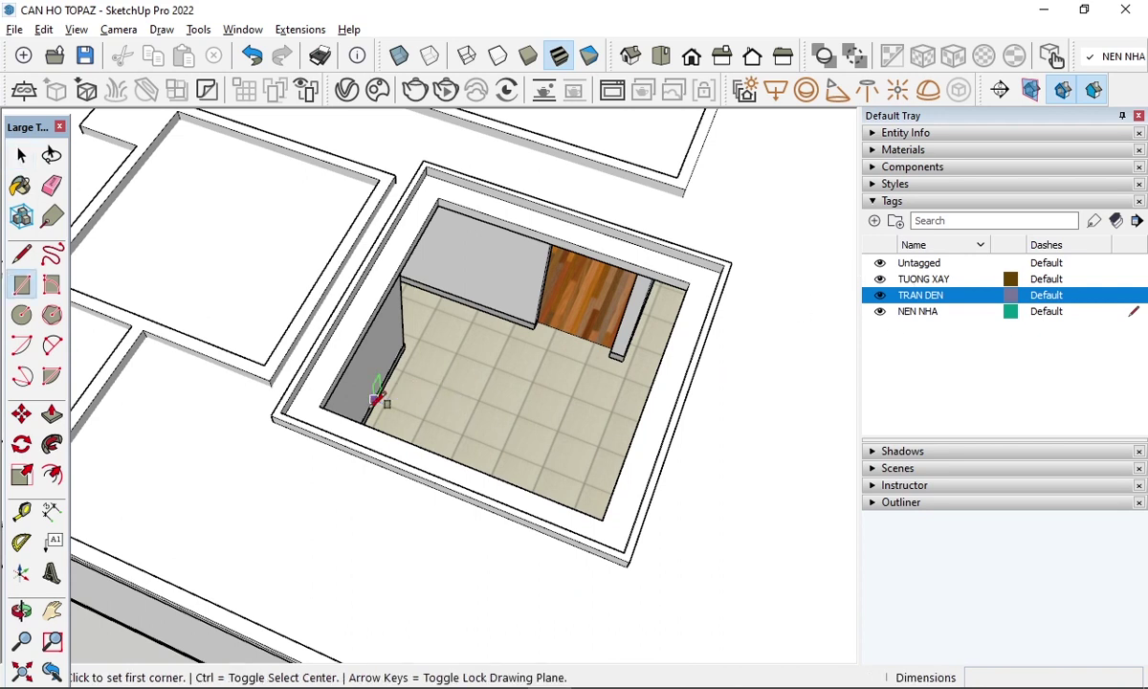
{"action": "left_click", "coordinate": [320, 406]}
{"action": "left_click", "coordinate": [690, 280]}
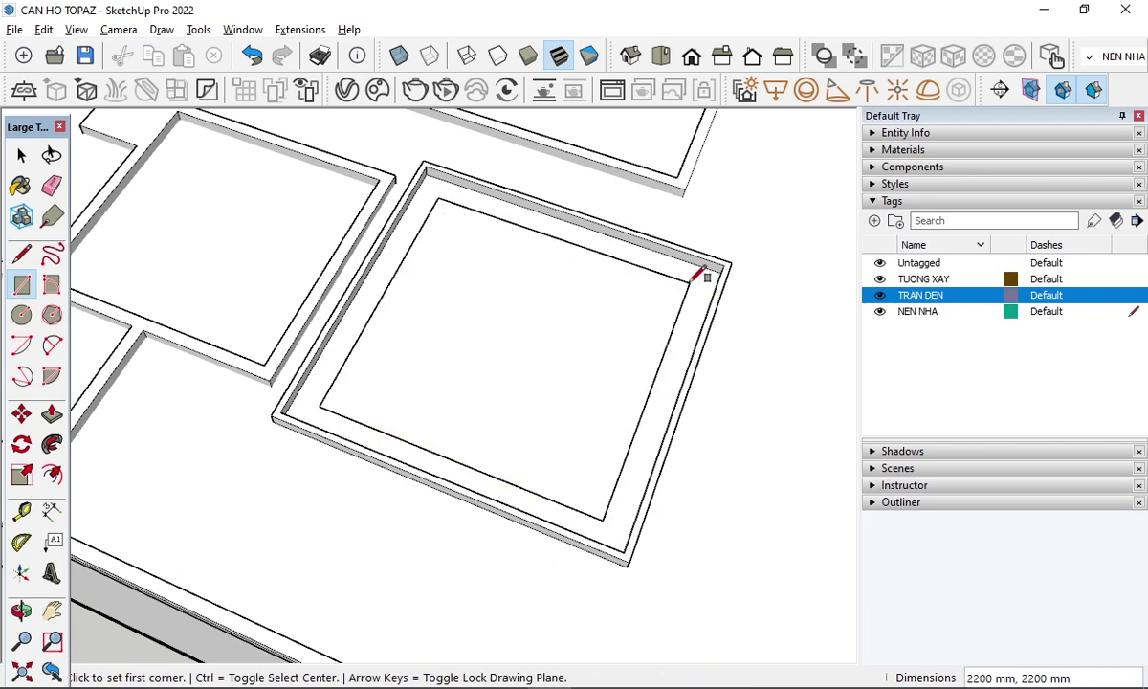
{"action": "scroll", "coordinate": [696, 275], "scroll_direction": "up", "scroll_amount": 3}
{"action": "key", "text": "space"}
{"action": "left_click", "coordinate": [667, 311]}
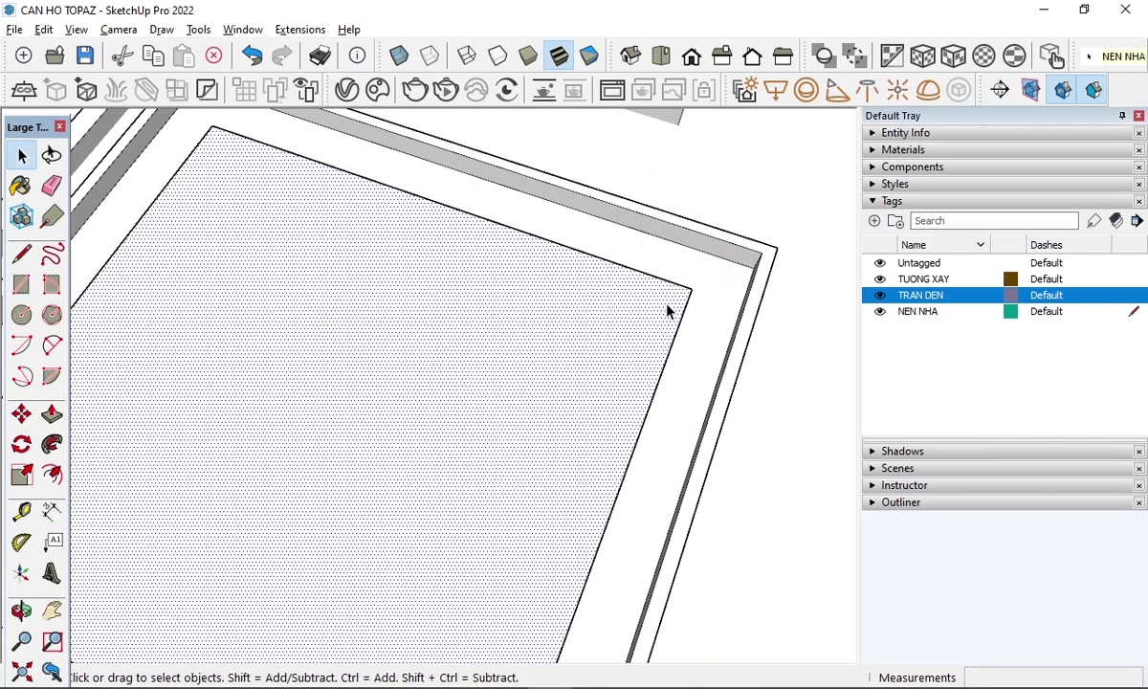
- Offset the rectangle face 100 mm inward and delete the inner face, leaving a frame
{"action": "key", "text": "f"}
{"action": "left_click", "coordinate": [683, 310]}
{"action": "type", "text": "1"}
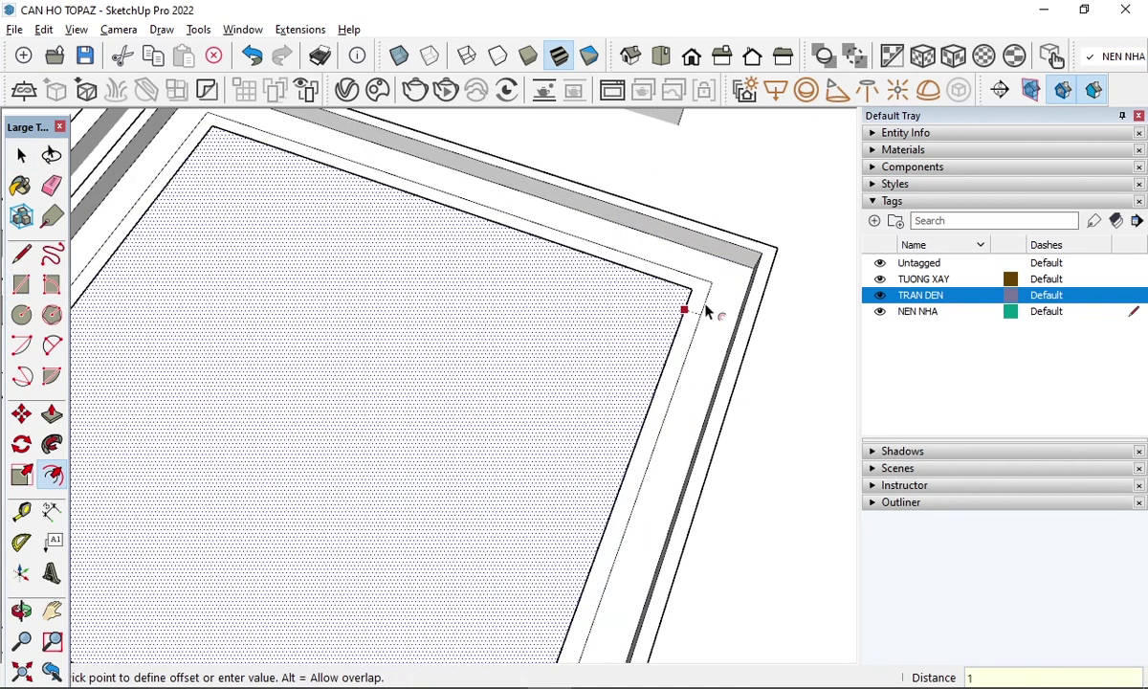
{"action": "type", "text": "00"}
{"action": "key", "text": "Return"}
{"action": "key", "text": "space"}
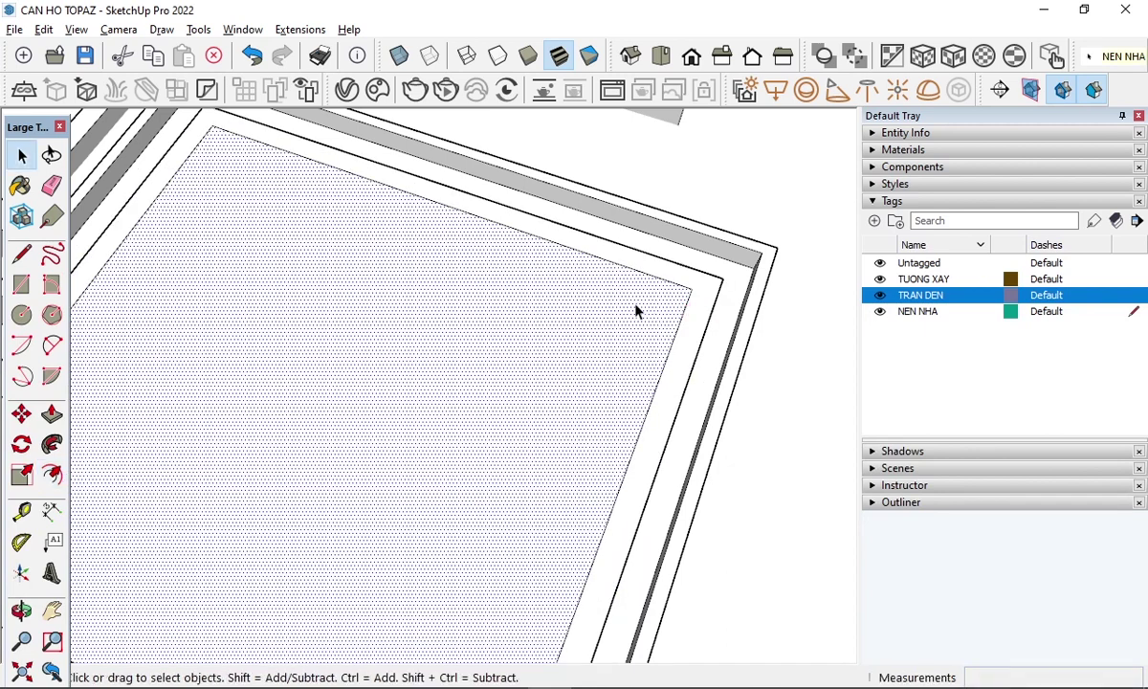
{"action": "key", "text": "Escape"}
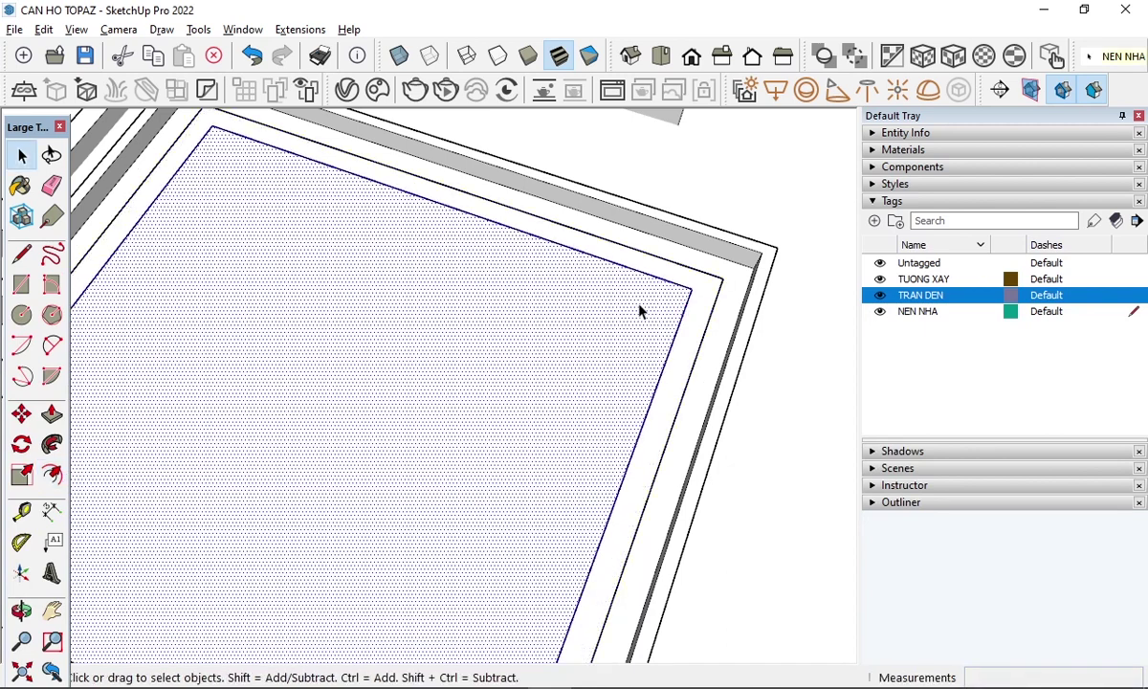
{"action": "key", "text": "Delete"}
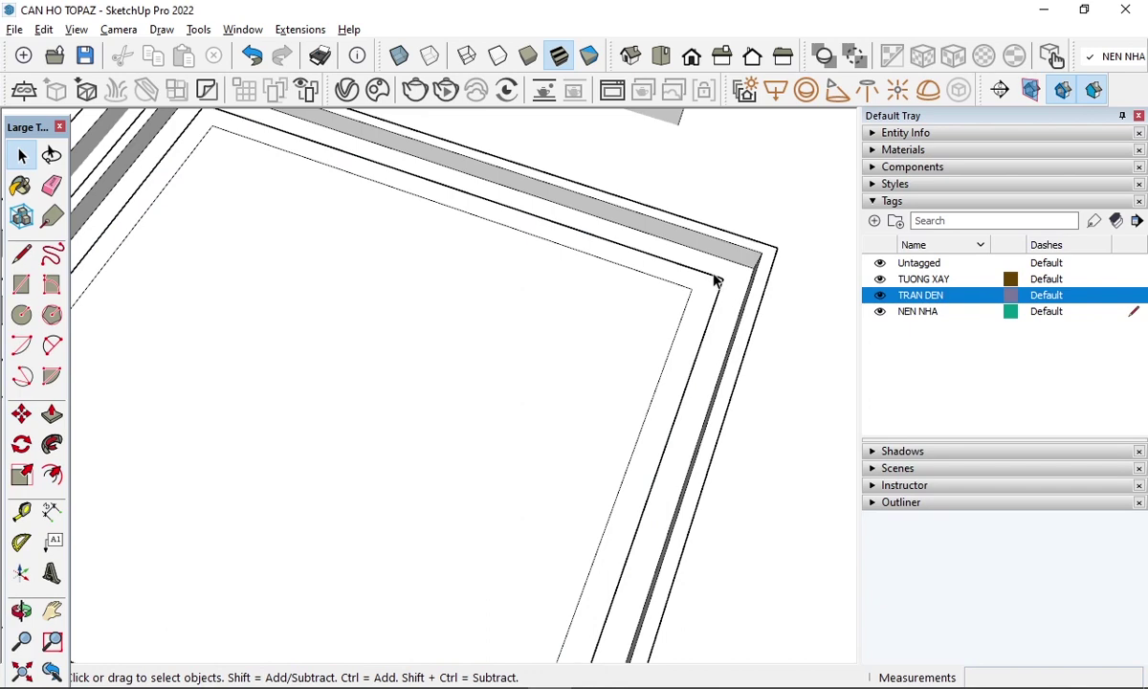
- Select the frame's top and bottom inner edges and try offsetting them
{"action": "left_click", "coordinate": [715, 280]}
{"action": "scroll", "coordinate": [716, 287], "scroll_direction": "down", "scroll_amount": 1}
{"action": "scroll", "coordinate": [715, 292], "scroll_direction": "down", "scroll_amount": 1}
{"action": "scroll", "coordinate": [716, 304], "scroll_direction": "down", "scroll_amount": 1}
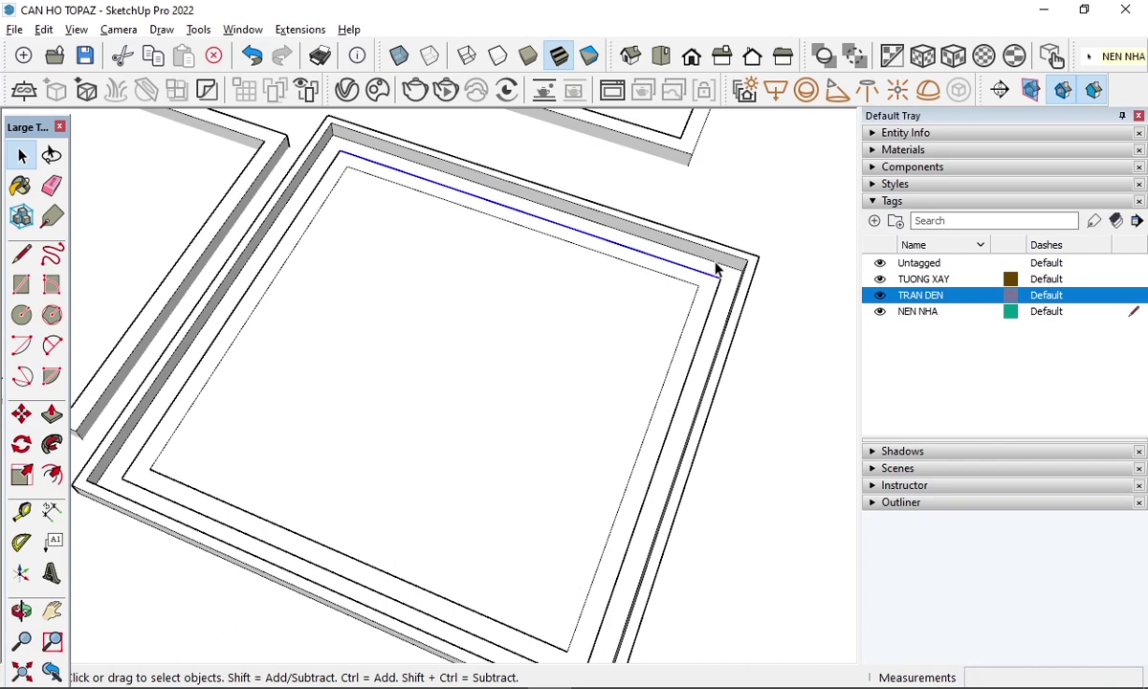
{"action": "scroll", "coordinate": [717, 271], "scroll_direction": "up", "scroll_amount": 2}
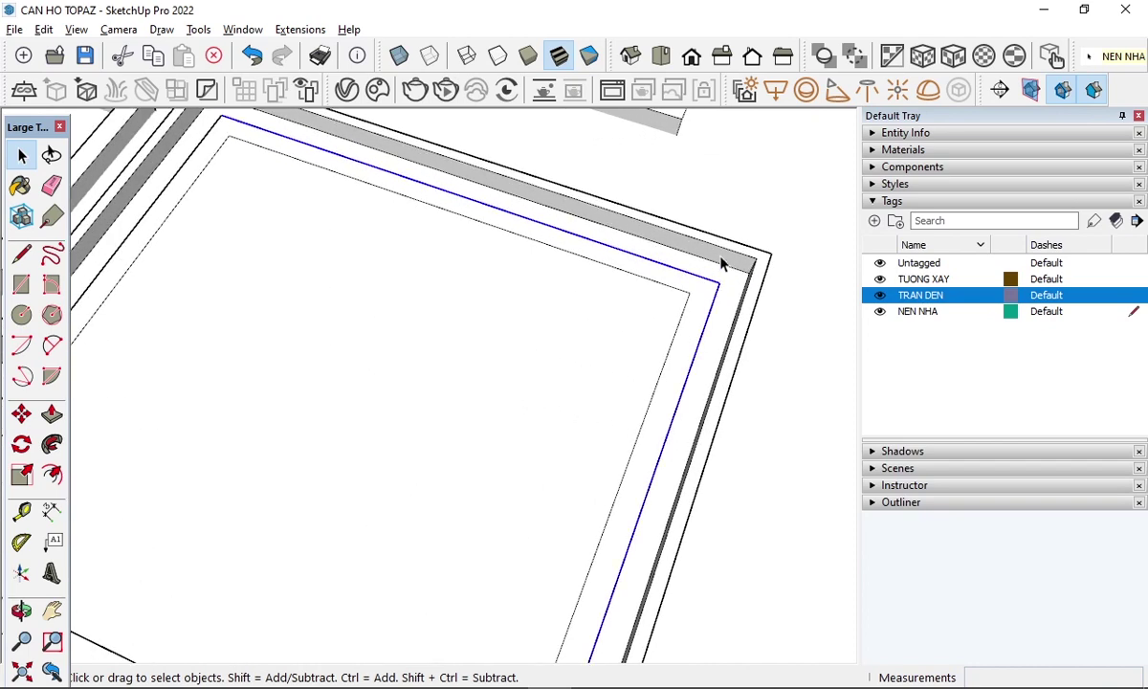
{"action": "scroll", "coordinate": [418, 382], "scroll_direction": "down", "scroll_amount": 3}
{"action": "scroll", "coordinate": [275, 438], "scroll_direction": "up", "scroll_amount": 3}
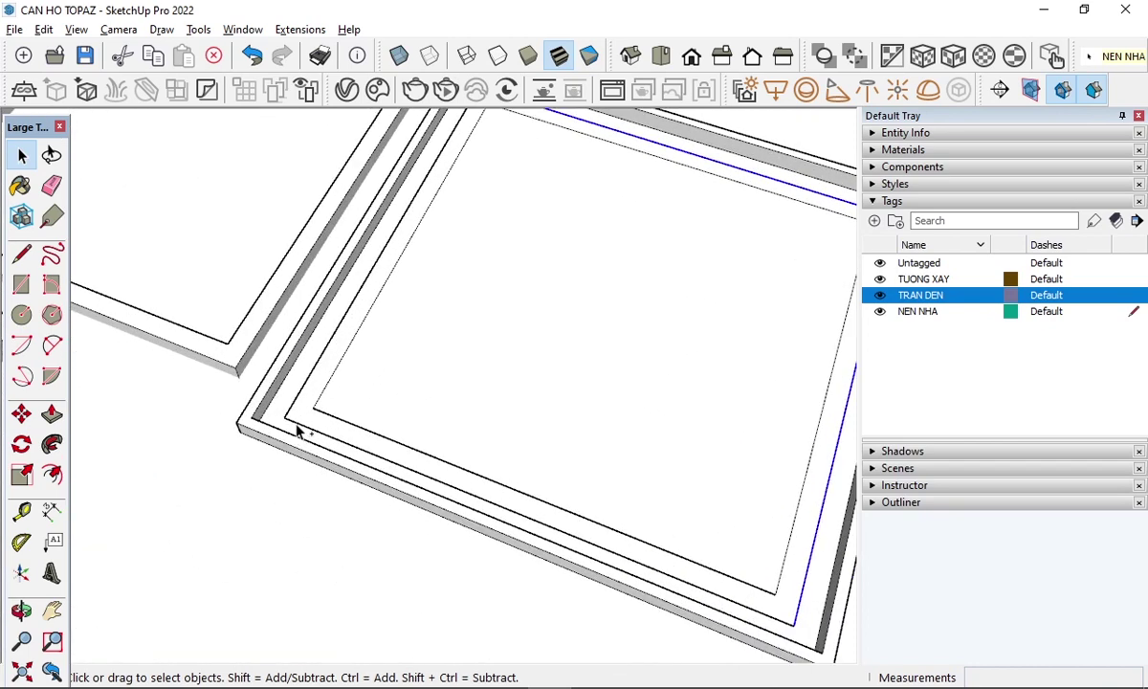
{"action": "left_click", "coordinate": [292, 415], "text": "ctrl"}
{"action": "scroll", "coordinate": [292, 414], "scroll_direction": "down", "scroll_amount": 3}
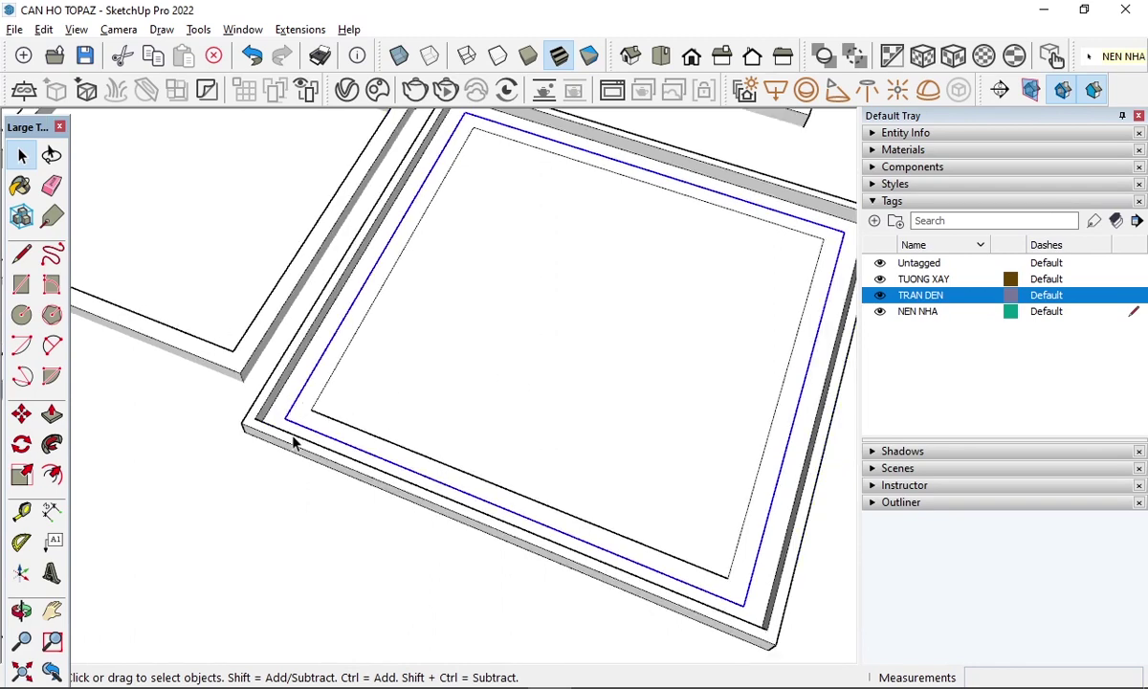
{"action": "scroll", "coordinate": [697, 205], "scroll_direction": "down", "scroll_amount": 1}
{"action": "scroll", "coordinate": [757, 321], "scroll_direction": "up", "scroll_amount": 3}
{"action": "scroll", "coordinate": [730, 342], "scroll_direction": "up", "scroll_amount": 2}
{"action": "scroll", "coordinate": [730, 343], "scroll_direction": "up", "scroll_amount": 2}
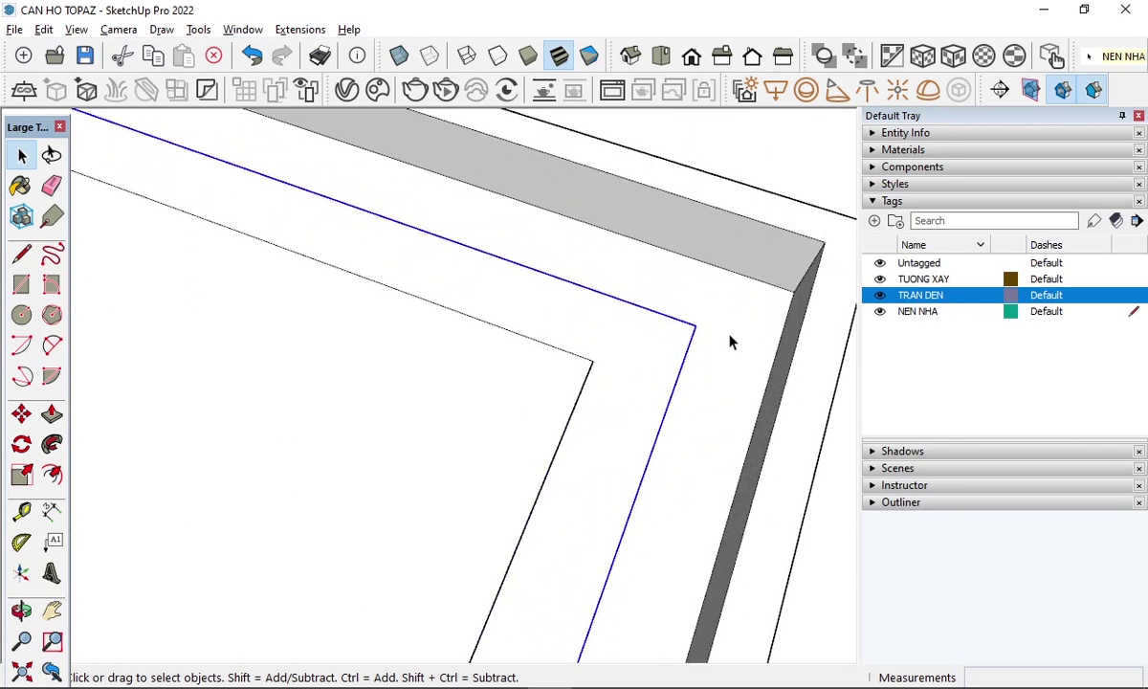
{"action": "key", "text": "f"}
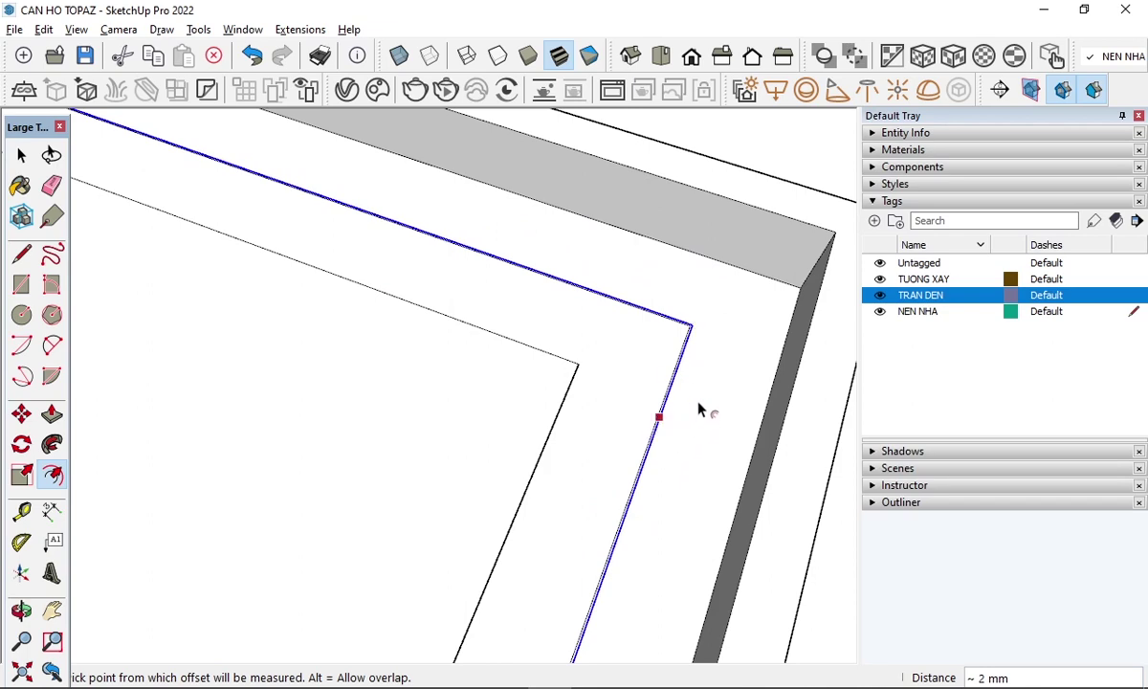
{"action": "scroll", "coordinate": [724, 297], "scroll_direction": "down", "scroll_amount": 2}
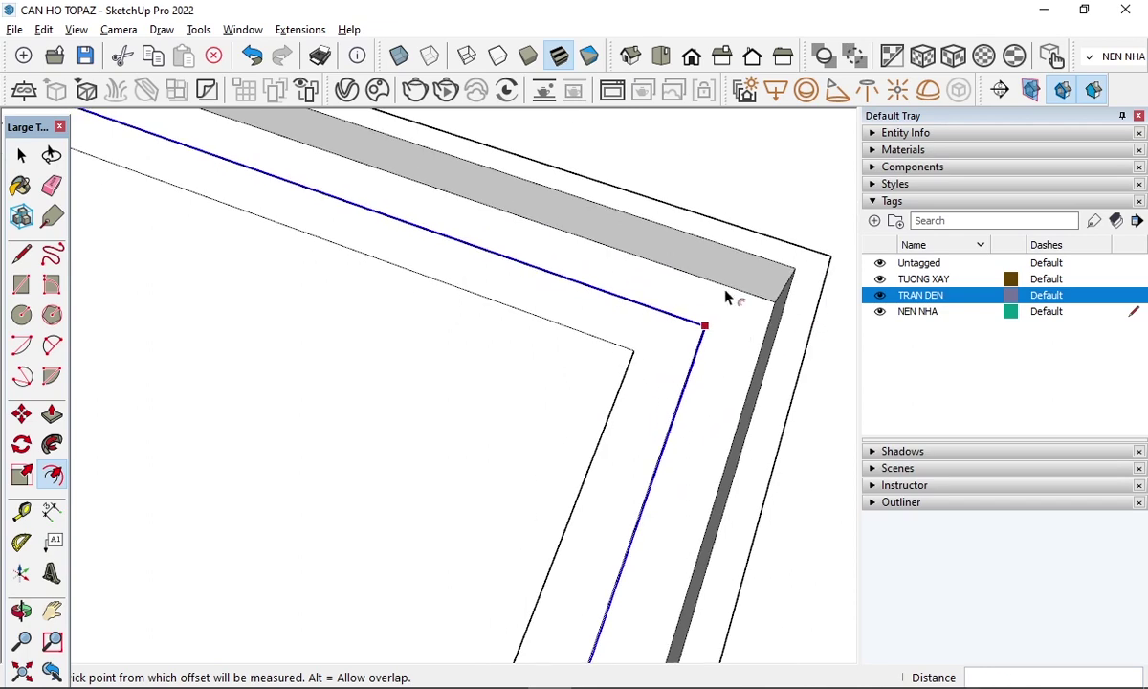
{"action": "scroll", "coordinate": [724, 297], "scroll_direction": "down", "scroll_amount": 2}
{"action": "scroll", "coordinate": [712, 315], "scroll_direction": "up", "scroll_amount": 1}
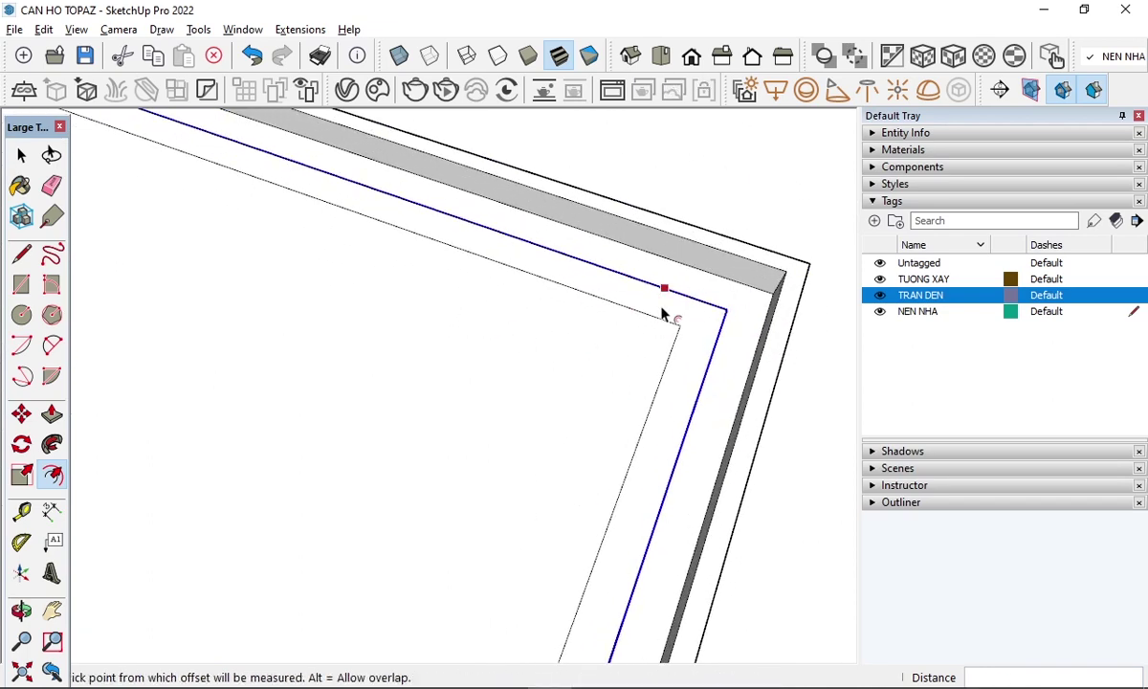
- Offset the slab's inner face 40 mm inward and delete the inner face
{"action": "key", "text": "space"}
{"action": "scroll", "coordinate": [708, 282], "scroll_direction": "down", "scroll_amount": 2}
{"action": "scroll", "coordinate": [540, 336], "scroll_direction": "down", "scroll_amount": 3}
{"action": "left_click", "coordinate": [587, 351]}
{"action": "scroll", "coordinate": [713, 285], "scroll_direction": "up", "scroll_amount": 4}
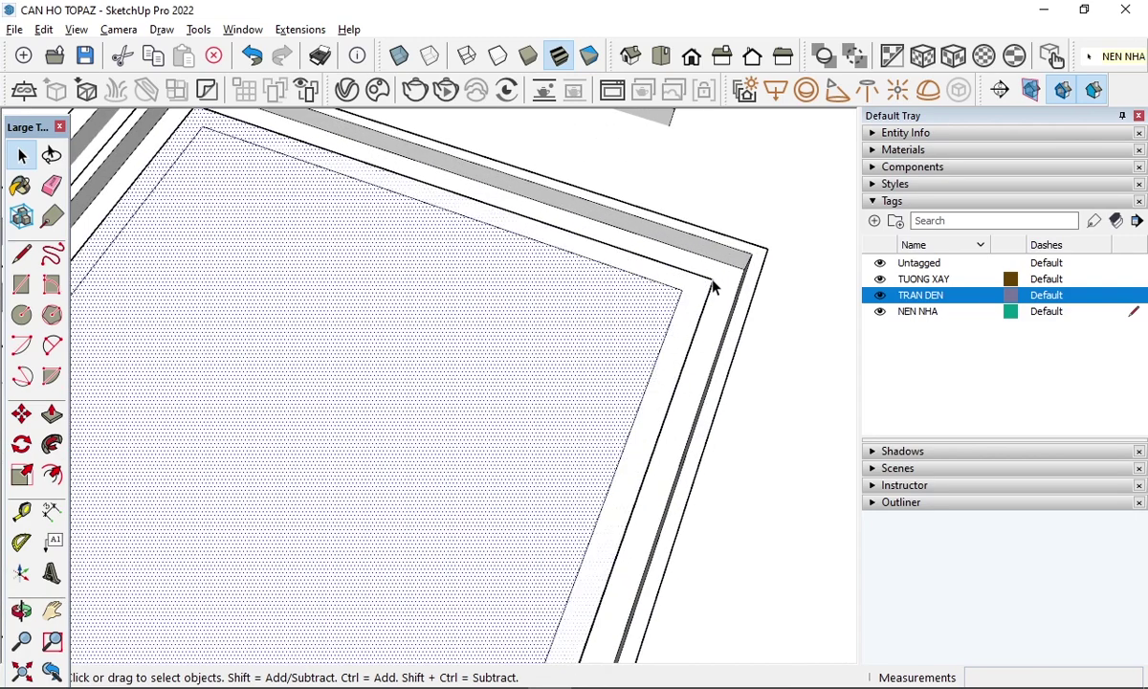
{"action": "scroll", "coordinate": [713, 285], "scroll_direction": "up", "scroll_amount": 2}
{"action": "key", "text": "f"}
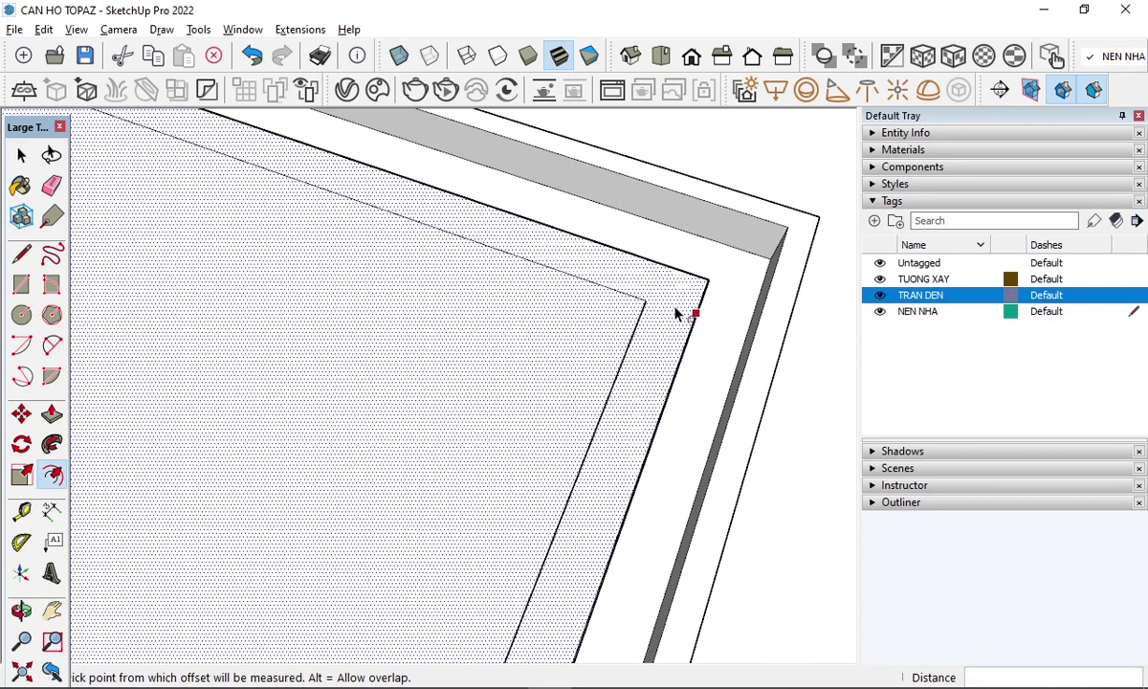
{"action": "left_click", "coordinate": [695, 313]}
{"action": "type", "text": "40"}
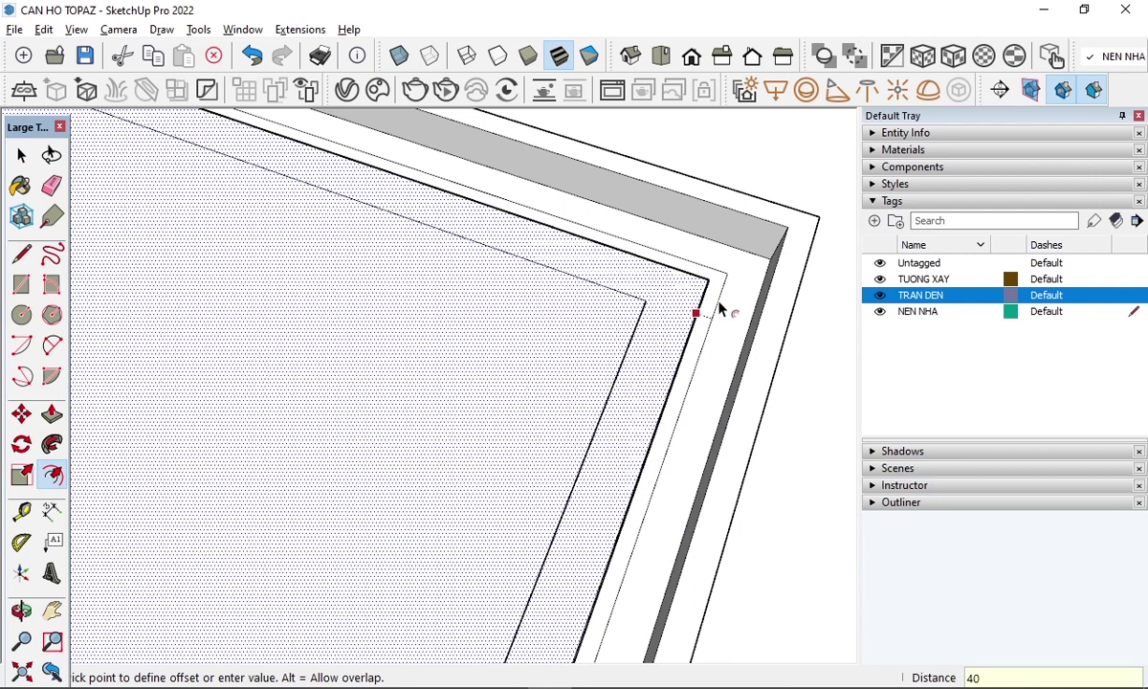
{"action": "key", "text": "Return"}
{"action": "key", "text": "space"}
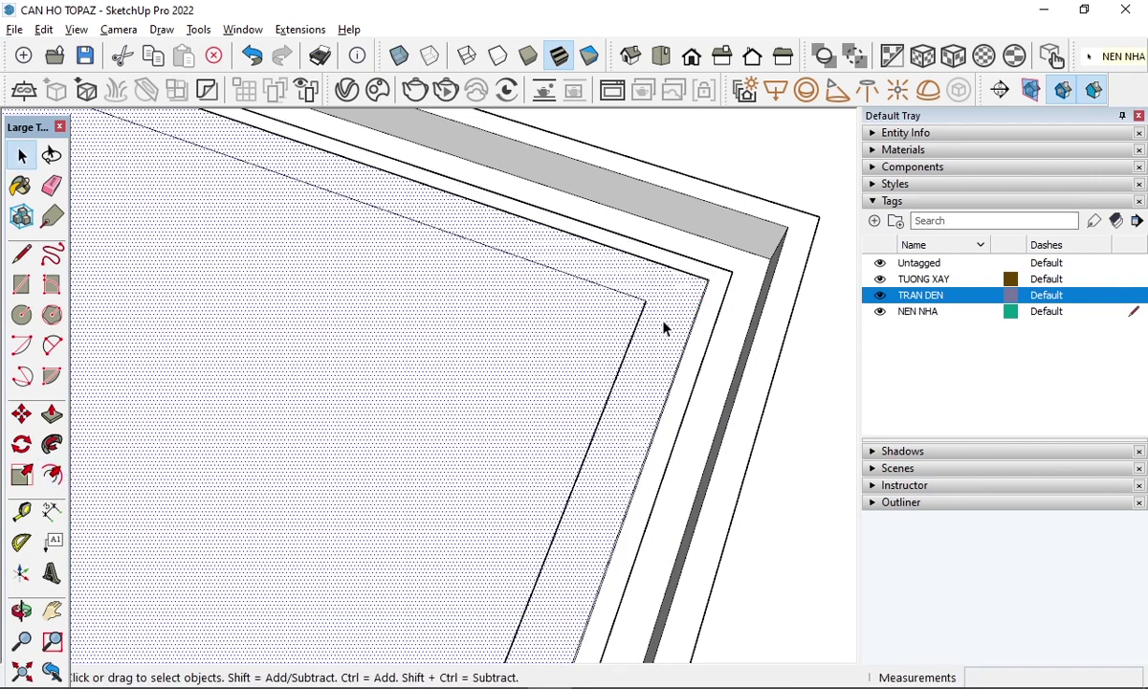
{"action": "key", "text": "Delete"}
- Push/Pull the narrow offset strip up 40 mm into a trim
{"action": "left_click", "coordinate": [713, 314]}
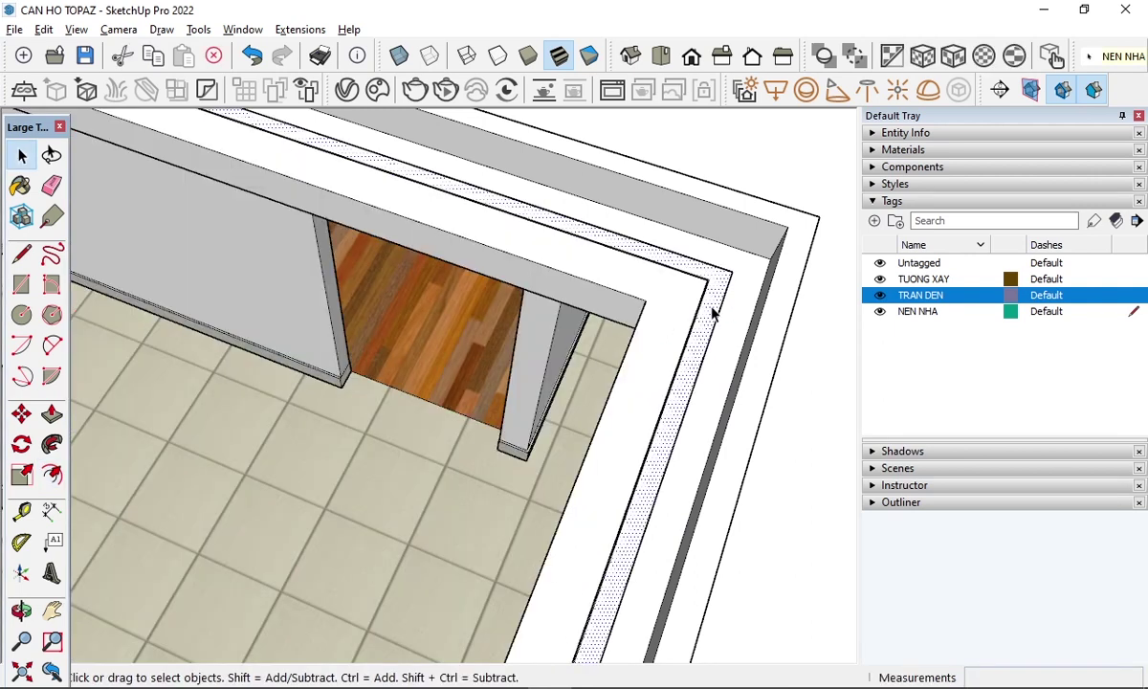
{"action": "key", "text": "p"}
{"action": "left_click", "coordinate": [712, 314]}
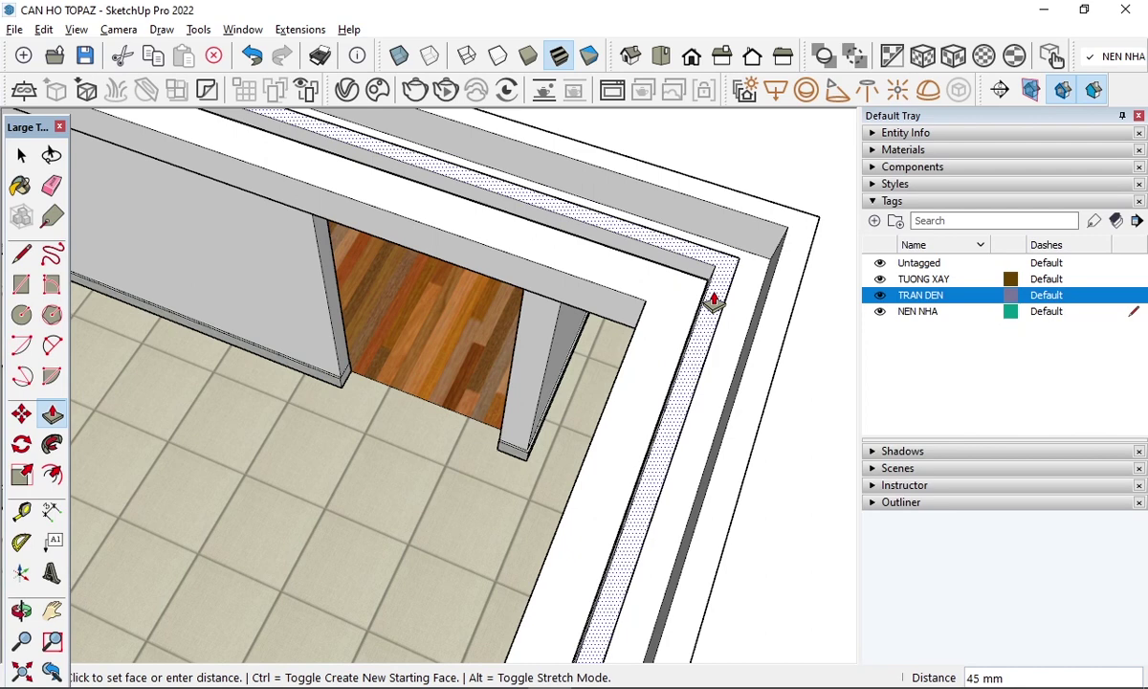
{"action": "type", "text": "40"}
{"action": "key", "text": "Return"}
{"action": "key", "text": "space"}
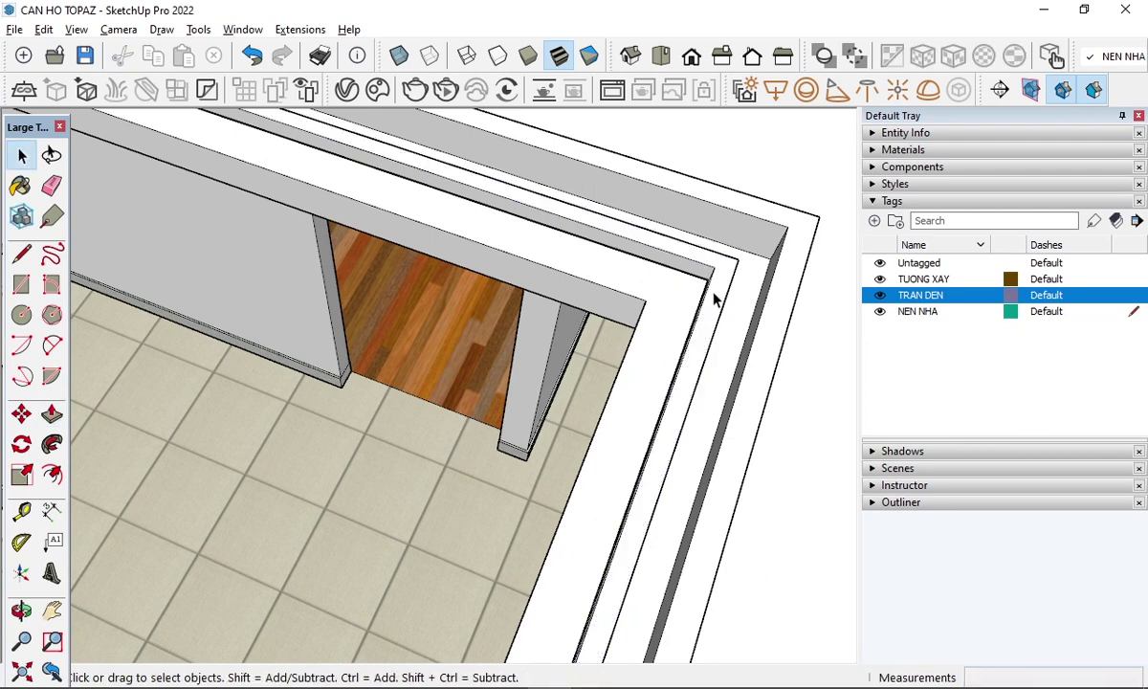
- Make the trim strip a group and move it 20 mm
{"action": "left_click", "coordinate": [712, 297]}
{"action": "right_click", "coordinate": [713, 297]}
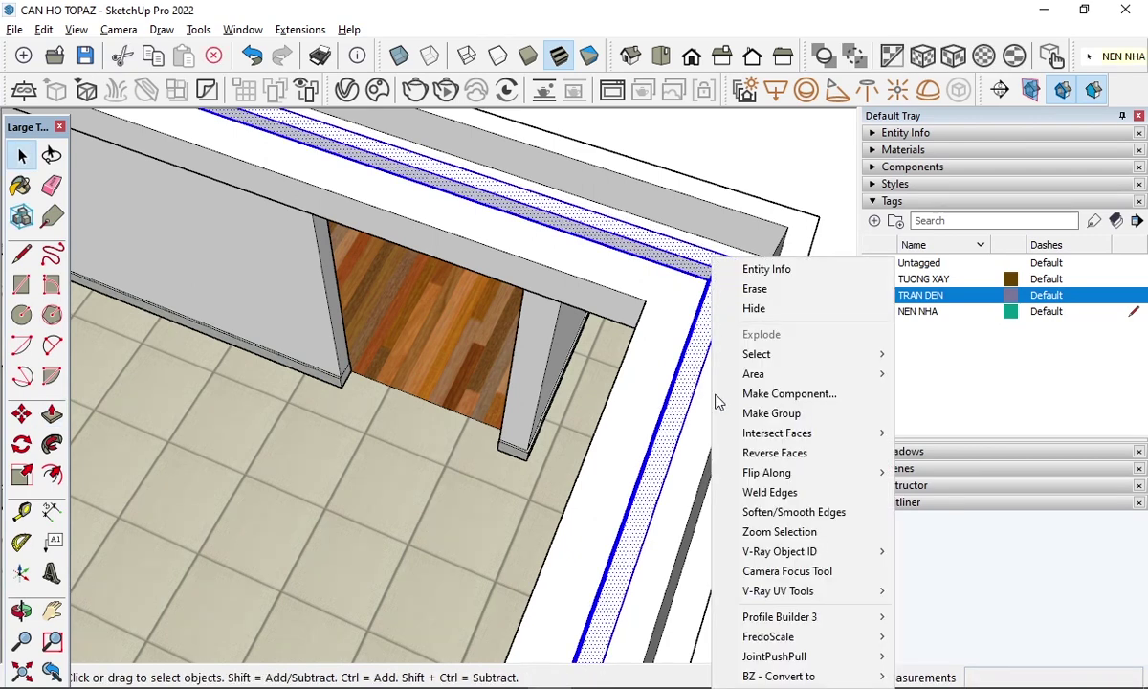
{"action": "left_click", "coordinate": [765, 413]}
{"action": "mouse_move", "coordinate": [630, 371]}
{"action": "middle_mouse_down"}
{"action": "mouse_move", "coordinate": [748, 329]}
{"action": "mouse_move", "coordinate": [770, 269]}
{"action": "mouse_move", "coordinate": [631, 191]}
{"action": "mouse_move", "coordinate": [673, 225]}
{"action": "mouse_move", "coordinate": [712, 191]}
{"action": "middle_mouse_up"}
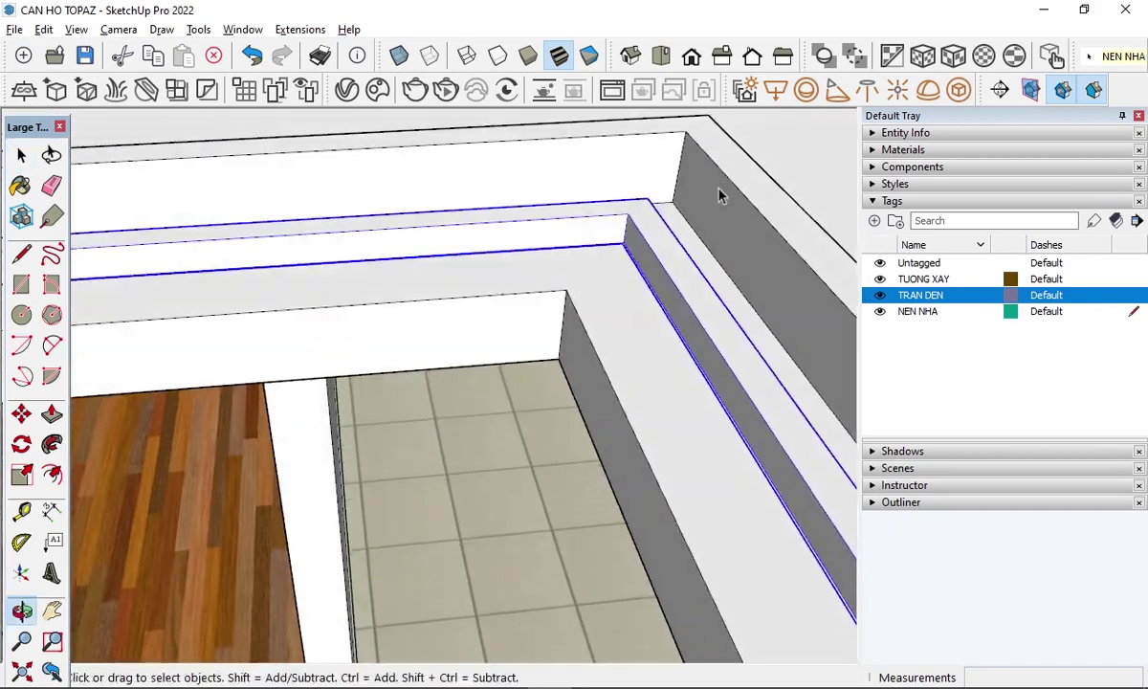
{"action": "key", "text": "m"}
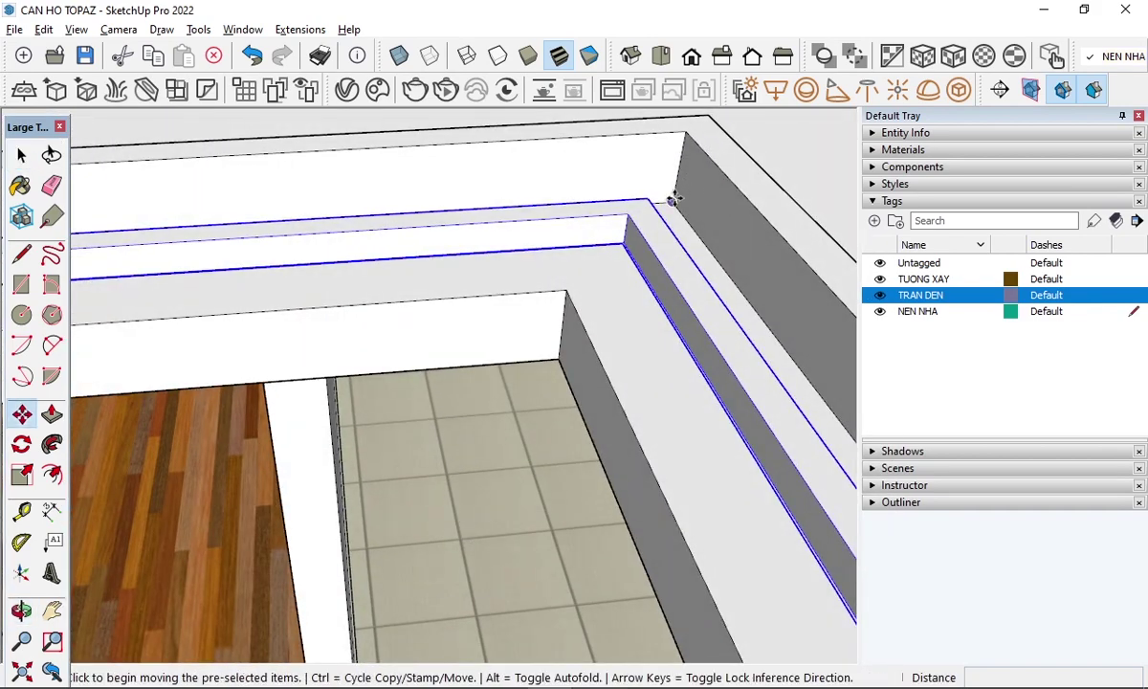
{"action": "left_click", "coordinate": [674, 196]}
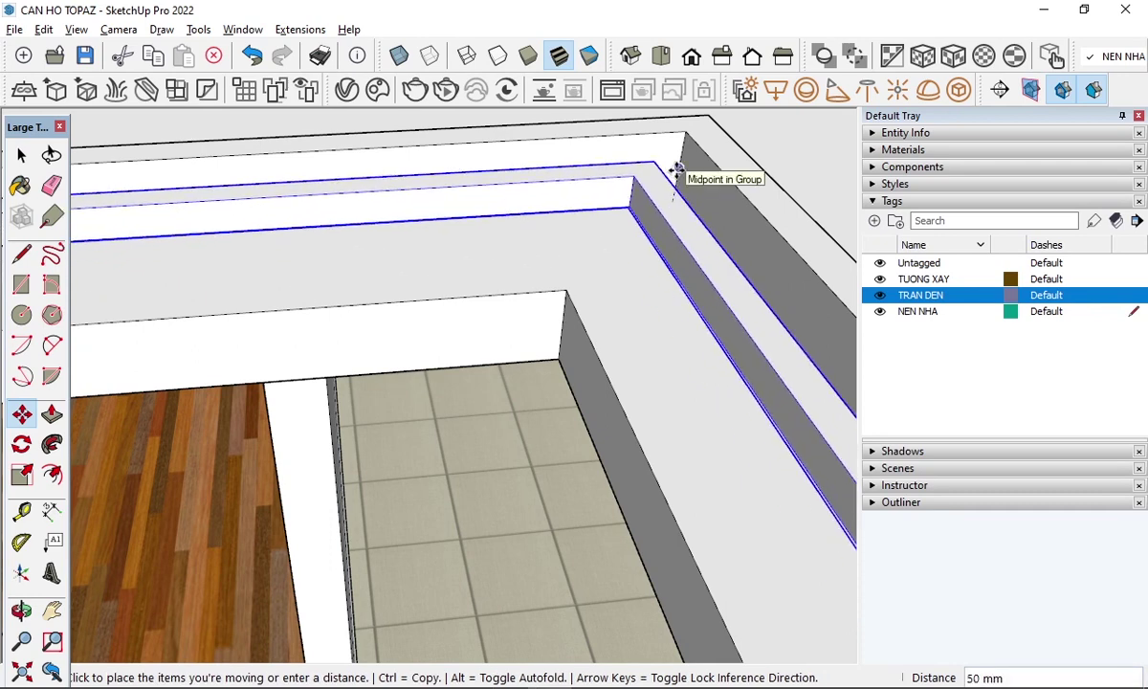
{"action": "type", "text": "0"}
{"action": "key", "text": "Return"}
{"action": "key", "text": "space"}
- Paint the trim strip with the Colors-Named 0046_Gold material
{"action": "scroll", "coordinate": [538, 276], "scroll_direction": "down", "scroll_amount": 1}
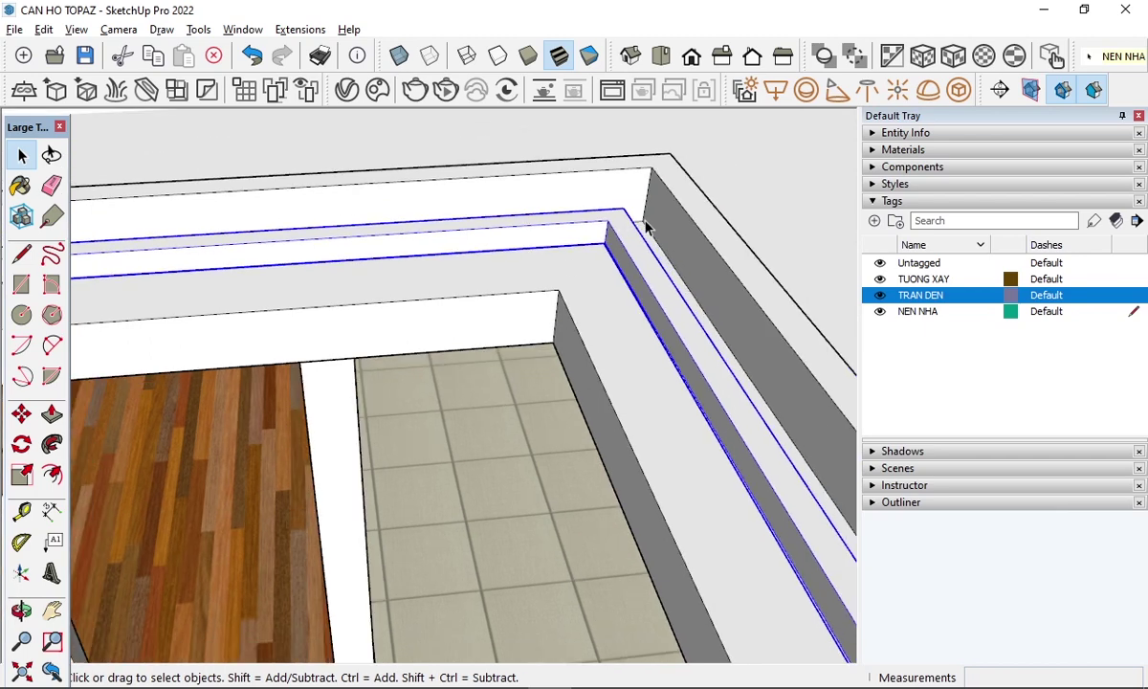
{"action": "left_click", "coordinate": [873, 153]}
{"action": "left_click", "coordinate": [957, 264]}
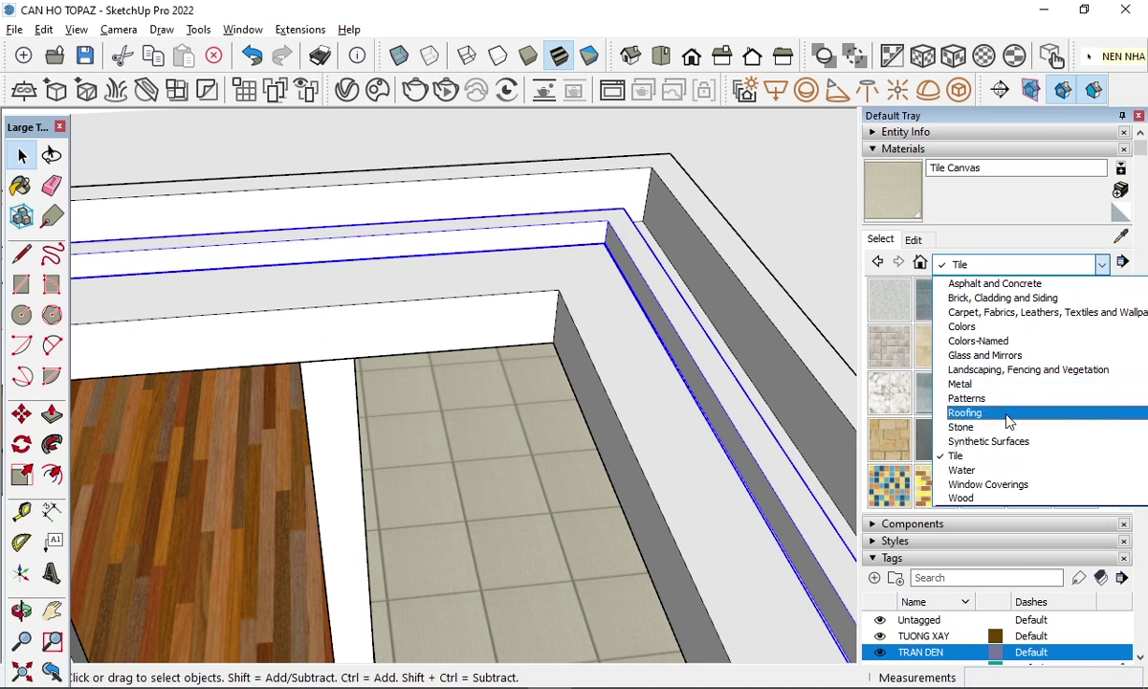
{"action": "left_click", "coordinate": [999, 340]}
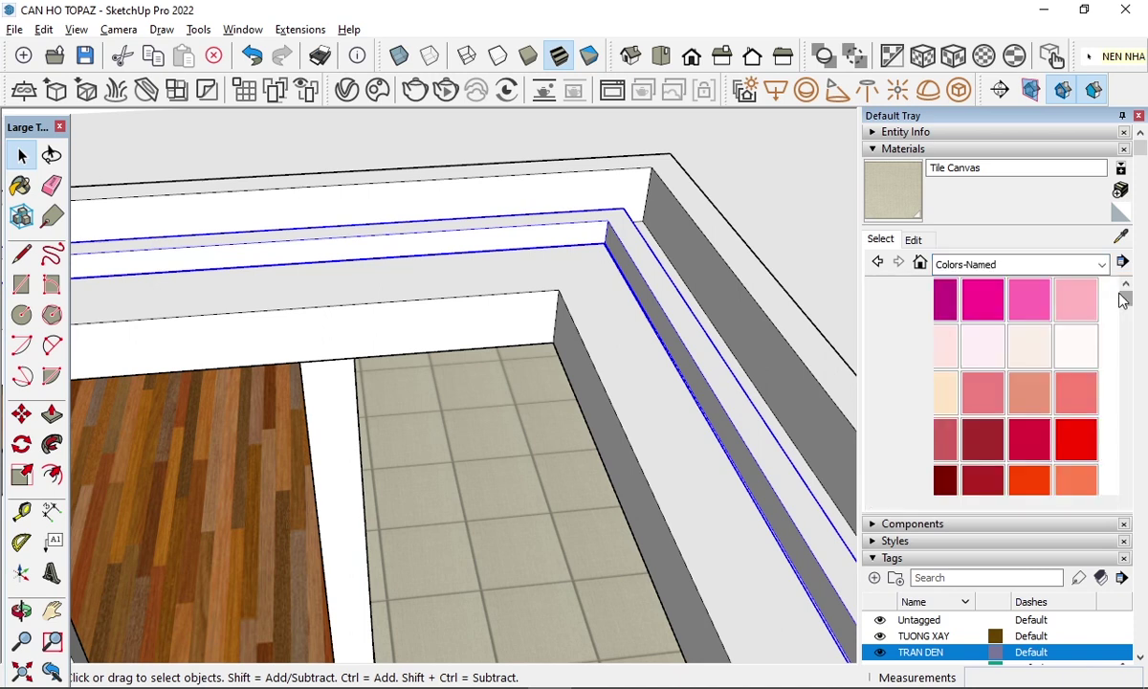
{"action": "left_click_drag", "start_coordinate": [1125, 299], "coordinate": [1126, 344]}
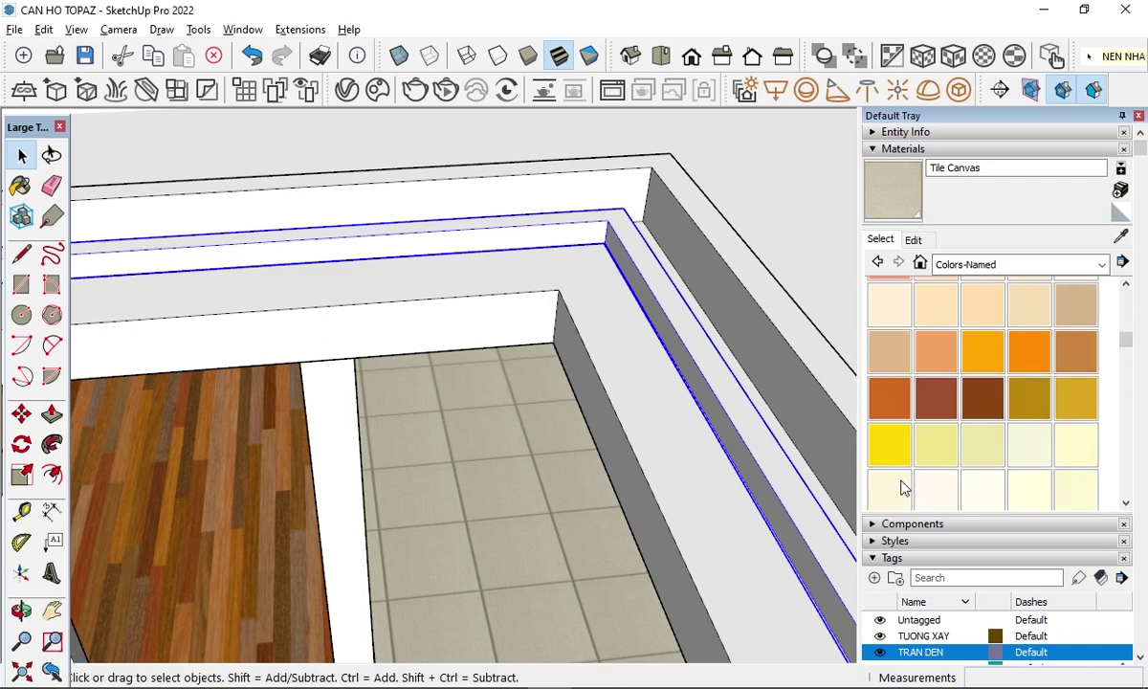
{"action": "left_click", "coordinate": [889, 450]}
{"action": "left_click", "coordinate": [685, 325]}
{"action": "key", "text": "space"}
{"action": "scroll", "coordinate": [689, 322], "scroll_direction": "down", "scroll_amount": 3}
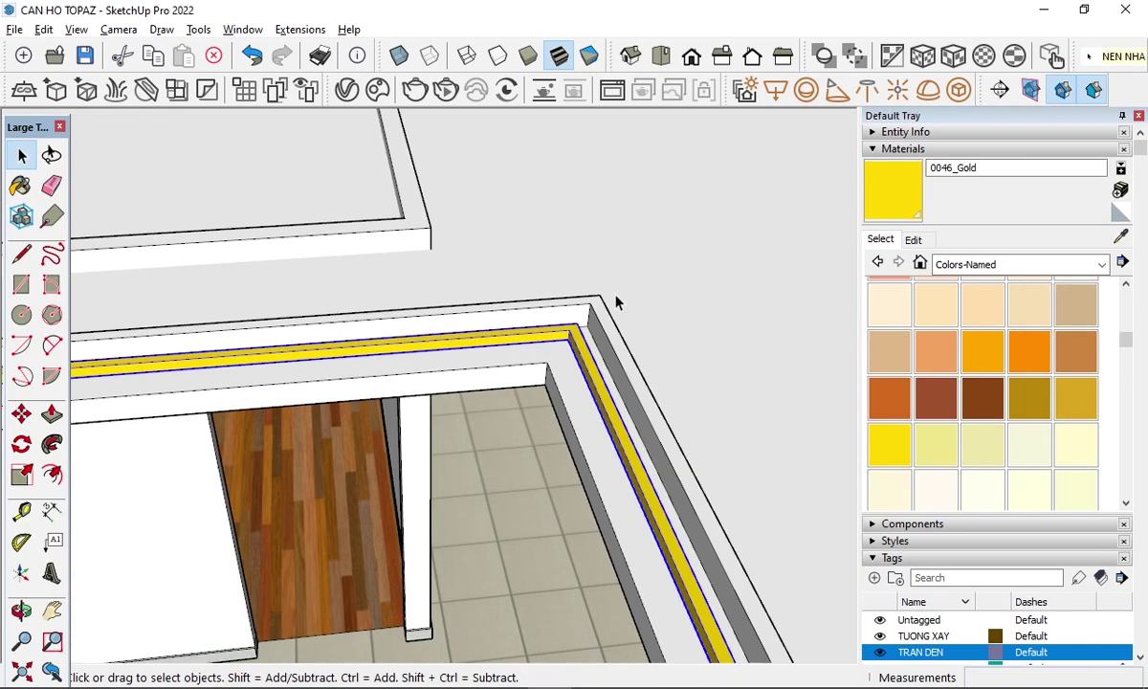
{"action": "scroll", "coordinate": [661, 328], "scroll_direction": "down", "scroll_amount": 2}
{"action": "scroll", "coordinate": [607, 435], "scroll_direction": "down", "scroll_amount": 2}
{"action": "scroll", "coordinate": [651, 541], "scroll_direction": "down", "scroll_amount": 3}
{"action": "middle_click_drag", "start_coordinate": [650, 541], "coordinate": [497, 524]}
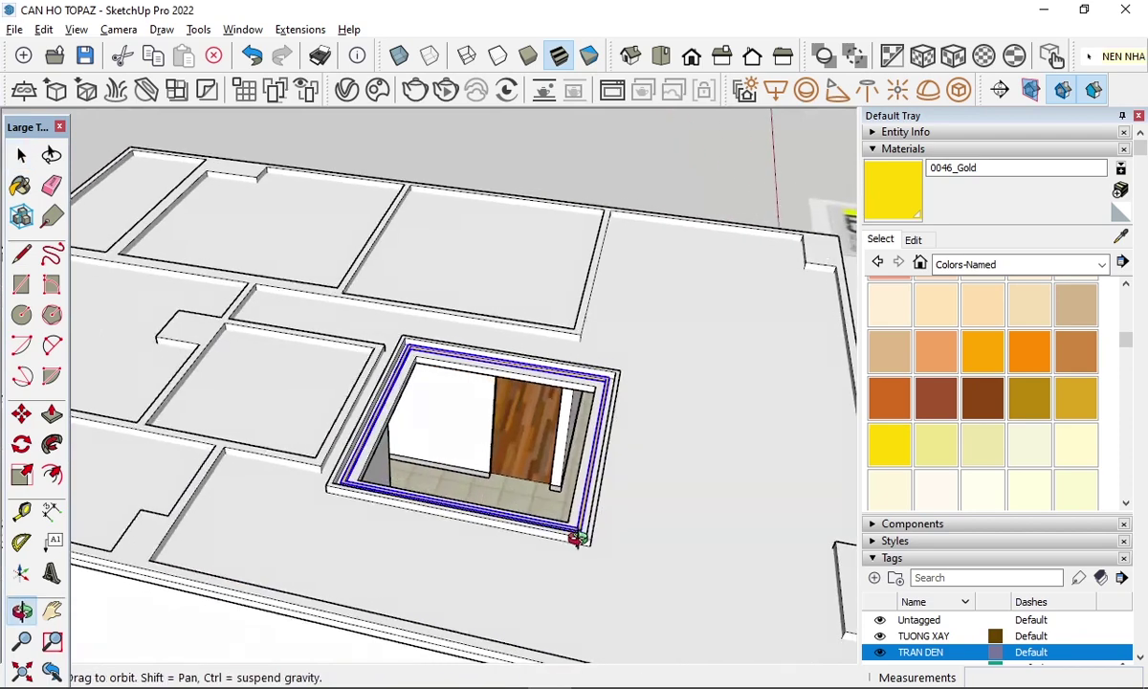
{"action": "scroll", "coordinate": [497, 497], "scroll_direction": "up", "scroll_amount": 2}
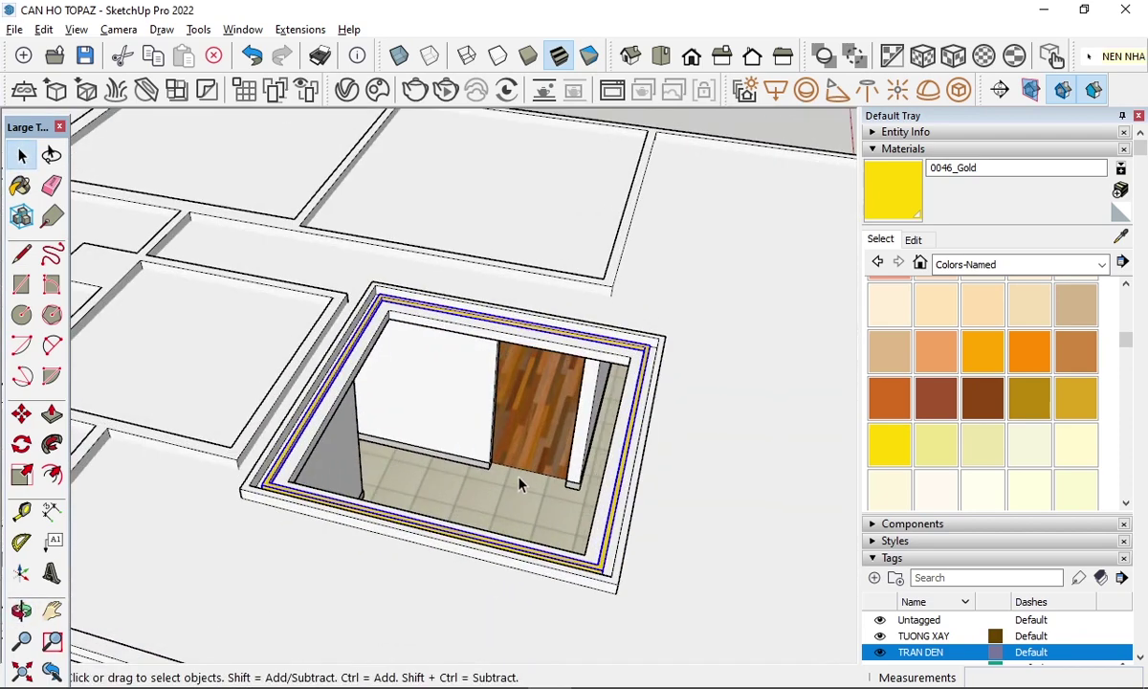
- Draw a rectangle covering the opening and extrude it 50 mm into a panel
{"action": "key", "text": "r"}
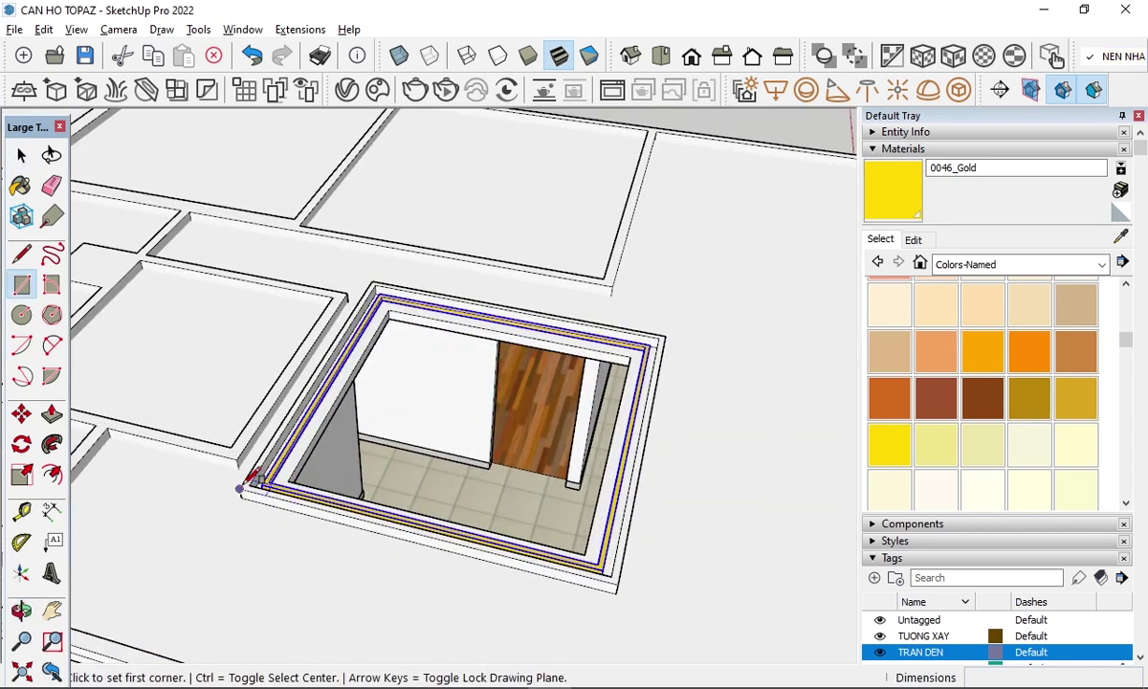
{"action": "left_click", "coordinate": [239, 489]}
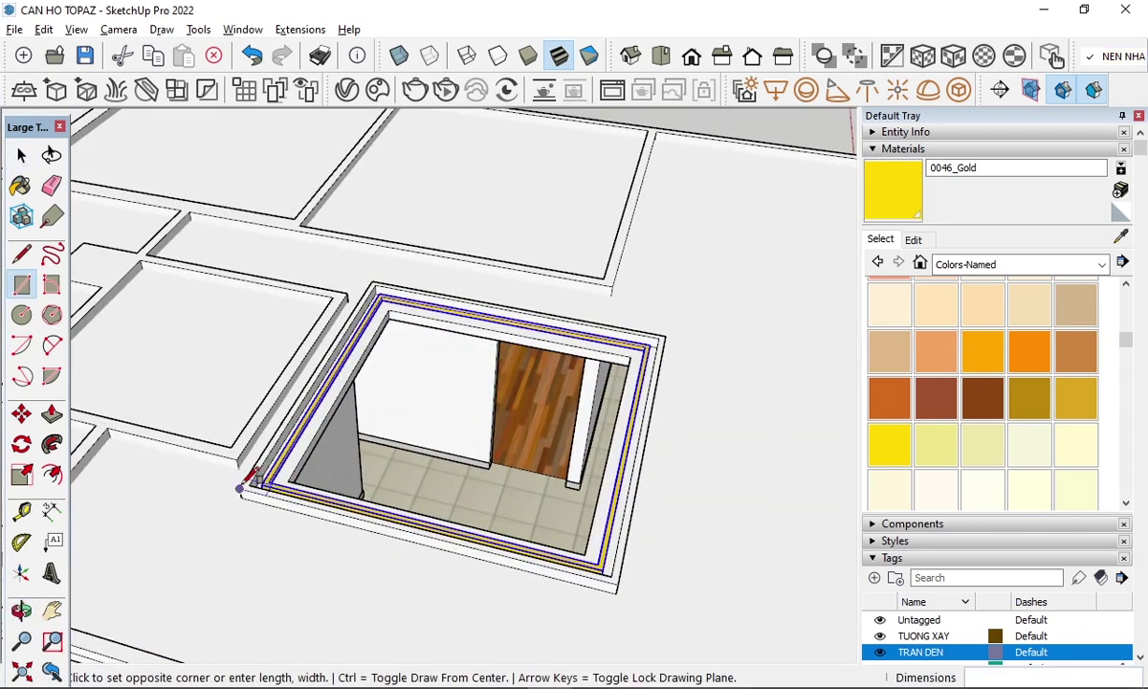
{"action": "left_click", "coordinate": [665, 336]}
{"action": "key", "text": "space"}
{"action": "left_click", "coordinate": [605, 390]}
{"action": "key", "text": "p"}
{"action": "left_click", "coordinate": [603, 385]}
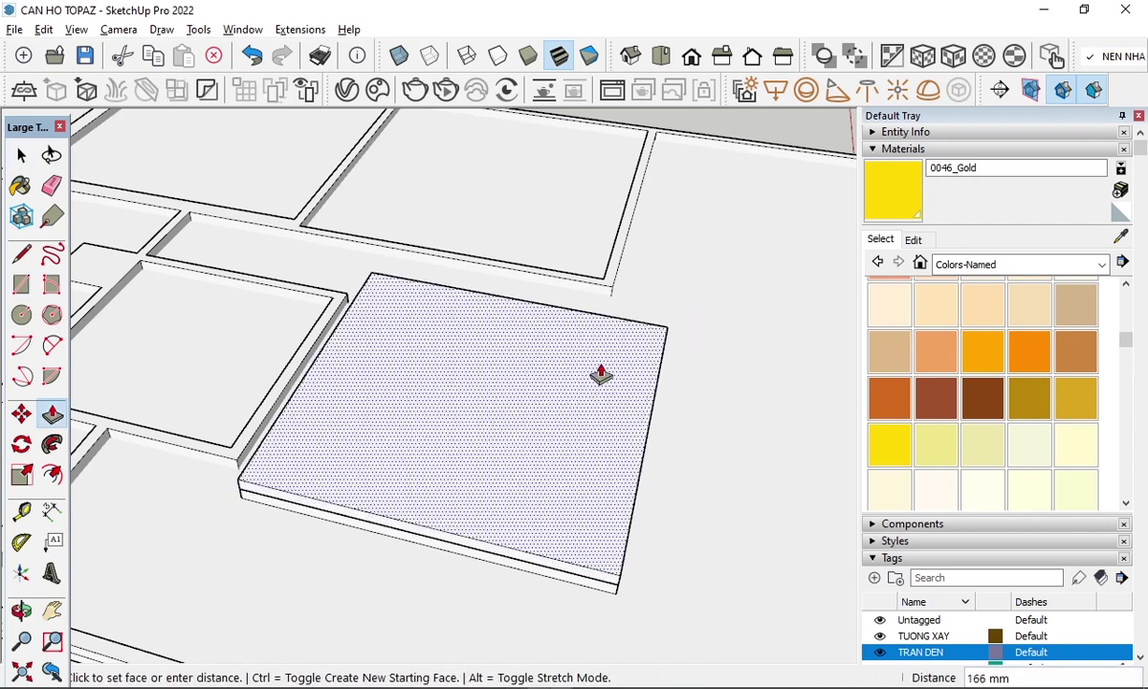
{"action": "type", "text": "0"}
{"action": "key", "text": "Return"}
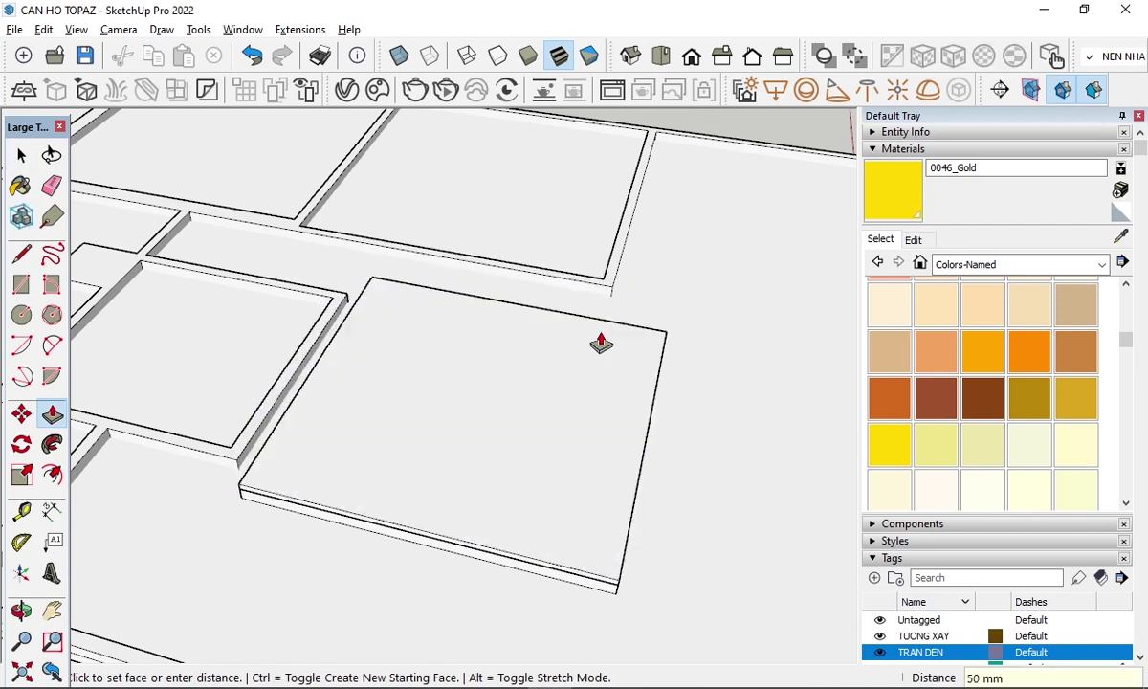
{"action": "key", "text": "space"}
- Group the cover panel and hide it to expose the opening
{"action": "left_click", "coordinate": [574, 386]}
{"action": "right_click", "coordinate": [574, 385]}
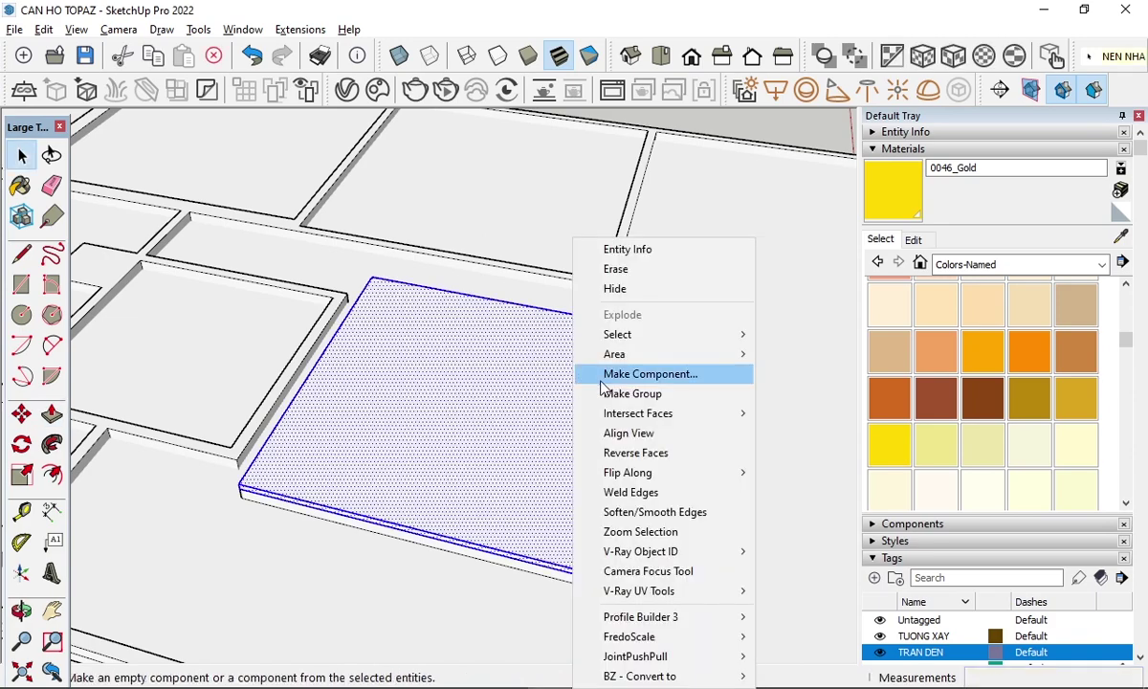
{"action": "left_click", "coordinate": [609, 392]}
{"action": "scroll", "coordinate": [631, 402], "scroll_direction": "down", "scroll_amount": 5}
{"action": "mouse_move", "coordinate": [638, 395]}
{"action": "middle_mouse_down"}
{"action": "mouse_move", "coordinate": [569, 444]}
{"action": "mouse_move", "coordinate": [436, 438]}
{"action": "middle_mouse_up"}
{"action": "scroll", "coordinate": [608, 484], "scroll_direction": "up", "scroll_amount": 2}
{"action": "middle_click_drag", "start_coordinate": [631, 494], "coordinate": [621, 436]}
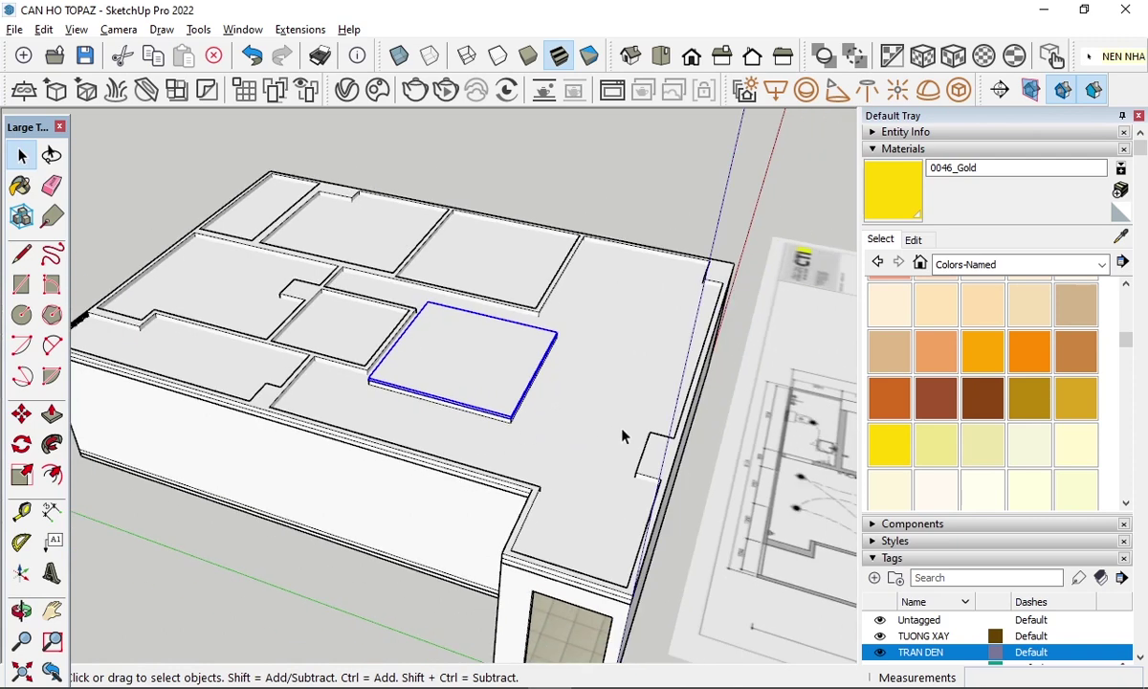
{"action": "right_click", "coordinate": [507, 366]}
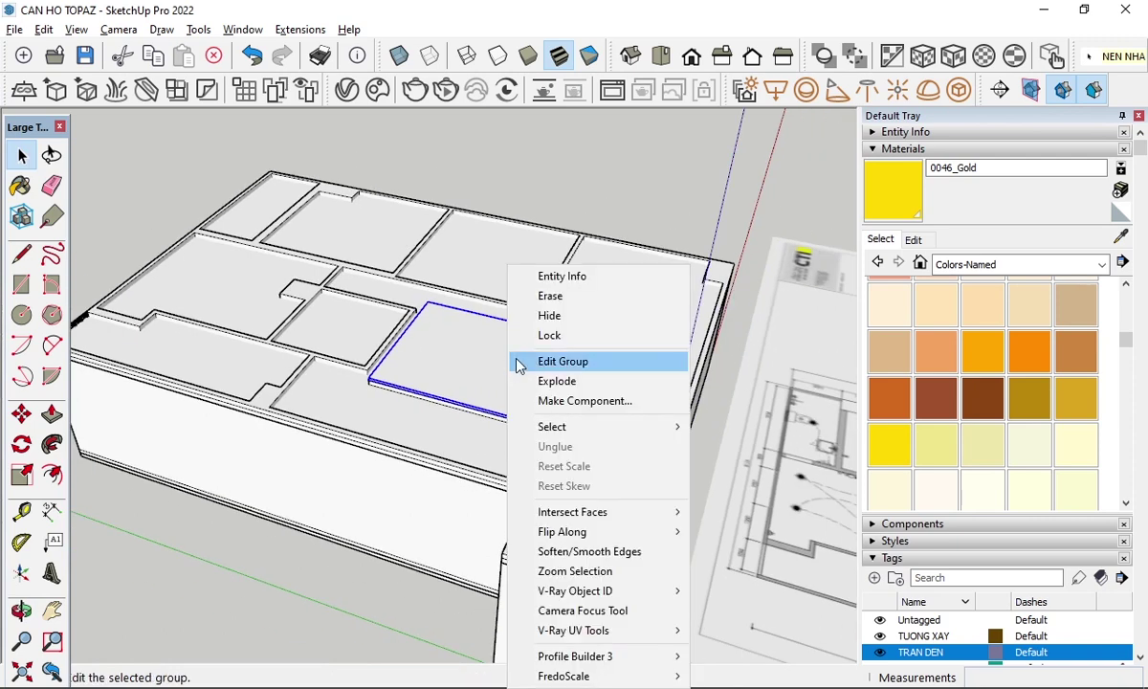
{"action": "left_click", "coordinate": [562, 319]}
{"action": "mouse_move", "coordinate": [620, 348]}
{"action": "middle_mouse_down"}
{"action": "mouse_move", "coordinate": [661, 360]}
{"action": "mouse_move", "coordinate": [710, 329]}
{"action": "mouse_move", "coordinate": [637, 394]}
{"action": "middle_mouse_up"}
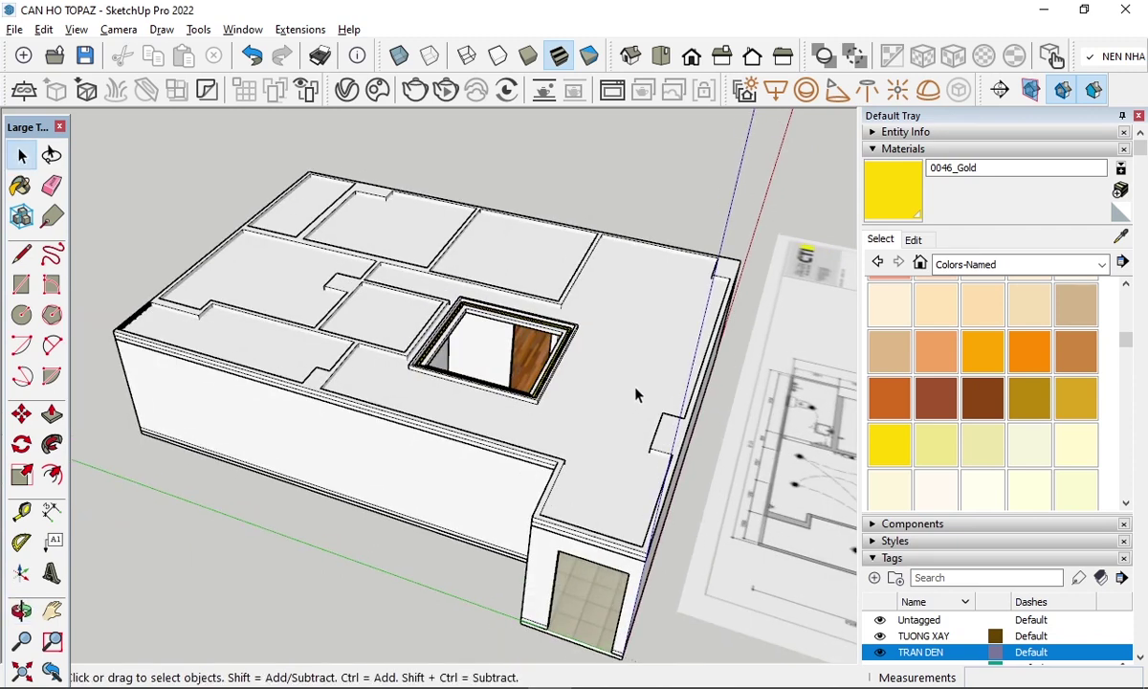